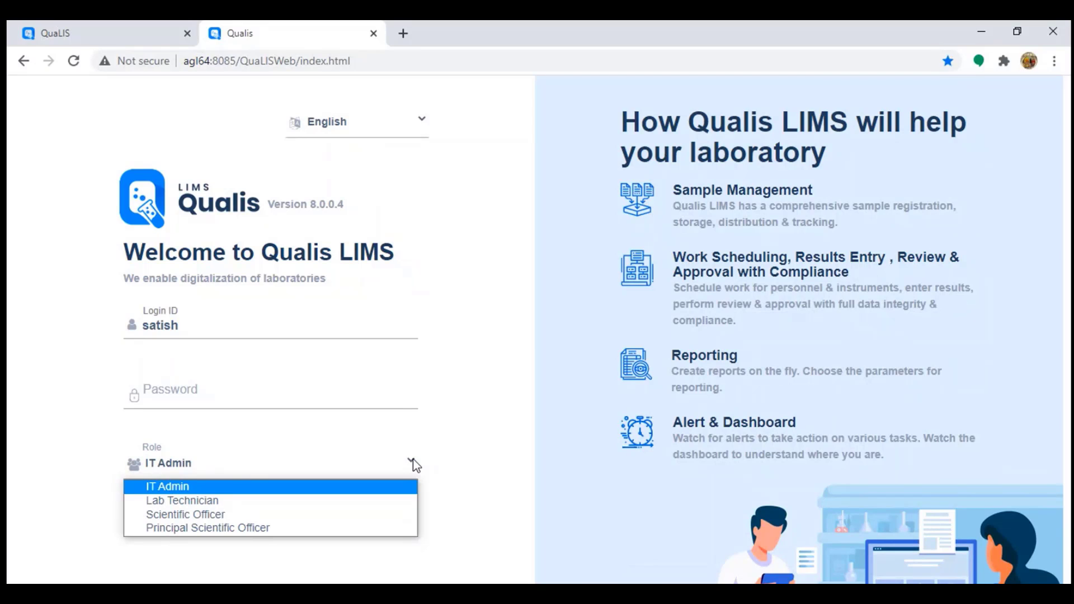
Step: Keep IT Admin as the login role and return to the logged-in QuaLIS tab
{"action": "left_click", "coordinate": [414, 464]}
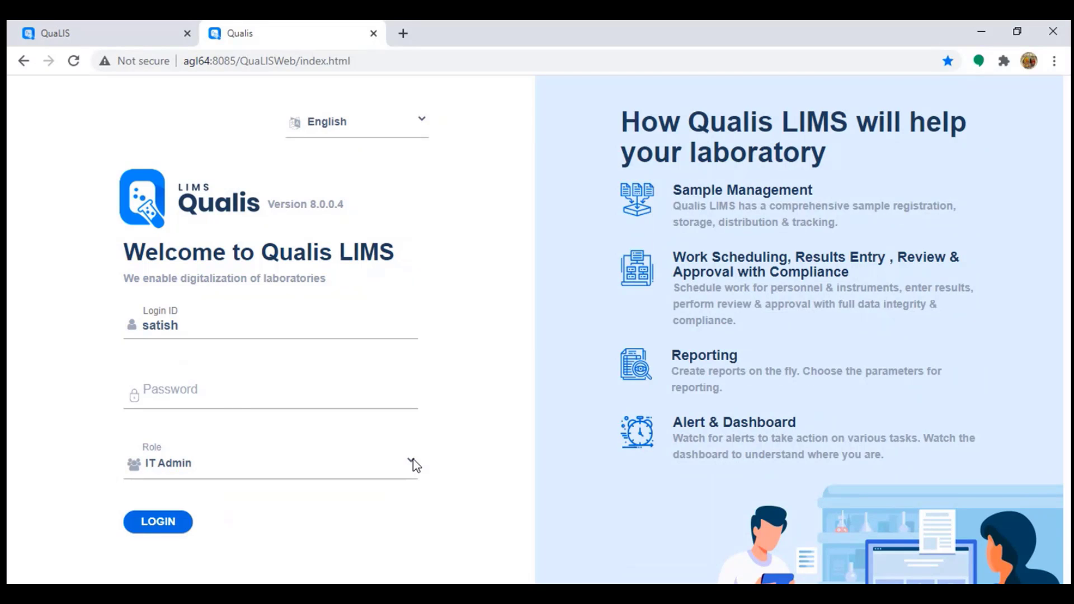
{"action": "left_click", "coordinate": [127, 30]}
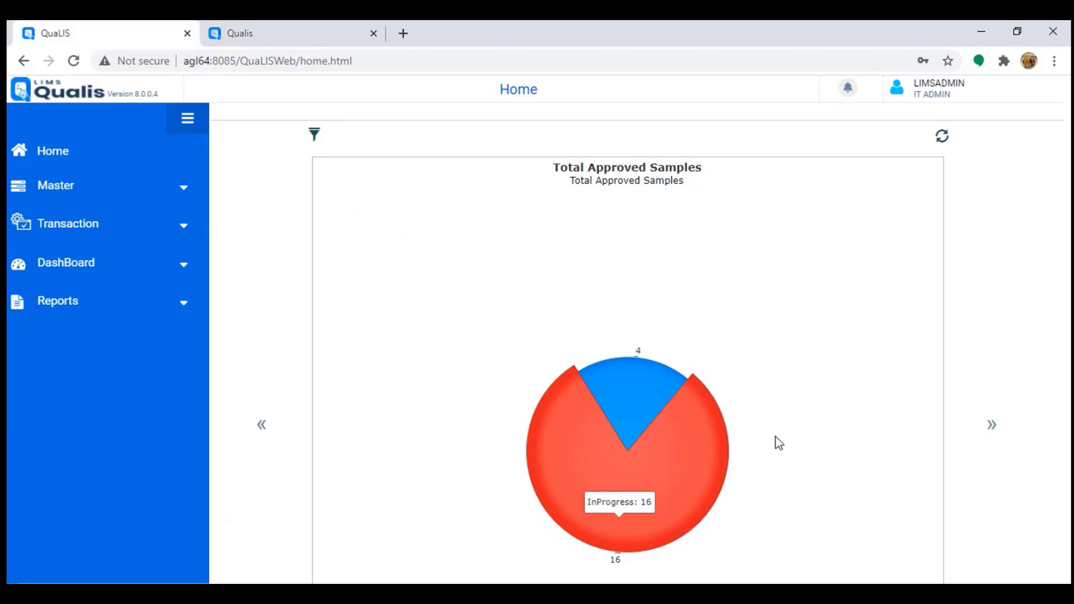
{"action": "left_click", "coordinate": [992, 428]}
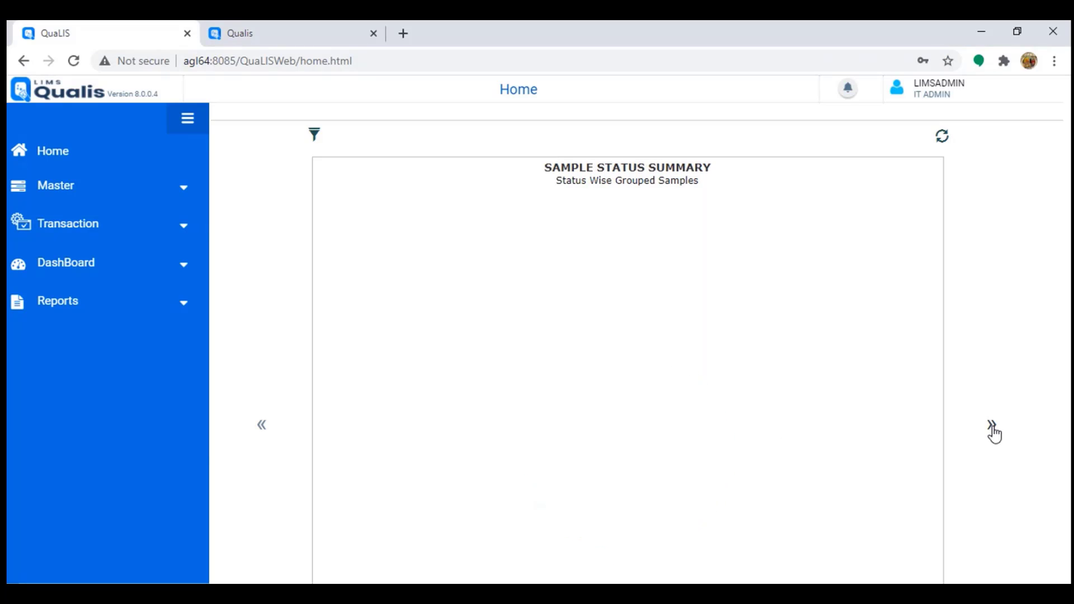
{"action": "left_click", "coordinate": [992, 429]}
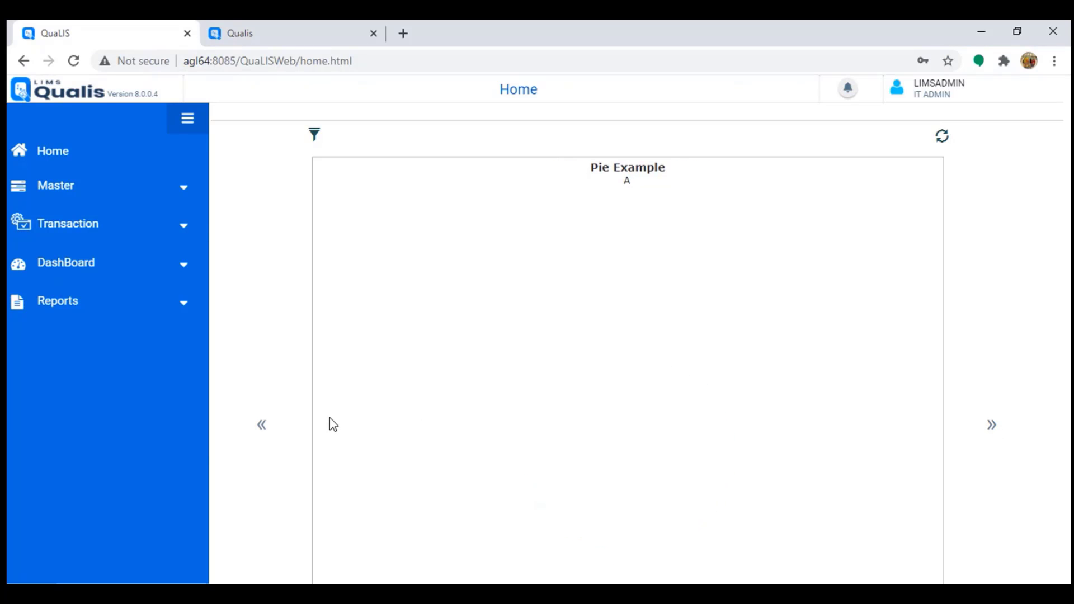
{"action": "left_click", "coordinate": [264, 434]}
{"action": "left_click", "coordinate": [265, 434]}
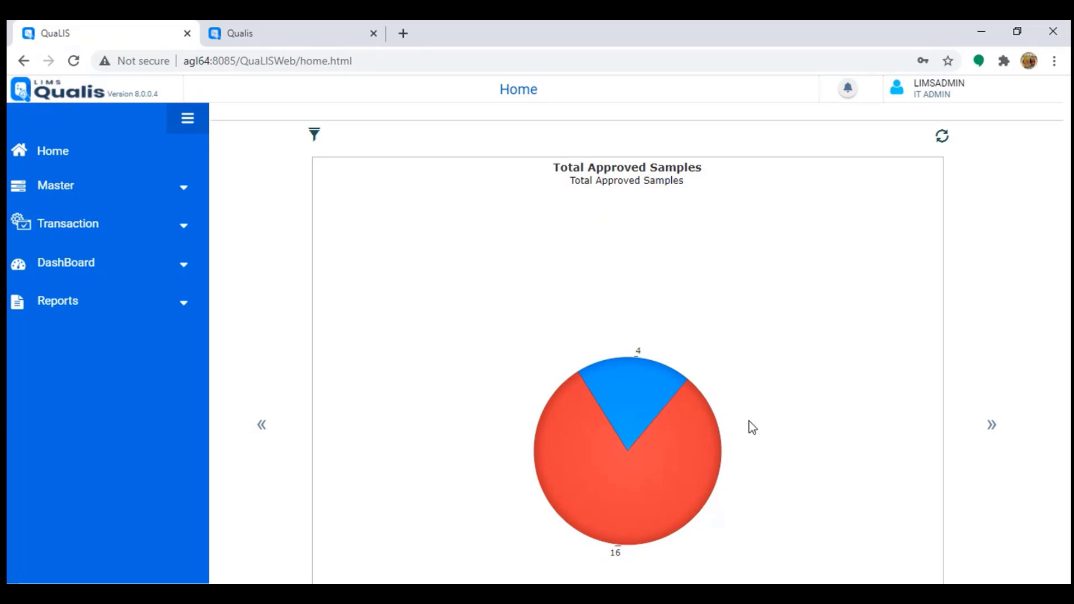
{"action": "left_click", "coordinate": [849, 89]}
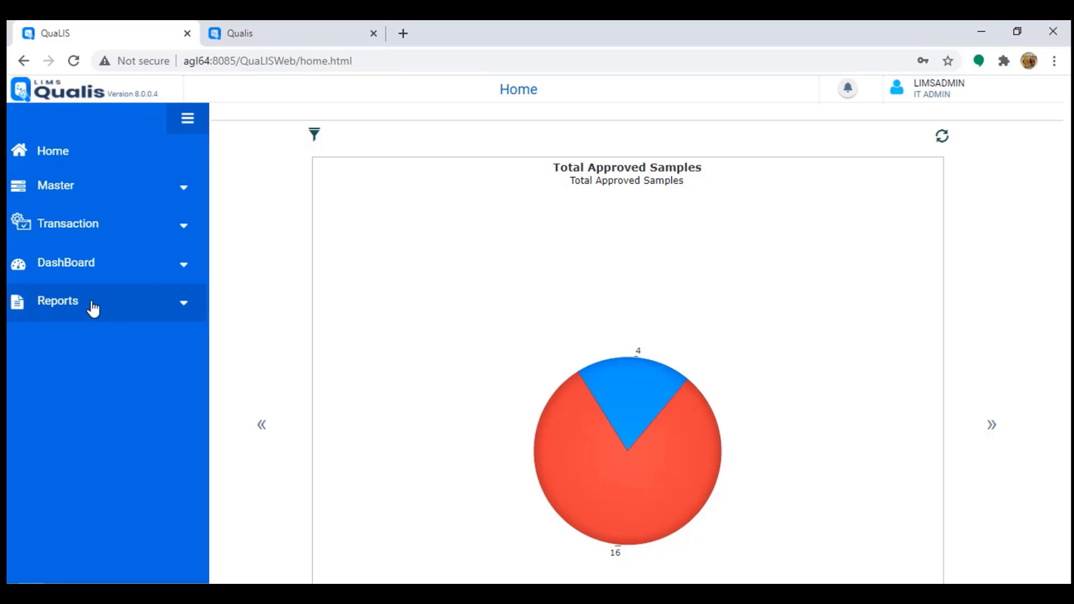
Step: Expand and collapse the Master and Transaction sections of the sidebar
{"action": "left_click", "coordinate": [87, 193]}
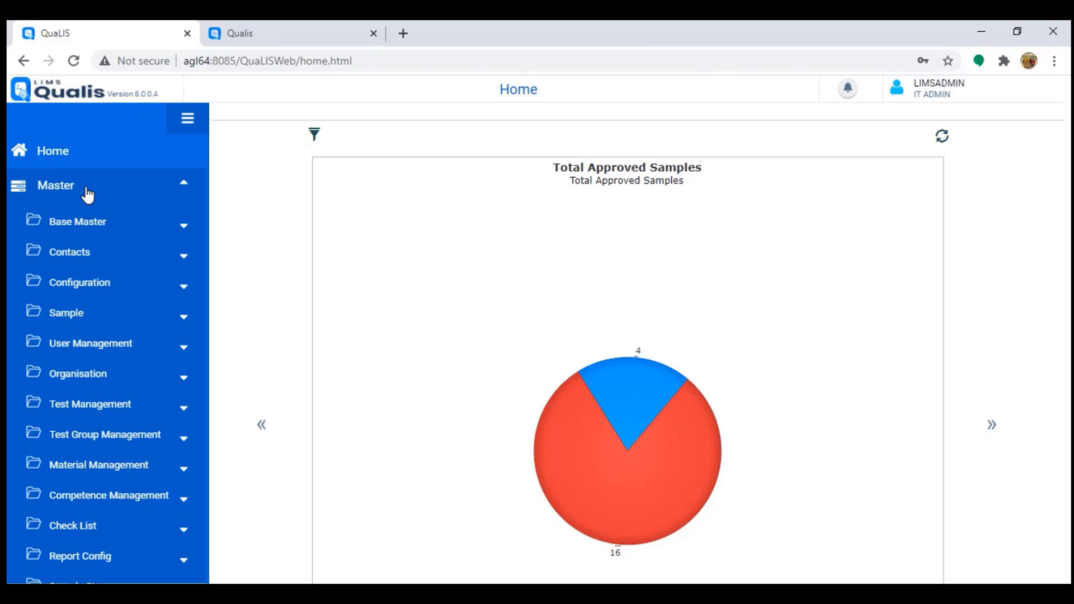
{"action": "left_click", "coordinate": [87, 193]}
{"action": "left_click", "coordinate": [85, 229]}
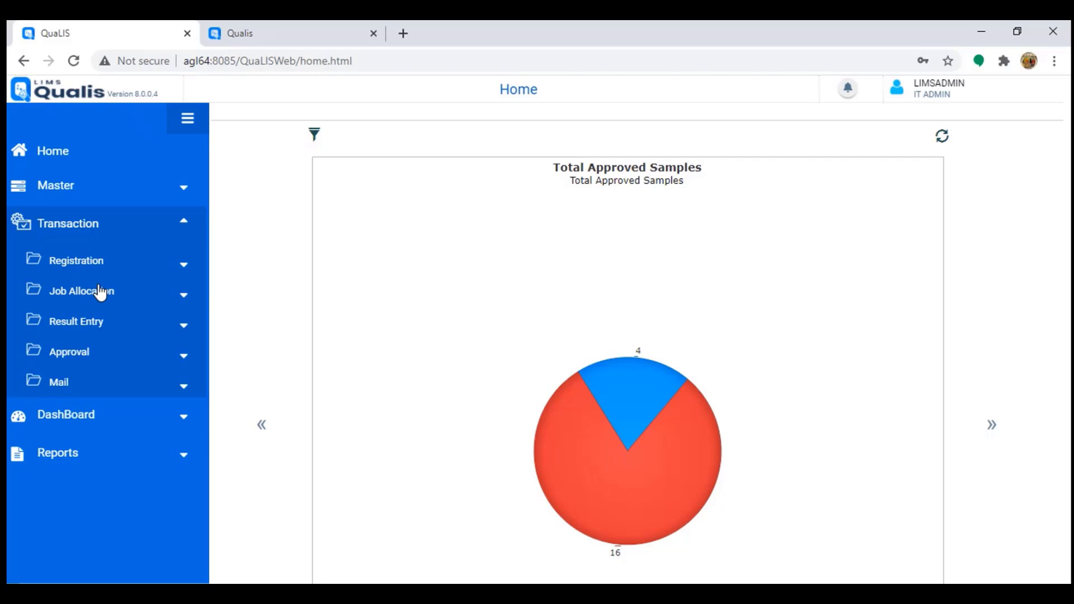
{"action": "left_click", "coordinate": [87, 226]}
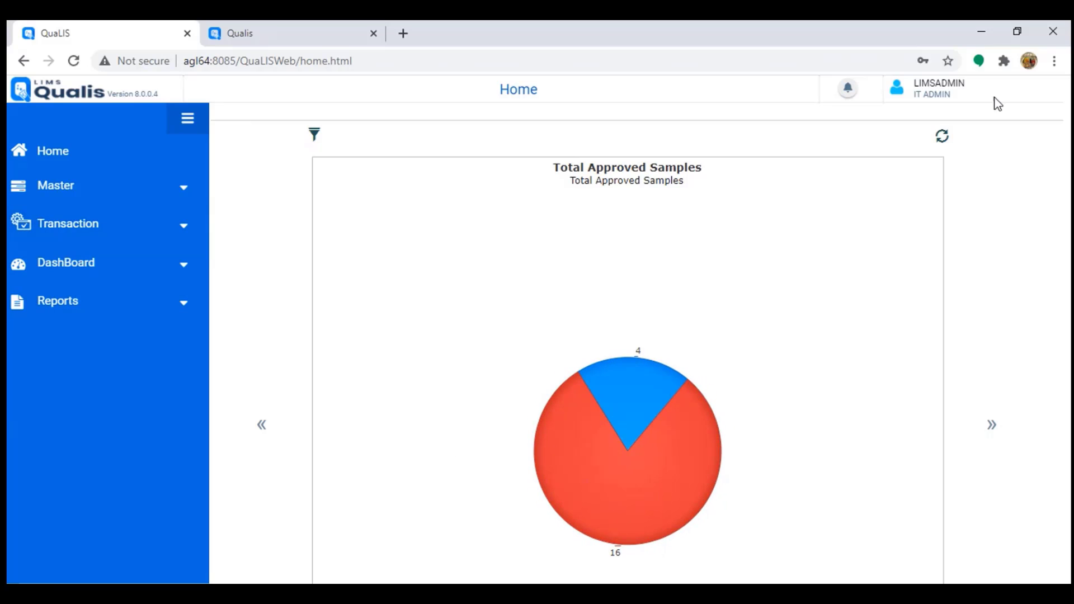
Step: Expand DashBoard to list its configuration screens, then collapse it
{"action": "left_click", "coordinate": [60, 271]}
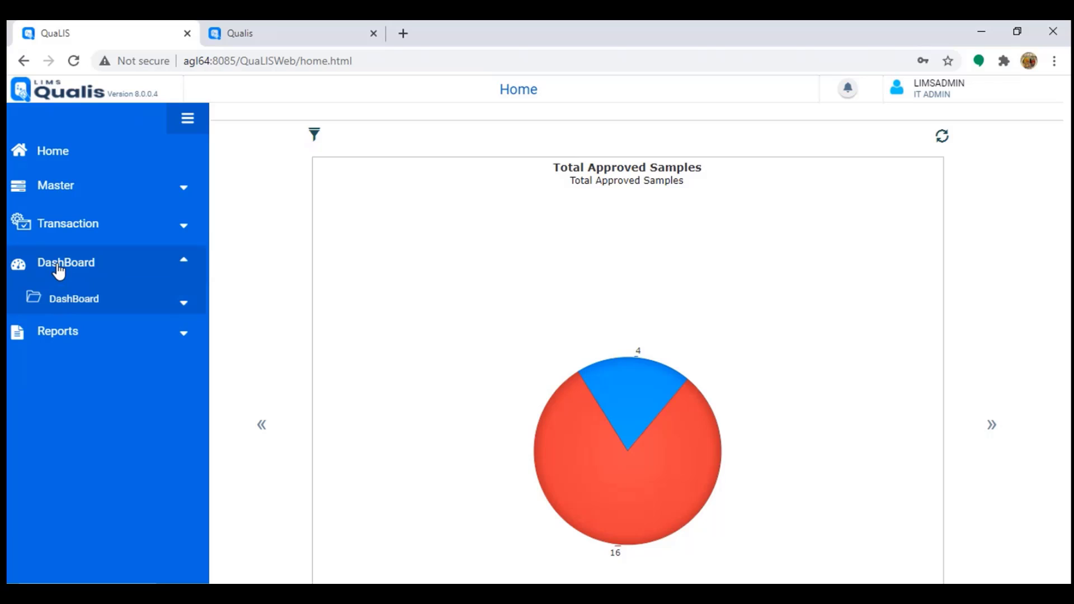
{"action": "left_click", "coordinate": [89, 308]}
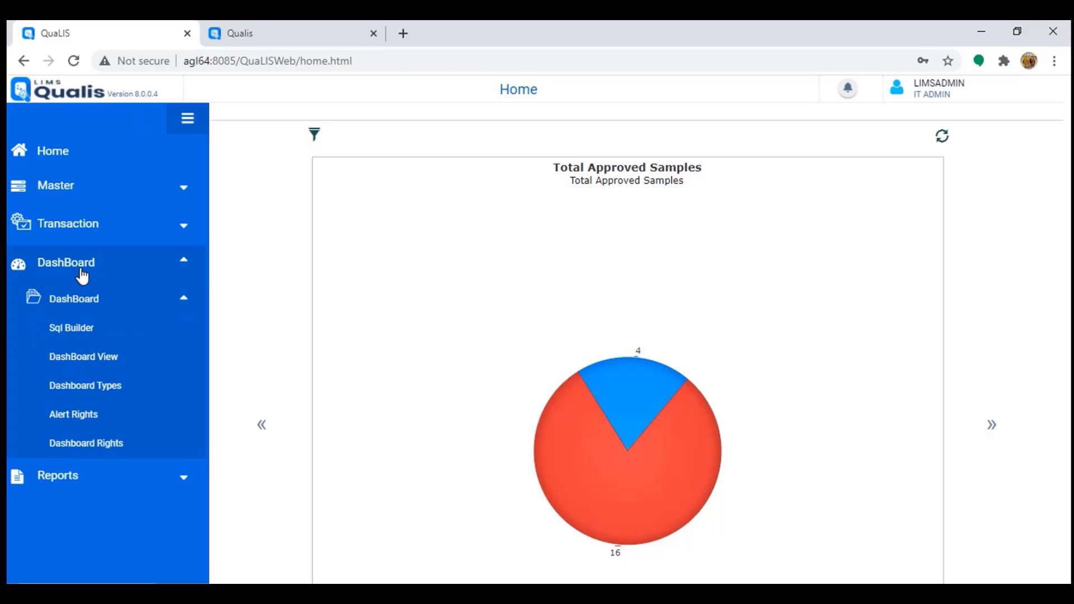
{"action": "left_click", "coordinate": [82, 266]}
Step: Expand the Reports section, scroll through its entries, then collapse it
{"action": "left_click", "coordinate": [82, 313]}
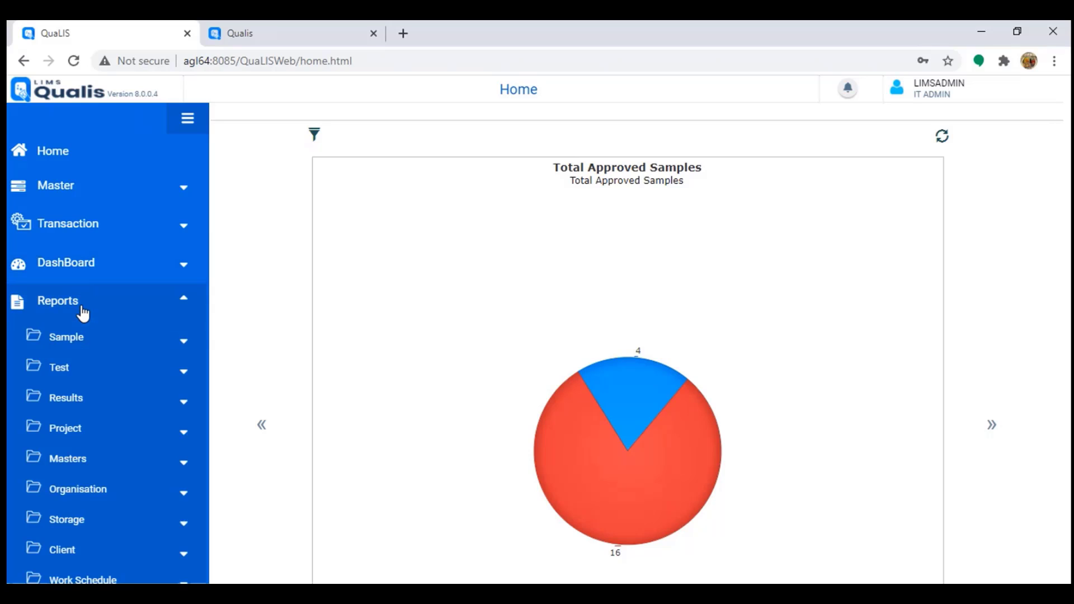
{"action": "scroll", "coordinate": [94, 430], "scroll_direction": "down", "scroll_amount": 3}
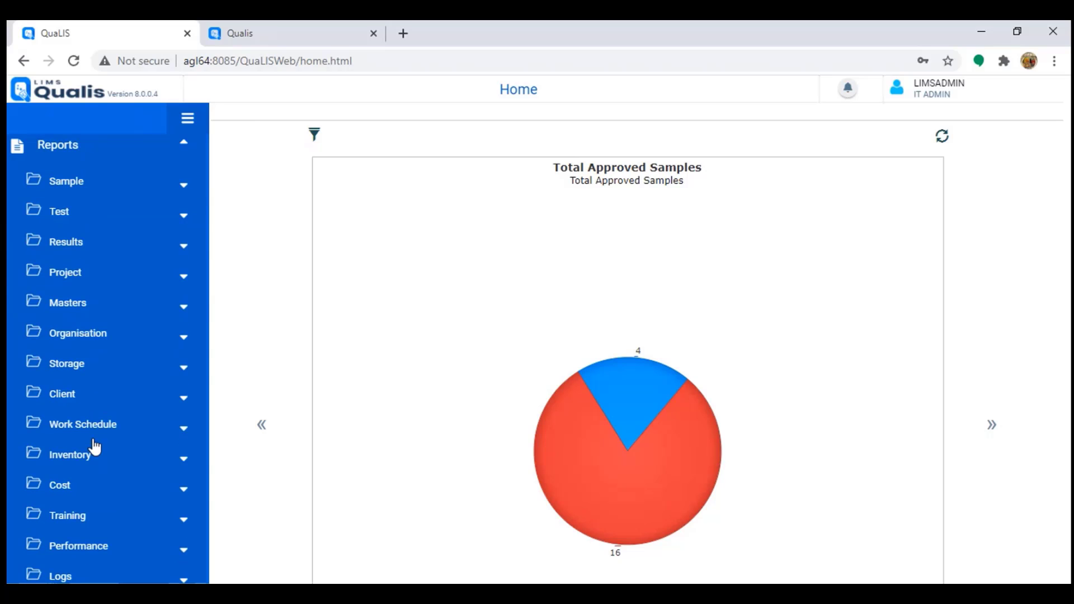
{"action": "scroll", "coordinate": [109, 525], "scroll_direction": "down", "scroll_amount": 2}
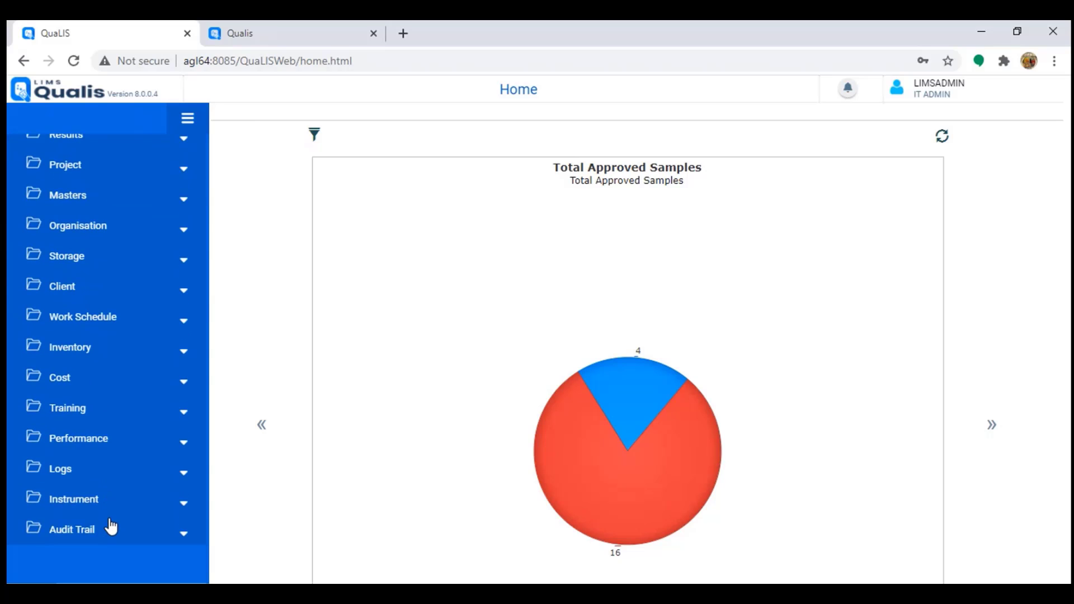
{"action": "scroll", "coordinate": [111, 526], "scroll_direction": "up", "scroll_amount": 3}
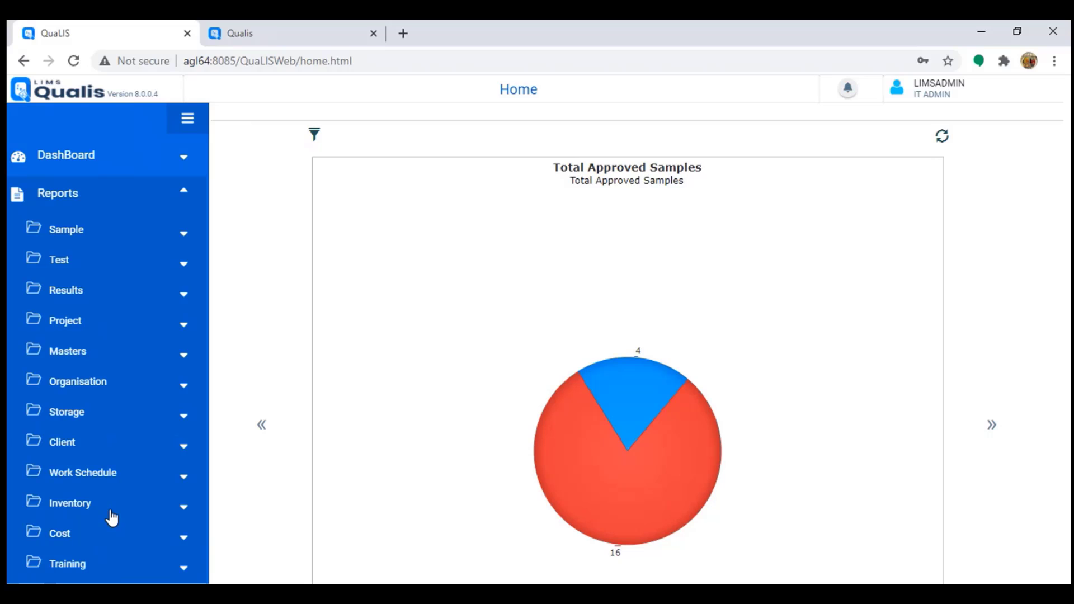
{"action": "scroll", "coordinate": [140, 494], "scroll_direction": "up", "scroll_amount": 3}
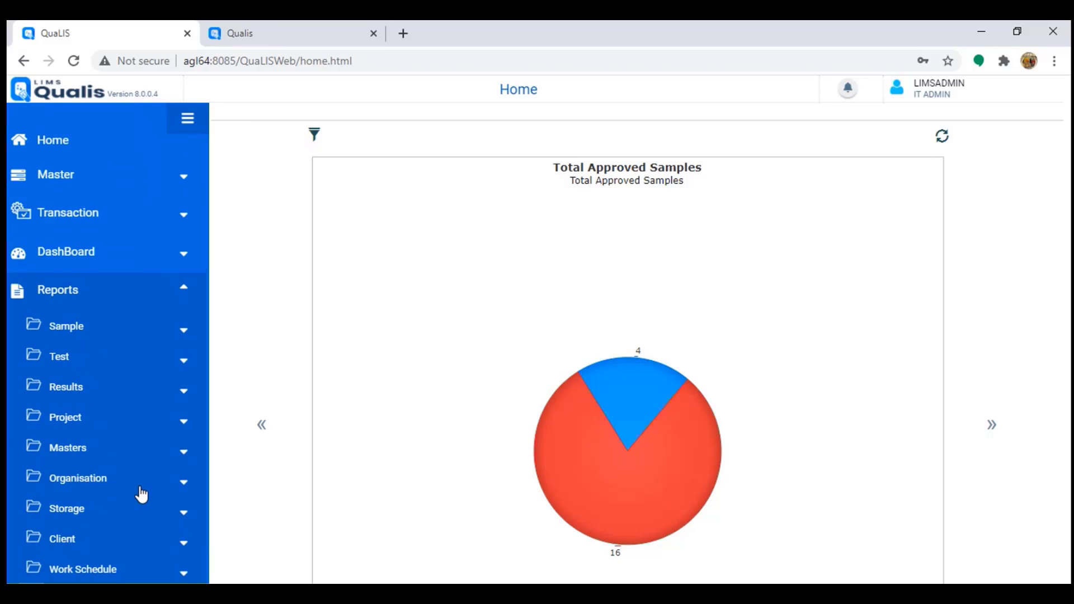
{"action": "left_click", "coordinate": [116, 304]}
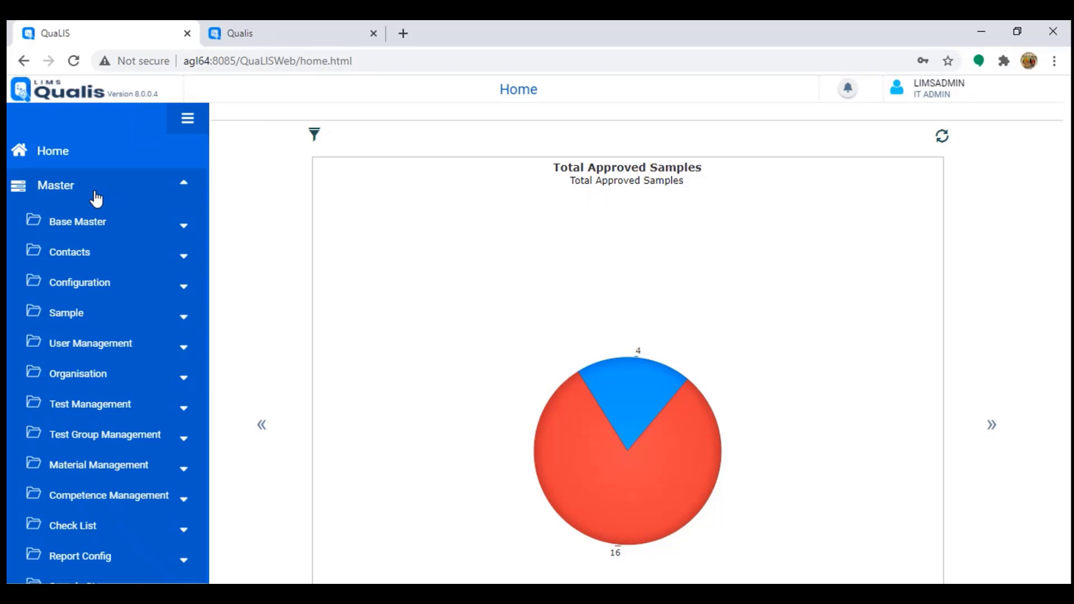
Step: Open User Role under User Management and review the four roles' approval and result-entry flows
{"action": "left_click", "coordinate": [114, 352]}
{"action": "scroll", "coordinate": [113, 350], "scroll_direction": "down", "scroll_amount": 1}
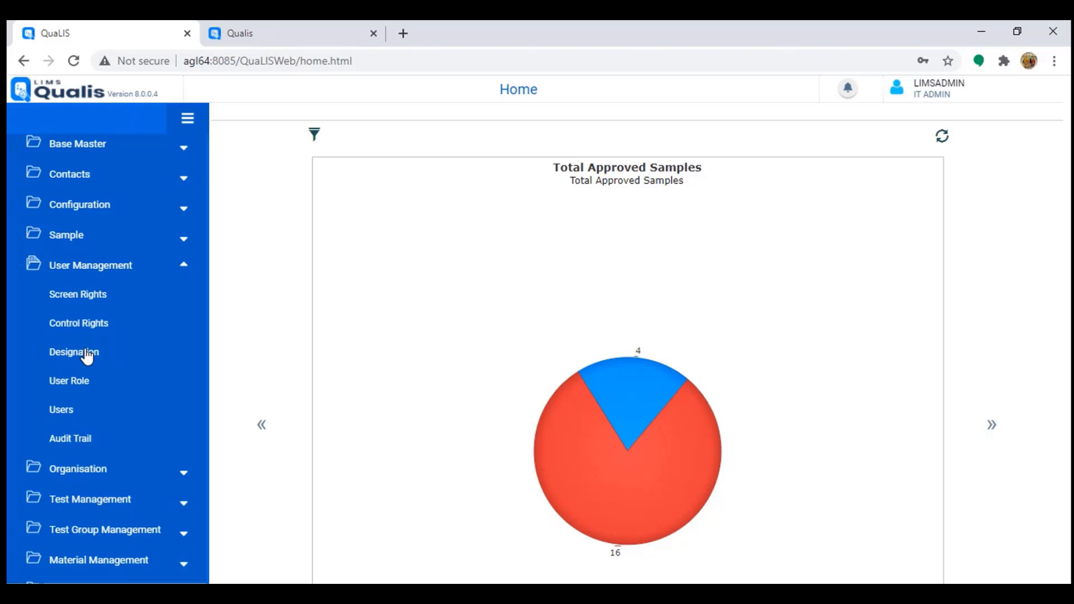
{"action": "left_click", "coordinate": [67, 384]}
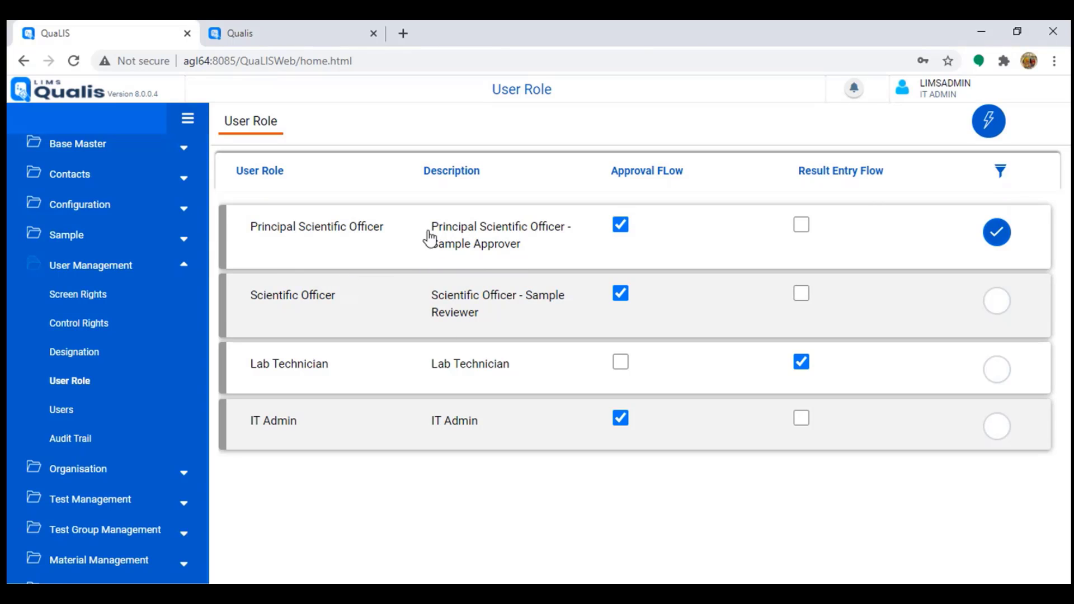
{"action": "scroll", "coordinate": [108, 341], "scroll_direction": "up", "scroll_amount": 2}
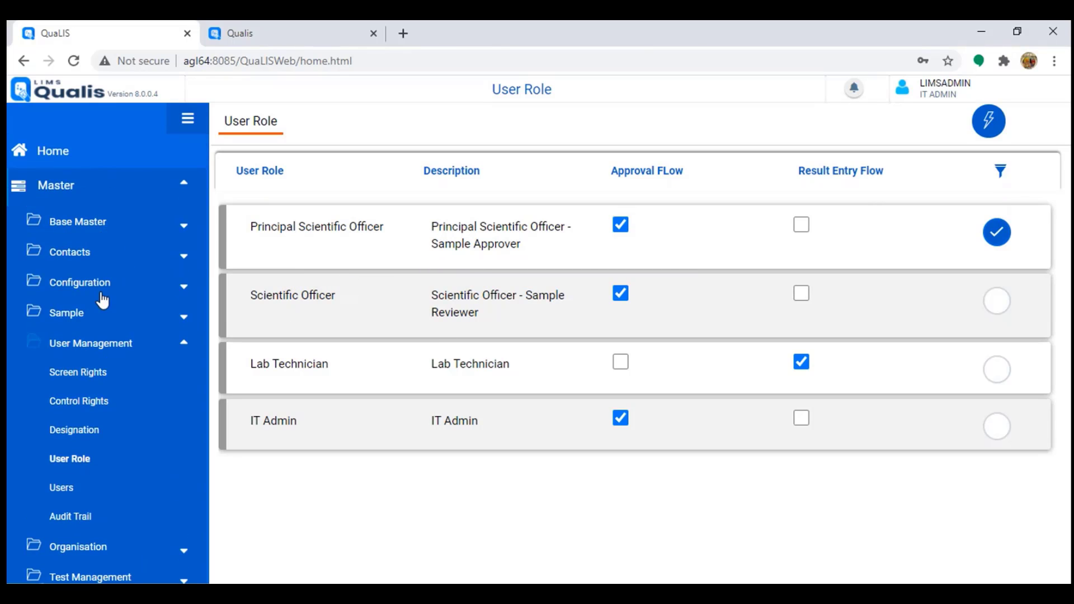
{"action": "scroll", "coordinate": [106, 328], "scroll_direction": "down", "scroll_amount": 10}
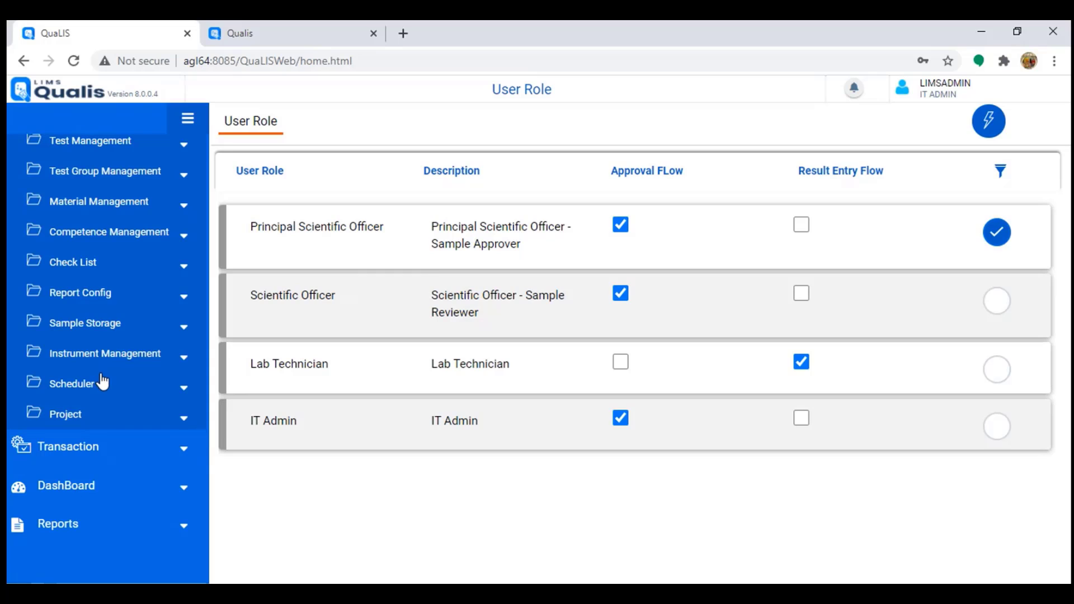
{"action": "scroll", "coordinate": [103, 379], "scroll_direction": "up", "scroll_amount": 10}
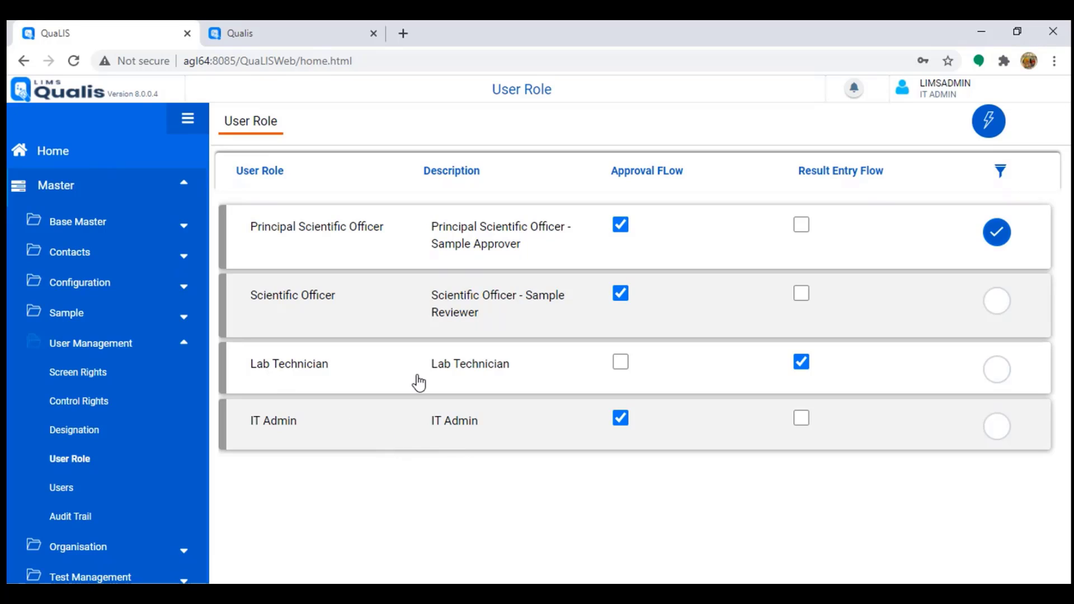
Step: Filter Screen Rights to the Lab Technician role
{"action": "left_click", "coordinate": [82, 378]}
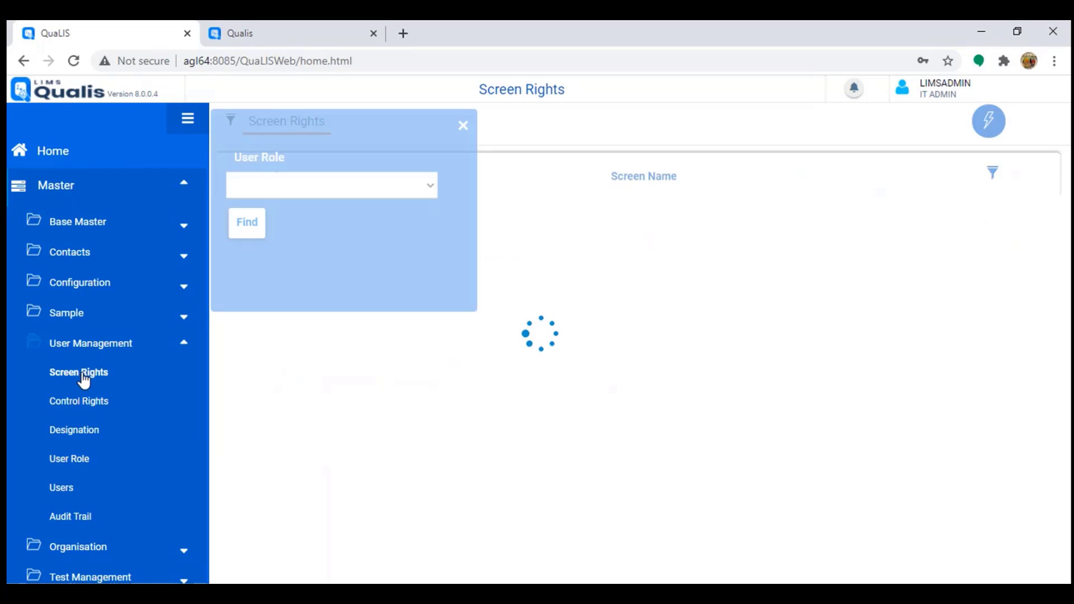
{"action": "left_click", "coordinate": [317, 185]}
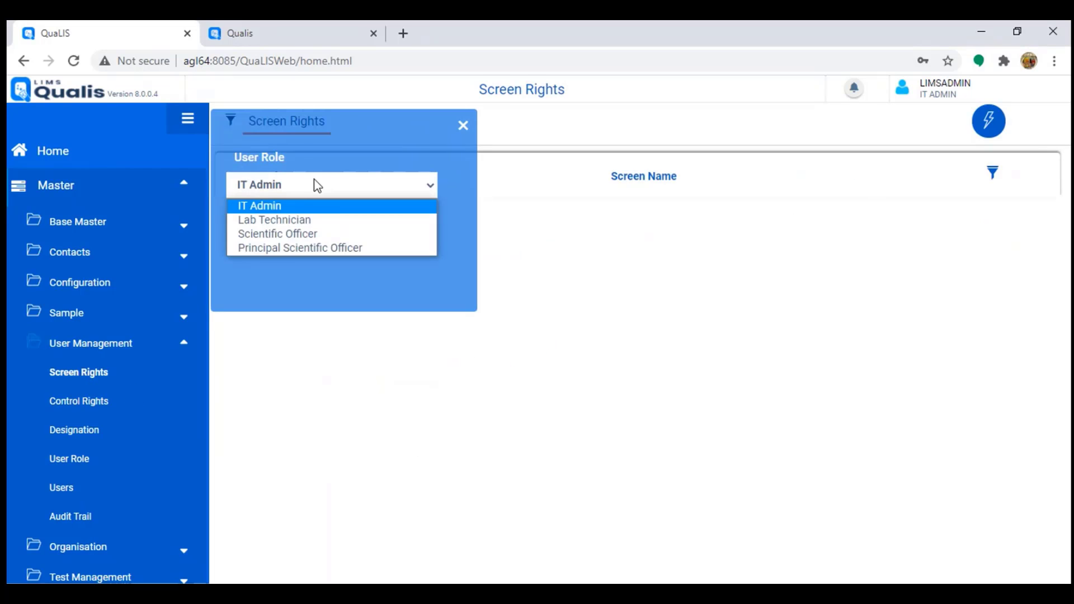
{"action": "left_click", "coordinate": [280, 219]}
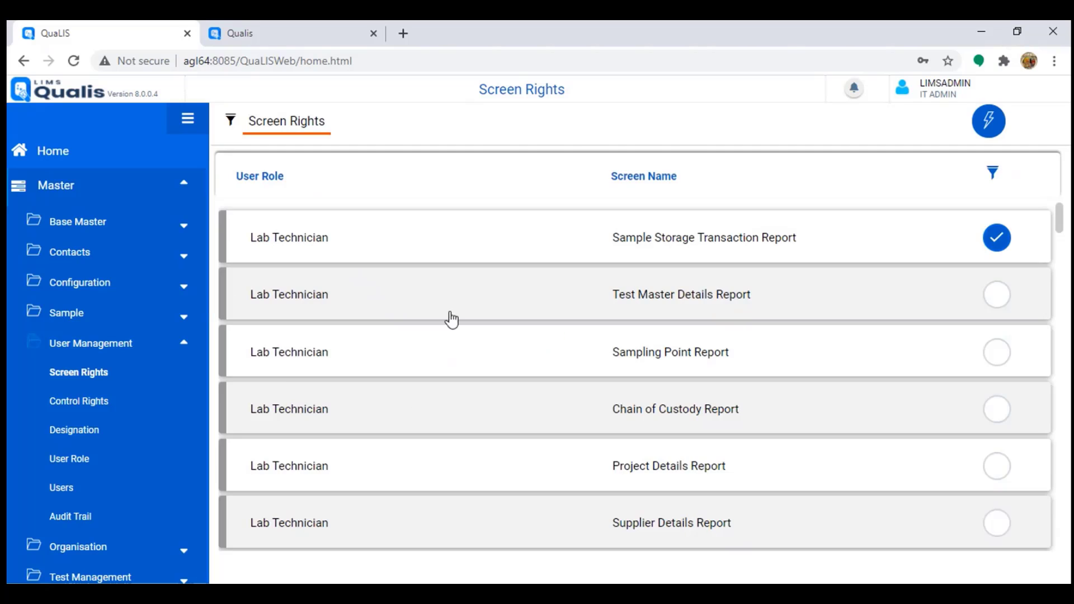
{"action": "scroll", "coordinate": [639, 326], "scroll_direction": "down", "scroll_amount": 1}
{"action": "scroll", "coordinate": [444, 300], "scroll_direction": "up", "scroll_amount": 1}
Step: Review Lab Technician's granted reports, e.g. Sample Storage Transaction, Test Master Details and Sampling Point
{"action": "left_click_drag", "start_coordinate": [652, 242], "coordinate": [762, 245]}
{"action": "left_click_drag", "start_coordinate": [653, 302], "coordinate": [725, 299]}
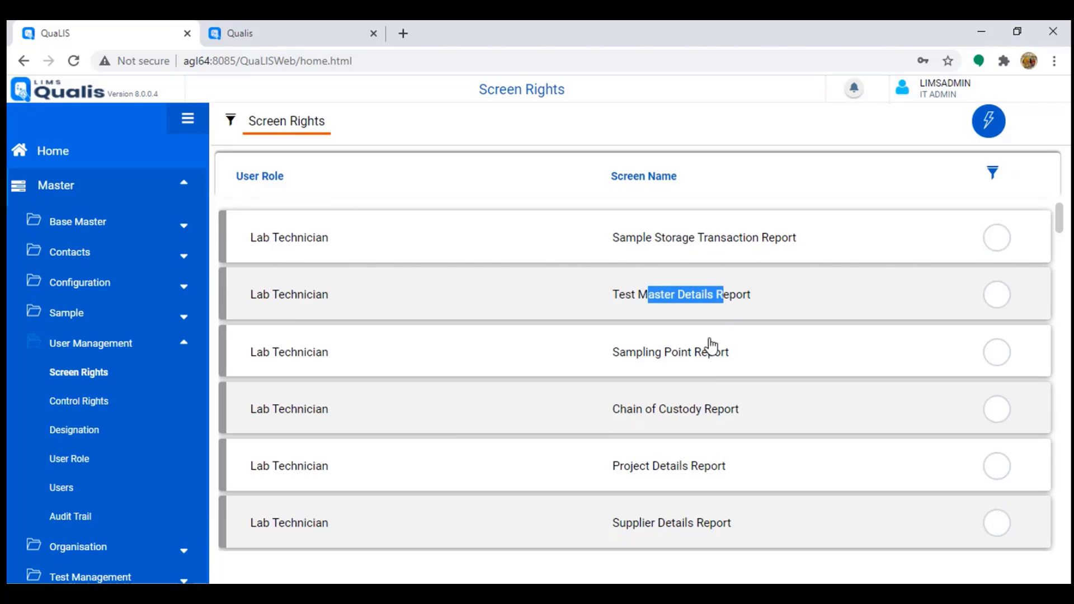
{"action": "left_click_drag", "start_coordinate": [643, 357], "coordinate": [688, 363]}
{"action": "left_click_drag", "start_coordinate": [649, 421], "coordinate": [714, 415]}
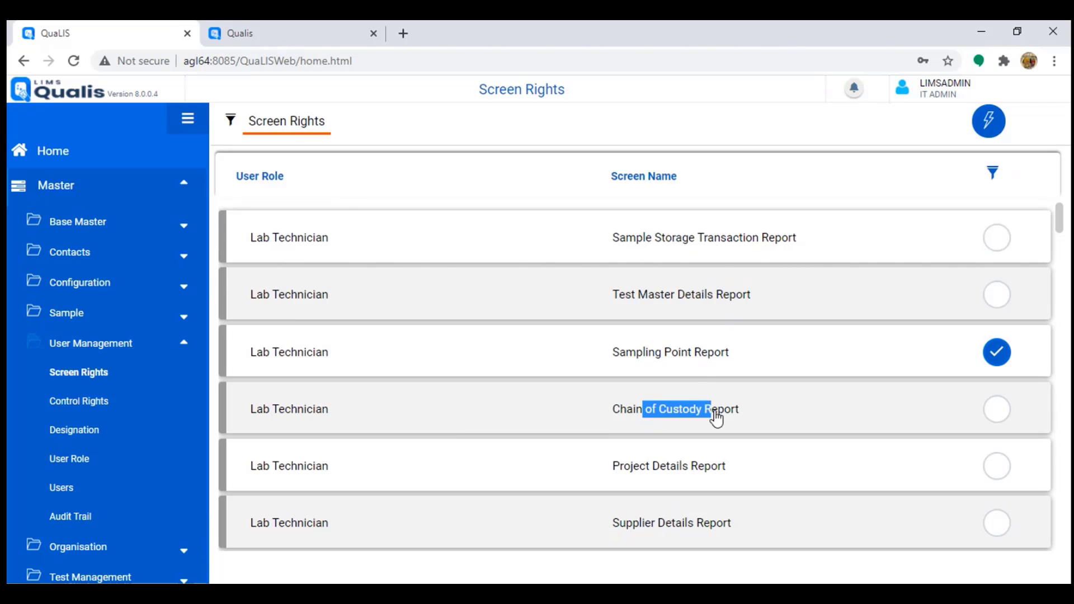
{"action": "scroll", "coordinate": [774, 444], "scroll_direction": "down", "scroll_amount": 10}
{"action": "scroll", "coordinate": [774, 438], "scroll_direction": "down", "scroll_amount": 1}
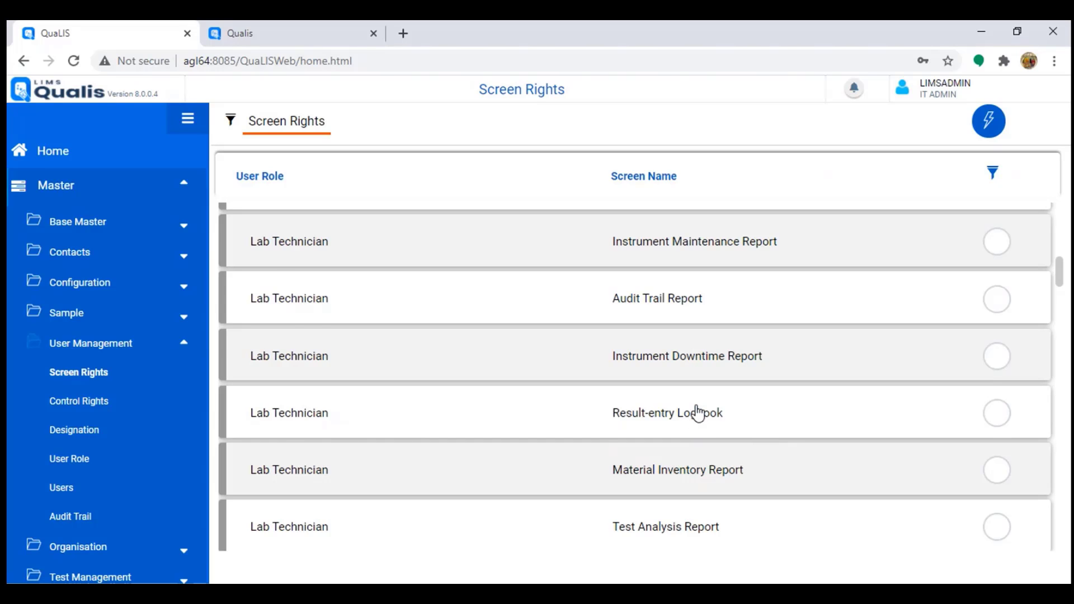
{"action": "scroll", "coordinate": [697, 413], "scroll_direction": "up", "scroll_amount": 5}
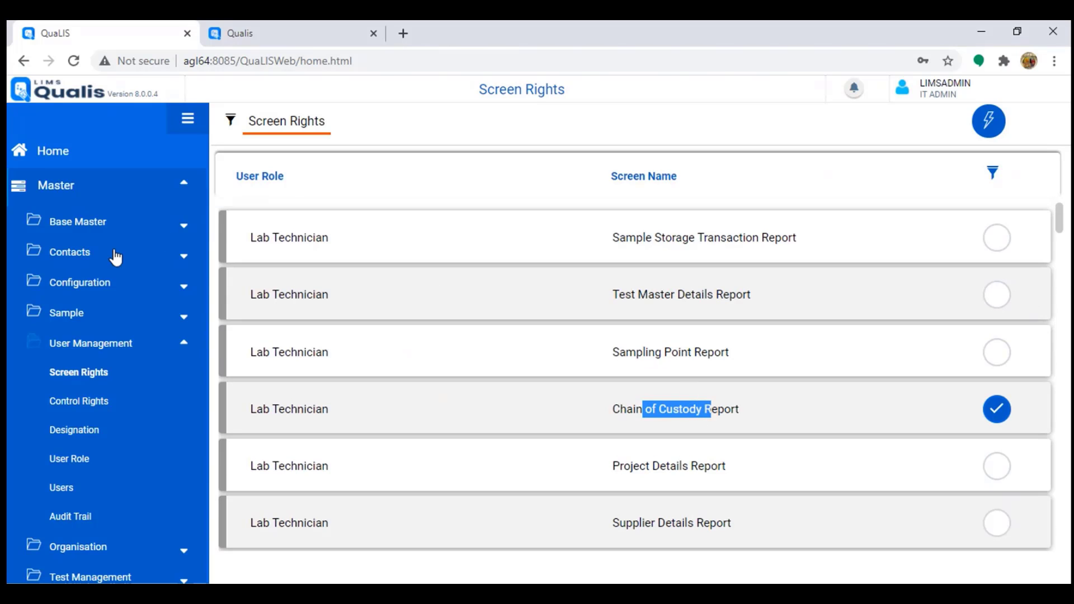
{"action": "left_click", "coordinate": [83, 224]}
Step: Open Units of Measurement and view its record actions menu without choosing an action
{"action": "left_click", "coordinate": [101, 249]}
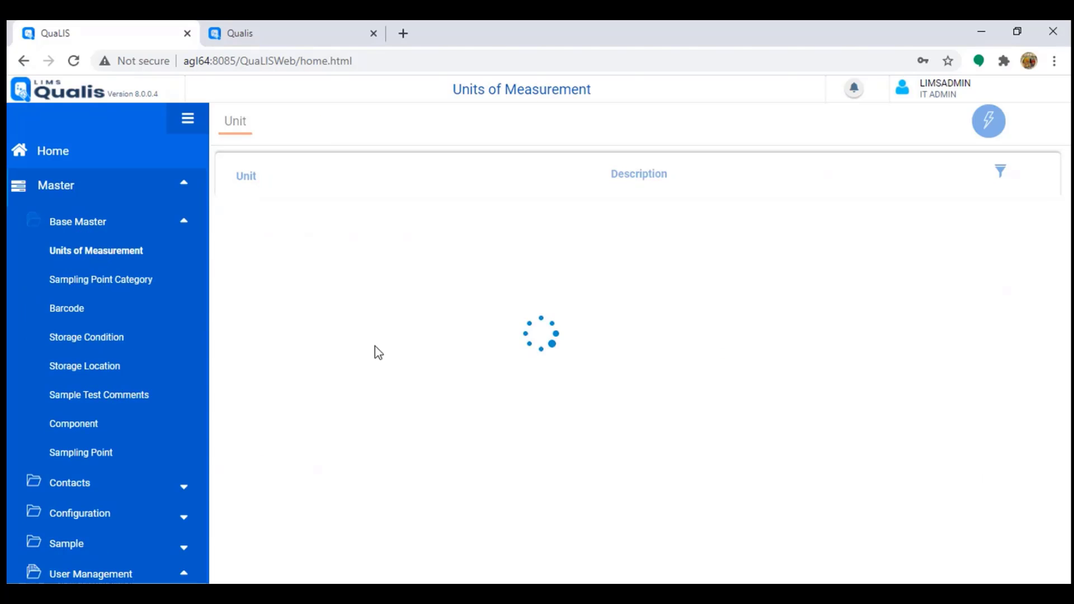
{"action": "left_click", "coordinate": [990, 130]}
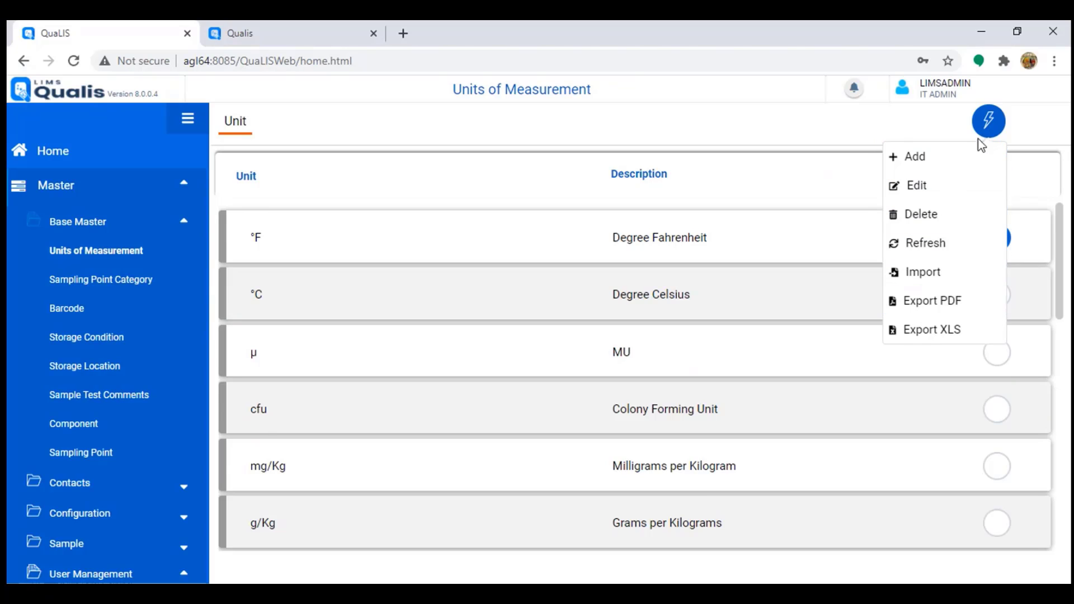
{"action": "left_click", "coordinate": [861, 125]}
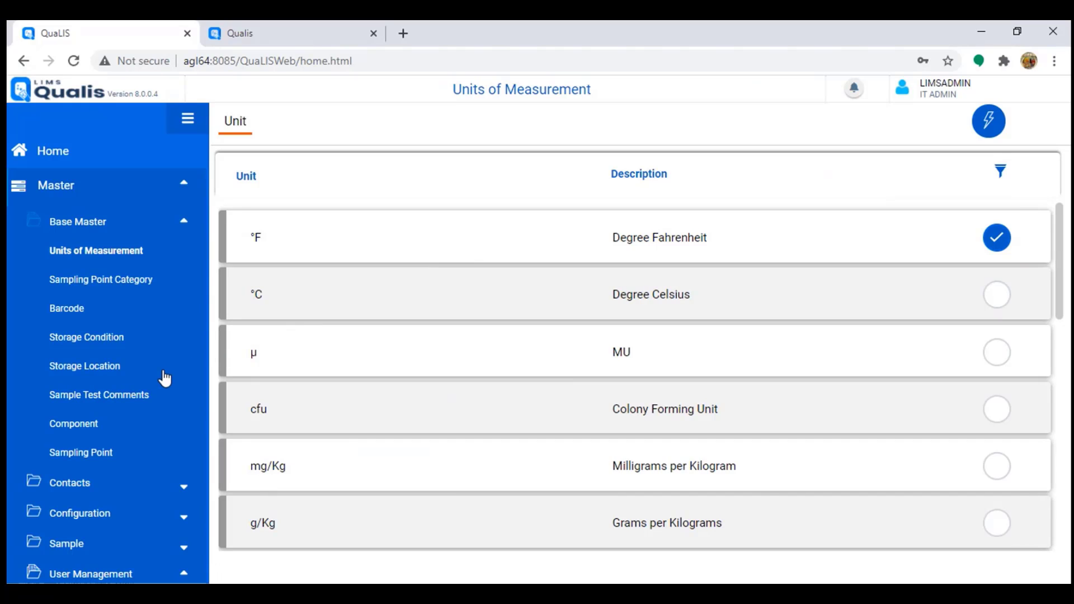
{"action": "scroll", "coordinate": [165, 379], "scroll_direction": "down", "scroll_amount": 7}
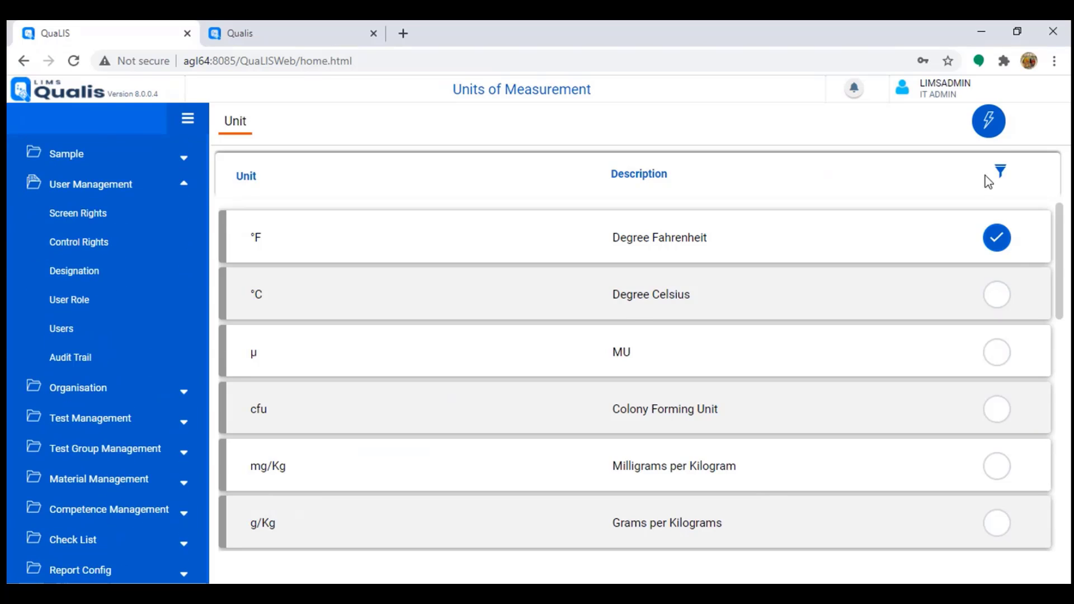
{"action": "left_click", "coordinate": [989, 126]}
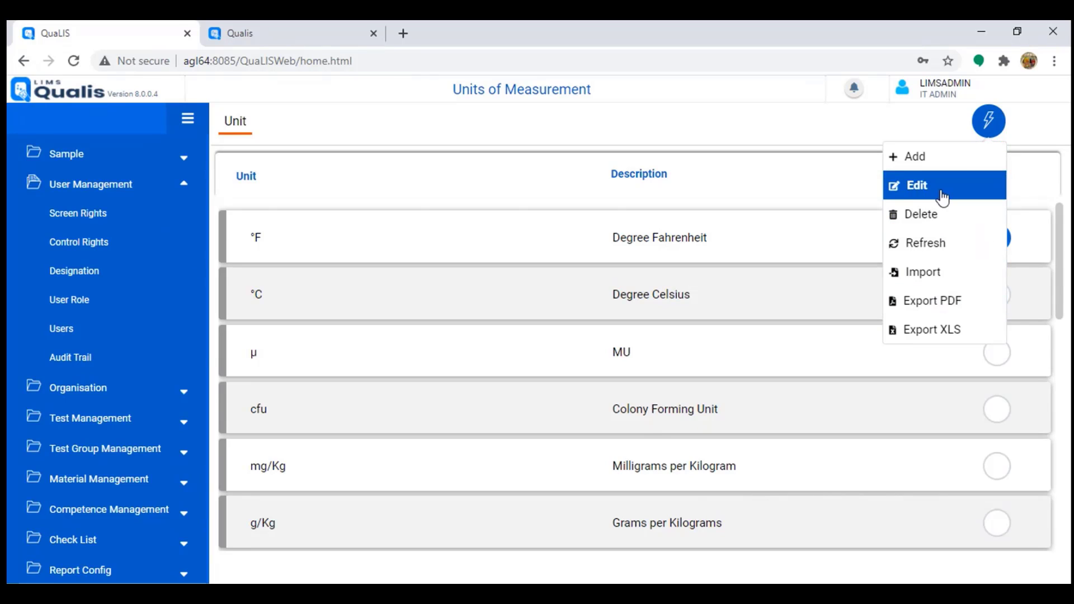
{"action": "left_click", "coordinate": [987, 121]}
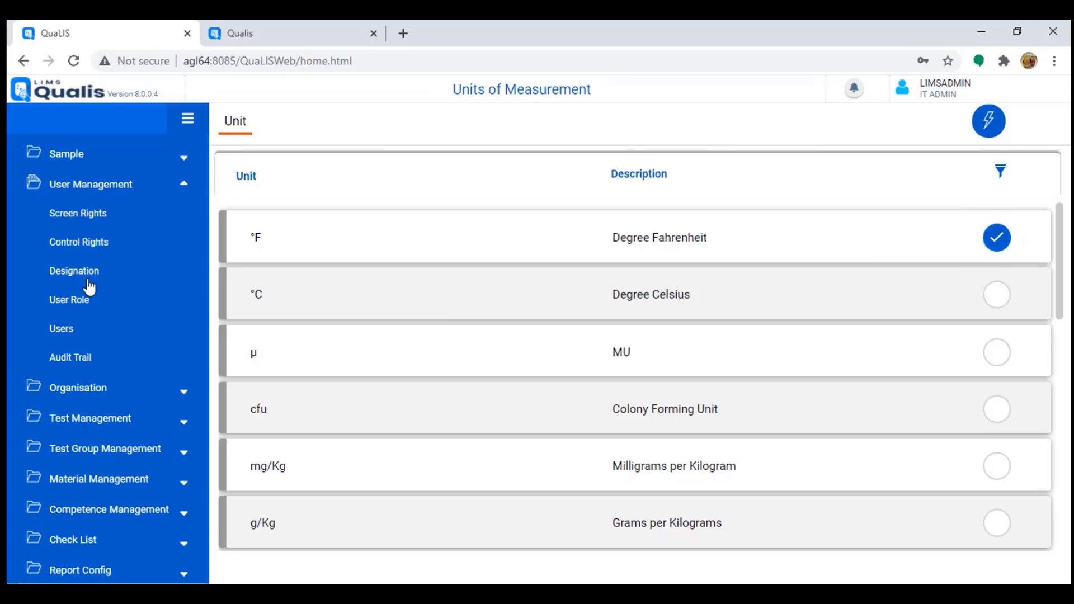
Step: Filter Control Rights to Lab Technician and review screens like Sample Storage Transaction Report
{"action": "left_click", "coordinate": [83, 245]}
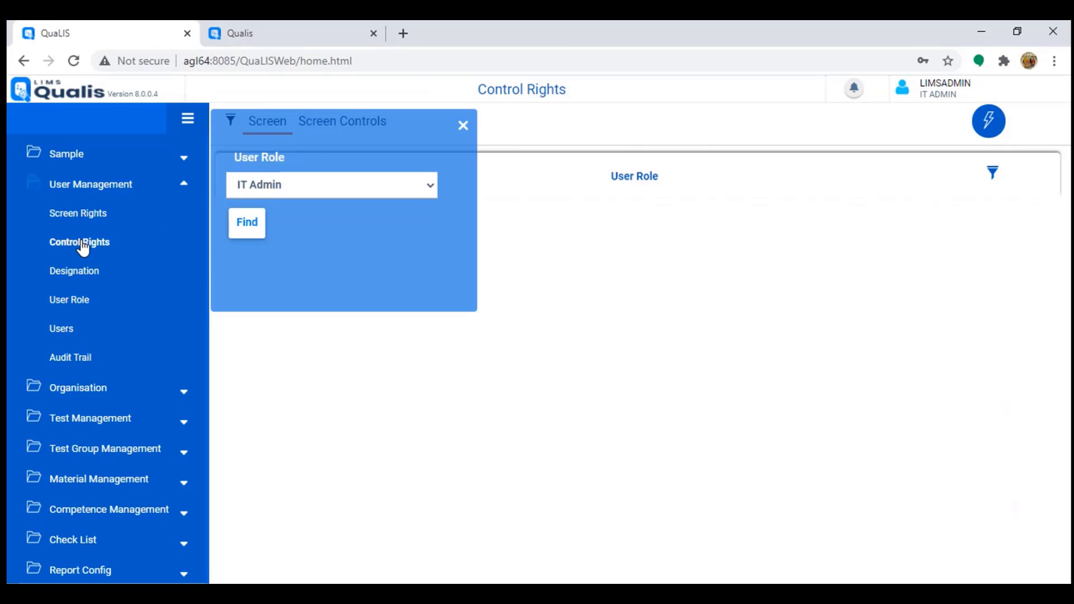
{"action": "left_click", "coordinate": [285, 188]}
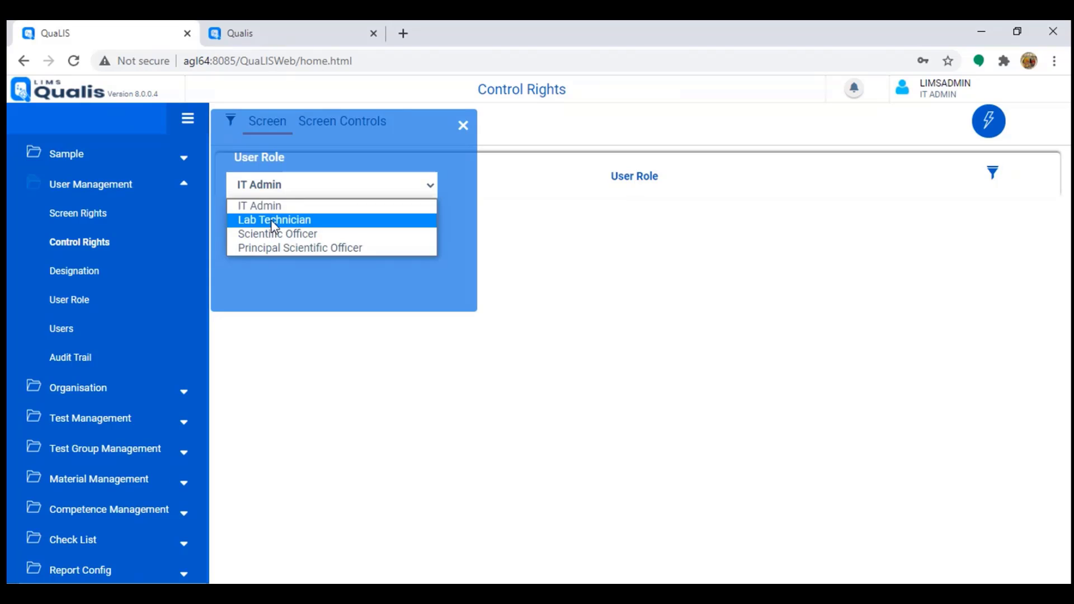
{"action": "left_click", "coordinate": [274, 219]}
{"action": "left_click", "coordinate": [257, 231]}
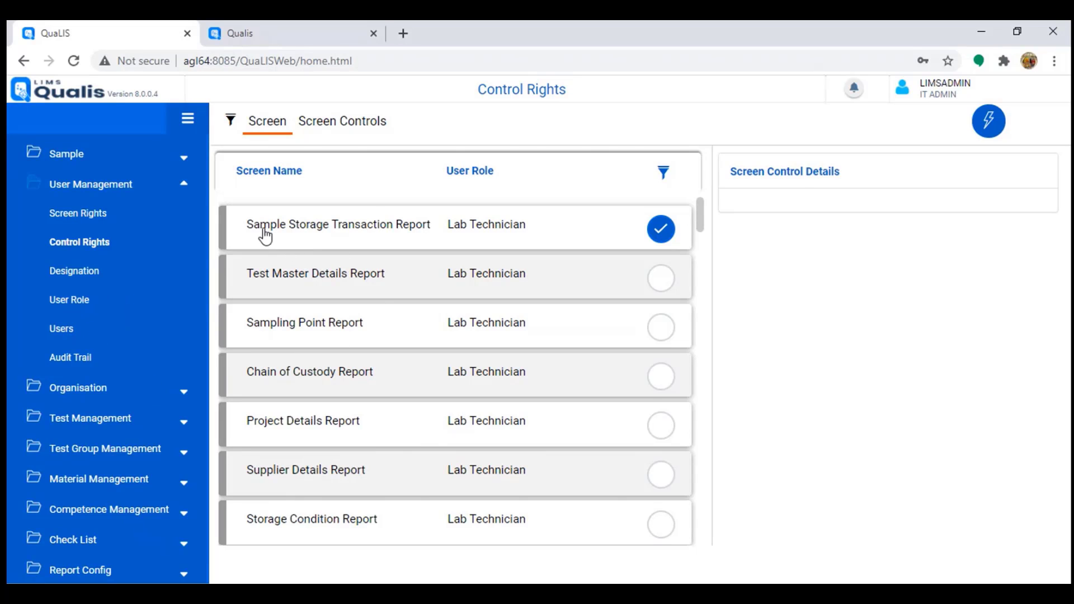
{"action": "left_click_drag", "start_coordinate": [260, 227], "coordinate": [371, 226]}
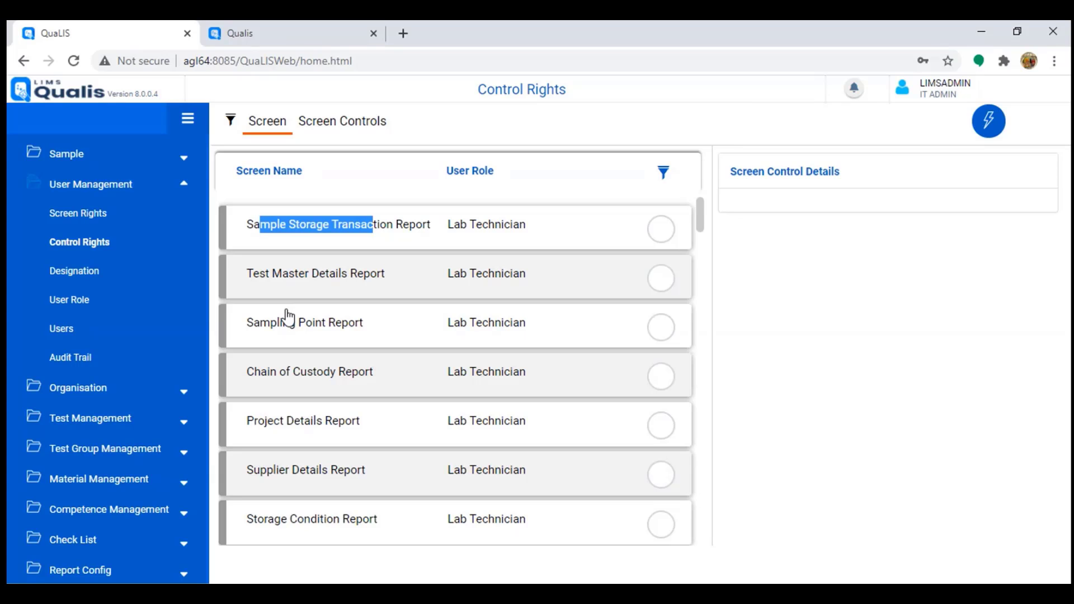
{"action": "left_click", "coordinate": [68, 331]}
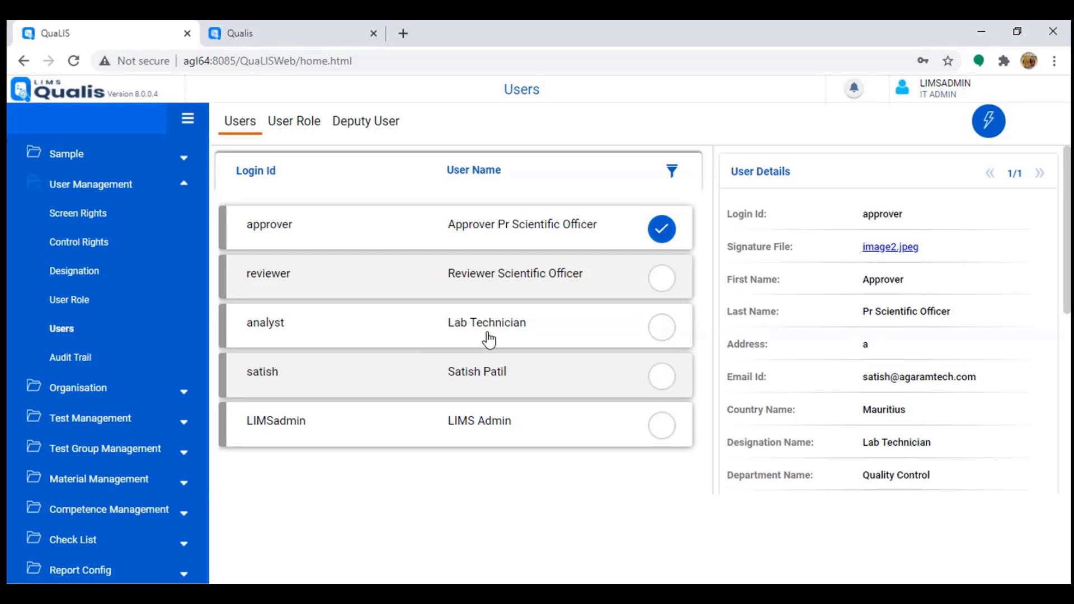
Step: Select the analyst user (Lab Technician) and open its actions menu
{"action": "left_click", "coordinate": [551, 327]}
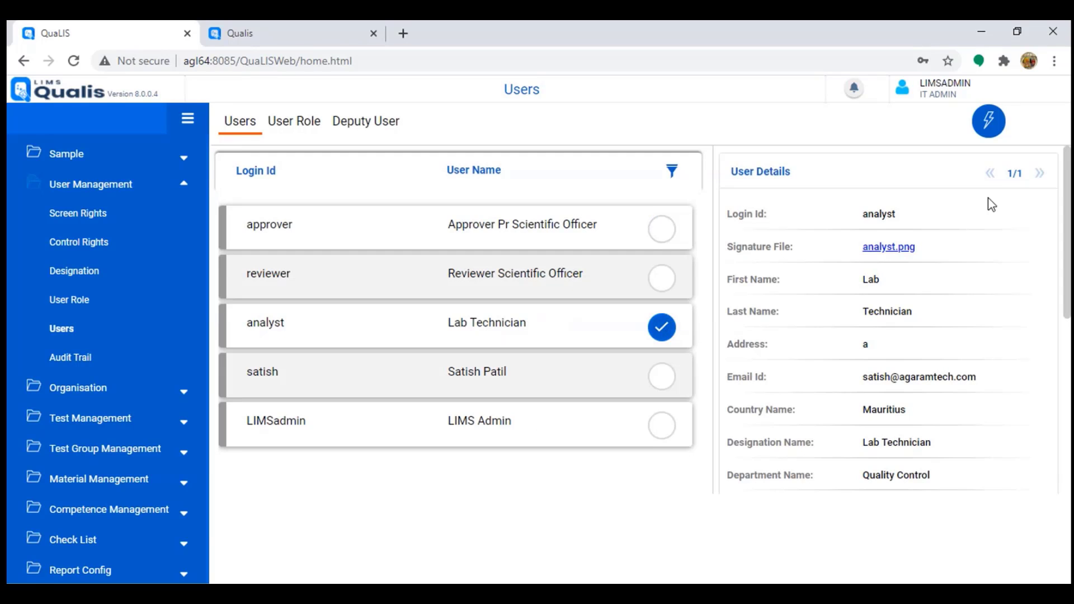
{"action": "left_click", "coordinate": [990, 124]}
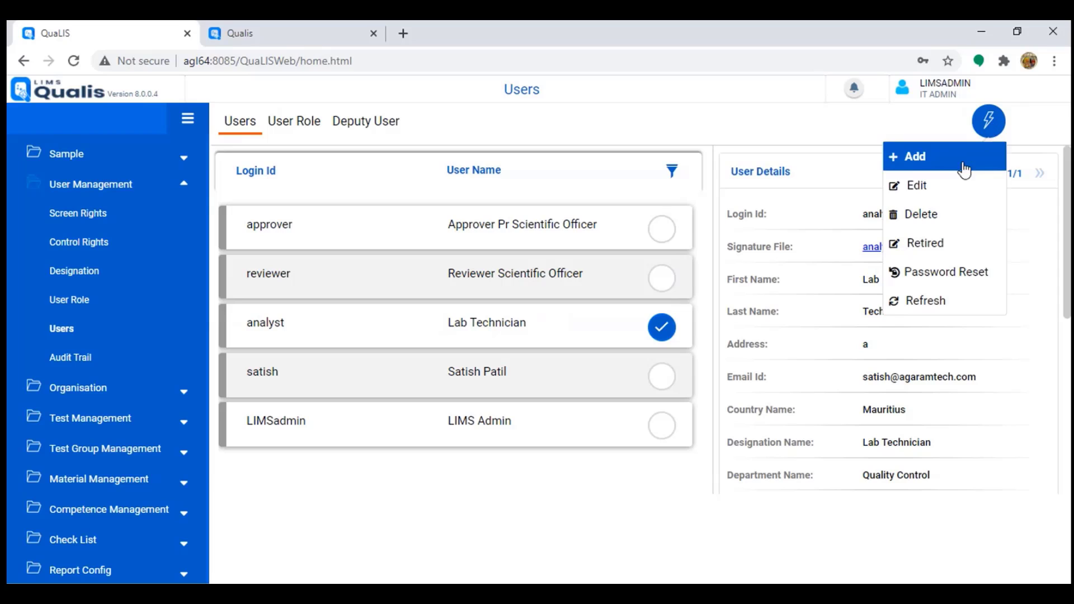
{"action": "left_click", "coordinate": [937, 197]}
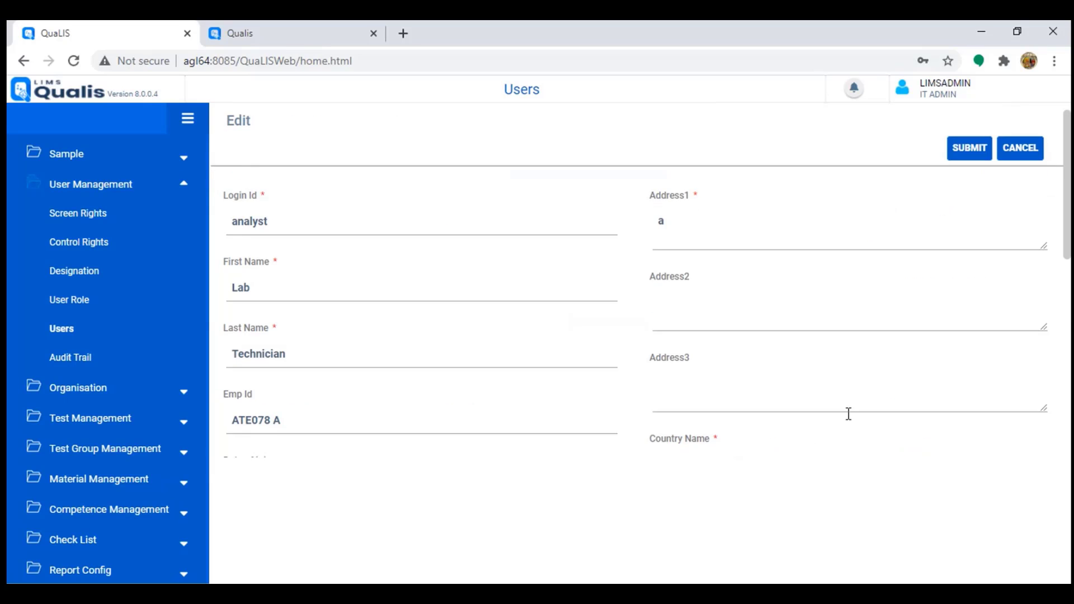
{"action": "scroll", "coordinate": [847, 412], "scroll_direction": "down", "scroll_amount": 8}
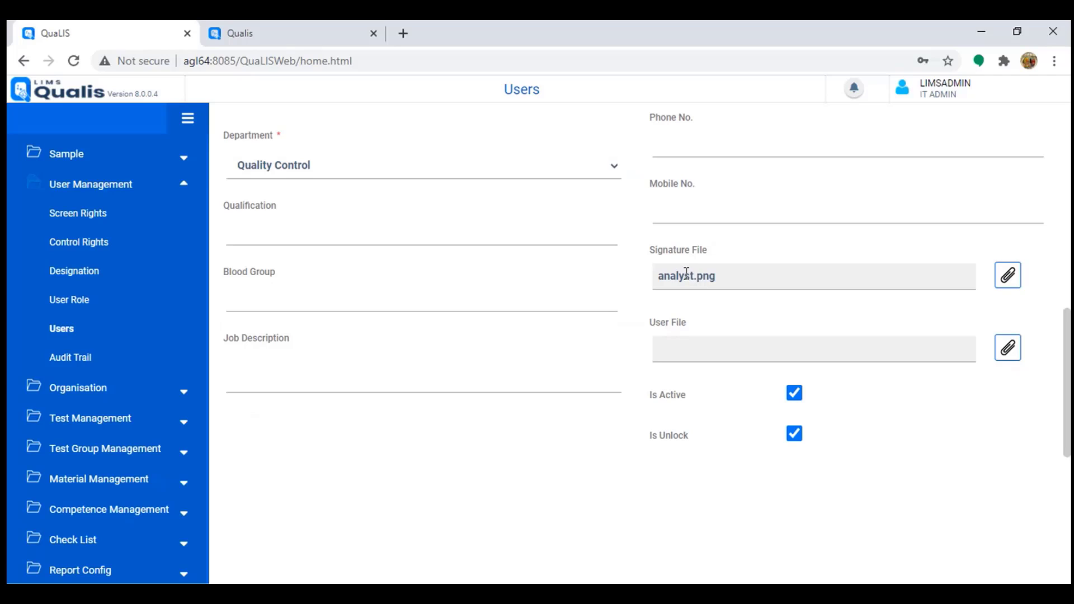
{"action": "left_click_drag", "start_coordinate": [670, 276], "coordinate": [710, 280]}
{"action": "left_click", "coordinate": [699, 330]}
{"action": "left_click_drag", "start_coordinate": [664, 276], "coordinate": [723, 276]}
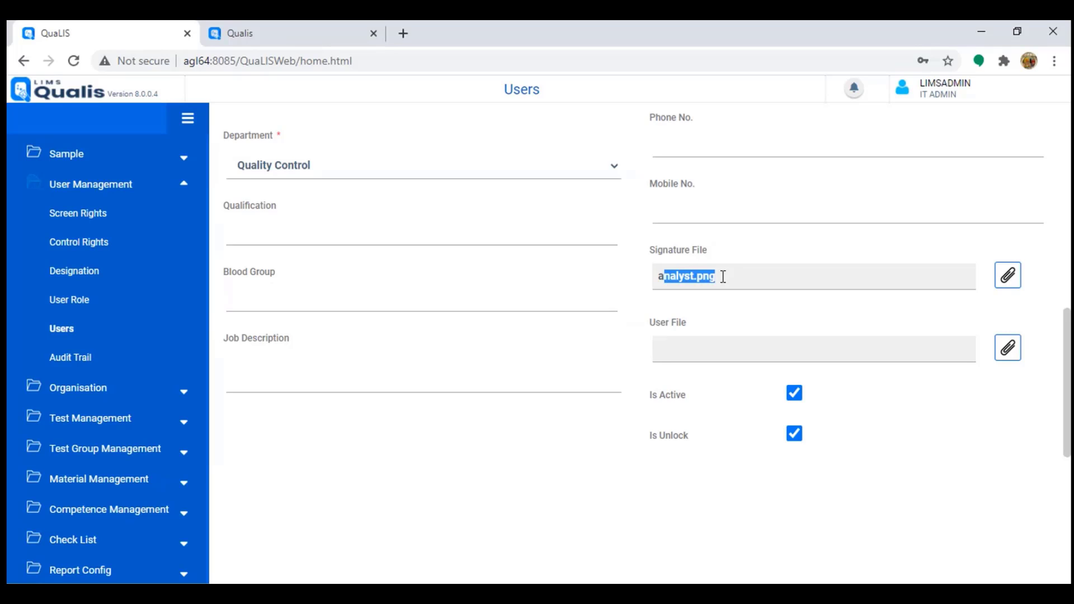
{"action": "left_click", "coordinate": [666, 278]}
{"action": "left_click_drag", "start_coordinate": [659, 278], "coordinate": [732, 278]}
{"action": "scroll", "coordinate": [726, 369], "scroll_direction": "up", "scroll_amount": 3}
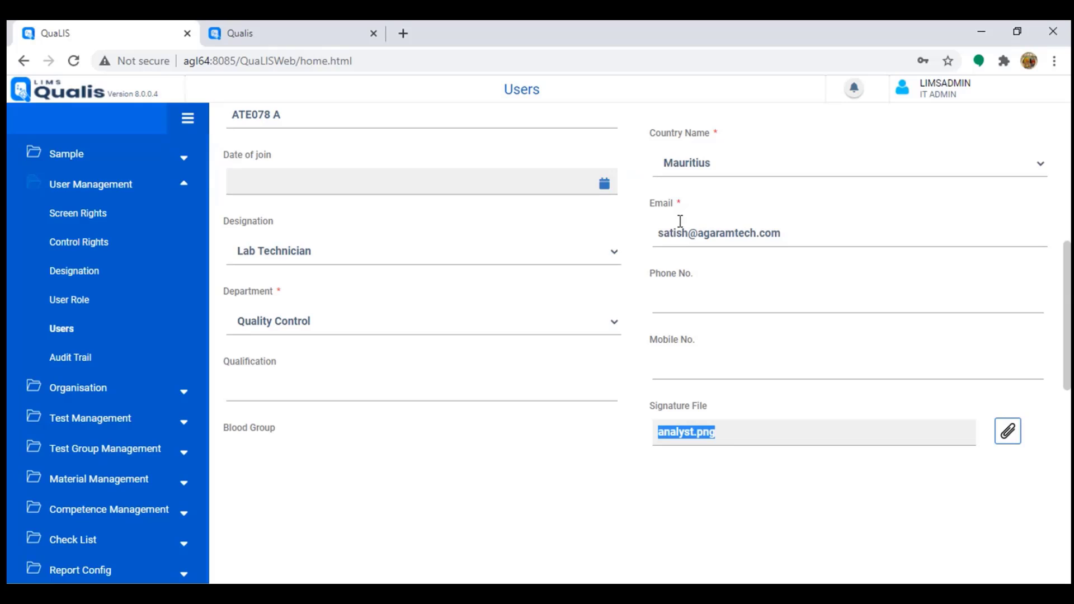
{"action": "left_click_drag", "start_coordinate": [672, 233], "coordinate": [756, 232]}
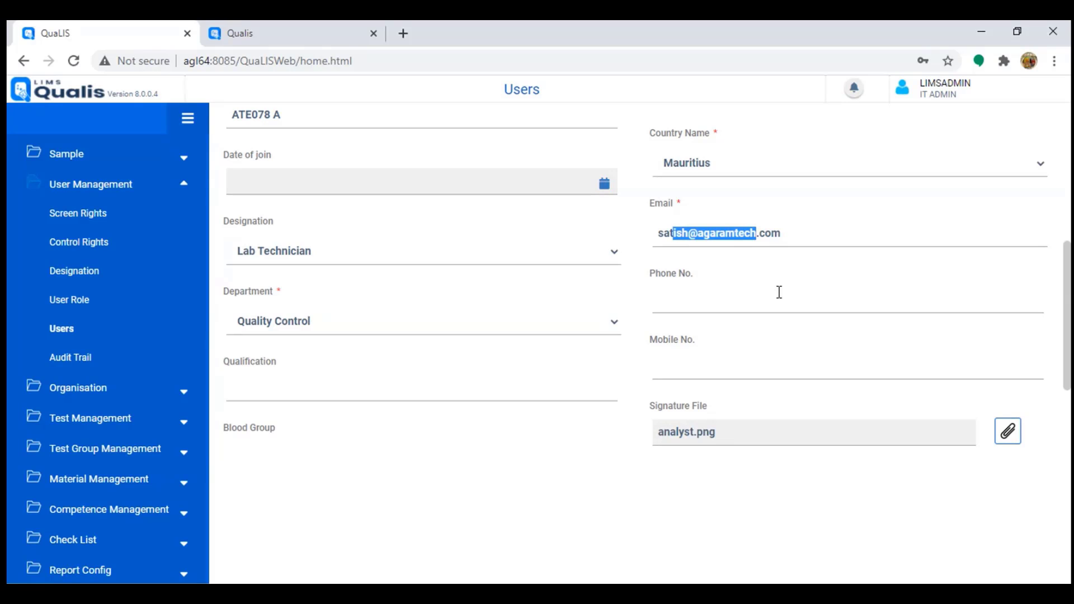
{"action": "scroll", "coordinate": [779, 292], "scroll_direction": "up", "scroll_amount": 6}
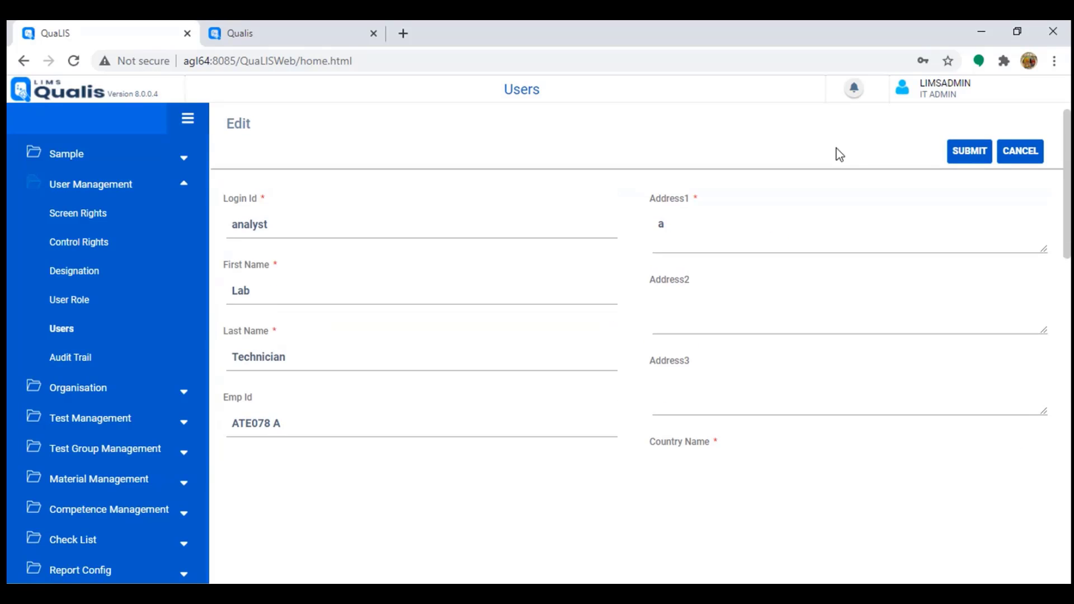
{"action": "left_click", "coordinate": [852, 89]}
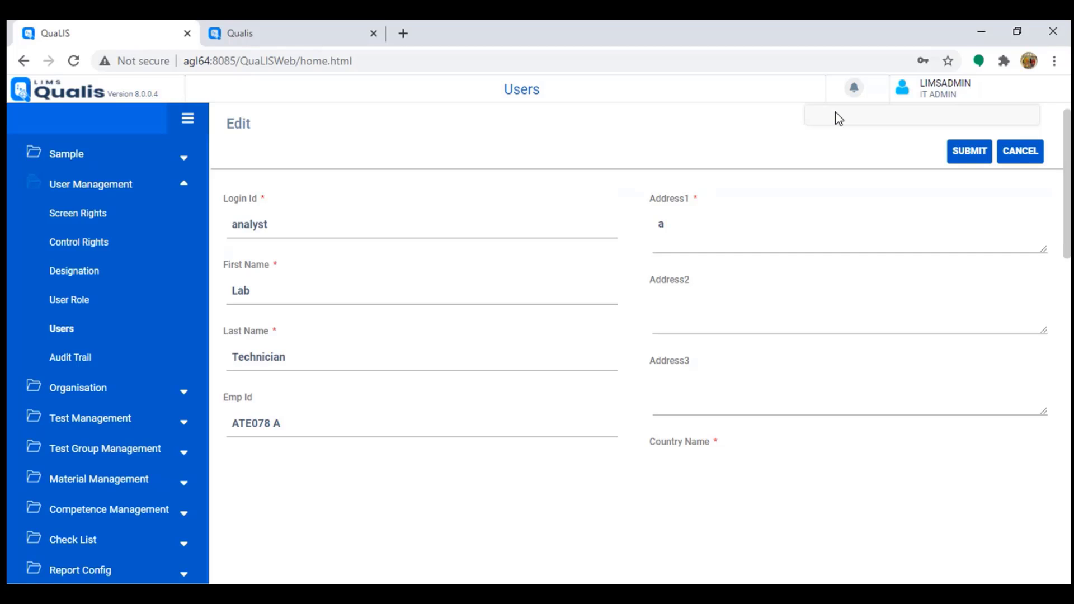
{"action": "left_click", "coordinate": [1035, 154]}
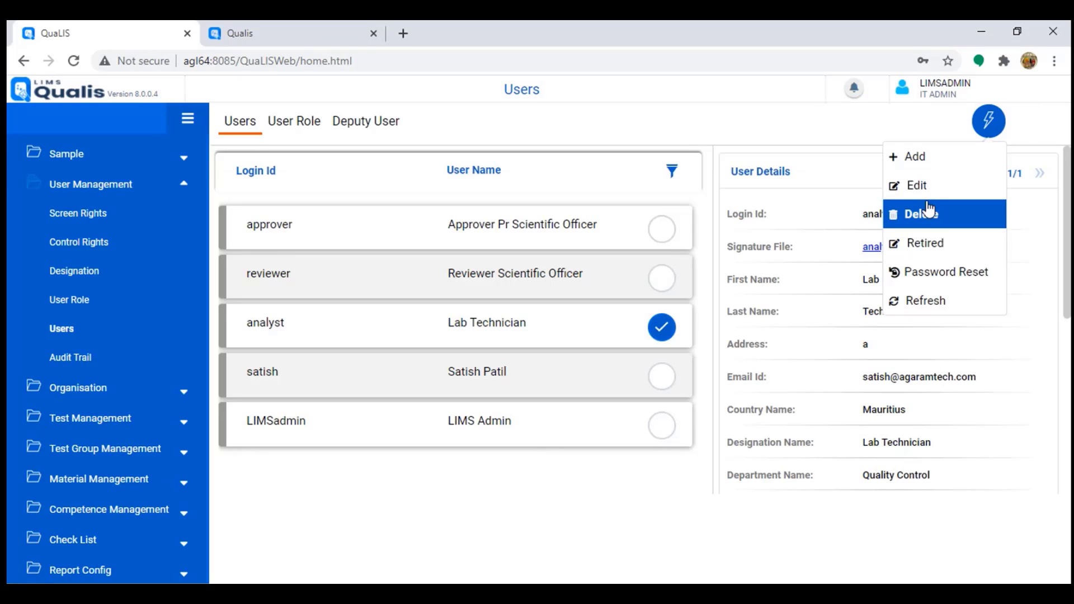
{"action": "left_click", "coordinate": [918, 184]}
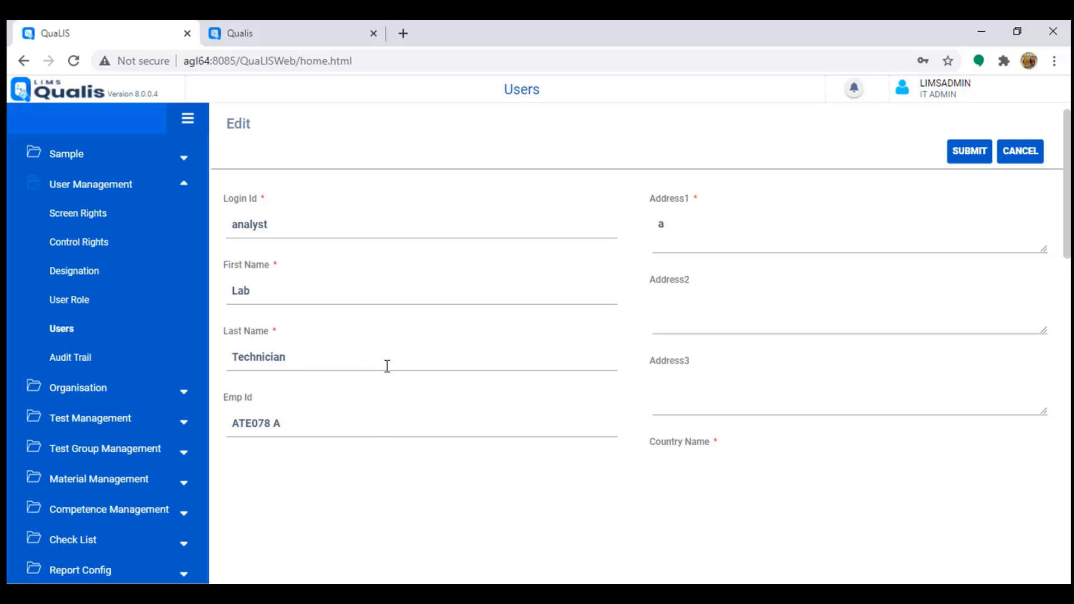
{"action": "scroll", "coordinate": [403, 374], "scroll_direction": "down", "scroll_amount": 3}
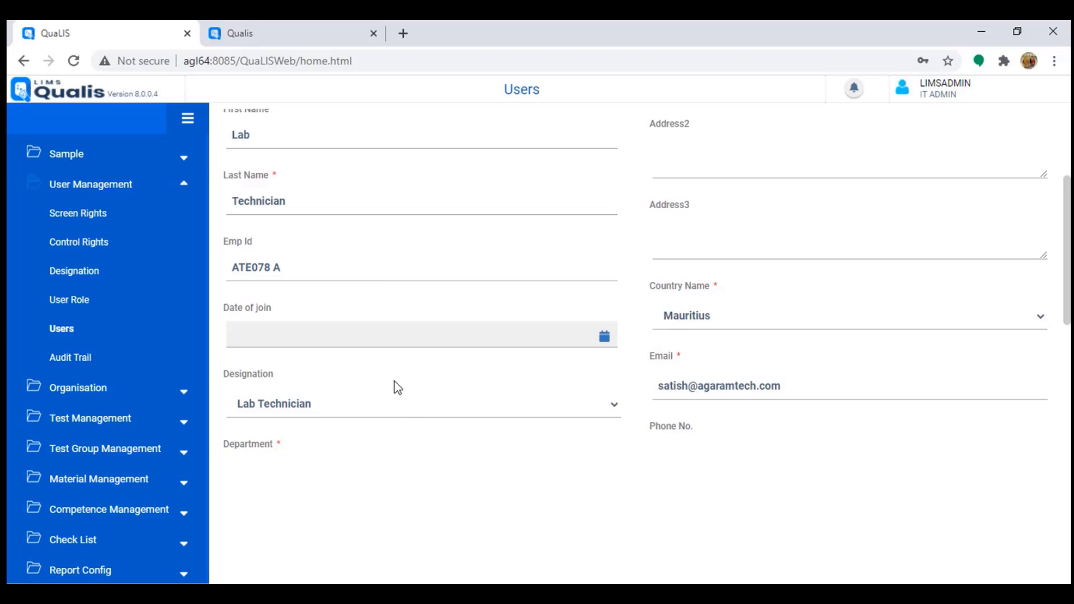
{"action": "scroll", "coordinate": [401, 398], "scroll_direction": "down", "scroll_amount": 2}
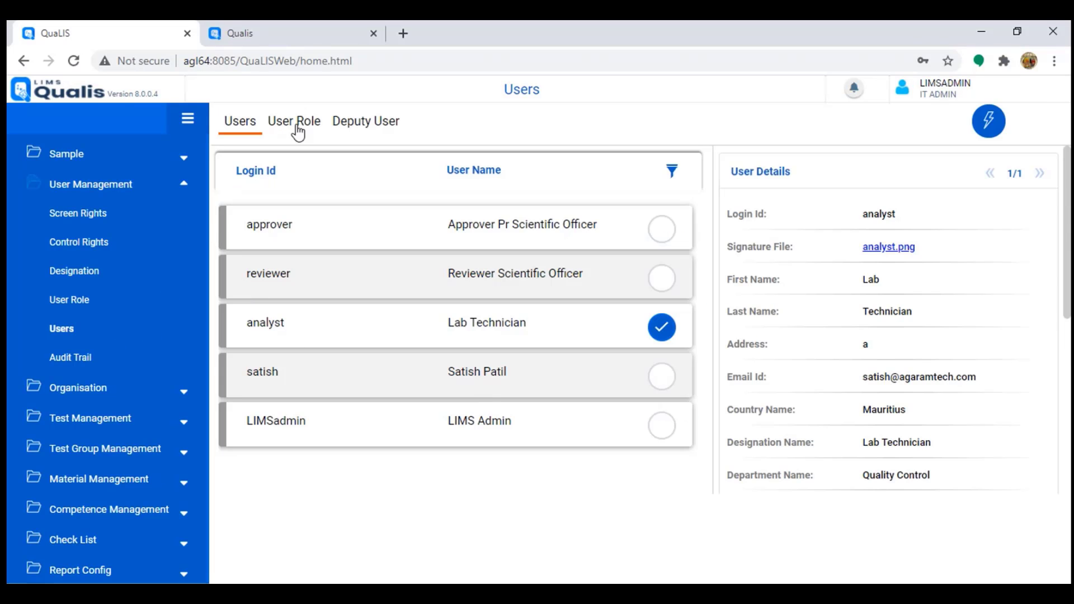
Step: Review the analyst's role details (Lab Technician, active, default) and its empty deputy list
{"action": "left_click", "coordinate": [298, 130]}
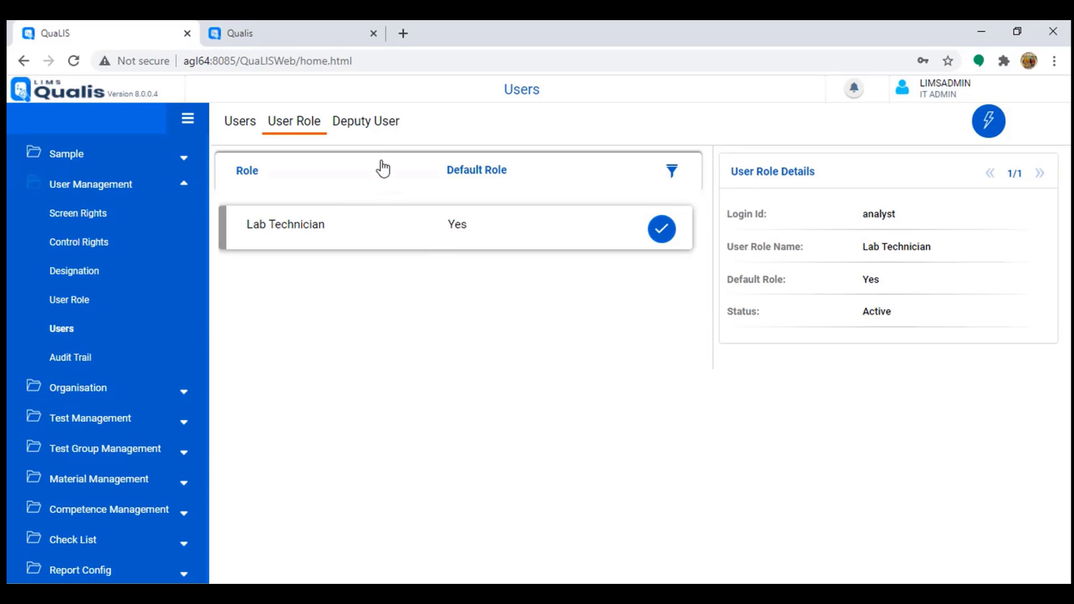
{"action": "left_click", "coordinate": [383, 126]}
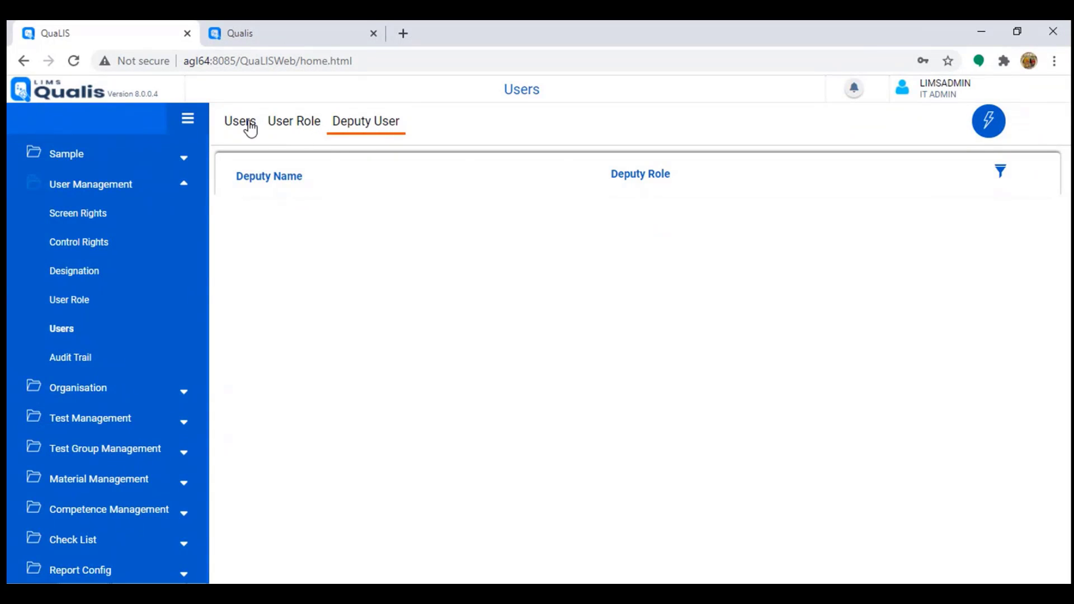
{"action": "left_click", "coordinate": [242, 131]}
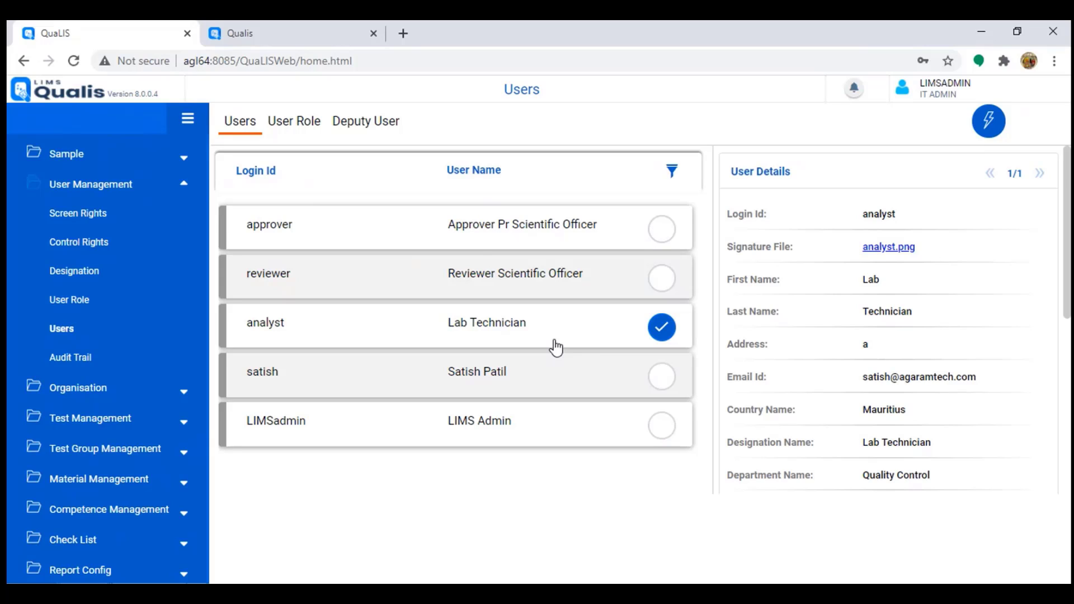
{"action": "left_click", "coordinate": [364, 127]}
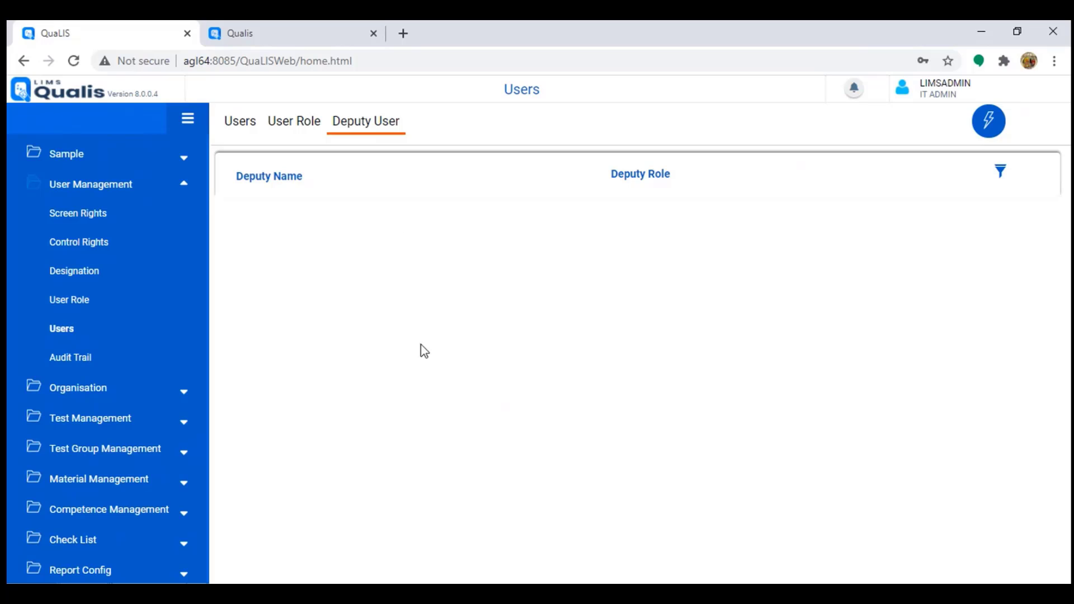
{"action": "left_click", "coordinate": [234, 133]}
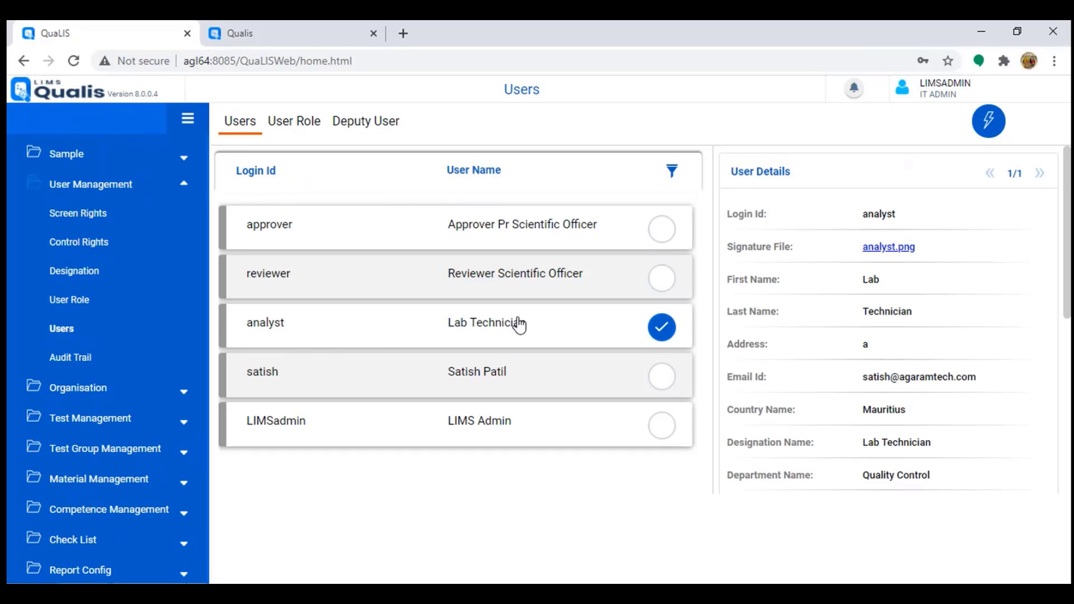
{"action": "scroll", "coordinate": [915, 435], "scroll_direction": "down", "scroll_amount": 5}
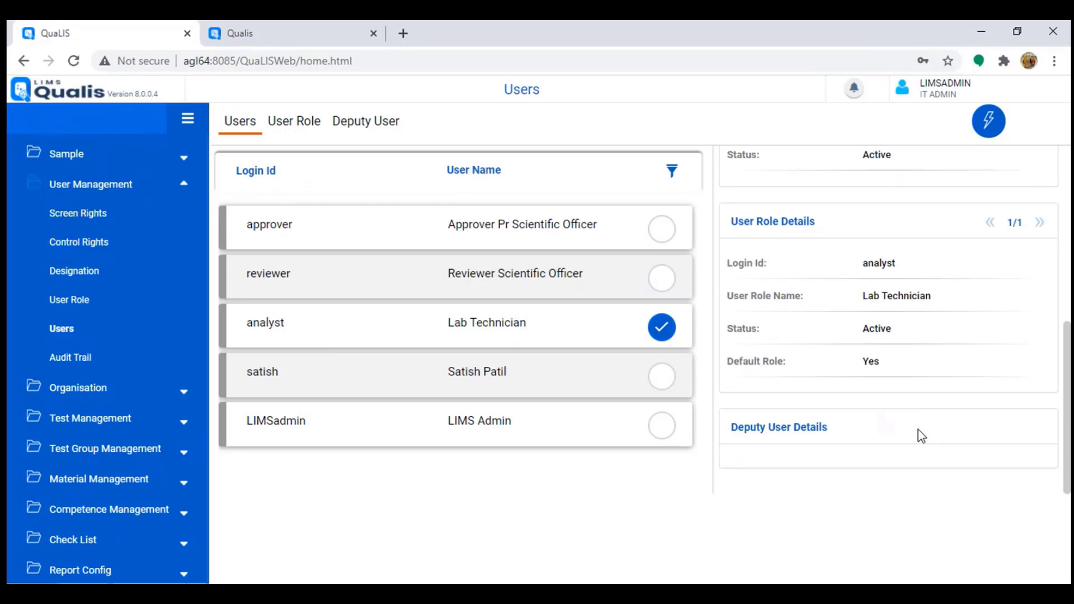
{"action": "left_click_drag", "start_coordinate": [863, 329], "coordinate": [930, 333]}
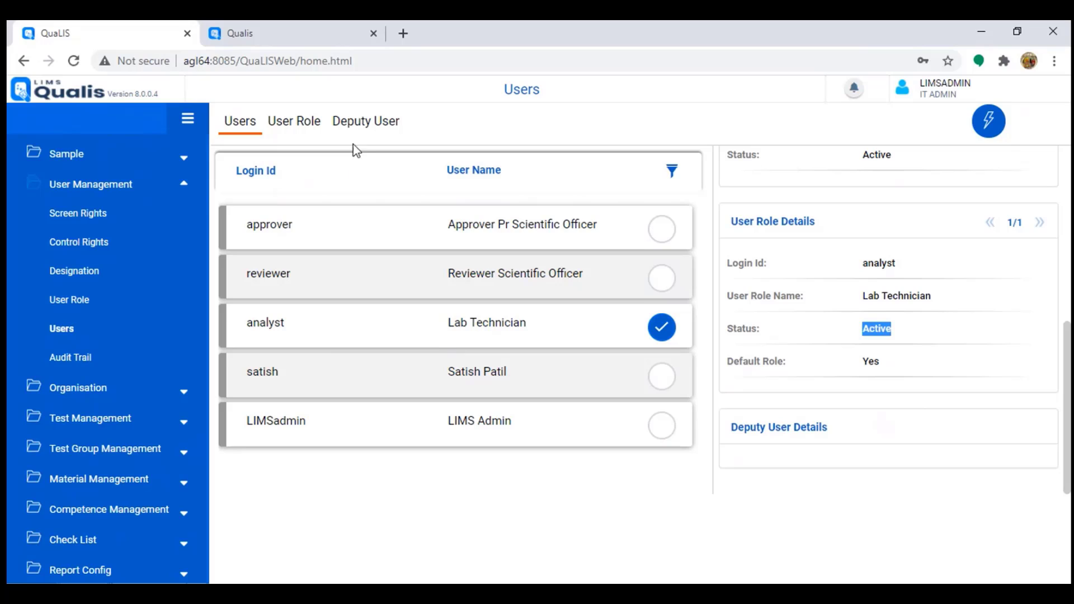
{"action": "left_click", "coordinate": [363, 125]}
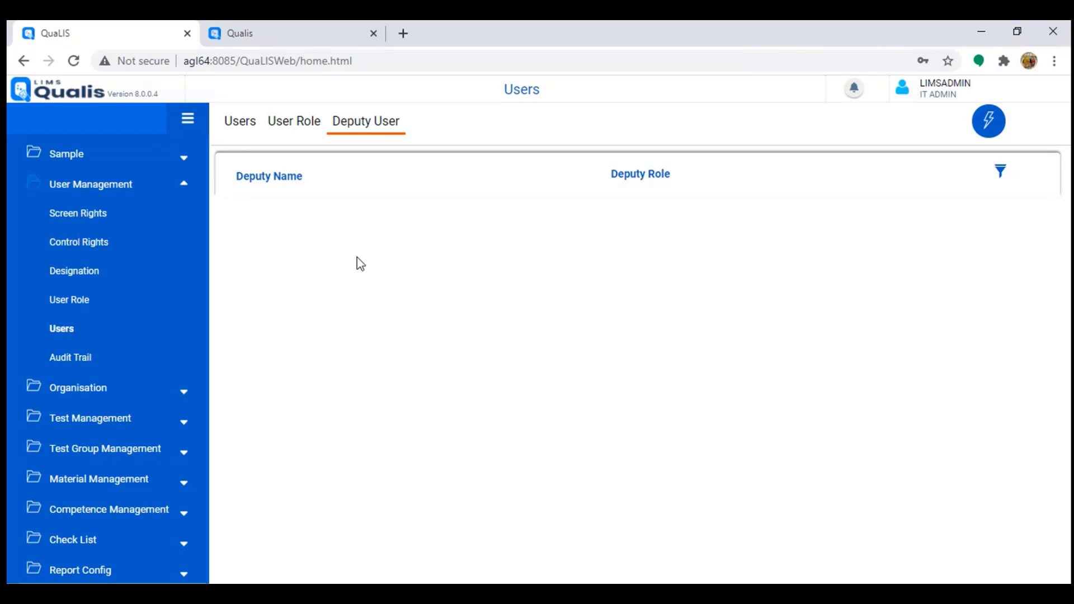
{"action": "left_click", "coordinate": [252, 125]}
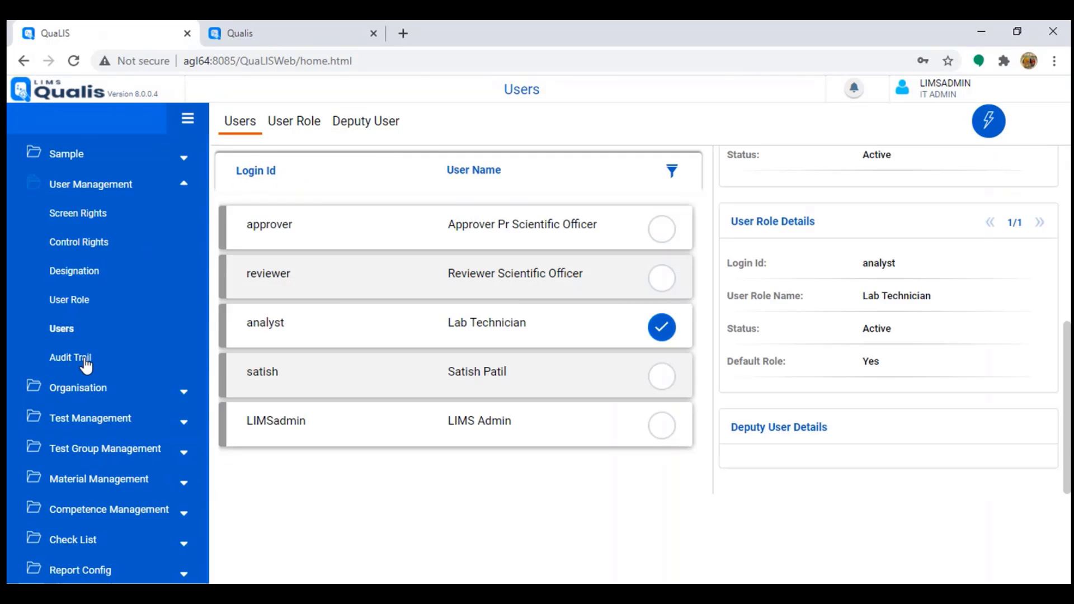
Step: Search the Audit Trail with default dates, then from start date 2020-10-12
{"action": "left_click", "coordinate": [83, 359]}
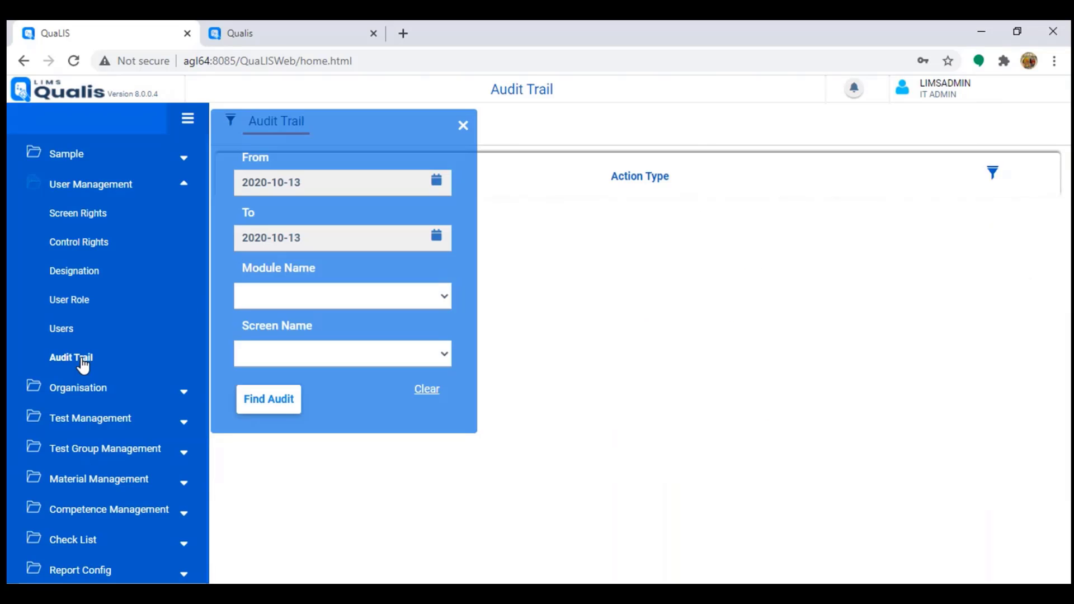
{"action": "left_click", "coordinate": [279, 401]}
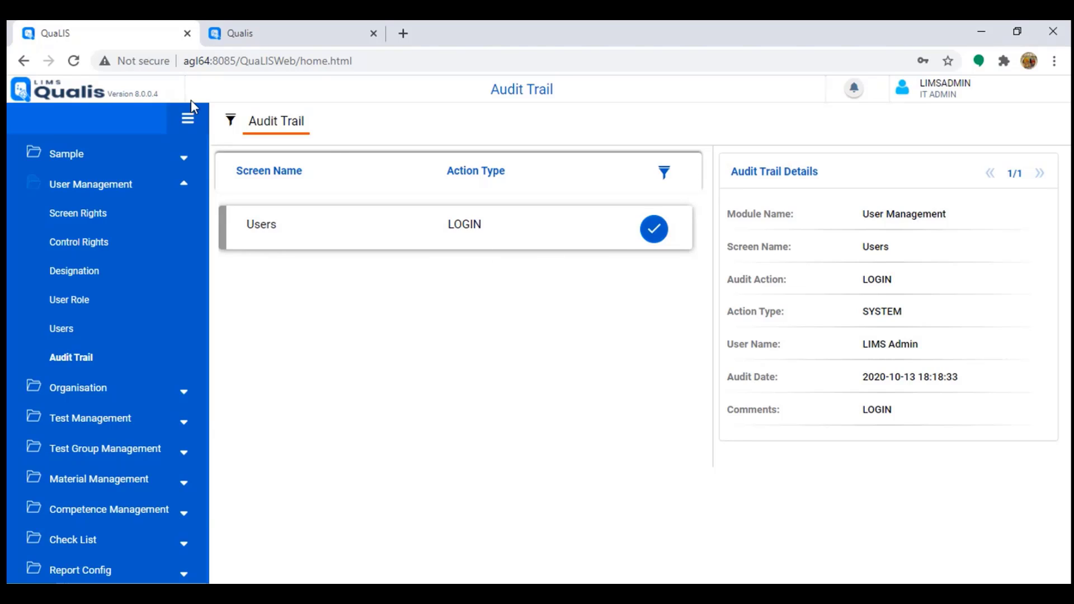
{"action": "left_click", "coordinate": [229, 122]}
{"action": "left_click", "coordinate": [437, 180]}
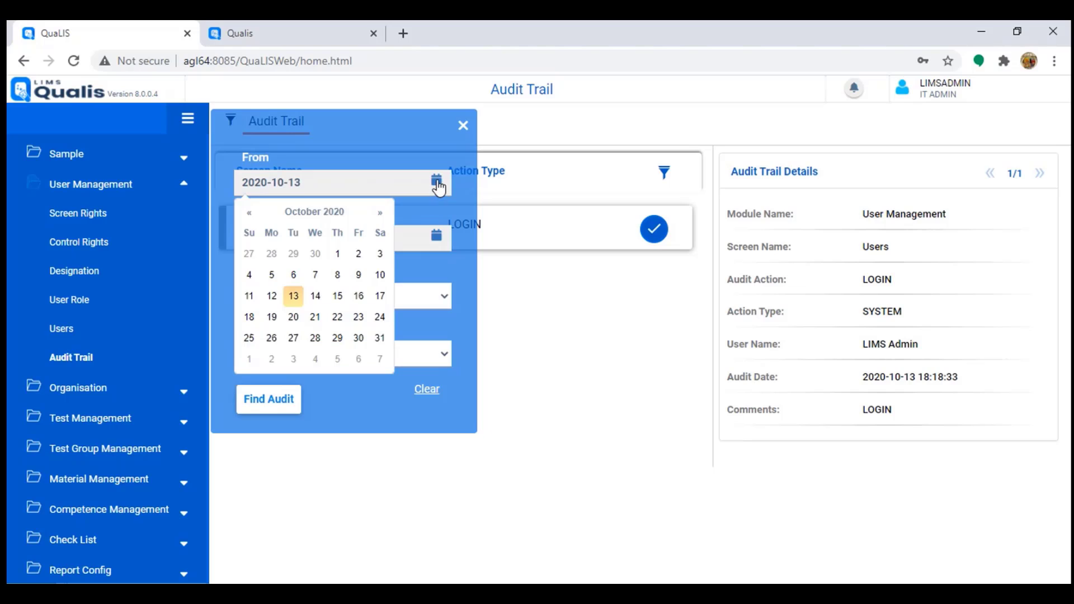
{"action": "left_click", "coordinate": [272, 296]}
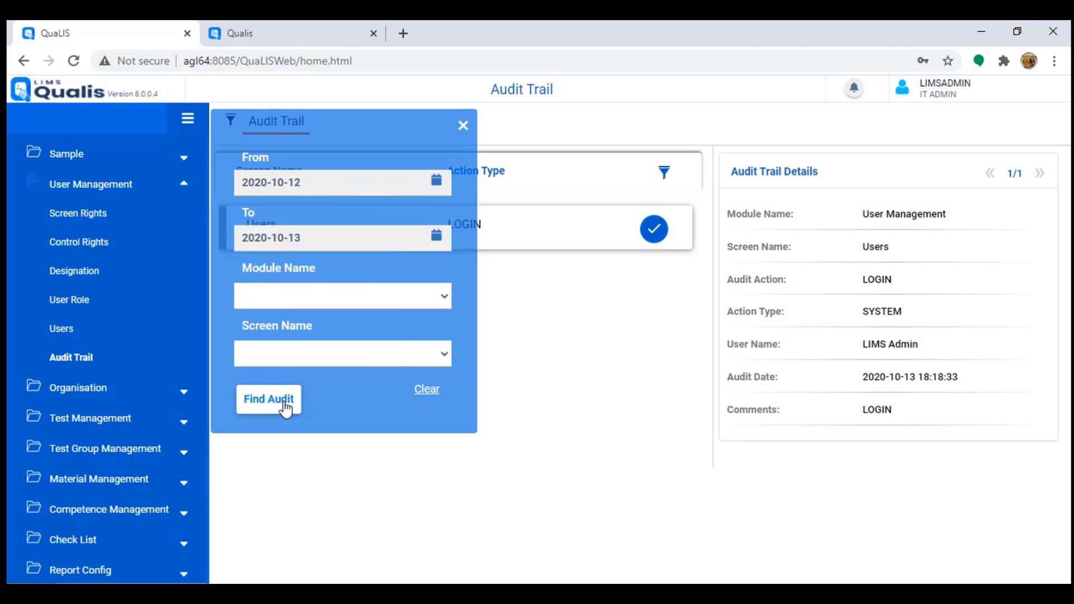
{"action": "left_click", "coordinate": [283, 403]}
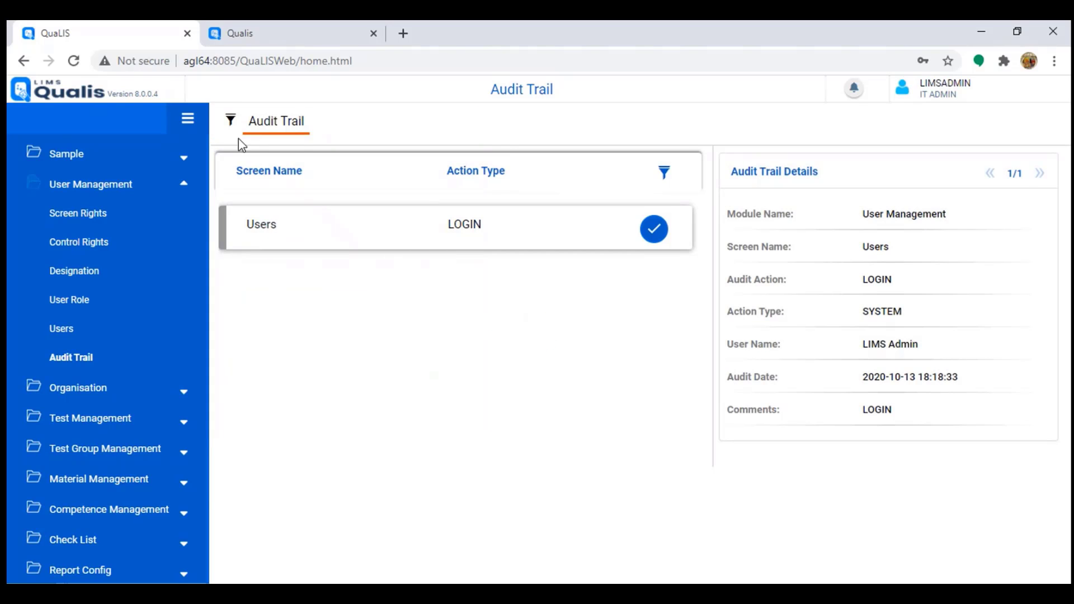
Step: Rerun the audit search with the start date set to 2020-08-01
{"action": "left_click", "coordinate": [230, 122]}
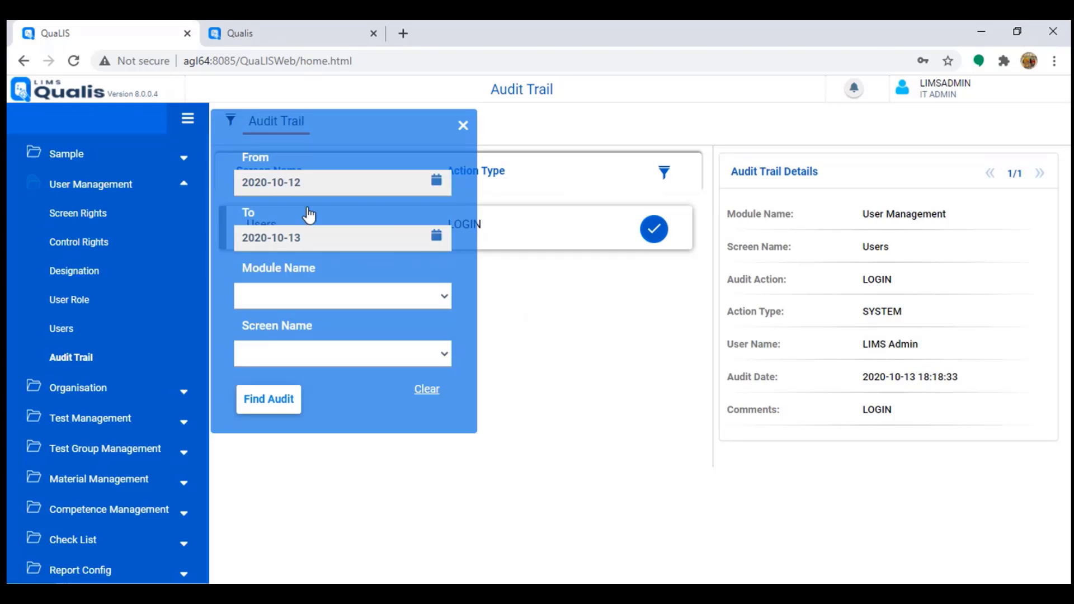
{"action": "left_click", "coordinate": [436, 180]}
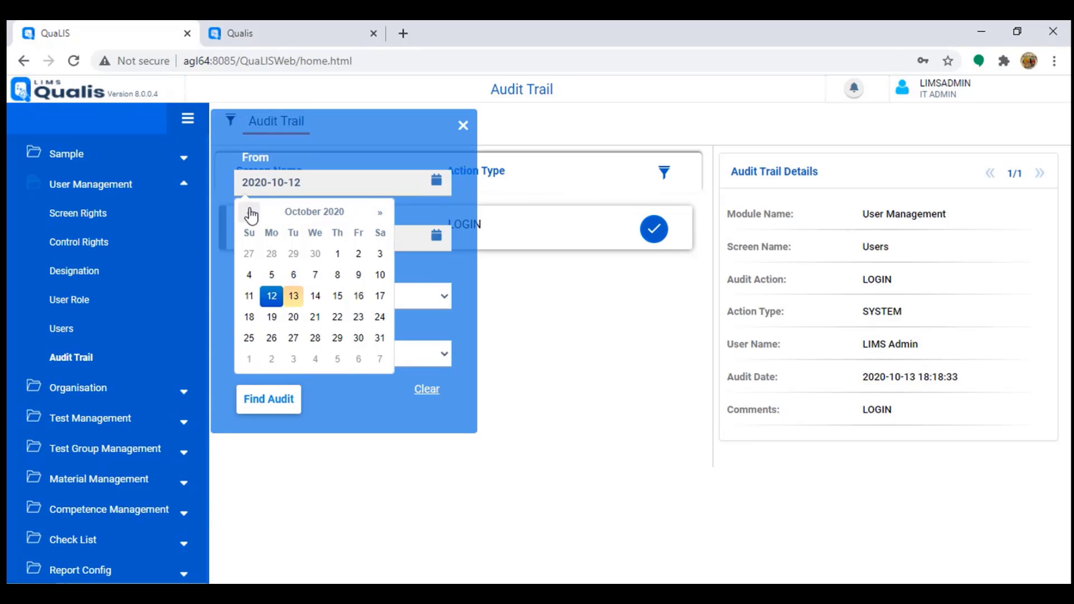
{"action": "left_click", "coordinate": [250, 213]}
{"action": "left_click", "coordinate": [250, 213]}
{"action": "left_click", "coordinate": [382, 255]}
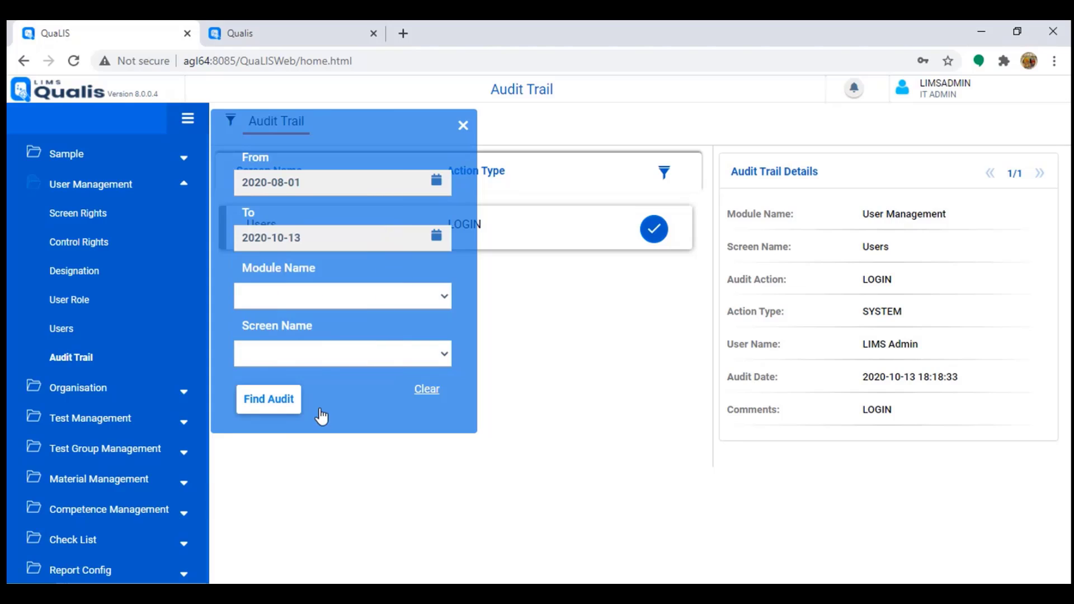
{"action": "left_click", "coordinate": [293, 404]}
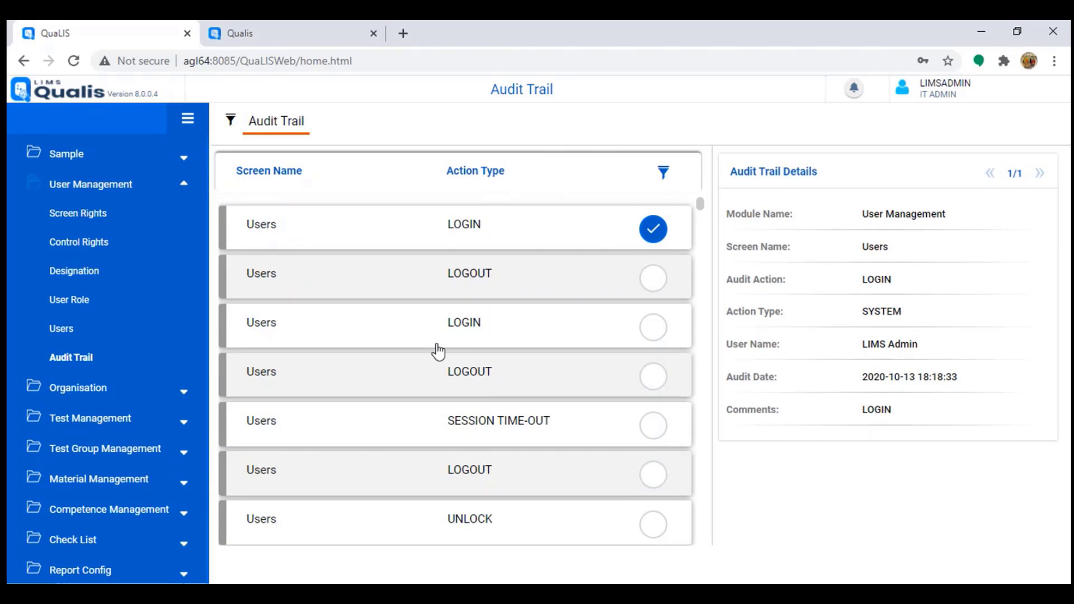
{"action": "scroll", "coordinate": [467, 424], "scroll_direction": "down", "scroll_amount": 1}
{"action": "scroll", "coordinate": [468, 424], "scroll_direction": "down", "scroll_amount": 3}
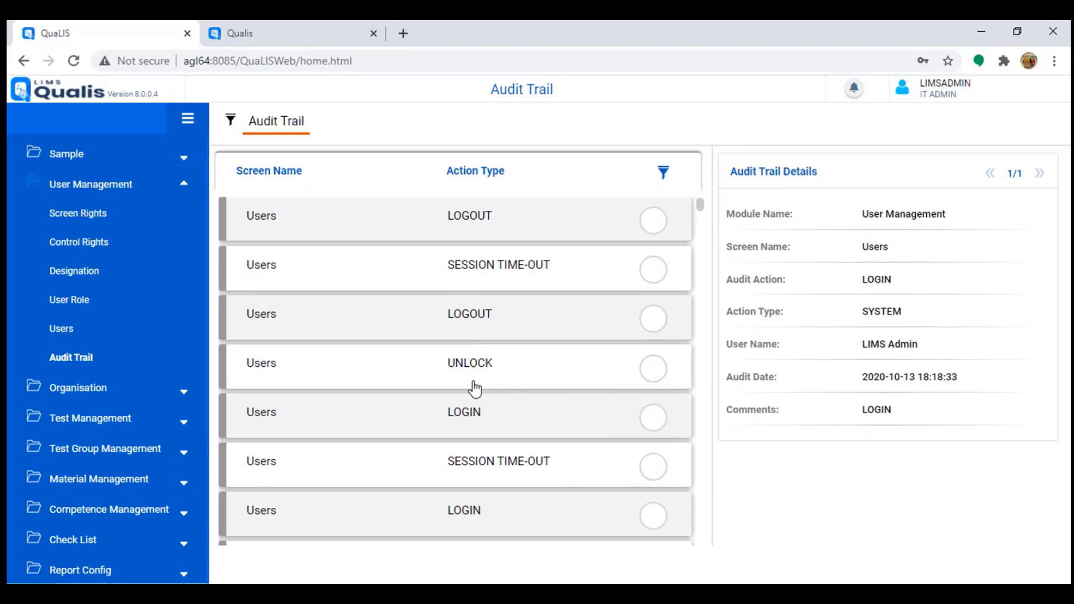
{"action": "left_click_drag", "start_coordinate": [441, 271], "coordinate": [554, 274]}
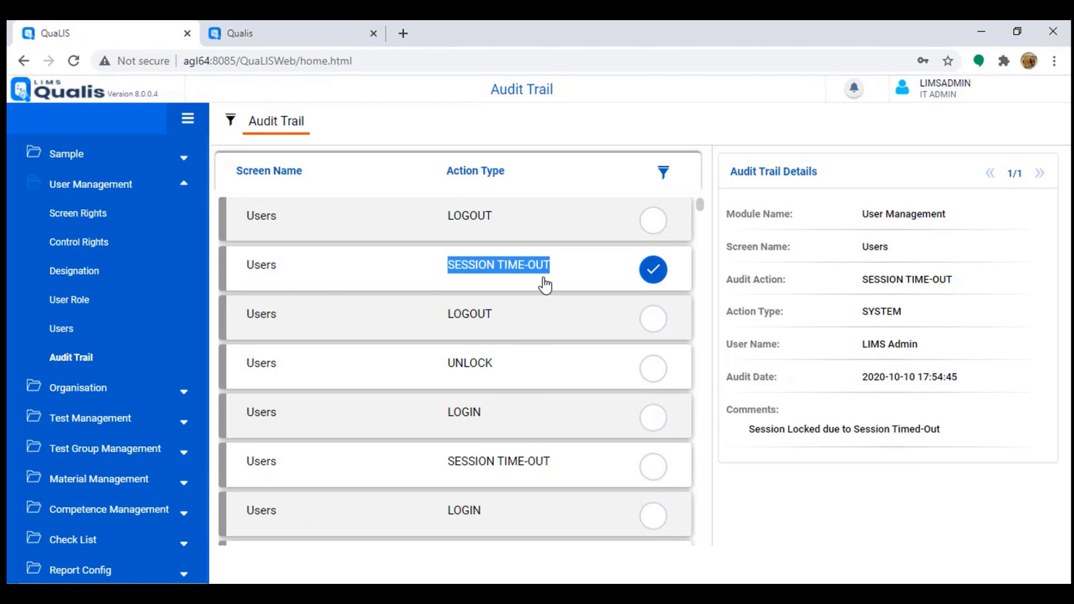
{"action": "scroll", "coordinate": [492, 378], "scroll_direction": "down", "scroll_amount": 5}
{"action": "scroll", "coordinate": [488, 370], "scroll_direction": "down", "scroll_amount": 4}
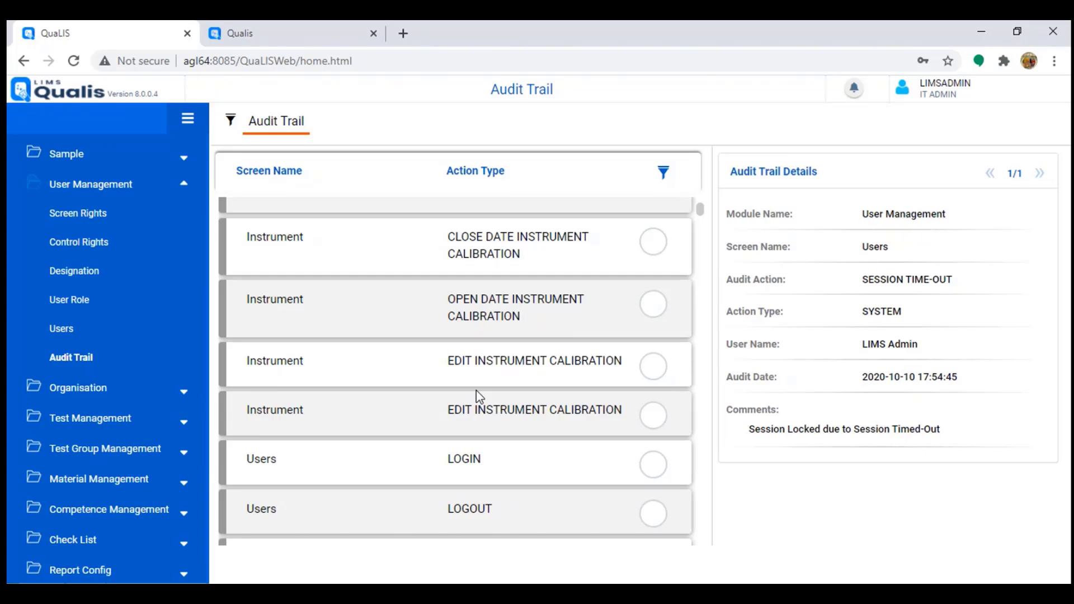
{"action": "scroll", "coordinate": [475, 390], "scroll_direction": "up", "scroll_amount": 8}
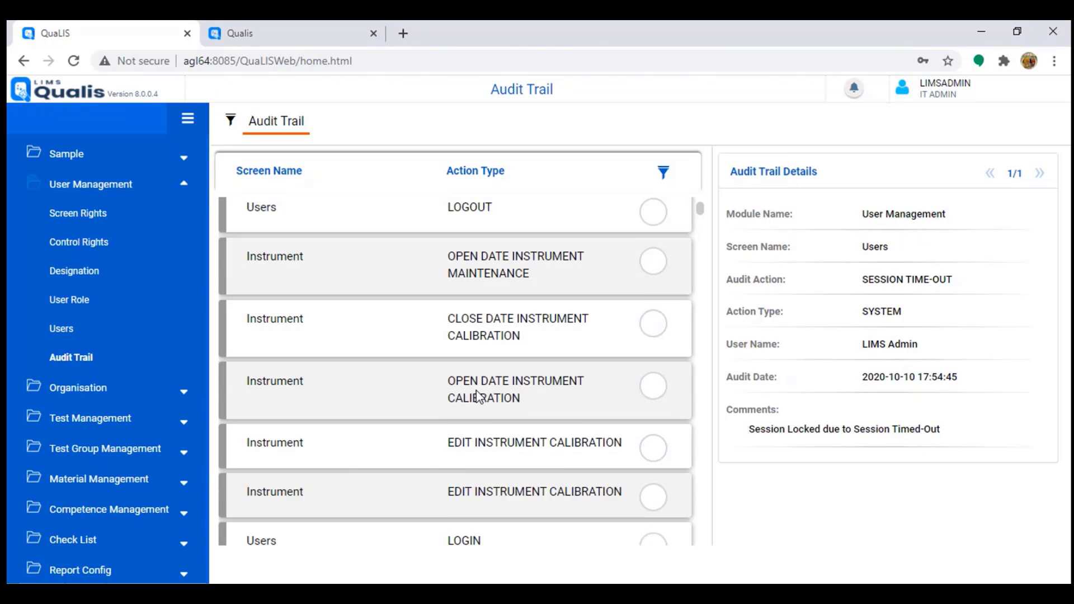
{"action": "triple_click", "coordinate": [478, 394]}
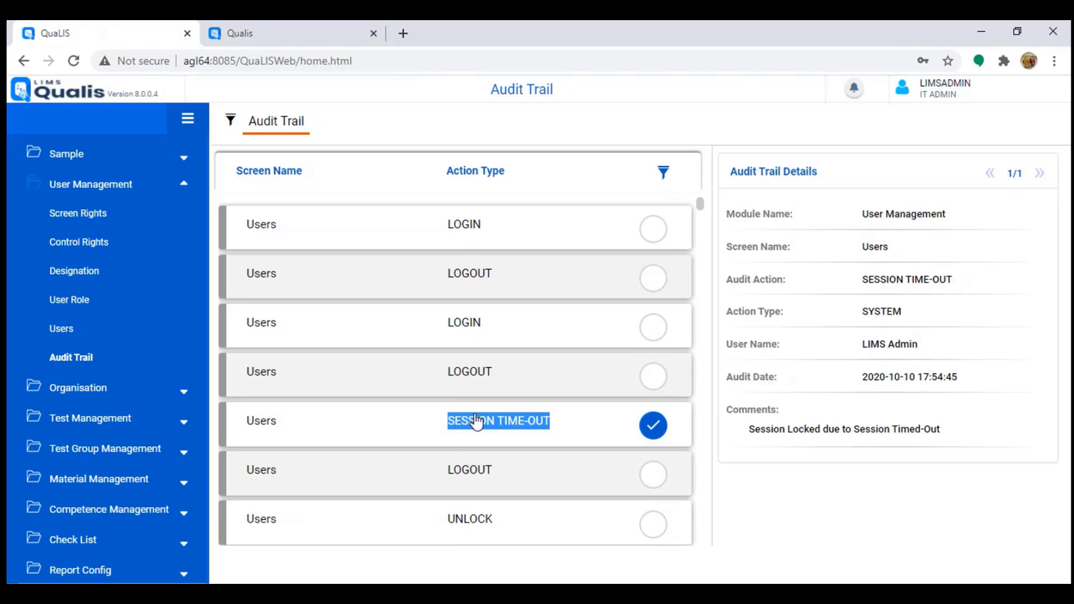
{"action": "left_click", "coordinate": [434, 430]}
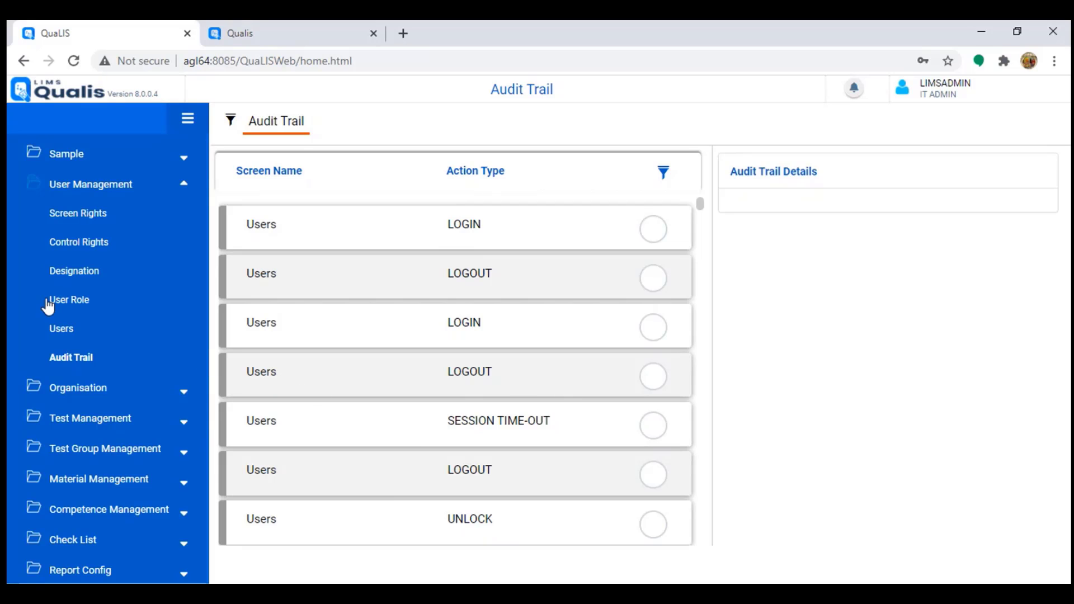
Step: Drill into the MAURITIUS organisation down to Quality Control > Chemical > Chromatography users
{"action": "left_click", "coordinate": [103, 190]}
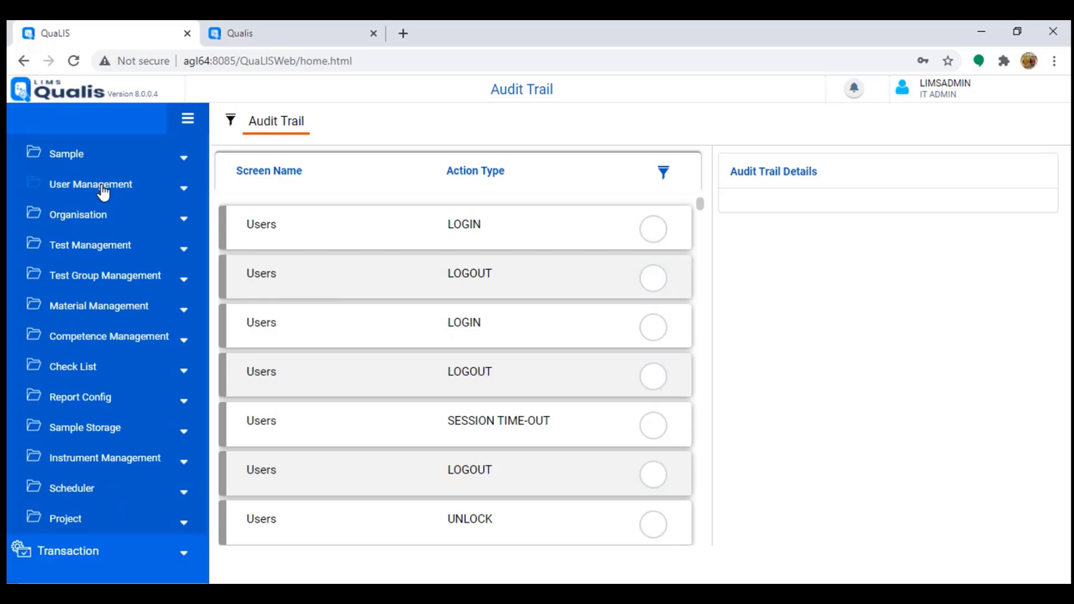
{"action": "left_click", "coordinate": [84, 218]}
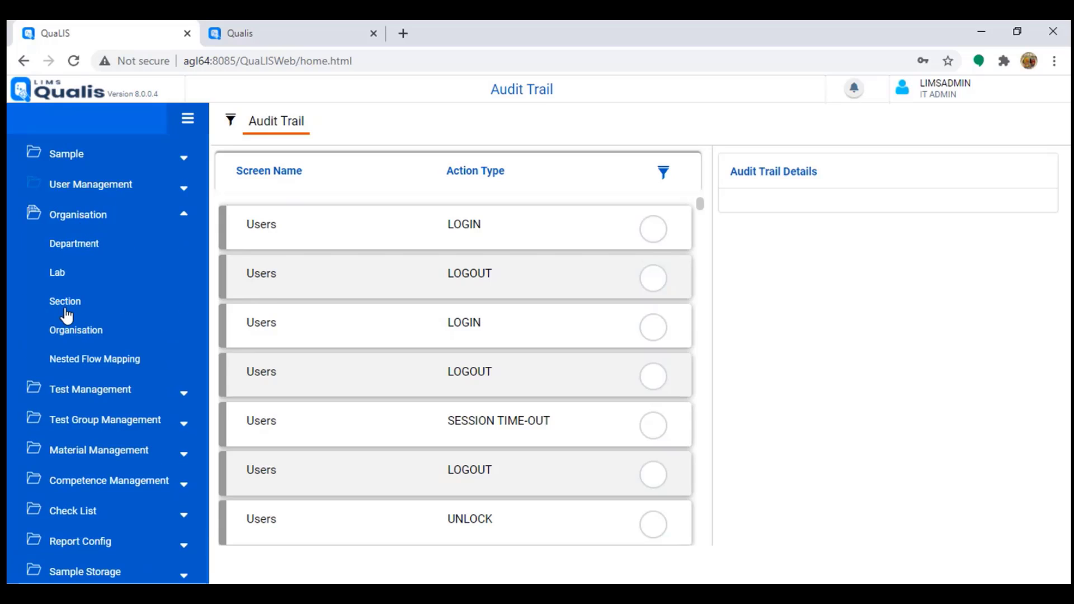
{"action": "left_click", "coordinate": [74, 331]}
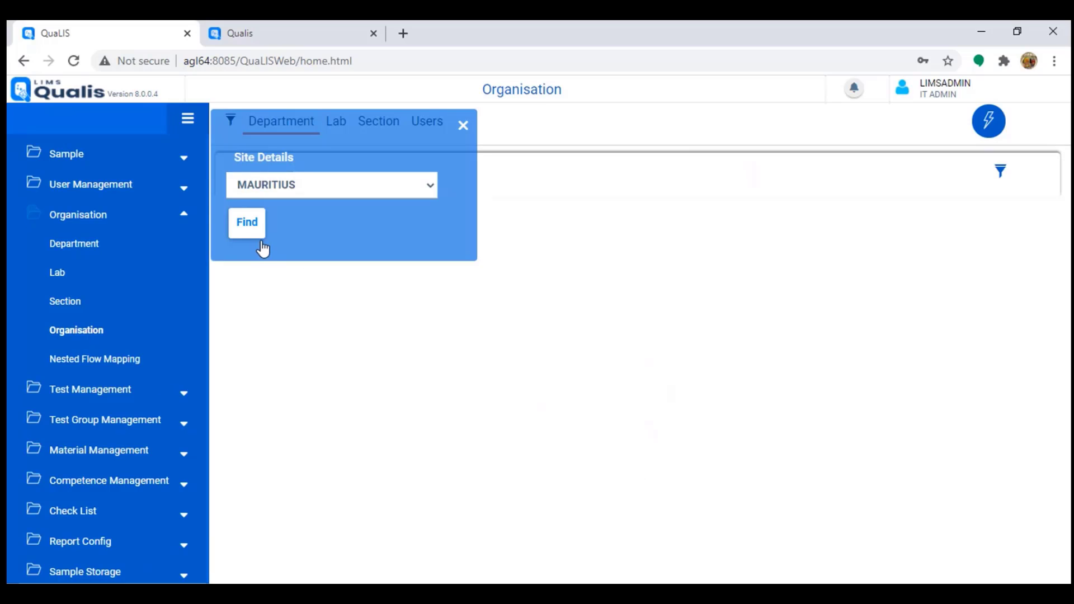
{"action": "left_click", "coordinate": [245, 222]}
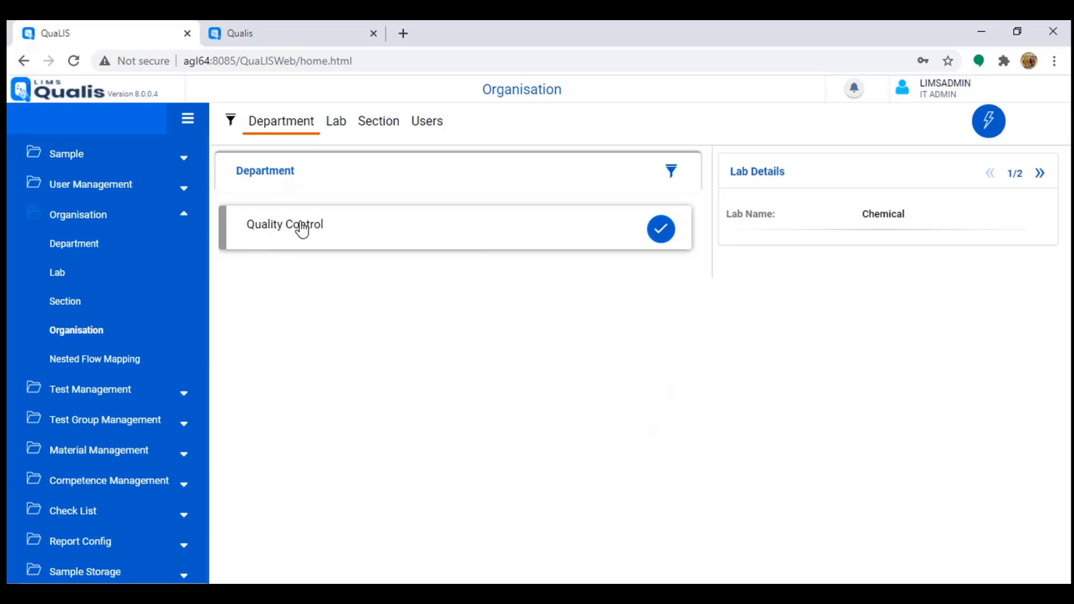
{"action": "left_click", "coordinate": [337, 126]}
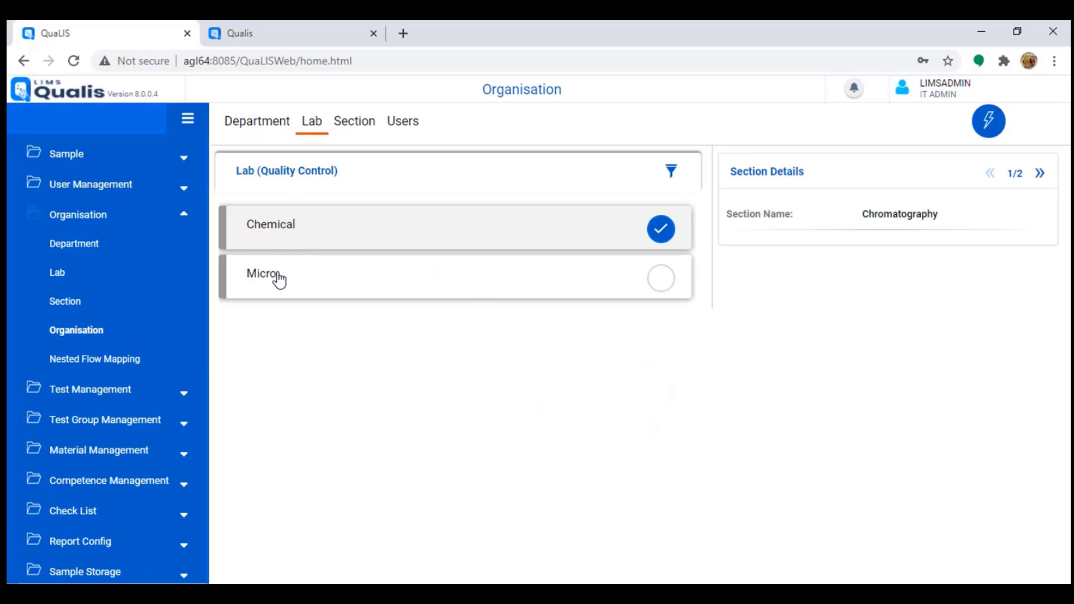
{"action": "left_click", "coordinate": [358, 133]}
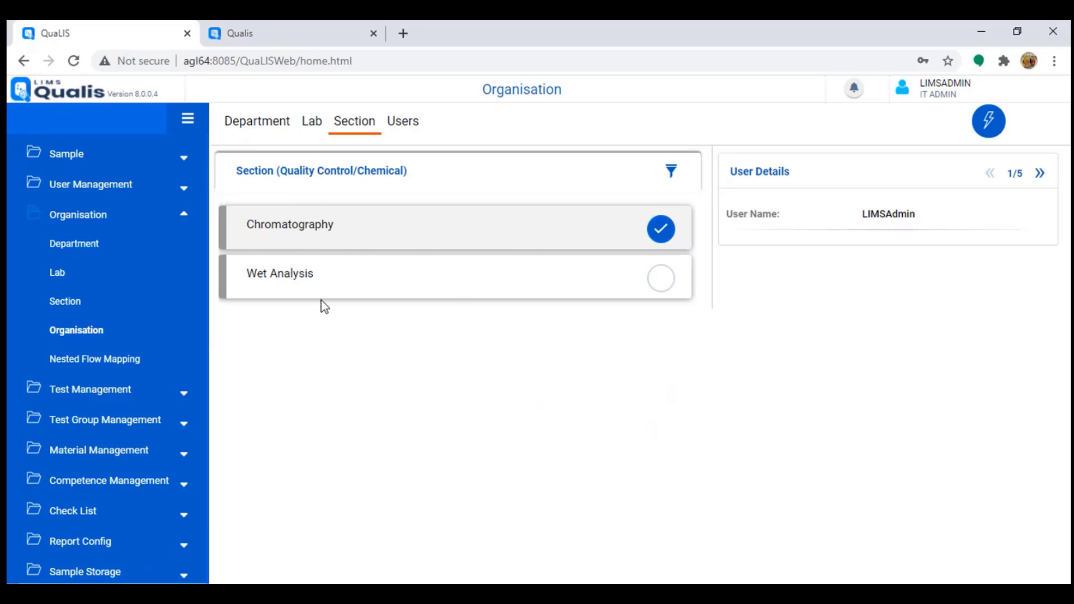
{"action": "left_click", "coordinate": [408, 124]}
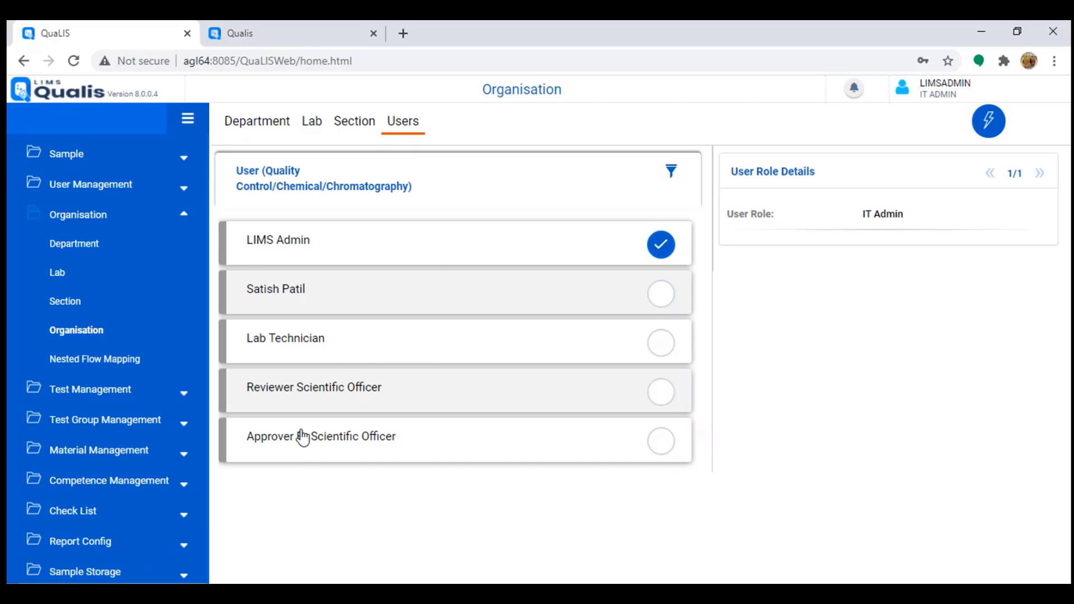
Step: Switch to the Chemical lab's Wet Analysis section and review its users
{"action": "left_click", "coordinate": [357, 122]}
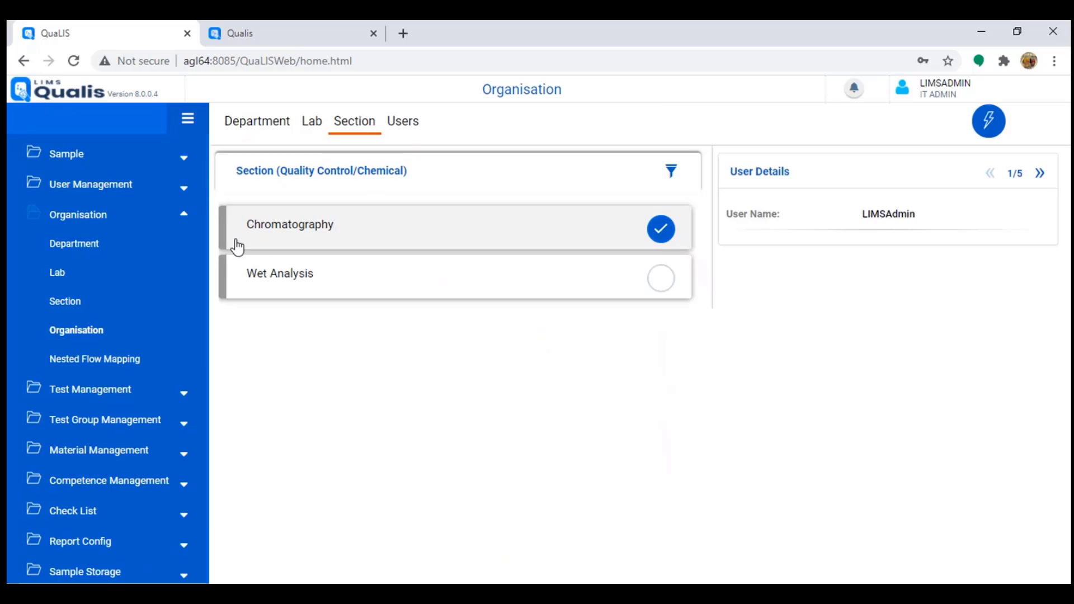
{"action": "left_click", "coordinate": [331, 274]}
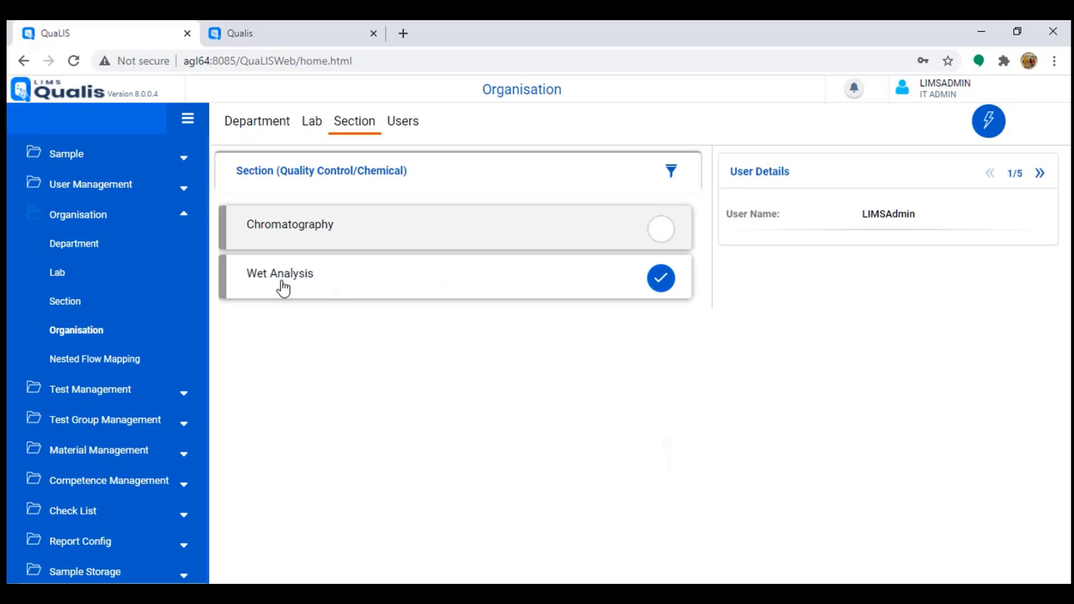
{"action": "left_click", "coordinate": [394, 124]}
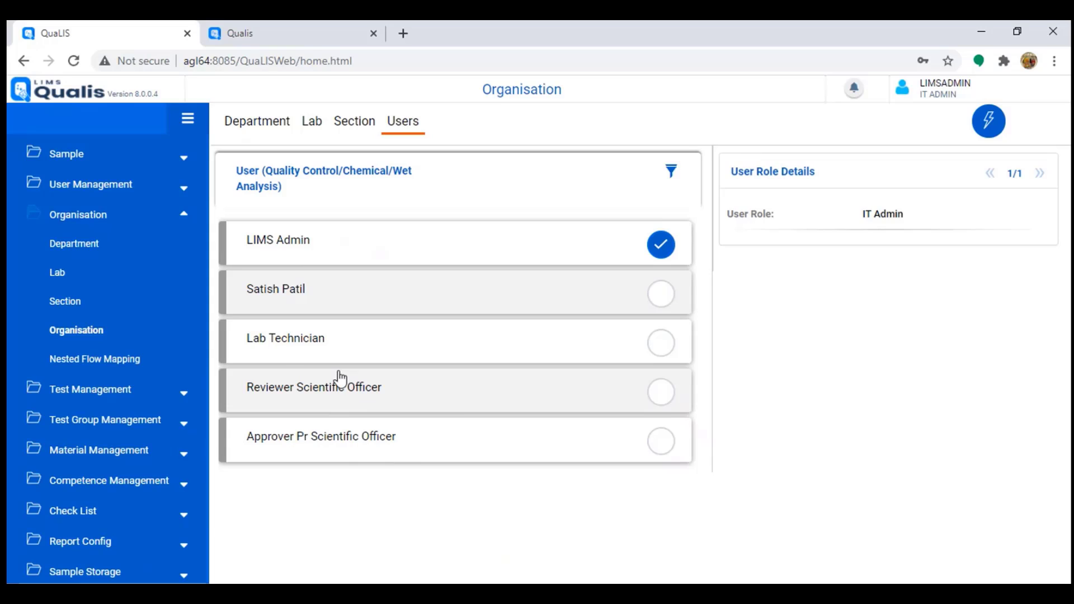
{"action": "left_click", "coordinate": [87, 361]}
Step: Show the single Lab Technician mapped under the Scientific Officer in Nested Flow Mapping
{"action": "left_click", "coordinate": [281, 468]}
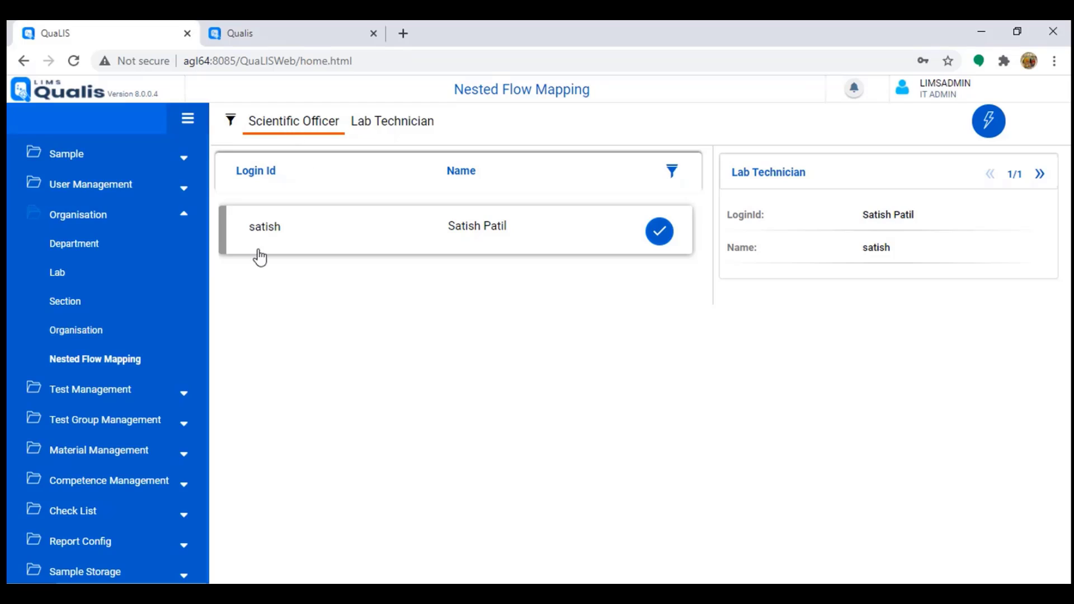
{"action": "left_click_drag", "start_coordinate": [259, 238], "coordinate": [269, 233]}
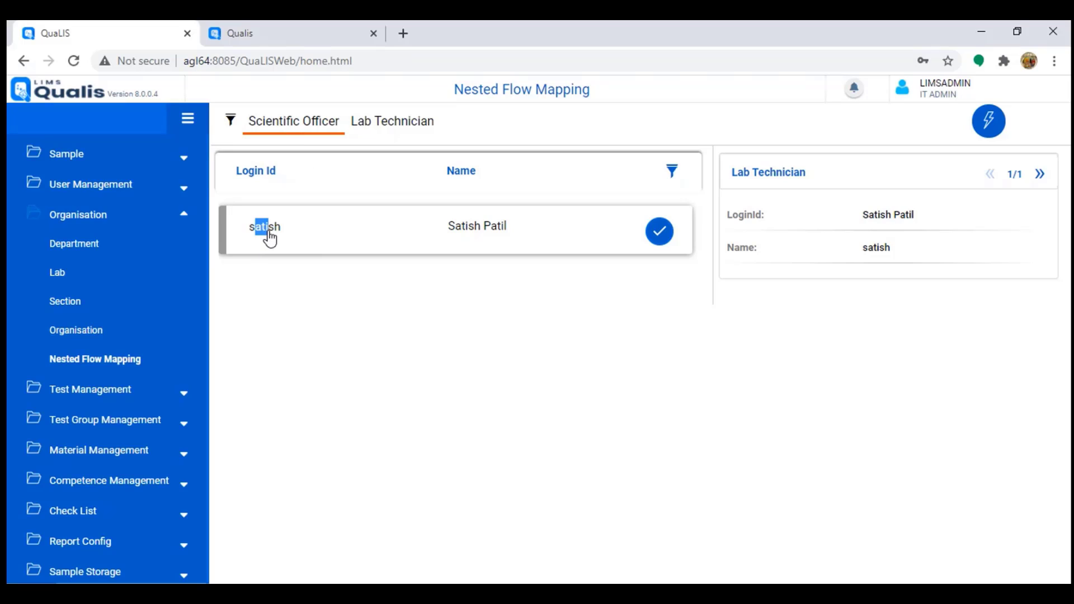
{"action": "left_click", "coordinate": [414, 127]}
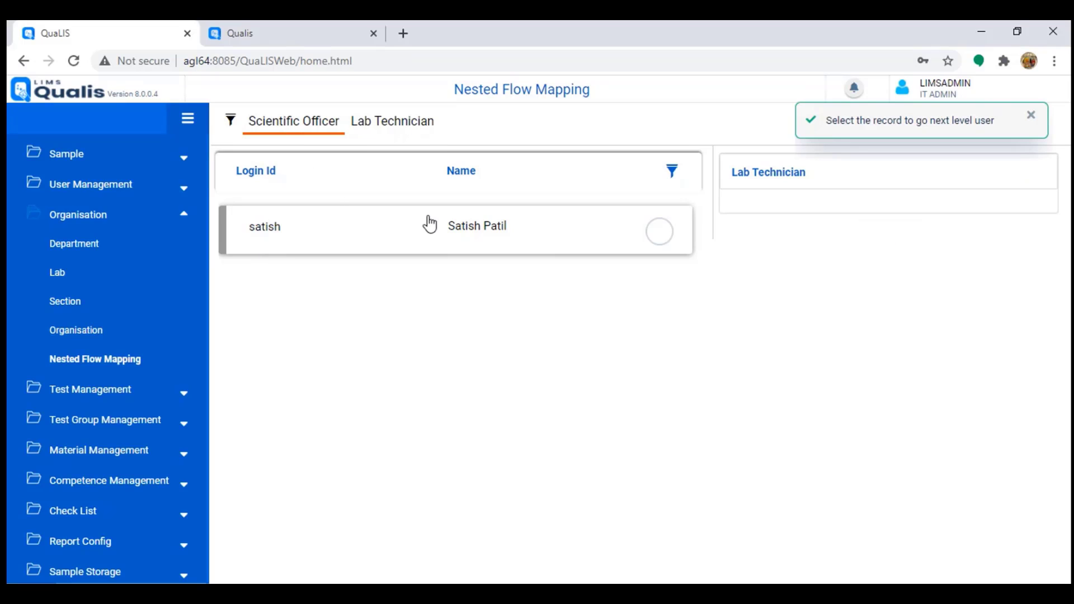
{"action": "left_click", "coordinate": [384, 124]}
{"action": "left_click", "coordinate": [660, 231]}
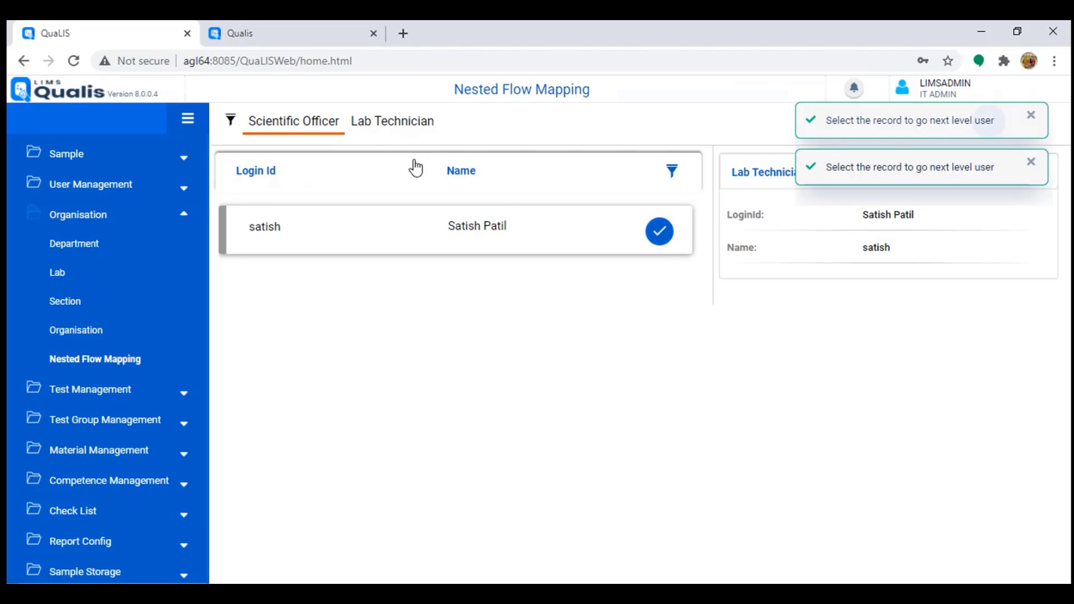
{"action": "left_click", "coordinate": [391, 120]}
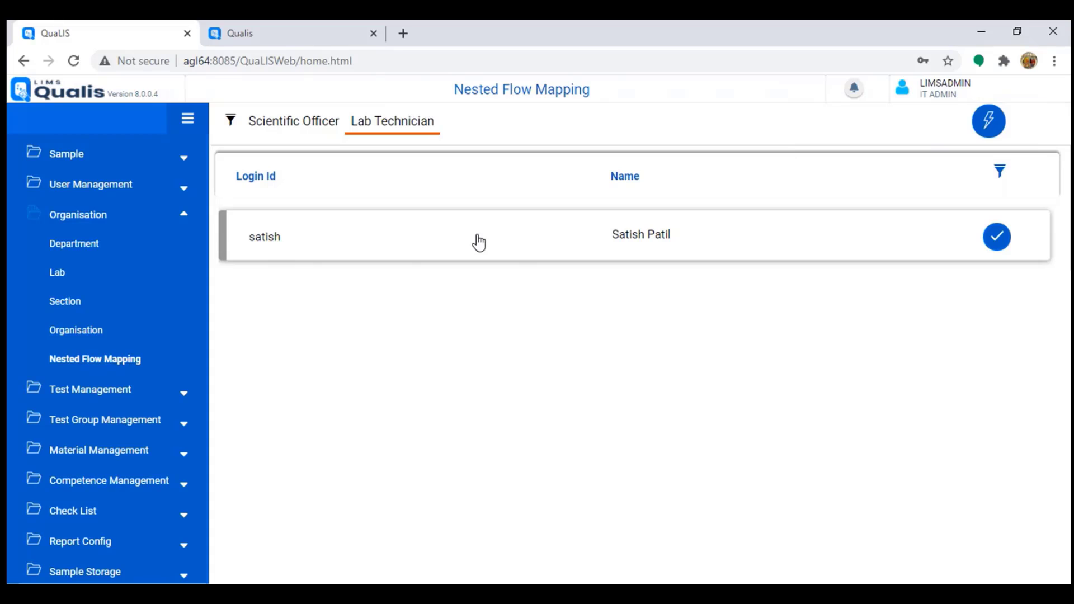
{"action": "left_click", "coordinate": [280, 124]}
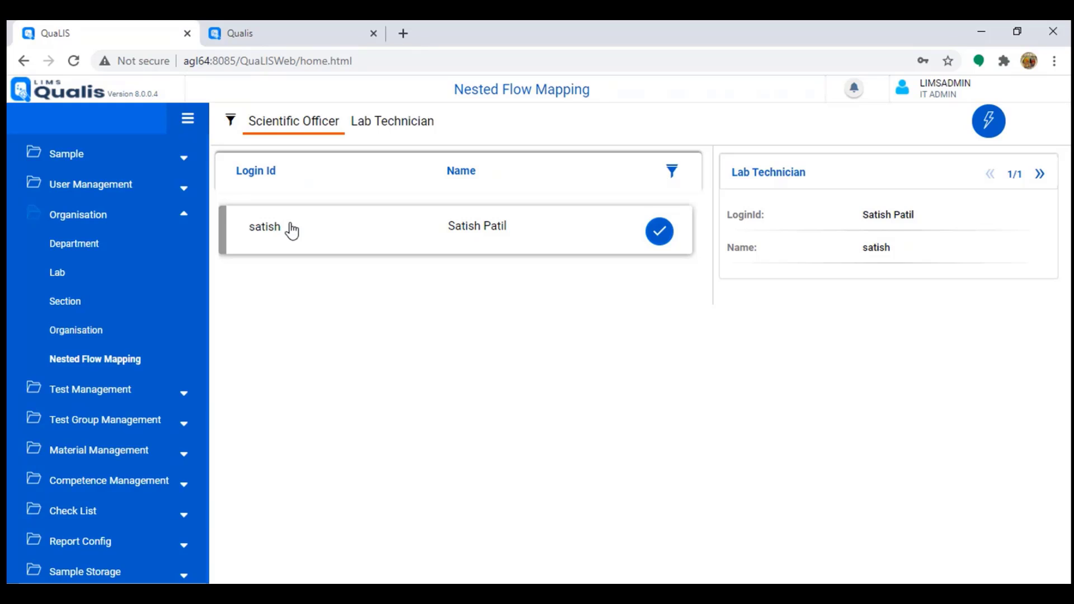
Step: Collapse the Organisation and Base Master groups and open Template Master under Configuration
{"action": "left_click", "coordinate": [105, 219]}
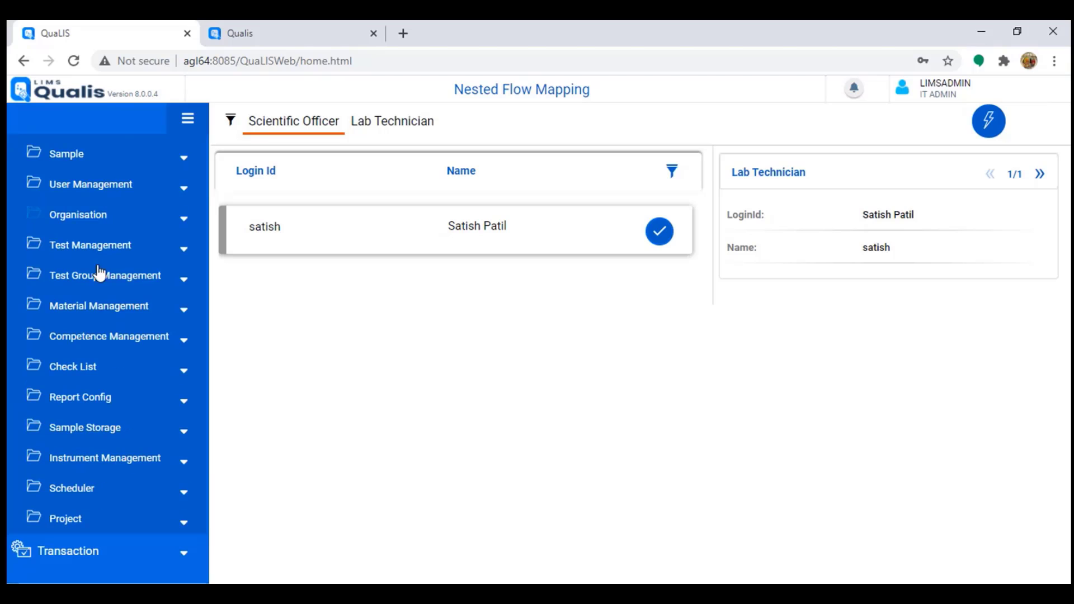
{"action": "scroll", "coordinate": [114, 263], "scroll_direction": "up", "scroll_amount": 5}
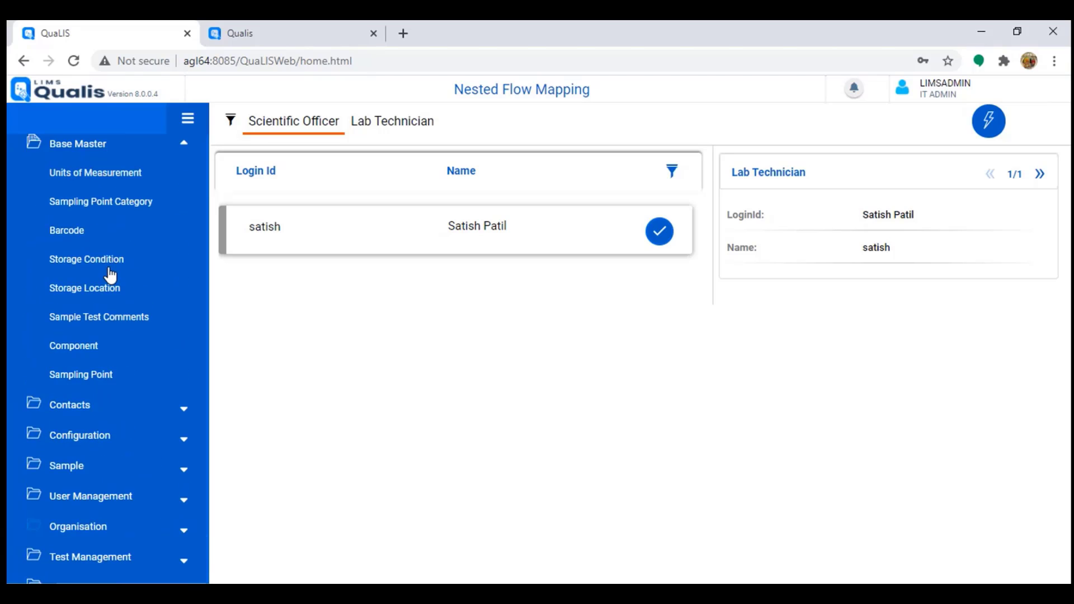
{"action": "scroll", "coordinate": [112, 269], "scroll_direction": "up", "scroll_amount": 2}
{"action": "left_click", "coordinate": [85, 222]}
{"action": "scroll", "coordinate": [129, 392], "scroll_direction": "down", "scroll_amount": 3}
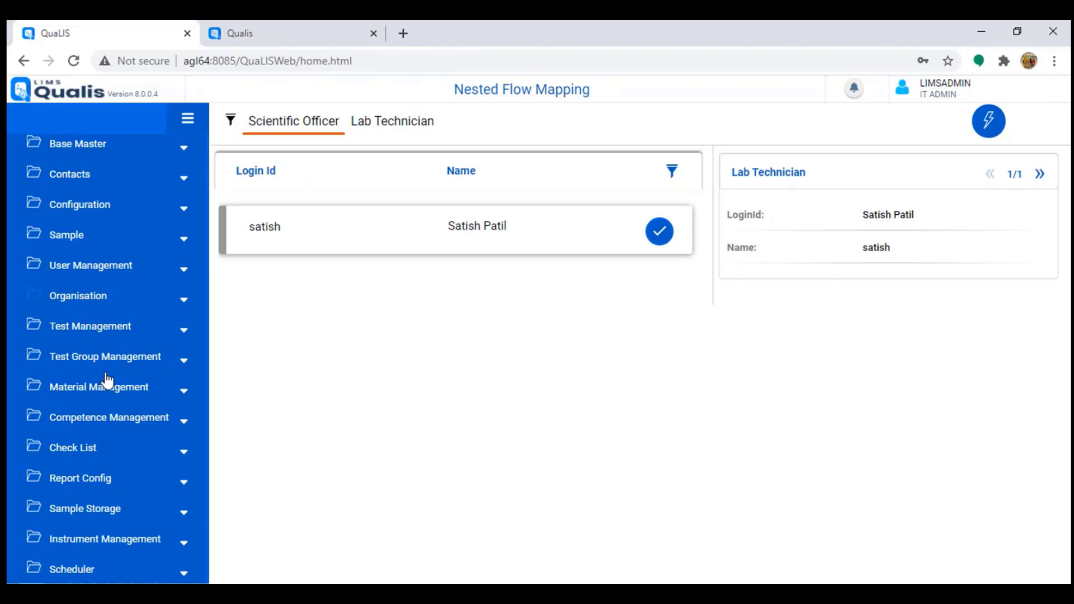
{"action": "scroll", "coordinate": [106, 376], "scroll_direction": "down", "scroll_amount": 3}
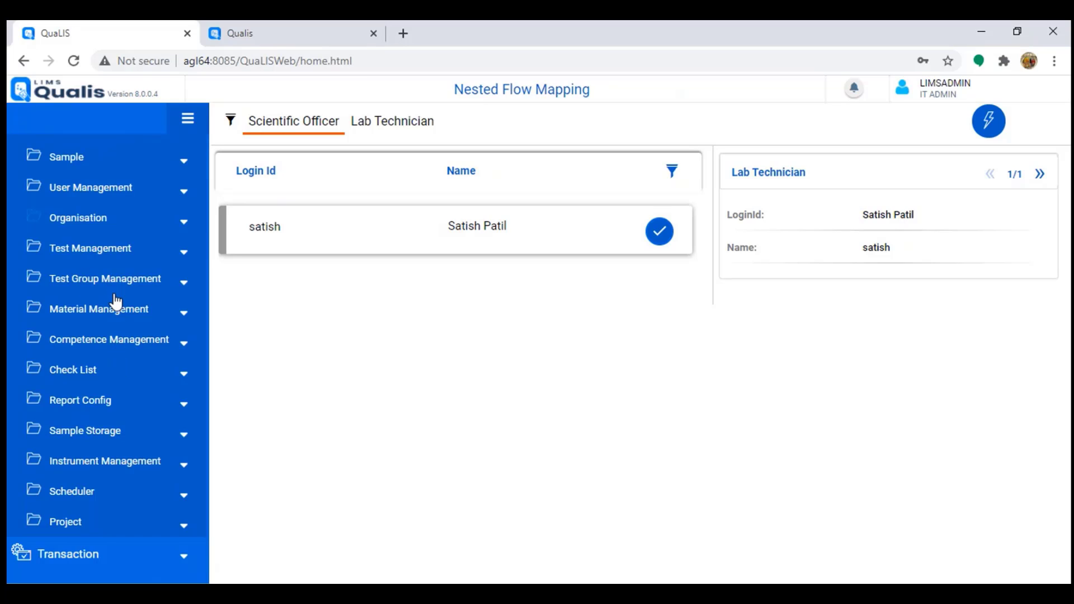
{"action": "scroll", "coordinate": [132, 340], "scroll_direction": "up", "scroll_amount": 3}
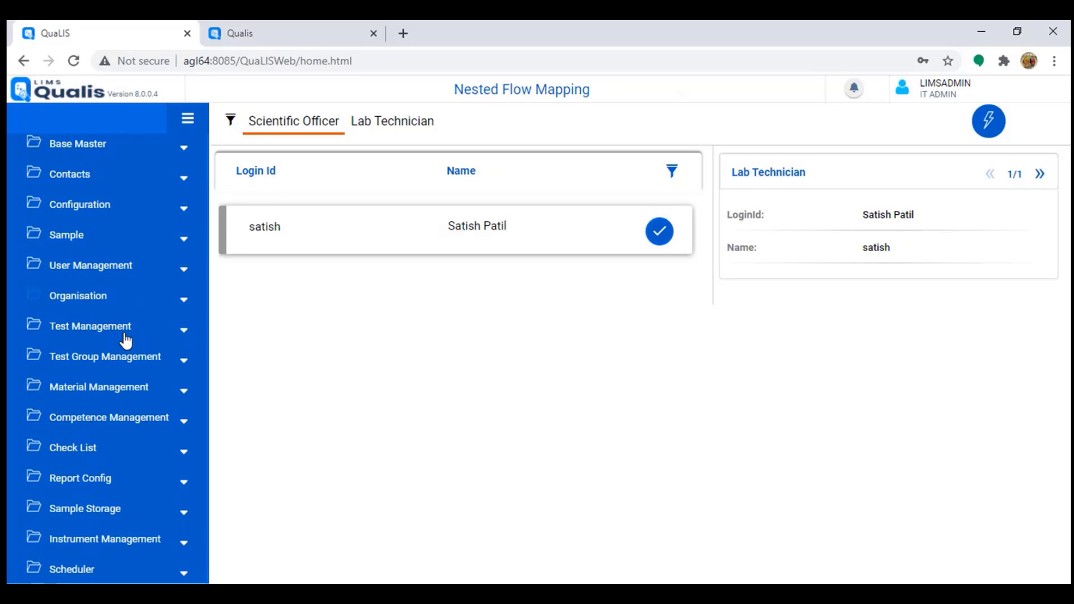
{"action": "left_click", "coordinate": [93, 206]}
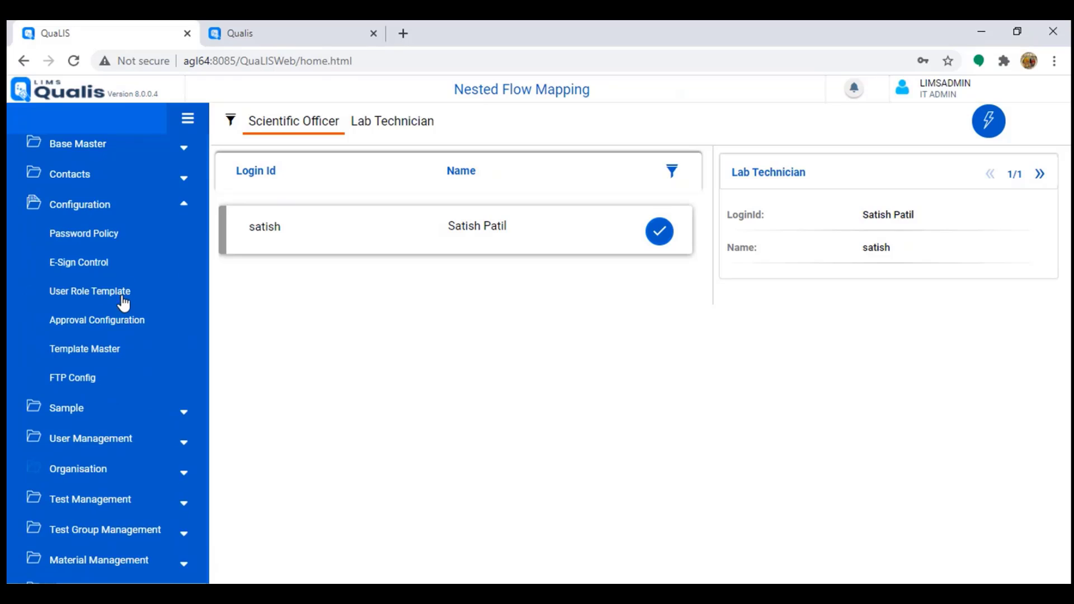
{"action": "left_click", "coordinate": [101, 350]}
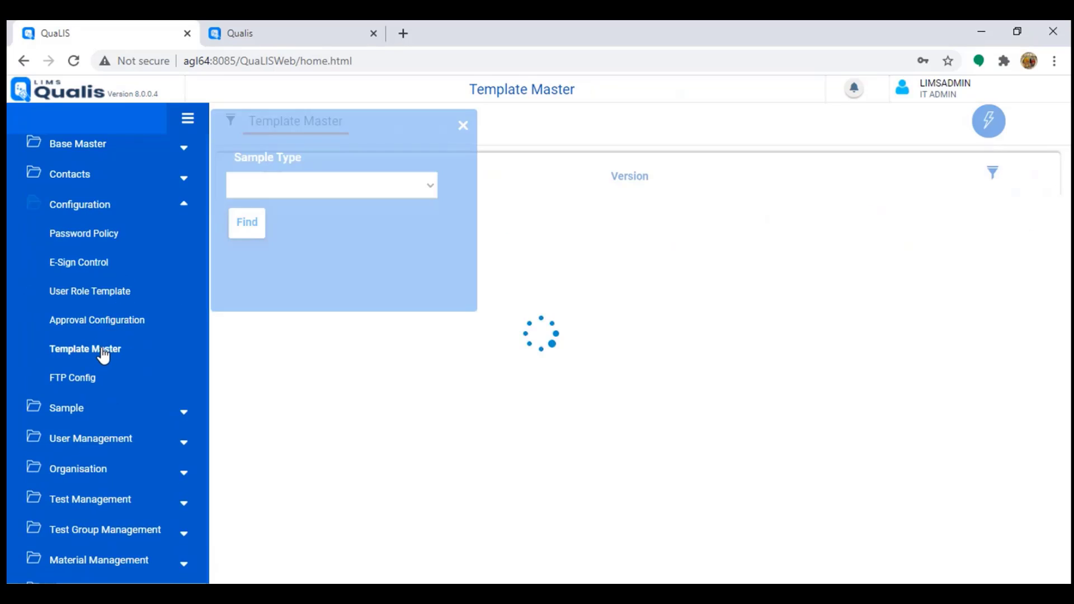
Step: List the Fruits and Vegetables template, version 1, and check the Sample Type filter options
{"action": "left_click", "coordinate": [250, 288]}
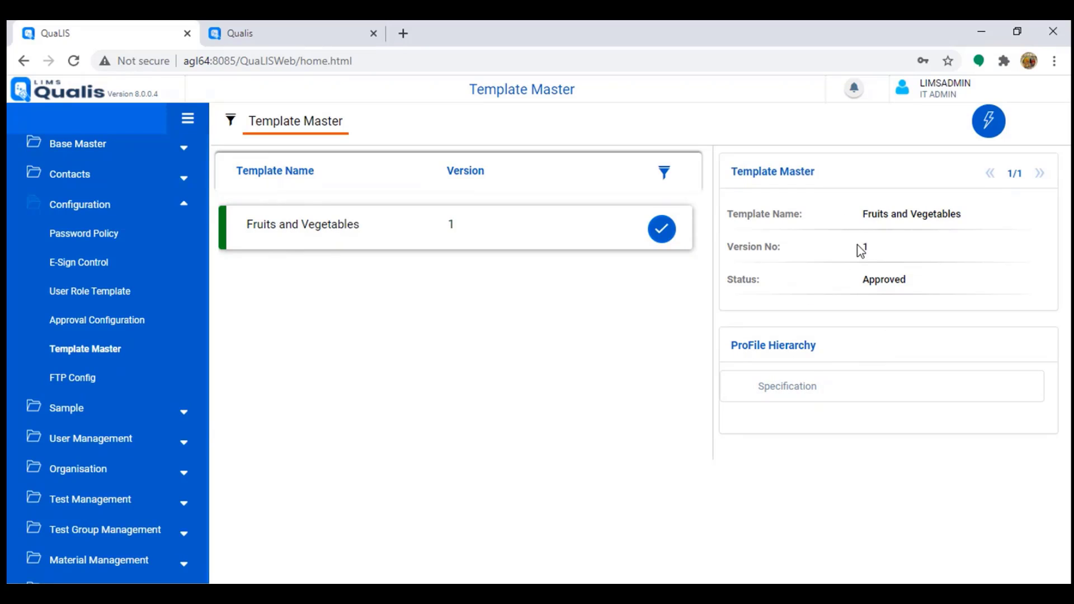
{"action": "left_click_drag", "start_coordinate": [857, 245], "coordinate": [949, 255]}
{"action": "left_click", "coordinate": [229, 121]}
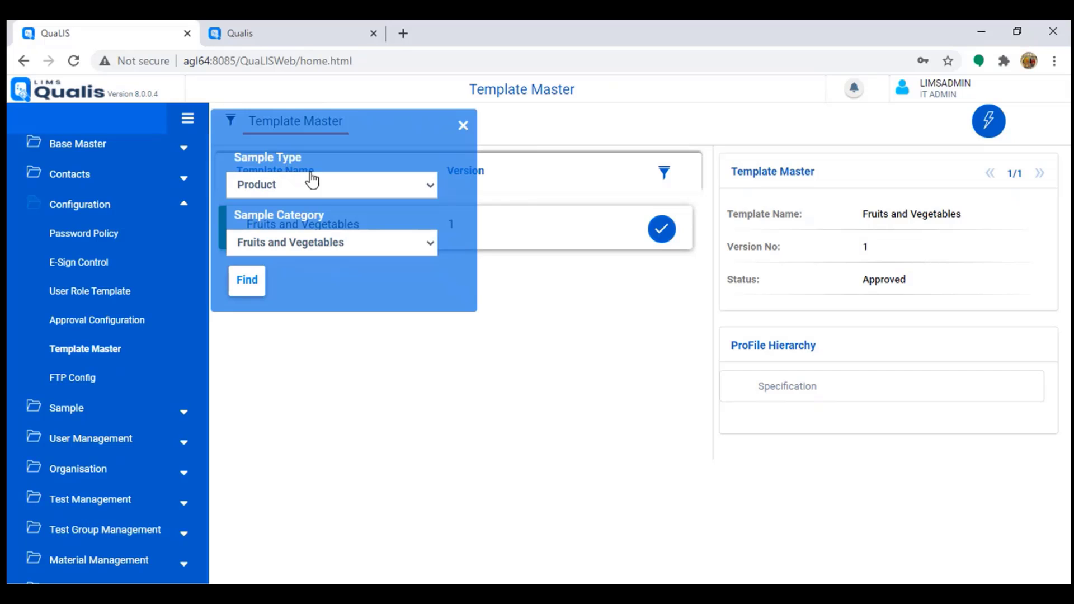
{"action": "left_click", "coordinate": [317, 187]}
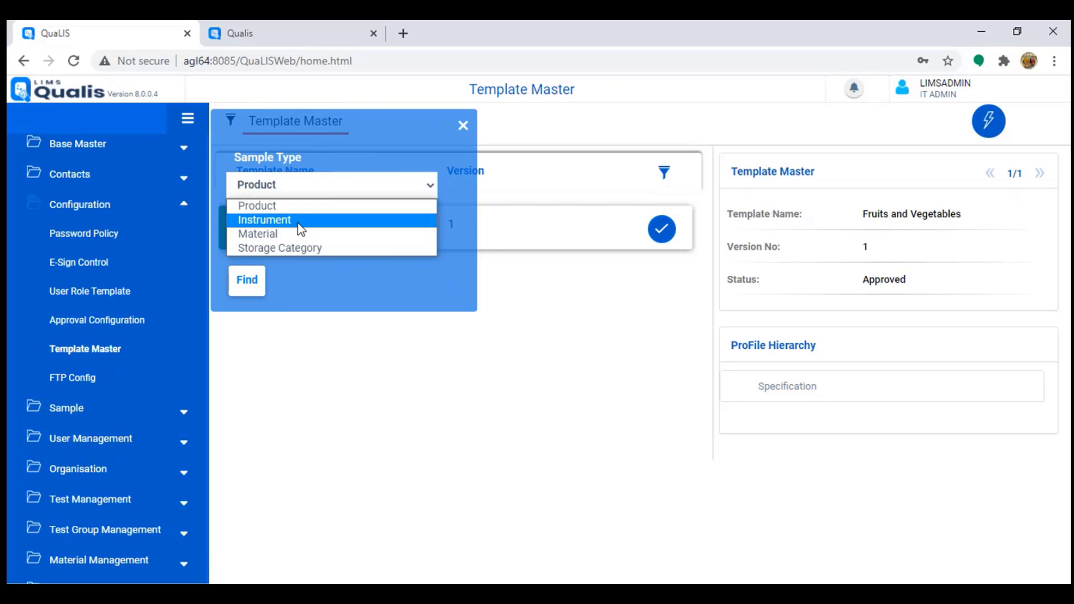
{"action": "left_click", "coordinate": [464, 126]}
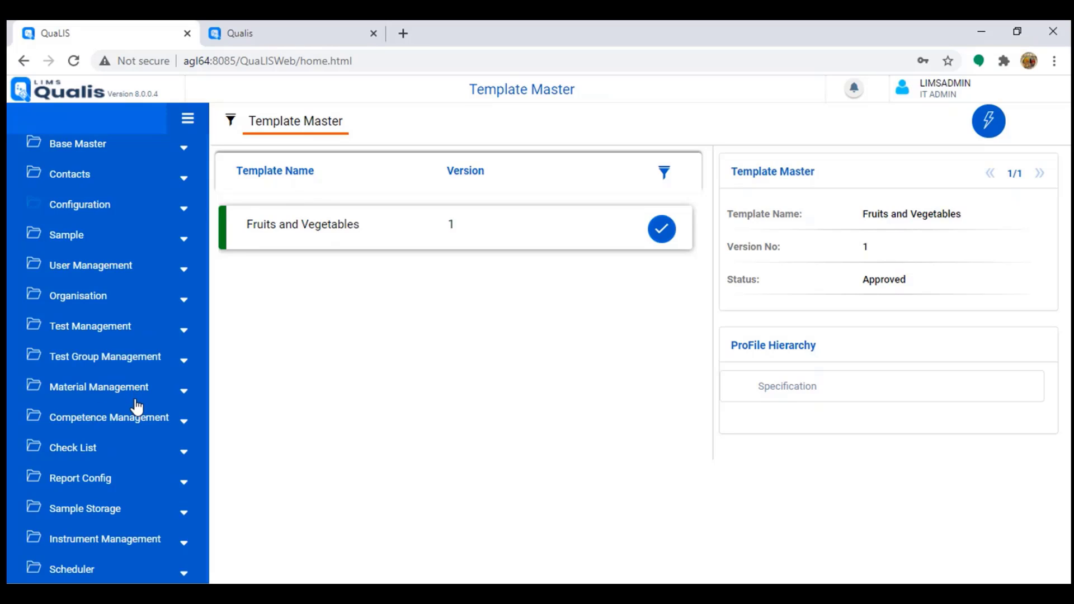
Step: Expand Base Master and scroll through the Units of Measurement list
{"action": "scroll", "coordinate": [167, 414], "scroll_direction": "up", "scroll_amount": 3}
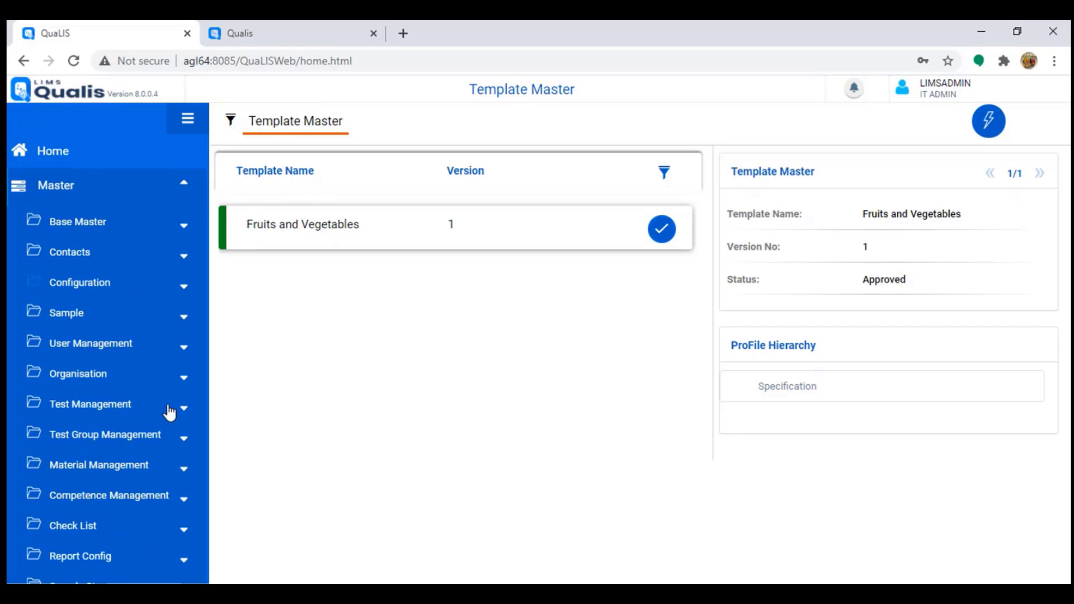
{"action": "left_click", "coordinate": [72, 232]}
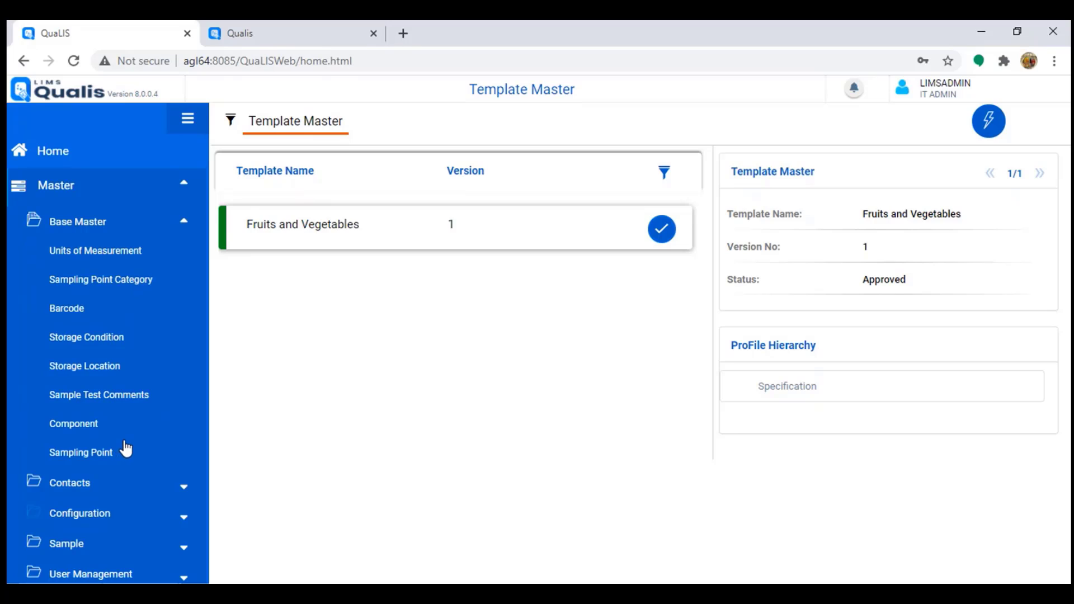
{"action": "left_click", "coordinate": [95, 252]}
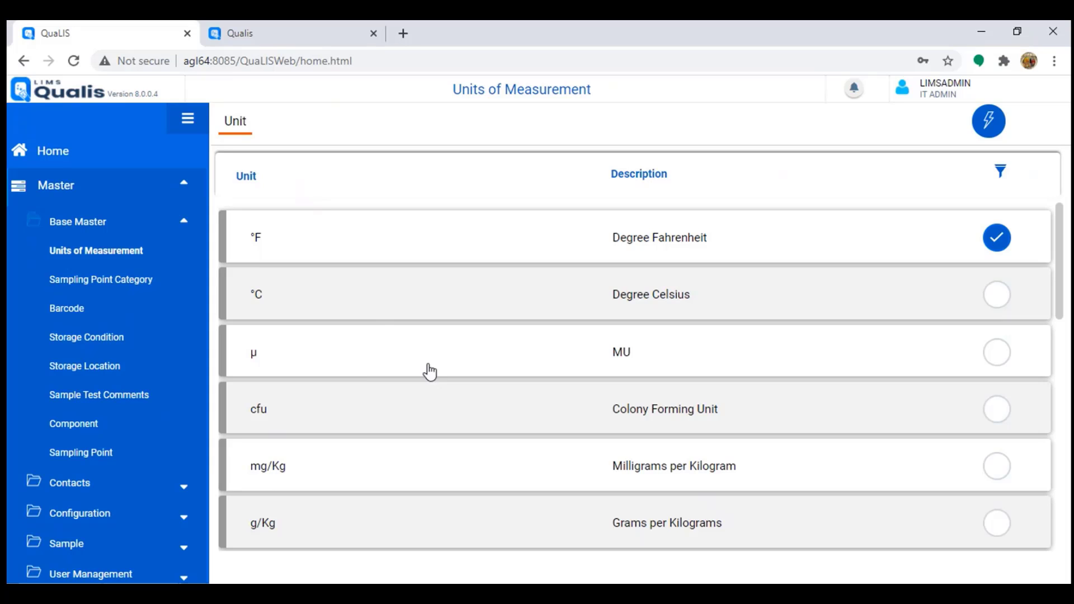
{"action": "scroll", "coordinate": [314, 335], "scroll_direction": "down", "scroll_amount": 7}
{"action": "scroll", "coordinate": [361, 523], "scroll_direction": "down", "scroll_amount": 5}
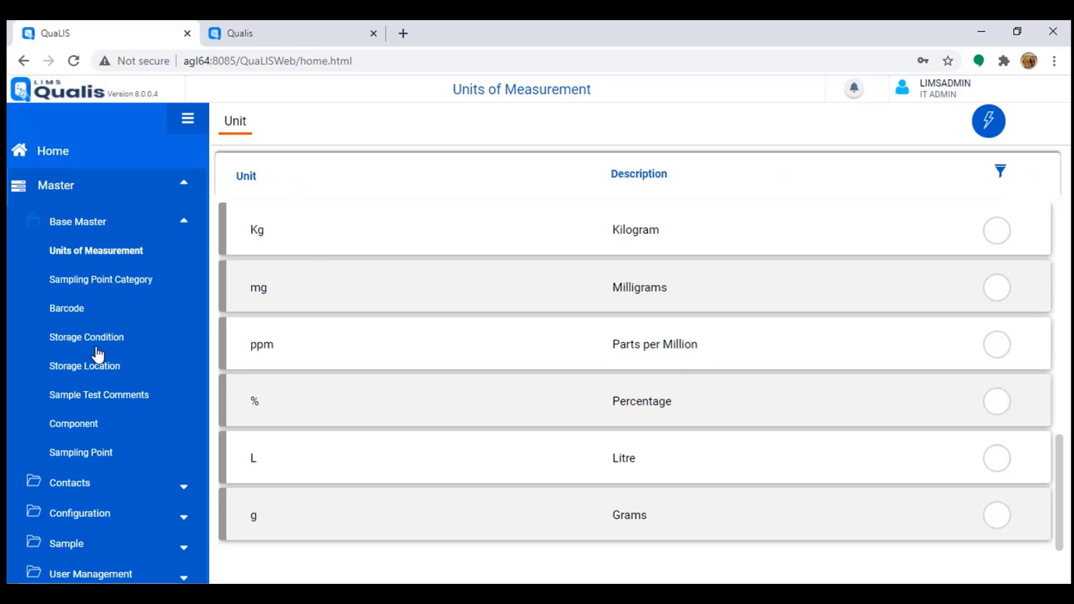
Step: Review Storage Conditions, then Storage Locations such as R301C1S2R3 for Room 301
{"action": "left_click", "coordinate": [92, 339]}
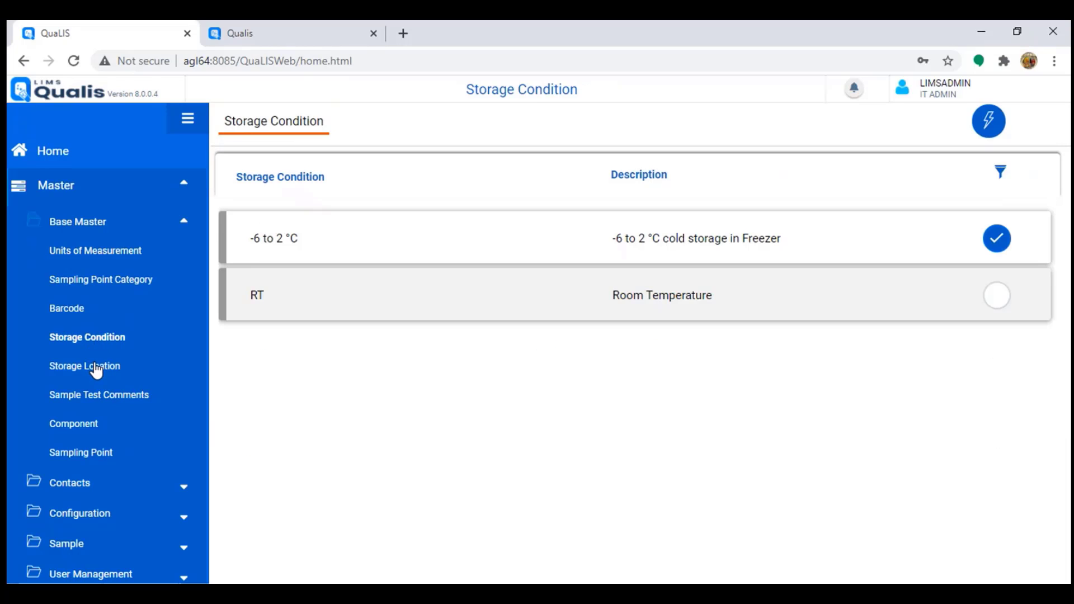
{"action": "left_click", "coordinate": [97, 367]}
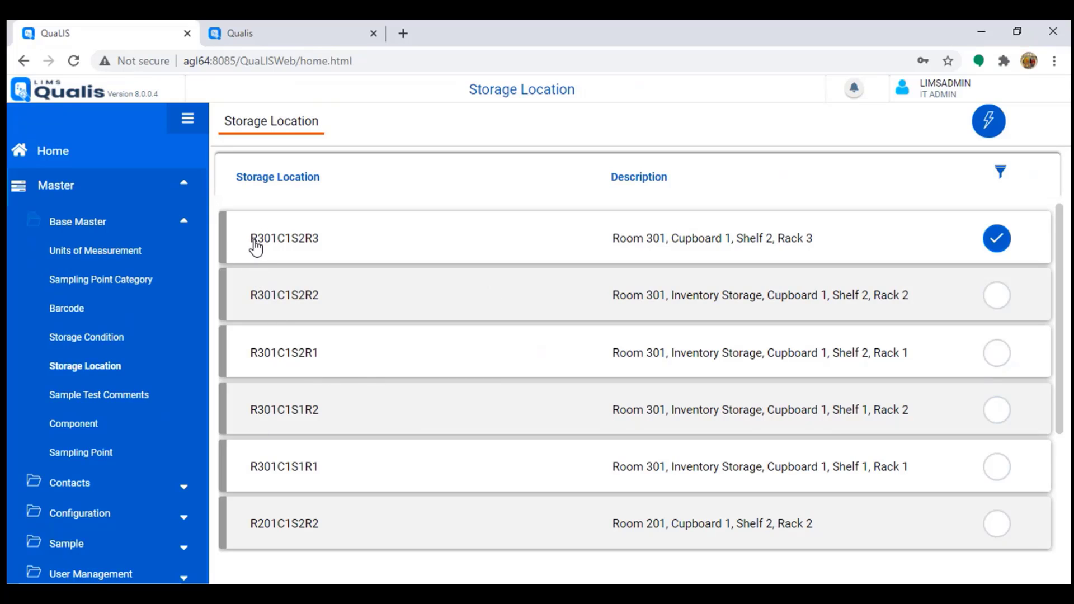
{"action": "left_click_drag", "start_coordinate": [252, 241], "coordinate": [320, 250]}
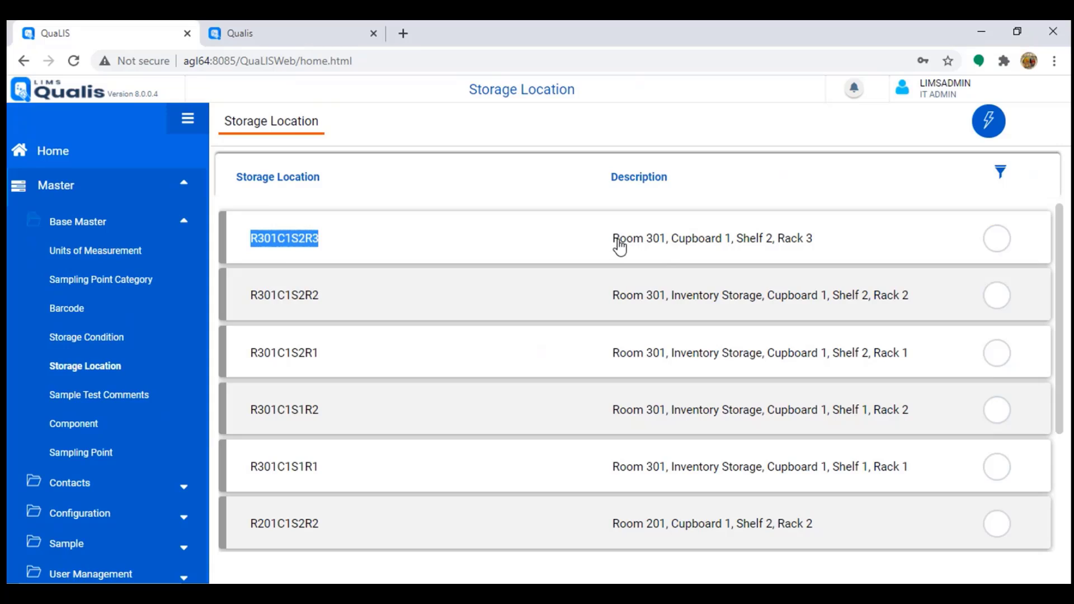
{"action": "left_click_drag", "start_coordinate": [613, 241], "coordinate": [851, 247]}
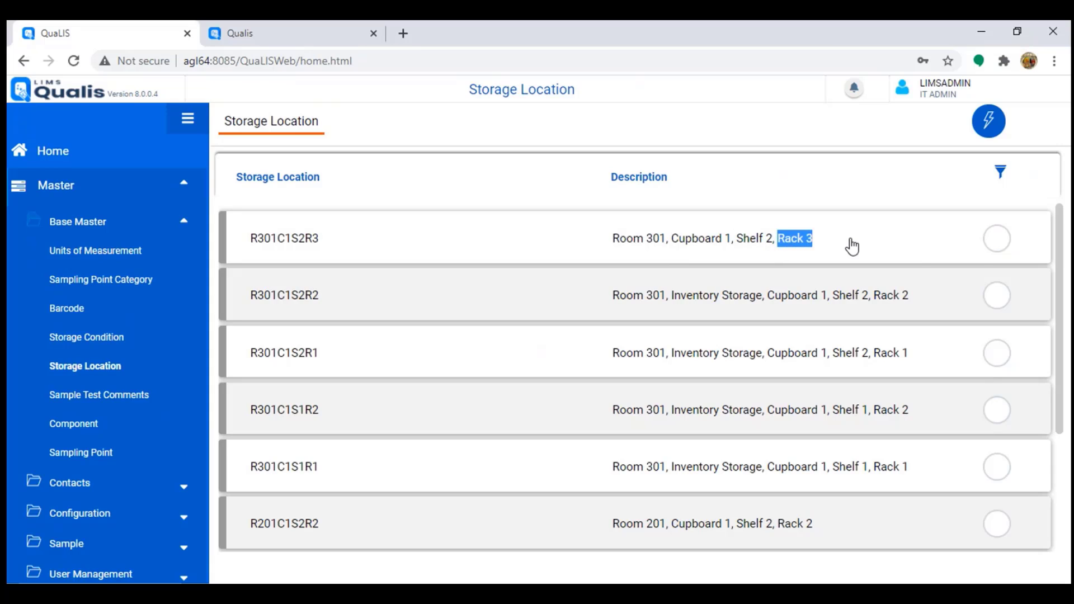
{"action": "left_click", "coordinate": [993, 245]}
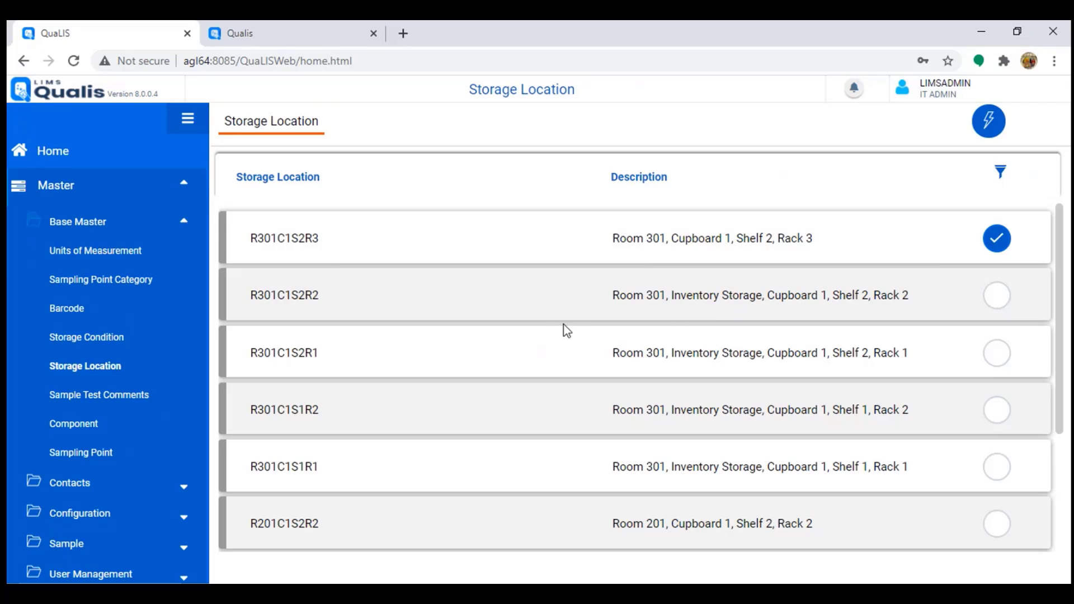
Step: Browse the Client, Supplier and Manufacturer lists under Contacts, ending on Client
{"action": "left_click", "coordinate": [114, 229]}
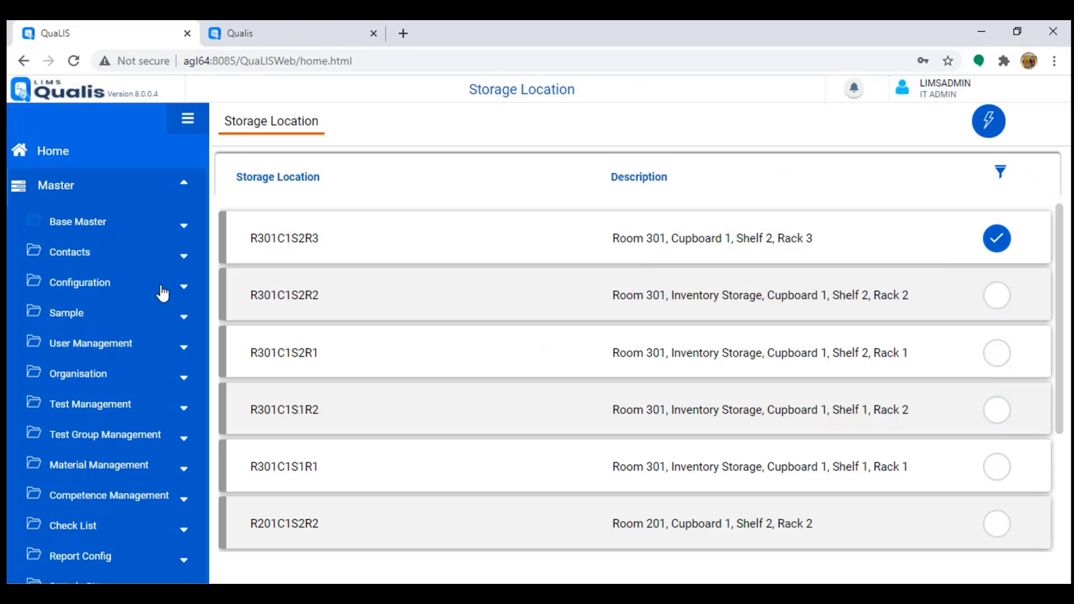
{"action": "scroll", "coordinate": [163, 291], "scroll_direction": "down", "scroll_amount": 2}
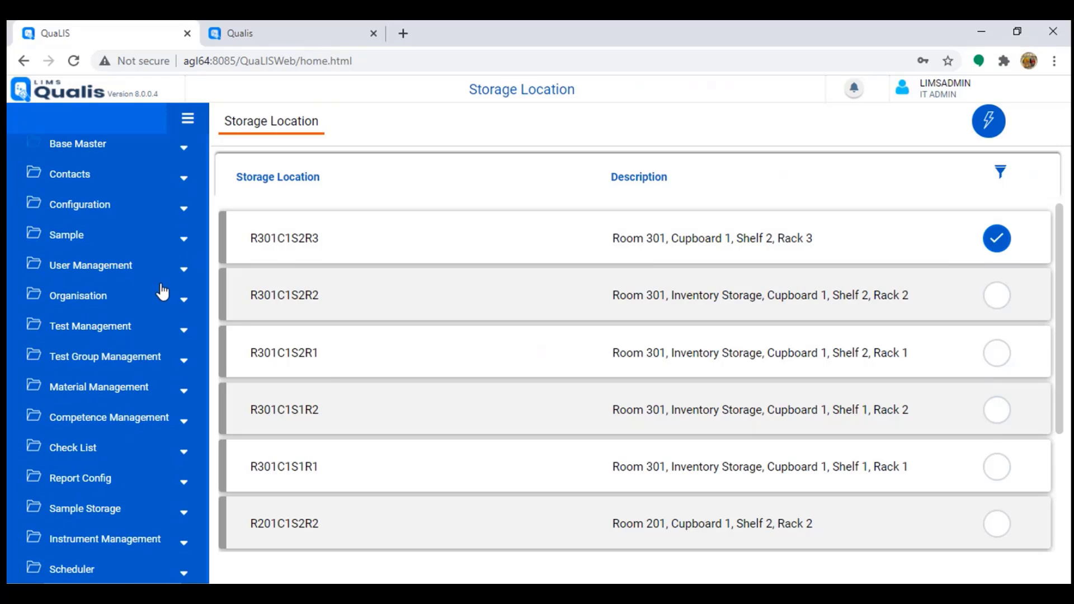
{"action": "left_click", "coordinate": [90, 183]}
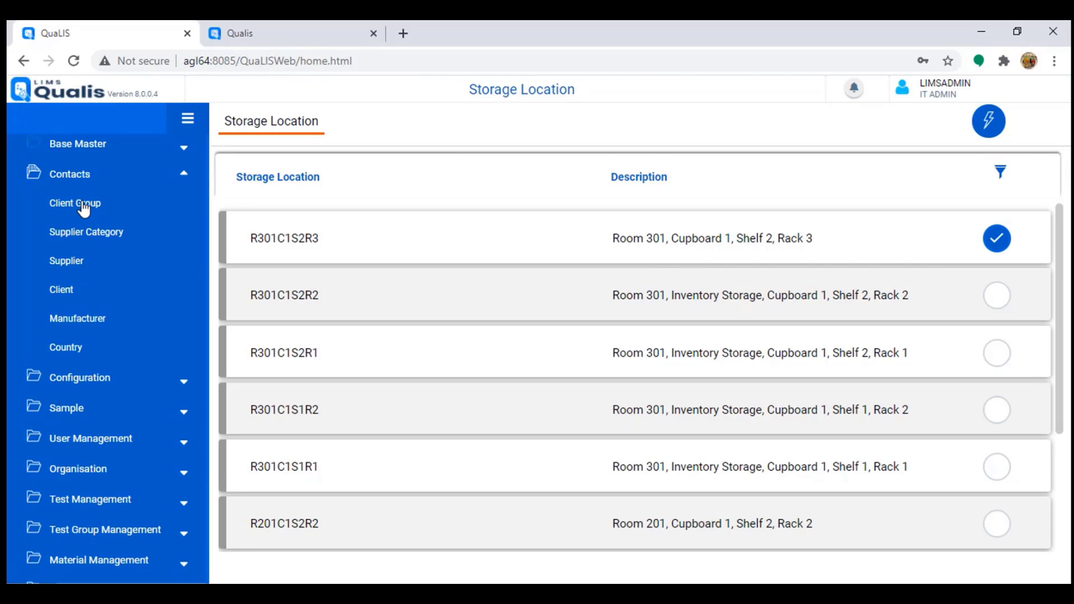
{"action": "left_click", "coordinate": [64, 290]}
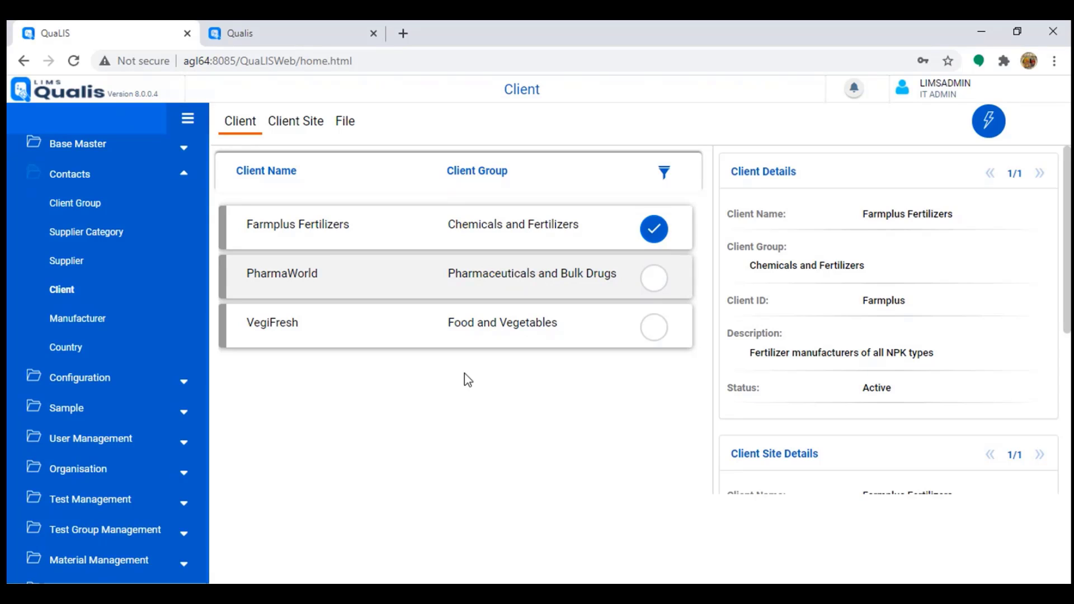
{"action": "left_click", "coordinate": [73, 265]}
{"action": "left_click", "coordinate": [86, 320]}
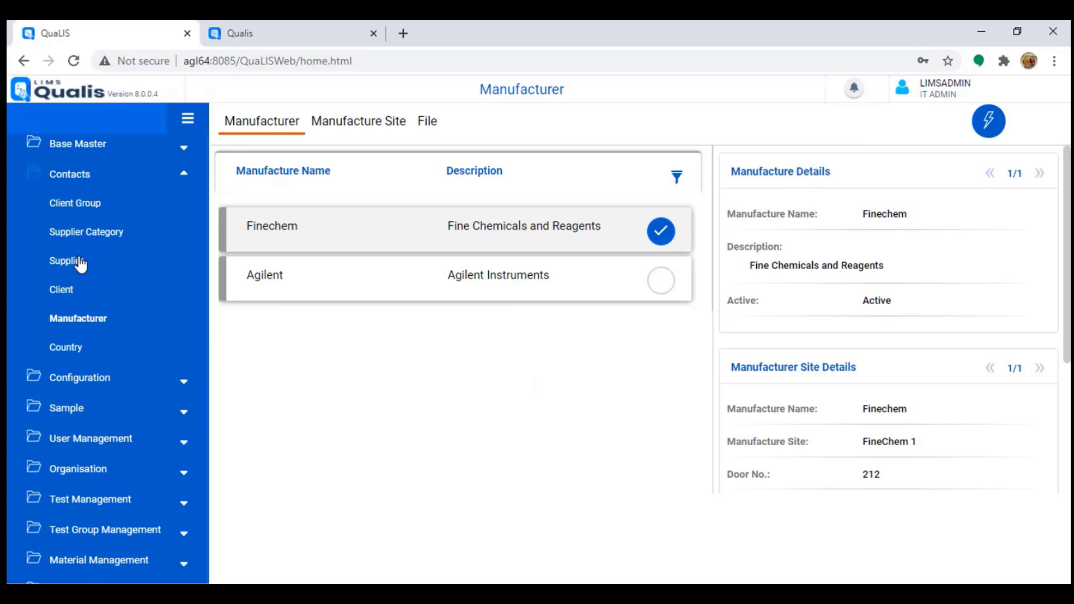
{"action": "left_click", "coordinate": [64, 294]}
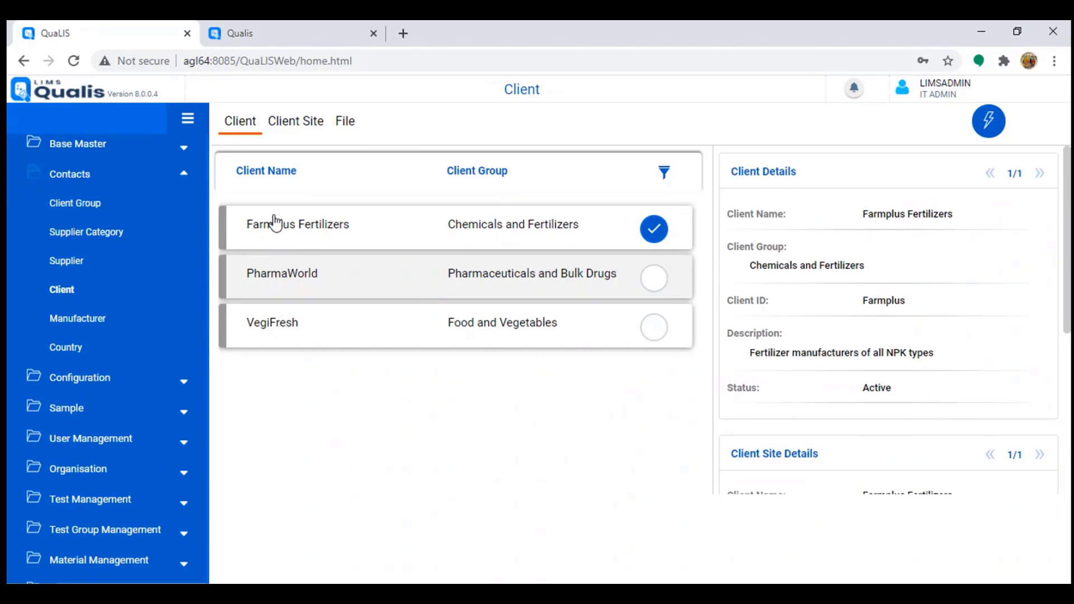
Step: Start a new client entry and cancel it without saving
{"action": "left_click", "coordinate": [987, 119]}
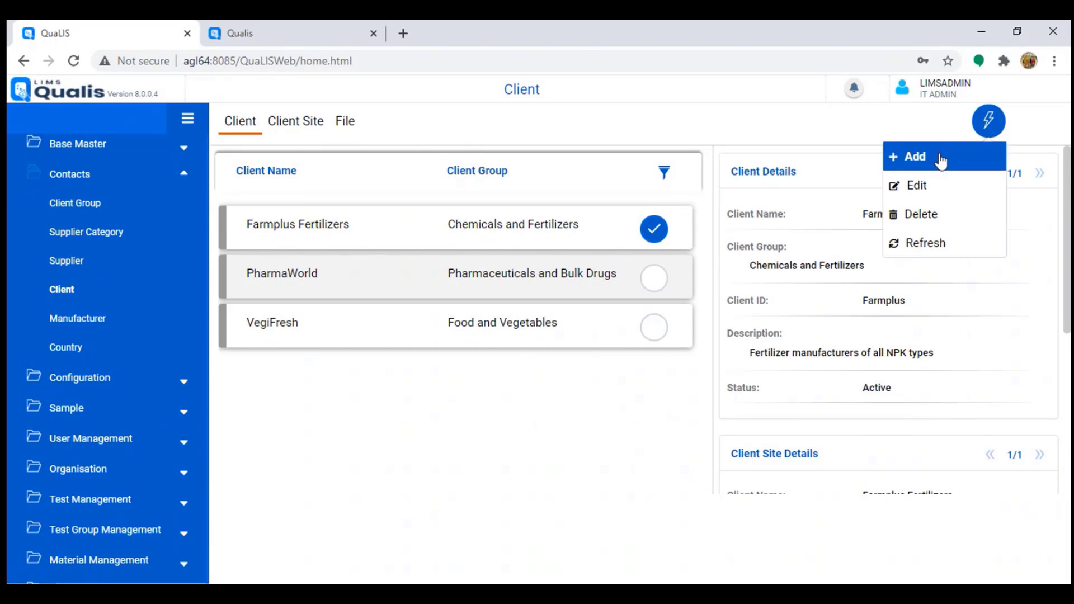
{"action": "left_click", "coordinate": [941, 160]}
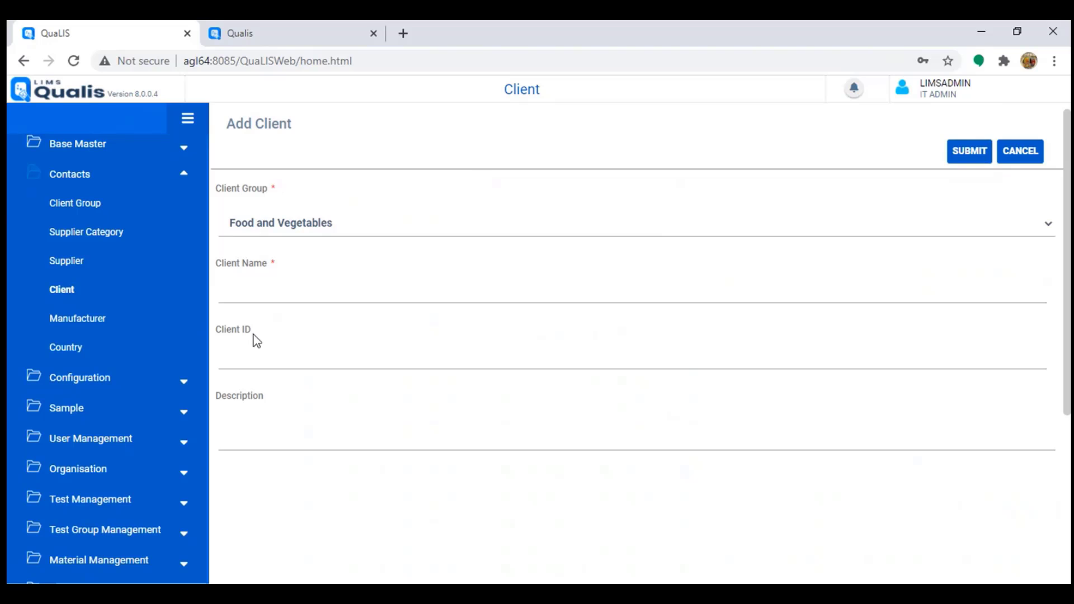
{"action": "left_click", "coordinate": [1032, 153]}
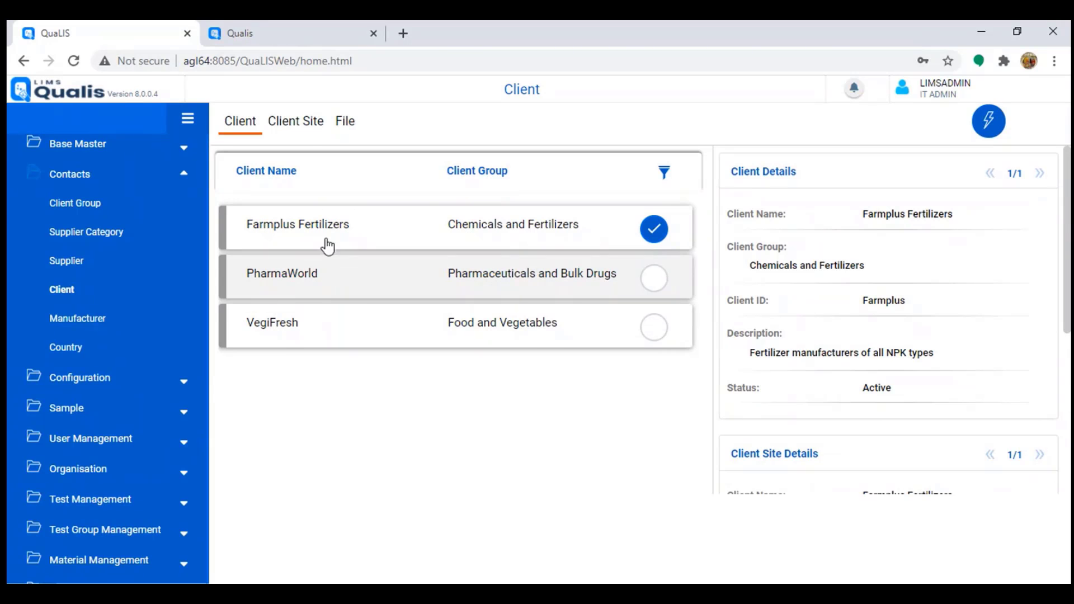
Step: Review Farmplus Fertilizers' sites and contact people, then return to the client list
{"action": "left_click", "coordinate": [300, 122]}
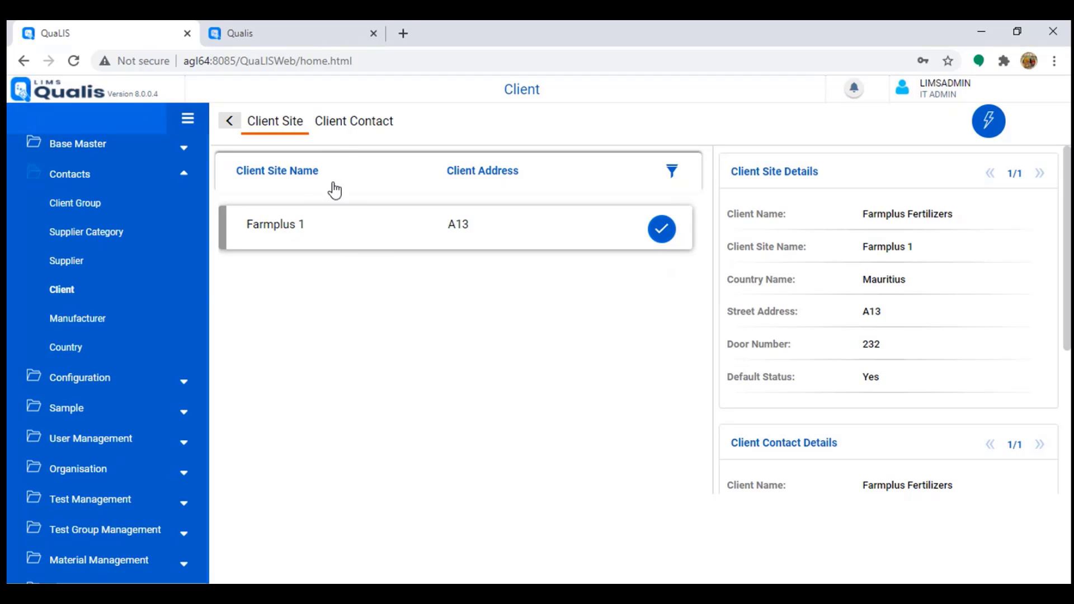
{"action": "left_click", "coordinate": [355, 126]}
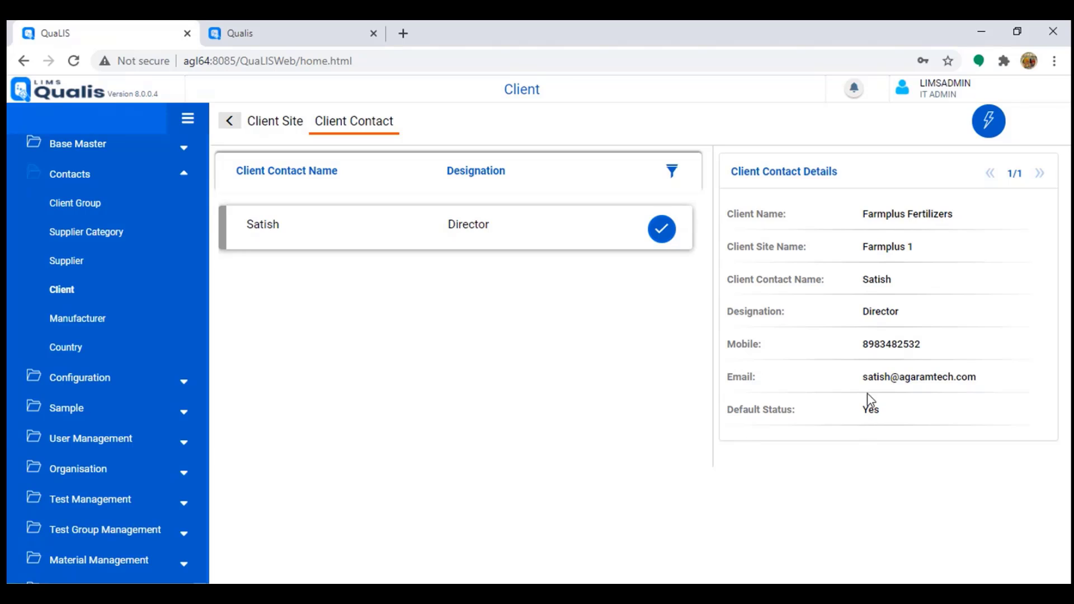
{"action": "mouse_move", "coordinate": [867, 376]}
{"action": "left_mouse_down"}
{"action": "mouse_move", "coordinate": [973, 372]}
{"action": "mouse_move", "coordinate": [980, 384]}
{"action": "mouse_move", "coordinate": [890, 374]}
{"action": "mouse_move", "coordinate": [857, 386]}
{"action": "left_mouse_up"}
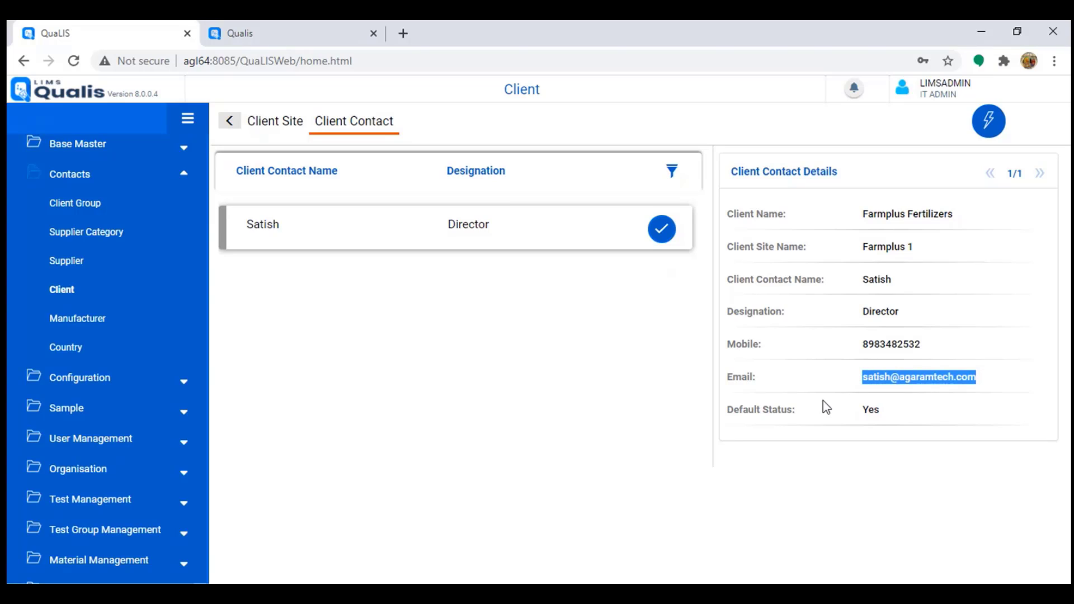
{"action": "left_click", "coordinate": [227, 128]}
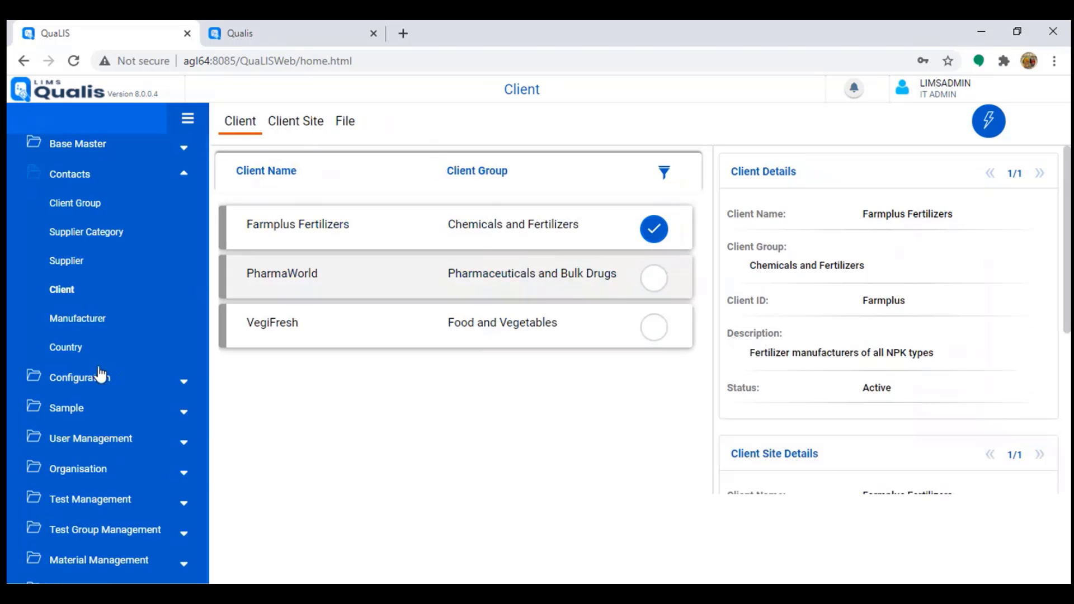
Step: Review supplier contacts, then Finechem's manufacturing sites and the FineChem 1 site contacts
{"action": "left_click", "coordinate": [67, 260]}
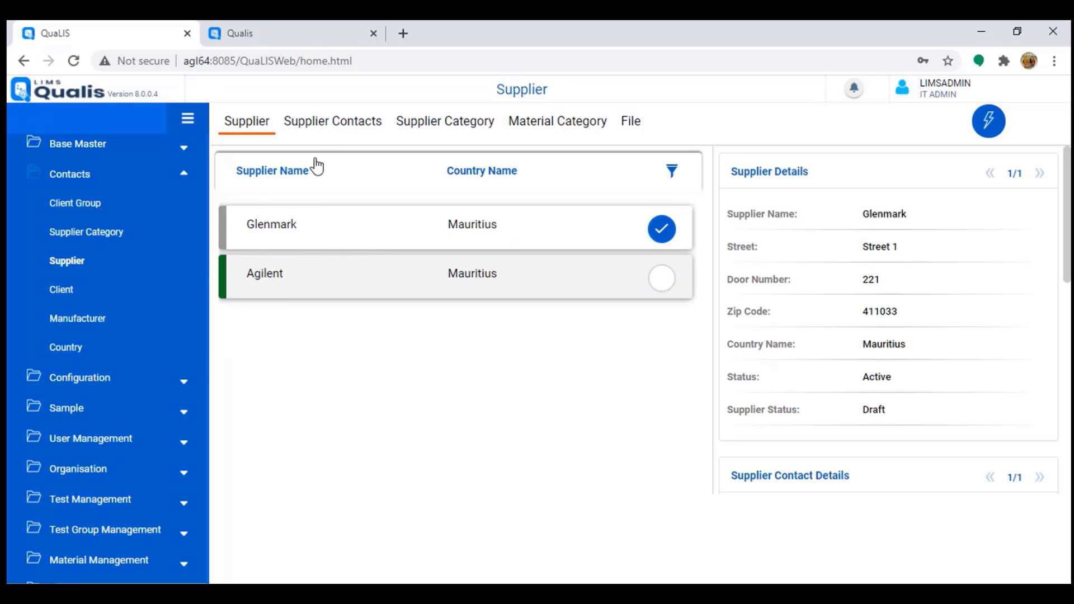
{"action": "left_click", "coordinate": [339, 139]}
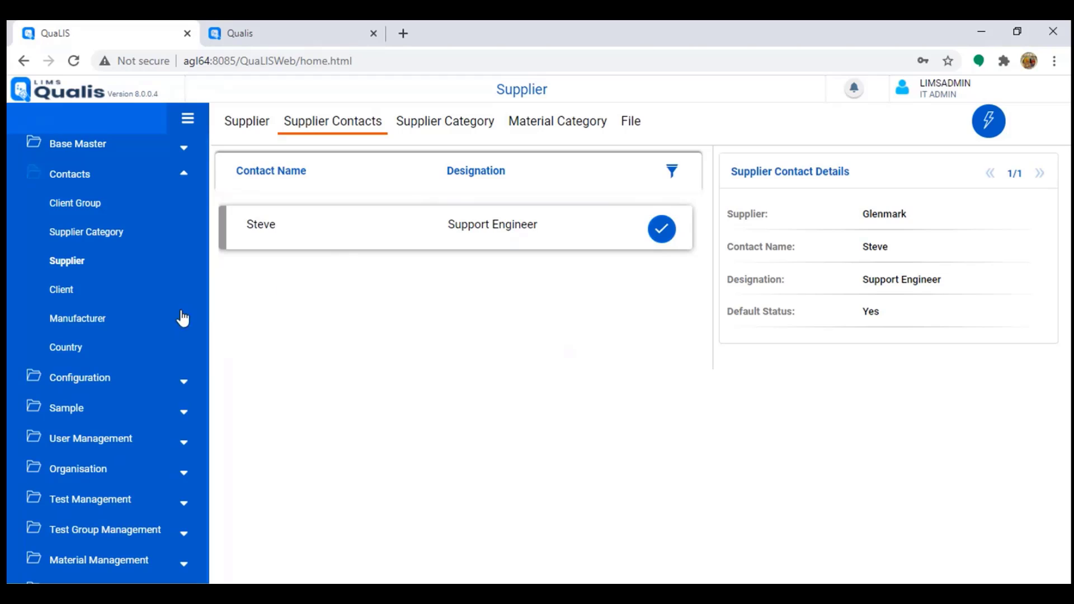
{"action": "left_click", "coordinate": [79, 319]}
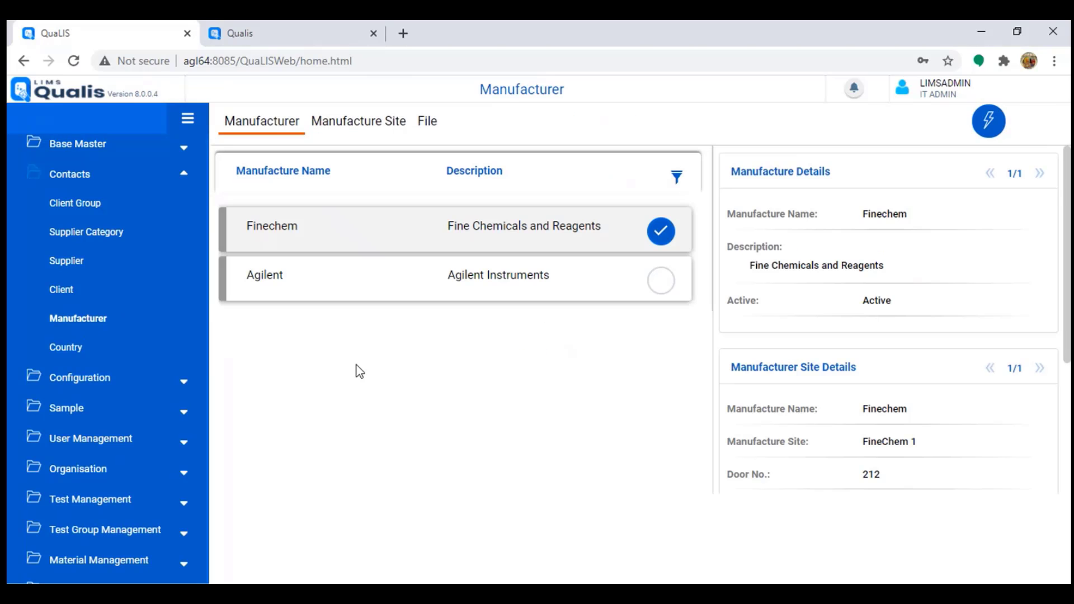
{"action": "left_click", "coordinate": [378, 126]}
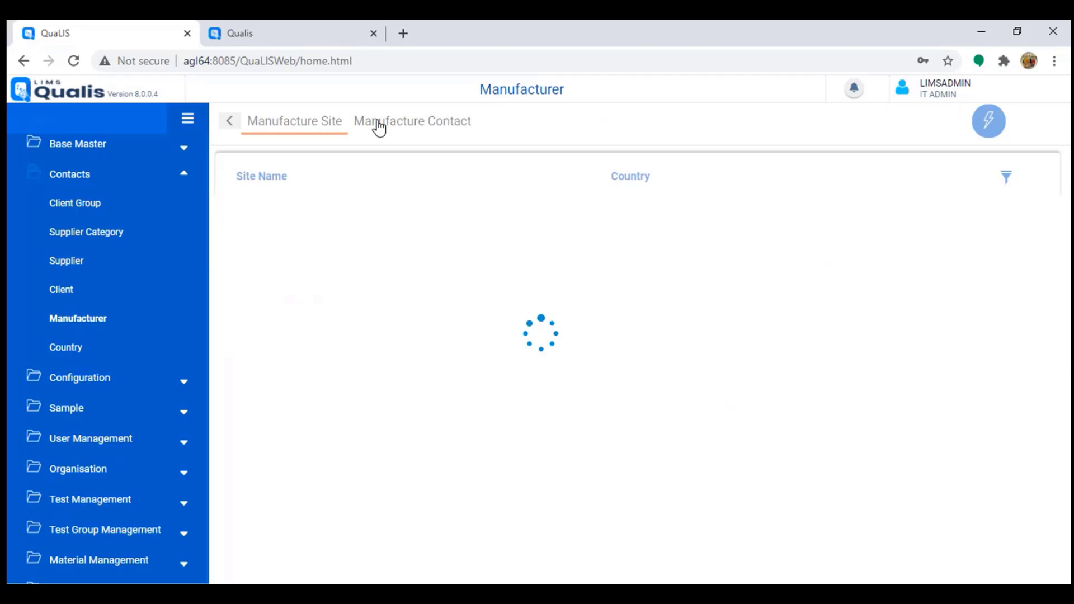
{"action": "left_click", "coordinate": [434, 124]}
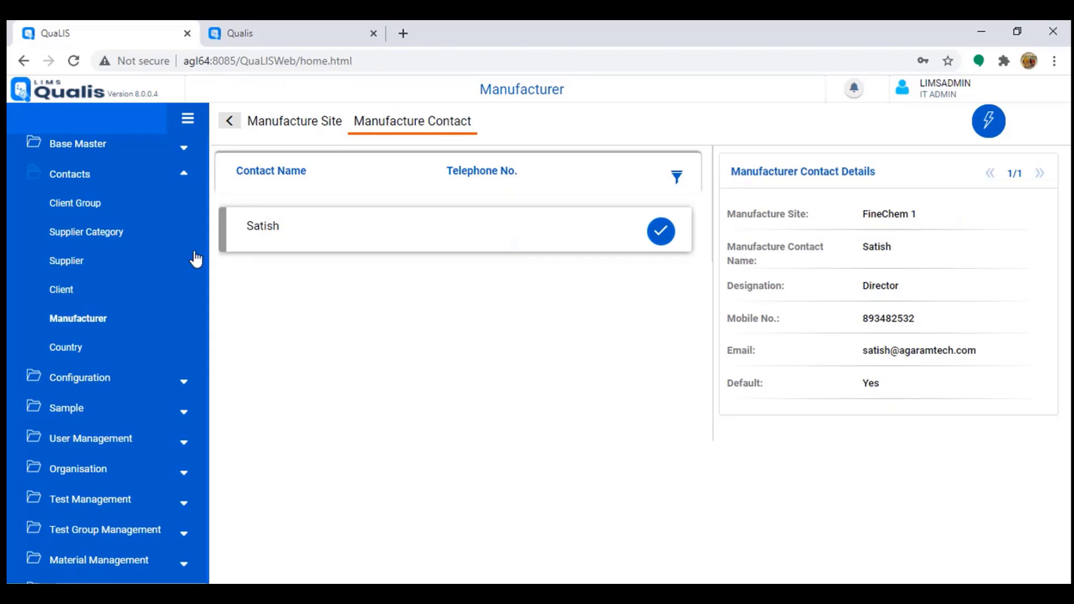
{"action": "left_click", "coordinate": [107, 177]}
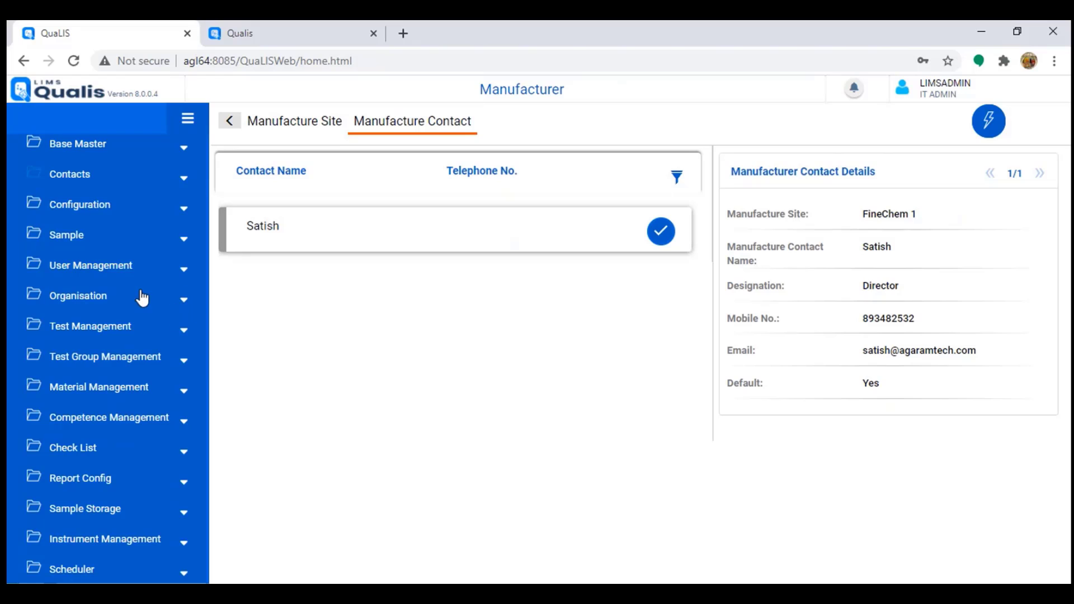
Step: Filter User Role Templates by Registration Approval with registration type Routine-MUS
{"action": "left_click", "coordinate": [67, 207]}
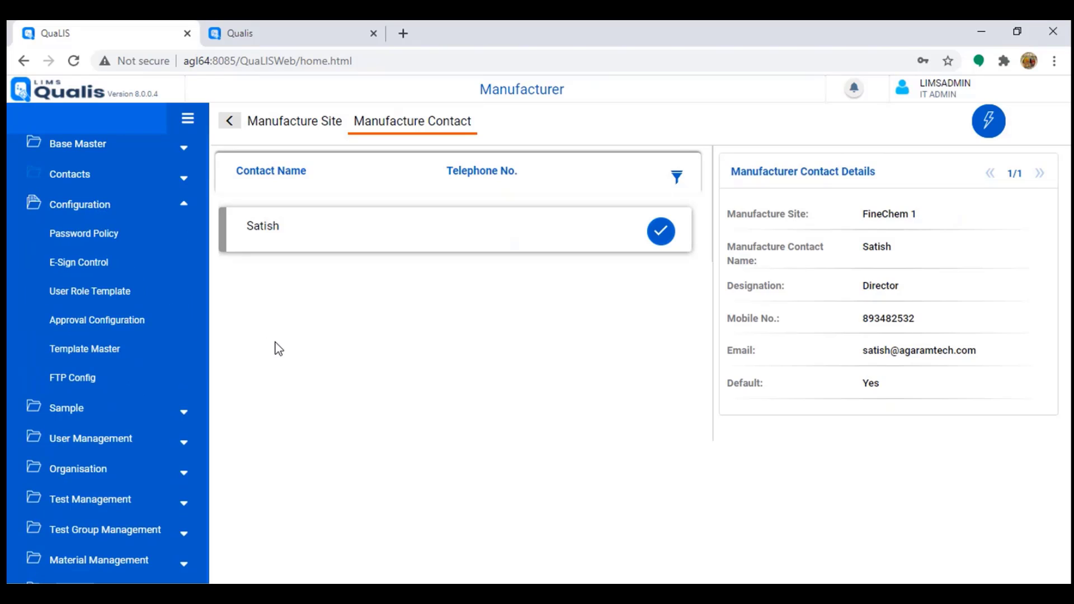
{"action": "left_click", "coordinate": [105, 294]}
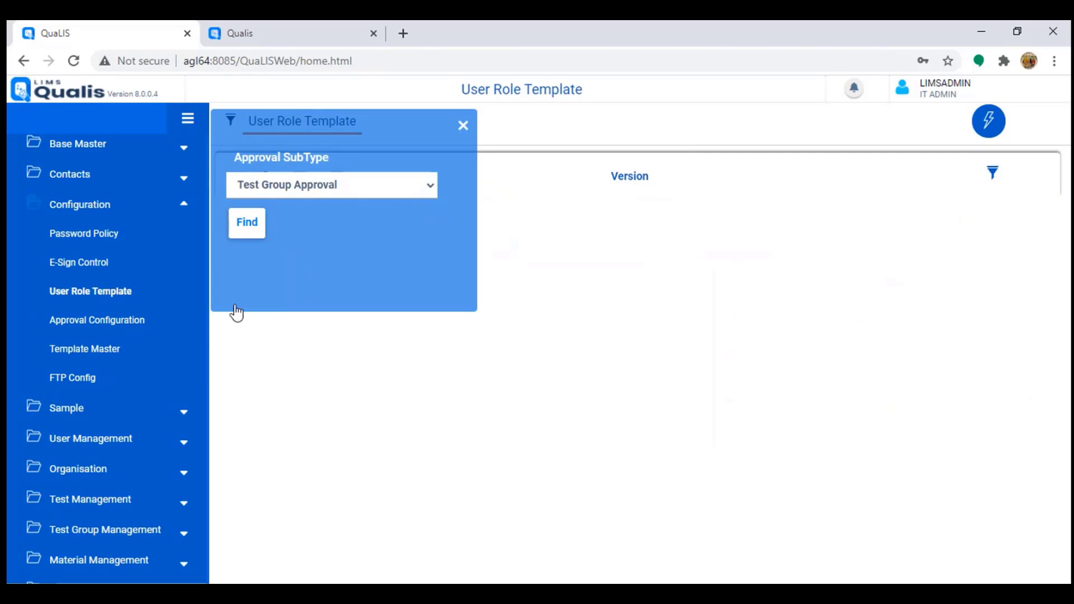
{"action": "left_click", "coordinate": [312, 186]}
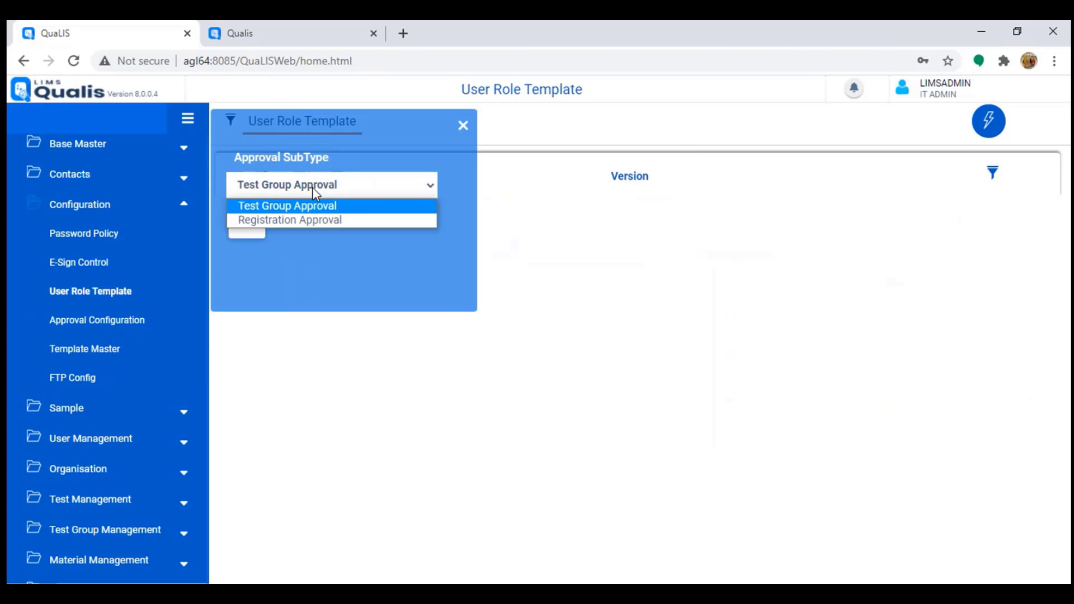
{"action": "left_click", "coordinate": [287, 221]}
{"action": "left_click", "coordinate": [324, 241]}
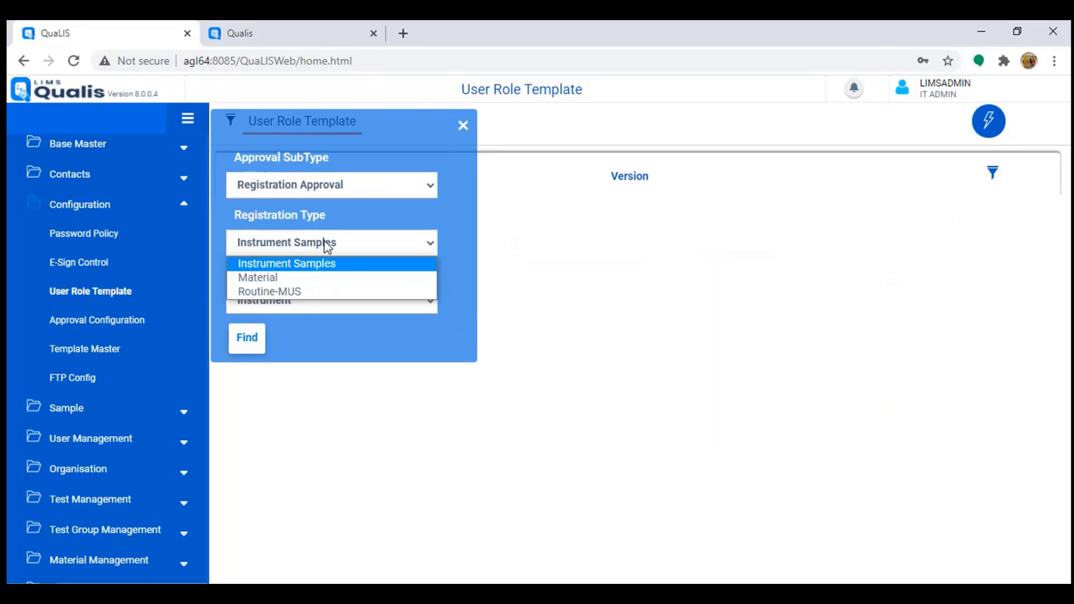
{"action": "left_click", "coordinate": [281, 294]}
{"action": "left_click", "coordinate": [252, 334]}
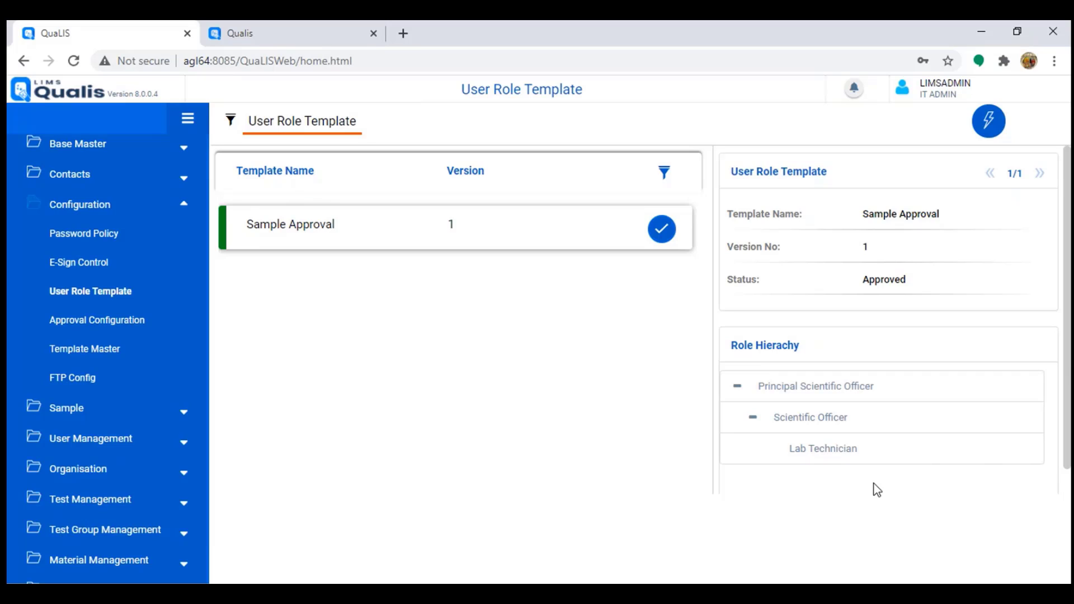
Step: Refilter the templates to the Test Group Approval subtype
{"action": "left_click", "coordinate": [233, 127]}
{"action": "left_click", "coordinate": [298, 190]}
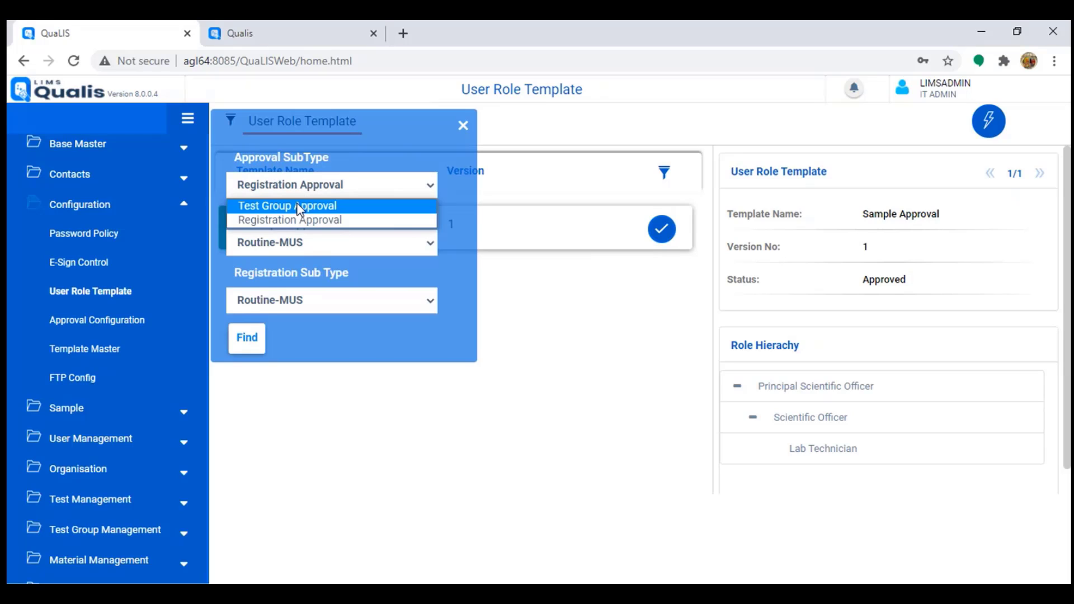
{"action": "left_click", "coordinate": [297, 207]}
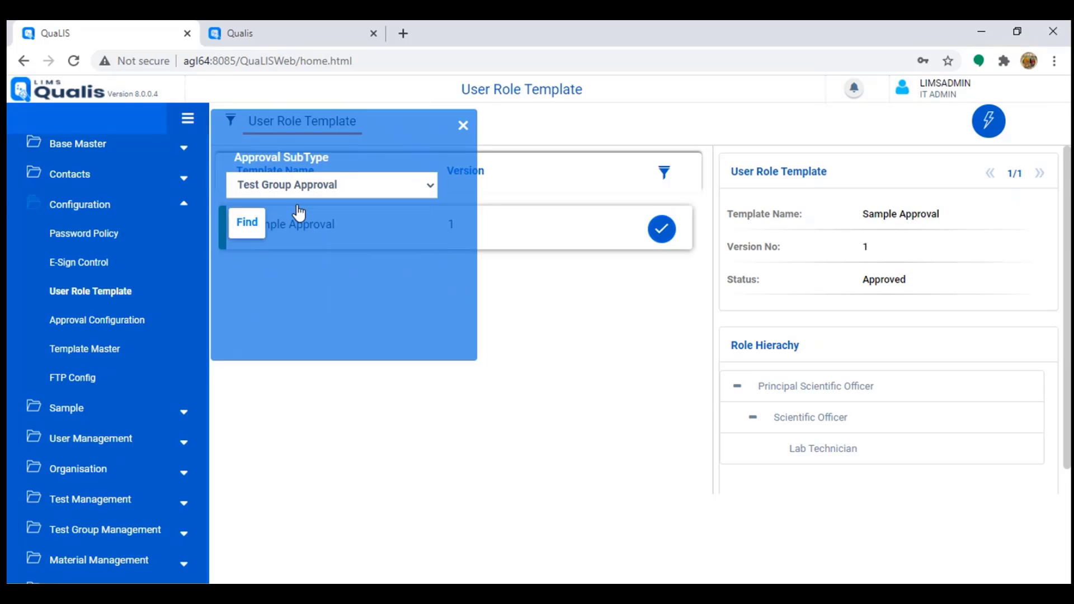
{"action": "left_click", "coordinate": [241, 223]}
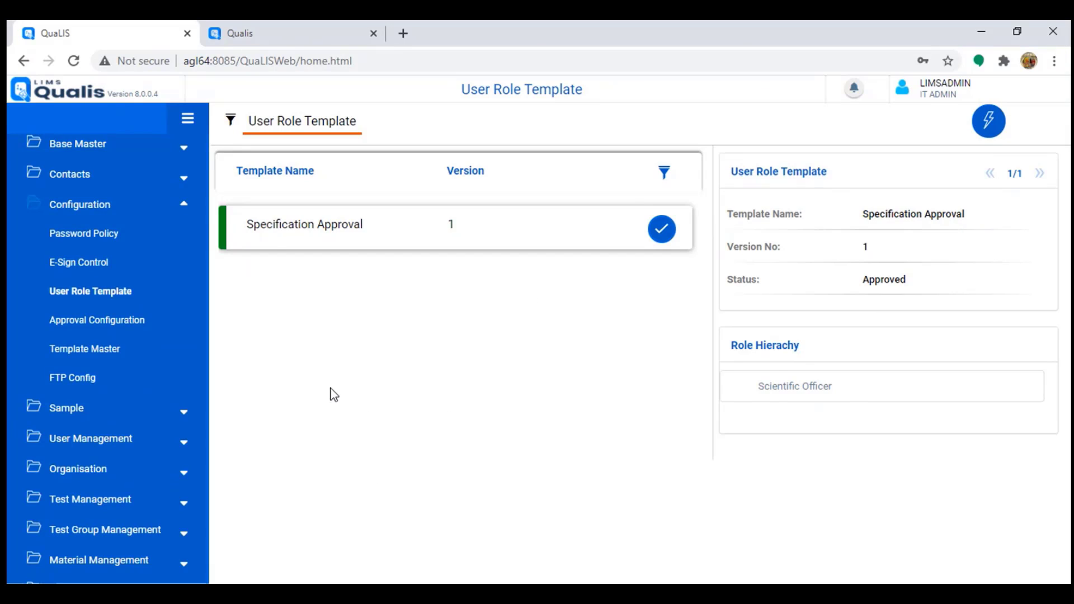
Step: Check the Supplier screen's e-signature requirements in E-Sign Control, then open Password Policy
{"action": "left_click", "coordinate": [84, 267]}
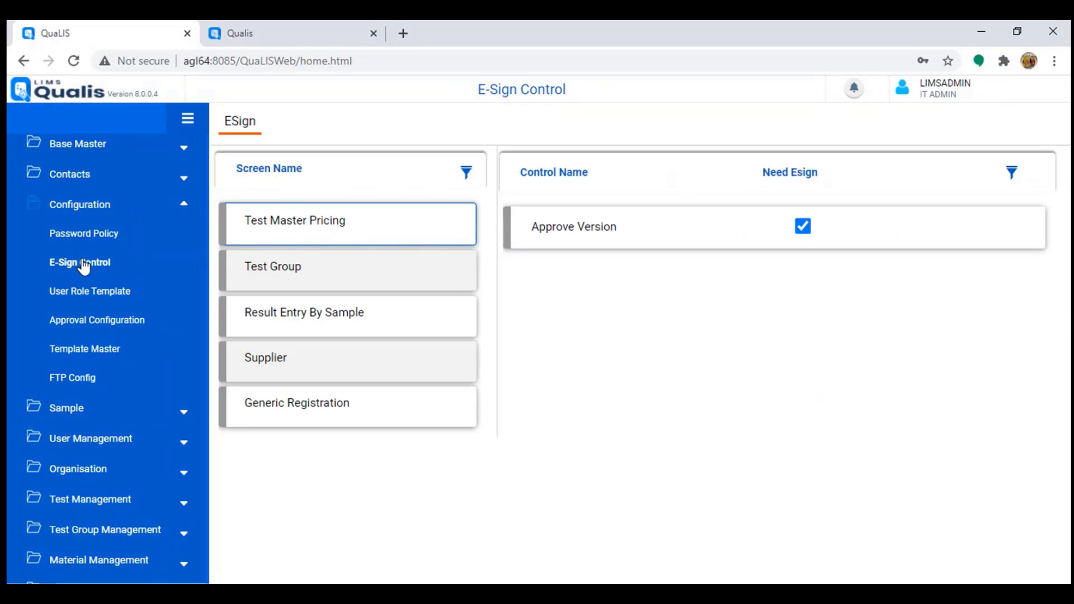
{"action": "left_click", "coordinate": [395, 374]}
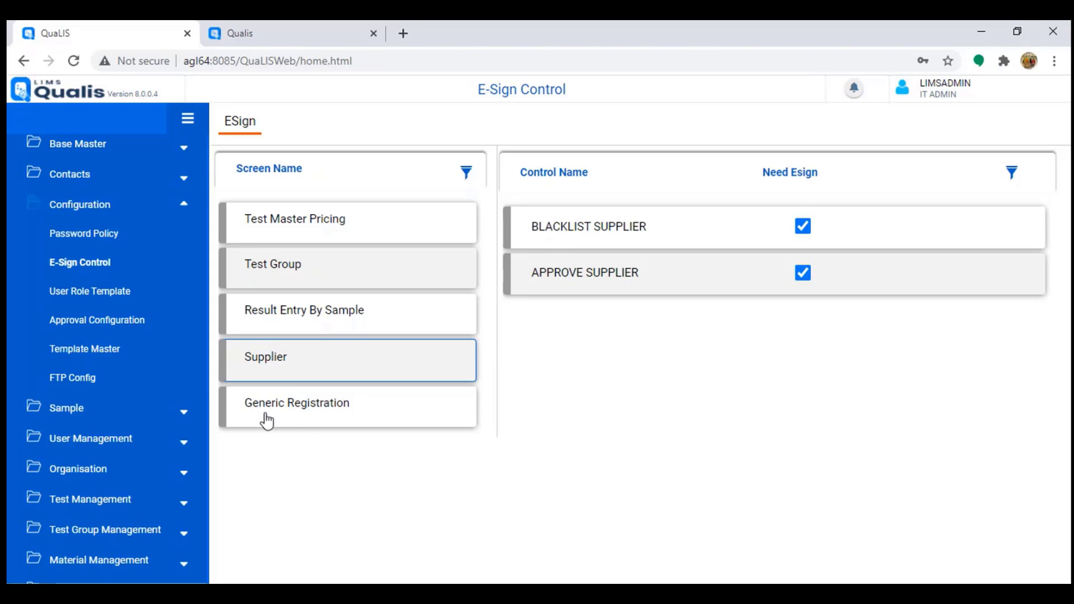
{"action": "left_click", "coordinate": [103, 239]}
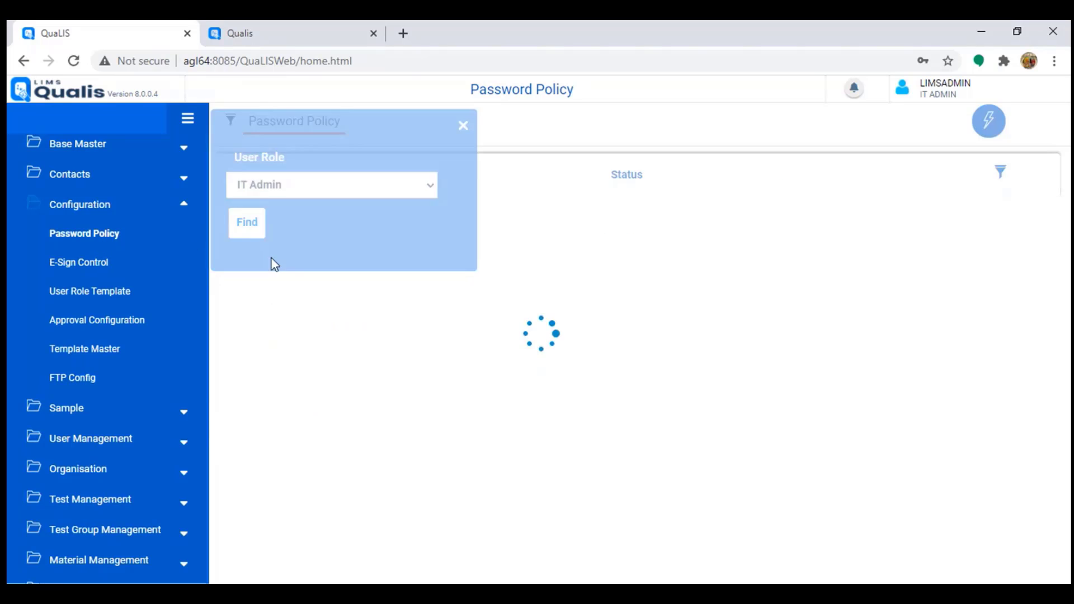
{"action": "left_click", "coordinate": [989, 128]}
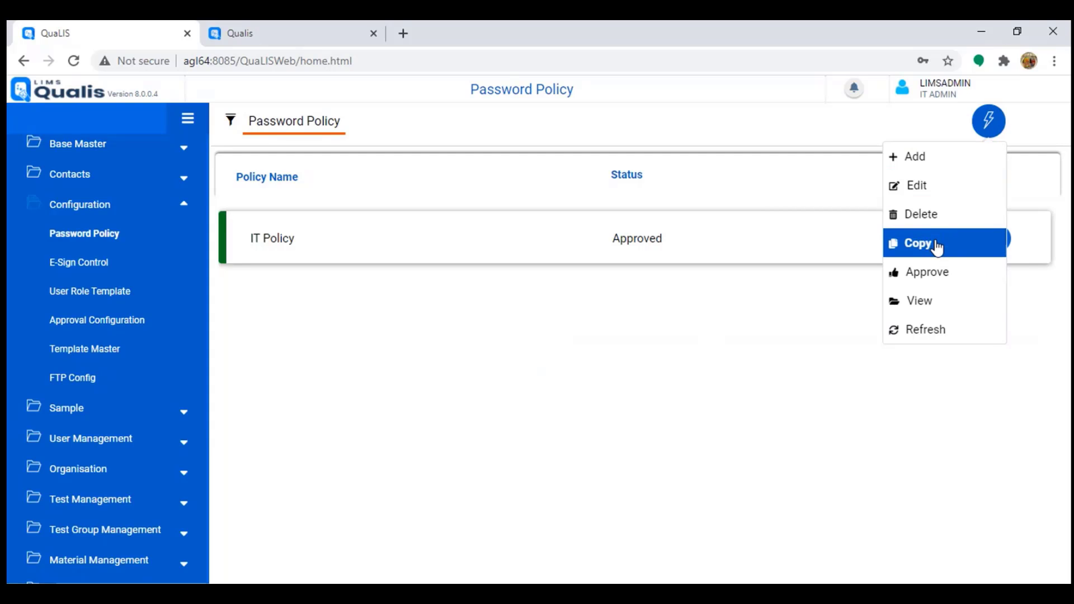
{"action": "left_click", "coordinate": [930, 302]}
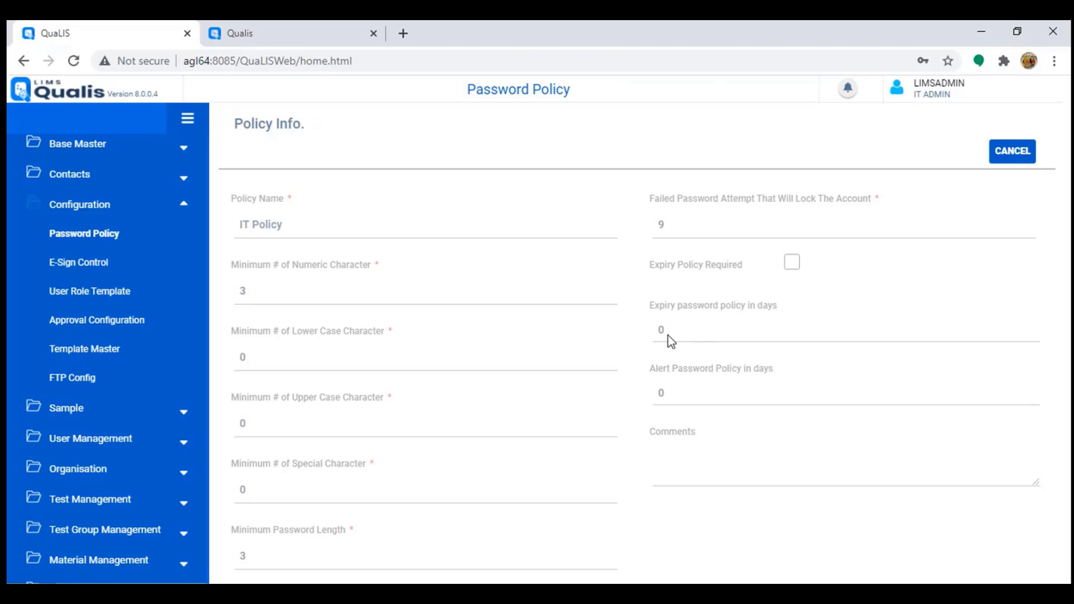
{"action": "scroll", "coordinate": [615, 338], "scroll_direction": "down", "scroll_amount": 1}
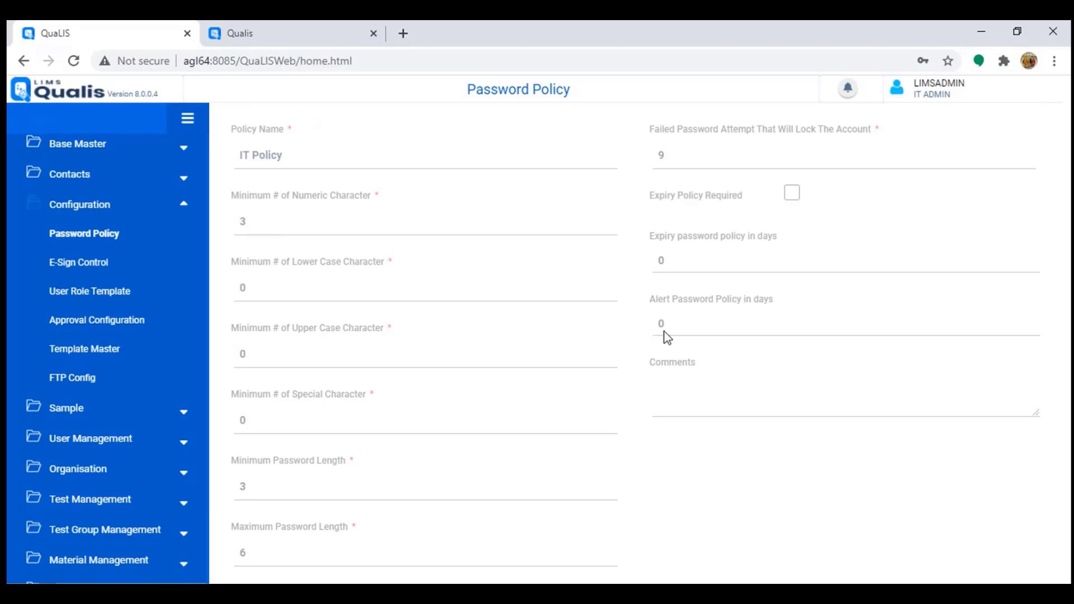
{"action": "scroll", "coordinate": [705, 328], "scroll_direction": "up", "scroll_amount": 2}
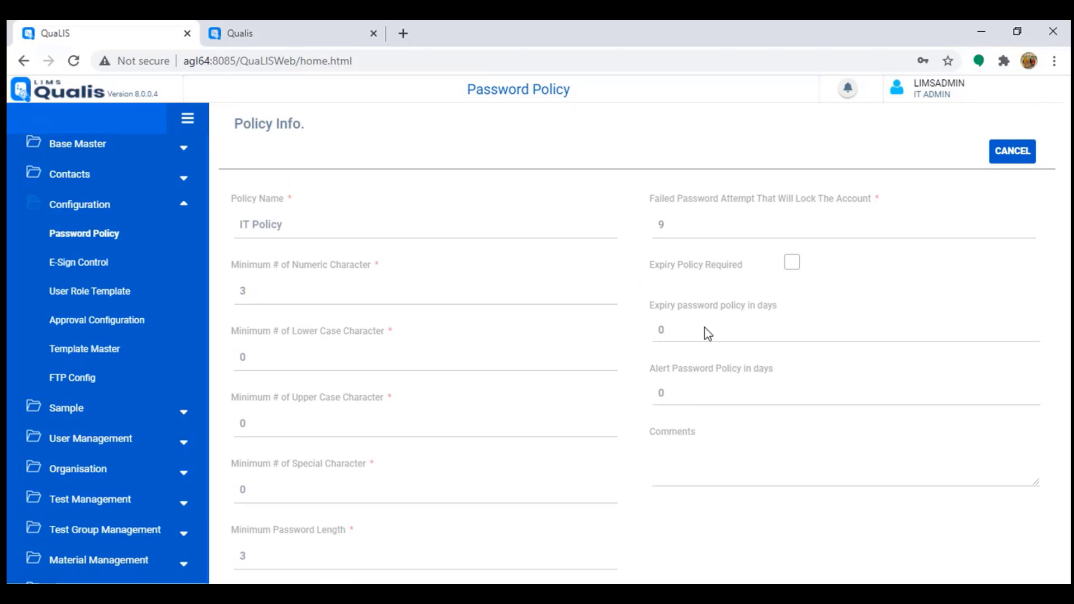
{"action": "scroll", "coordinate": [502, 289], "scroll_direction": "down", "scroll_amount": 2}
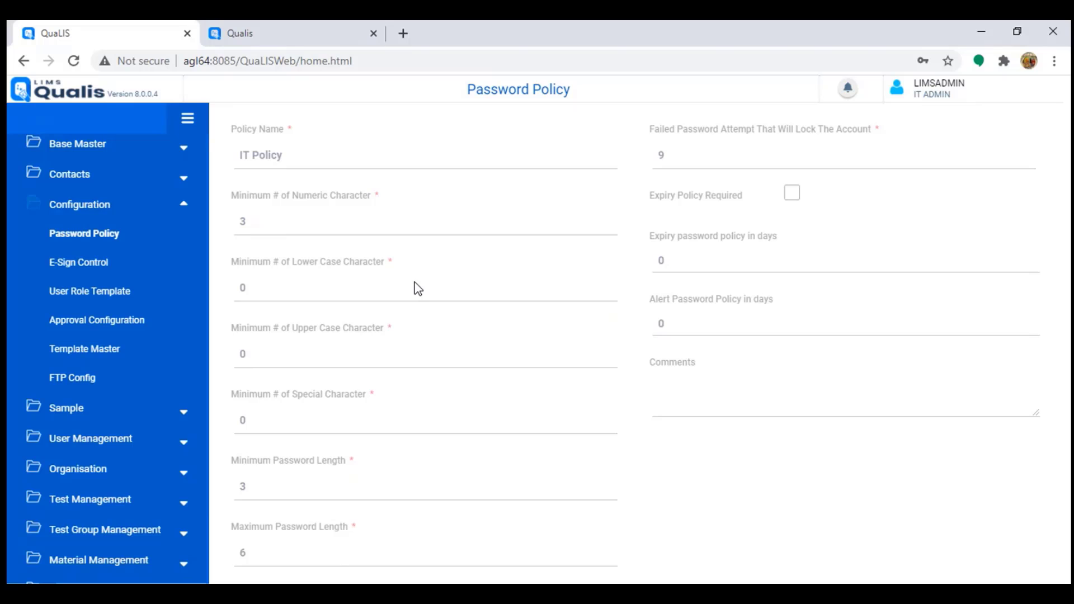
{"action": "scroll", "coordinate": [417, 287], "scroll_direction": "up", "scroll_amount": 2}
{"action": "scroll", "coordinate": [293, 327], "scroll_direction": "down", "scroll_amount": 2}
{"action": "scroll", "coordinate": [559, 464], "scroll_direction": "up", "scroll_amount": 1}
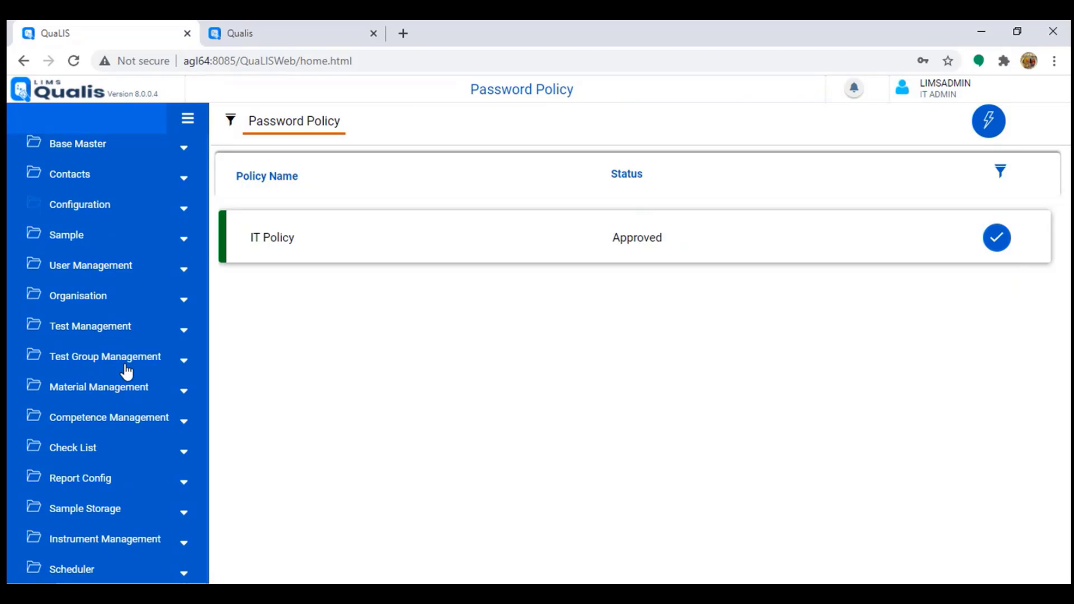
Step: Open the Sample Type list showing Paracetamol (Pharmaceutical) and Borehole Water (Environmental)
{"action": "left_click", "coordinate": [93, 235]}
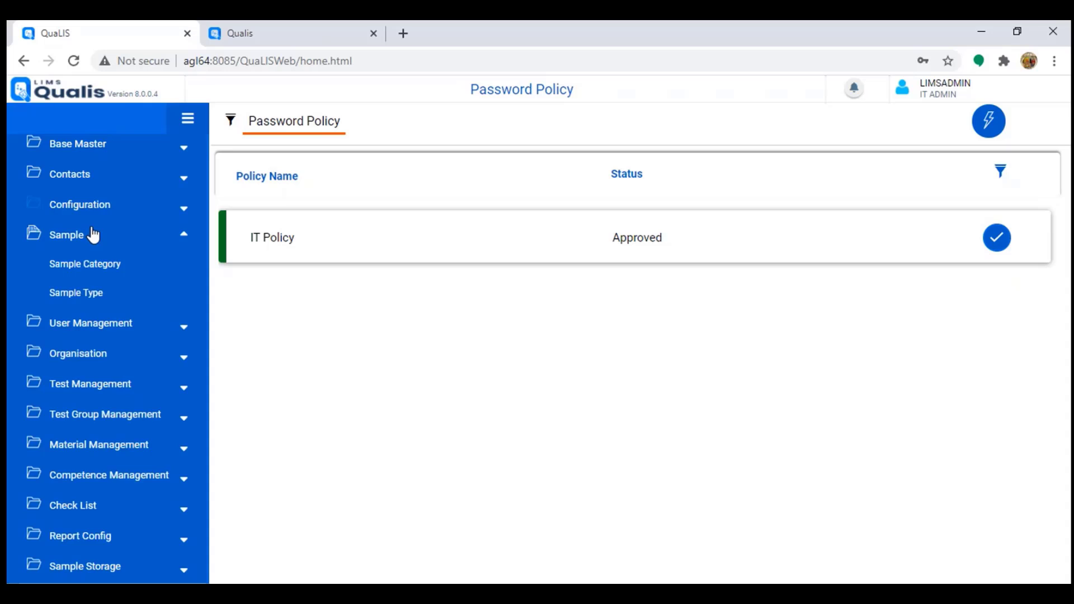
{"action": "left_click", "coordinate": [84, 297]}
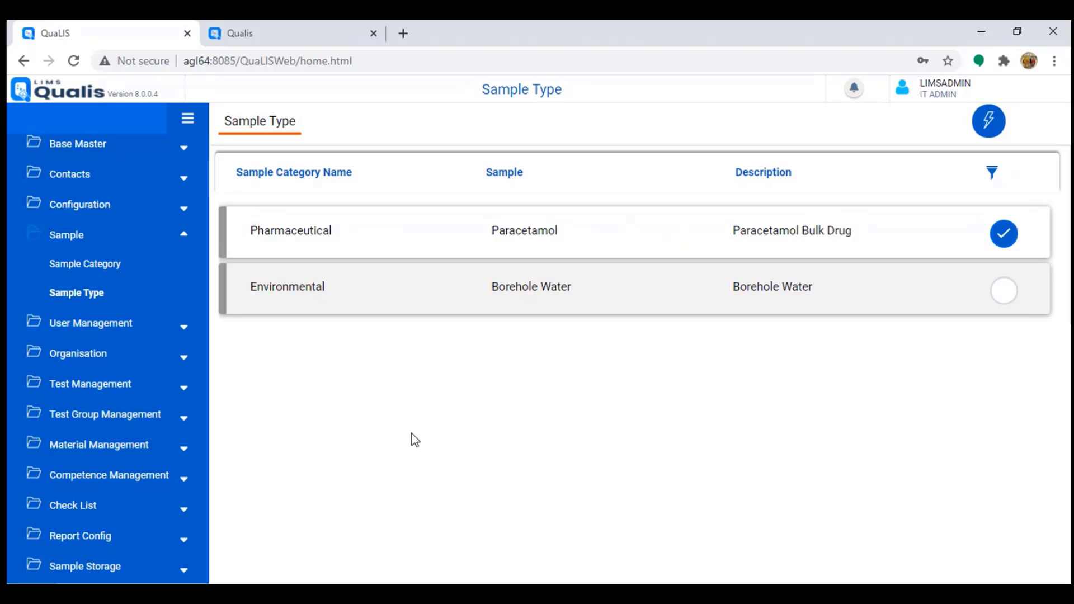
{"action": "left_click_drag", "start_coordinate": [256, 238], "coordinate": [362, 242]}
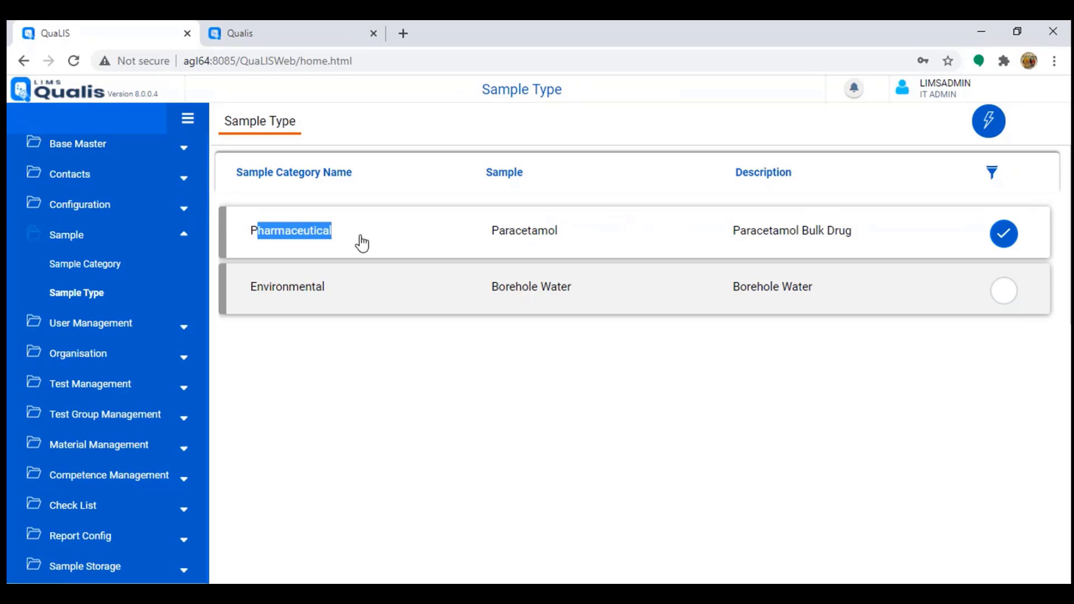
{"action": "left_click_drag", "start_coordinate": [254, 294], "coordinate": [344, 302]}
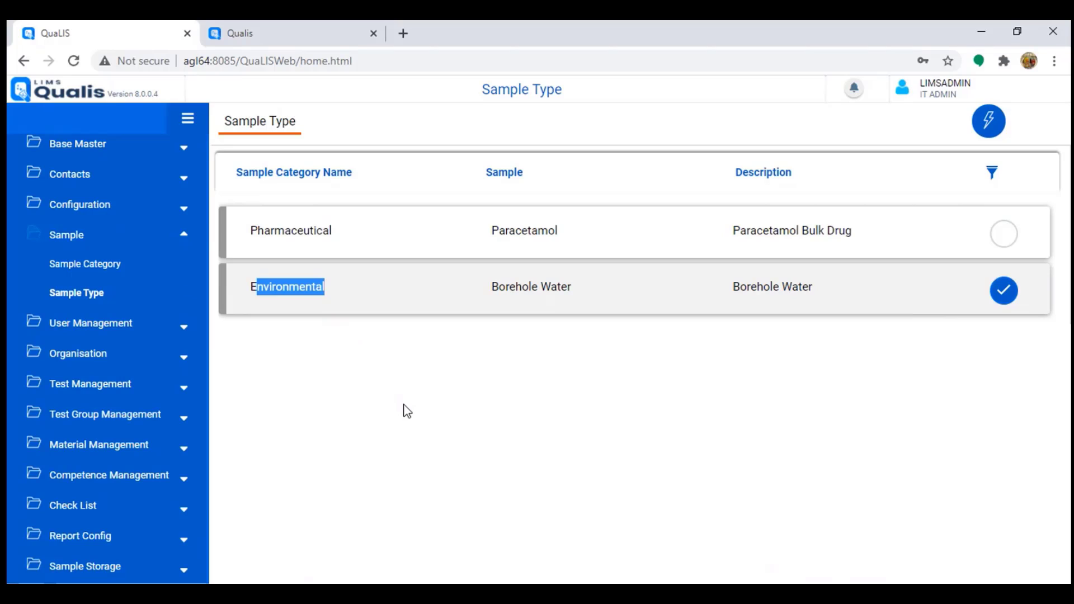
{"action": "left_click", "coordinate": [289, 239]}
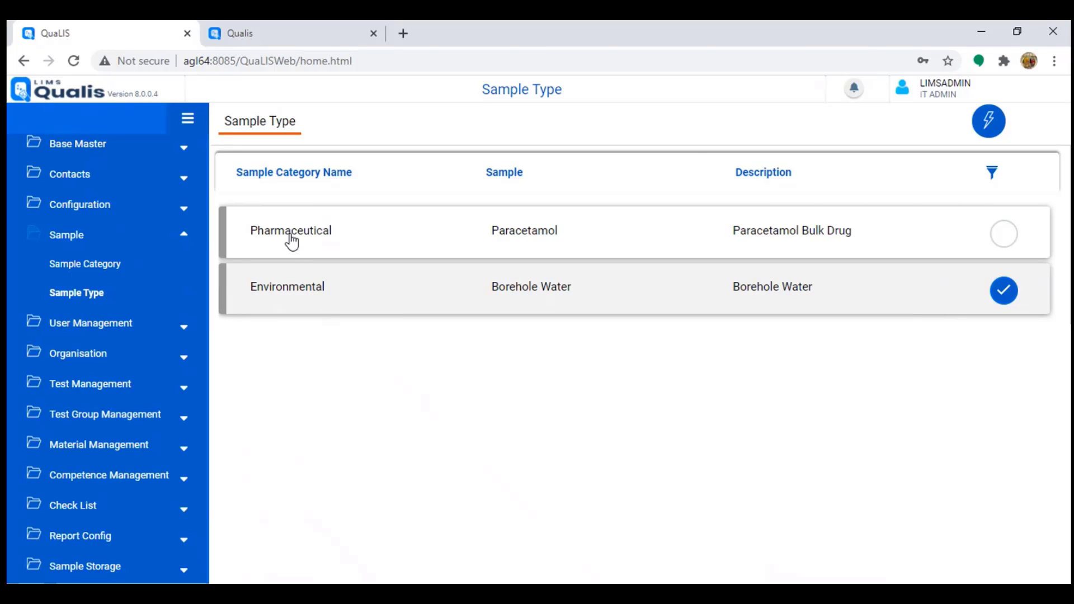
Step: Start a new sample type, cancel it, and expand Test Management
{"action": "left_click", "coordinate": [999, 132]}
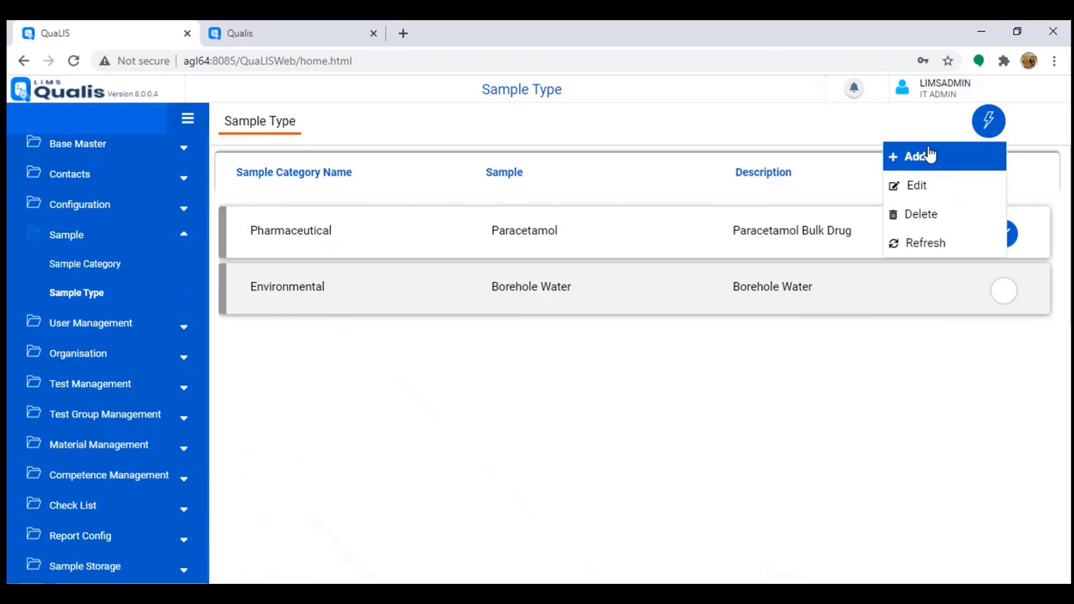
{"action": "left_click", "coordinate": [918, 155]}
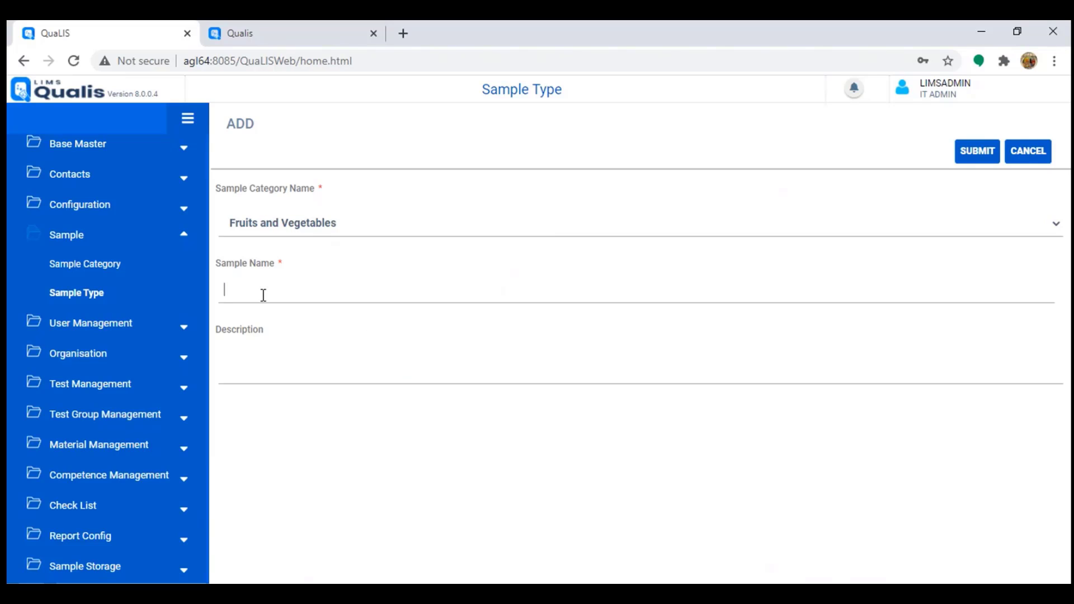
{"action": "left_click", "coordinate": [1033, 161]}
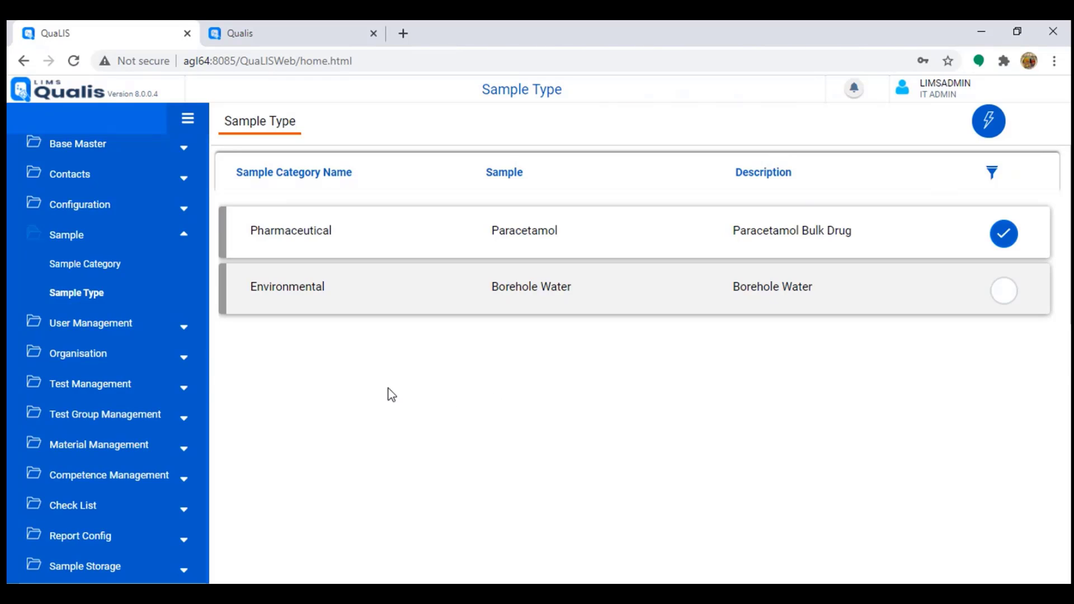
{"action": "left_click", "coordinate": [112, 385]}
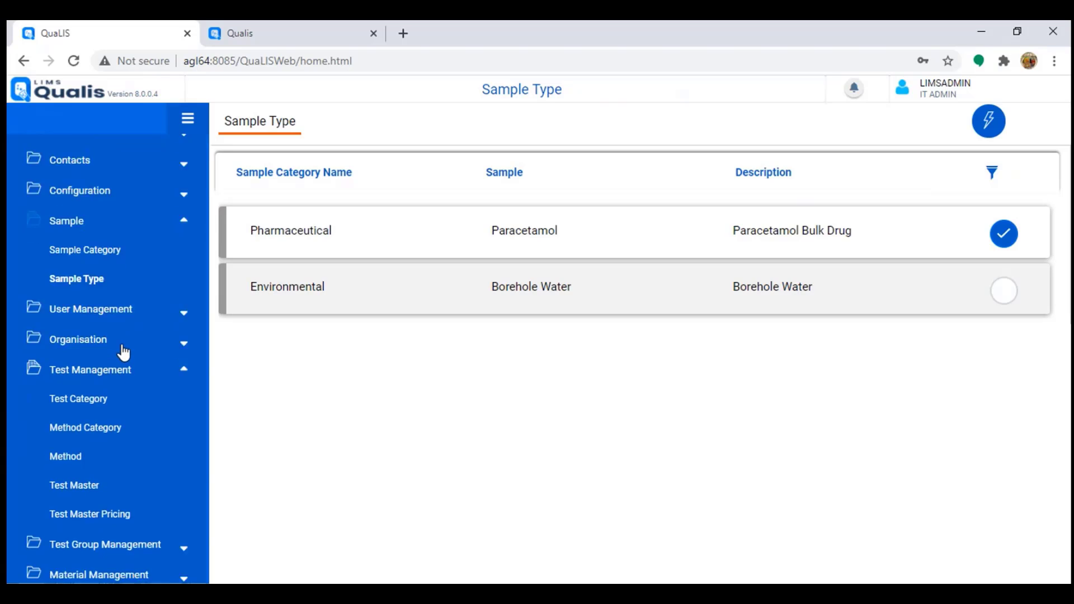
Step: In Test Master, search Chromatography, then drop the category filter to list all tests
{"action": "scroll", "coordinate": [124, 352], "scroll_direction": "down", "scroll_amount": 3}
{"action": "left_click", "coordinate": [78, 345]}
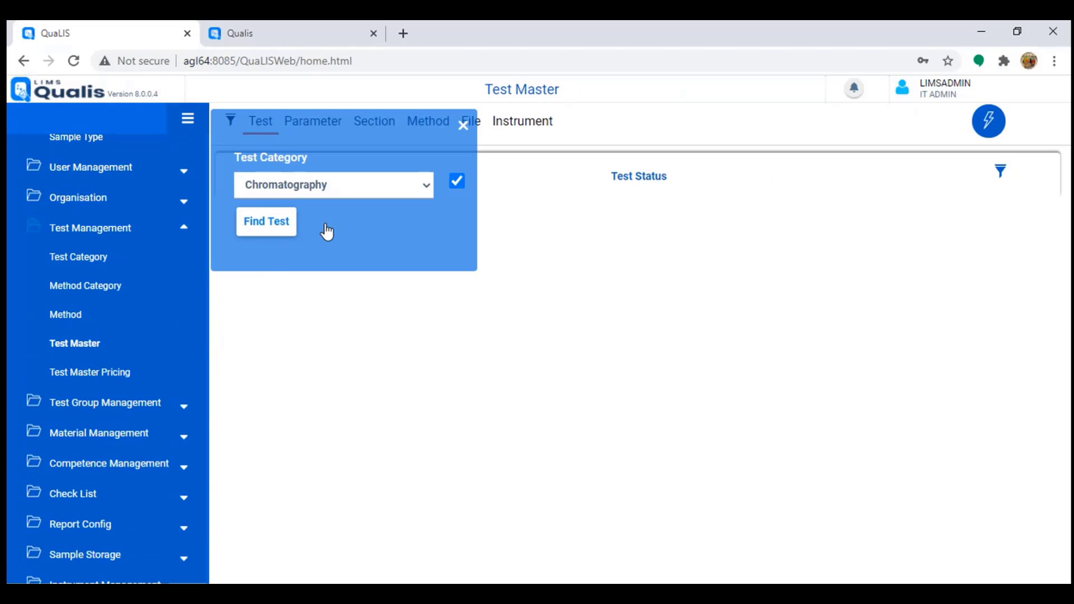
{"action": "left_click", "coordinate": [274, 228]}
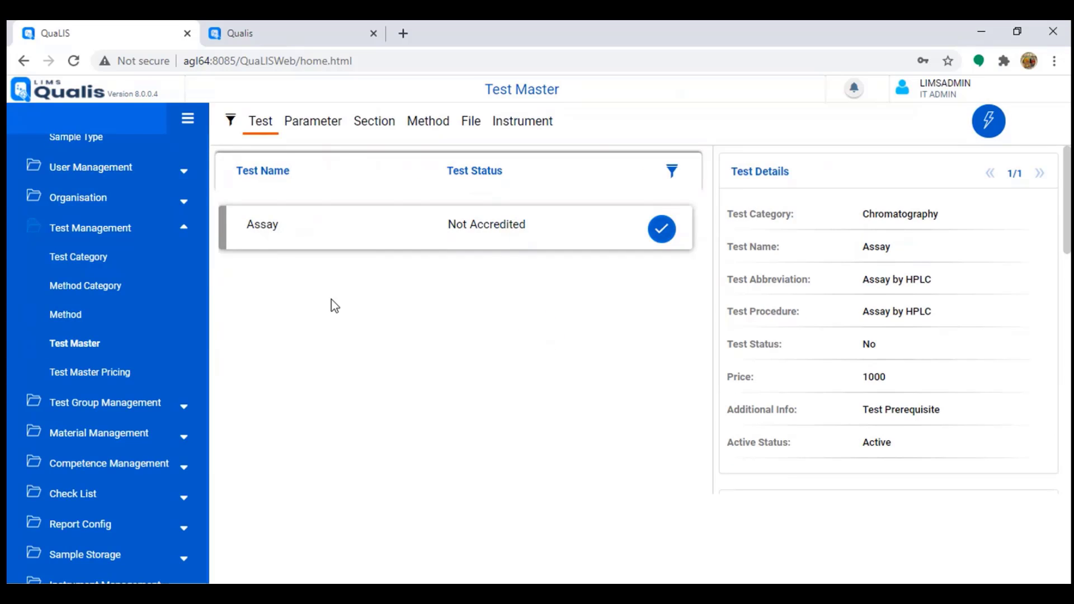
{"action": "left_click", "coordinate": [230, 121]}
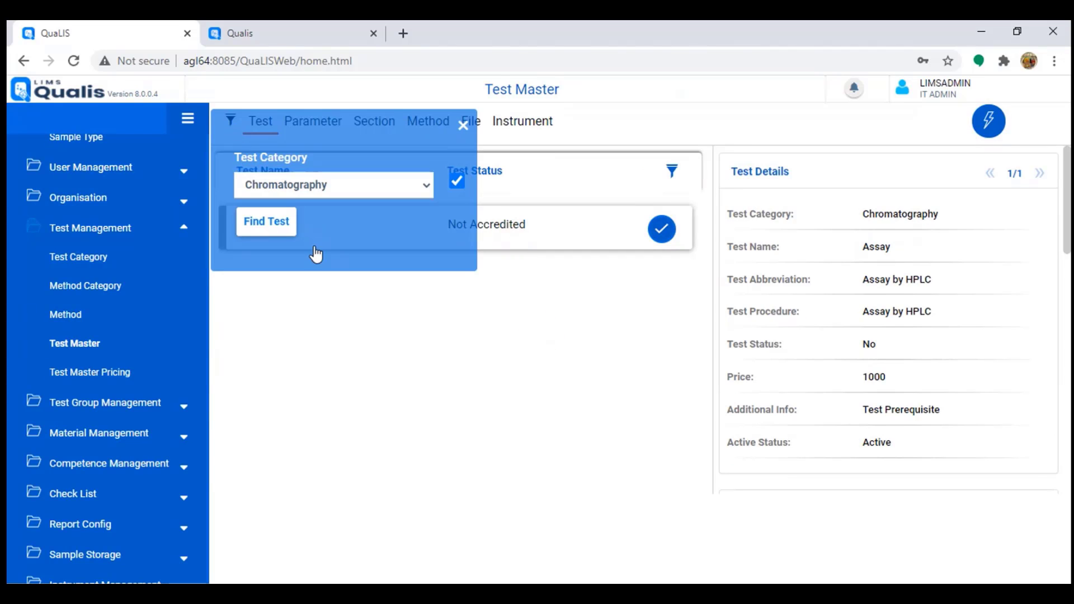
{"action": "left_click", "coordinate": [457, 180]}
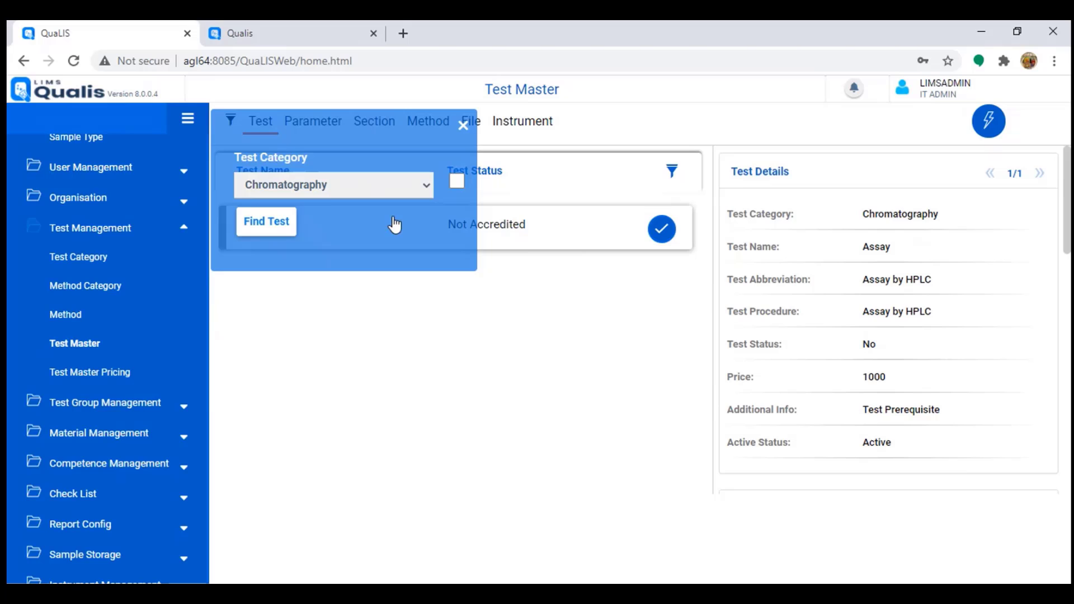
{"action": "left_click", "coordinate": [266, 222]}
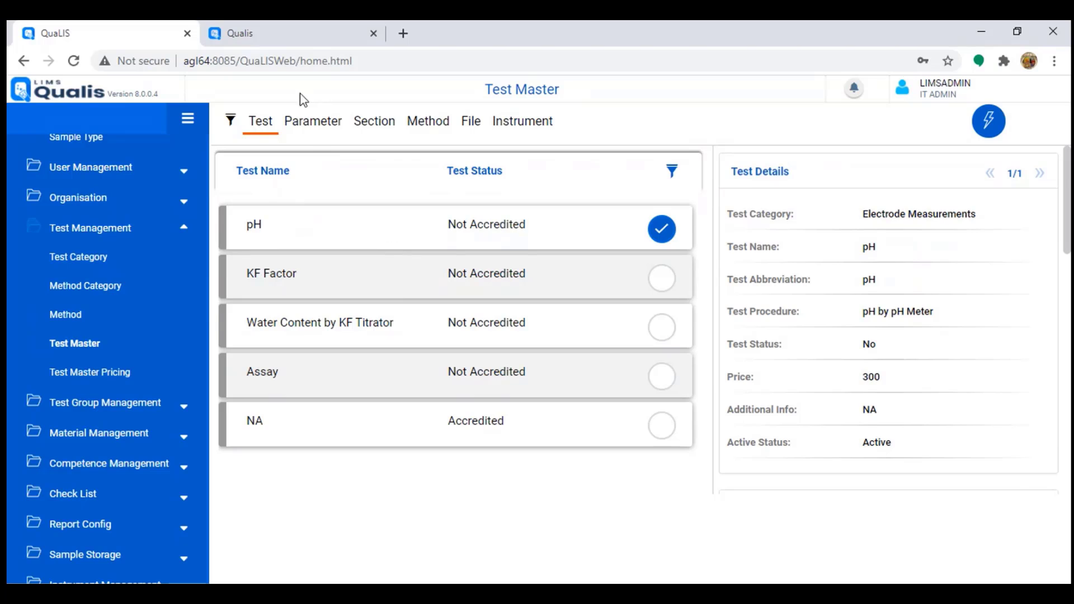
Step: Browse the pH and Assay tests, then view Water Content by KF Titrator's parameters
{"action": "left_click", "coordinate": [314, 126]}
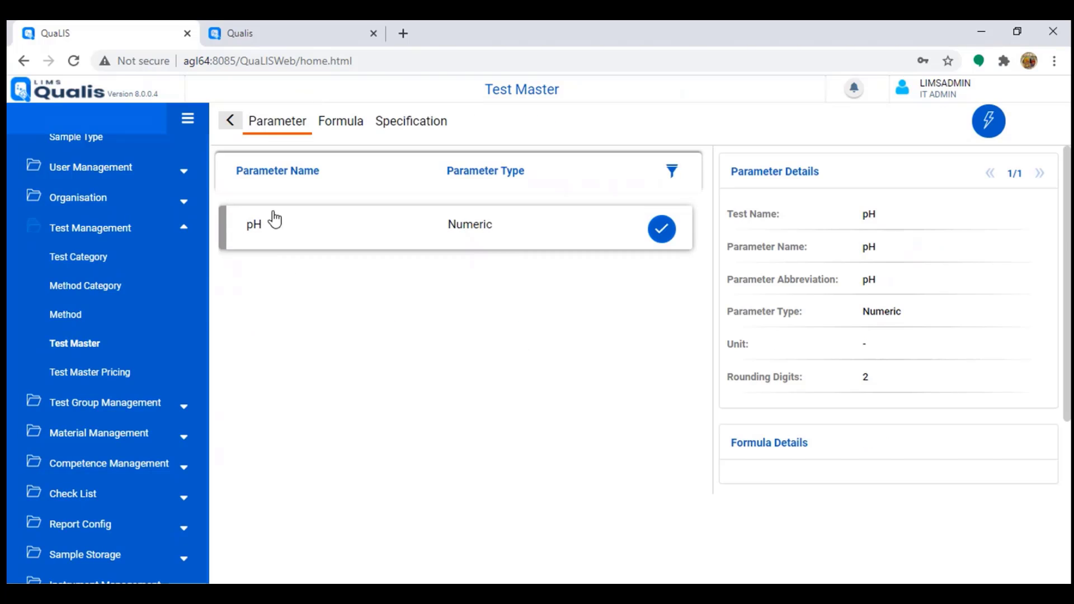
{"action": "left_click", "coordinate": [229, 120]}
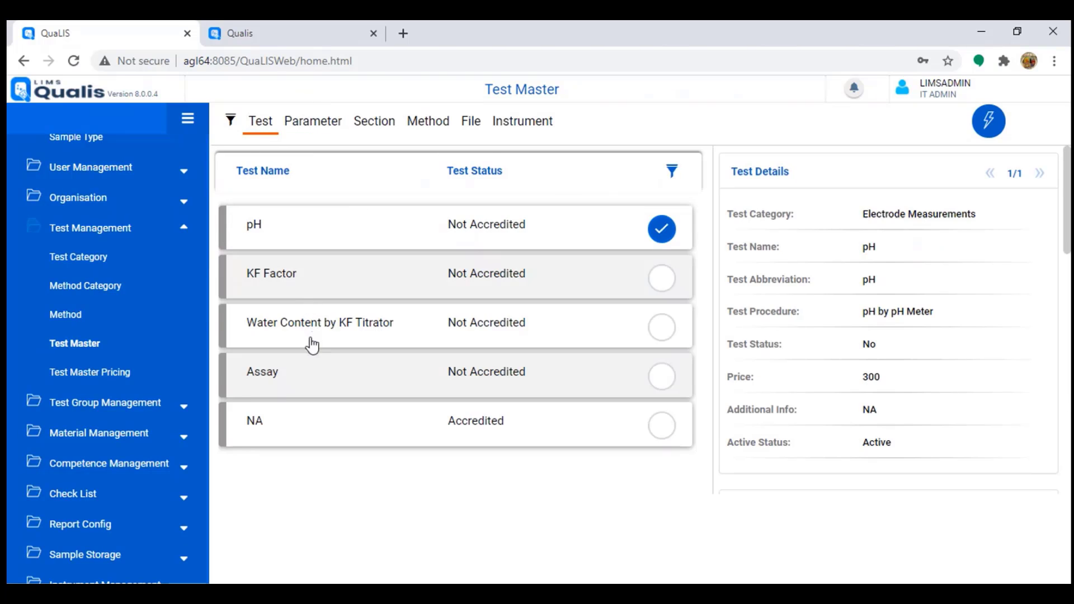
{"action": "left_click", "coordinate": [310, 372]}
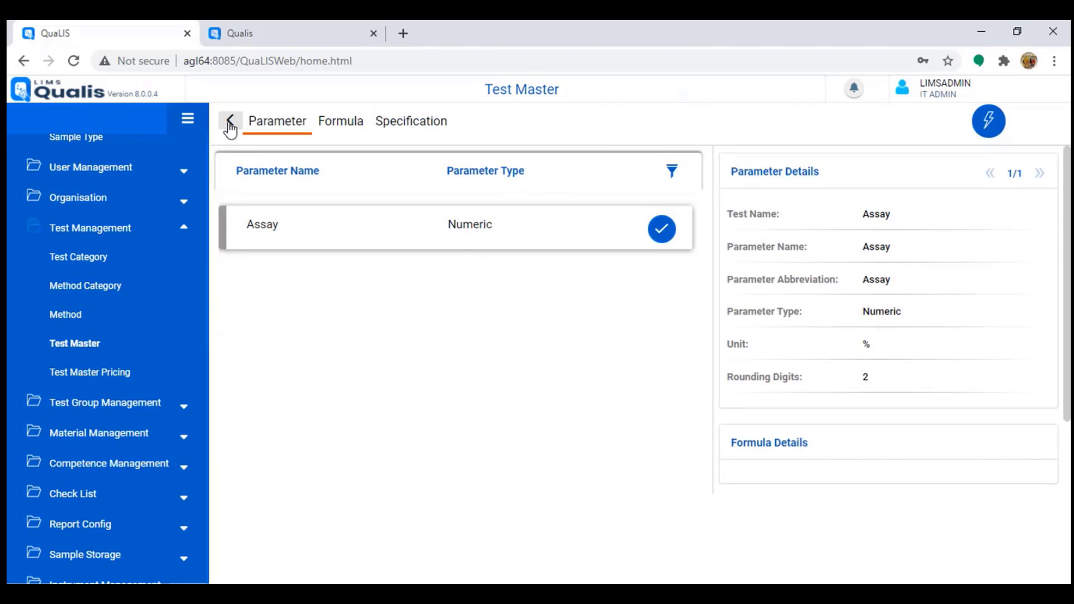
{"action": "left_click", "coordinate": [229, 124]}
{"action": "left_click", "coordinate": [324, 330]}
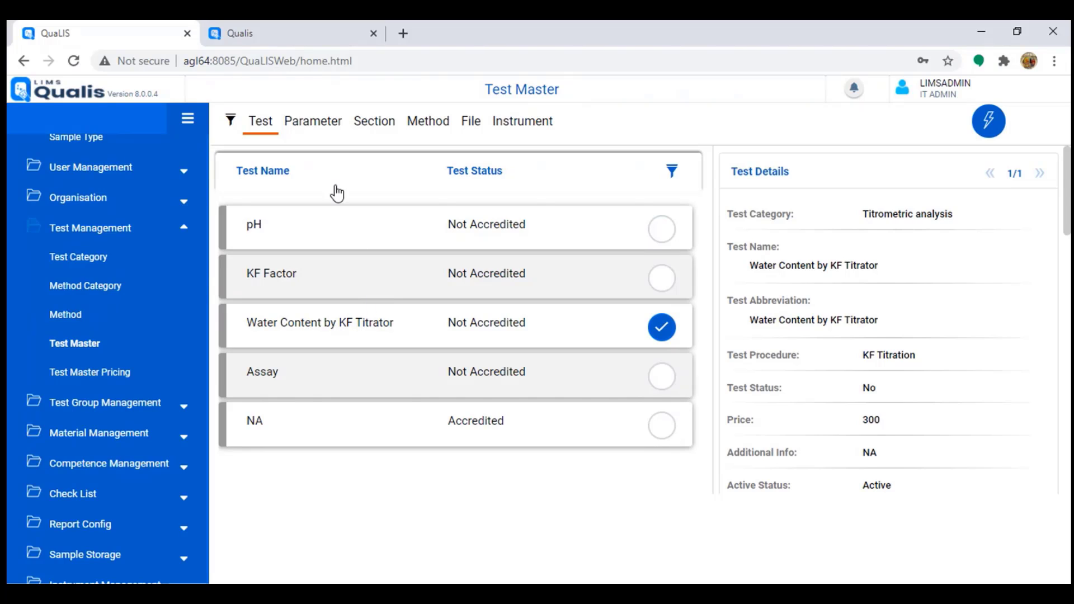
{"action": "left_click", "coordinate": [311, 121]}
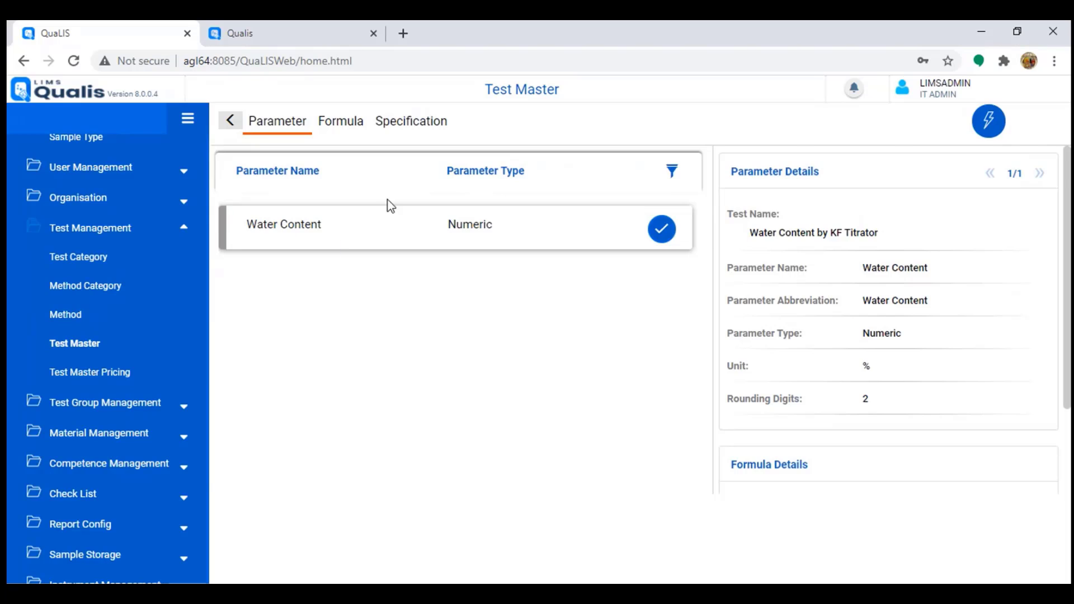
Step: Show the empty Water Content formula list and preview the Operators and Functions options for a new formula
{"action": "left_click", "coordinate": [342, 125]}
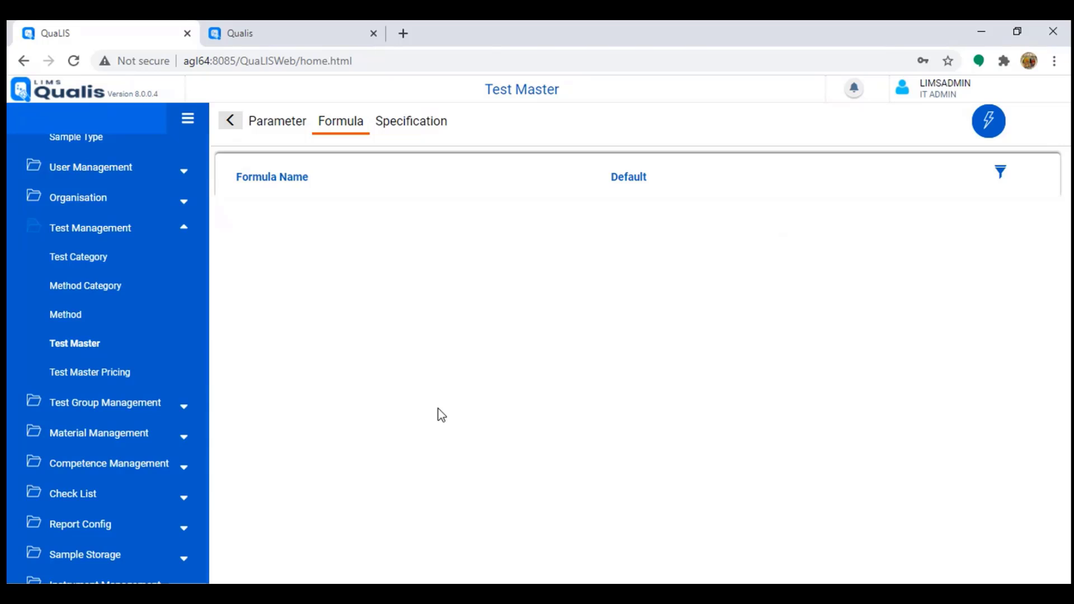
{"action": "left_click", "coordinate": [993, 137]}
{"action": "left_click", "coordinate": [921, 162]}
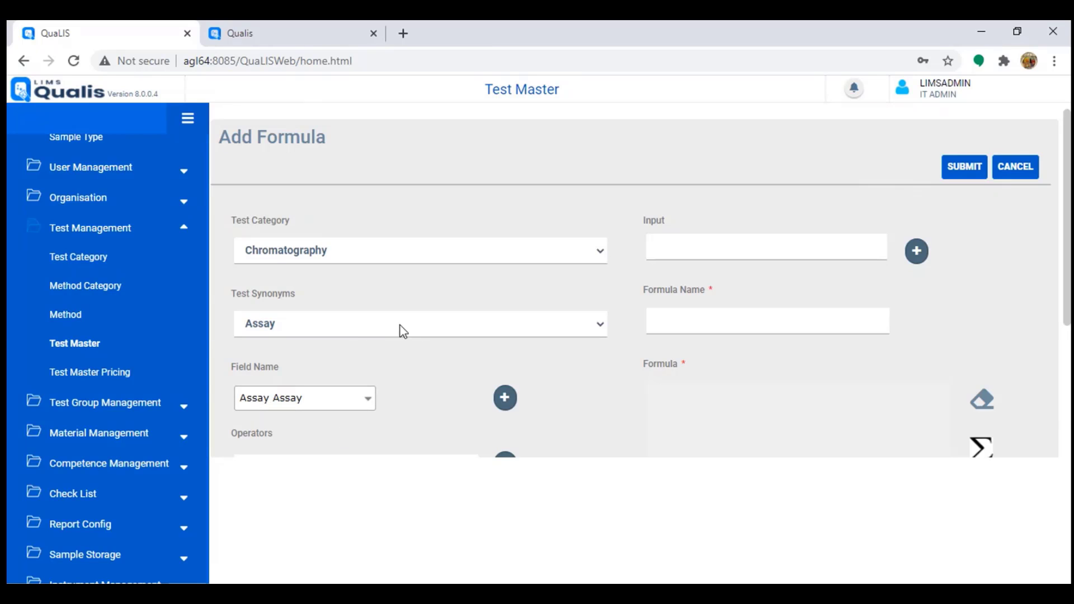
{"action": "scroll", "coordinate": [402, 330], "scroll_direction": "down", "scroll_amount": 3}
{"action": "left_click", "coordinate": [473, 320]}
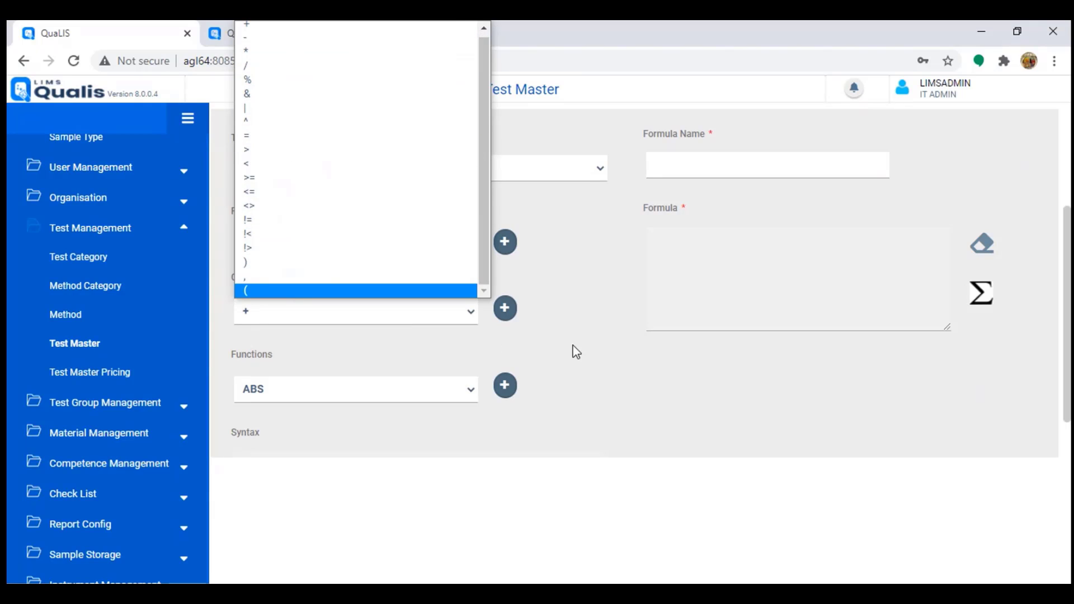
{"action": "left_click", "coordinate": [566, 293]}
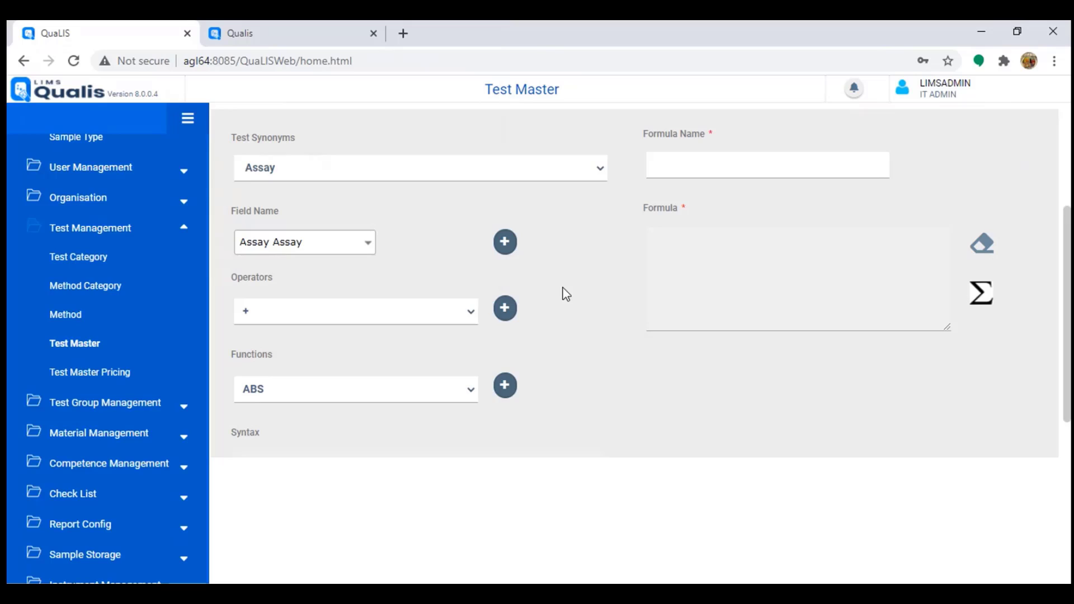
{"action": "left_click", "coordinate": [474, 393]}
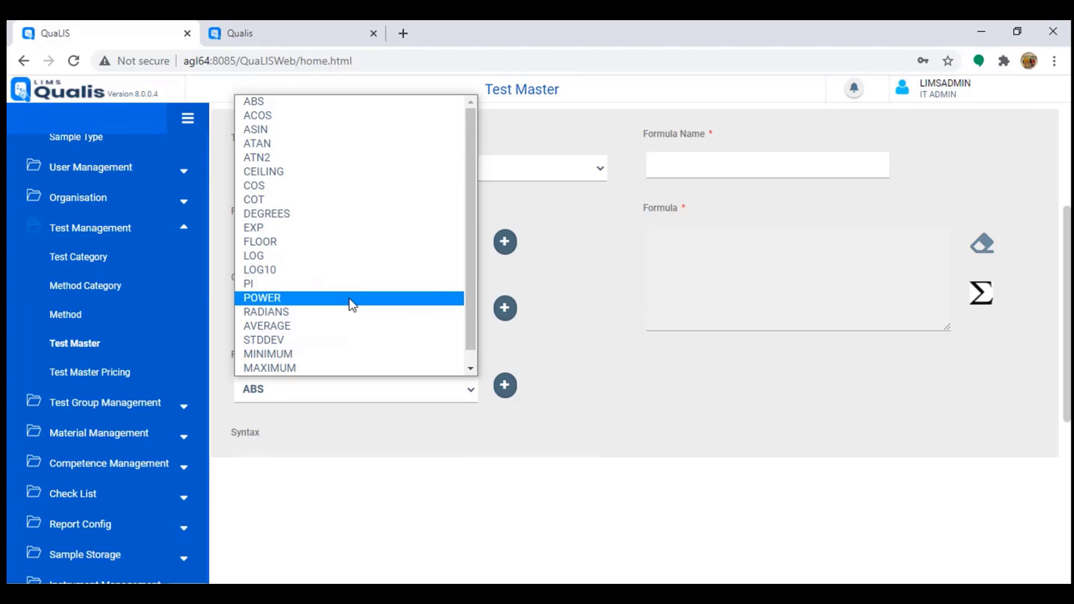
{"action": "left_click", "coordinate": [476, 455]}
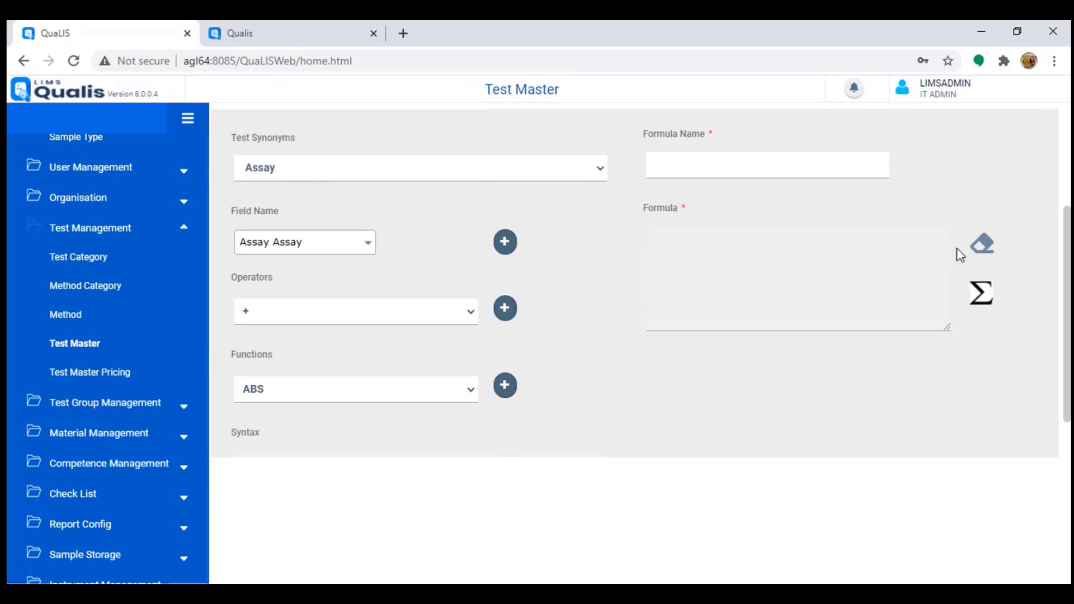
{"action": "scroll", "coordinate": [959, 252], "scroll_direction": "up", "scroll_amount": 3}
Step: Discard the new formula and reopen the Water Content by KF Titrator parameter list
{"action": "left_click", "coordinate": [1016, 178]}
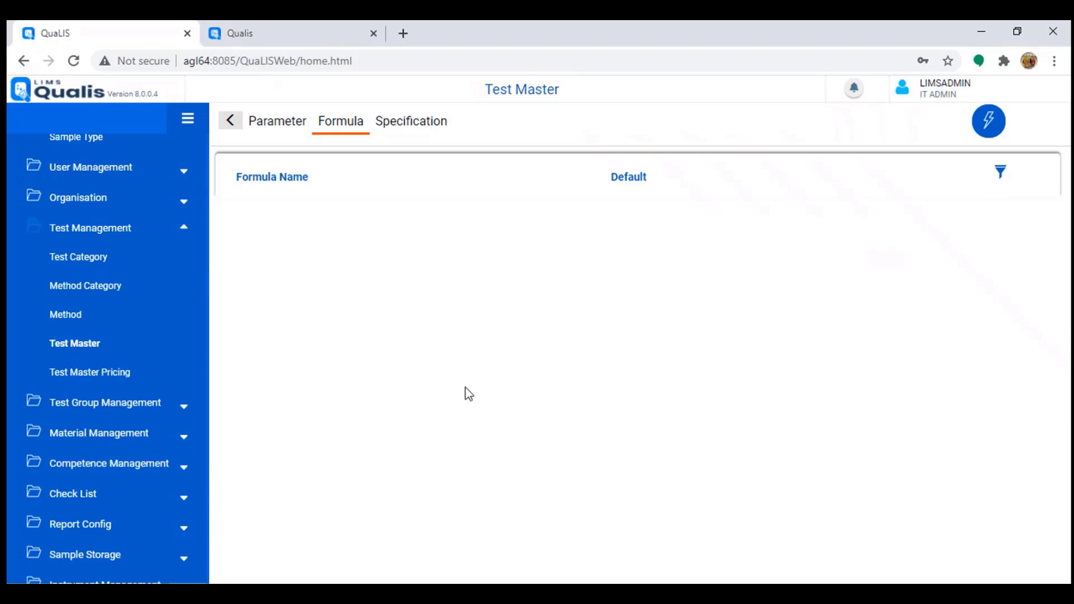
{"action": "left_click", "coordinate": [231, 124]}
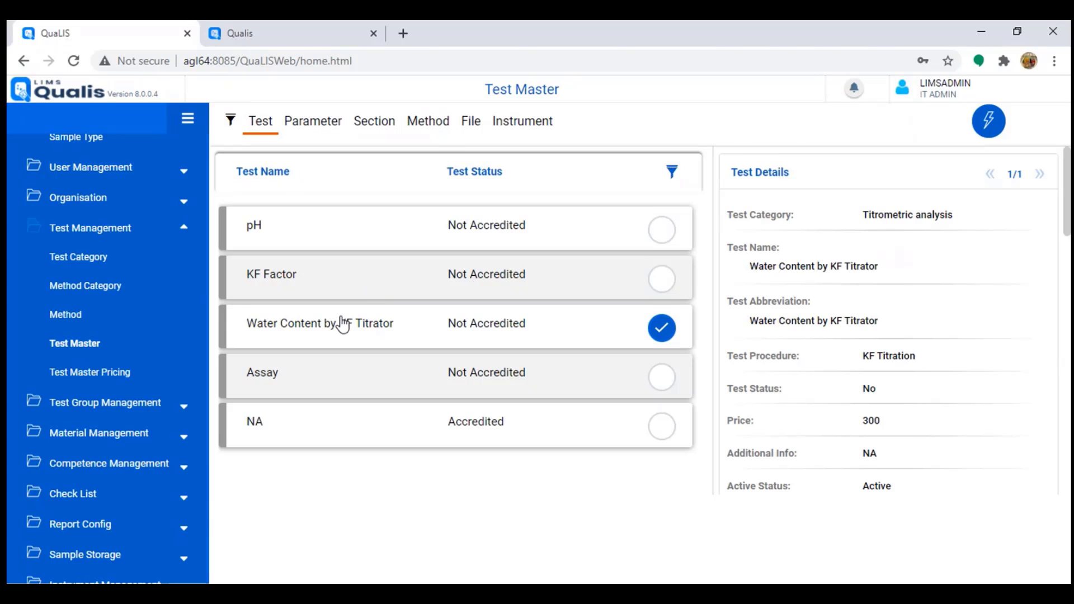
{"action": "left_click", "coordinate": [319, 126]}
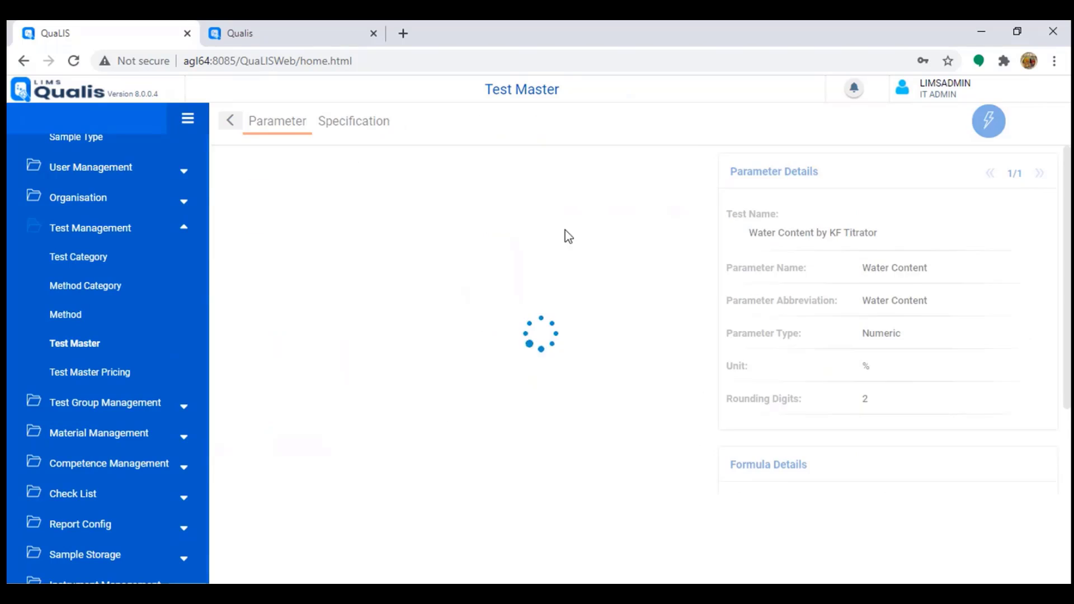
Step: Preview the Parameter Type options for a new parameter, then cancel and return to the test list
{"action": "left_click", "coordinate": [988, 121]}
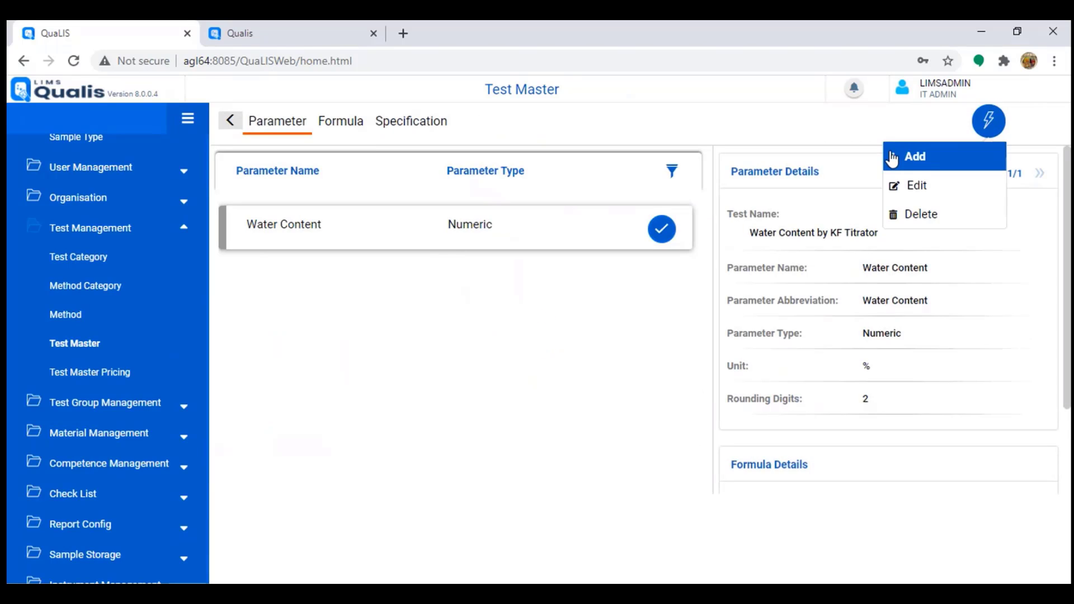
{"action": "left_click", "coordinate": [920, 160]}
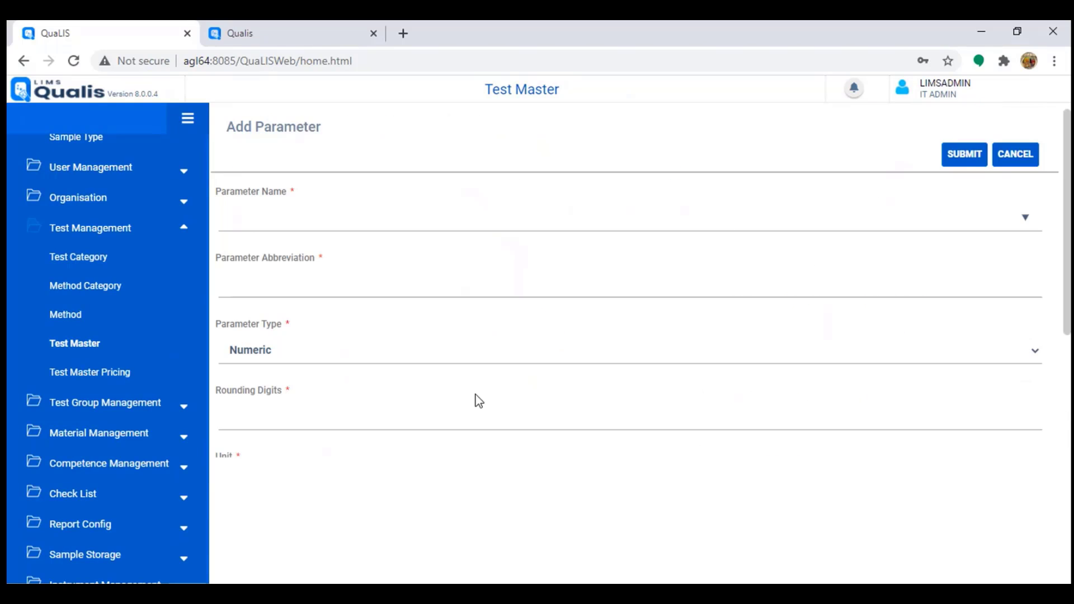
{"action": "left_click", "coordinate": [651, 361]}
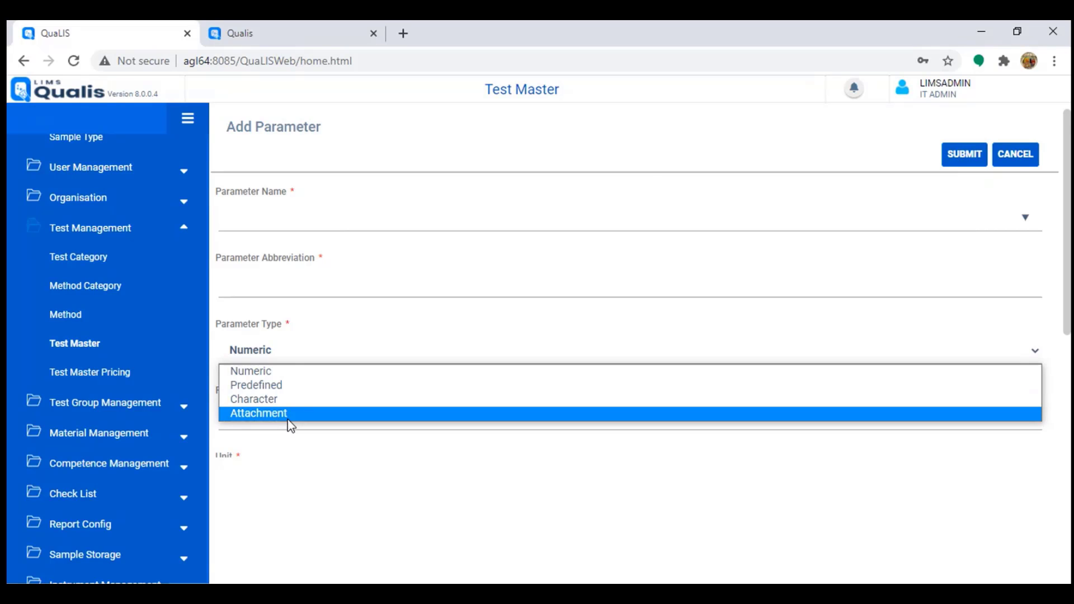
{"action": "left_click", "coordinate": [1009, 152]}
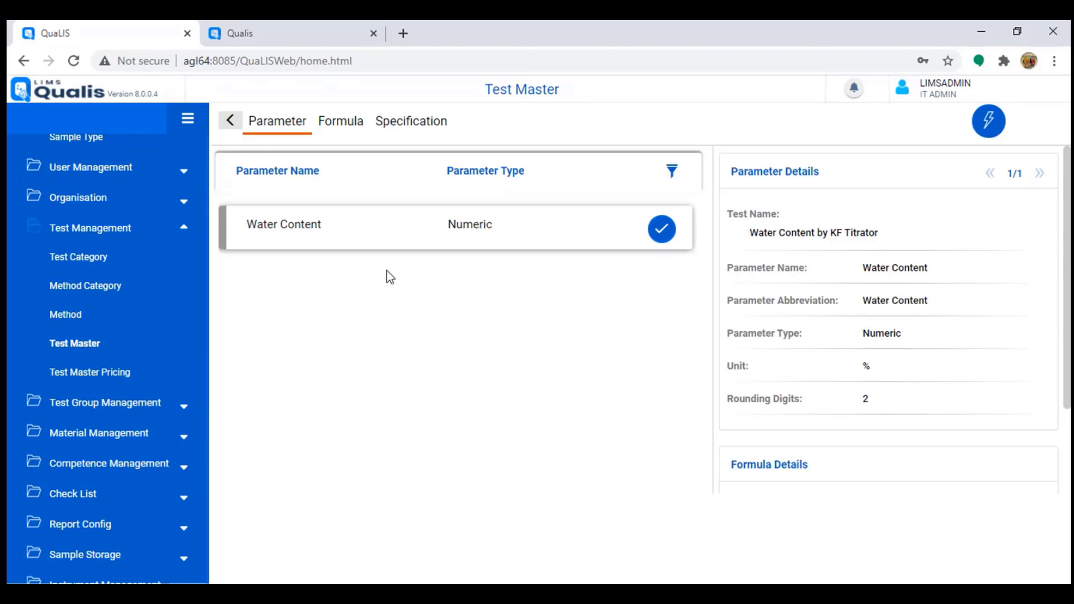
{"action": "left_click", "coordinate": [229, 120]}
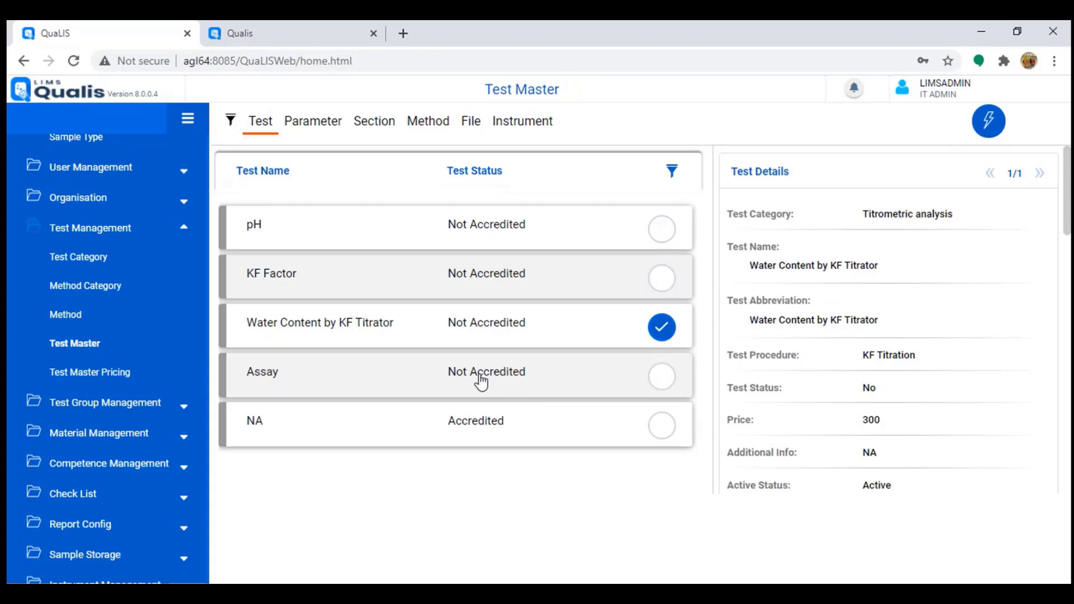
Step: Check method codes KF-WC-01 and AT-ASY-LC-01, then list the Chromatography tests in Test Master
{"action": "left_click", "coordinate": [66, 317]}
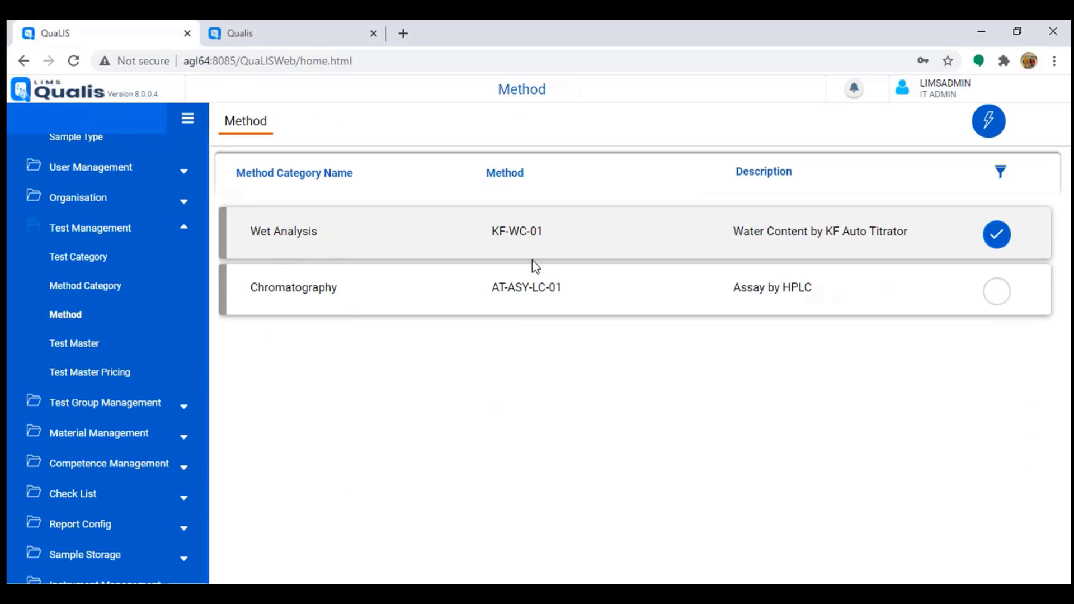
{"action": "left_click_drag", "start_coordinate": [493, 233], "coordinate": [544, 242]}
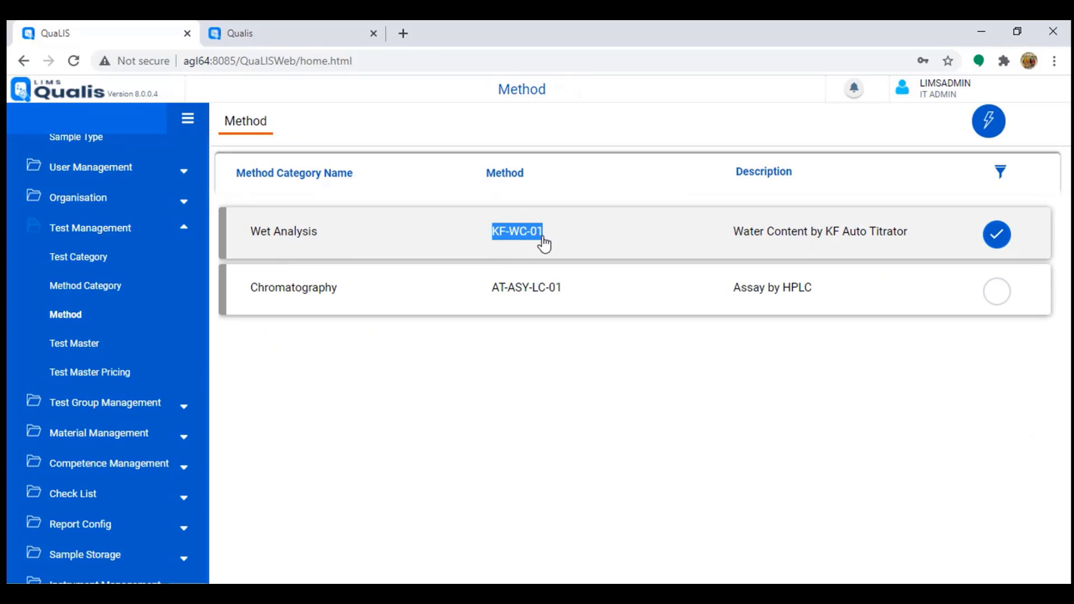
{"action": "left_click_drag", "start_coordinate": [496, 295], "coordinate": [564, 301]}
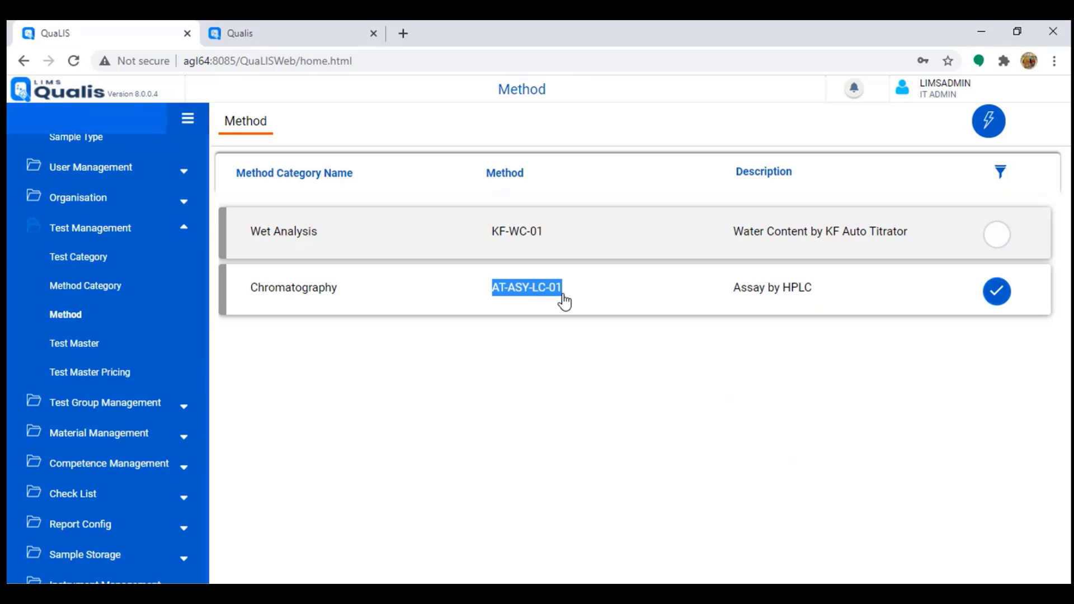
{"action": "left_click", "coordinate": [80, 347]}
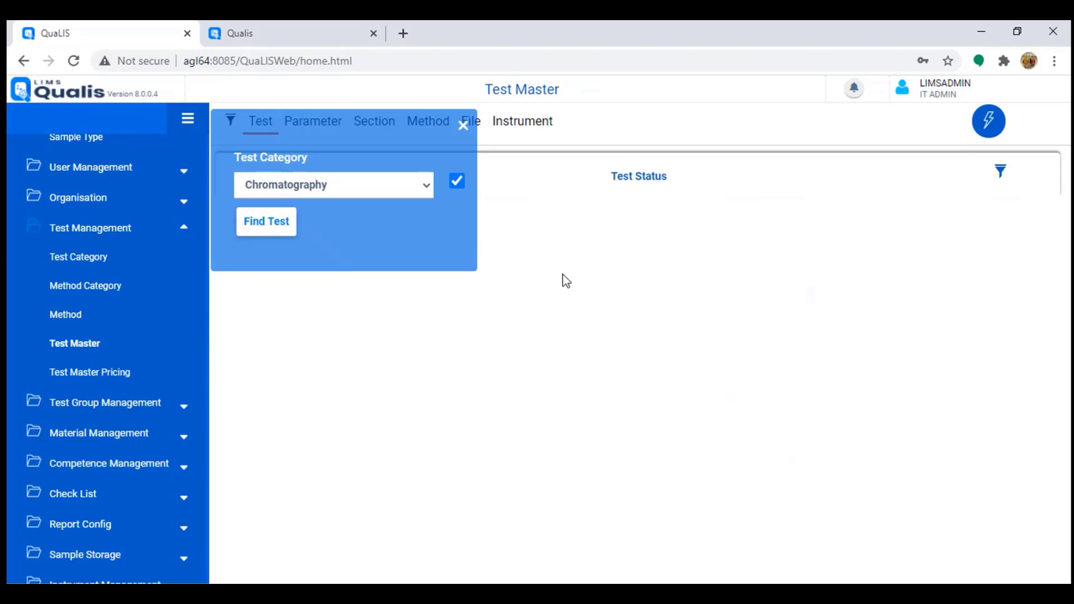
{"action": "left_click", "coordinate": [285, 232]}
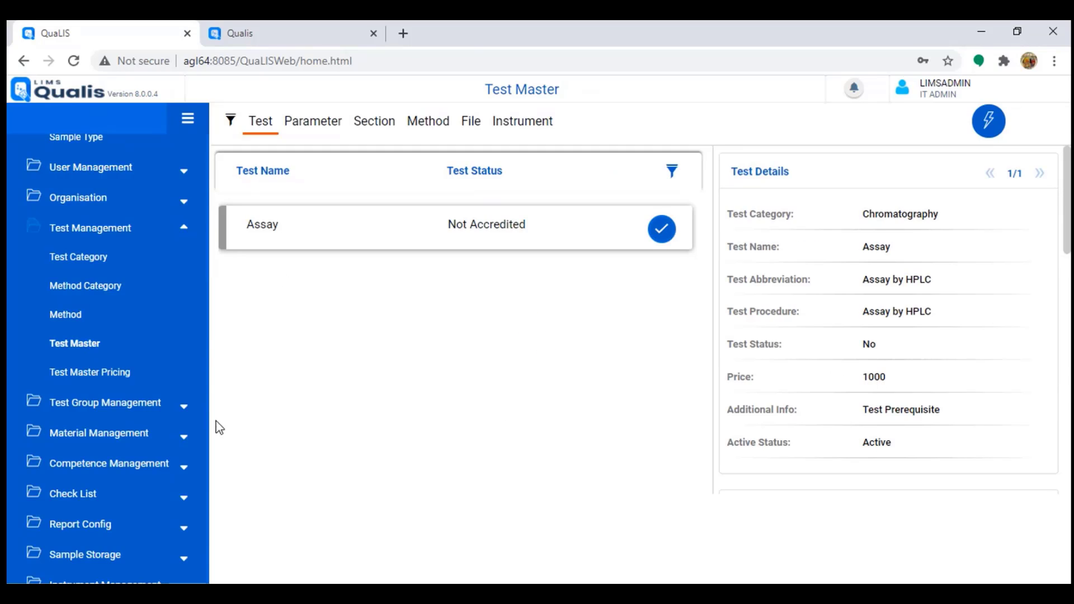
Step: Review each test's price on the Test Pricelist tab of Test Pricing
{"action": "left_click", "coordinate": [84, 374]}
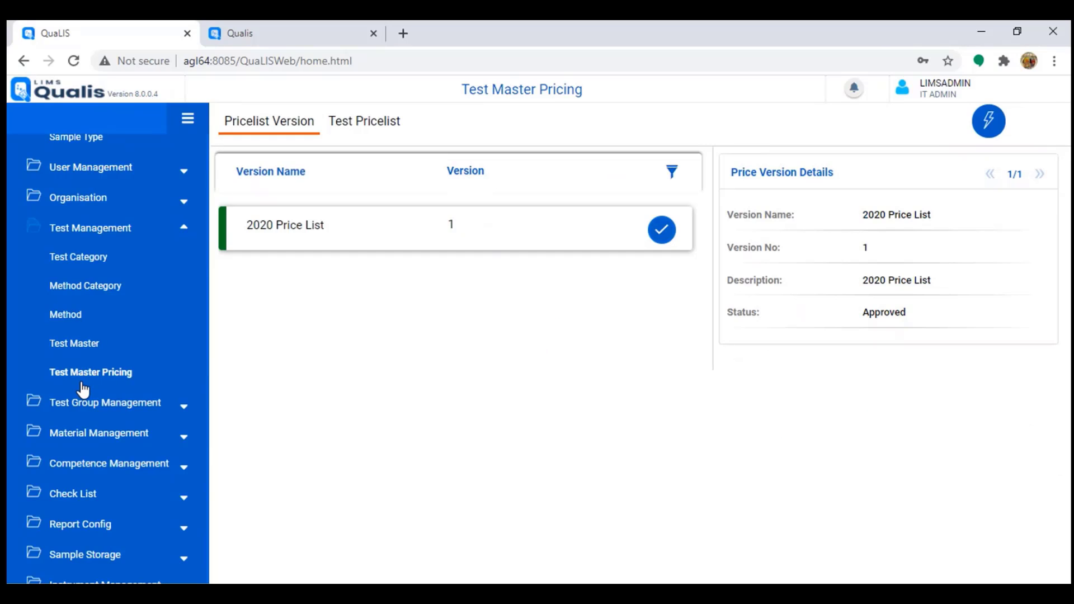
{"action": "left_click", "coordinate": [384, 125]}
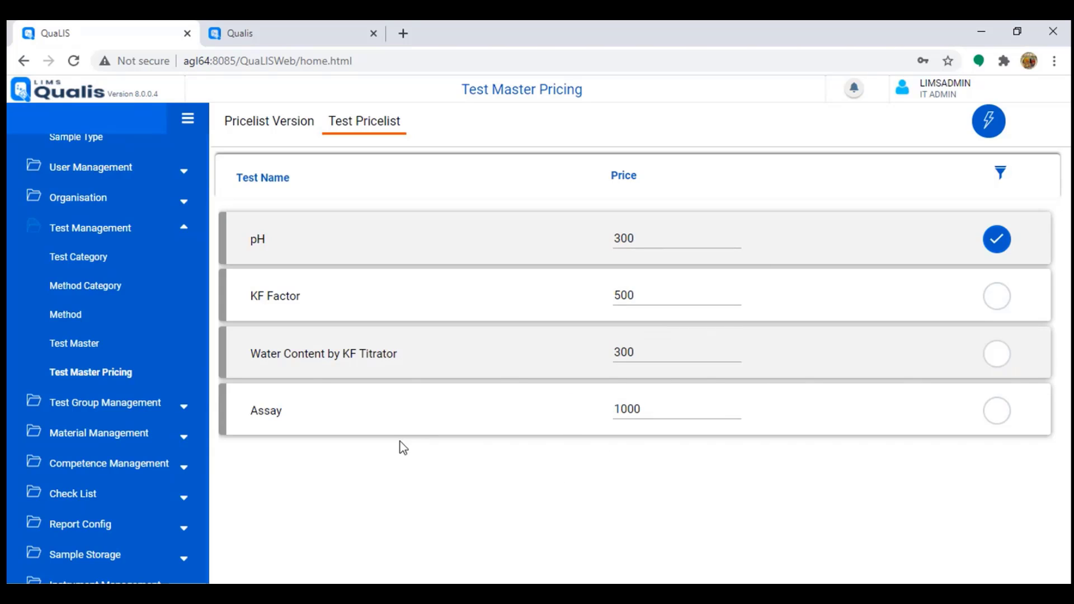
{"action": "left_click", "coordinate": [258, 130]}
Step: Reselect the 2020 Price List version and view its available actions
{"action": "left_click_drag", "start_coordinate": [253, 233], "coordinate": [329, 231]}
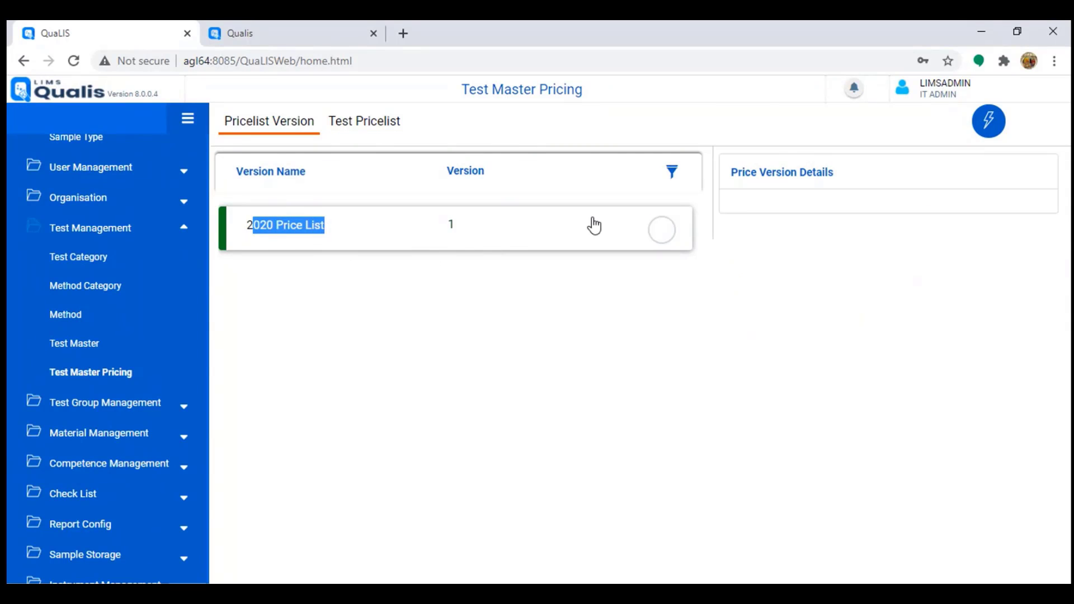
{"action": "left_click", "coordinate": [675, 240]}
{"action": "left_click", "coordinate": [675, 239]}
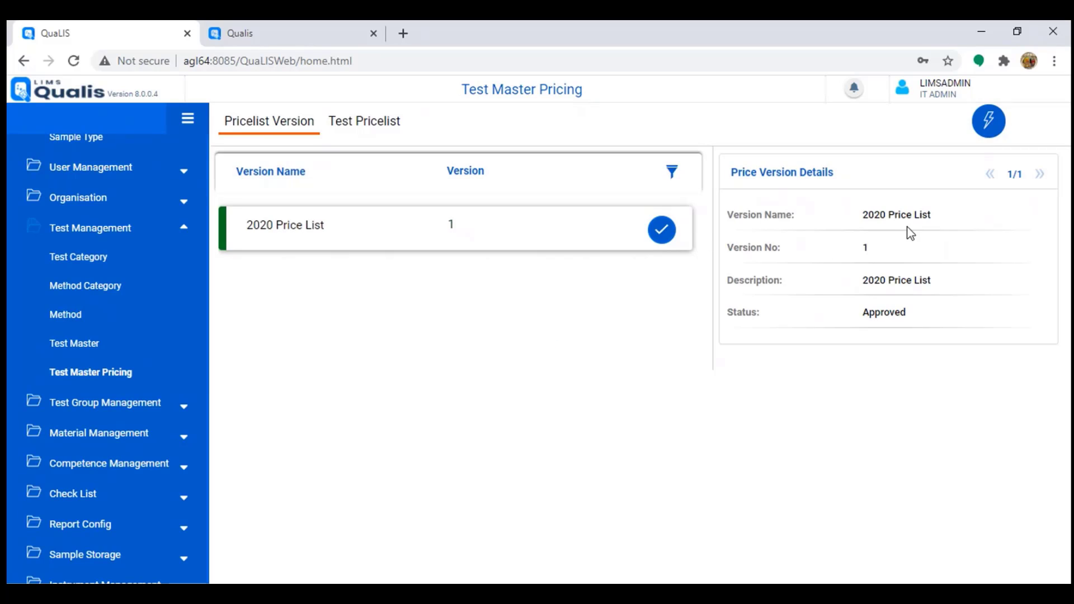
{"action": "left_click", "coordinate": [988, 121]}
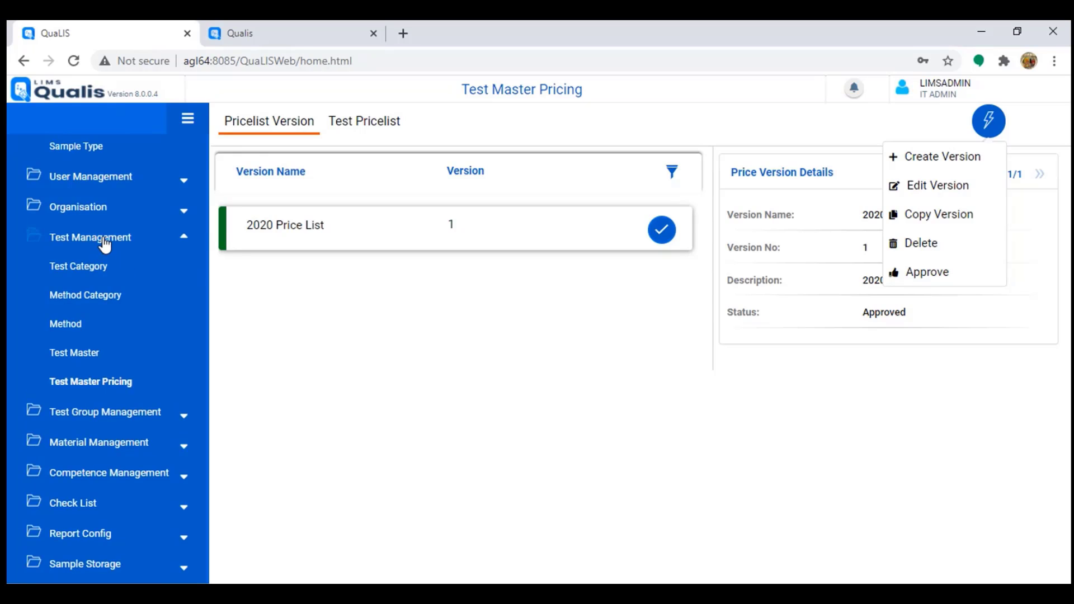
{"action": "scroll", "coordinate": [95, 246], "scroll_direction": "up", "scroll_amount": 3}
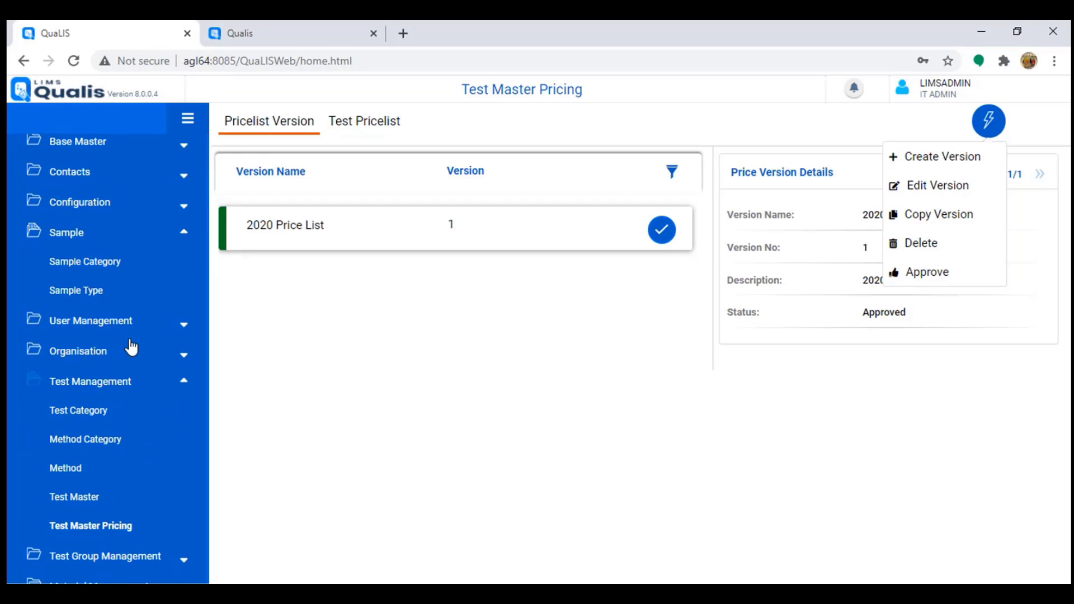
{"action": "scroll", "coordinate": [129, 345], "scroll_direction": "down", "scroll_amount": 3}
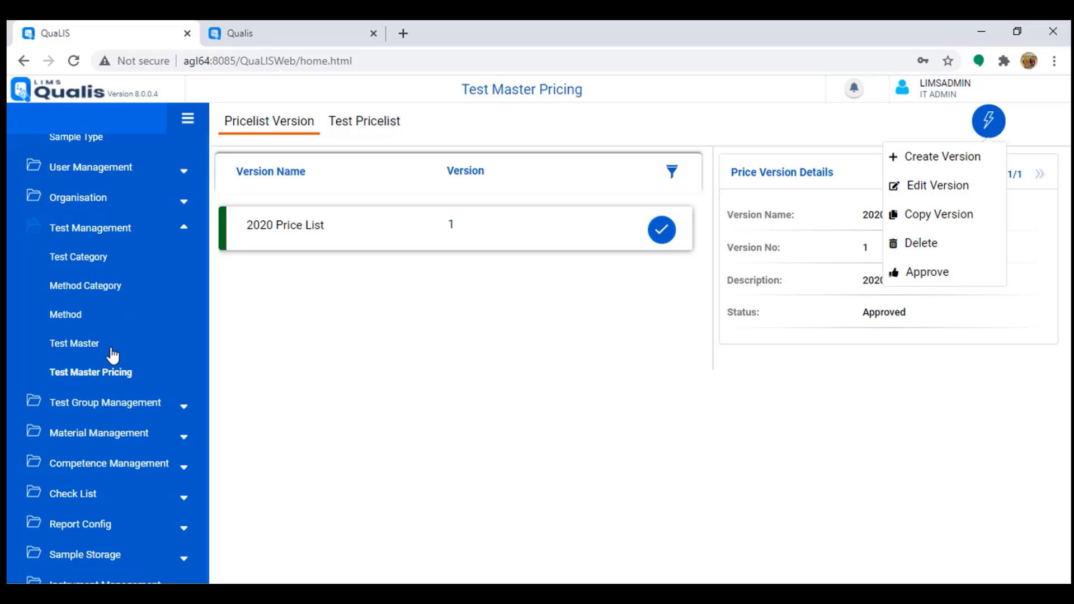
{"action": "left_click", "coordinate": [114, 405]}
Step: Search Test Group specifications with Sample Category set to Pharmaceutical
{"action": "left_click", "coordinate": [71, 435]}
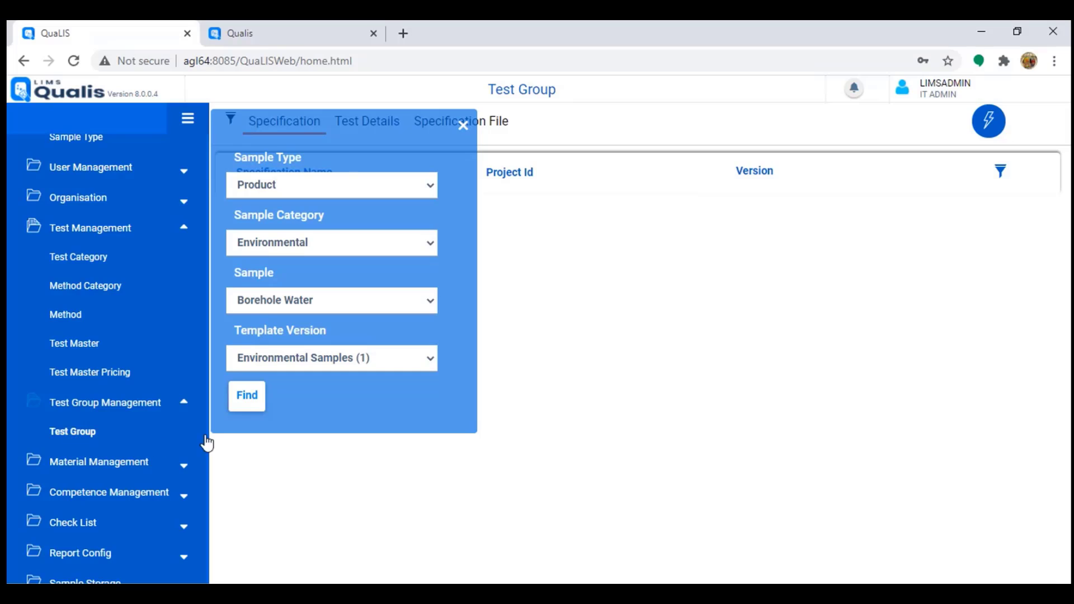
{"action": "left_click", "coordinate": [249, 396]}
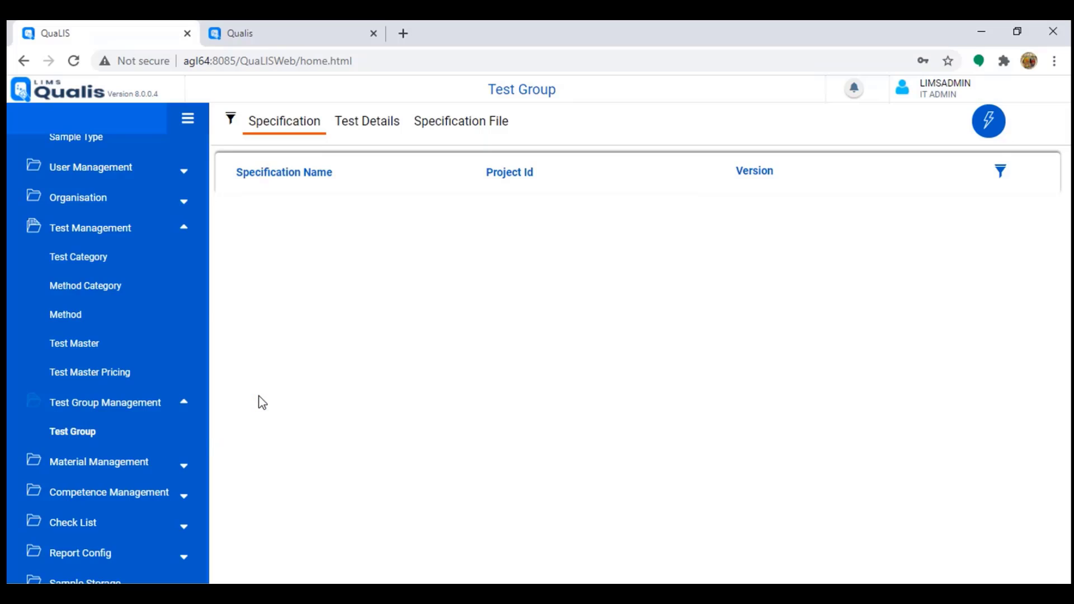
{"action": "left_click", "coordinate": [232, 122]}
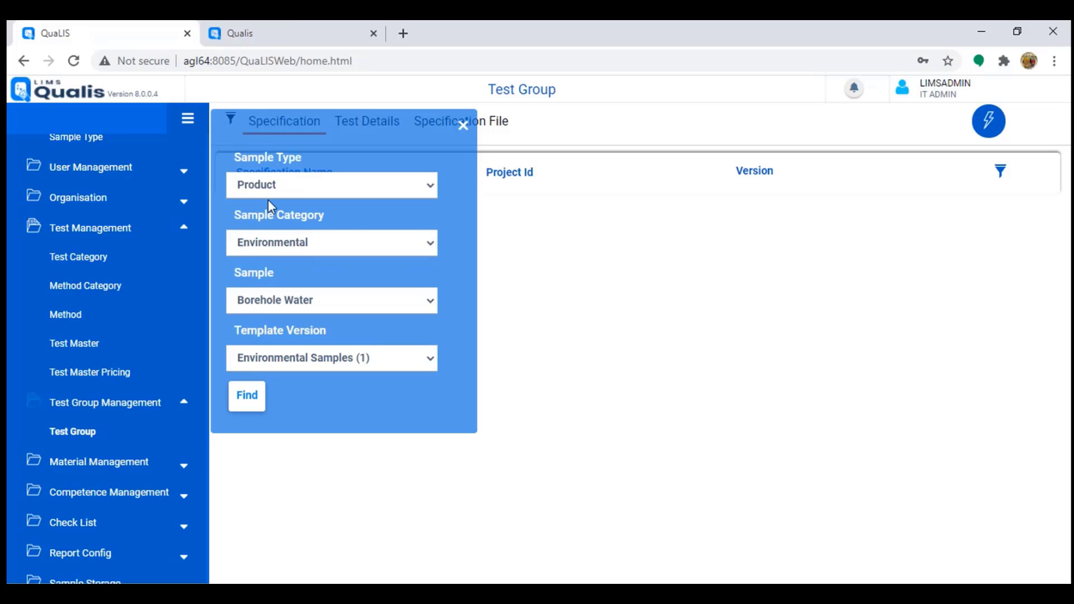
{"action": "left_click", "coordinate": [351, 245]}
{"action": "left_click", "coordinate": [291, 290]}
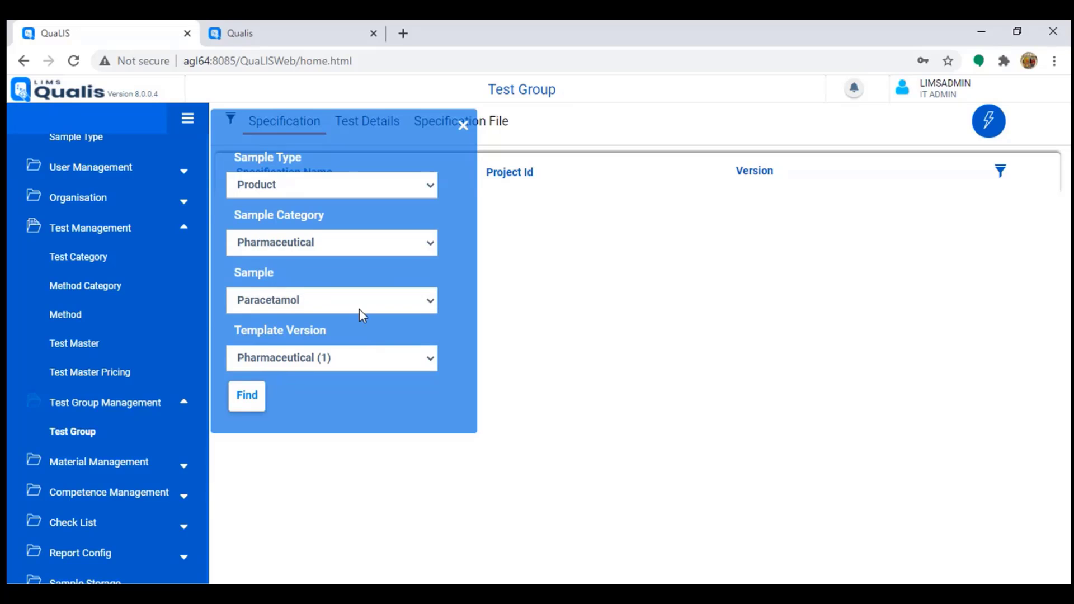
{"action": "left_click", "coordinate": [244, 400]}
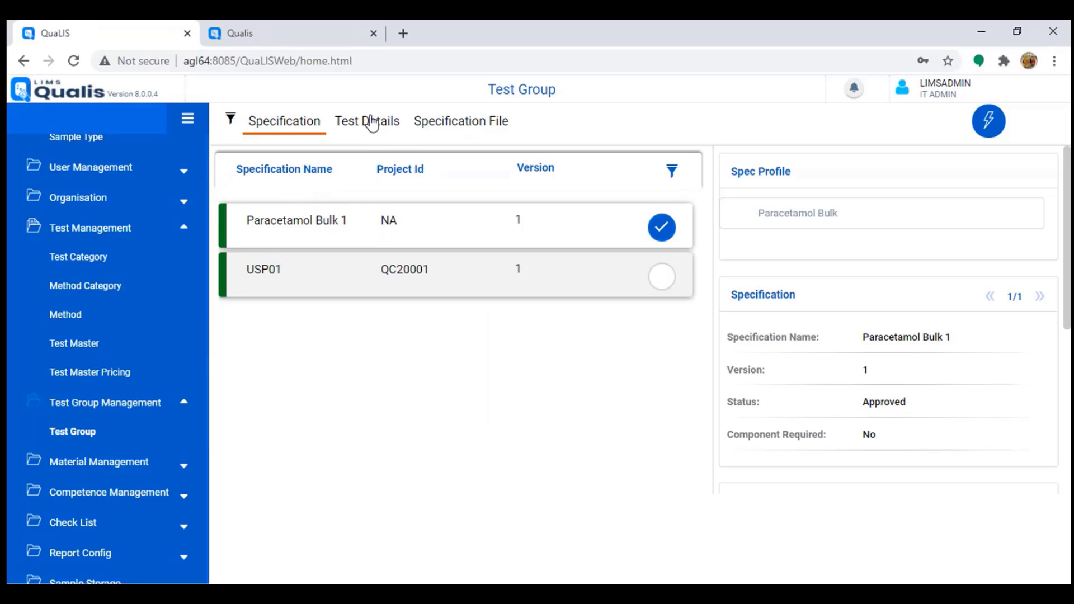
Step: Inspect Paracetamol Bulk 1's Assay parameter limits, including Max B of 98, then return to the list
{"action": "left_click", "coordinate": [305, 238]}
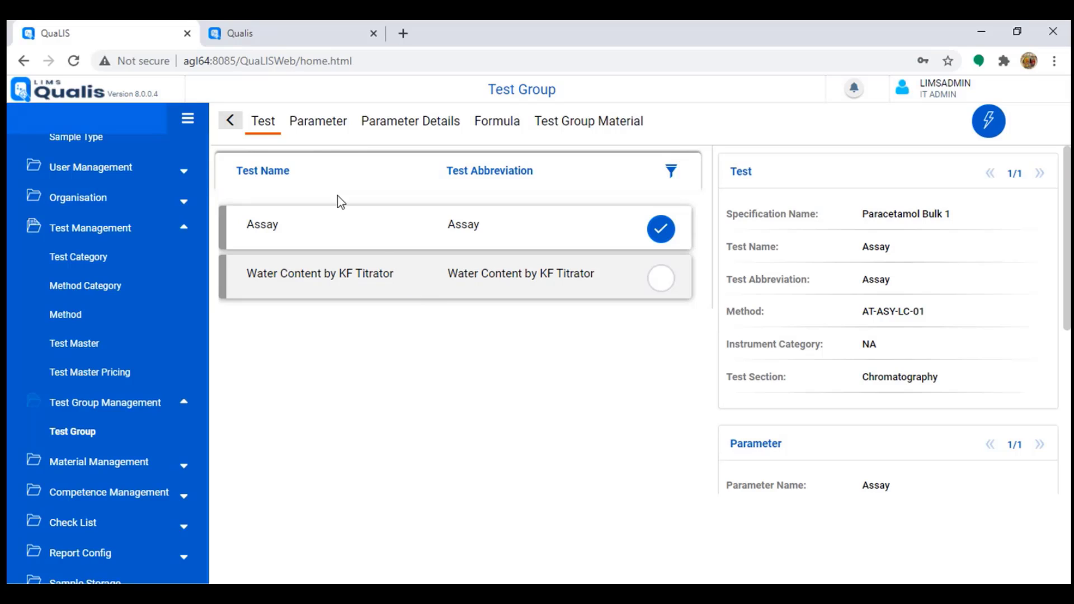
{"action": "left_click", "coordinate": [316, 129]}
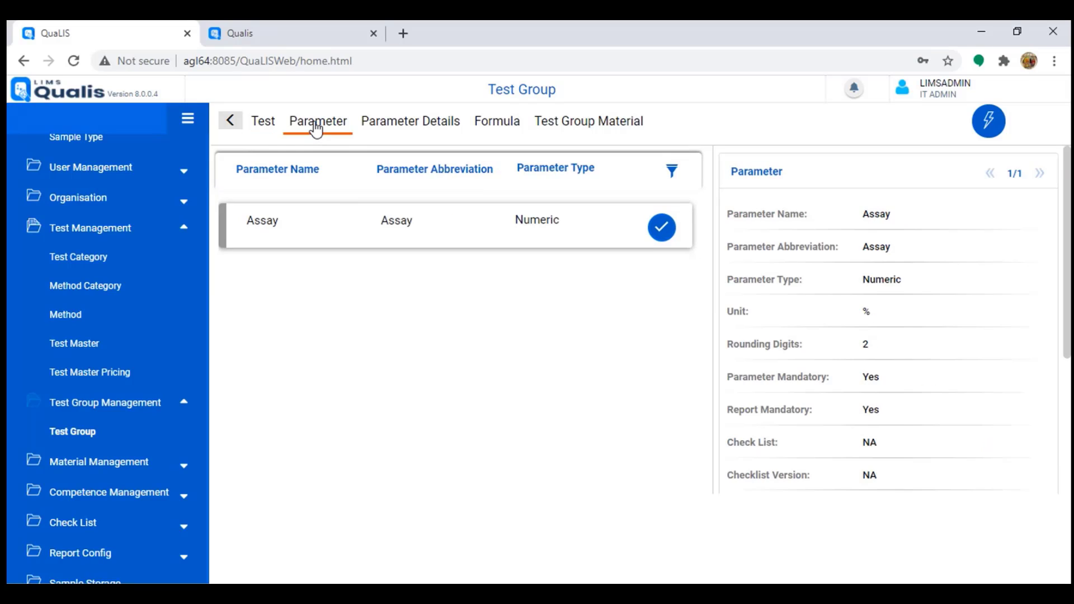
{"action": "left_click", "coordinate": [410, 124]}
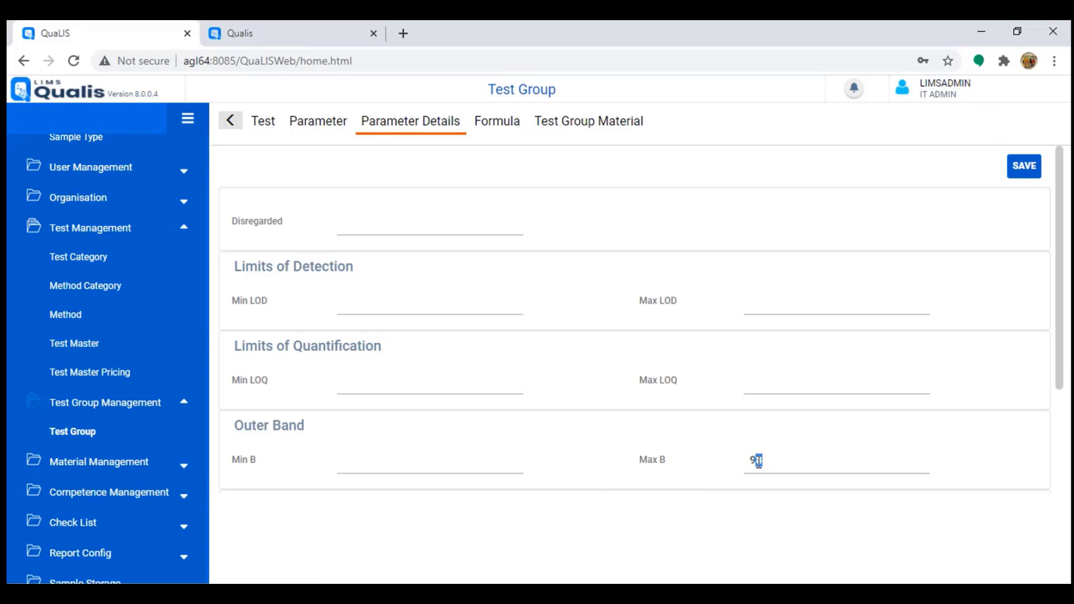
{"action": "left_click_drag", "start_coordinate": [758, 462], "coordinate": [751, 462]}
{"action": "left_click", "coordinate": [231, 121]}
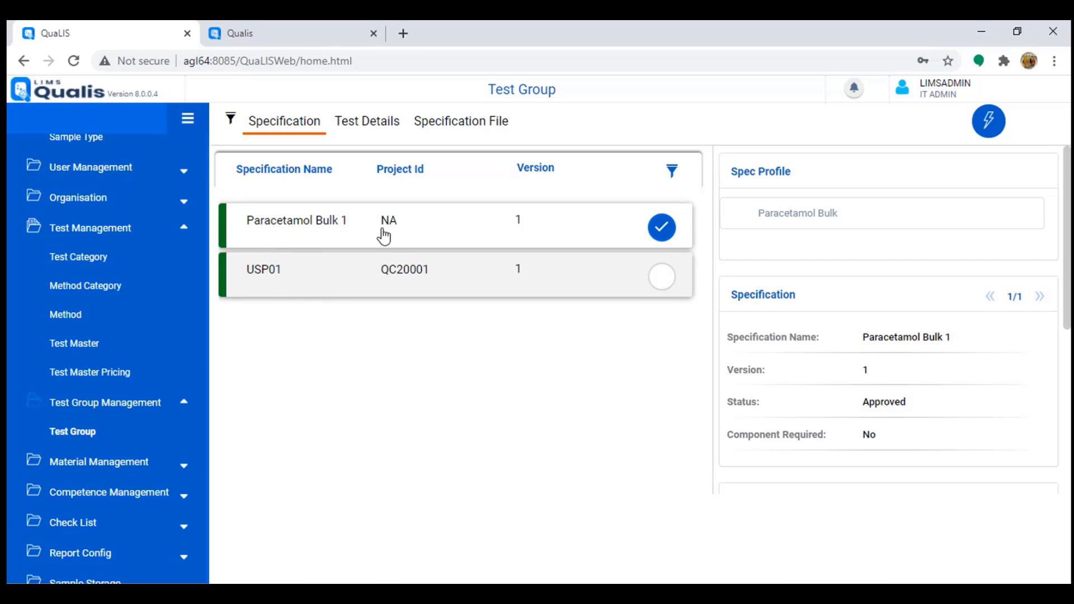
Step: View USP01's details, then recheck Paracetamol Bulk 1's Assay parameter limits
{"action": "left_click", "coordinate": [603, 282]}
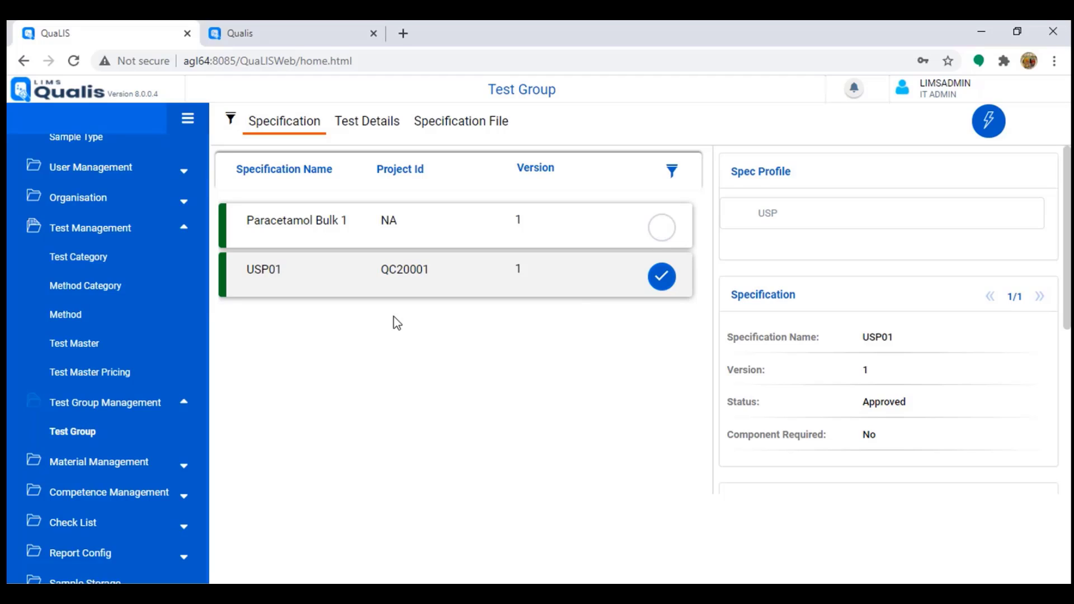
{"action": "left_click", "coordinate": [359, 228]}
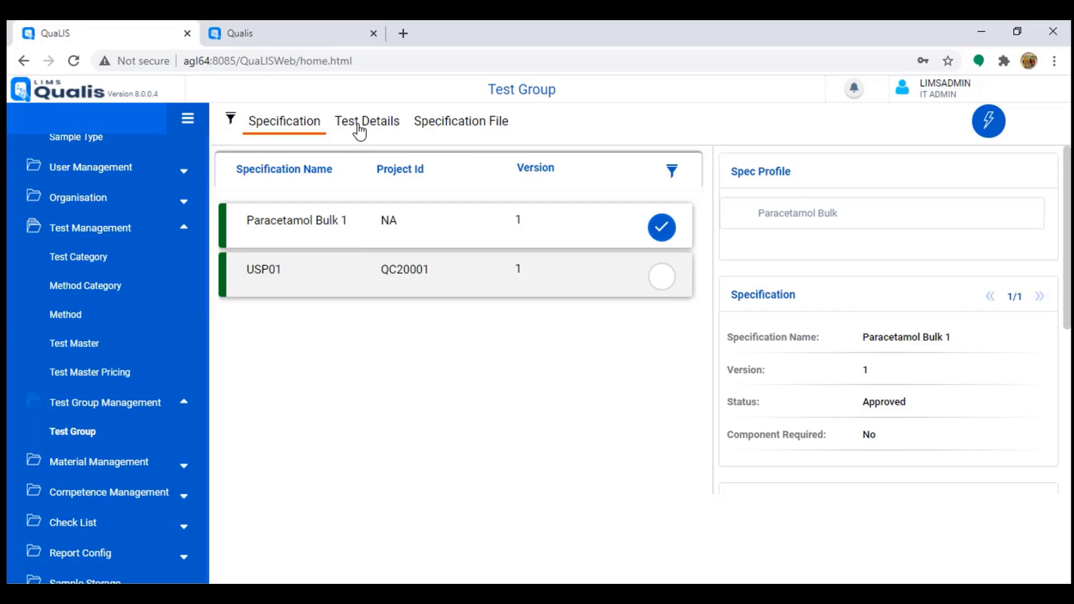
{"action": "left_click", "coordinate": [358, 130]}
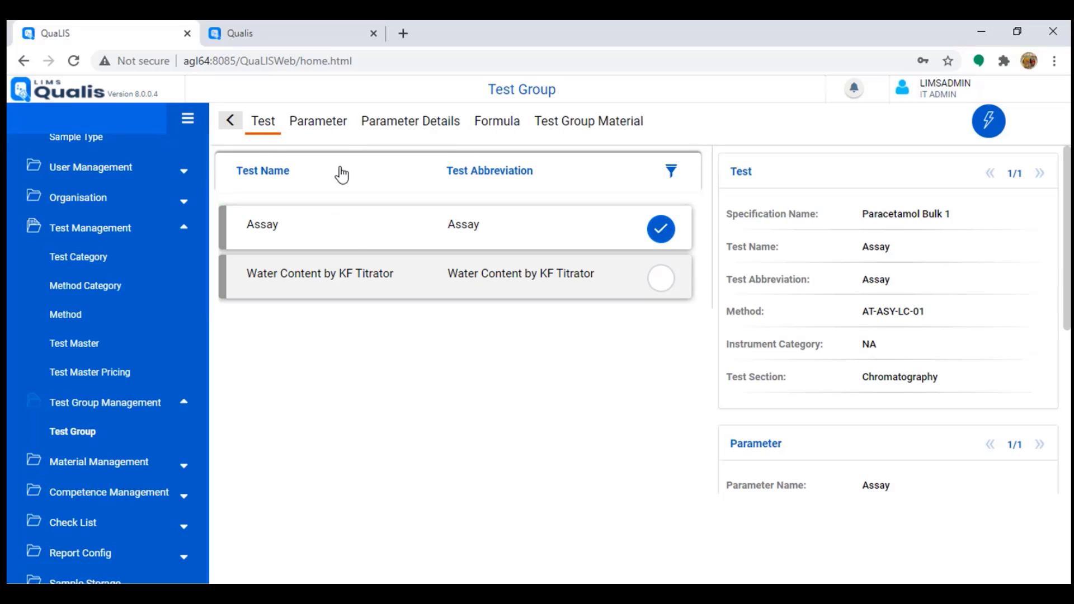
{"action": "left_click", "coordinate": [338, 123]}
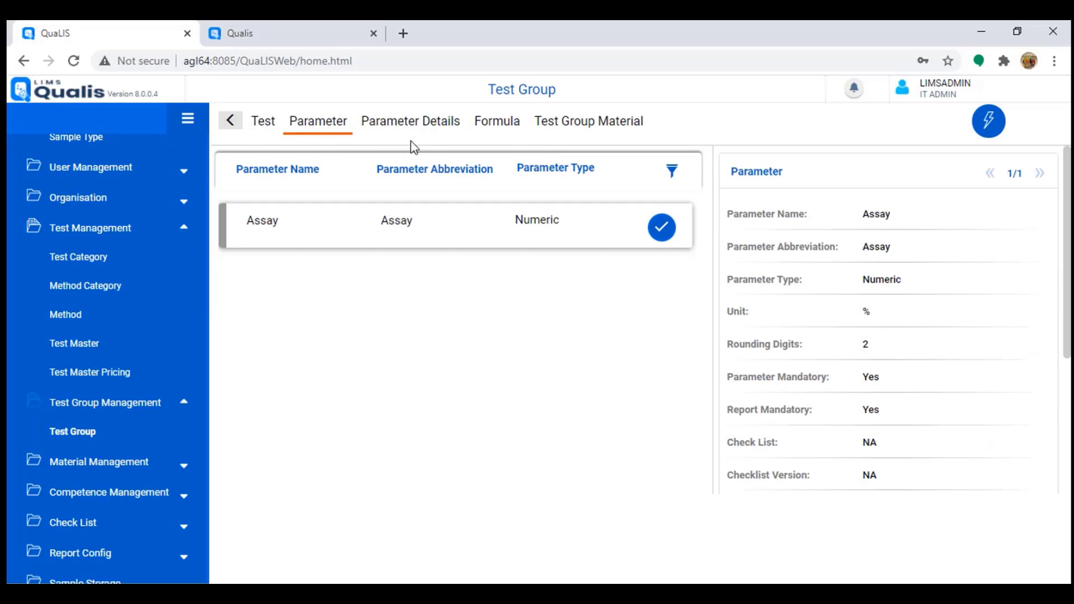
{"action": "left_click", "coordinate": [433, 124]}
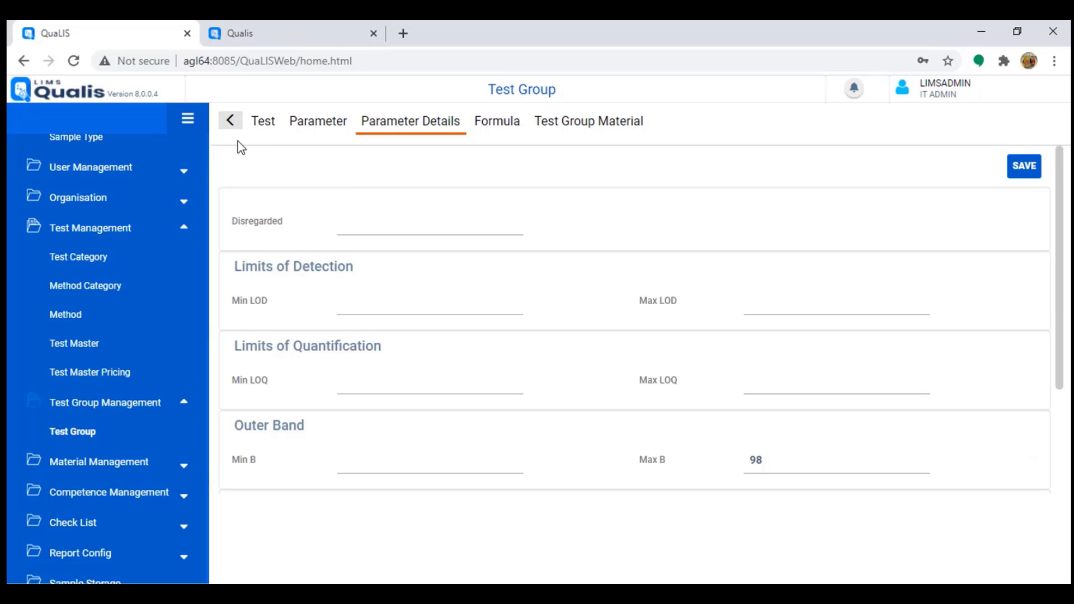
{"action": "left_click", "coordinate": [230, 120]}
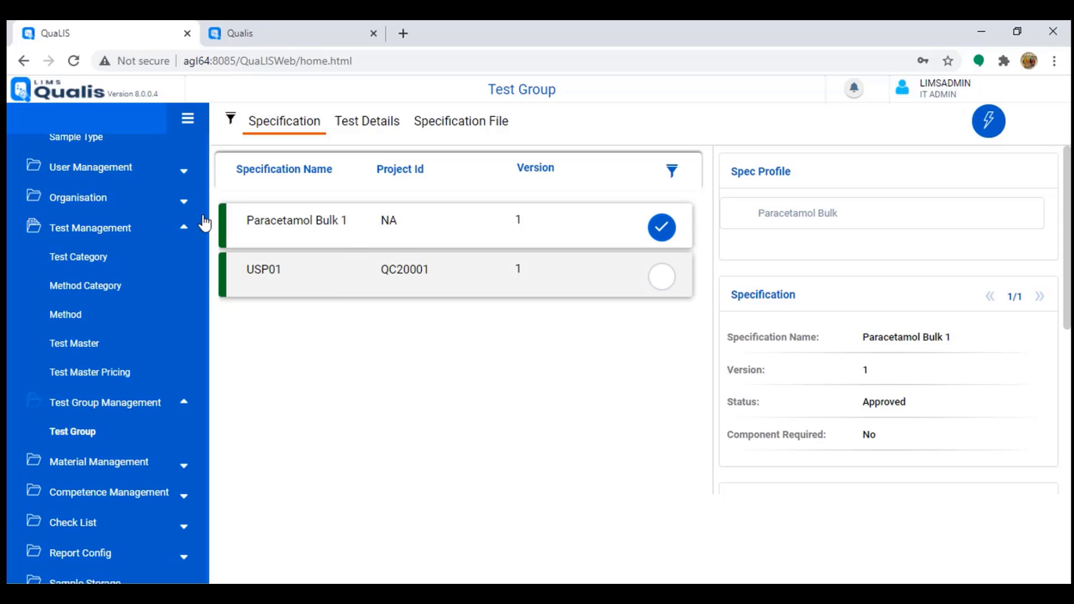
Step: Show and dismiss the specification's actions, then expand the Configuration masters
{"action": "left_click", "coordinate": [988, 124]}
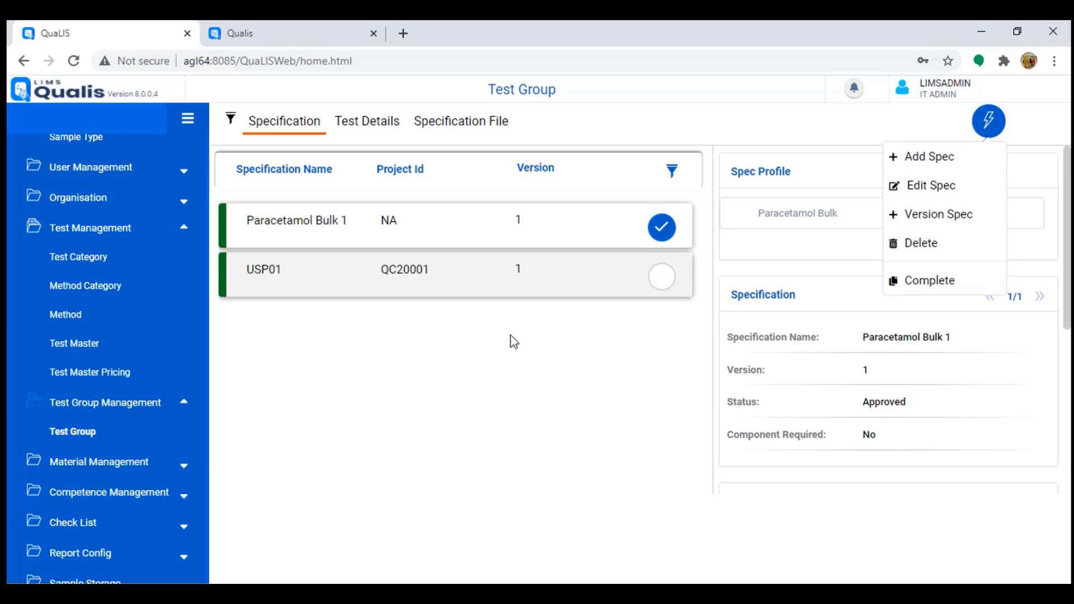
{"action": "left_click", "coordinate": [436, 356]}
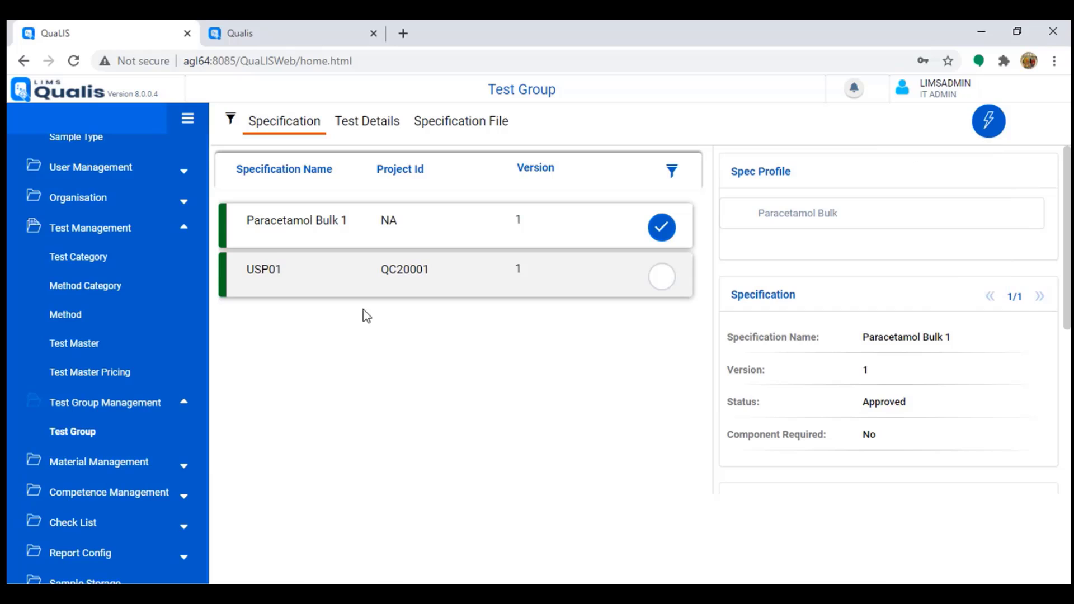
{"action": "scroll", "coordinate": [101, 291], "scroll_direction": "up", "scroll_amount": 4}
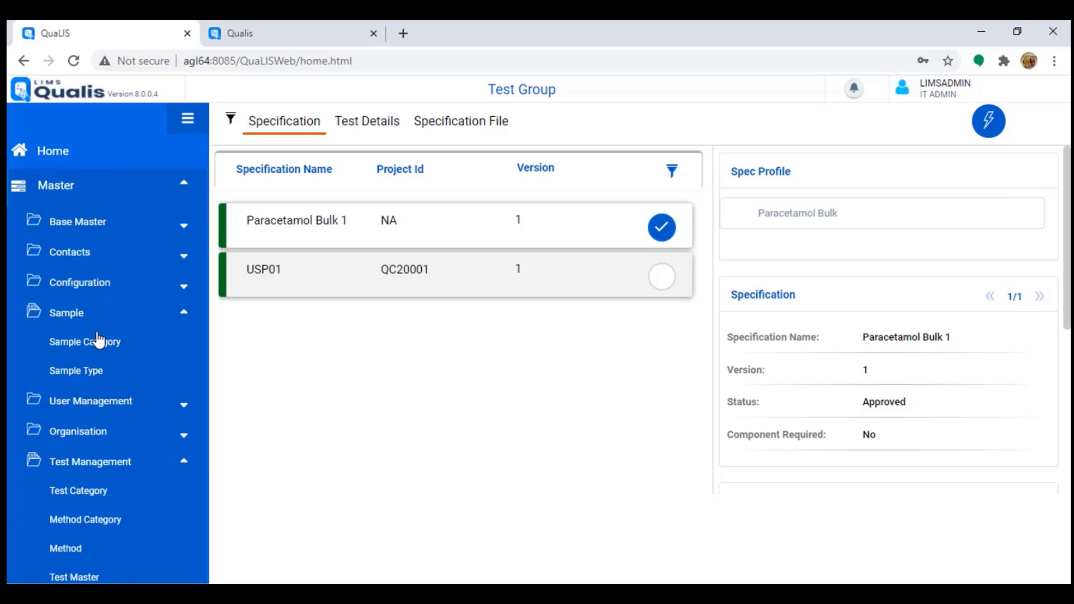
{"action": "left_click", "coordinate": [95, 285]}
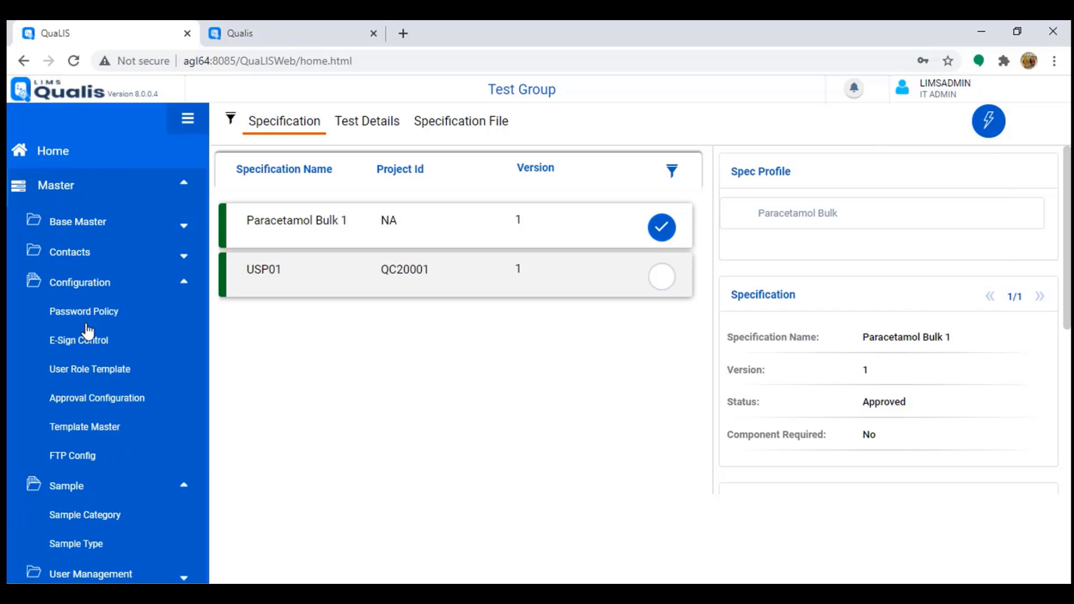
Step: Find the Test Group Approval configuration and note Scientific Officer as its level 1 approver
{"action": "left_click", "coordinate": [95, 398]}
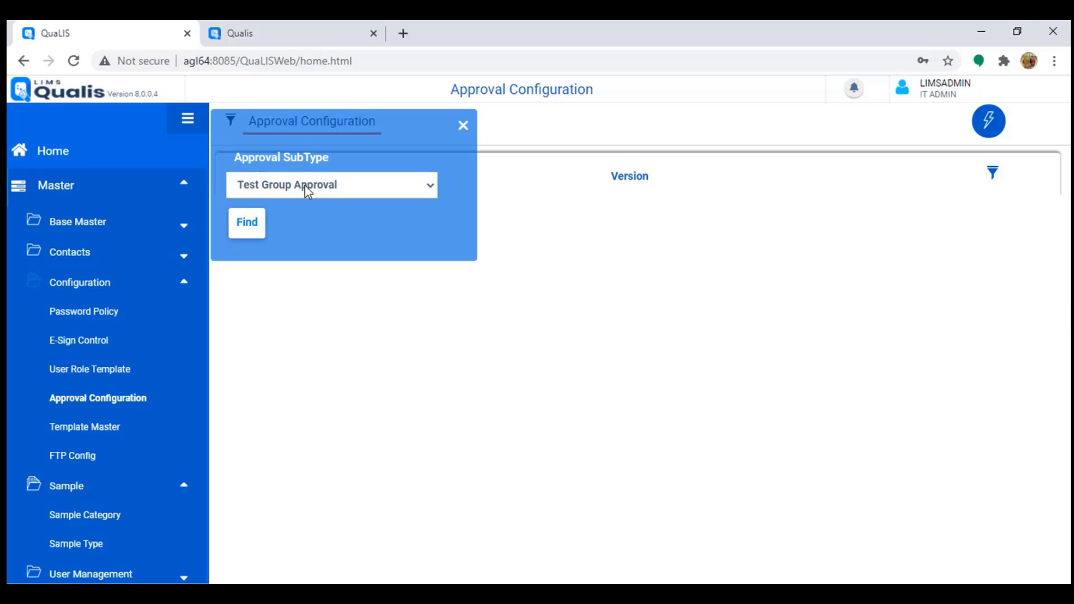
{"action": "left_click", "coordinate": [257, 227]}
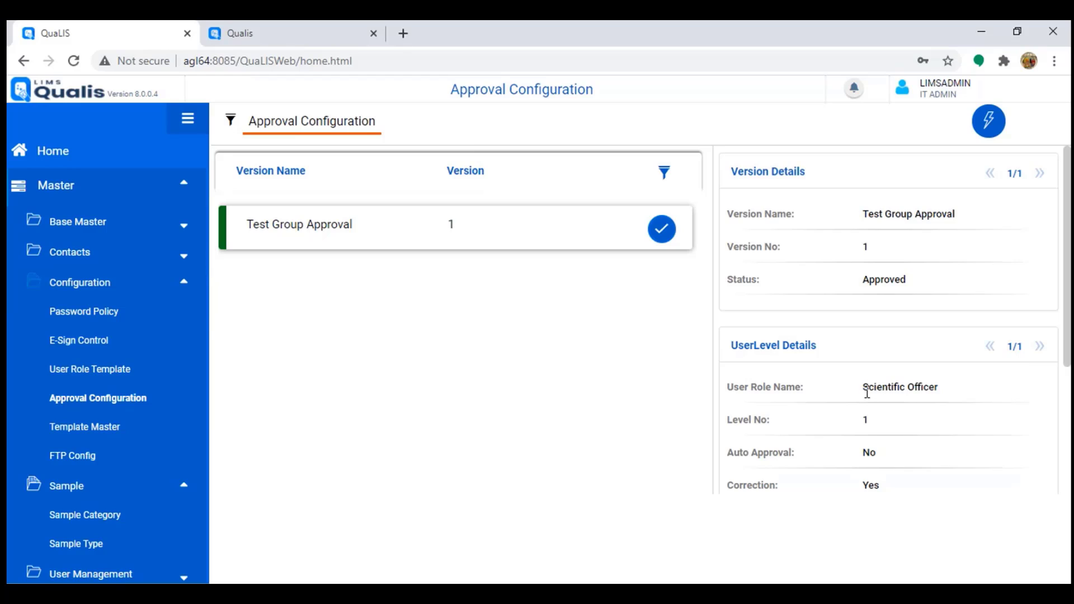
{"action": "left_click_drag", "start_coordinate": [868, 392], "coordinate": [987, 397]}
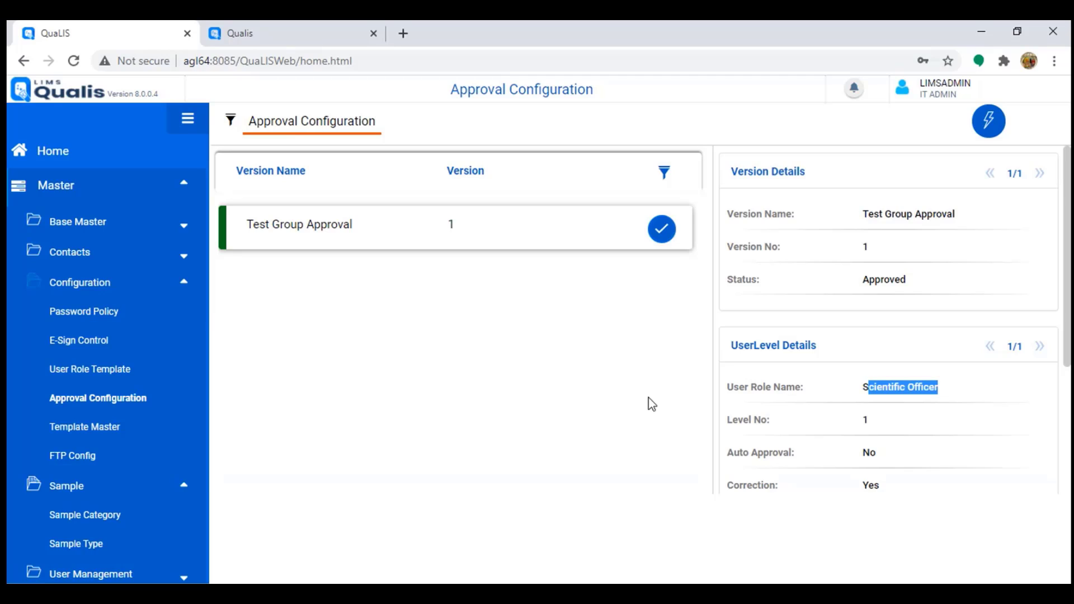
{"action": "left_click", "coordinate": [103, 290]}
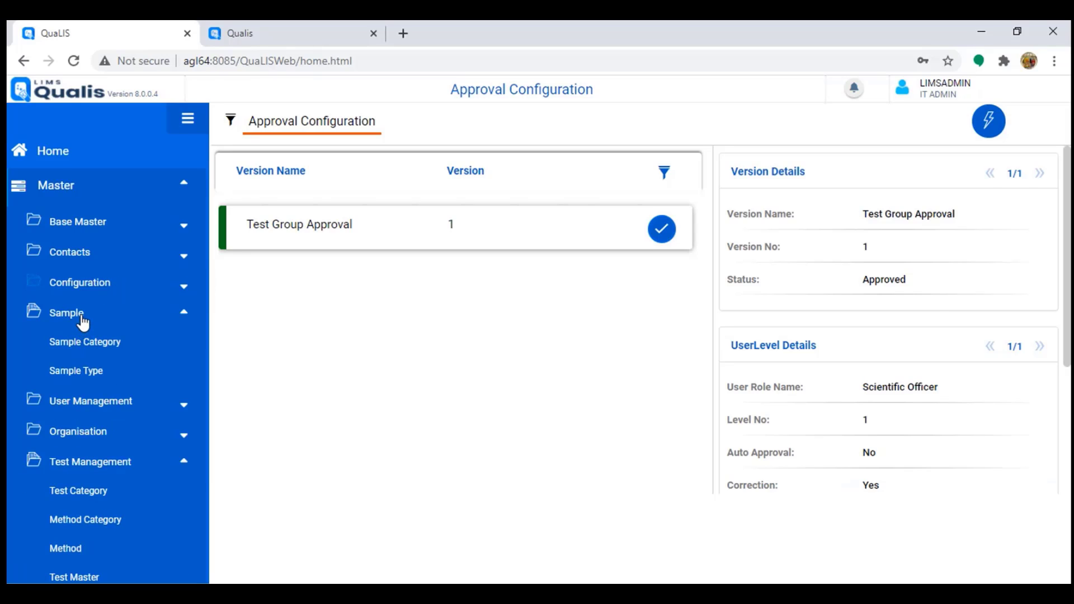
Step: List the Auto Titrator instruments and display the details of instrument KF-001
{"action": "scroll", "coordinate": [67, 385], "scroll_direction": "down", "scroll_amount": 7}
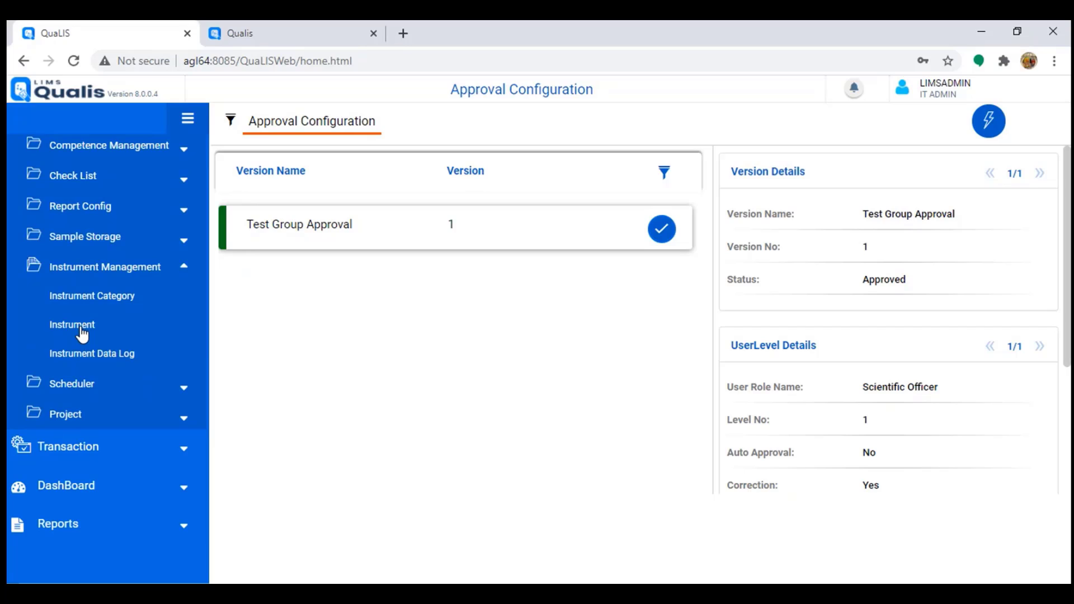
{"action": "left_click", "coordinate": [79, 332]}
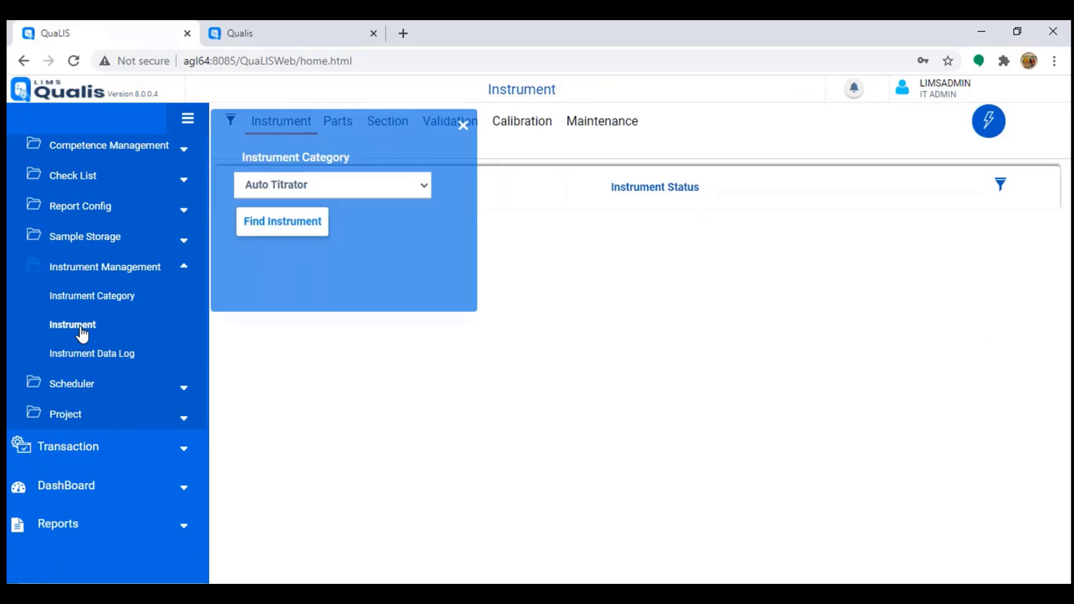
{"action": "left_click", "coordinate": [302, 232]}
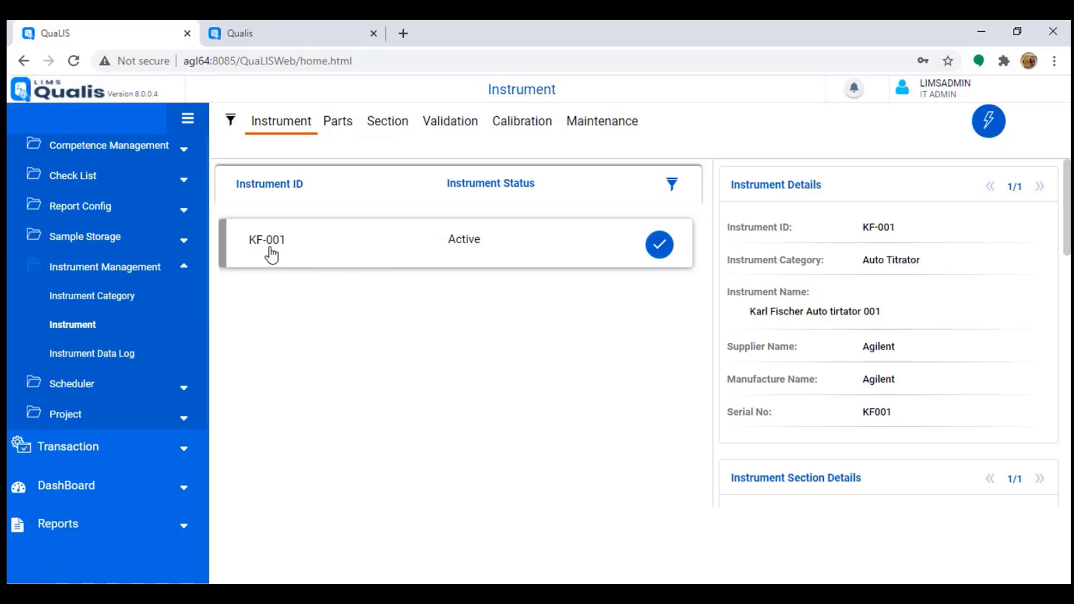
{"action": "left_click_drag", "start_coordinate": [247, 241], "coordinate": [316, 246]}
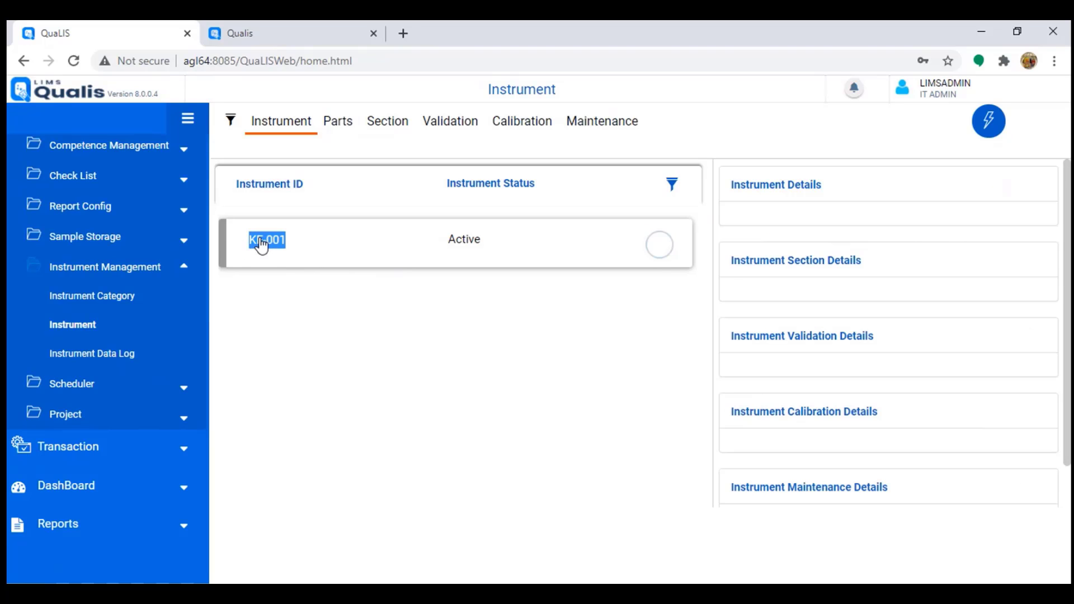
{"action": "left_click", "coordinate": [674, 253]}
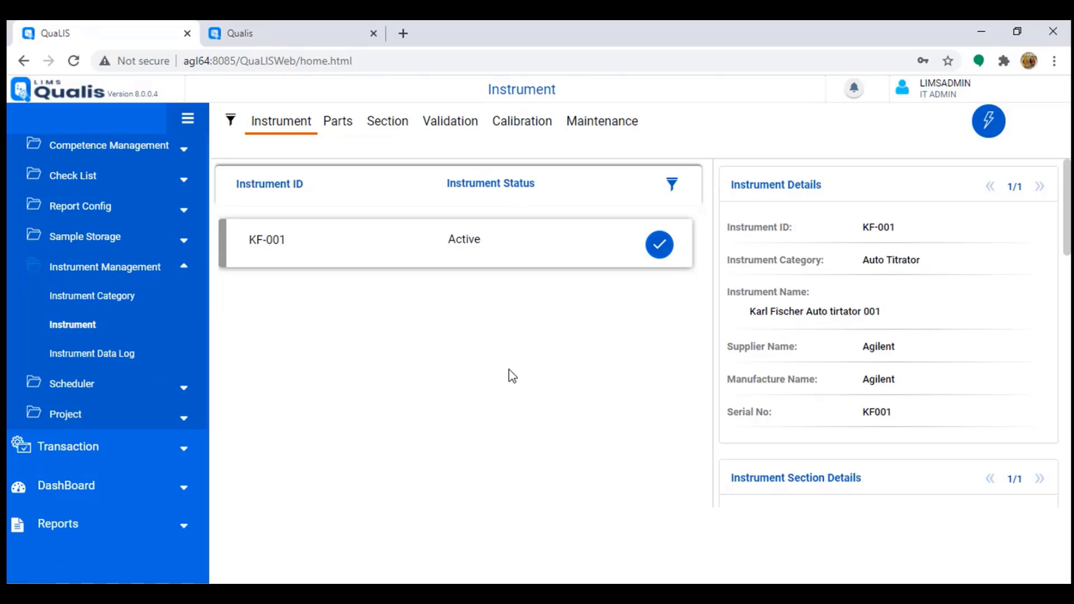
{"action": "left_click", "coordinate": [532, 123]}
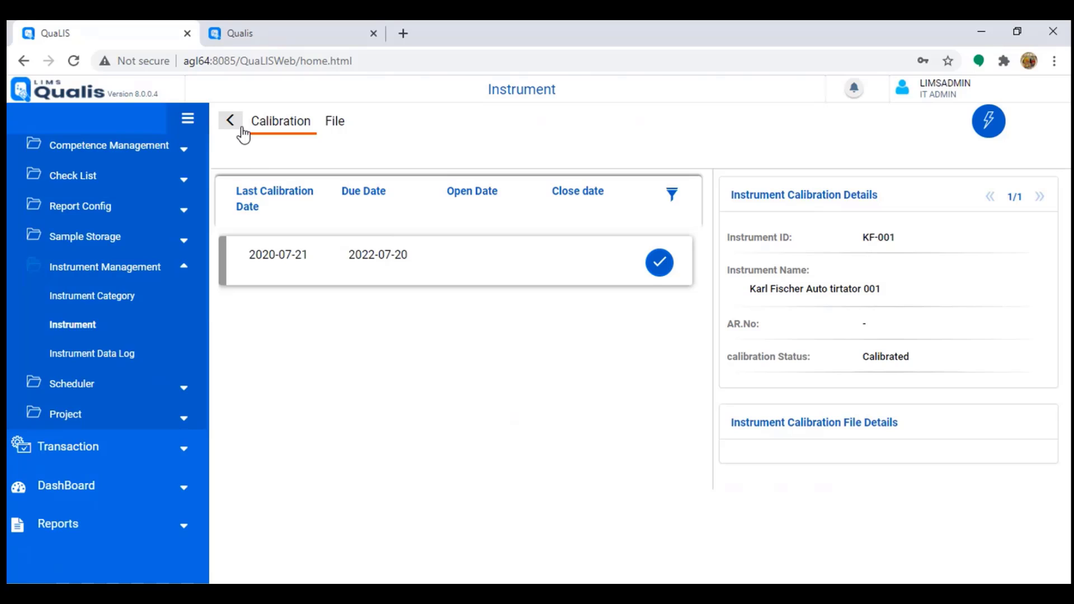
{"action": "left_click", "coordinate": [231, 121]}
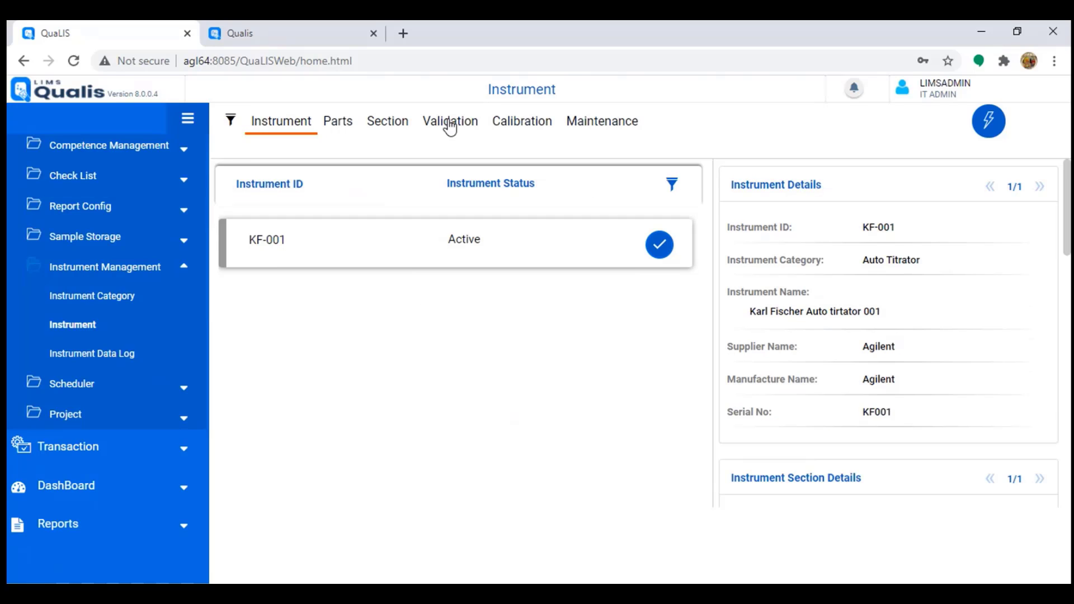
{"action": "left_click", "coordinate": [450, 122]}
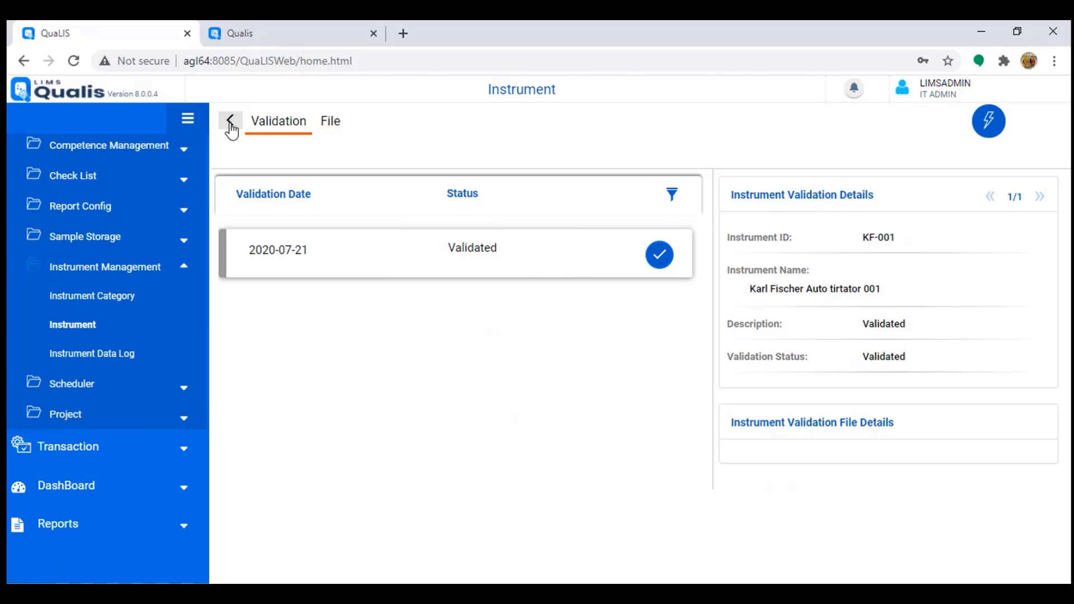
{"action": "left_click", "coordinate": [231, 126]}
{"action": "left_click", "coordinate": [606, 124]}
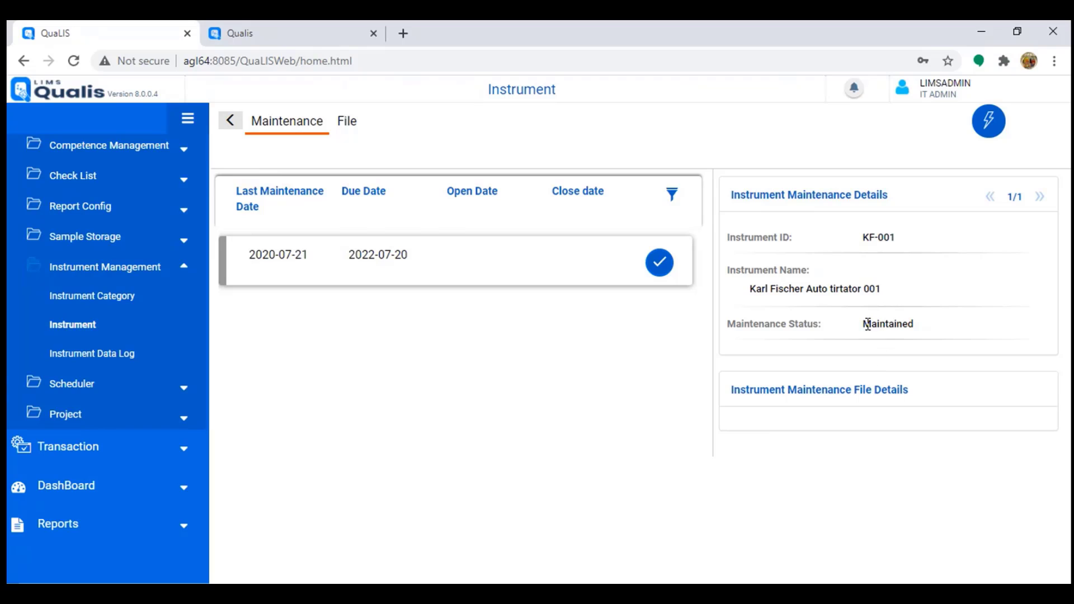
{"action": "left_click_drag", "start_coordinate": [862, 324], "coordinate": [935, 324]}
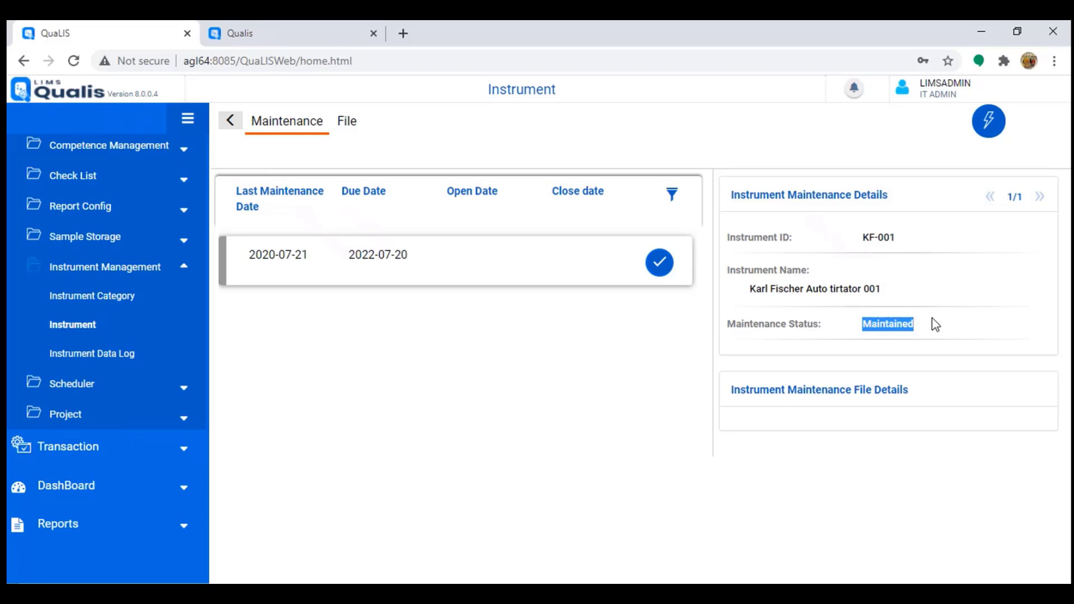
{"action": "left_click", "coordinate": [230, 121]}
{"action": "left_click", "coordinate": [522, 124]}
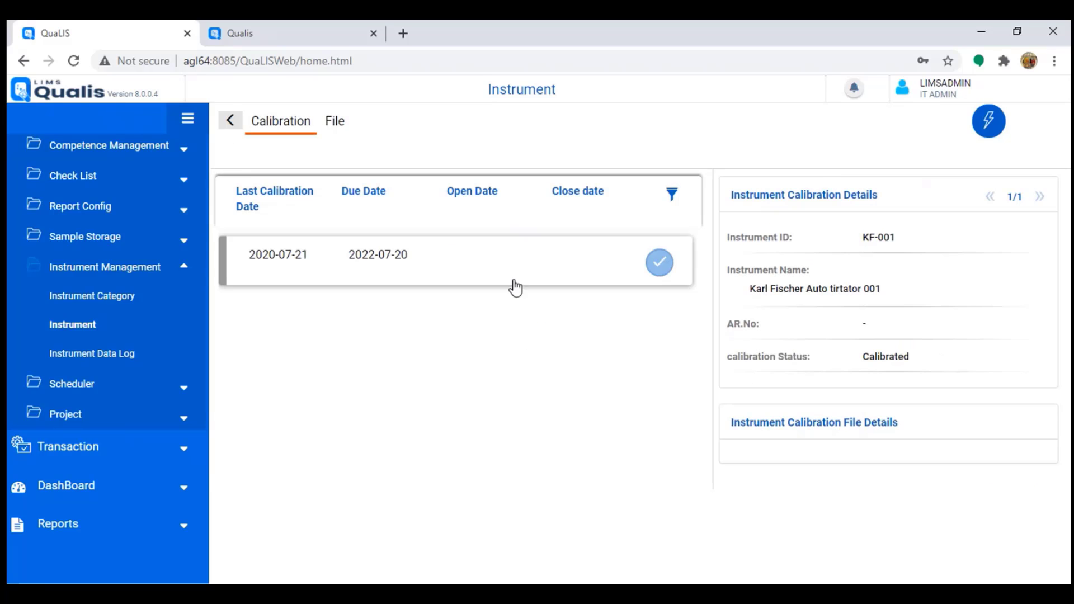
{"action": "left_click_drag", "start_coordinate": [863, 357], "coordinate": [949, 362]}
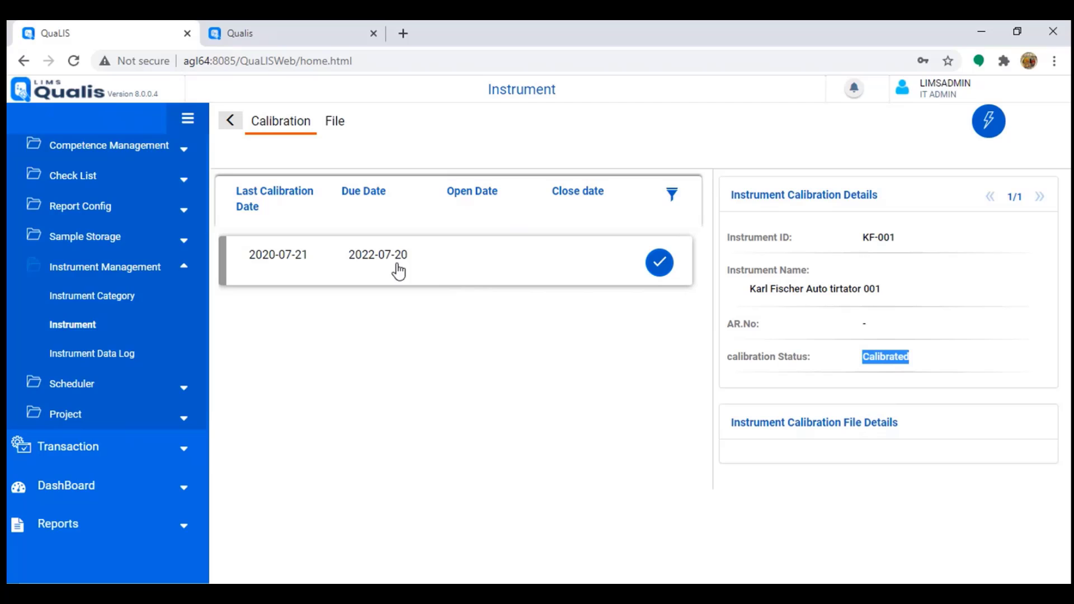
{"action": "left_click", "coordinate": [230, 121]}
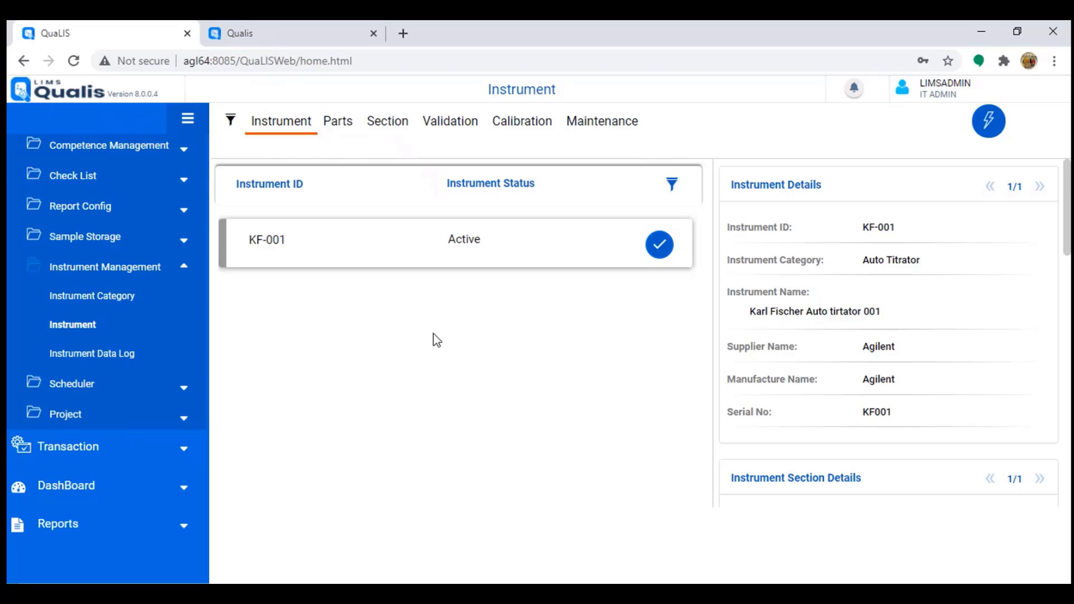
Step: Check notifications, then collapse Instrument Management and expand Material Management in the sidebar
{"action": "left_click", "coordinate": [853, 90]}
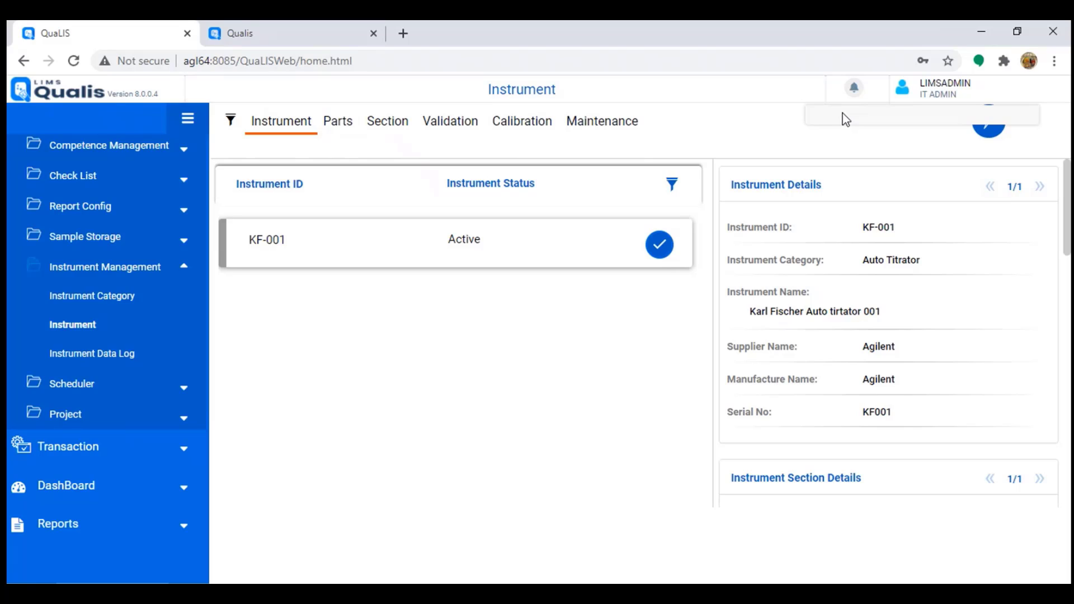
{"action": "left_click", "coordinate": [854, 89]}
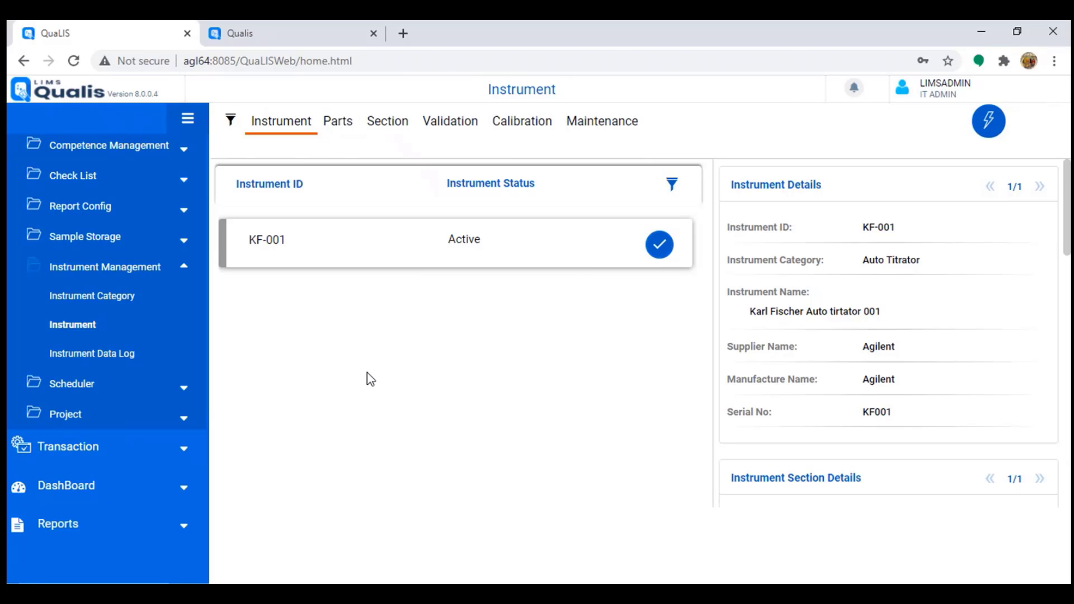
{"action": "left_click", "coordinate": [120, 269]}
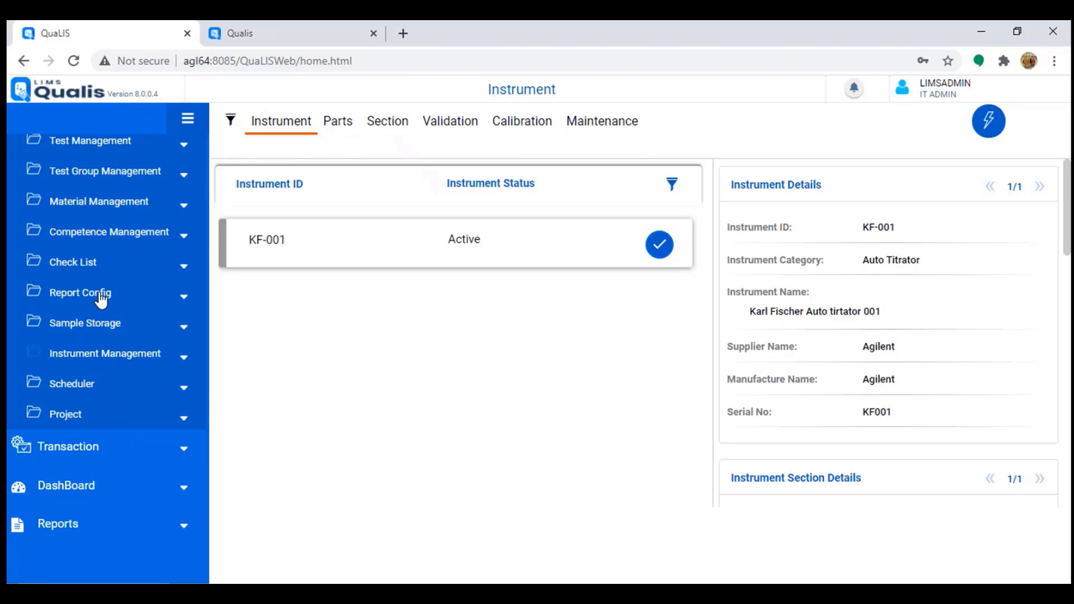
{"action": "left_click", "coordinate": [100, 202]}
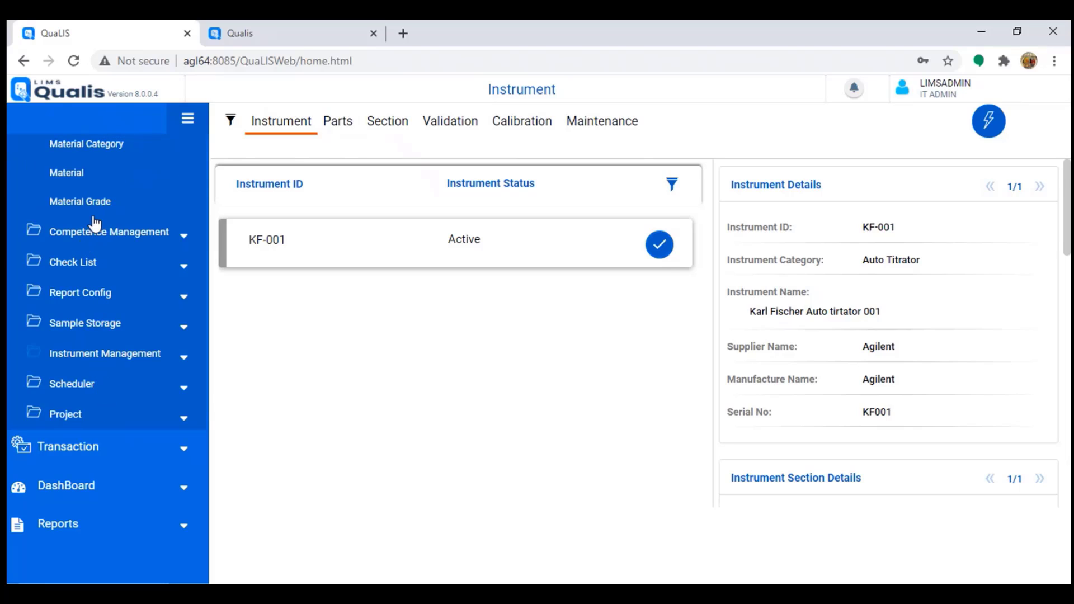
{"action": "scroll", "coordinate": [98, 221], "scroll_direction": "up", "scroll_amount": 1}
Step: Search Material Inventory Type for Instrument Spares and view HPLC Cloumn SE-110's inventory records
{"action": "left_click", "coordinate": [86, 264]}
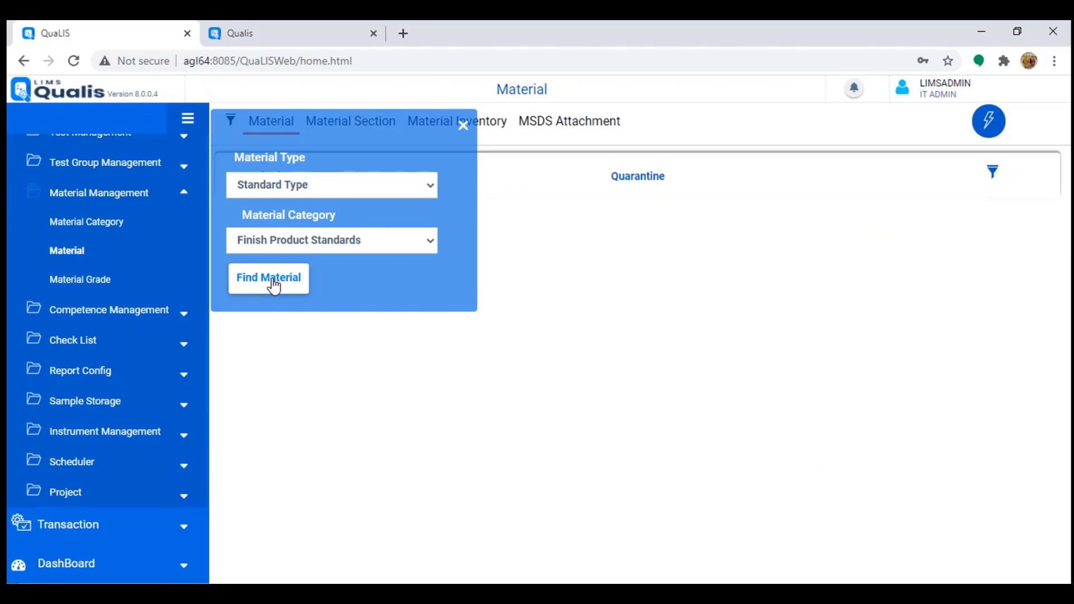
{"action": "left_click", "coordinate": [327, 182]}
{"action": "left_click", "coordinate": [279, 239]}
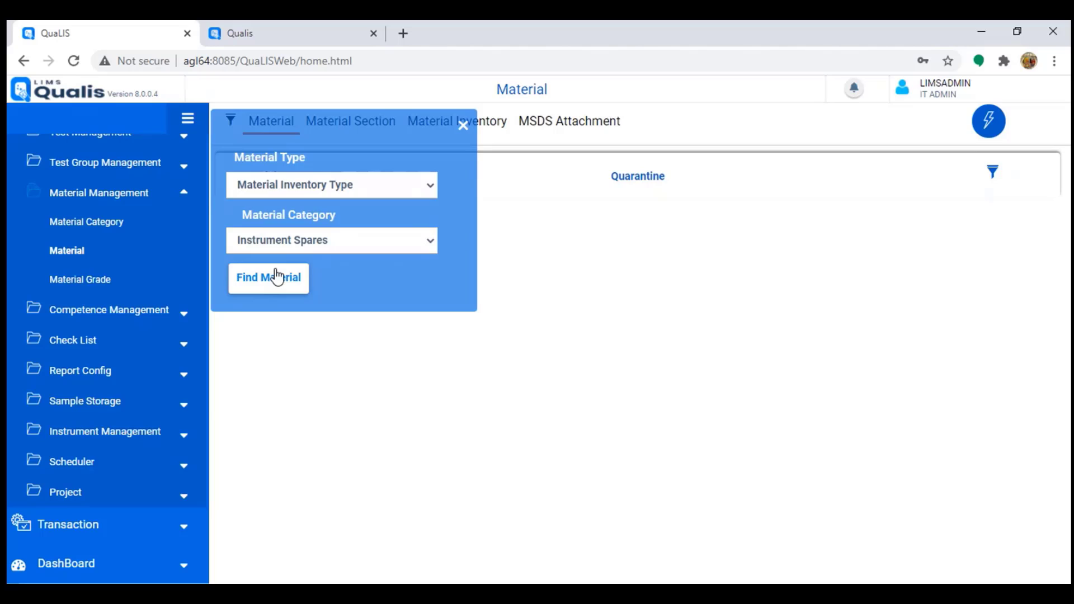
{"action": "left_click", "coordinate": [269, 277]}
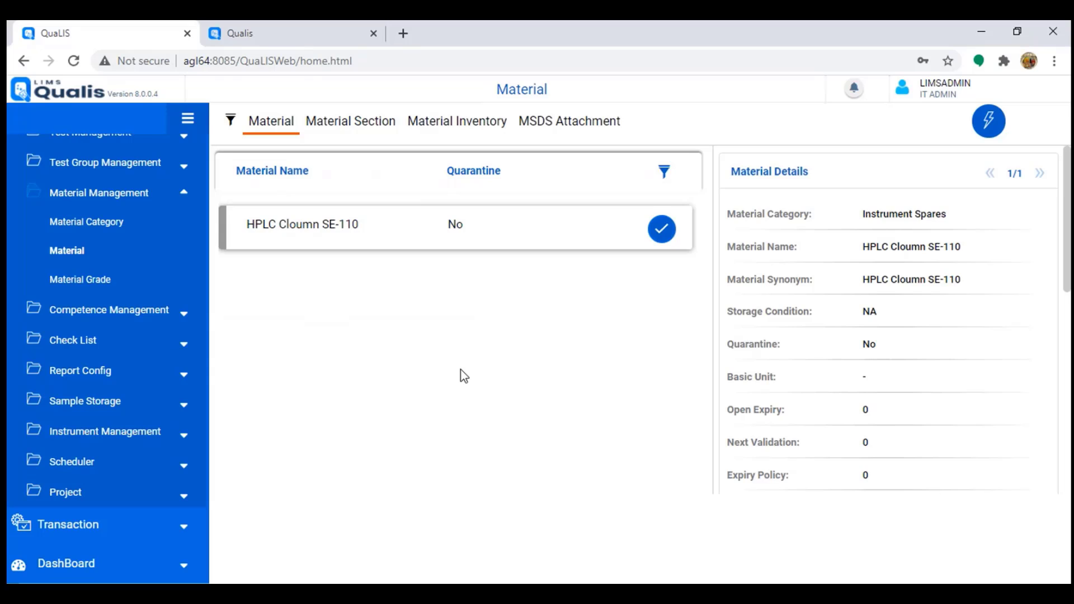
{"action": "left_click", "coordinate": [460, 127]}
{"action": "left_click", "coordinate": [986, 134]}
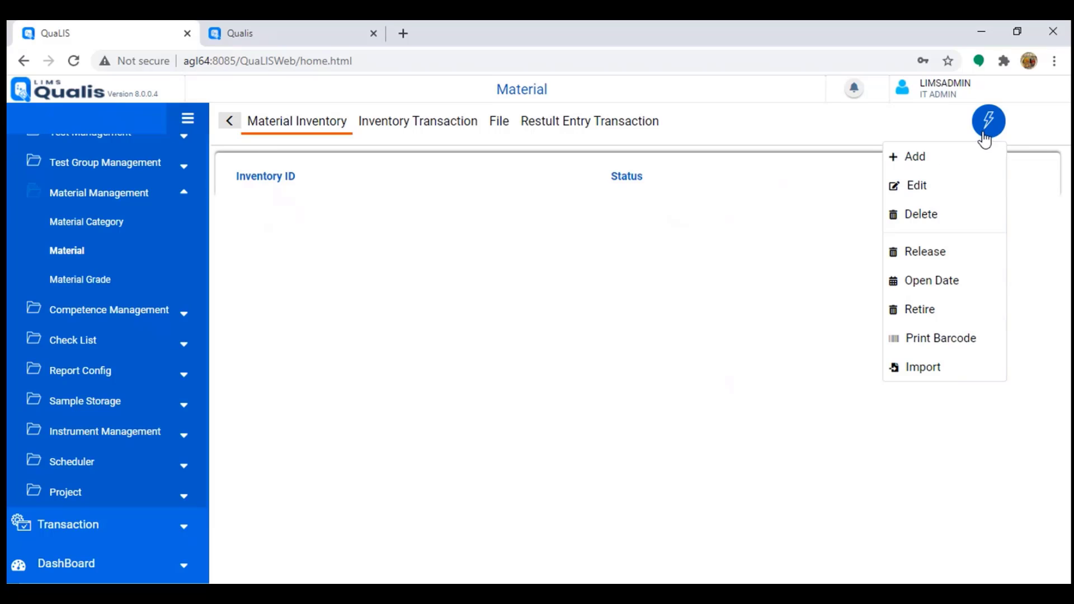
{"action": "left_click", "coordinate": [922, 172]}
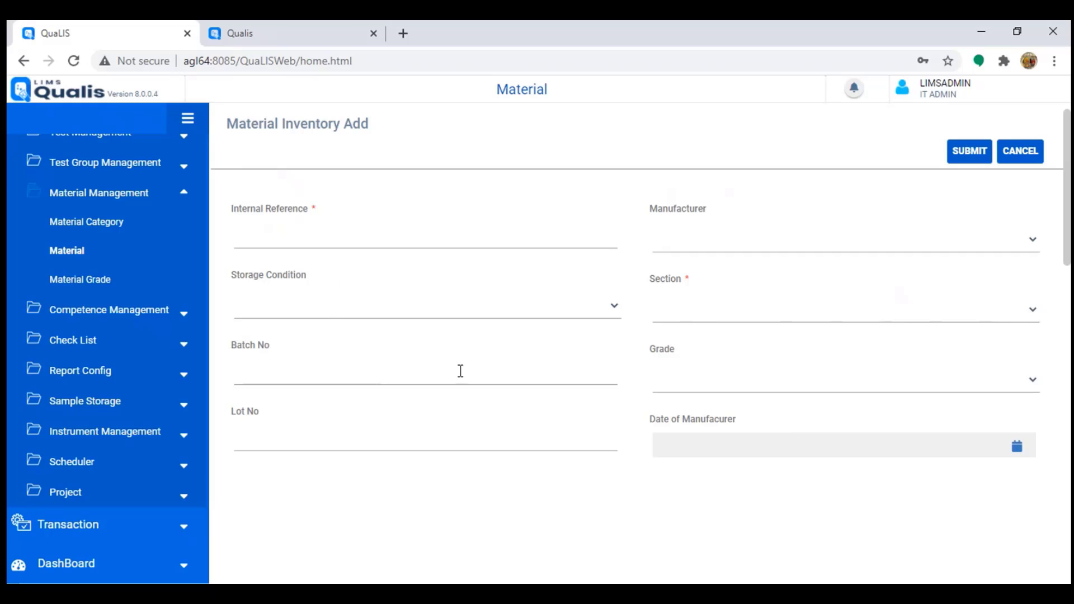
{"action": "left_click", "coordinate": [264, 369]}
{"action": "left_click", "coordinate": [255, 427]}
{"action": "scroll", "coordinate": [775, 280], "scroll_direction": "down", "scroll_amount": 3}
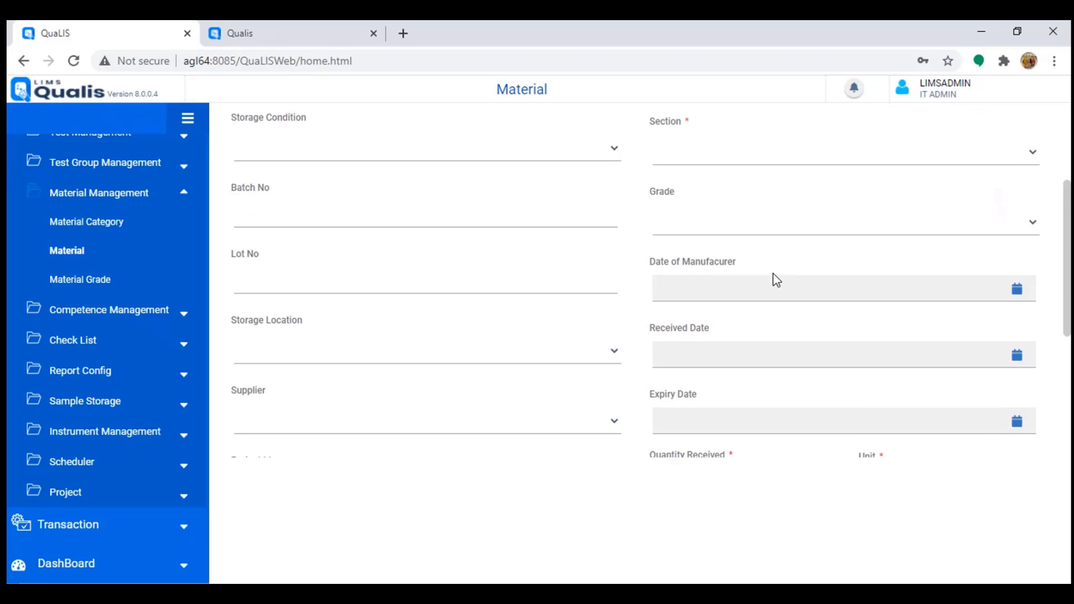
{"action": "scroll", "coordinate": [678, 328], "scroll_direction": "down", "scroll_amount": 1}
{"action": "left_click", "coordinate": [692, 360]}
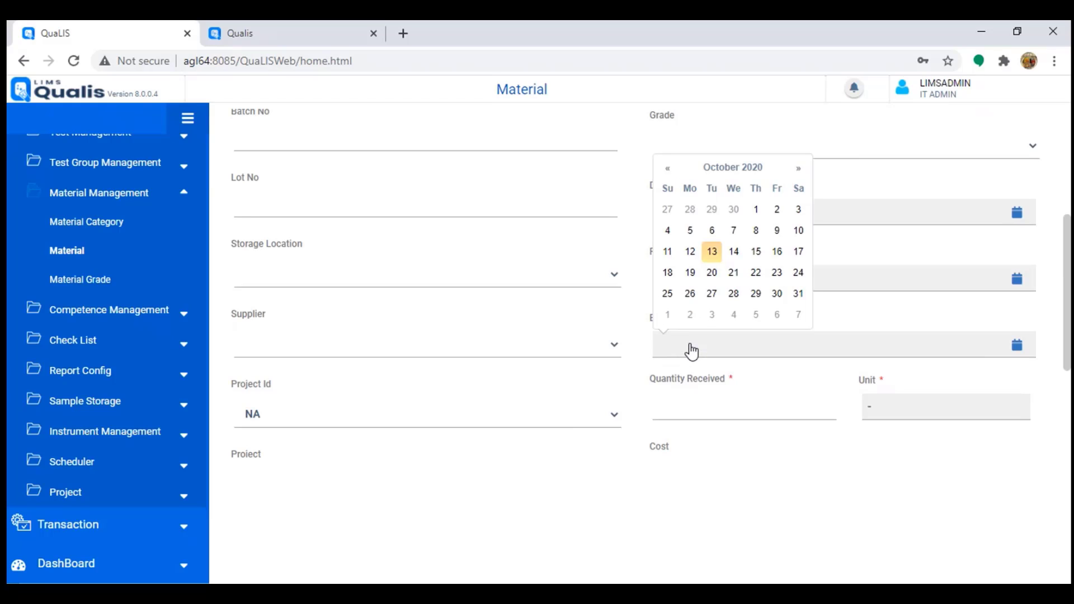
{"action": "left_click", "coordinate": [711, 255]}
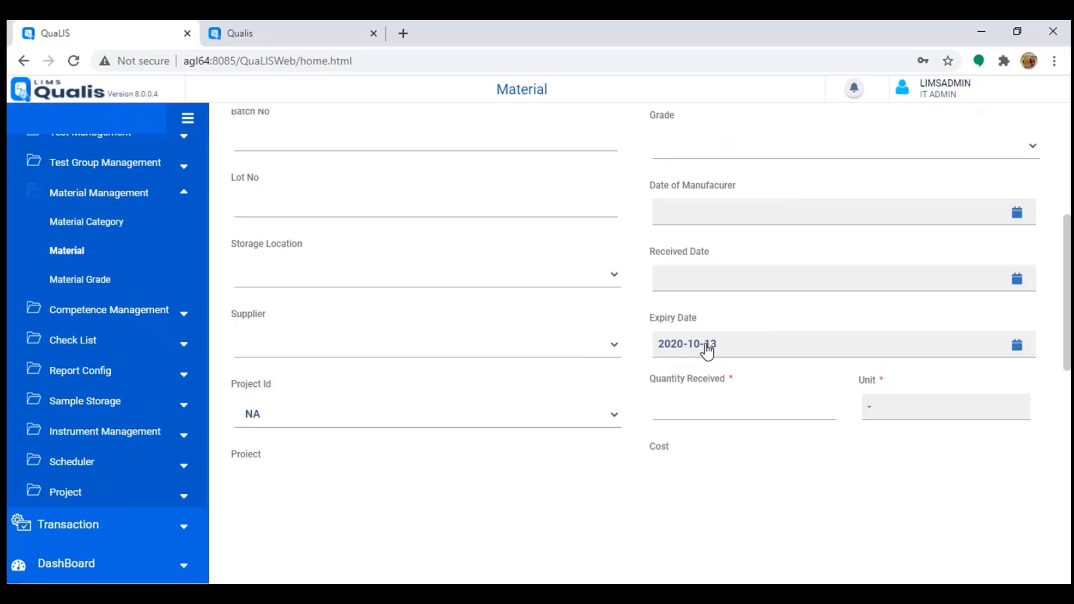
{"action": "scroll", "coordinate": [511, 370], "scroll_direction": "down", "scroll_amount": 3}
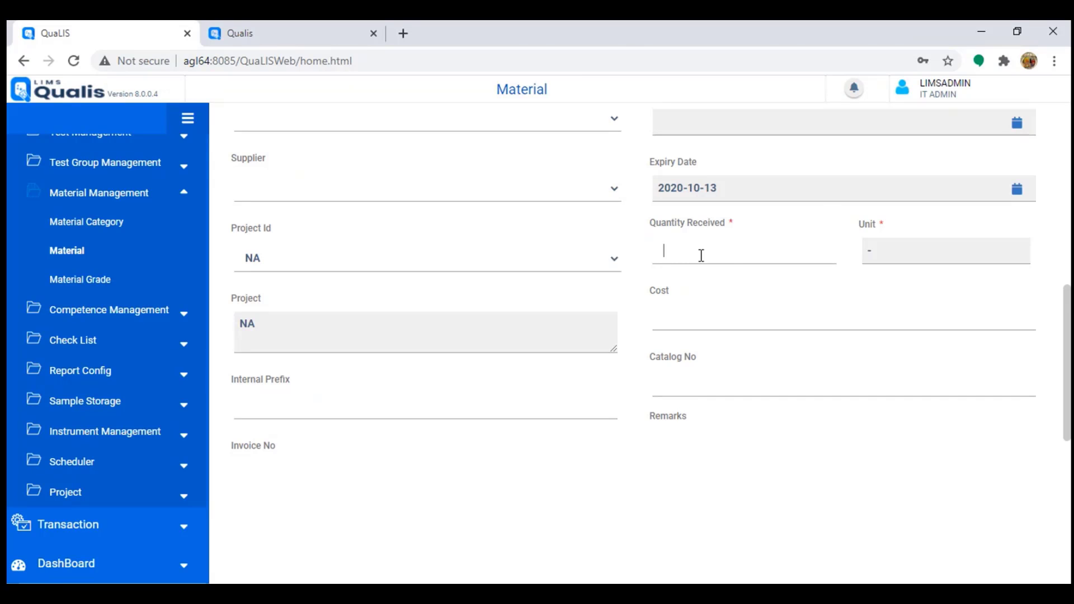
{"action": "scroll", "coordinate": [727, 266], "scroll_direction": "up", "scroll_amount": 7}
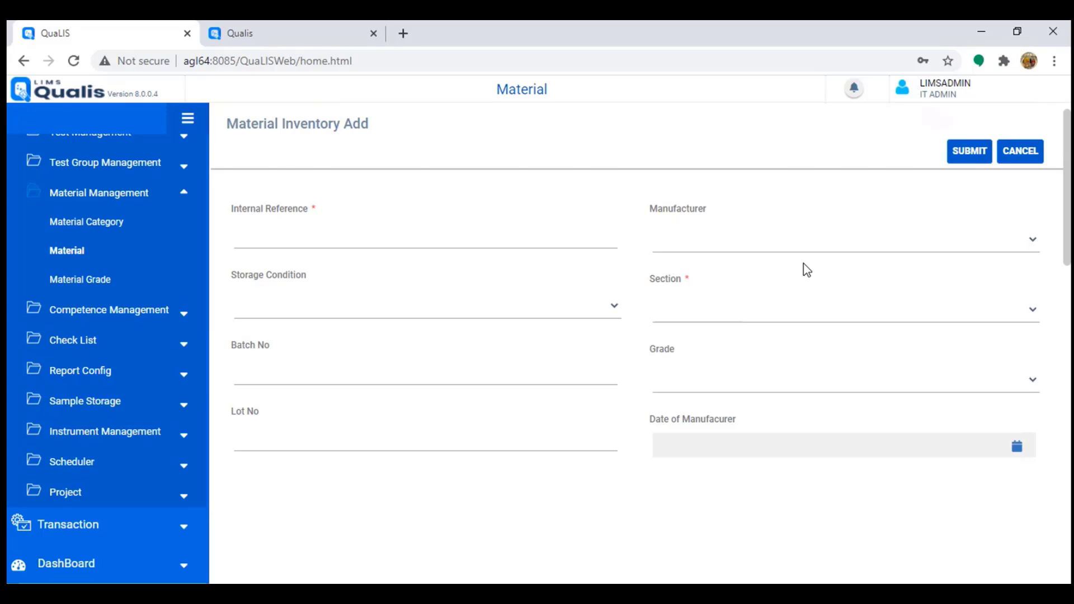
{"action": "left_click", "coordinate": [1021, 152]}
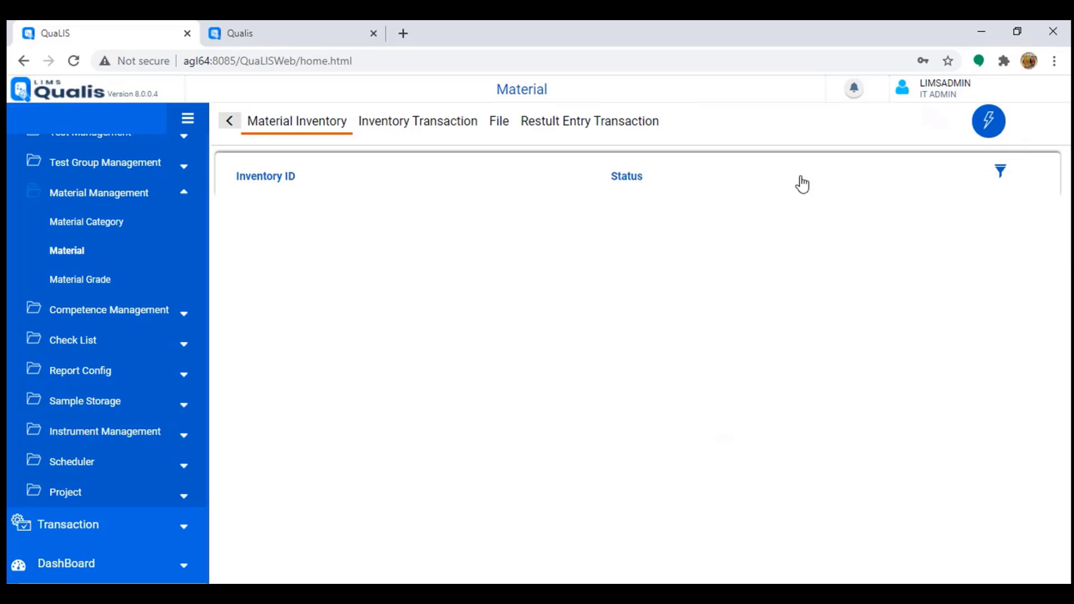
Step: From the Material list, start a new Add Material entry under Instrument Spares, preset to storage NA and UOM g
{"action": "left_click", "coordinate": [230, 121]}
{"action": "left_click", "coordinate": [990, 127]}
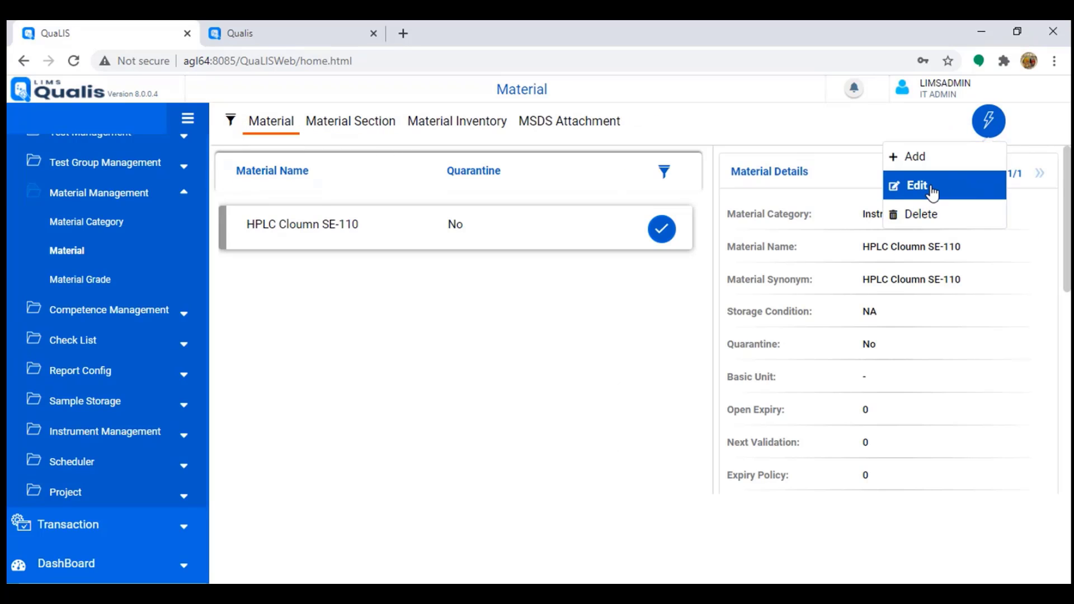
{"action": "left_click", "coordinate": [923, 157]}
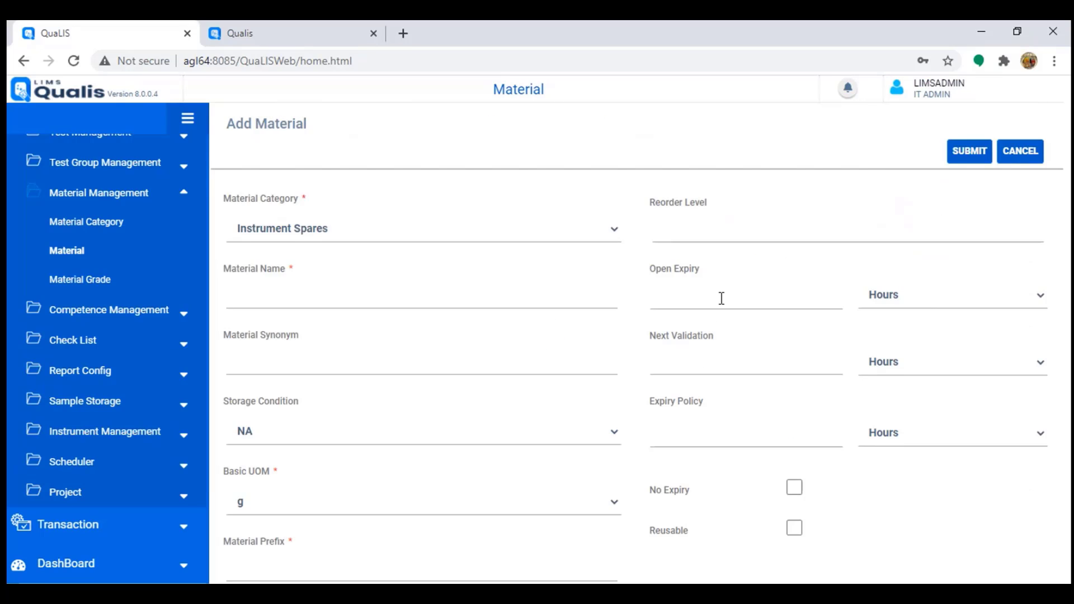
{"action": "scroll", "coordinate": [726, 384], "scroll_direction": "down", "scroll_amount": 1}
{"action": "scroll", "coordinate": [726, 381], "scroll_direction": "up", "scroll_amount": 1}
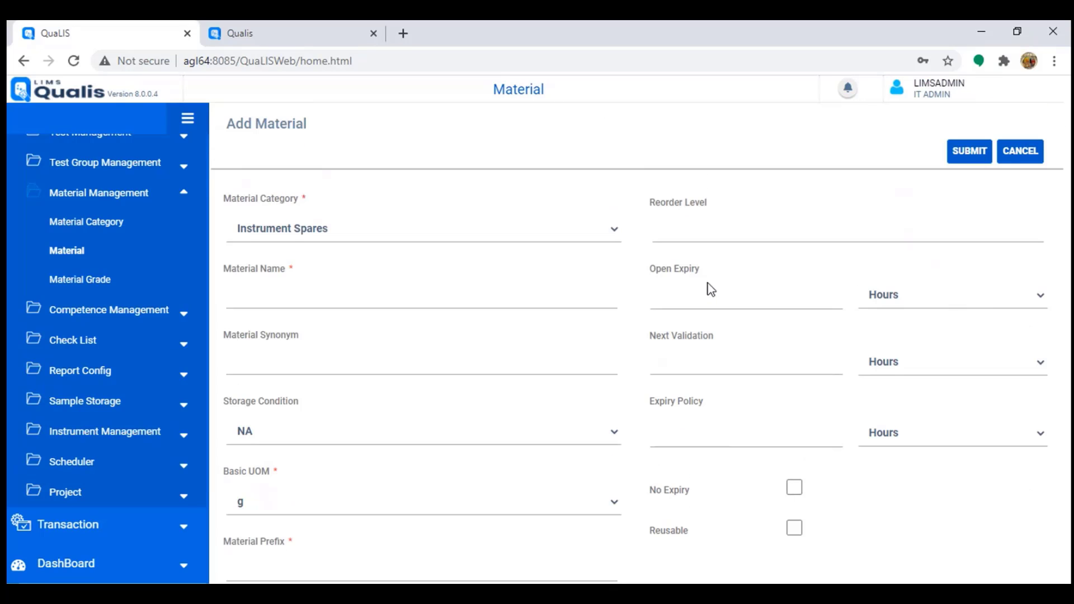
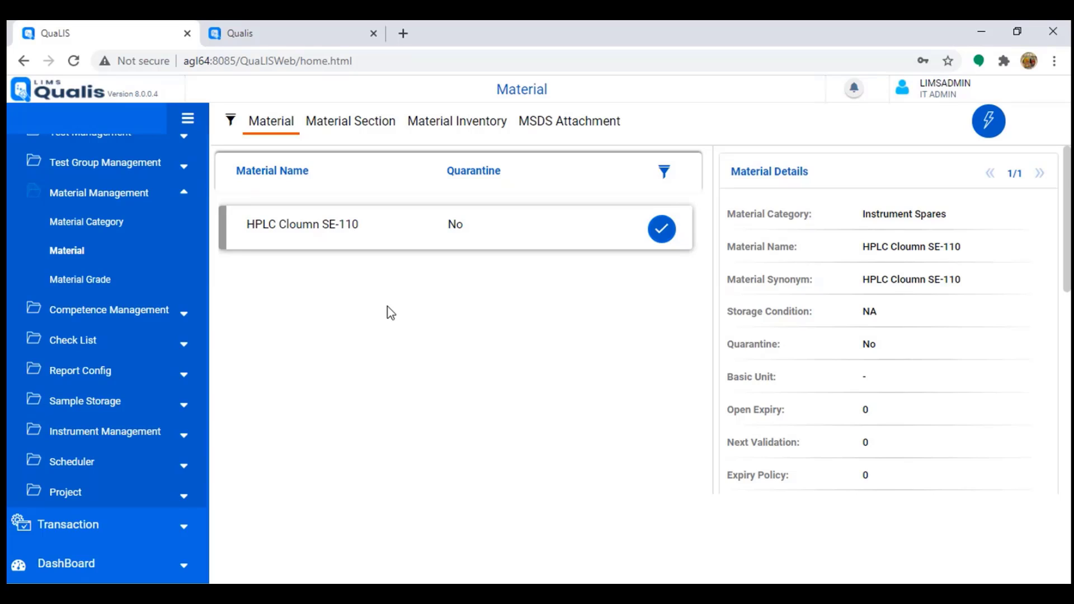
Step: Switch to Competence Management, pick the Auto Titrators technique, and open Training & Certification for 2020-10-13
{"action": "scroll", "coordinate": [115, 358], "scroll_direction": "up", "scroll_amount": 3}
{"action": "left_click", "coordinate": [115, 356]}
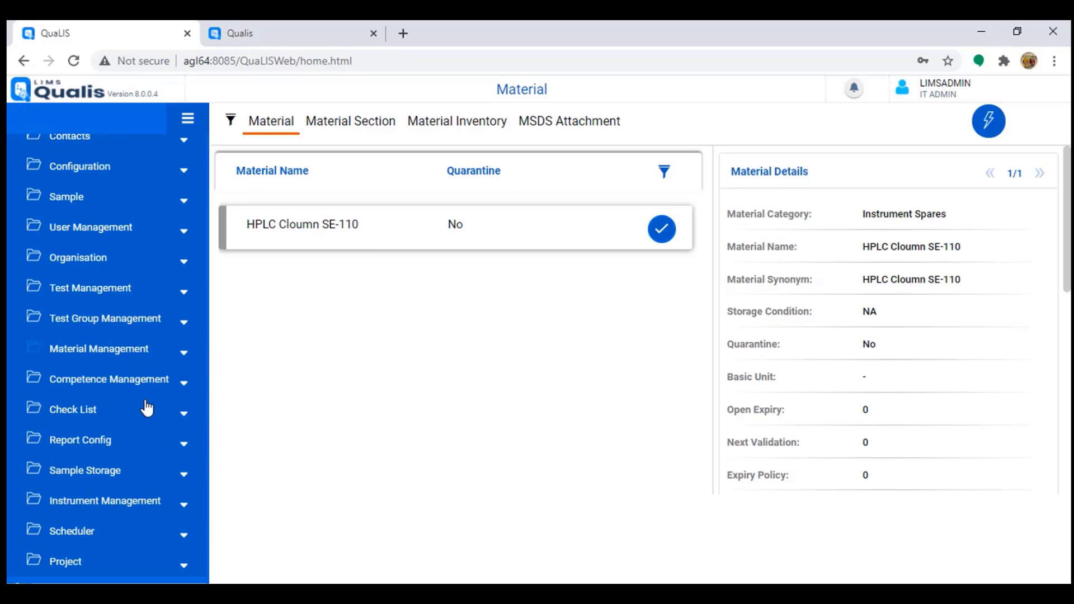
{"action": "left_click", "coordinate": [104, 381]}
{"action": "scroll", "coordinate": [105, 388], "scroll_direction": "down", "scroll_amount": 3}
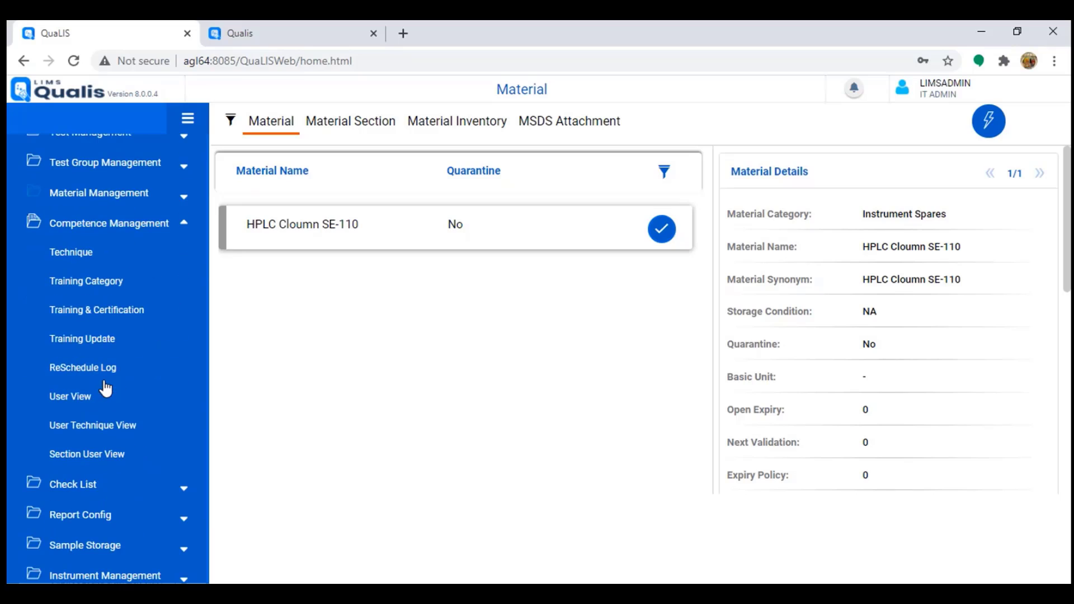
{"action": "left_click", "coordinate": [71, 252]}
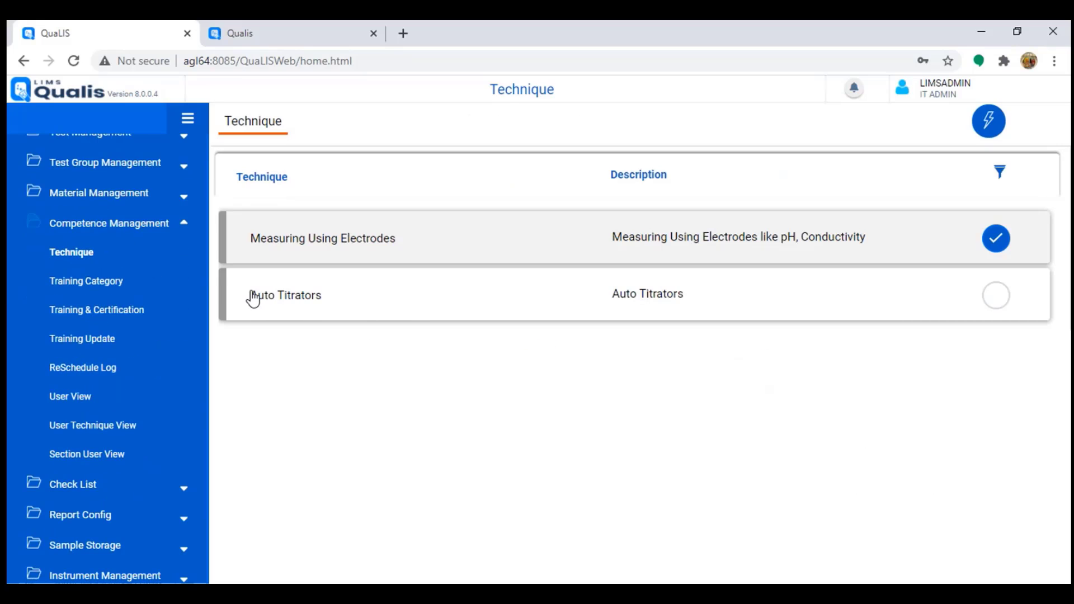
{"action": "left_click_drag", "start_coordinate": [252, 297], "coordinate": [331, 300]}
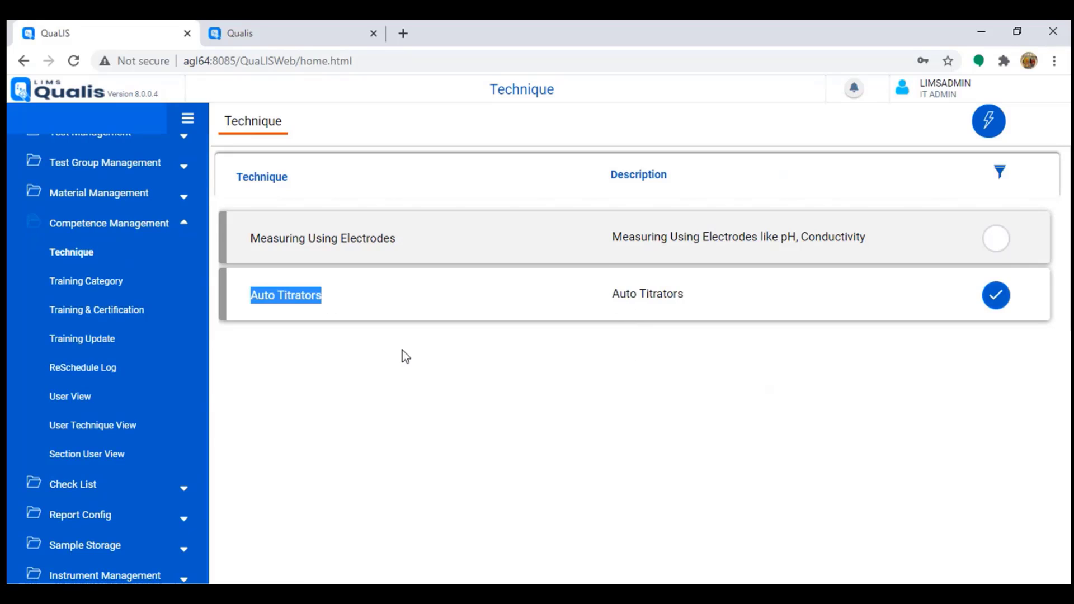
{"action": "left_click", "coordinate": [106, 315]}
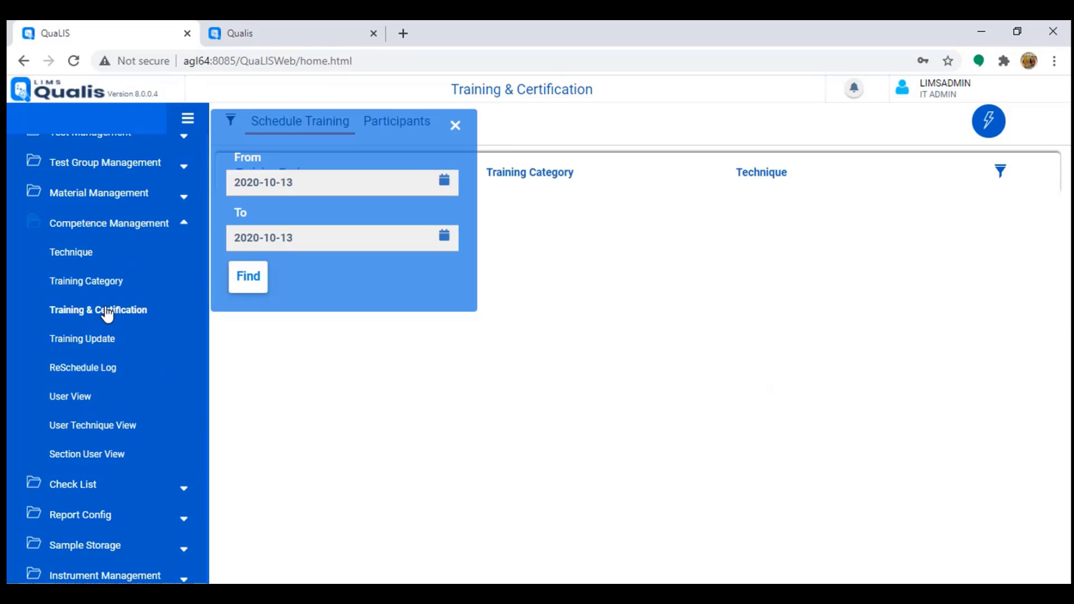
Step: List the scheduled trainings for 2020-10-13 and start a new training program
{"action": "left_click", "coordinate": [253, 286]}
{"action": "left_click", "coordinate": [988, 123]}
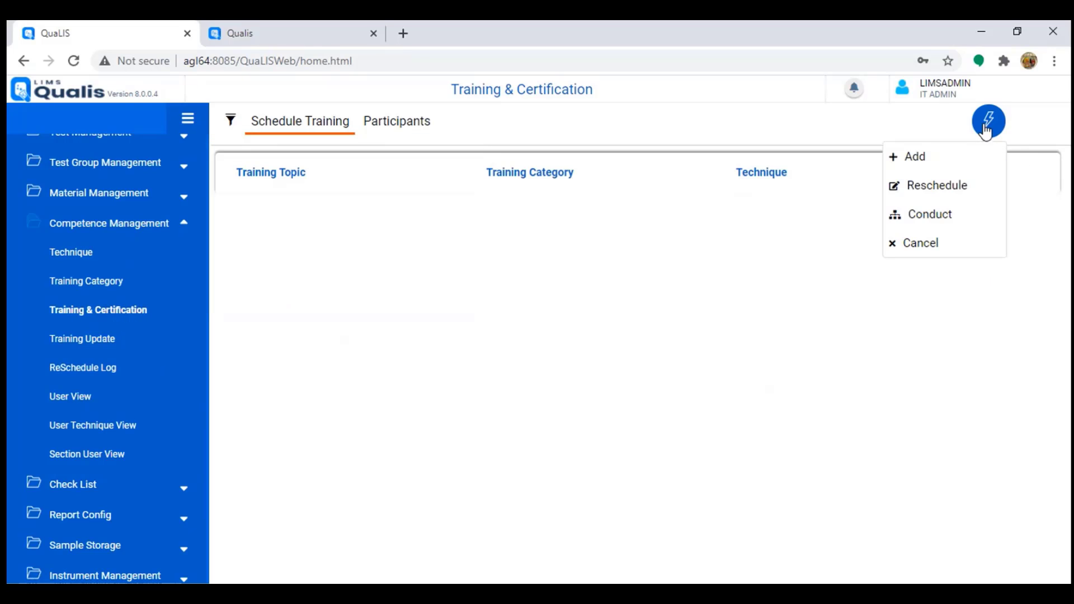
{"action": "left_click", "coordinate": [954, 168]}
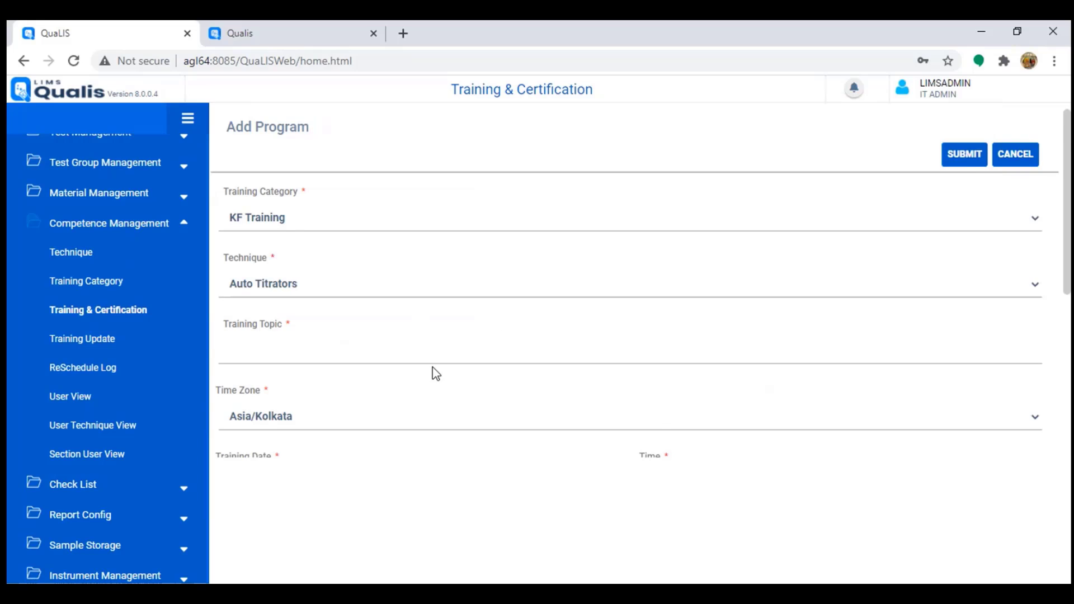
{"action": "scroll", "coordinate": [439, 374], "scroll_direction": "down", "scroll_amount": 5}
{"action": "scroll", "coordinate": [346, 328], "scroll_direction": "up", "scroll_amount": 5}
Step: Keep Auto Titrators as the program's technique, check the date calendar, then cancel the unsaved program
{"action": "left_click", "coordinate": [300, 292]}
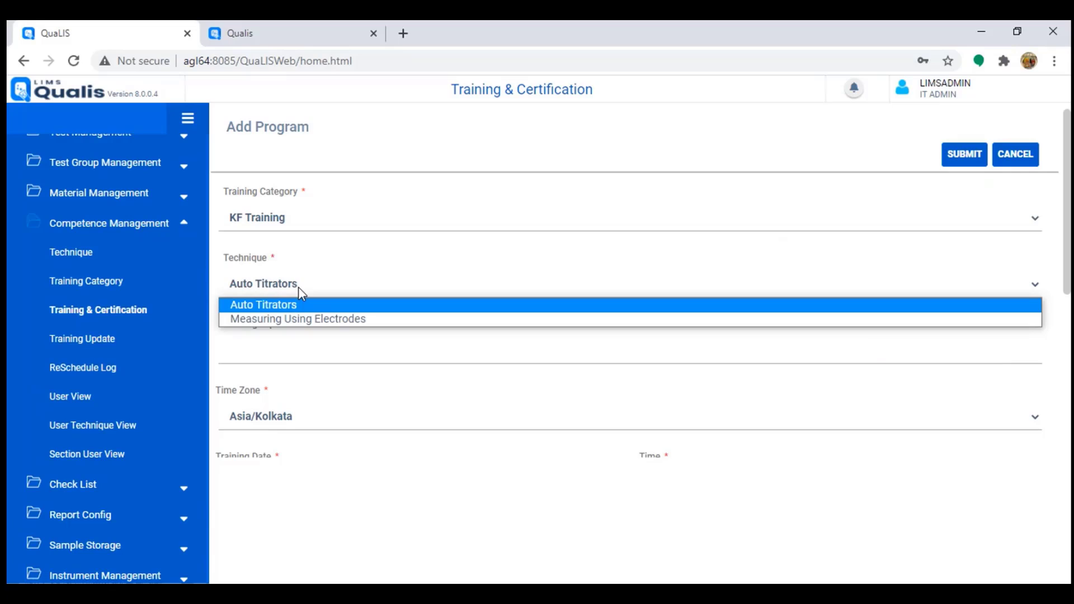
{"action": "left_click", "coordinate": [298, 288]}
{"action": "scroll", "coordinate": [347, 383], "scroll_direction": "down", "scroll_amount": 3}
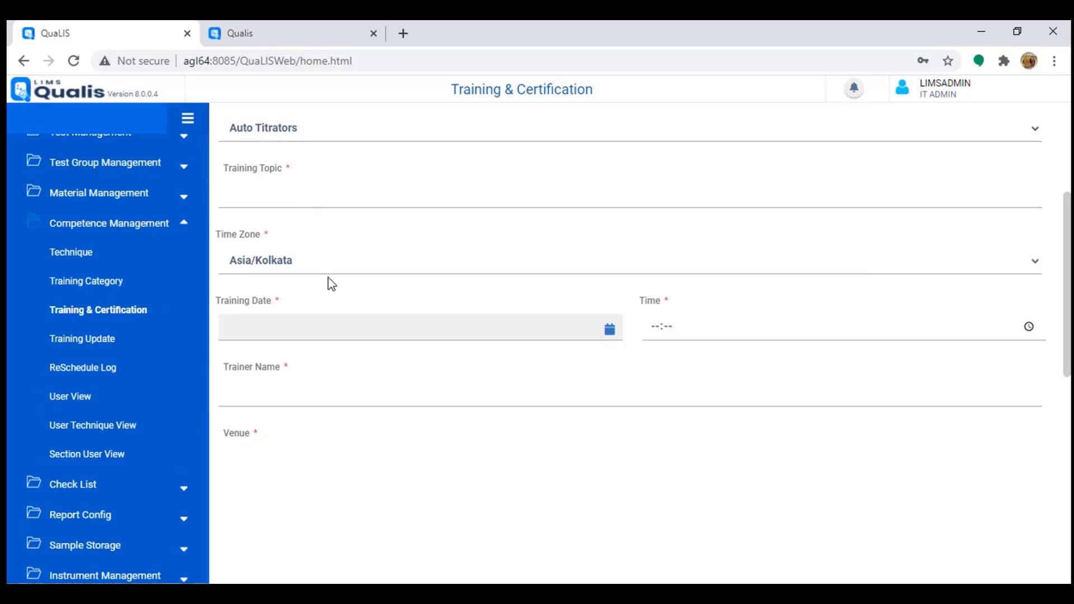
{"action": "left_click", "coordinate": [237, 339]}
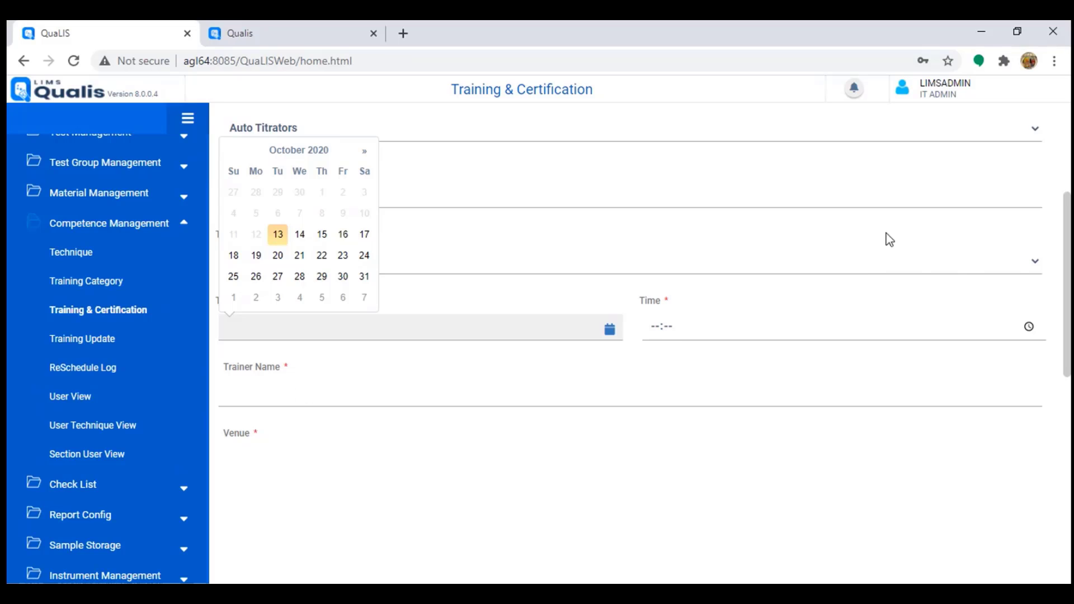
{"action": "scroll", "coordinate": [812, 259], "scroll_direction": "up", "scroll_amount": 3}
{"action": "left_click", "coordinate": [1017, 157]}
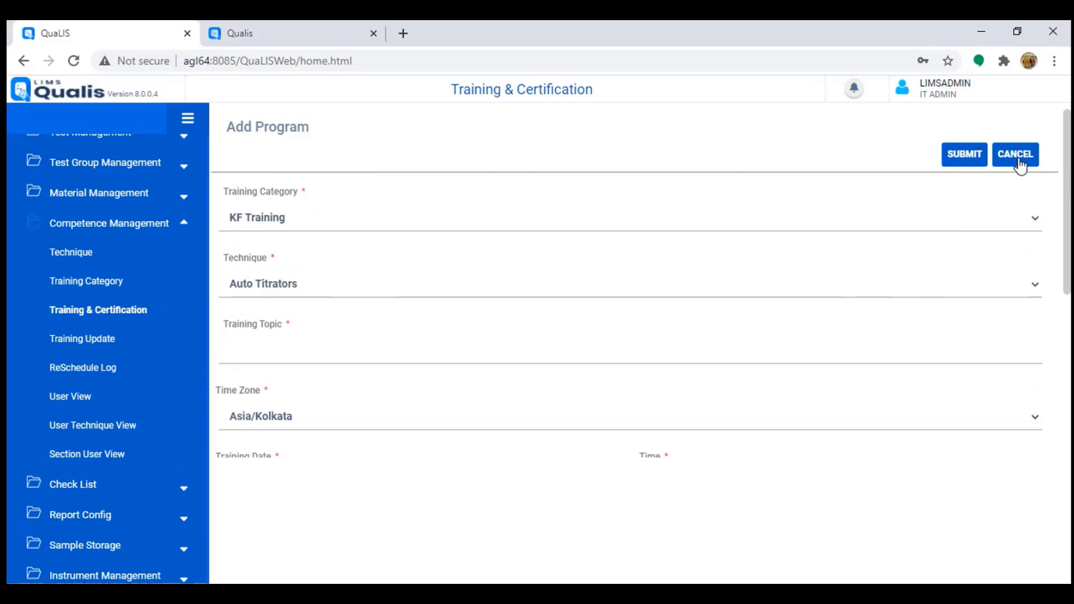
{"action": "left_click", "coordinate": [1016, 157]}
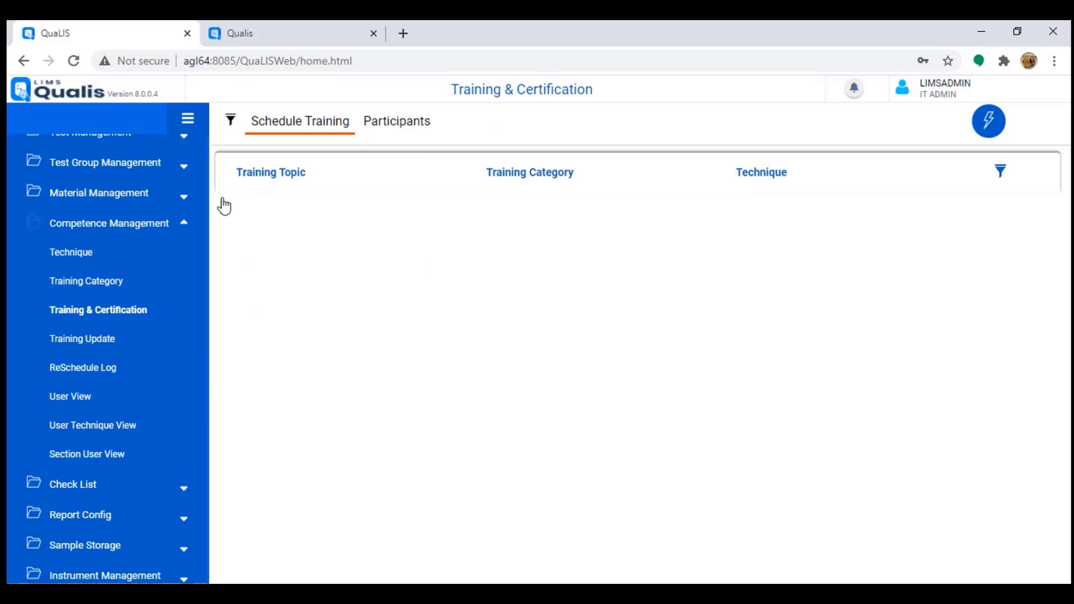
Step: Search Training Update for Auto Titrators trainings on 2020-10-13, dismissing the Complete training option
{"action": "left_click", "coordinate": [982, 129]}
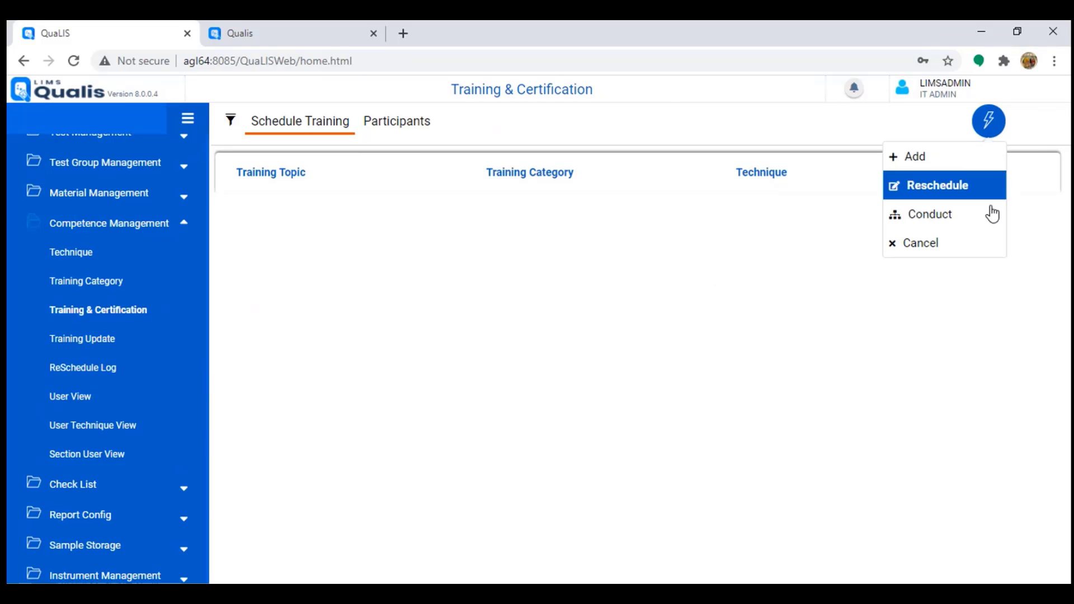
{"action": "left_click", "coordinate": [988, 121]}
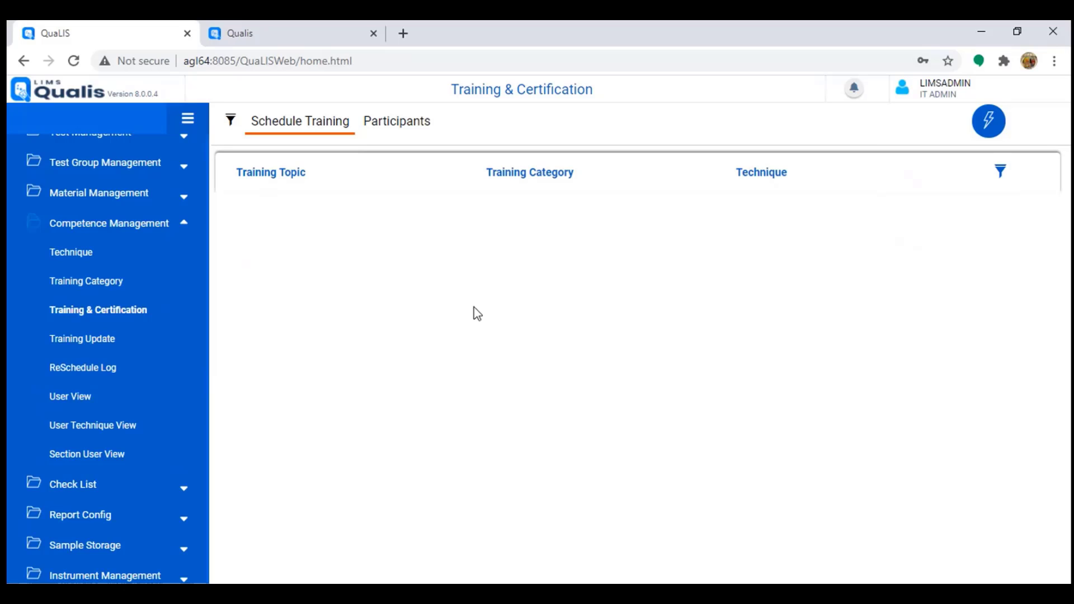
{"action": "left_click", "coordinate": [95, 339]}
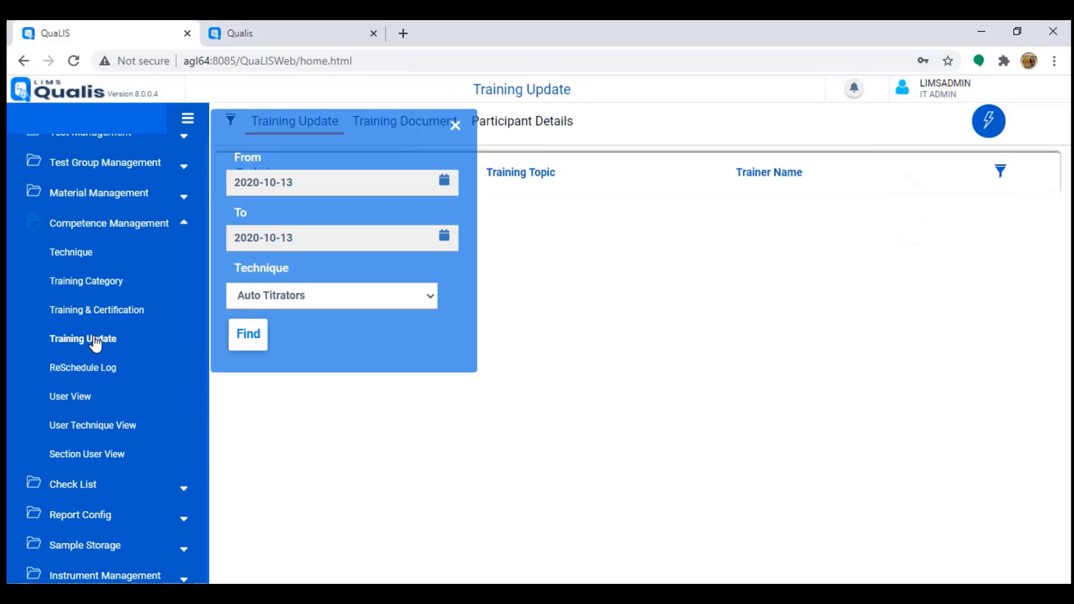
{"action": "left_click", "coordinate": [246, 338]}
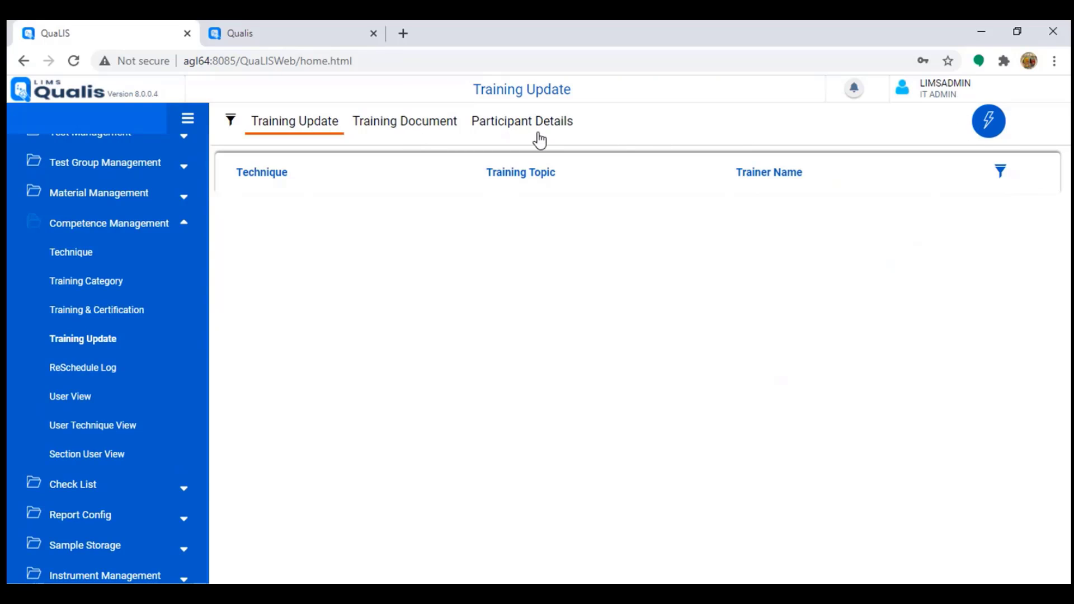
{"action": "left_click", "coordinate": [988, 134]}
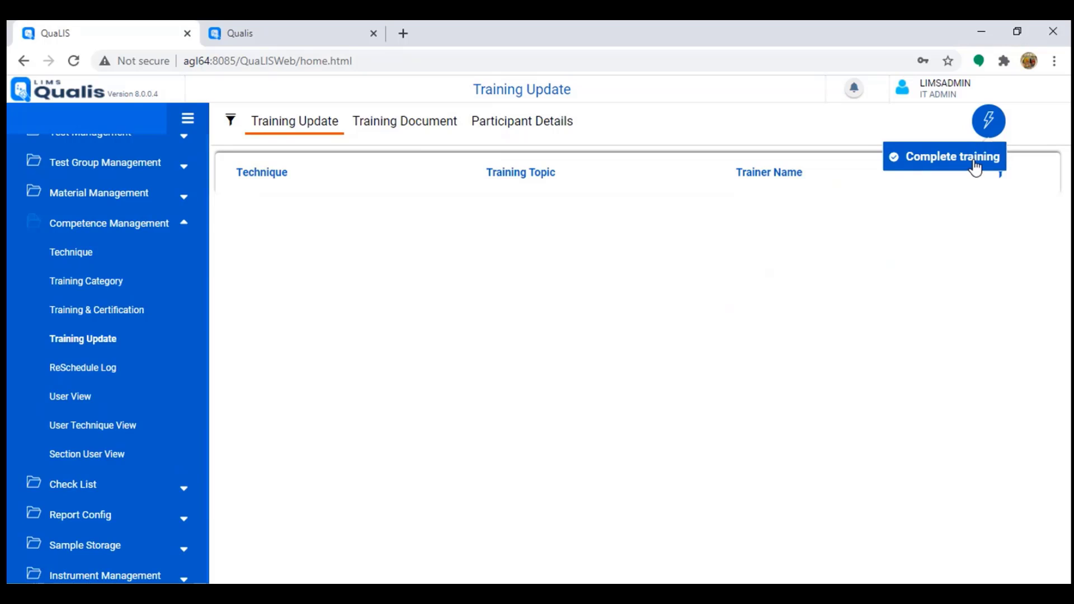
{"action": "left_click", "coordinate": [986, 125]}
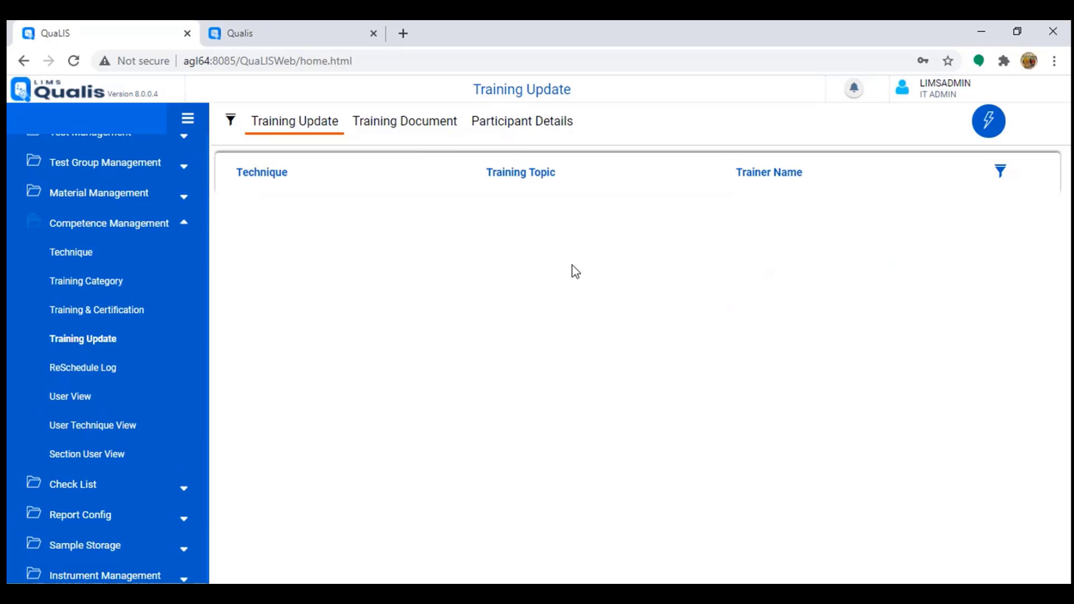
Step: Change the Technique selection from Measuring Using Electrodes to Auto Titrators, then collapse Competence Management
{"action": "left_click", "coordinate": [71, 252]}
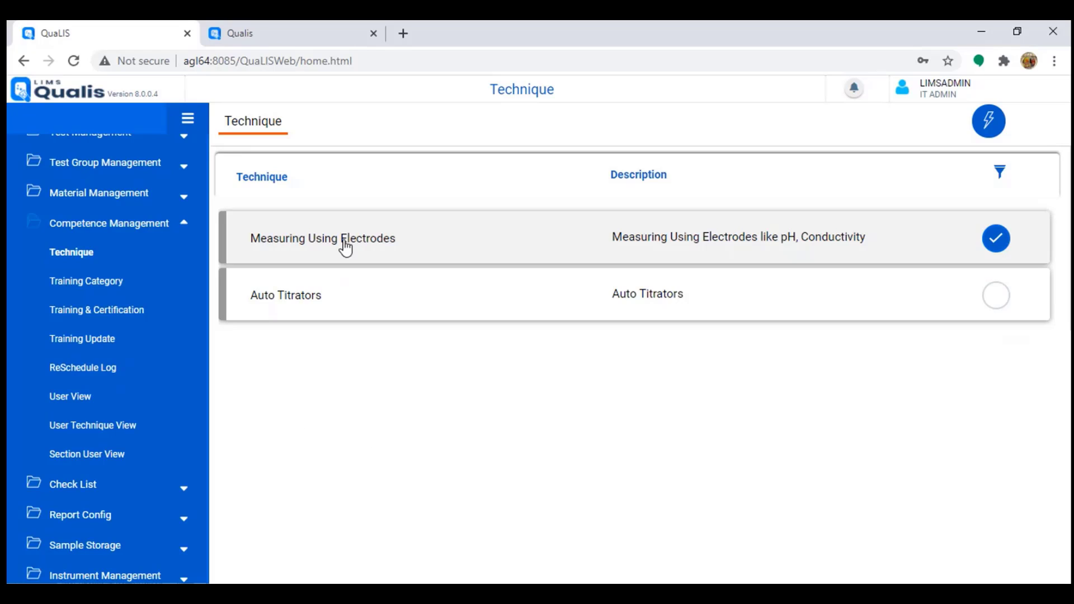
{"action": "left_click_drag", "start_coordinate": [265, 240], "coordinate": [383, 250]}
{"action": "left_click_drag", "start_coordinate": [251, 295], "coordinate": [340, 313]}
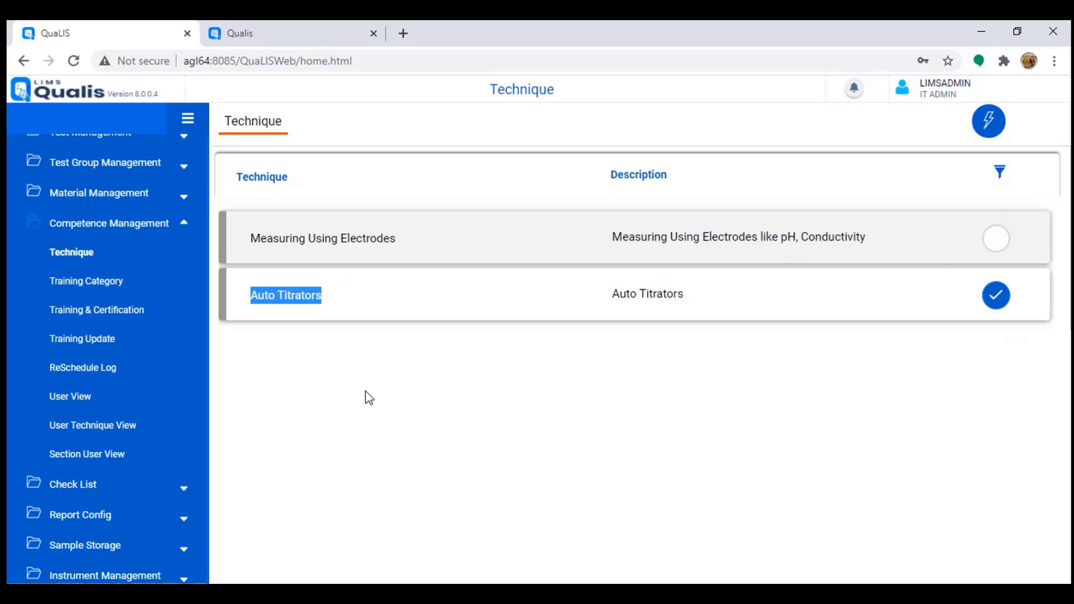
{"action": "left_click", "coordinate": [107, 232]}
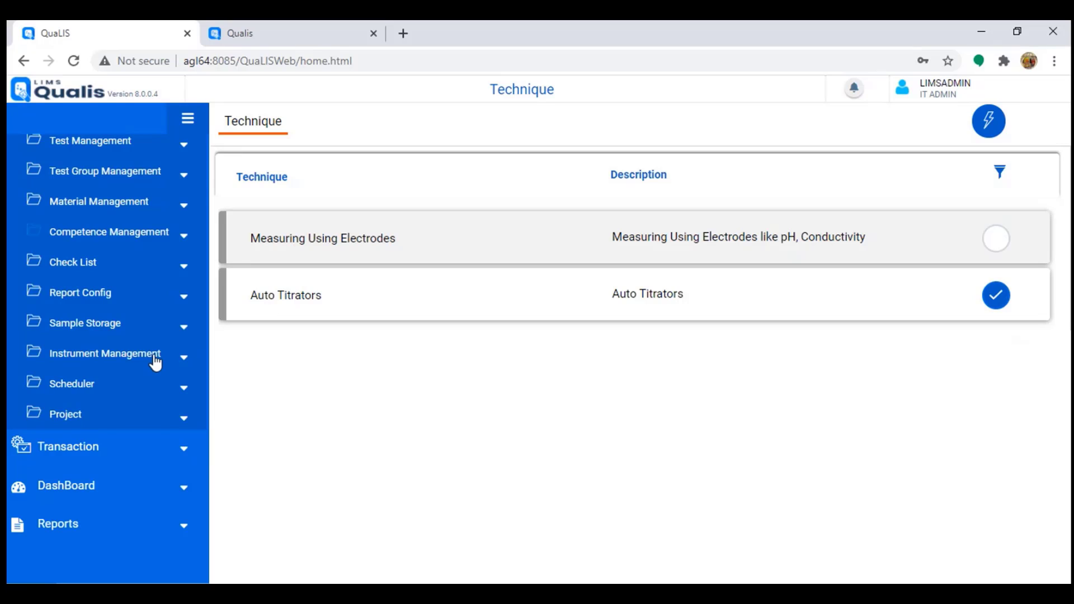
Step: Review project QC20001 (QC001) and its members on the Project page
{"action": "left_click", "coordinate": [86, 419]}
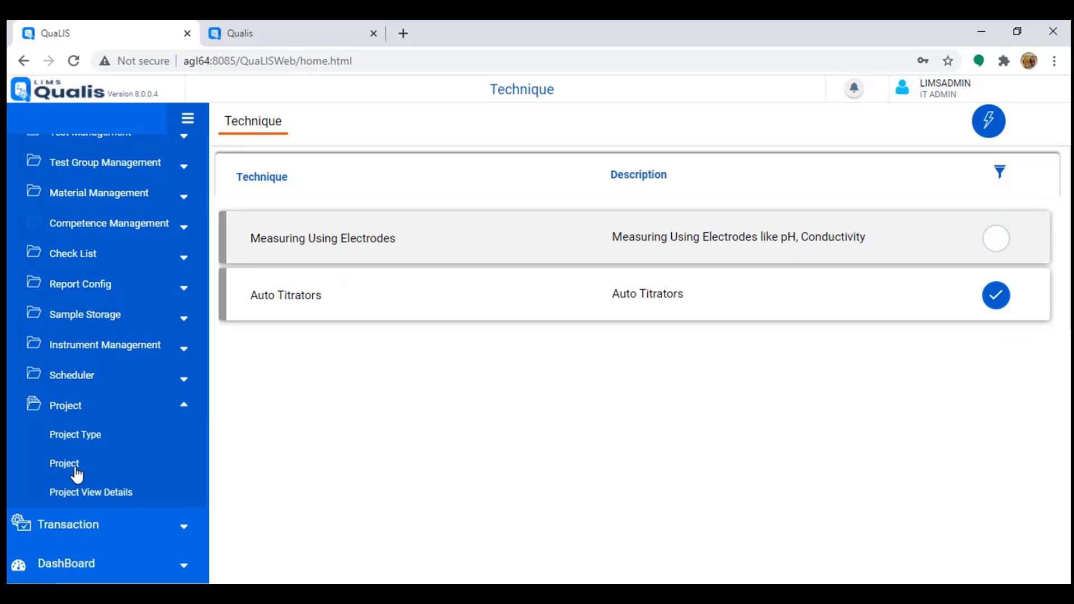
{"action": "scroll", "coordinate": [107, 474], "scroll_direction": "down", "scroll_amount": 2}
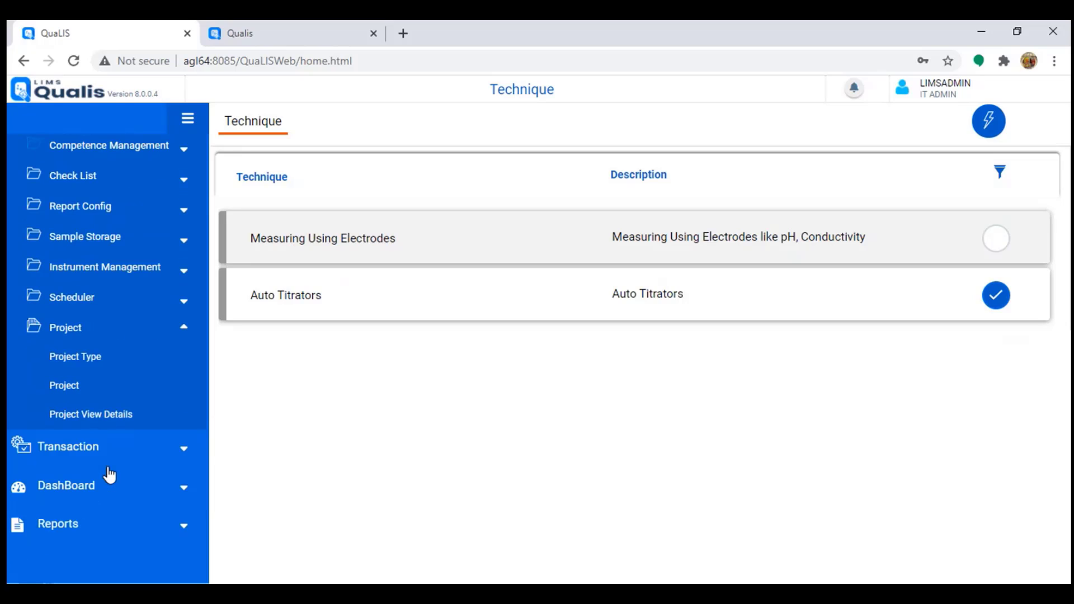
{"action": "left_click", "coordinate": [79, 388]}
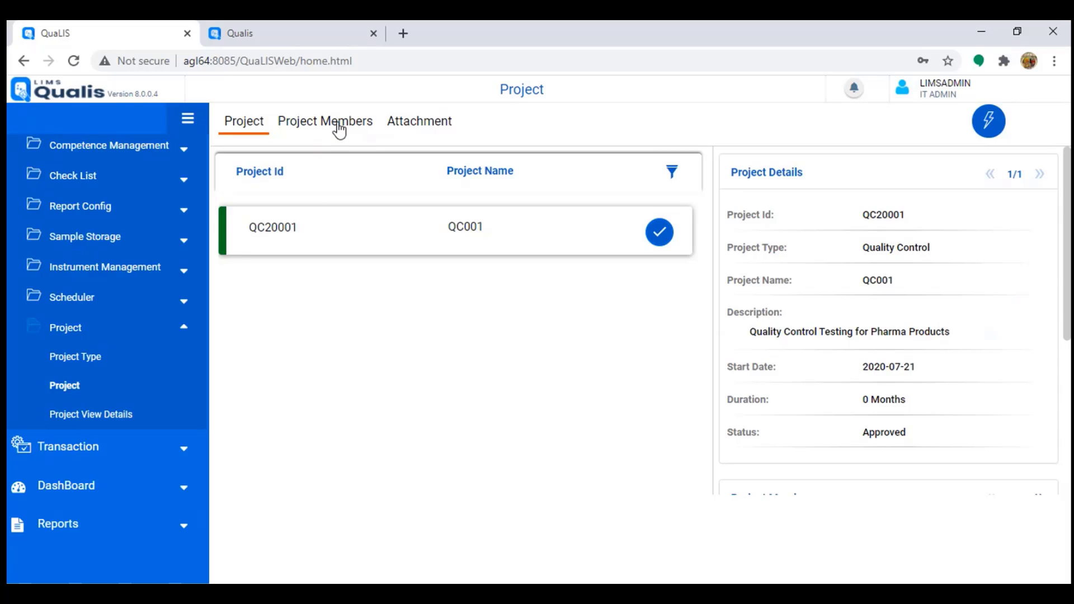
{"action": "left_click", "coordinate": [338, 128]}
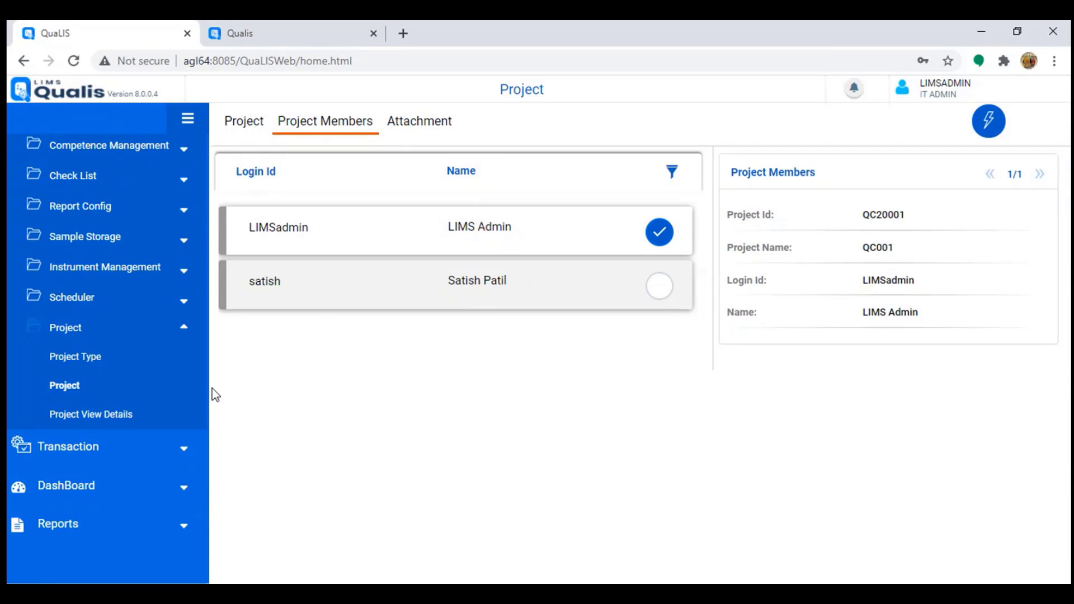
{"action": "left_click", "coordinate": [244, 123]}
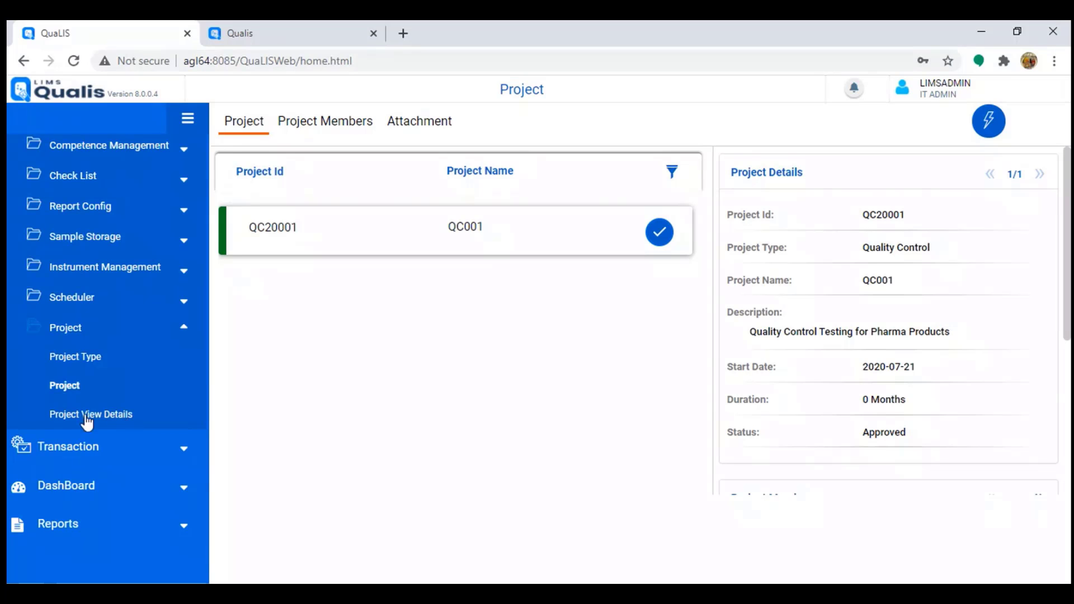
Step: Open Project View Details from the Project menu
{"action": "left_click", "coordinate": [111, 420]}
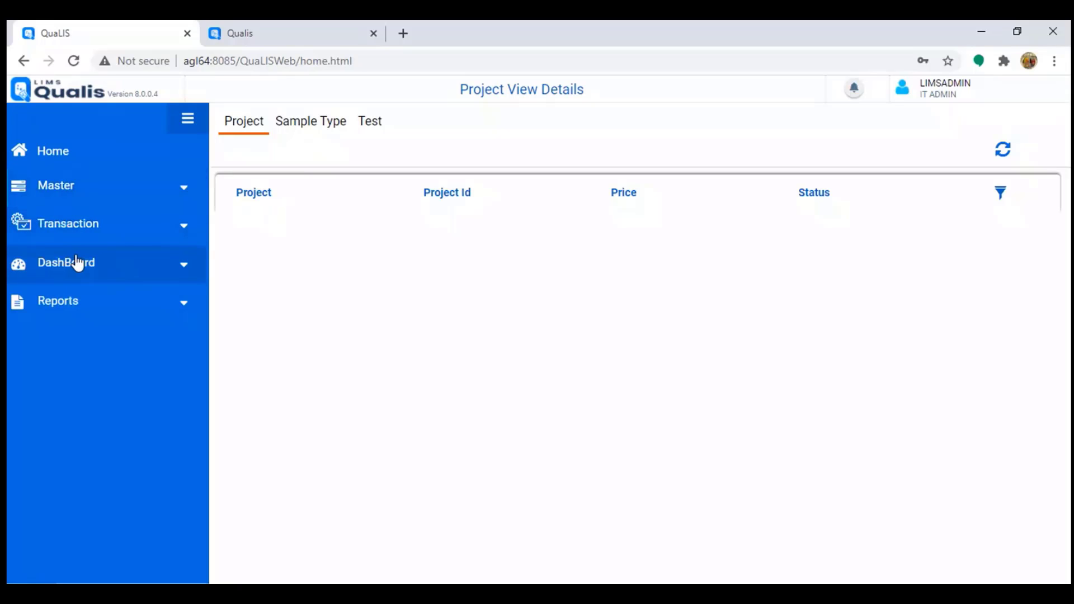
Step: Navigate through Transaction > Registration to Generic Registration and show its lightning action menu
{"action": "left_click", "coordinate": [98, 230]}
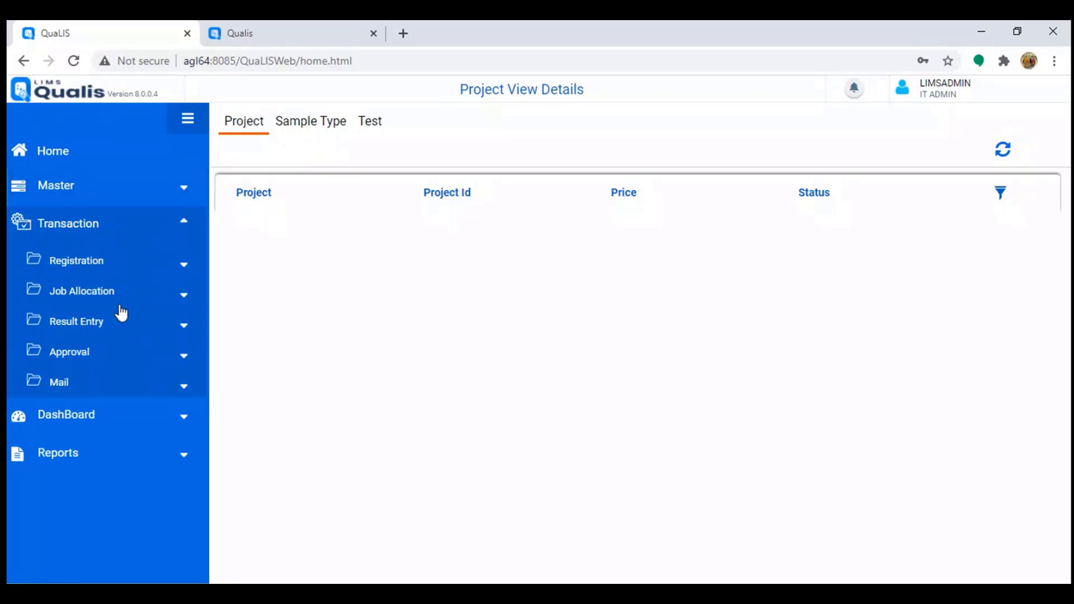
{"action": "left_click", "coordinate": [88, 273]}
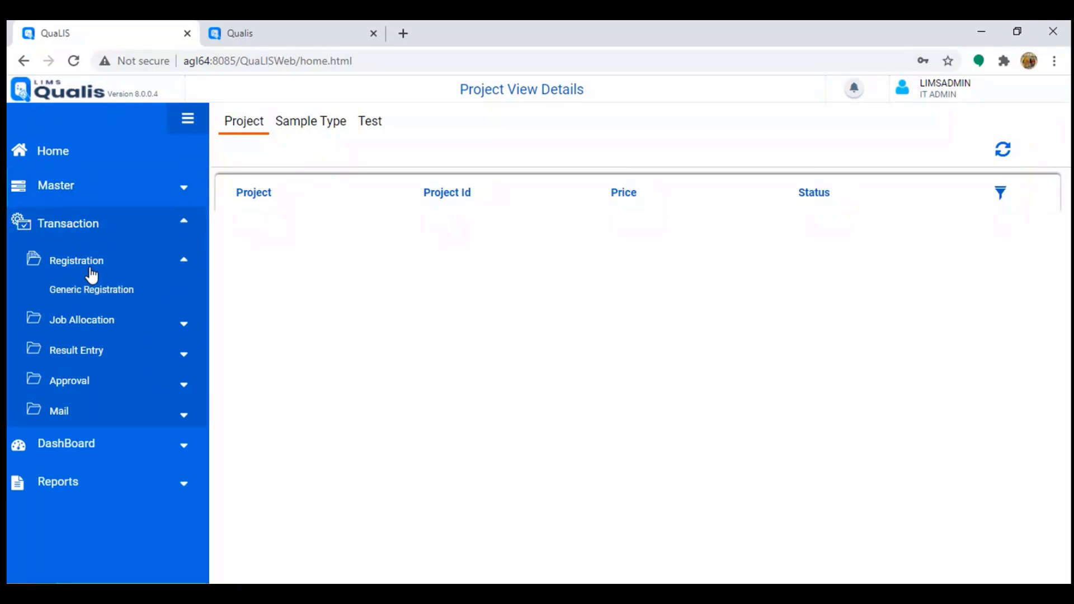
{"action": "left_click", "coordinate": [87, 329]}
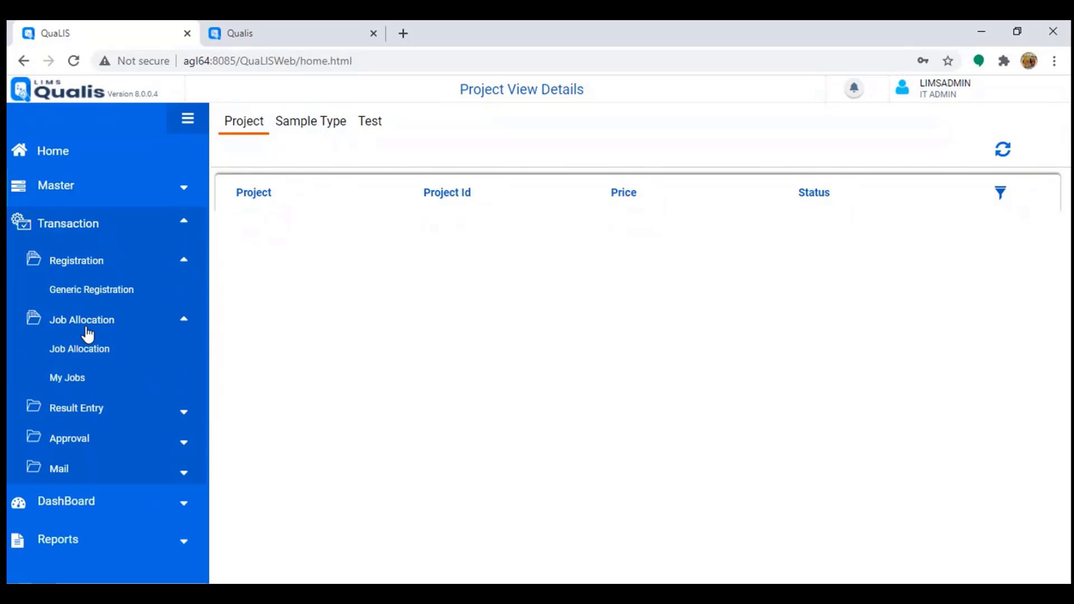
{"action": "left_click", "coordinate": [84, 414]}
{"action": "scroll", "coordinate": [96, 408], "scroll_direction": "down", "scroll_amount": 1}
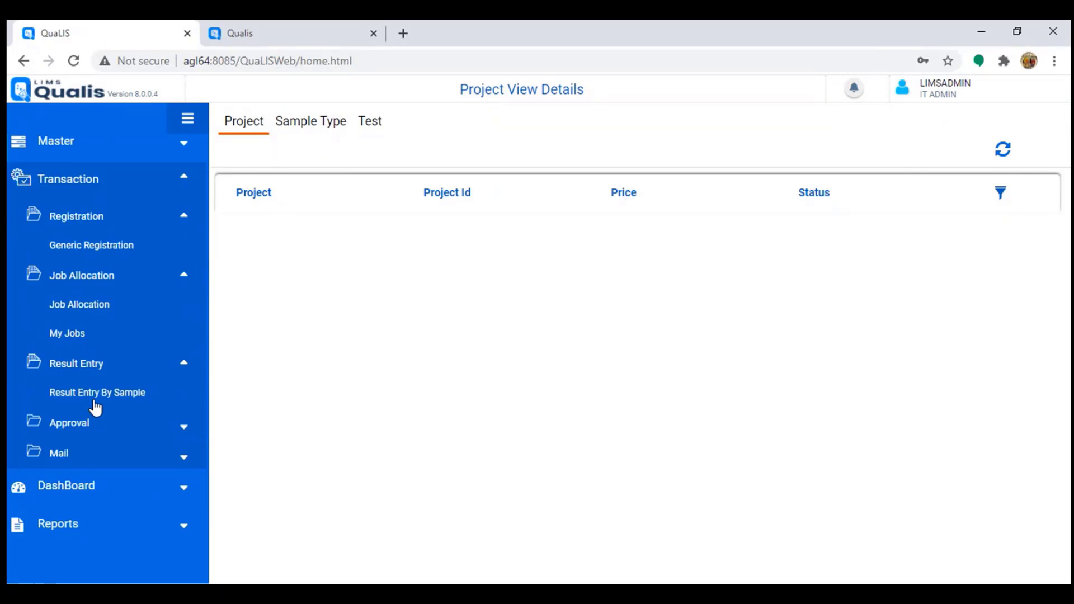
{"action": "left_click", "coordinate": [67, 428]}
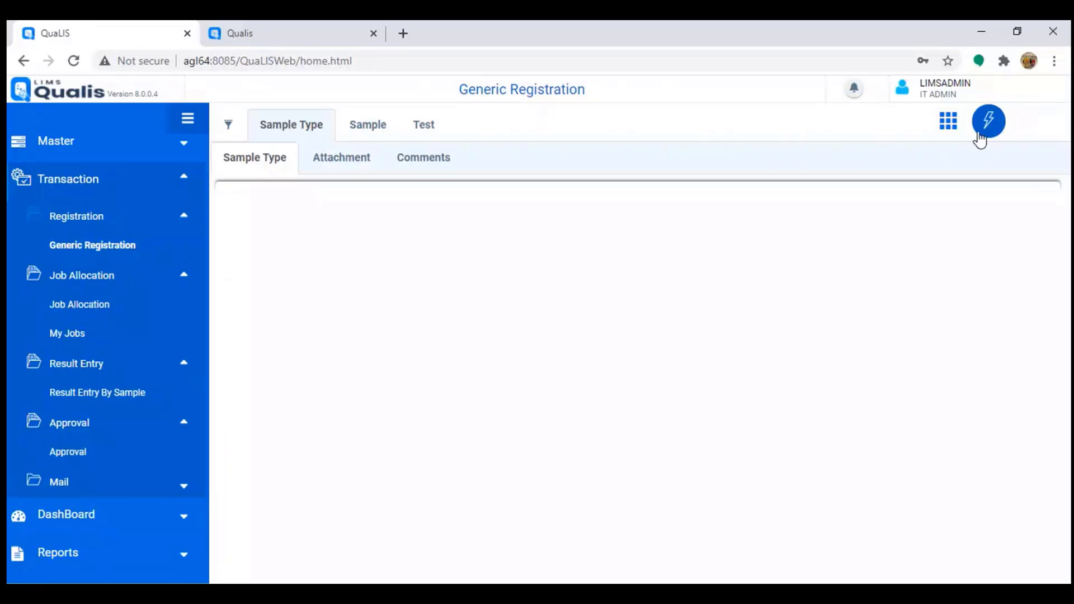
{"action": "left_click", "coordinate": [980, 137]}
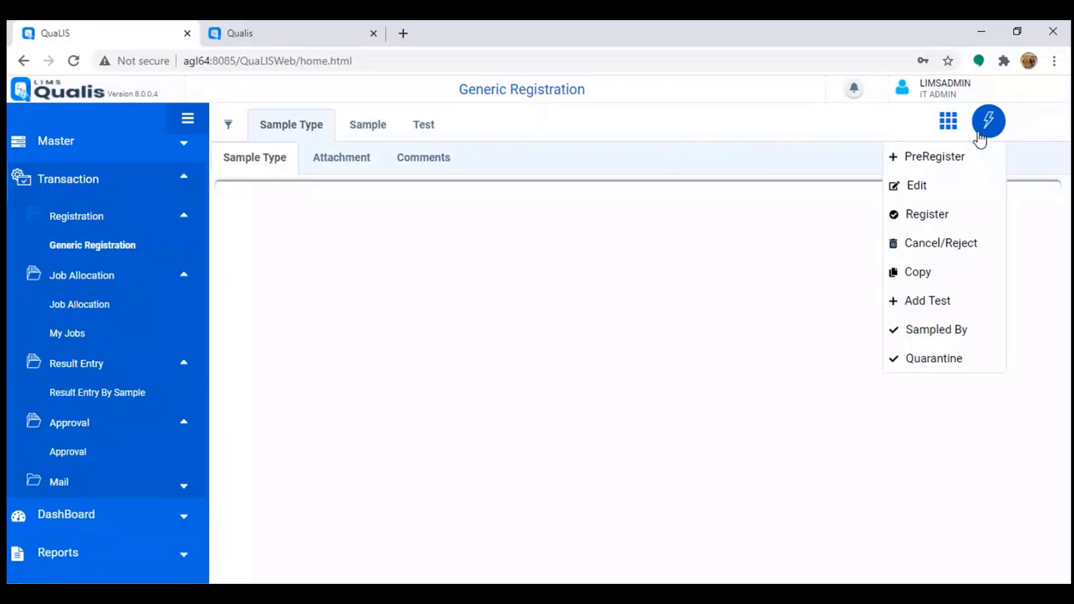
Step: Start a PreRegister routine entry with client PharmaWorld and sample category Pharmaceutical
{"action": "left_click", "coordinate": [951, 165]}
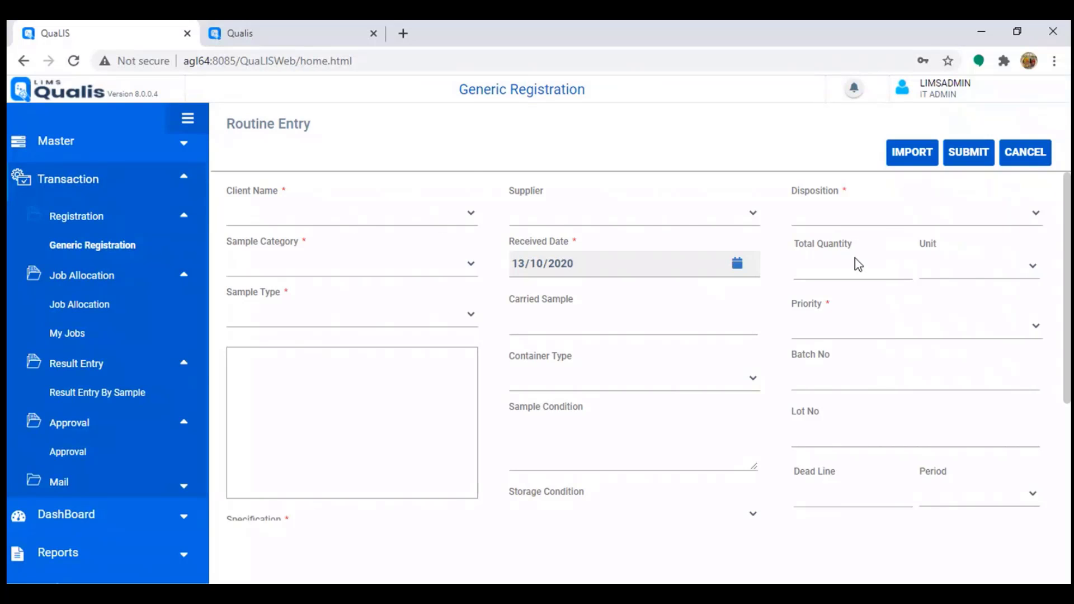
{"action": "left_click", "coordinate": [455, 216]}
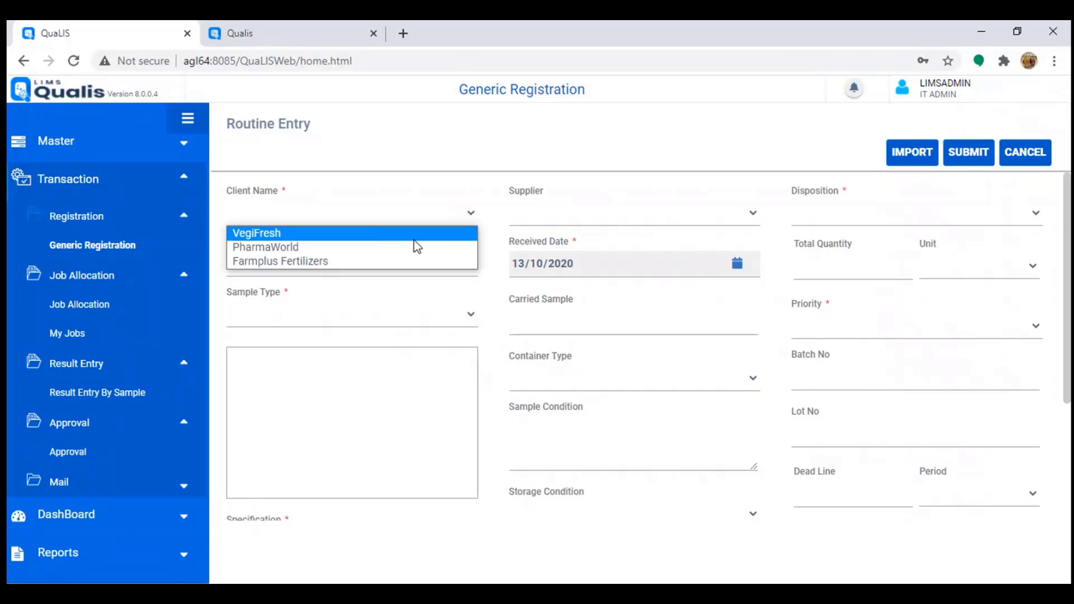
{"action": "left_click", "coordinate": [330, 250]}
{"action": "left_click", "coordinate": [347, 261]}
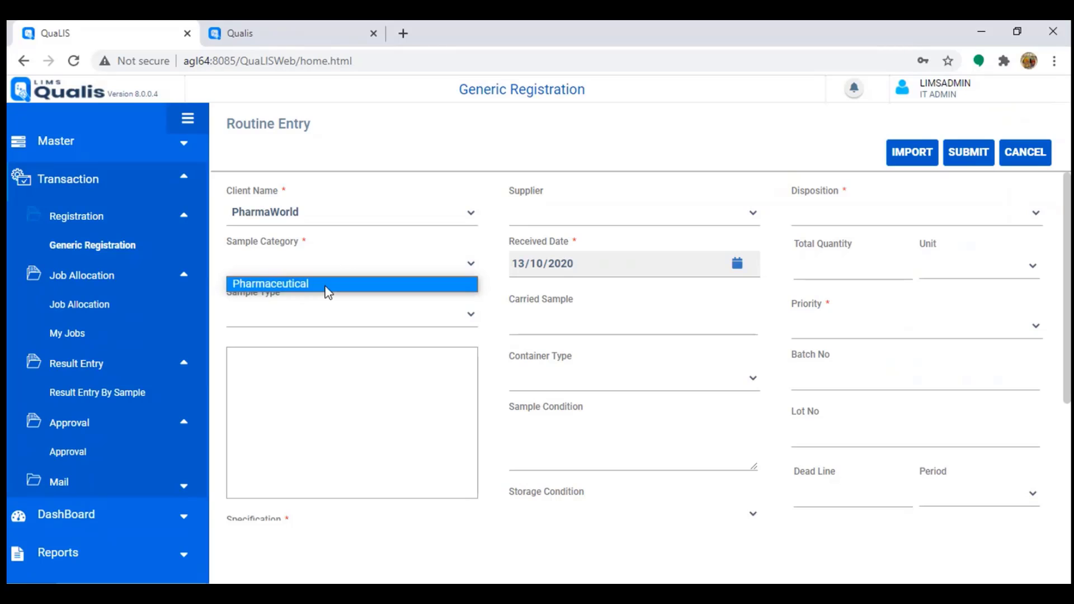
{"action": "left_click", "coordinate": [326, 285]}
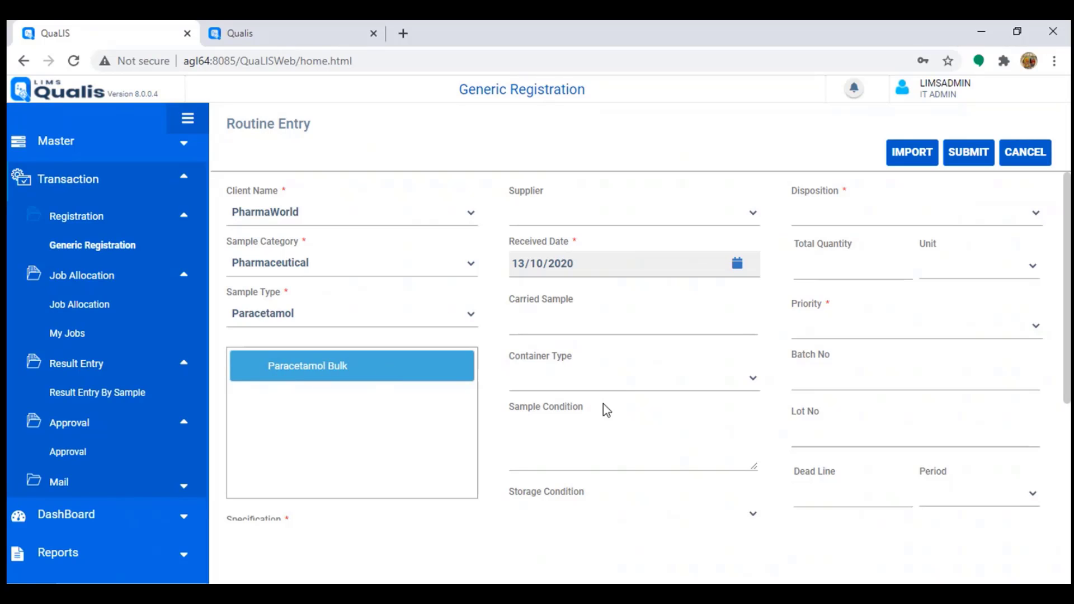
{"action": "scroll", "coordinate": [604, 408], "scroll_direction": "down", "scroll_amount": 3}
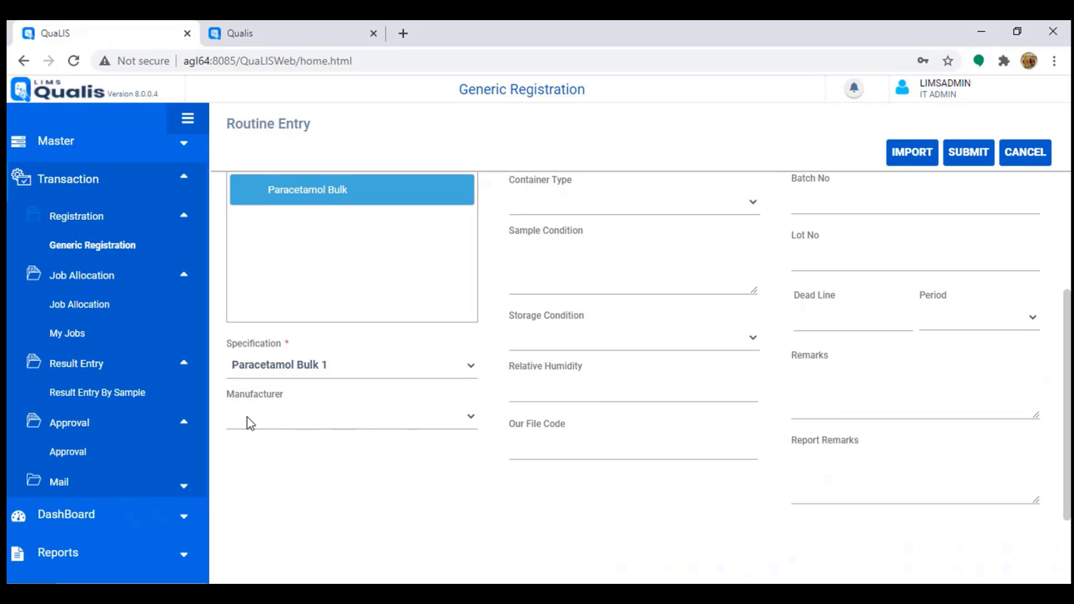
{"action": "scroll", "coordinate": [609, 324], "scroll_direction": "up", "scroll_amount": 3}
{"action": "scroll", "coordinate": [613, 324], "scroll_direction": "up", "scroll_amount": 1}
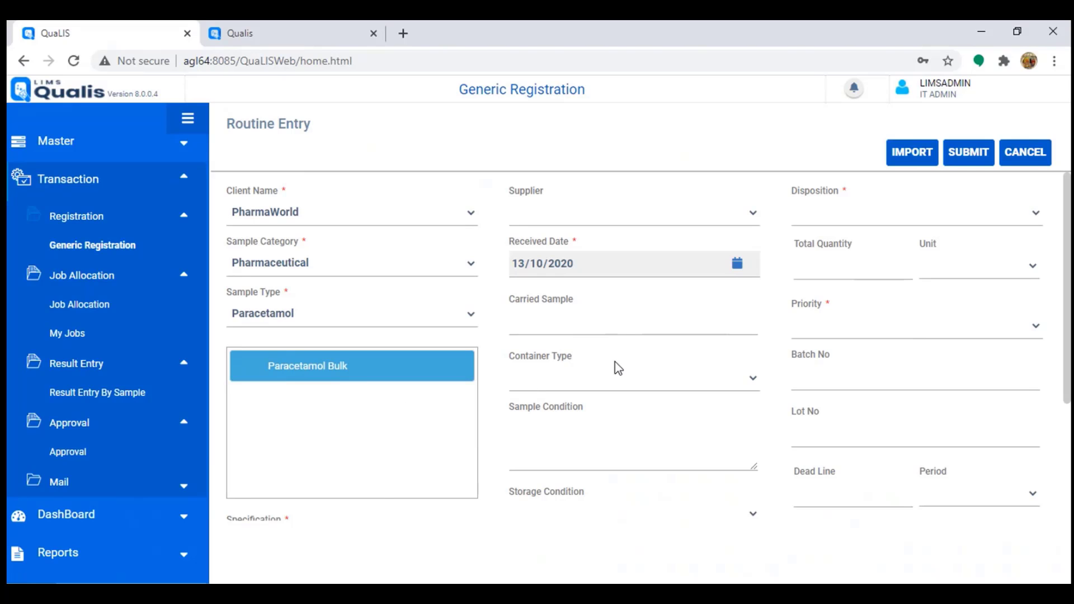
{"action": "scroll", "coordinate": [688, 364], "scroll_direction": "down", "scroll_amount": 3}
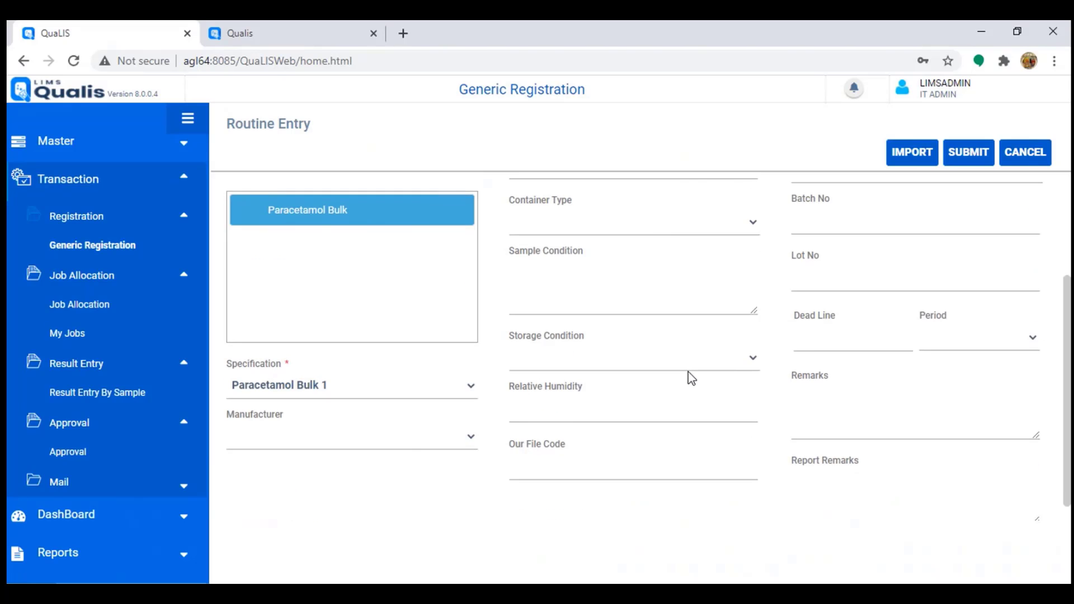
{"action": "scroll", "coordinate": [688, 371], "scroll_direction": "up", "scroll_amount": 3}
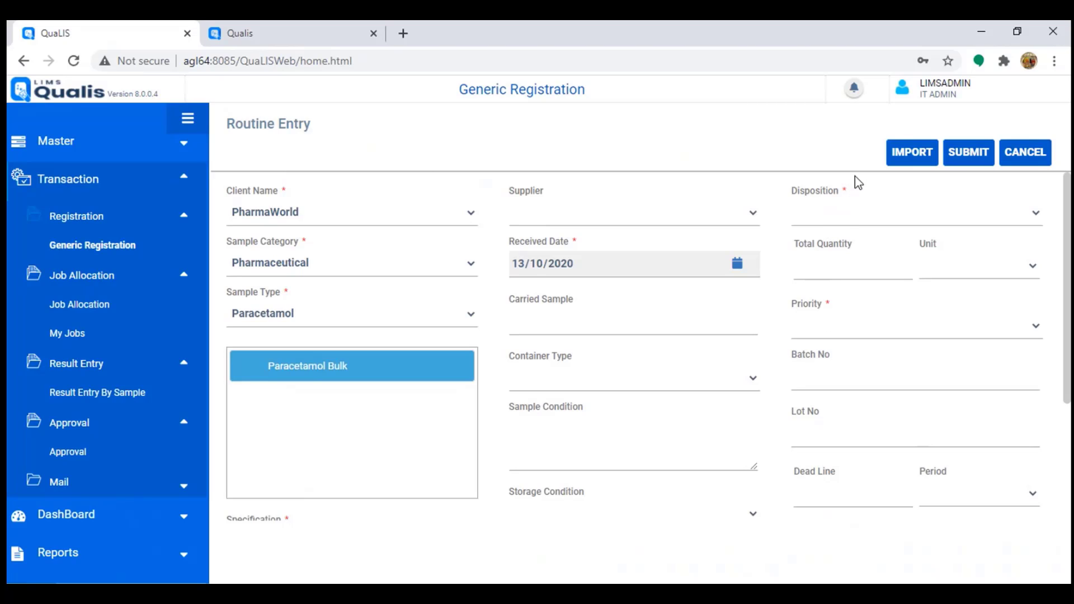
Step: Set disposition to Dispose, total quantity 200 g, and Normal priority
{"action": "left_click", "coordinate": [843, 219]}
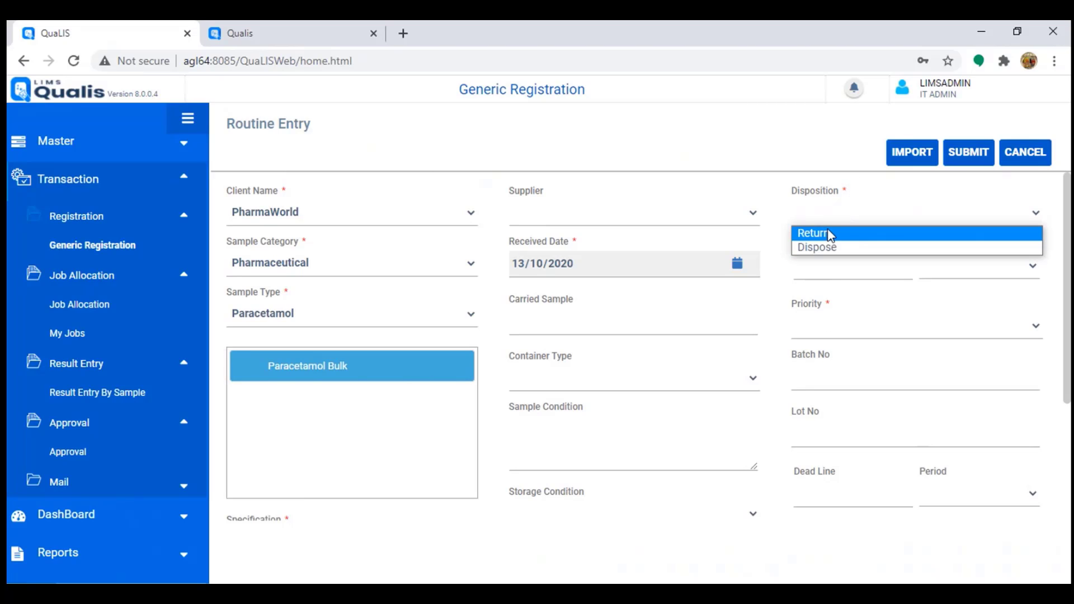
{"action": "left_click", "coordinate": [829, 249]}
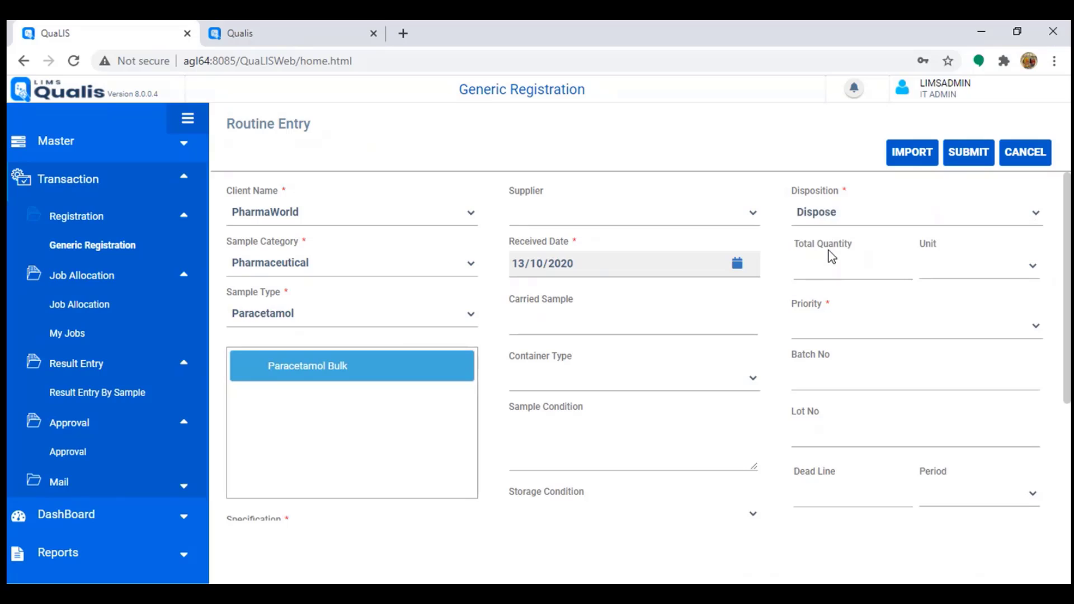
{"action": "left_click", "coordinate": [824, 266]}
{"action": "type", "text": "200"}
{"action": "key", "text": "Tab"}
{"action": "key", "text": "g"}
{"action": "left_click", "coordinate": [846, 326]}
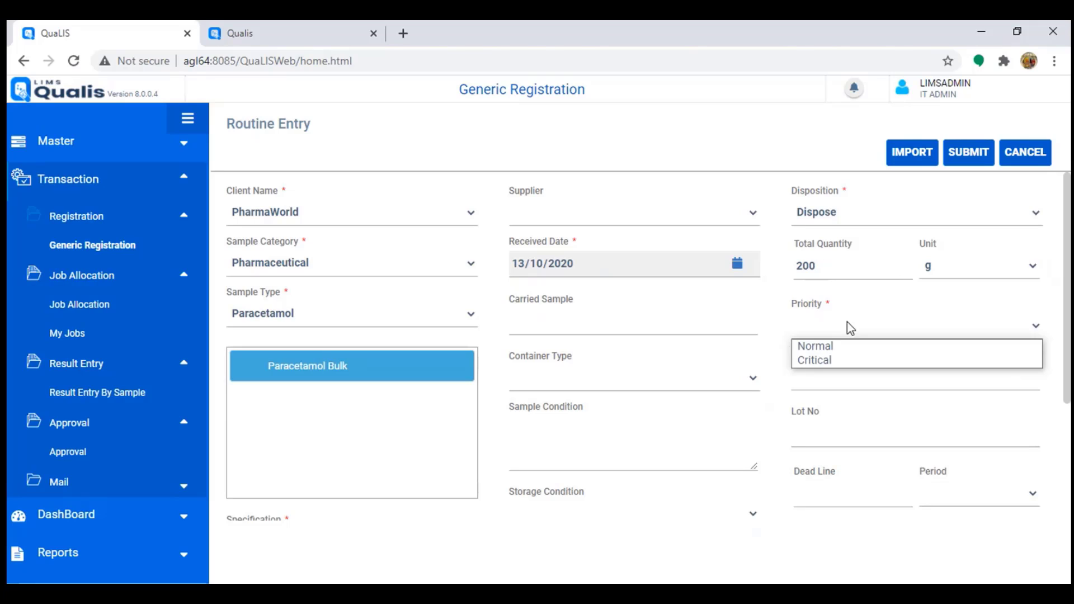
{"action": "left_click", "coordinate": [824, 352]}
Step: Enter batch NIG001, lot NIG001L1, and a deadline of 5 Days
{"action": "left_click", "coordinate": [820, 385]}
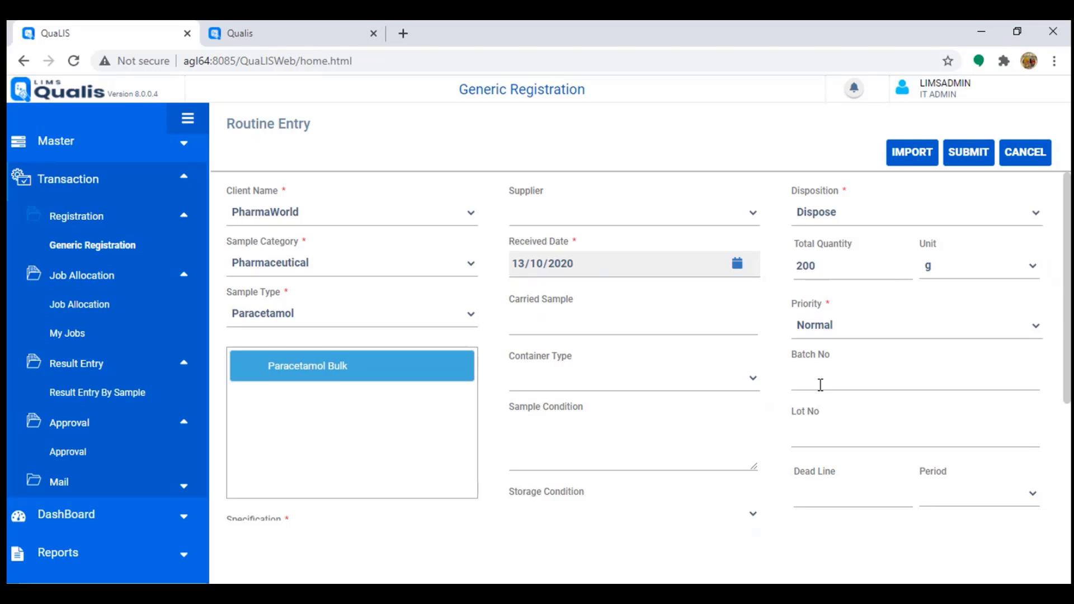
{"action": "type", "text": "NIG001"}
{"action": "key", "text": "Tab"}
{"action": "type", "text": "NIG001L1"}
{"action": "scroll", "coordinate": [805, 403], "scroll_direction": "down", "scroll_amount": 3}
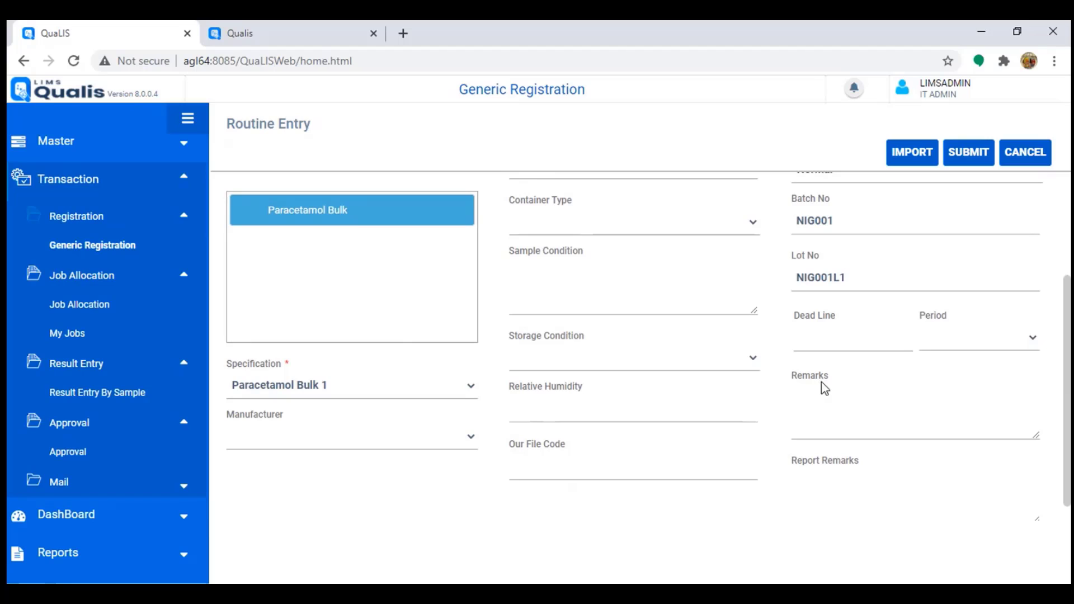
{"action": "left_click", "coordinate": [815, 338]}
{"action": "type", "text": "5"}
{"action": "left_click", "coordinate": [1007, 345]}
{"action": "scroll", "coordinate": [881, 427], "scroll_direction": "up", "scroll_amount": 3}
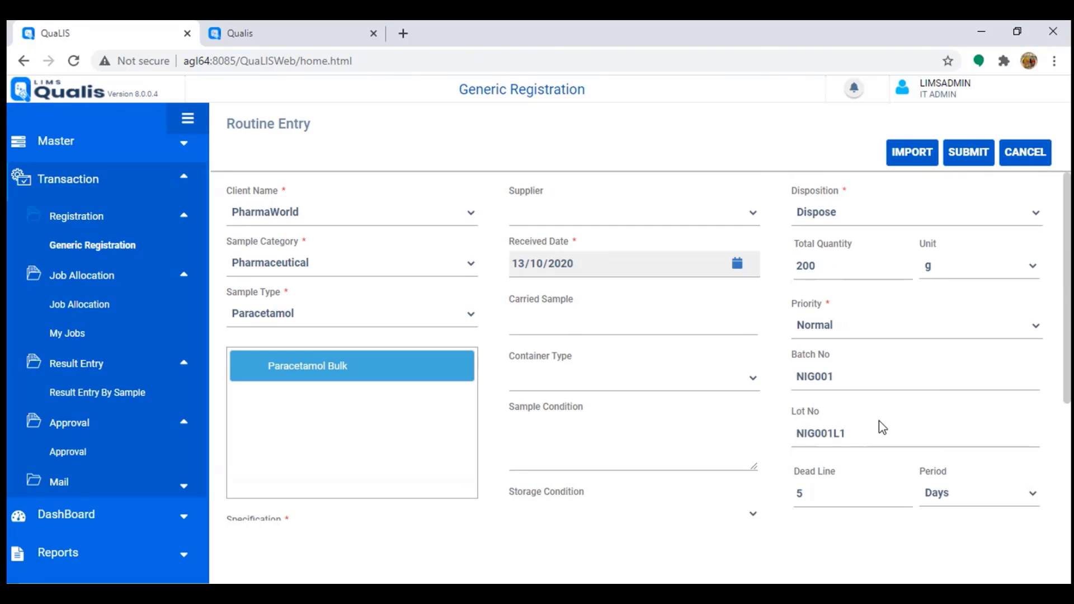
{"action": "scroll", "coordinate": [853, 409], "scroll_direction": "down", "scroll_amount": 3}
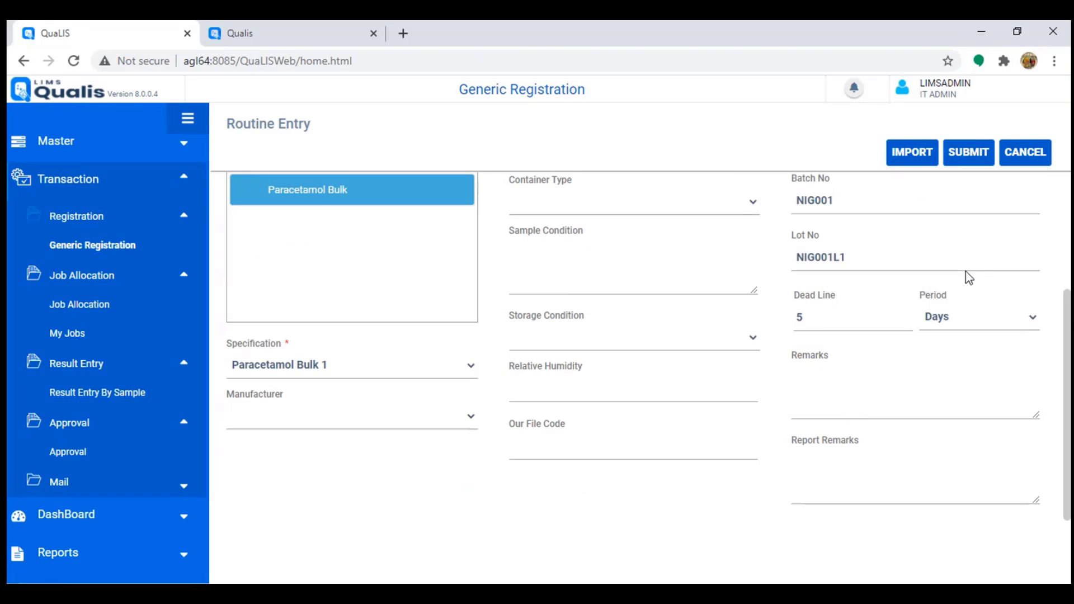
{"action": "scroll", "coordinate": [925, 187], "scroll_direction": "up", "scroll_amount": 3}
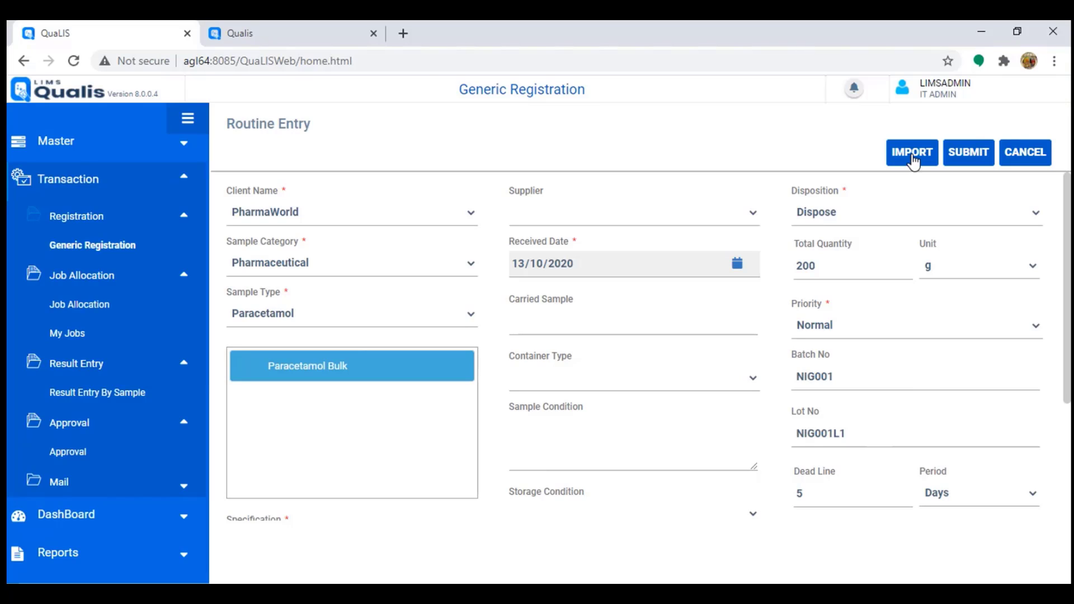
Step: Submit the entry, then open pre-registration 33 in Edit to check it and cancel
{"action": "left_click", "coordinate": [968, 157]}
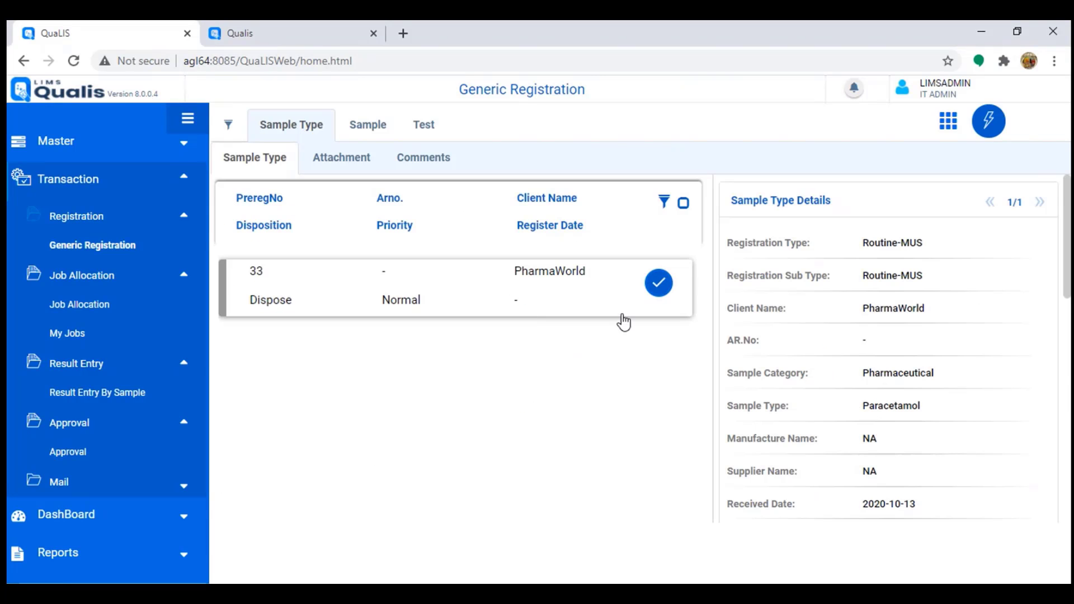
{"action": "left_click", "coordinate": [384, 278]}
{"action": "left_click", "coordinate": [990, 134]}
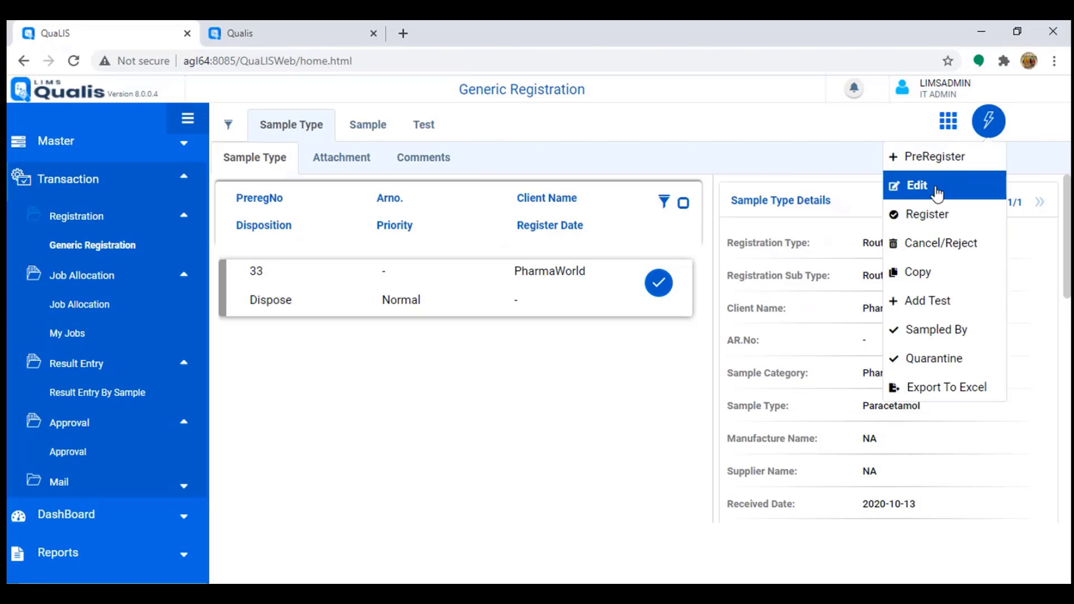
{"action": "left_click", "coordinate": [931, 194]}
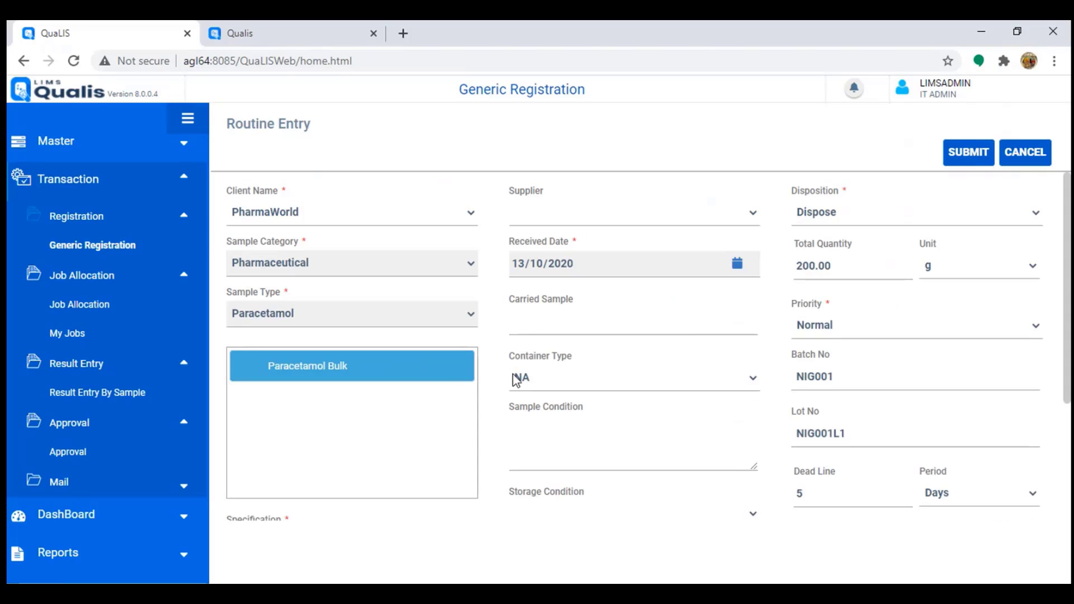
{"action": "left_click", "coordinate": [1025, 154]}
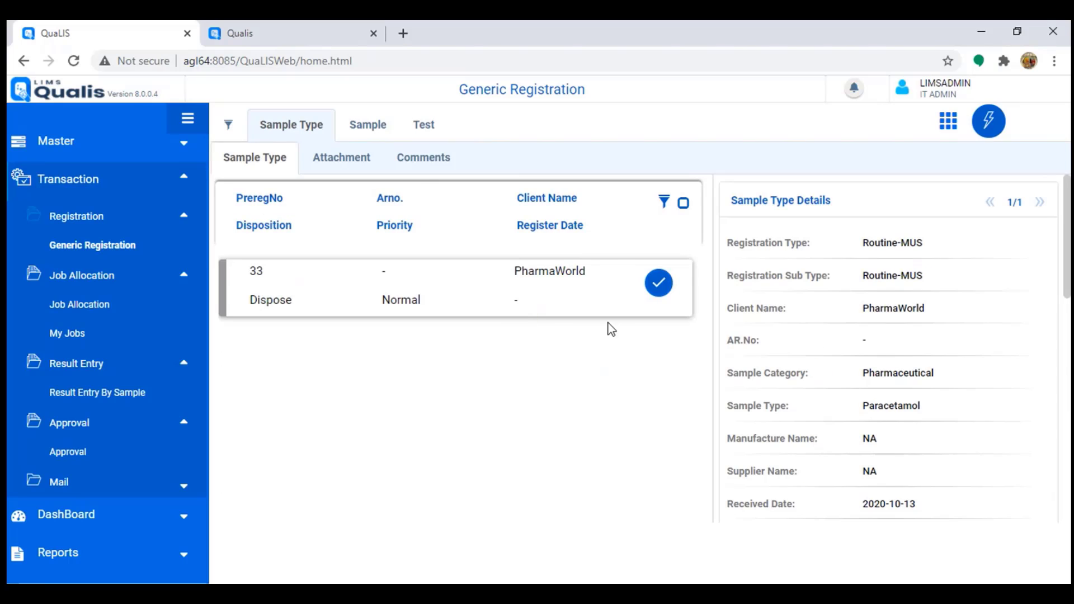
Step: Add a new sample named Part1 with quantity 50 on the Sample tab
{"action": "left_click", "coordinate": [373, 128]}
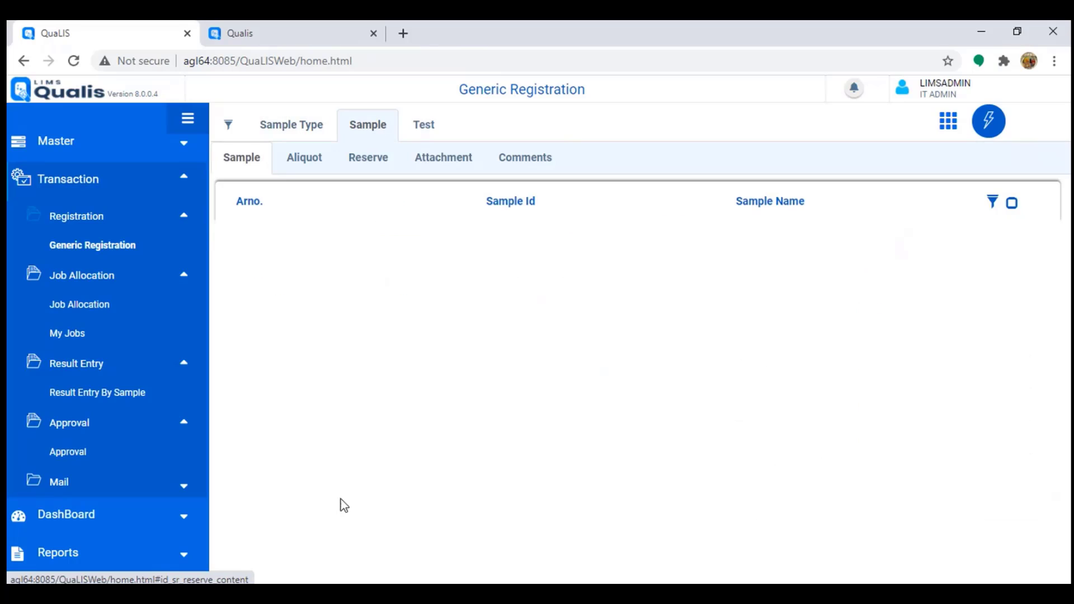
{"action": "left_click", "coordinate": [987, 128]}
{"action": "left_click", "coordinate": [936, 160]}
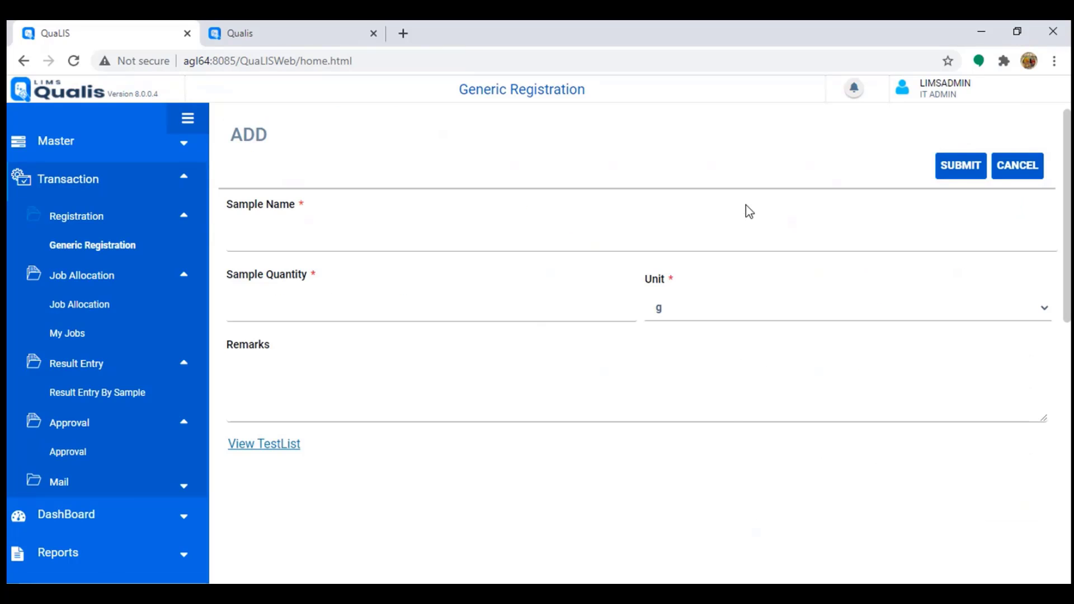
{"action": "left_click", "coordinate": [280, 238]}
{"action": "type", "text": "Part1"}
{"action": "key", "text": "Tab"}
{"action": "type", "text": "50"}
Step: Assign all tests, Assay and Water Content by KF Titrator, and save sample Part1
{"action": "scroll", "coordinate": [312, 366], "scroll_direction": "down", "scroll_amount": 3}
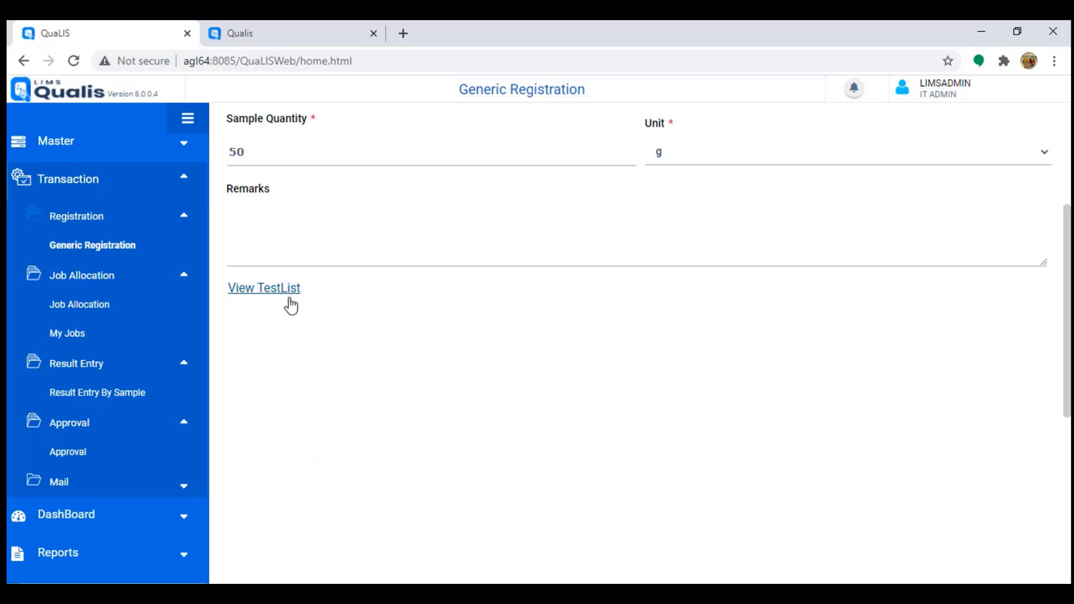
{"action": "left_click", "coordinate": [281, 299]}
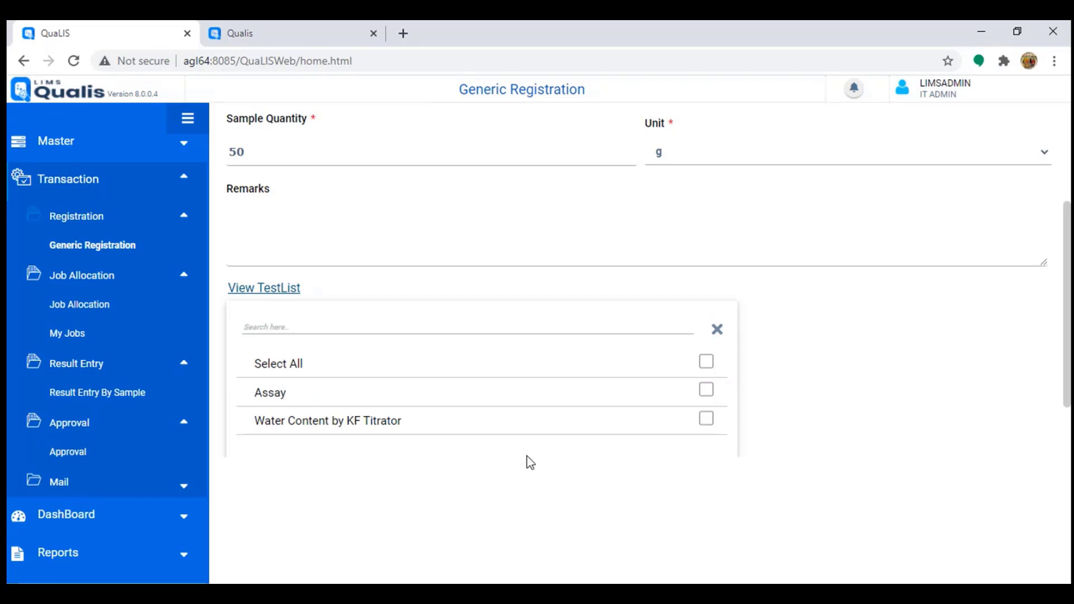
{"action": "left_click", "coordinate": [706, 361]}
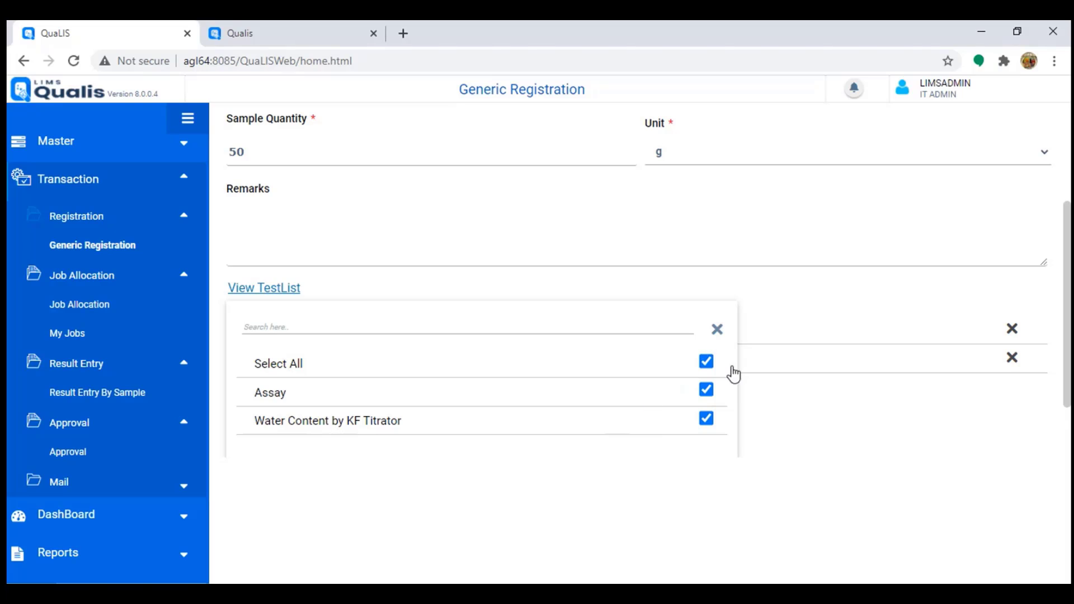
{"action": "left_click", "coordinate": [778, 457]}
{"action": "scroll", "coordinate": [777, 457], "scroll_direction": "up", "scroll_amount": 3}
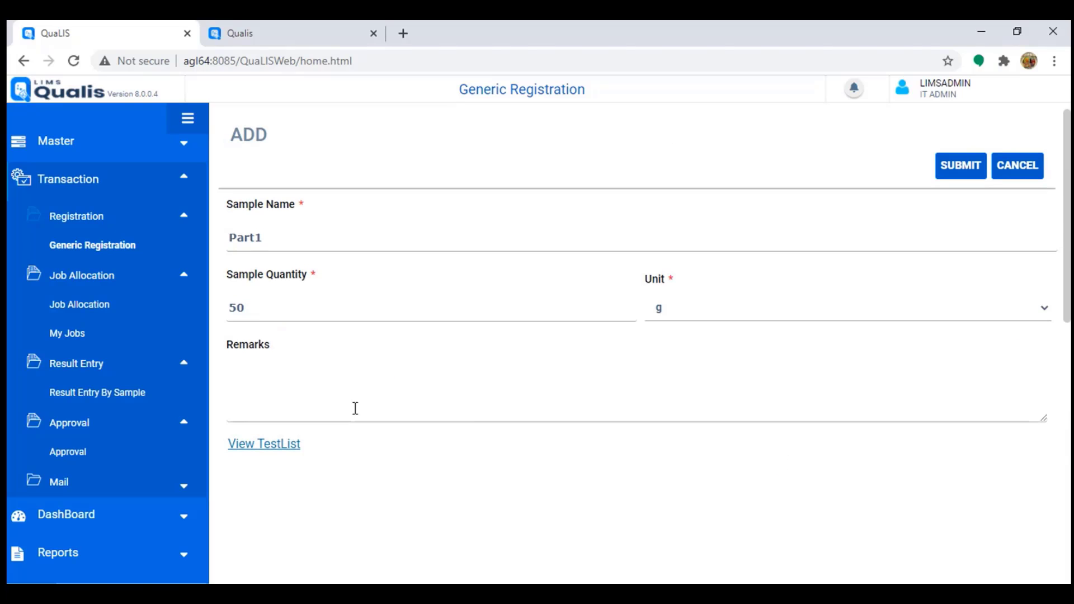
{"action": "scroll", "coordinate": [357, 417], "scroll_direction": "down", "scroll_amount": 4}
{"action": "scroll", "coordinate": [771, 409], "scroll_direction": "up", "scroll_amount": 4}
{"action": "left_click", "coordinate": [966, 175]}
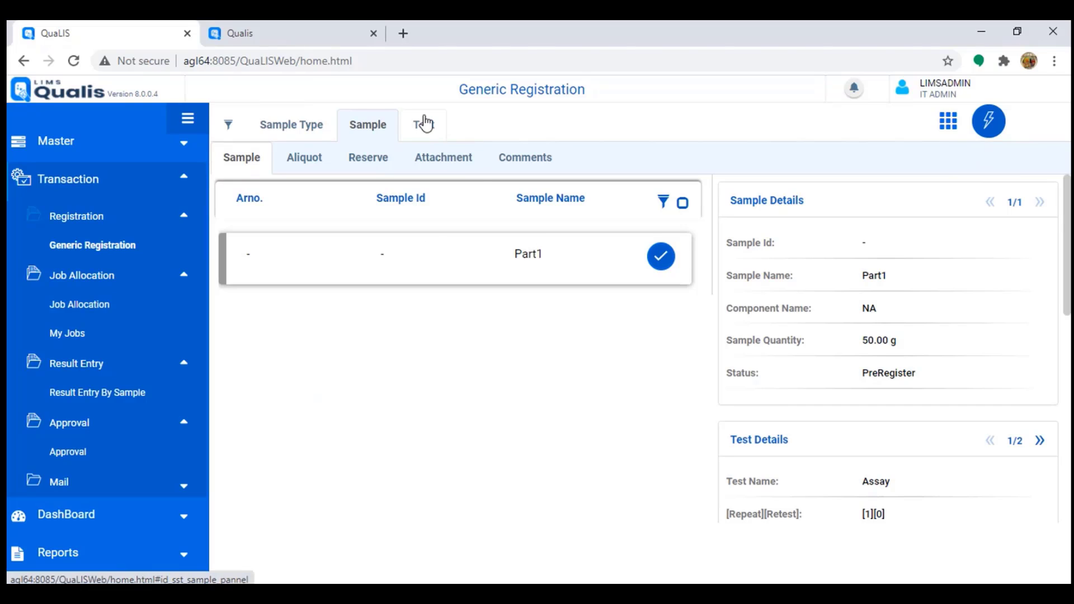
{"action": "left_click", "coordinate": [369, 268]}
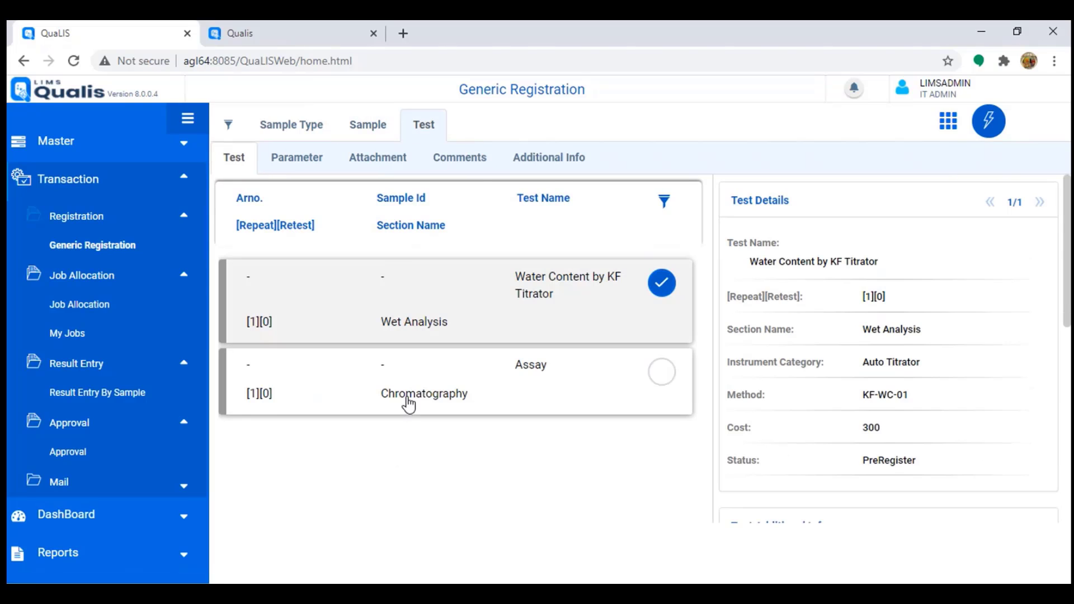
{"action": "left_click", "coordinate": [379, 129]}
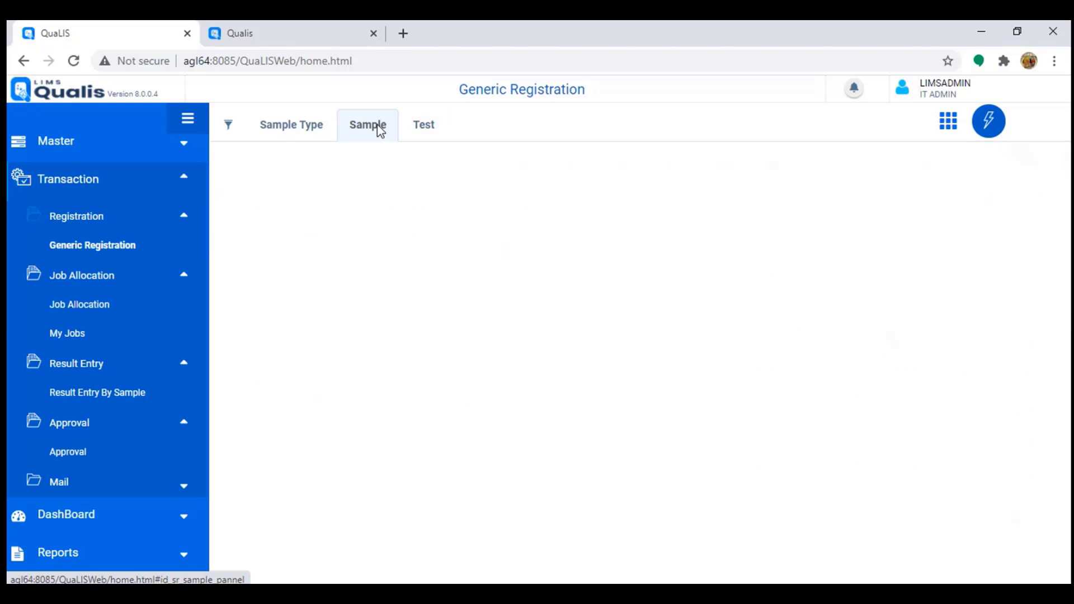
{"action": "left_click", "coordinate": [282, 127]}
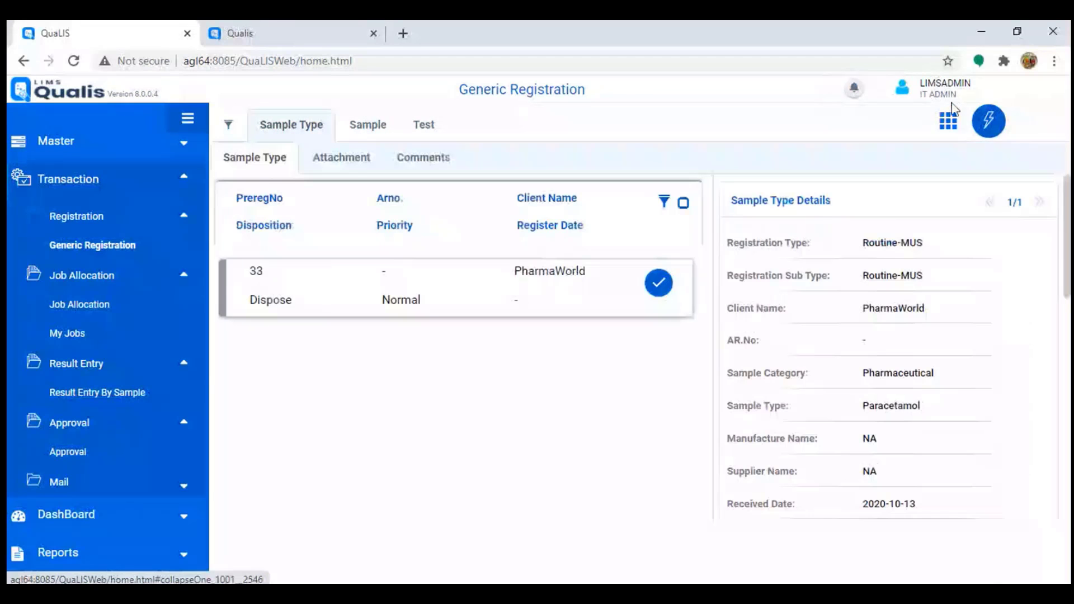
{"action": "left_click", "coordinate": [999, 124]}
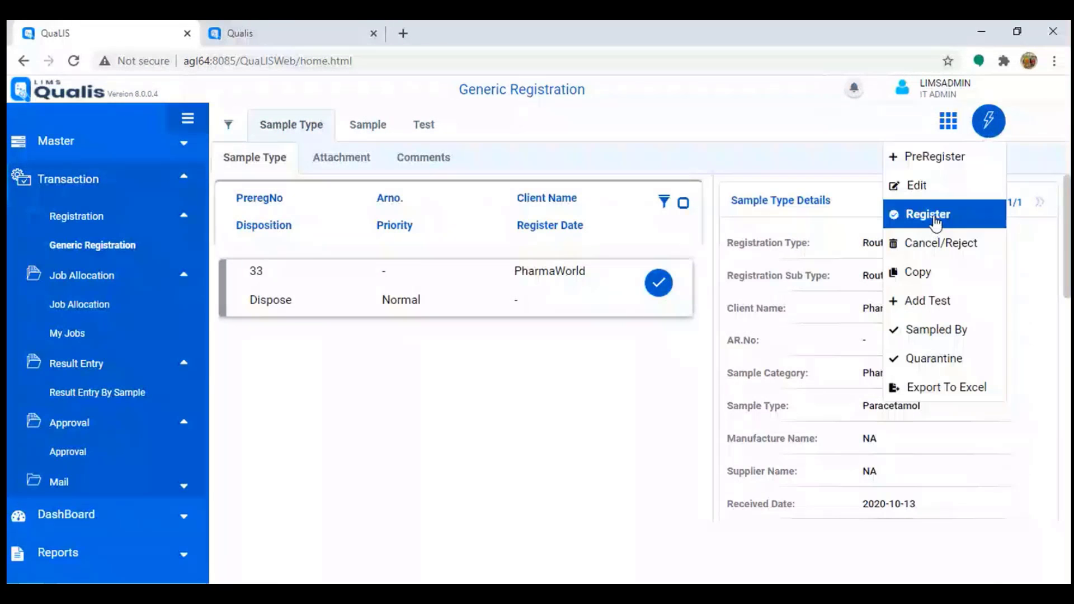
{"action": "left_click", "coordinate": [937, 222]}
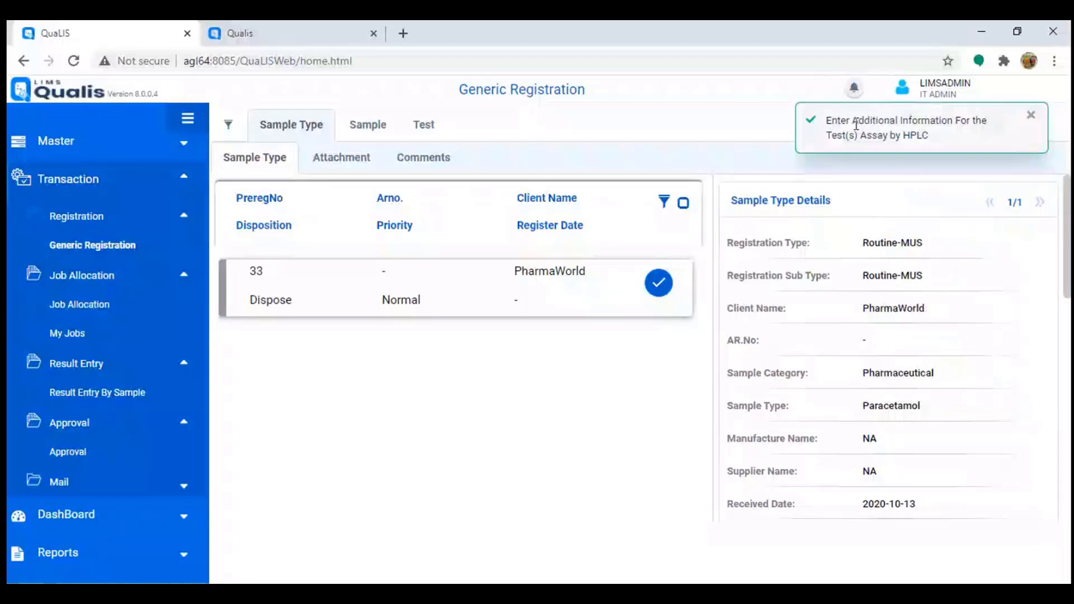
{"action": "left_click_drag", "start_coordinate": [852, 120], "coordinate": [962, 119]}
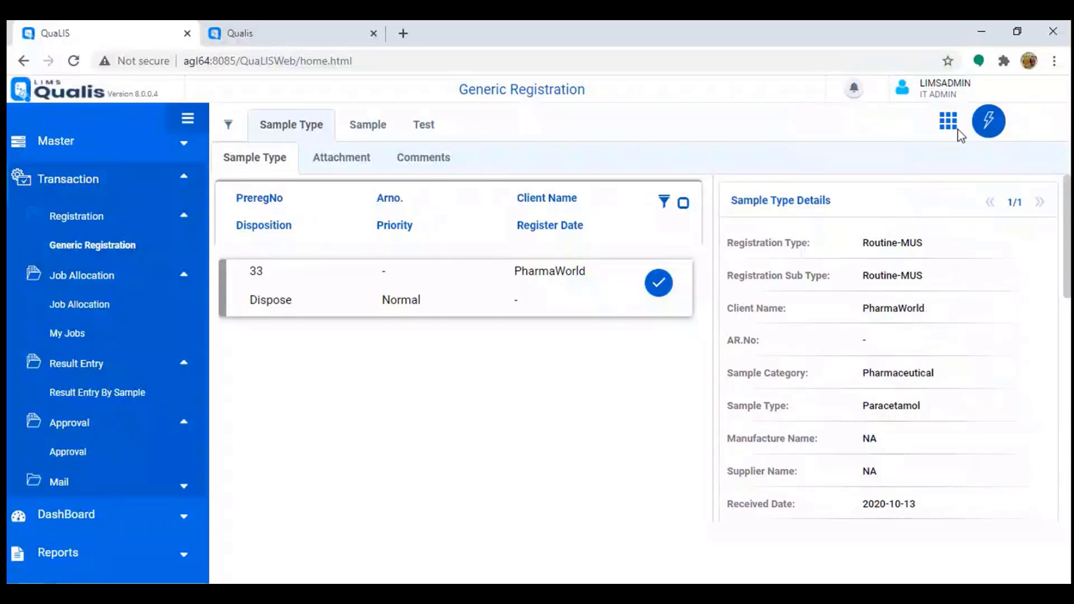
{"action": "left_click", "coordinate": [988, 119]}
{"action": "left_click", "coordinate": [921, 213]}
Step: Answer Yes to column purged for the Assay test, add the note 'YEs all good', and save
{"action": "left_click", "coordinate": [372, 129]}
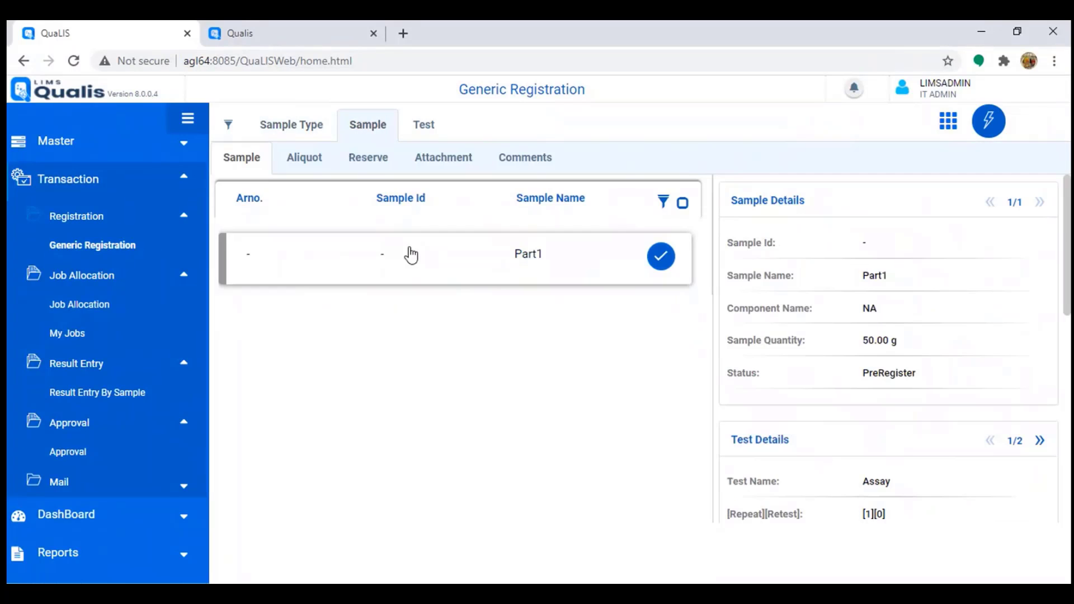
{"action": "left_click", "coordinate": [431, 126]}
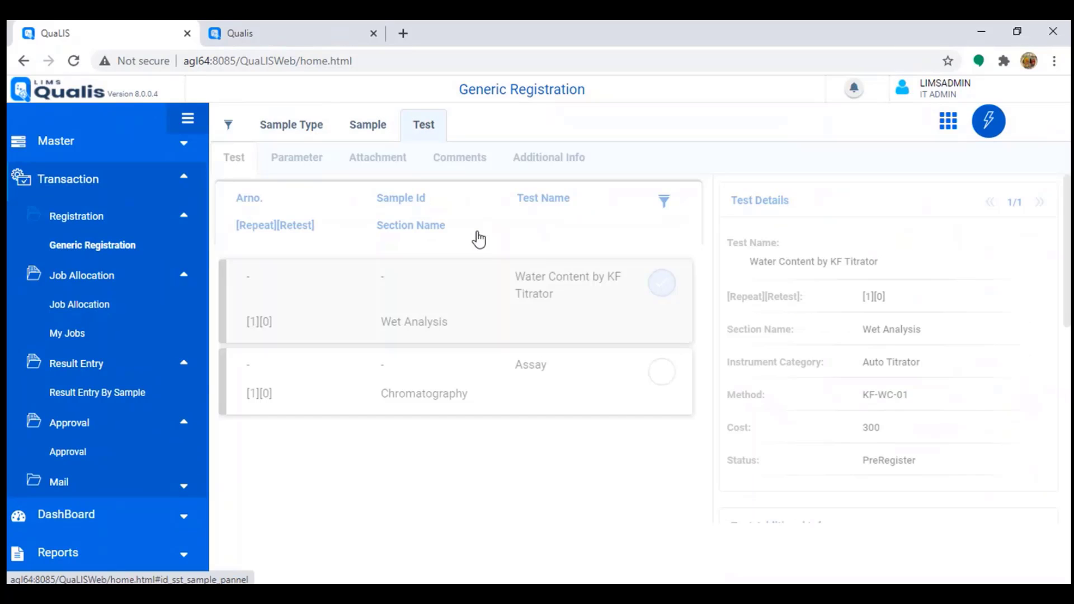
{"action": "left_click", "coordinate": [553, 161]}
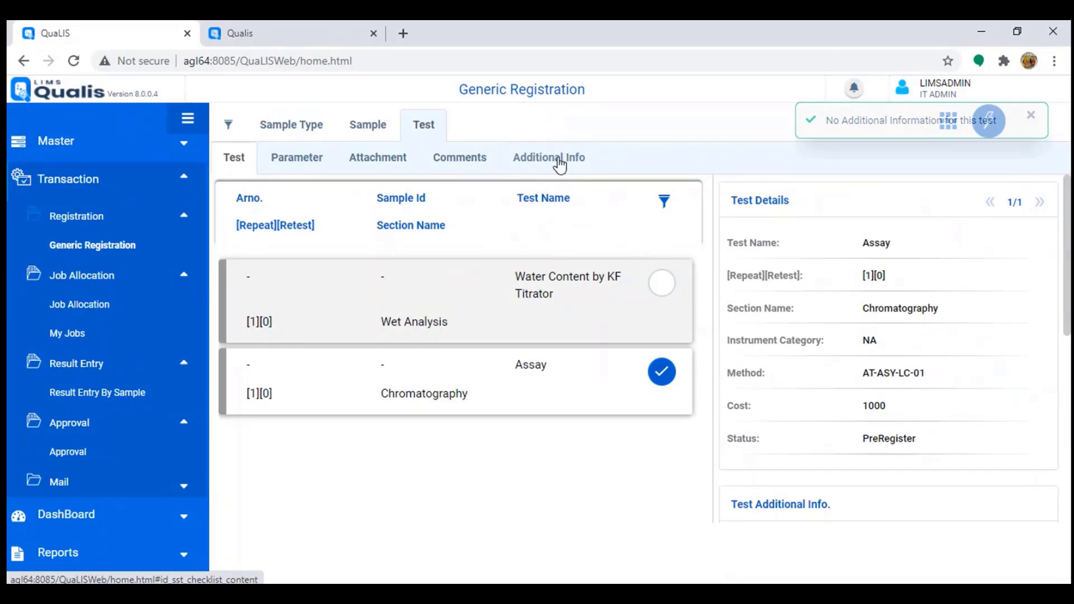
{"action": "left_click", "coordinate": [557, 163]}
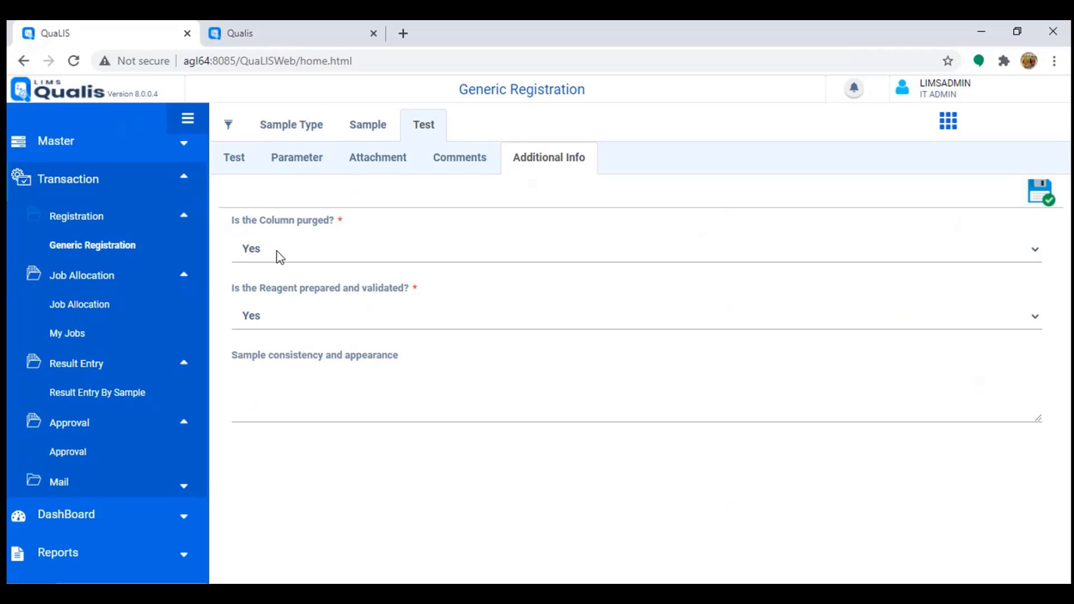
{"action": "left_click", "coordinate": [291, 248]}
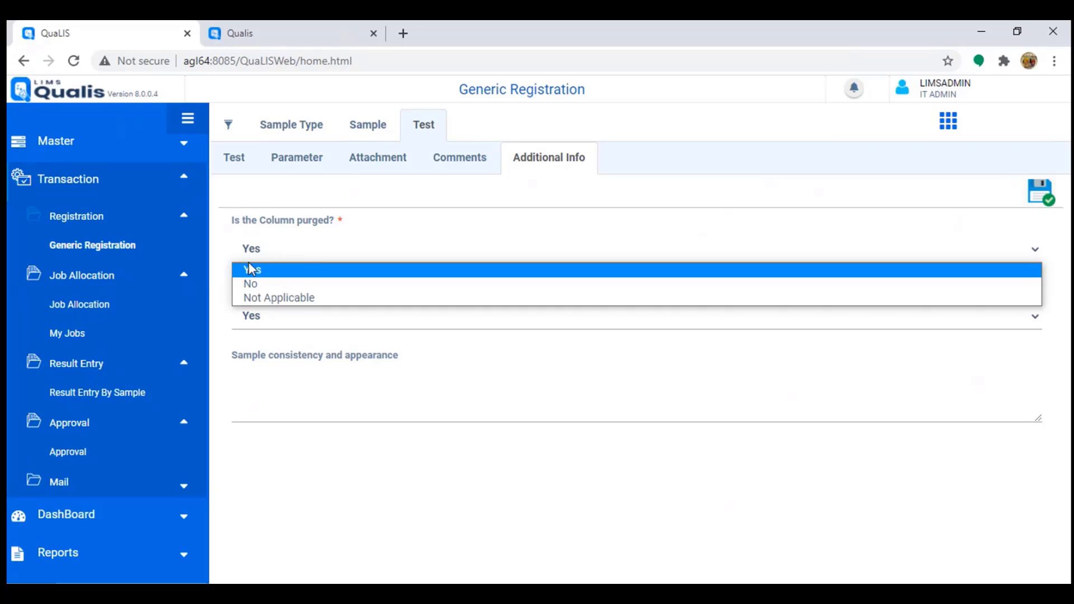
{"action": "left_click", "coordinate": [302, 254]}
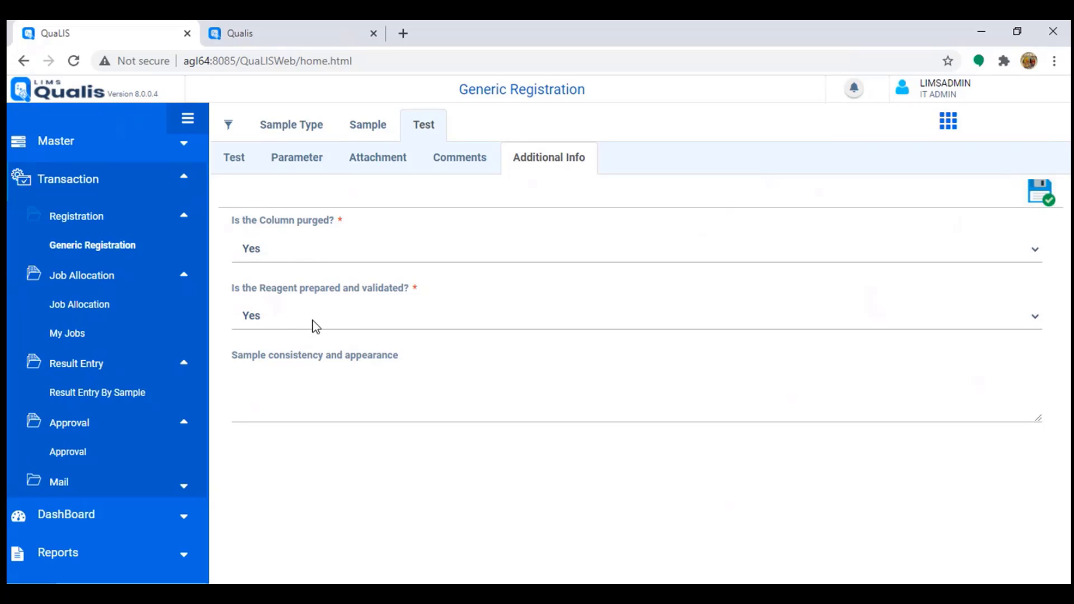
{"action": "left_click", "coordinate": [277, 403]}
{"action": "type", "text": "YEs all good"}
{"action": "left_click", "coordinate": [1037, 198]}
Step: Confirm the Water Content by KF Titrator test has no additional information, then dismiss the notification
{"action": "left_click", "coordinate": [234, 162]}
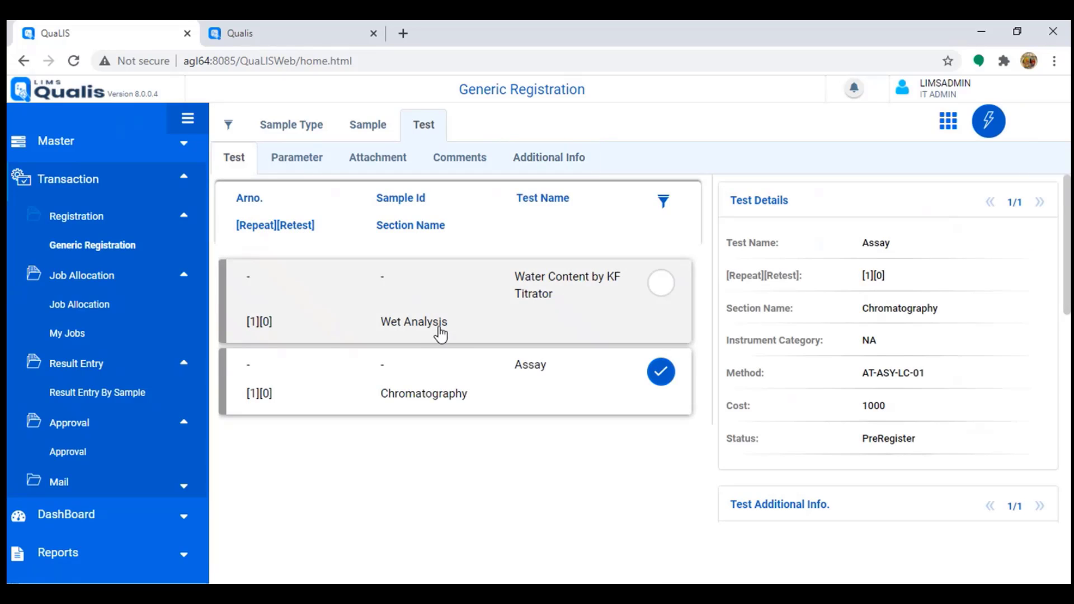
{"action": "left_click", "coordinate": [619, 300]}
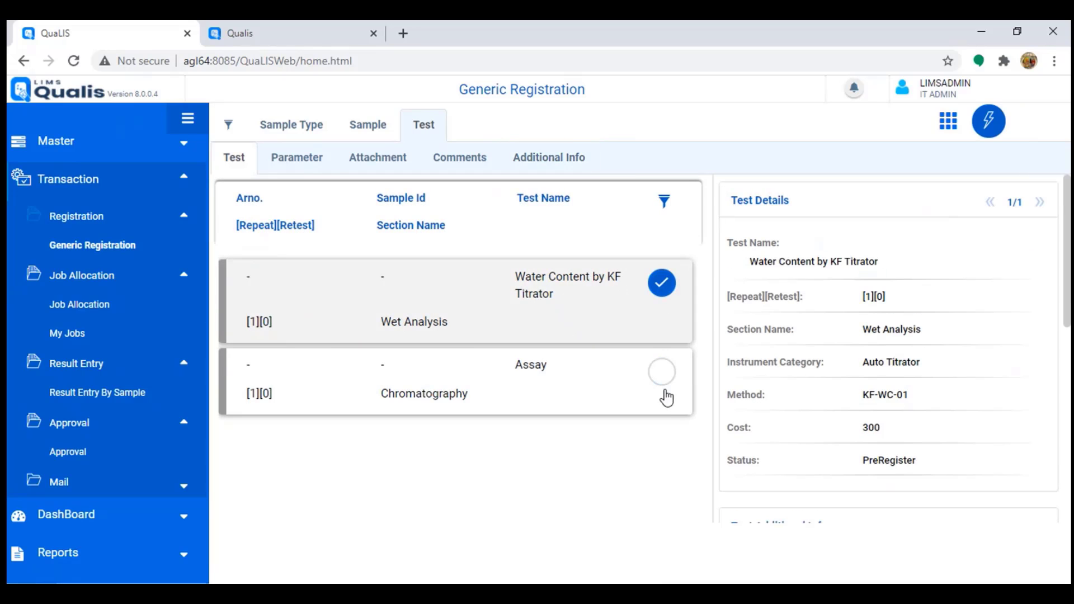
{"action": "left_click", "coordinate": [563, 160]}
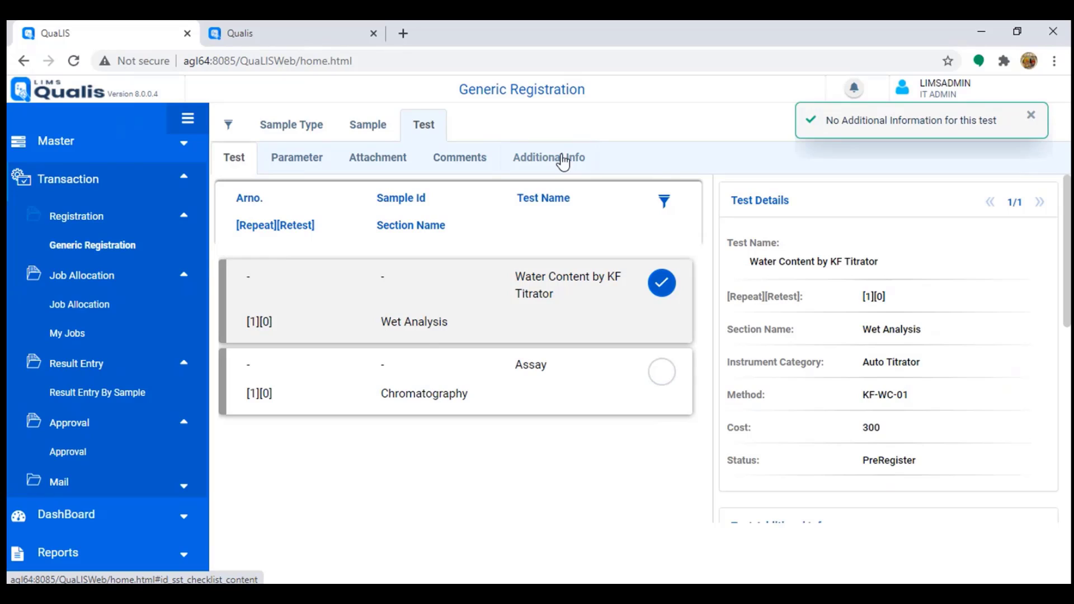
{"action": "left_click_drag", "start_coordinate": [851, 116], "coordinate": [1014, 143]}
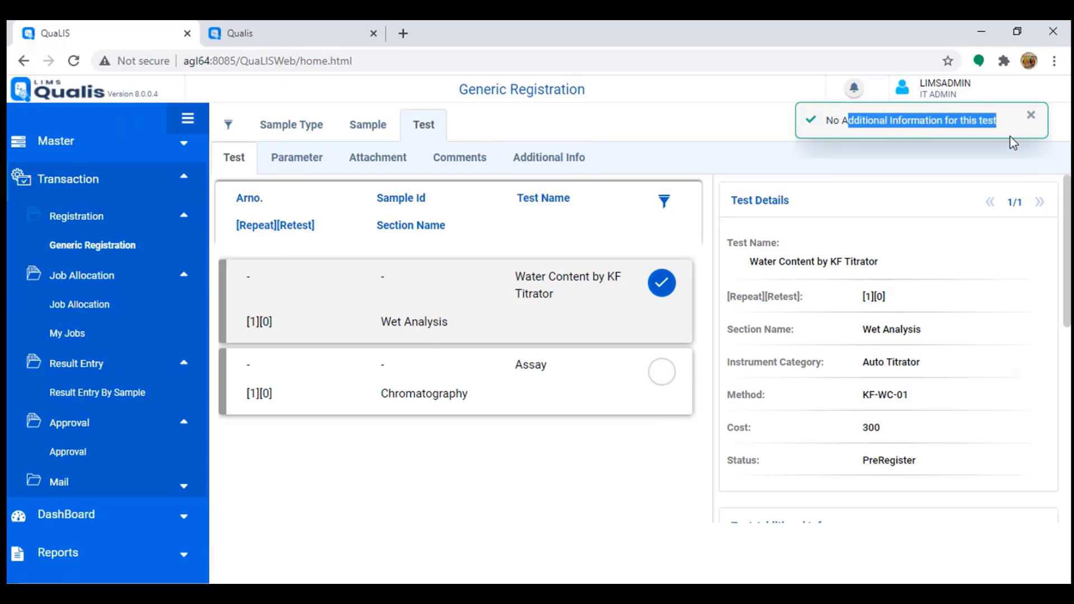
{"action": "left_click", "coordinate": [1030, 115]}
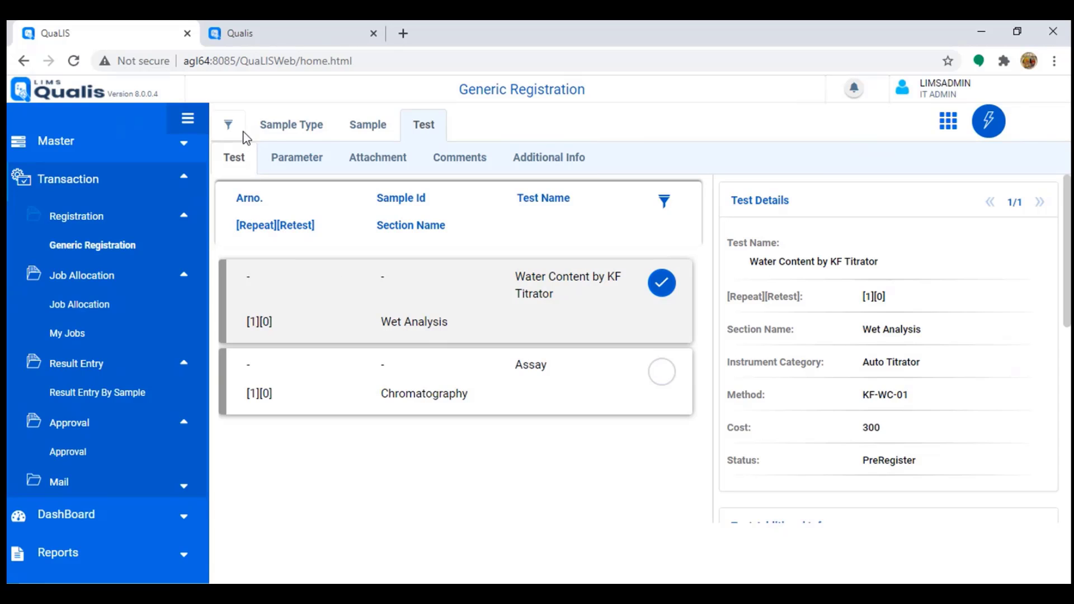
Step: Register the Paracetamol sample and note its new AR number MUS20J00016
{"action": "left_click", "coordinate": [292, 124]}
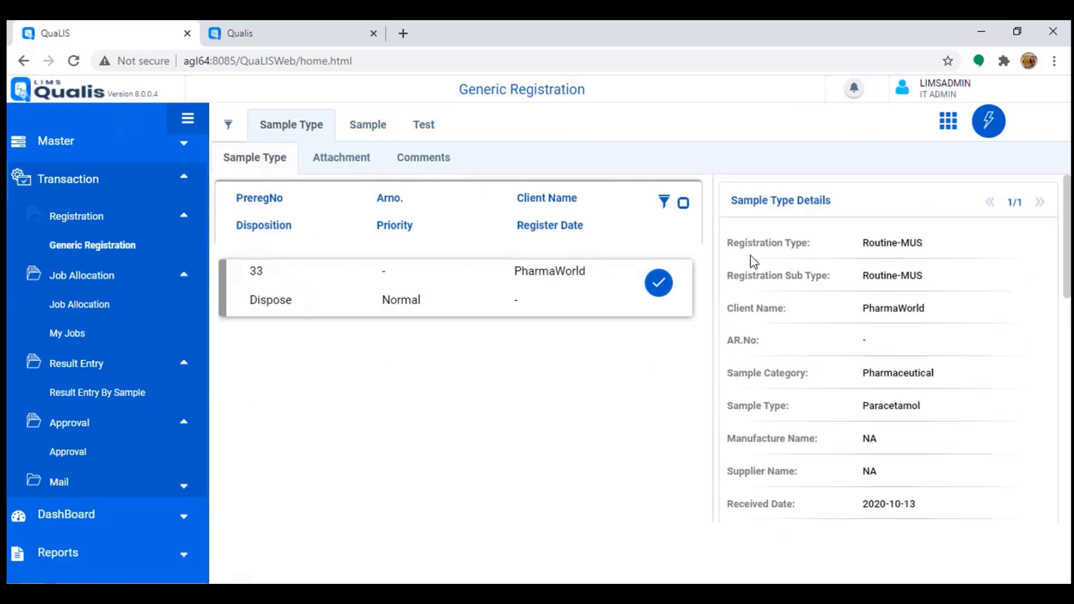
{"action": "left_click", "coordinate": [989, 130]}
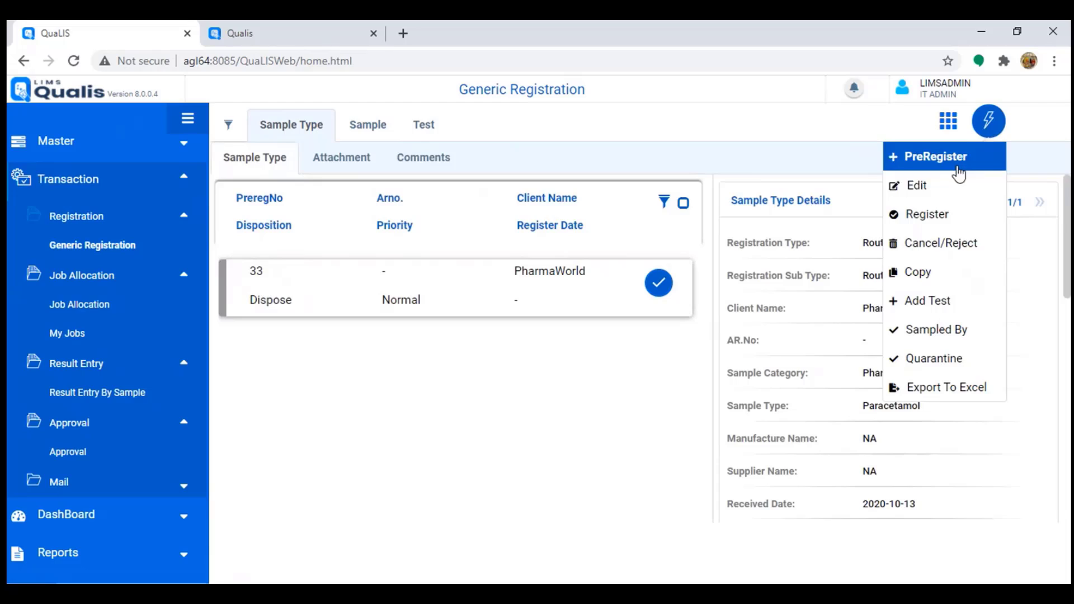
{"action": "left_click", "coordinate": [935, 221]}
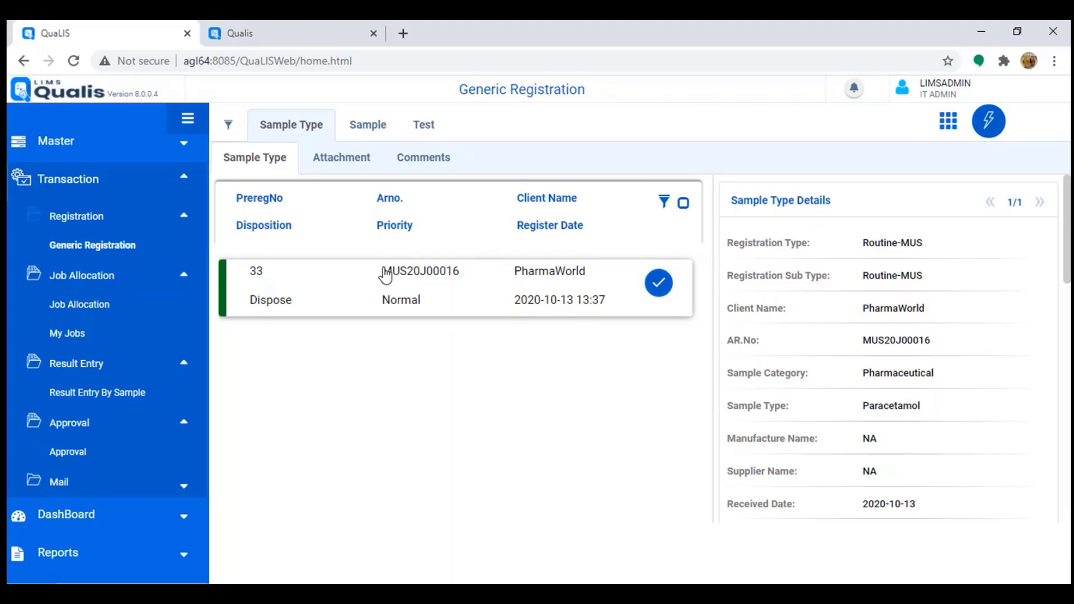
{"action": "left_click_drag", "start_coordinate": [395, 275], "coordinate": [458, 280]}
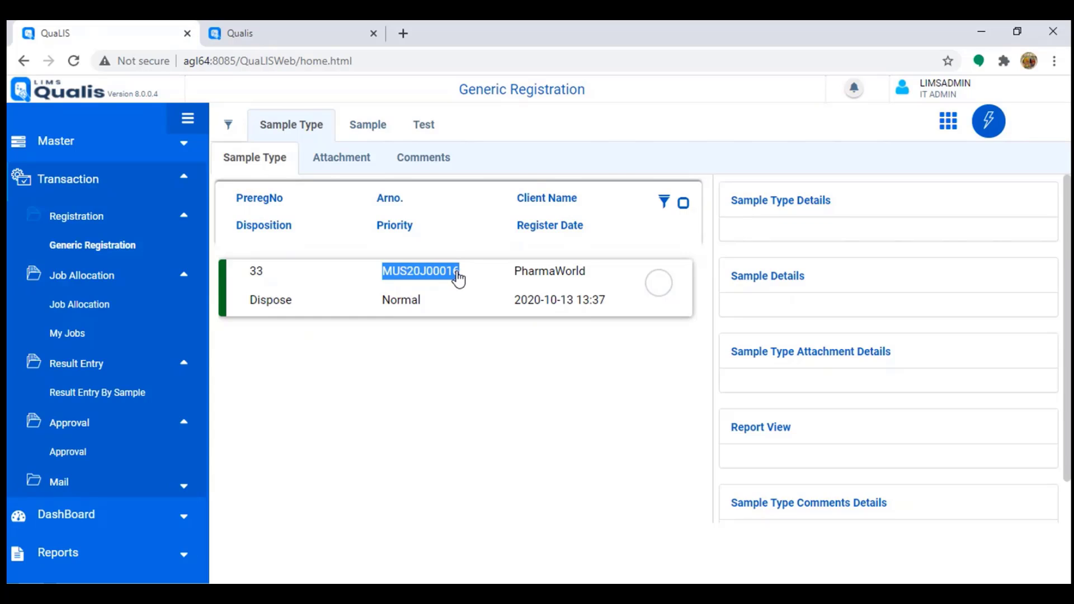
{"action": "left_click", "coordinate": [657, 285]}
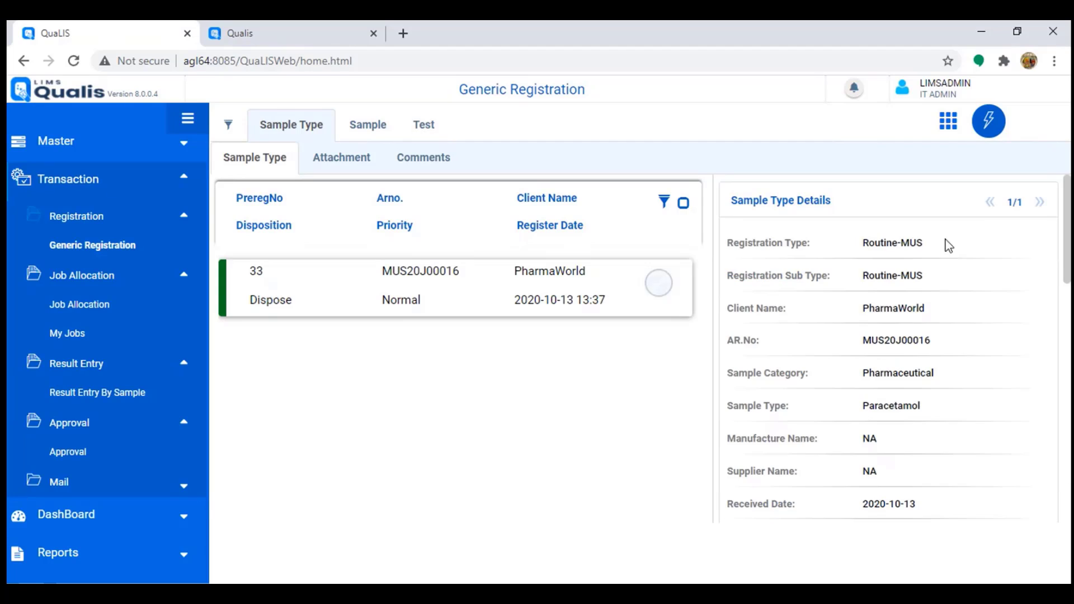
Step: Copy the registered sample record and verify its tests now show Registered
{"action": "left_click", "coordinate": [988, 134]}
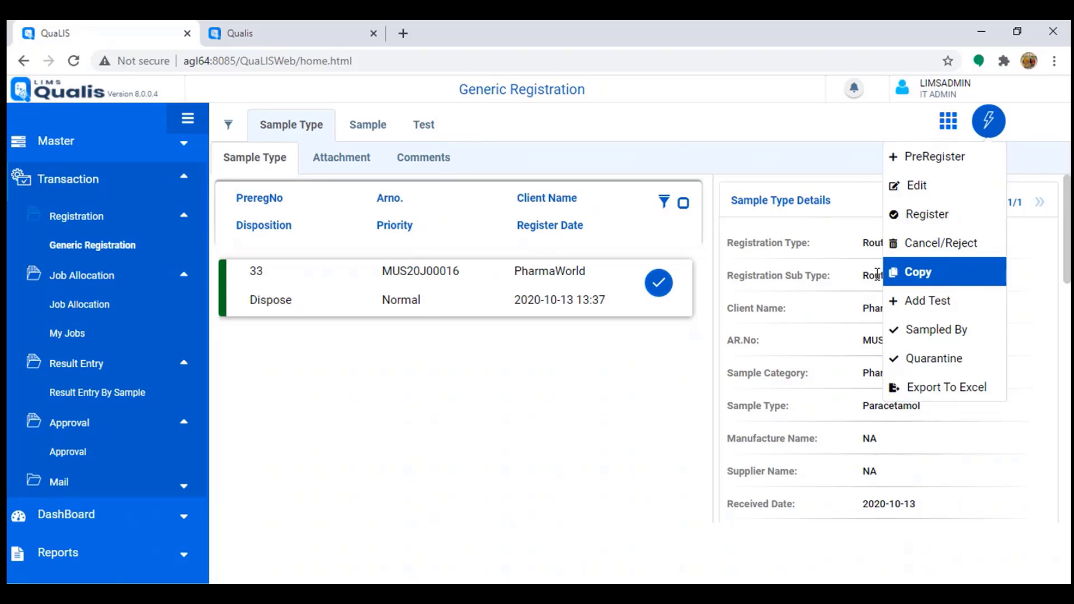
{"action": "left_click", "coordinate": [944, 275]}
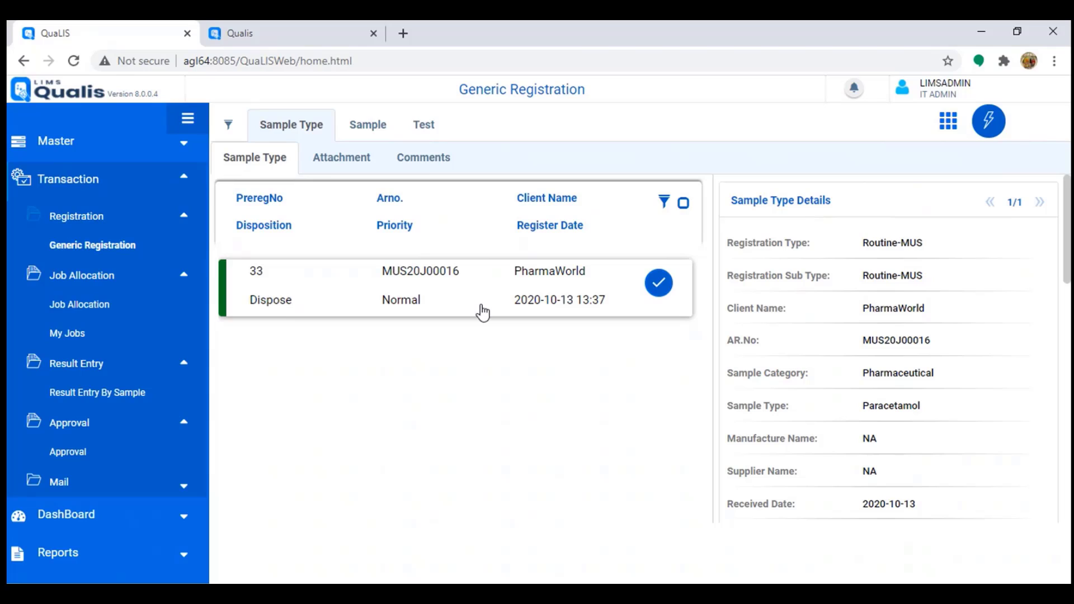
{"action": "left_click", "coordinate": [431, 133]}
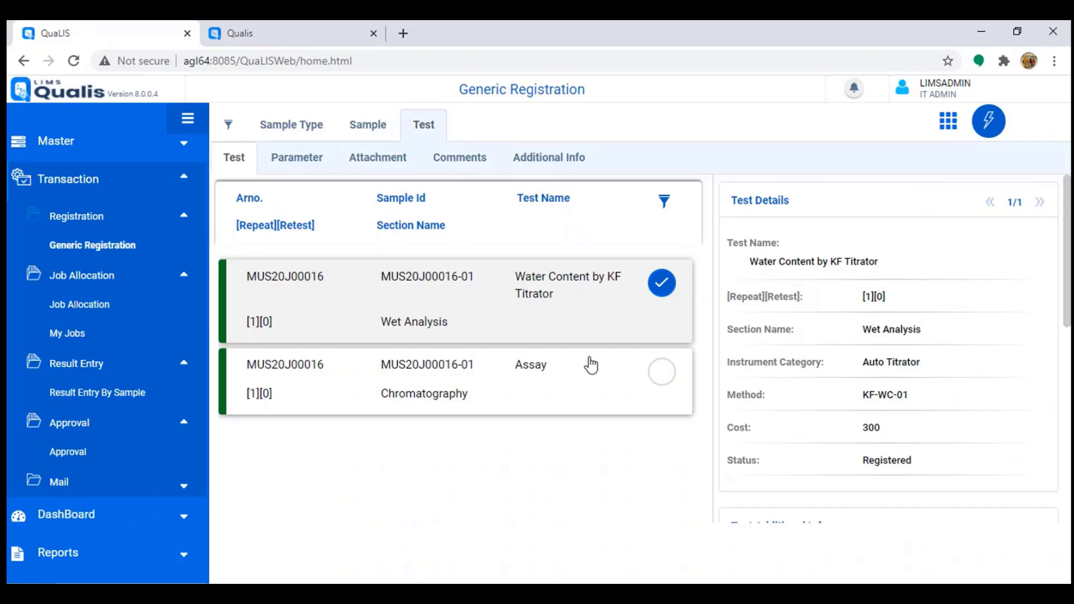
{"action": "left_click", "coordinate": [361, 130]}
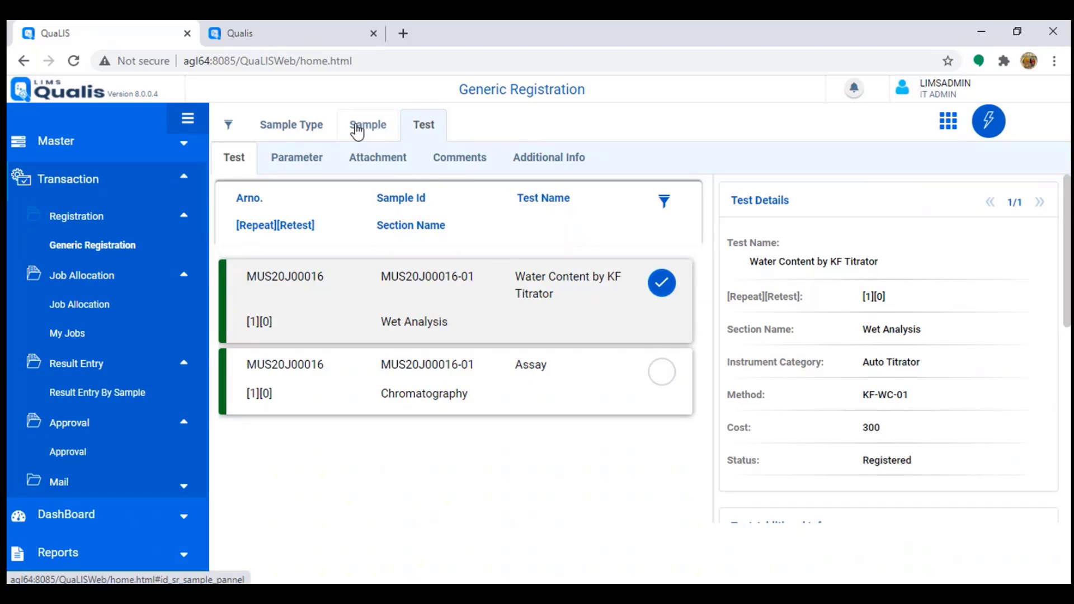
{"action": "left_click", "coordinate": [290, 129]}
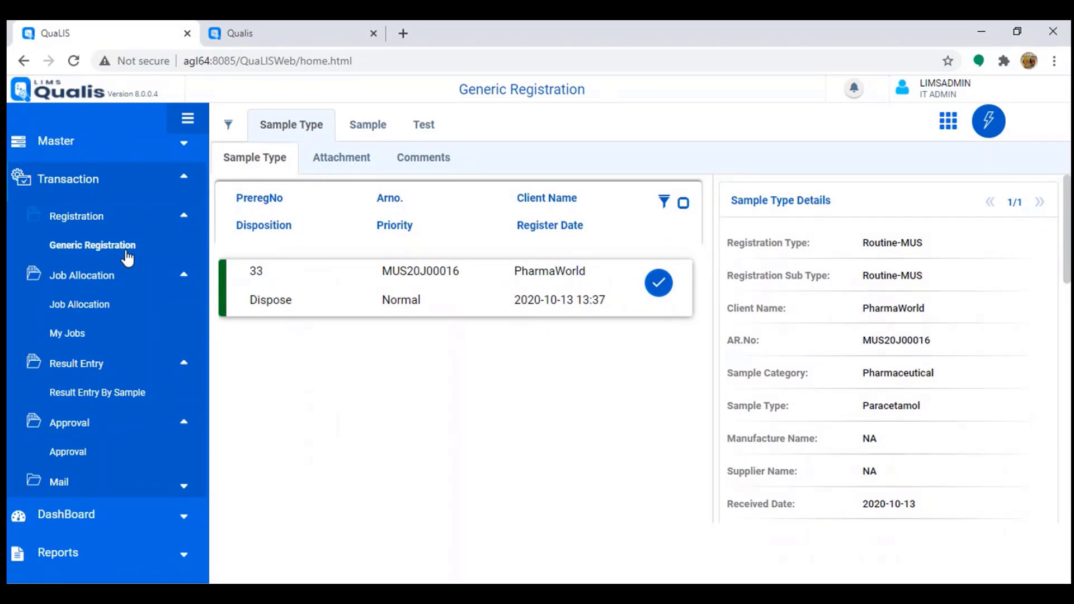
Step: List the Job Allocation records and expand them to see the Chromatography and Wet Analysis tests
{"action": "left_click", "coordinate": [71, 306]}
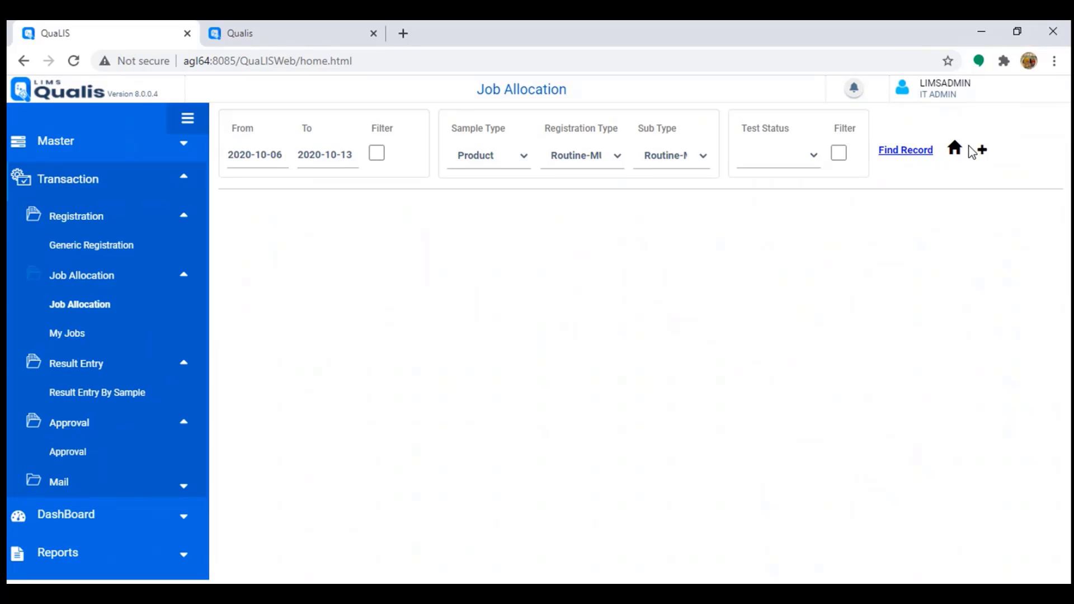
{"action": "left_click", "coordinate": [954, 149]}
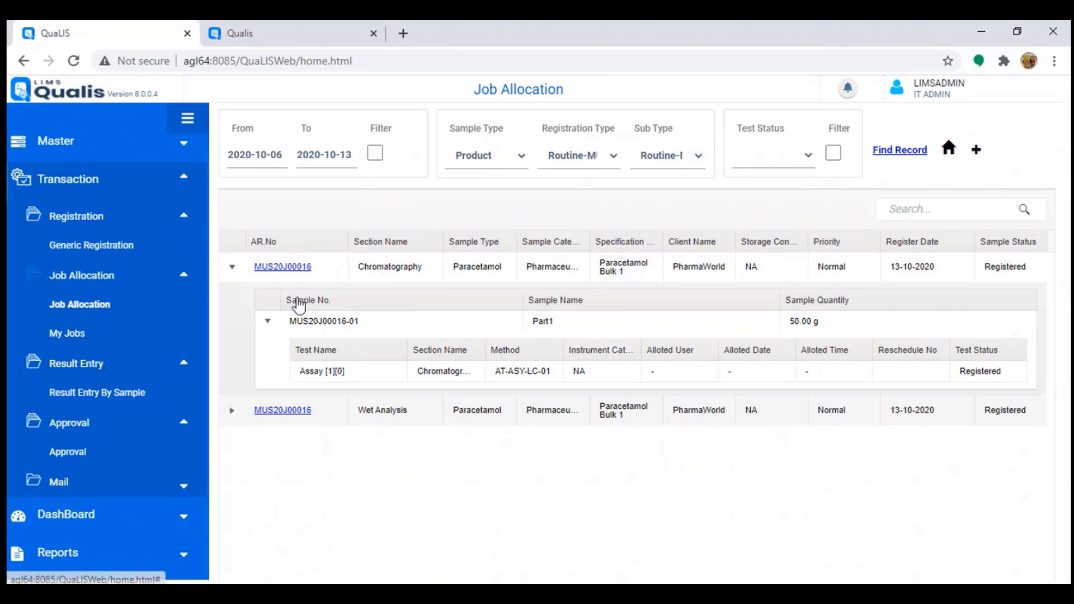
{"action": "left_click", "coordinate": [231, 410]}
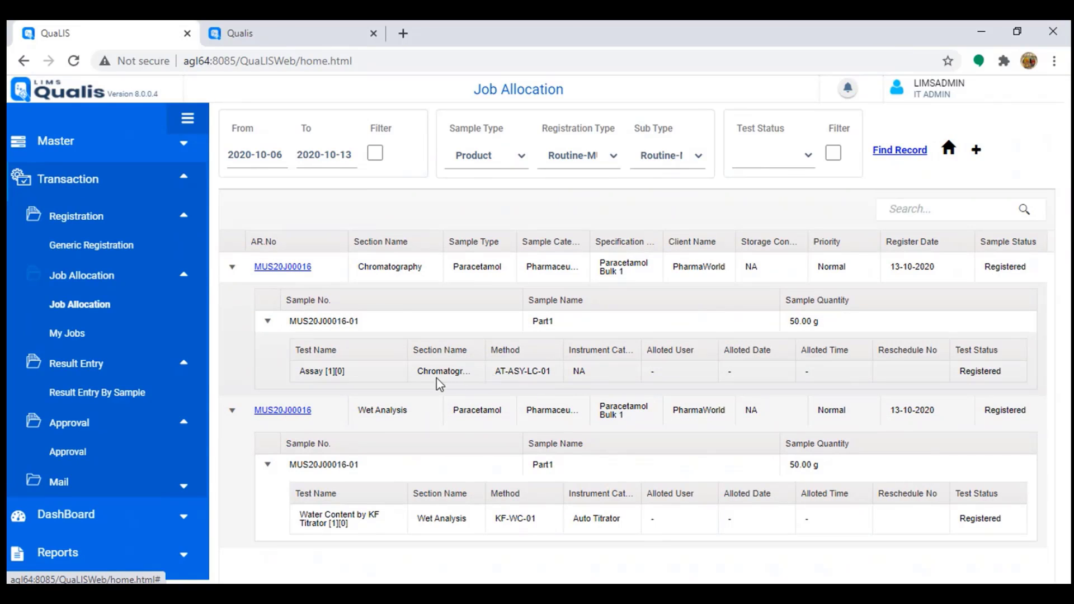
{"action": "left_click_drag", "start_coordinate": [418, 371], "coordinate": [479, 379]}
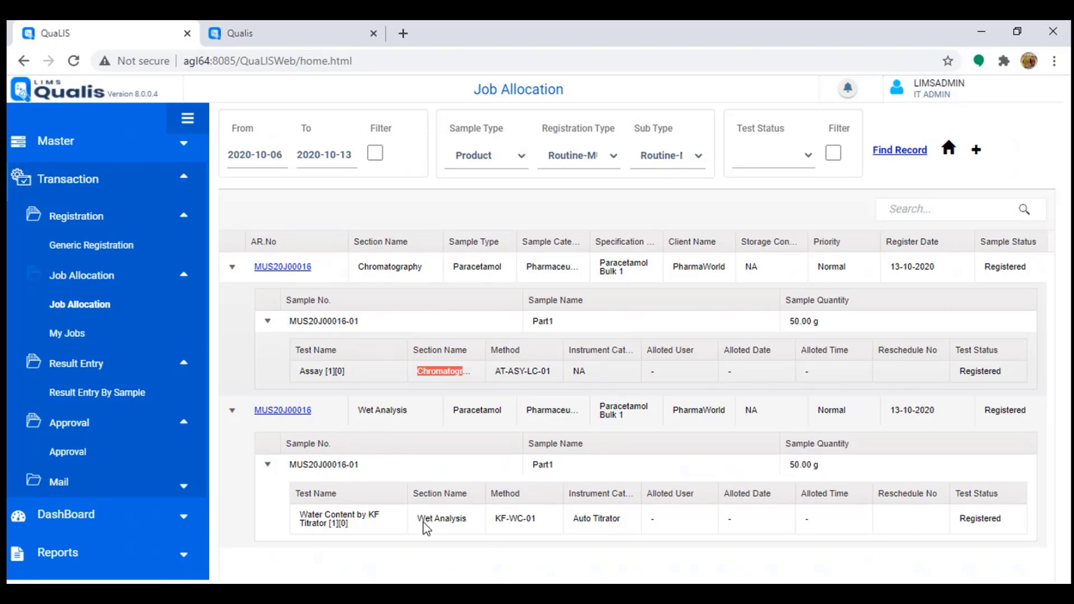
{"action": "left_click_drag", "start_coordinate": [419, 516], "coordinate": [475, 526]}
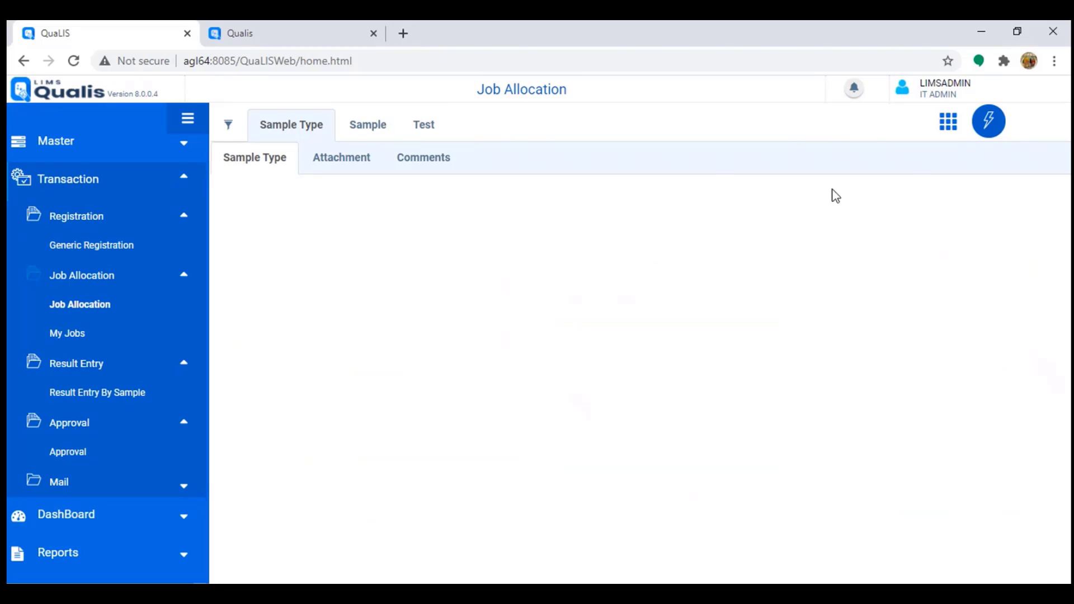
Step: Find the sample and receive the Wet Analysis part in the lab
{"action": "left_click", "coordinate": [228, 124]}
{"action": "left_click", "coordinate": [288, 512]}
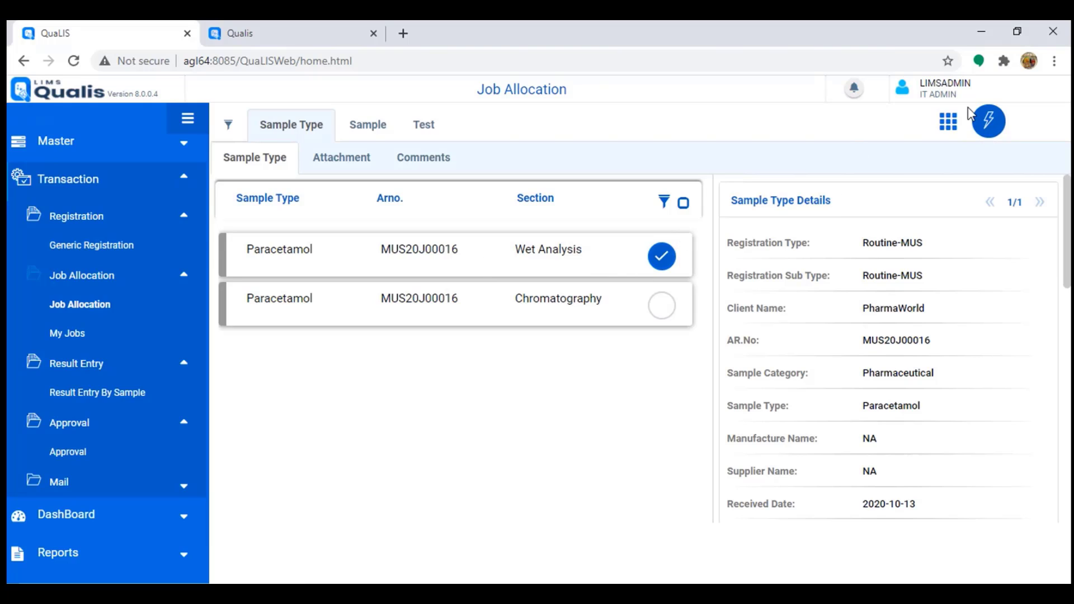
{"action": "left_click", "coordinate": [991, 136]}
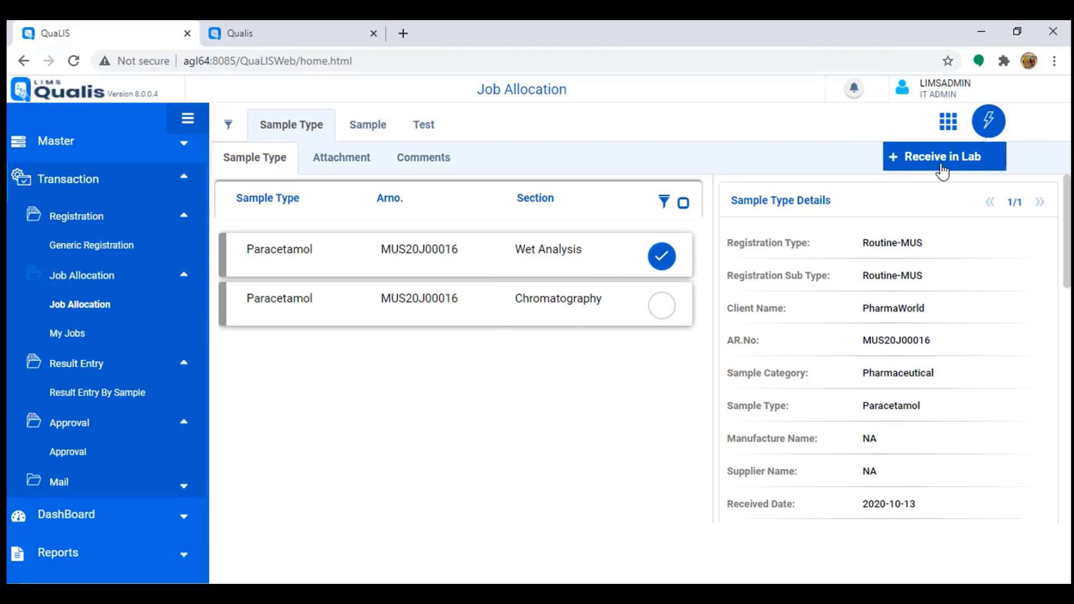
{"action": "left_click", "coordinate": [940, 161]}
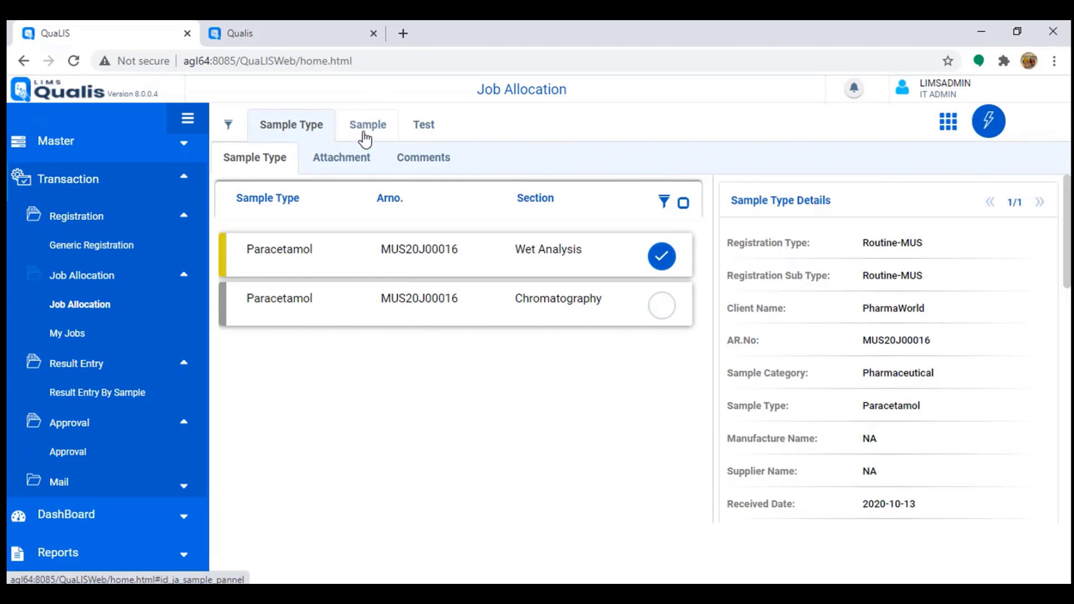
Step: Assign the Water Content by KF Titrator test to the certified analyst on KF-001
{"action": "left_click", "coordinate": [424, 126]}
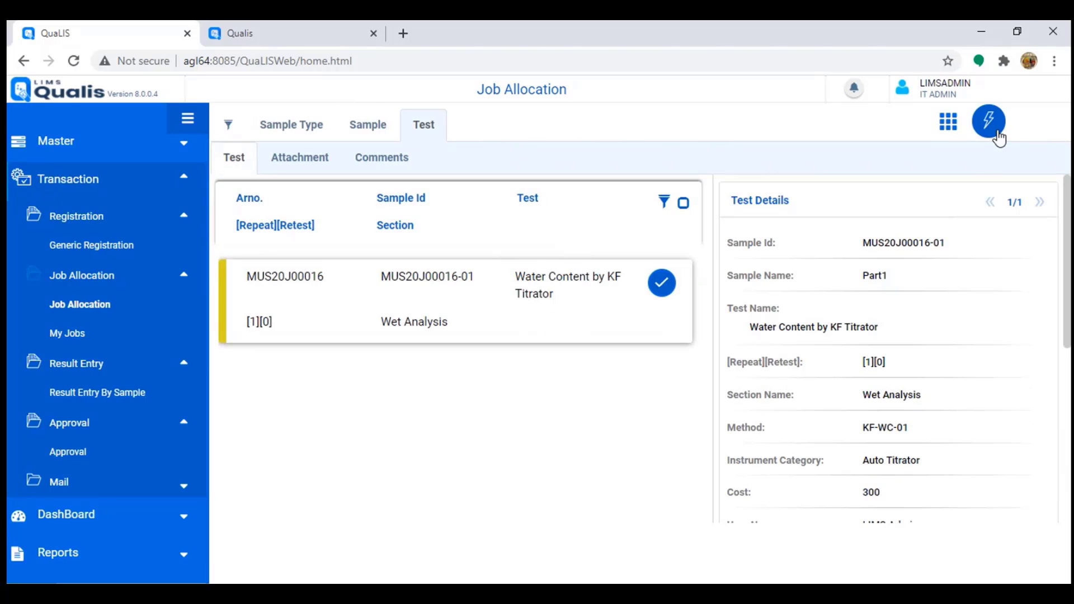
{"action": "left_click", "coordinate": [989, 120]}
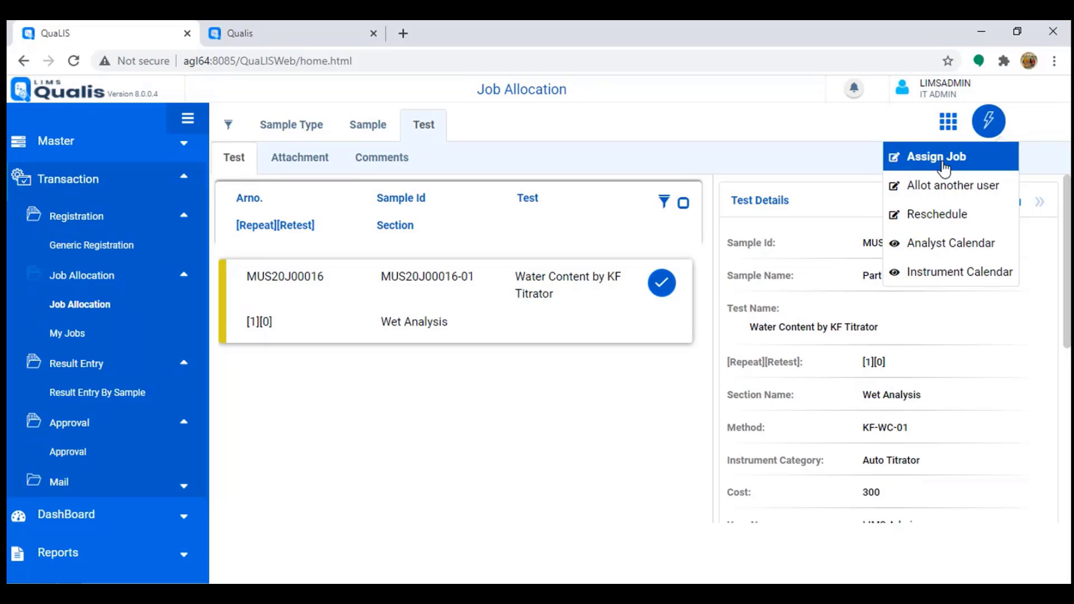
{"action": "left_click", "coordinate": [945, 165]}
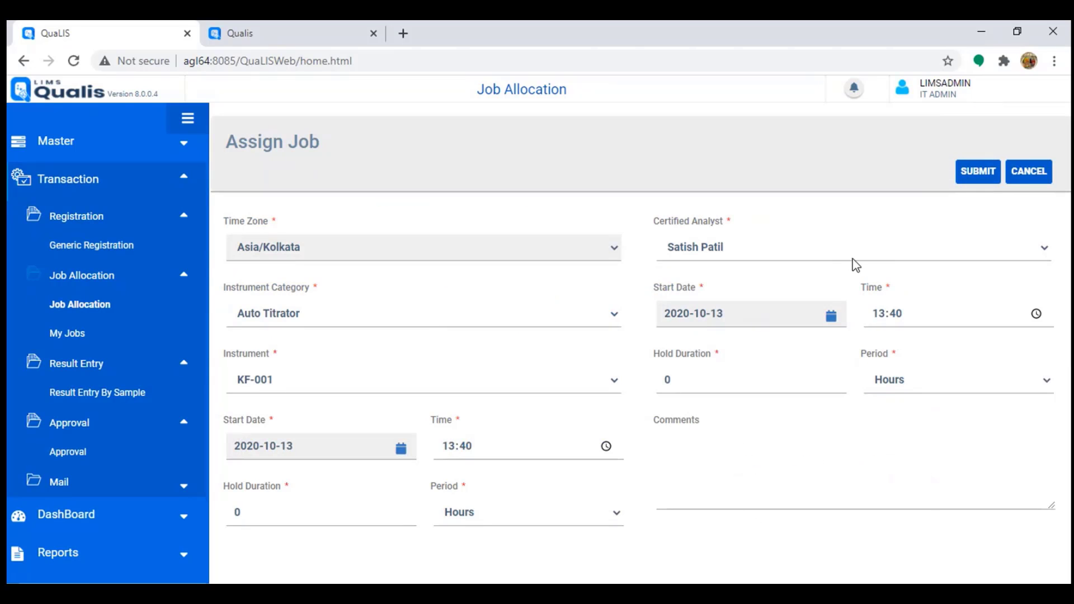
{"action": "left_click", "coordinate": [857, 255]}
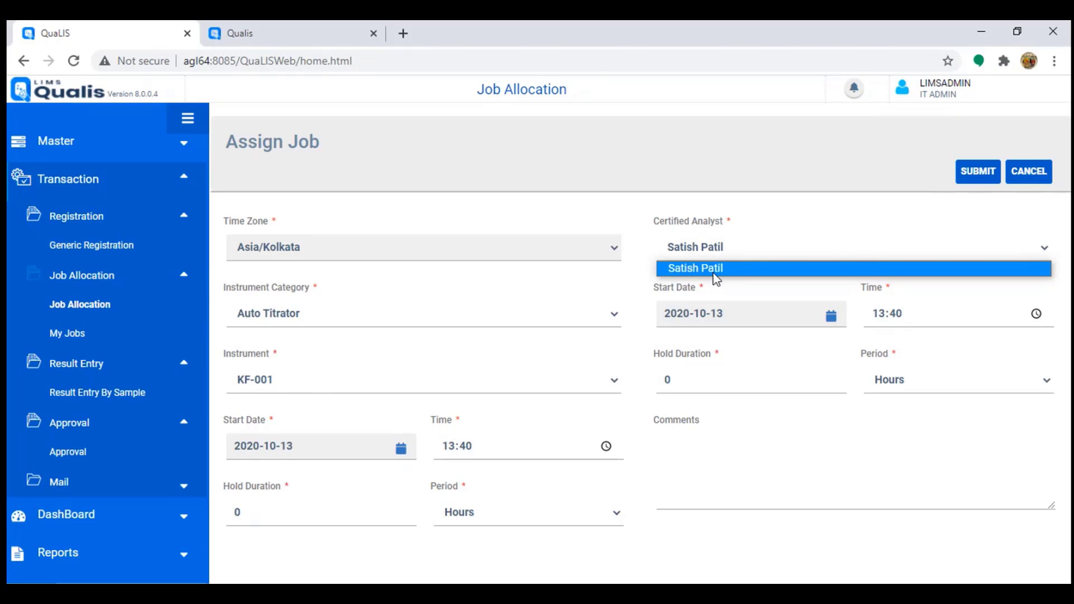
{"action": "left_click", "coordinate": [810, 258]}
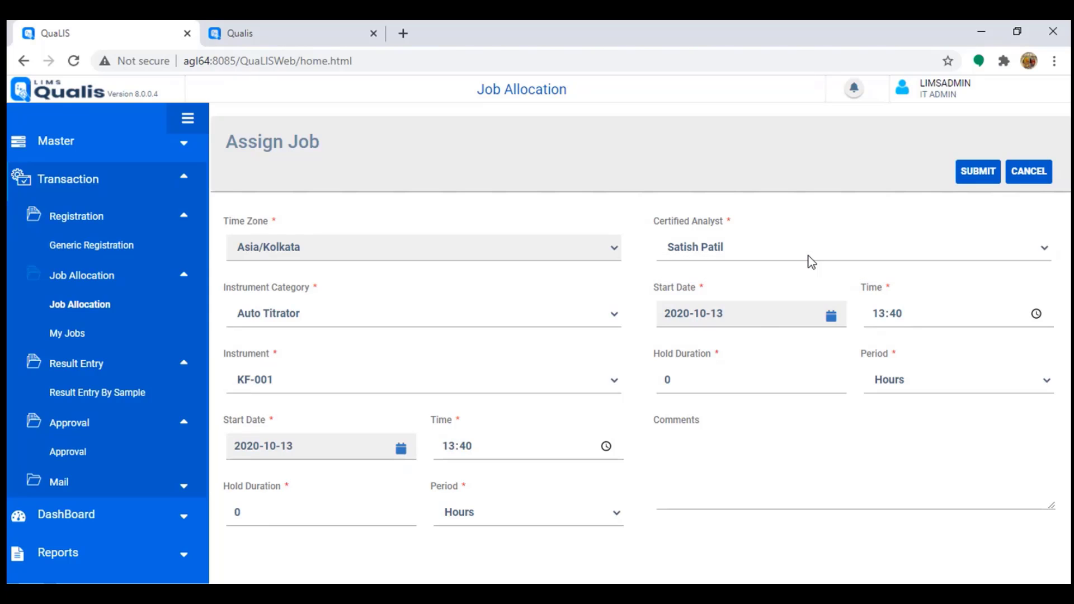
{"action": "left_click", "coordinate": [979, 173]}
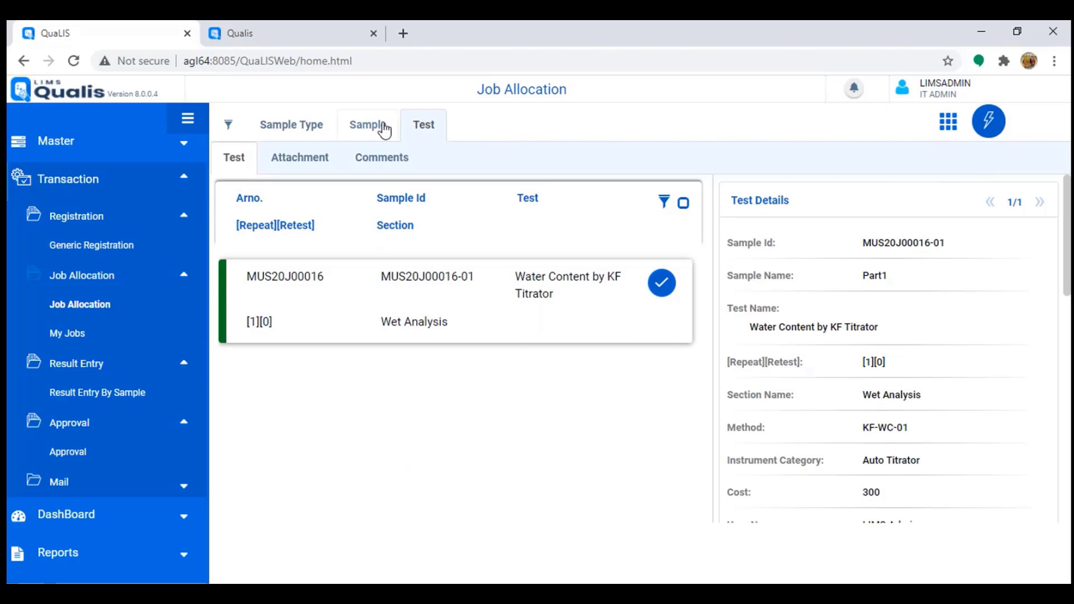
Step: Select only the Chromatography entry and receive it in the lab
{"action": "left_click", "coordinate": [376, 132]}
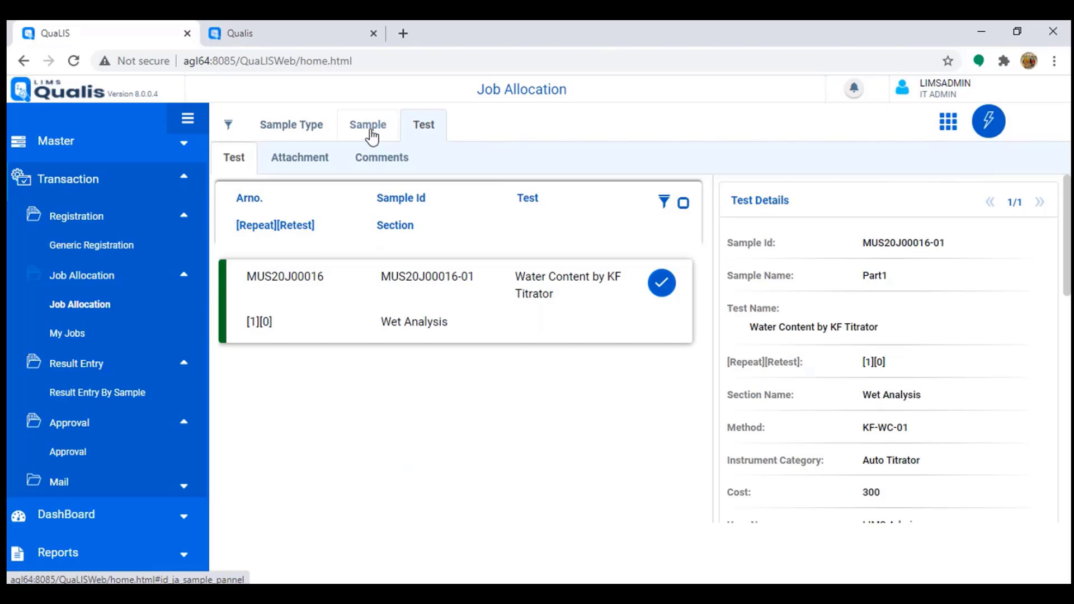
{"action": "left_click", "coordinate": [301, 133]}
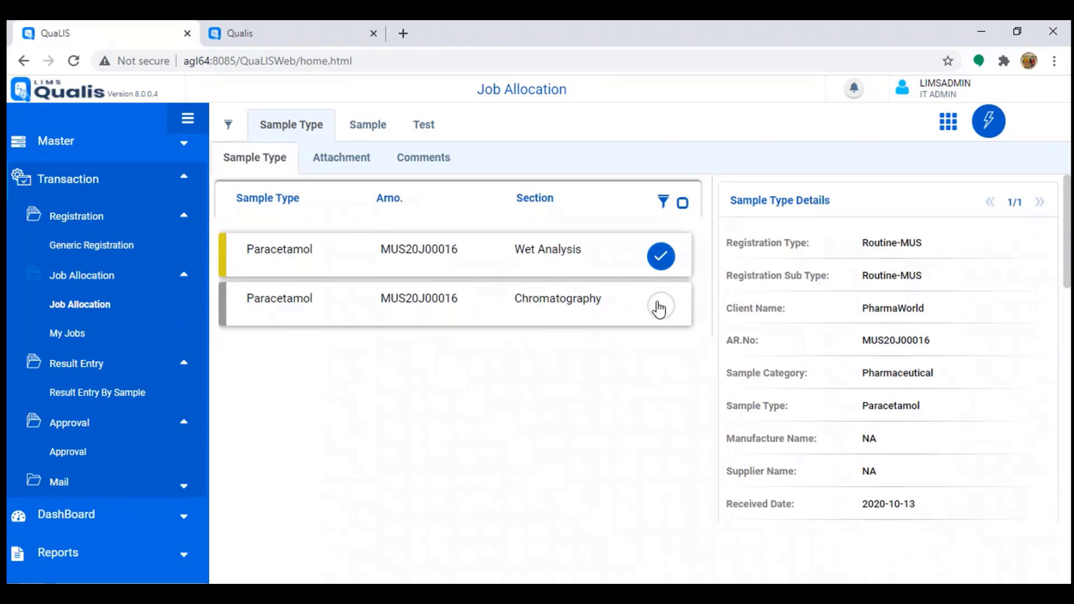
{"action": "left_click", "coordinate": [659, 308]}
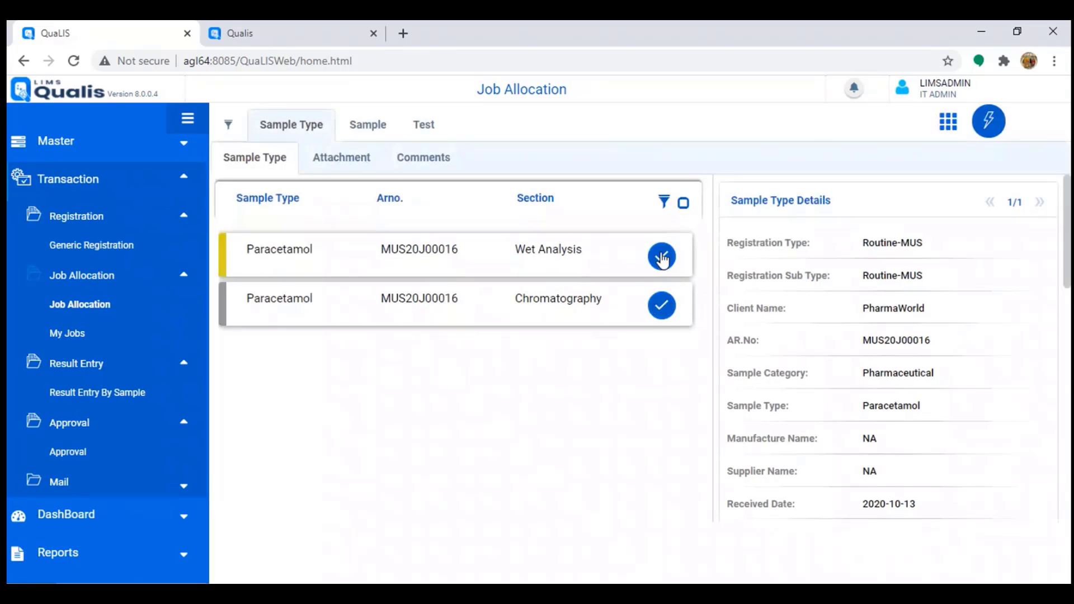
{"action": "left_click", "coordinate": [536, 236]}
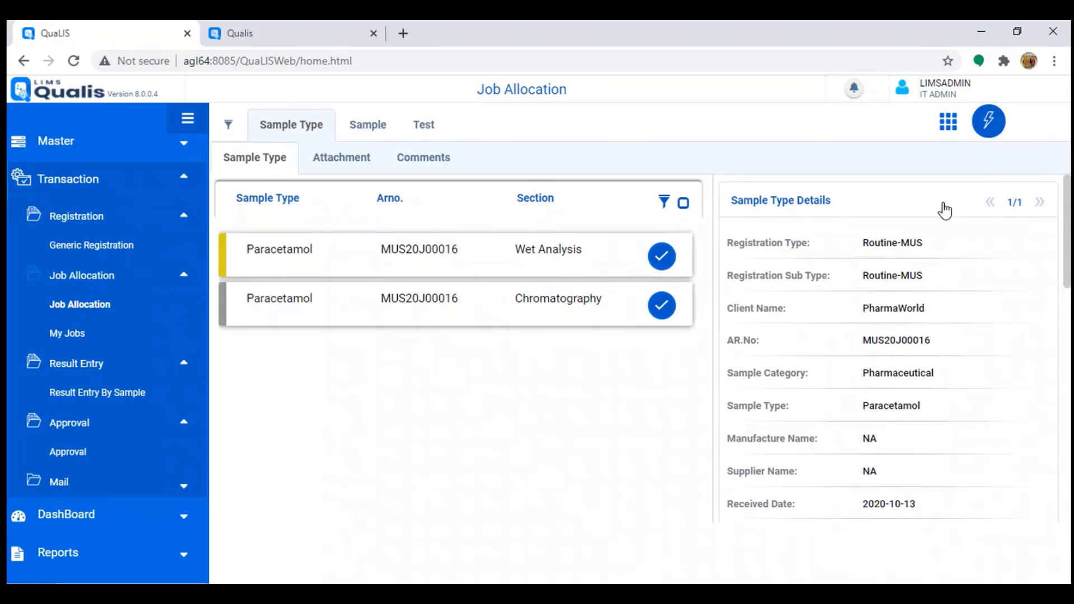
{"action": "left_click", "coordinate": [994, 126]}
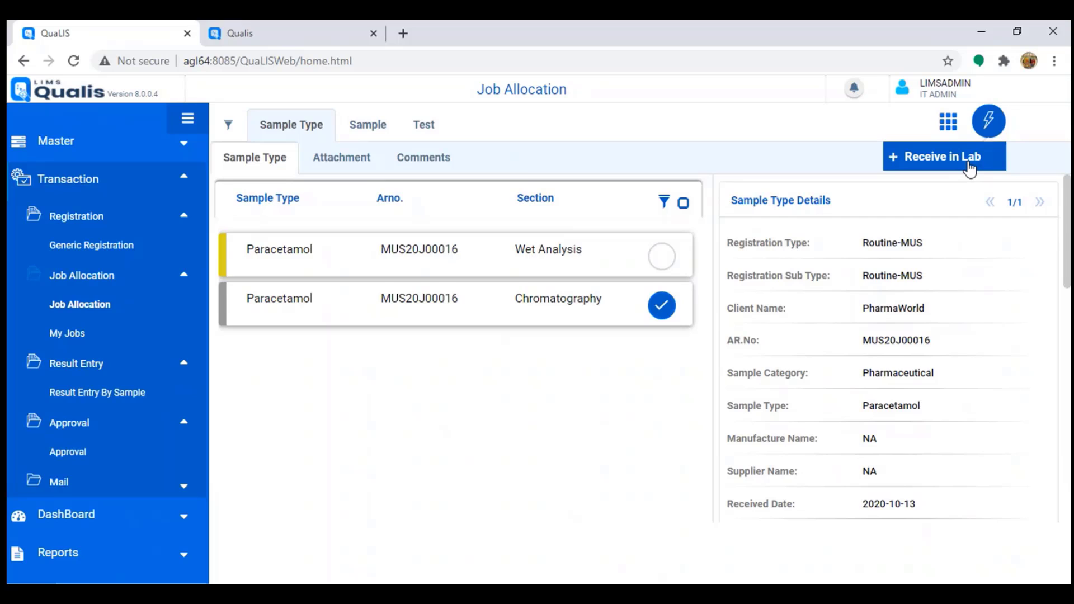
{"action": "left_click", "coordinate": [969, 167]}
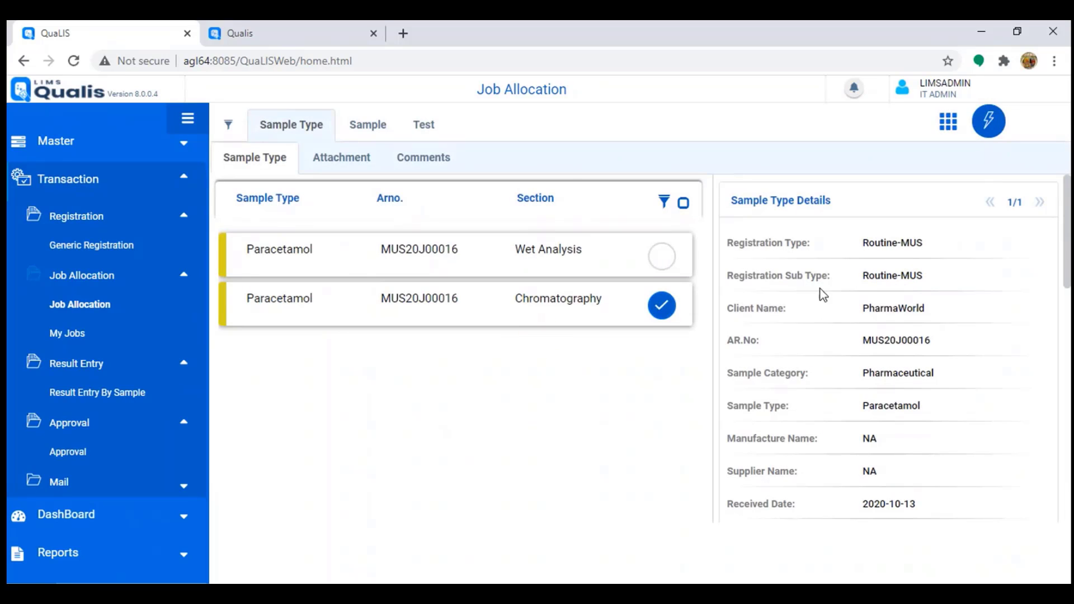
Step: Bring up the Assign Job form for the Chromatography sample's Assay test
{"action": "left_click", "coordinate": [425, 127]}
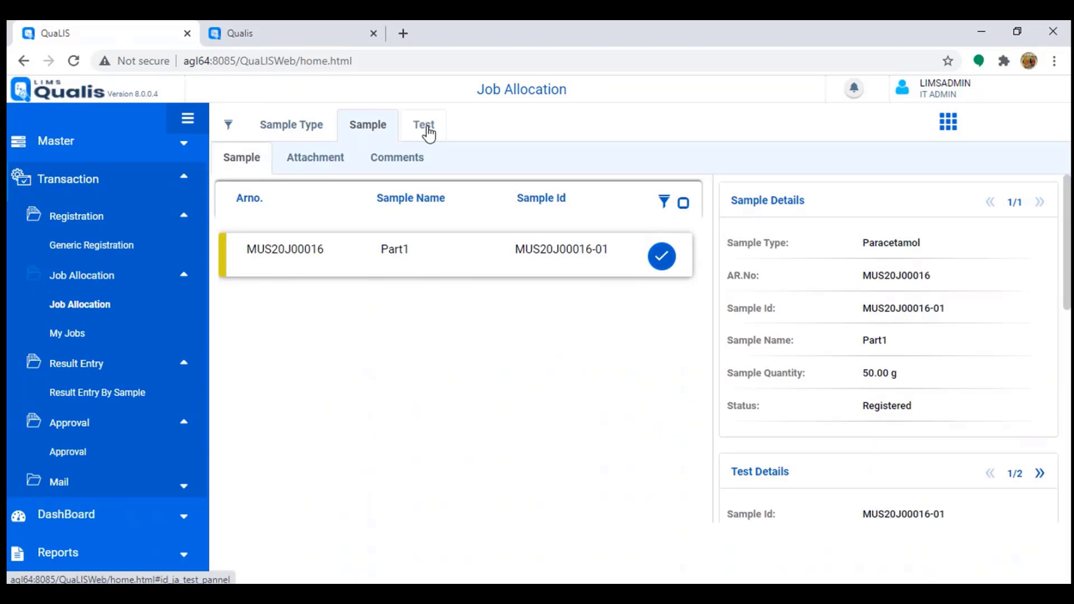
{"action": "left_click", "coordinate": [439, 129]}
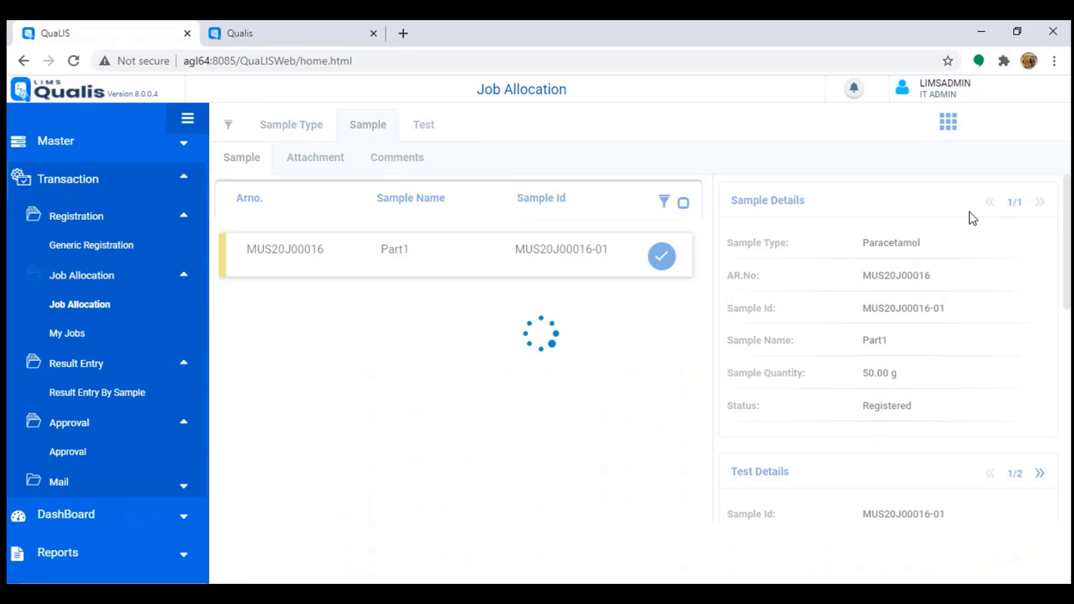
{"action": "left_click", "coordinate": [989, 127]}
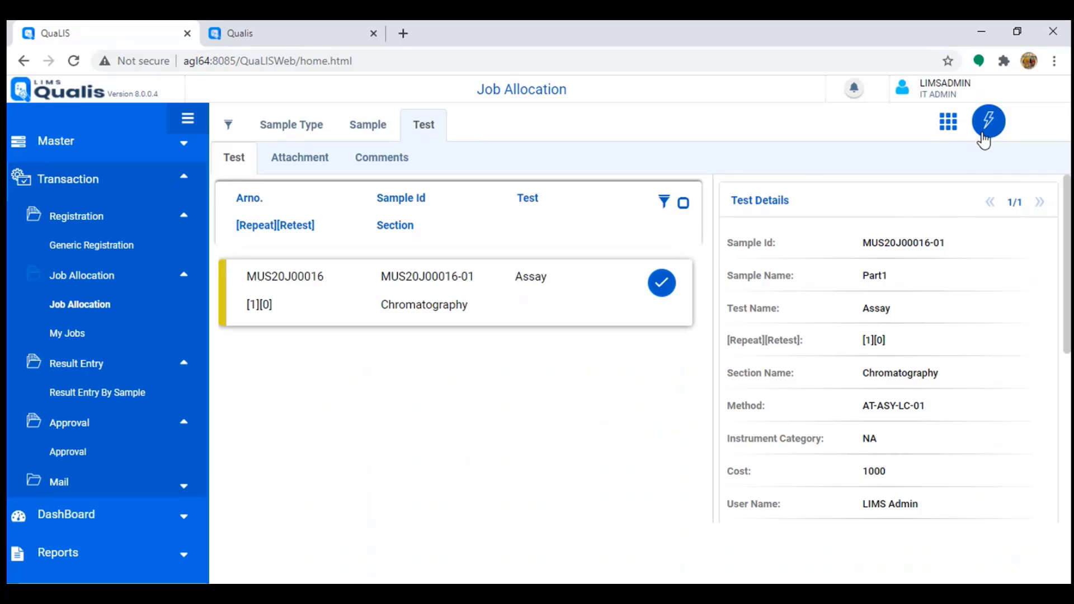
{"action": "left_click", "coordinate": [965, 161]}
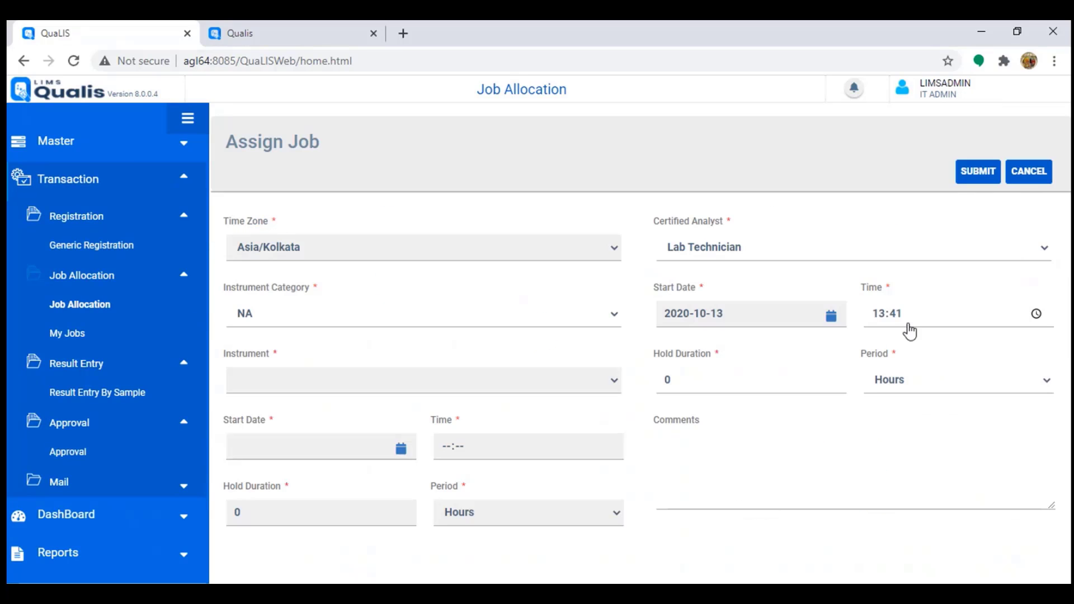
Step: Assign the Assay job to the certified analyst with instrument category NA and submit
{"action": "left_click", "coordinate": [791, 252]}
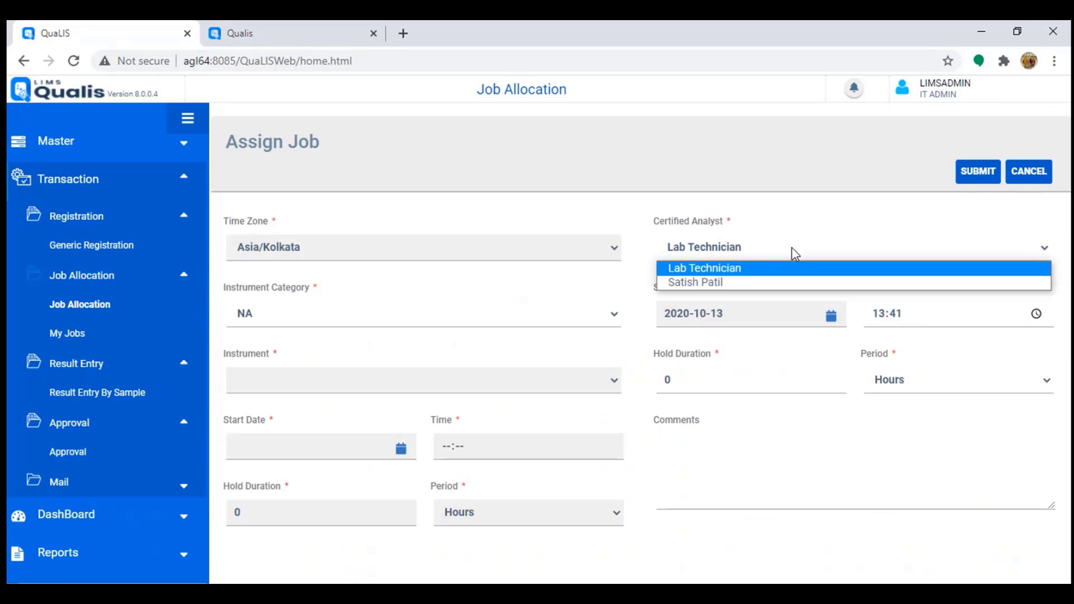
{"action": "left_click", "coordinate": [715, 284]}
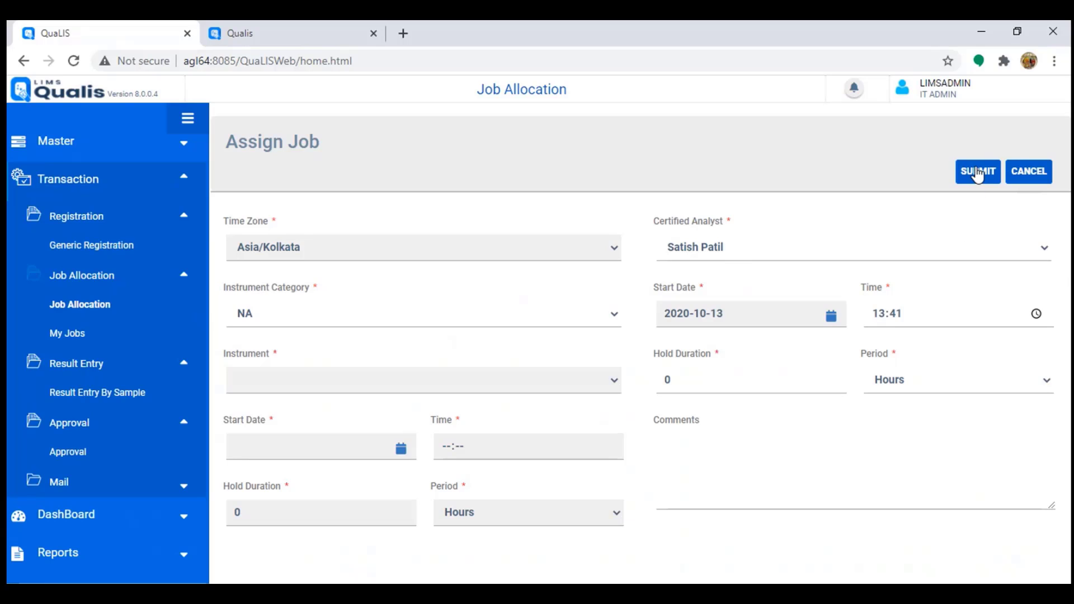
{"action": "left_click", "coordinate": [569, 316]}
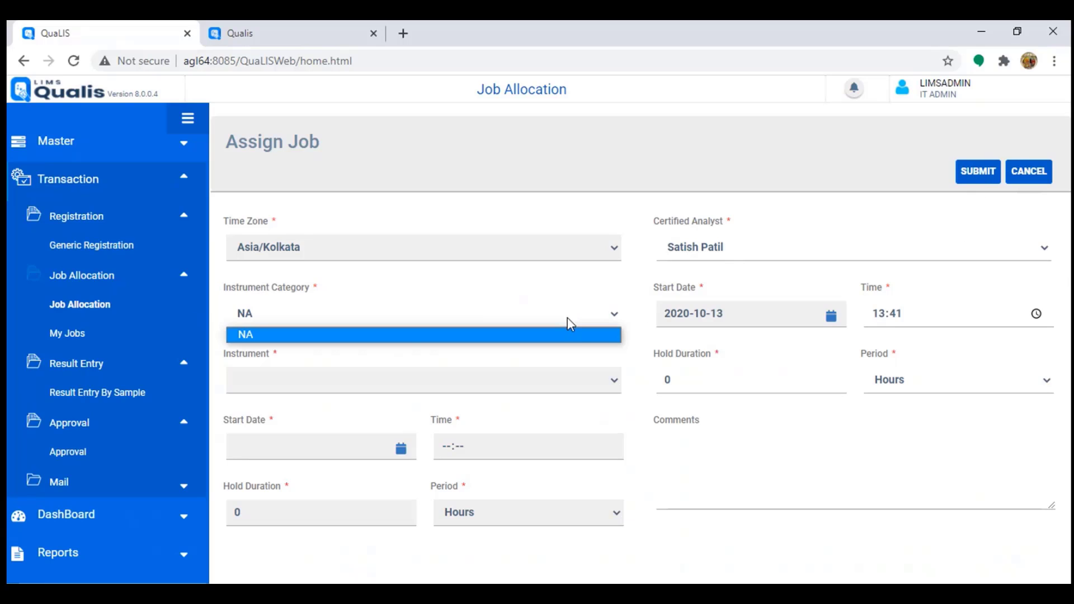
{"action": "left_click", "coordinate": [615, 316]}
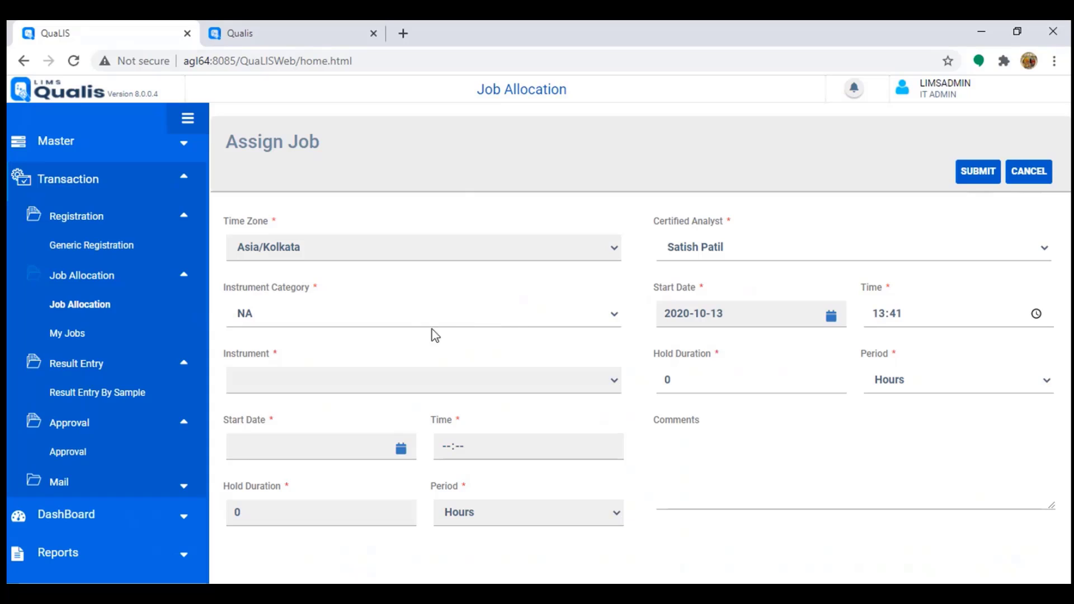
{"action": "left_click", "coordinate": [597, 317]}
{"action": "left_click", "coordinate": [593, 383]}
{"action": "left_click", "coordinate": [613, 317]}
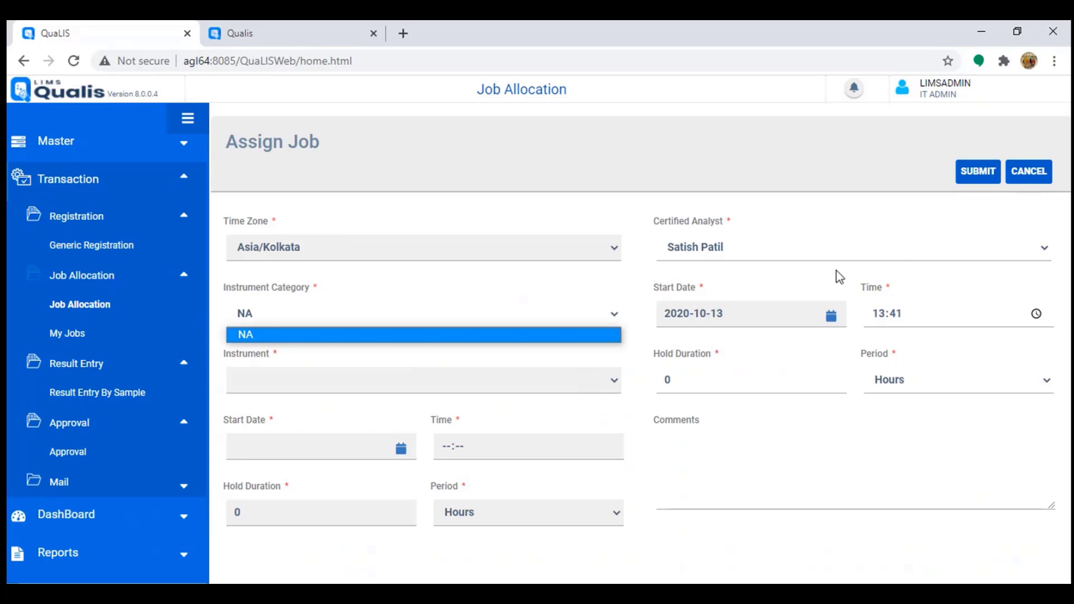
{"action": "left_click", "coordinate": [971, 175]}
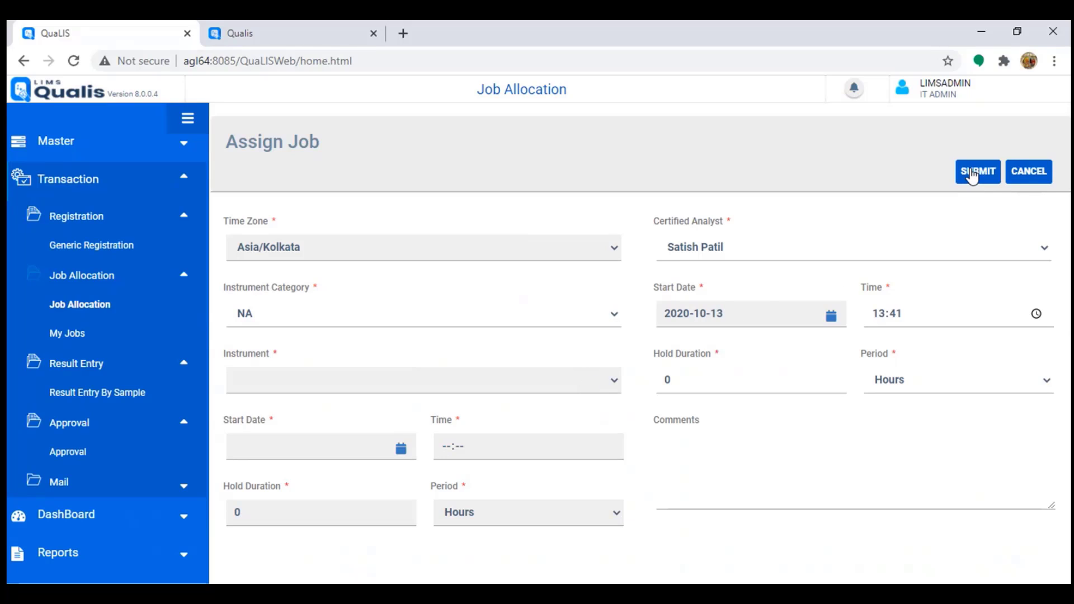
{"action": "left_click", "coordinate": [970, 176]}
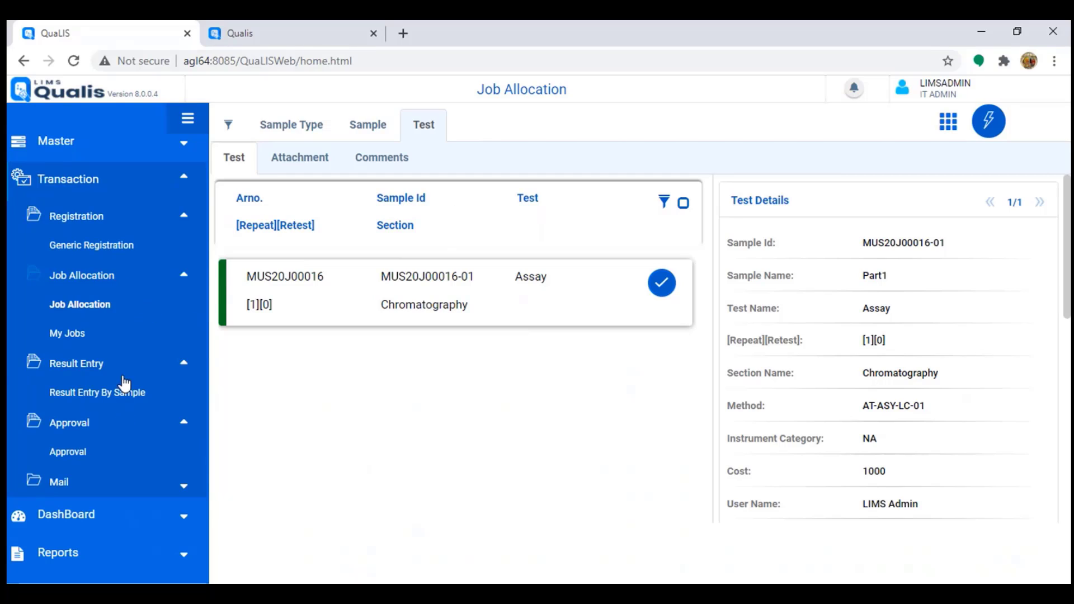
Step: Search the admin's My Jobs list, then switch to the login page in the other tab
{"action": "left_click", "coordinate": [68, 335]}
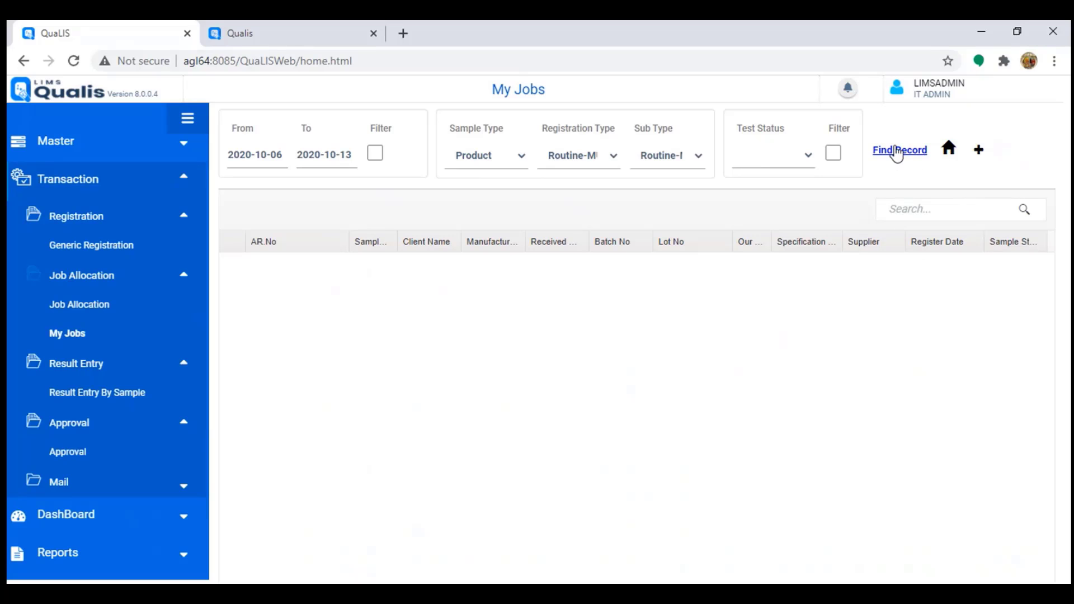
{"action": "left_click", "coordinate": [896, 150]}
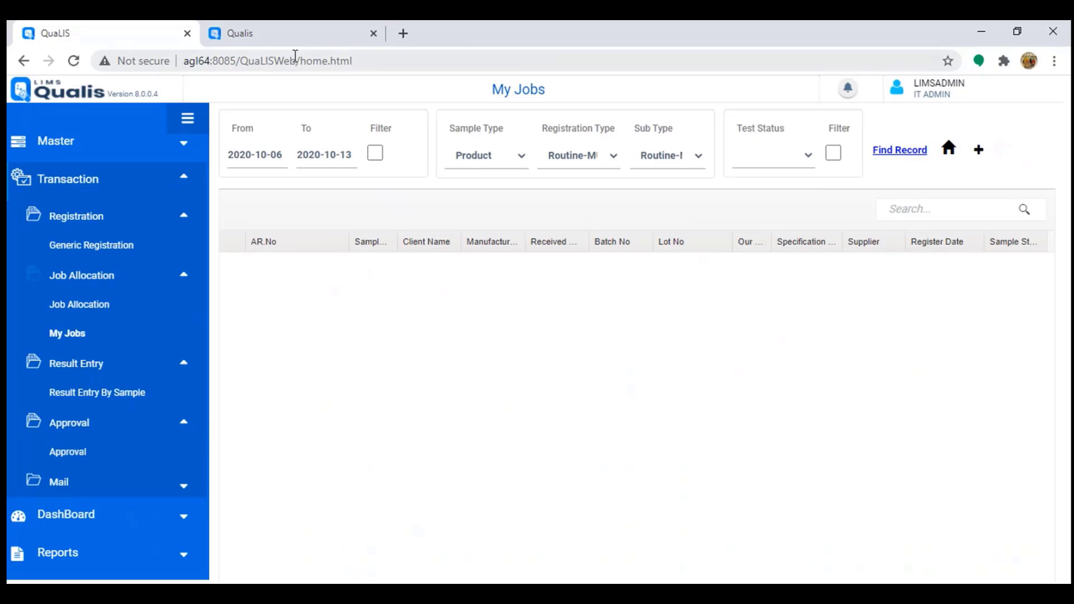
{"action": "left_click", "coordinate": [341, 33]}
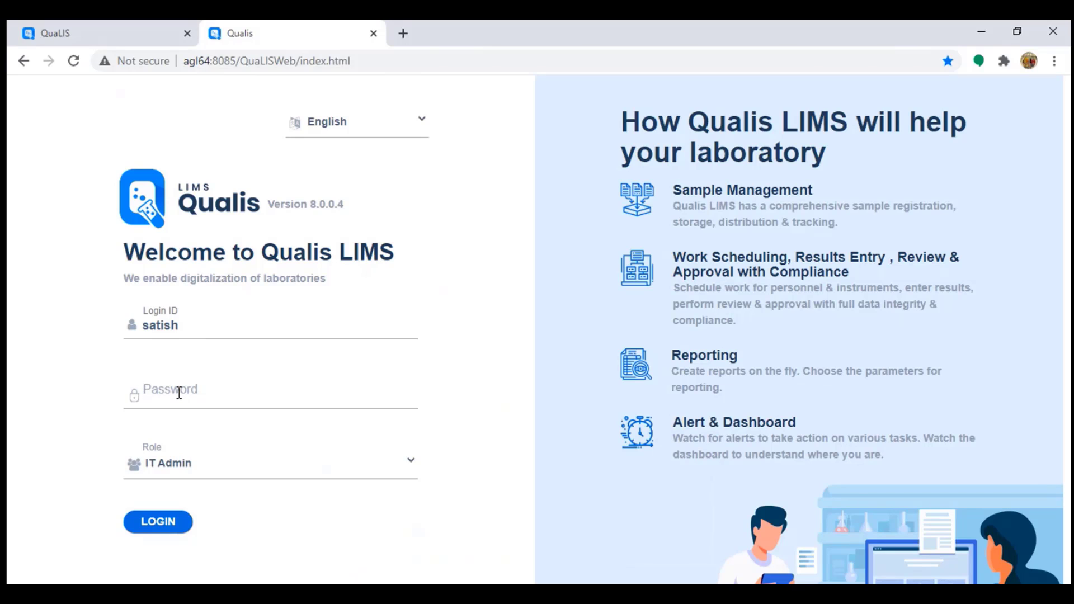
Step: Log in with the user's password and switch the role from IT Admin to Lab Technician
{"action": "type", "text": "••"}
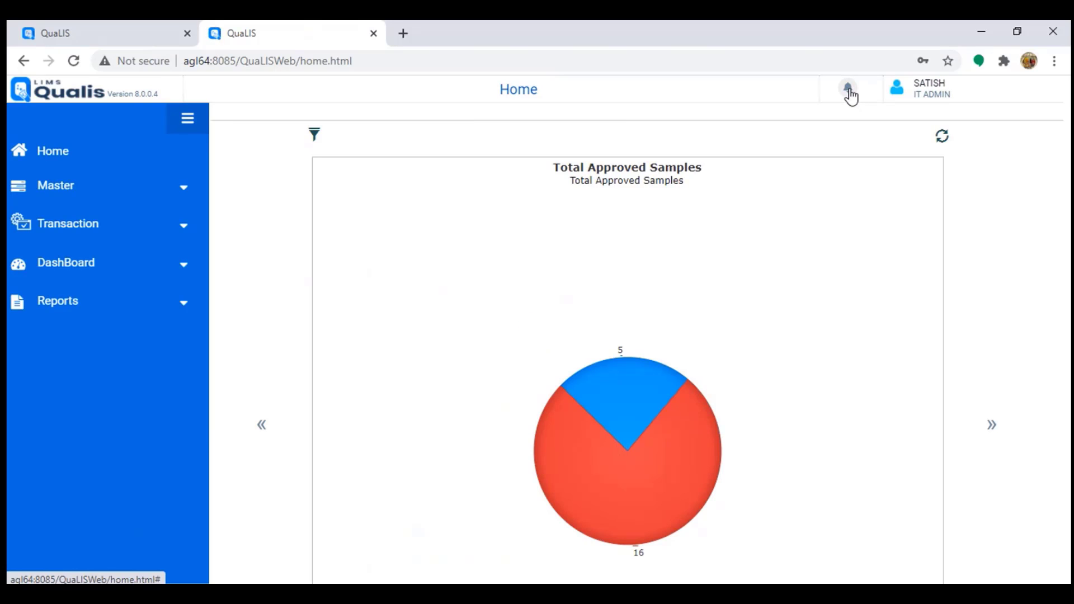
{"action": "left_click", "coordinate": [897, 99]}
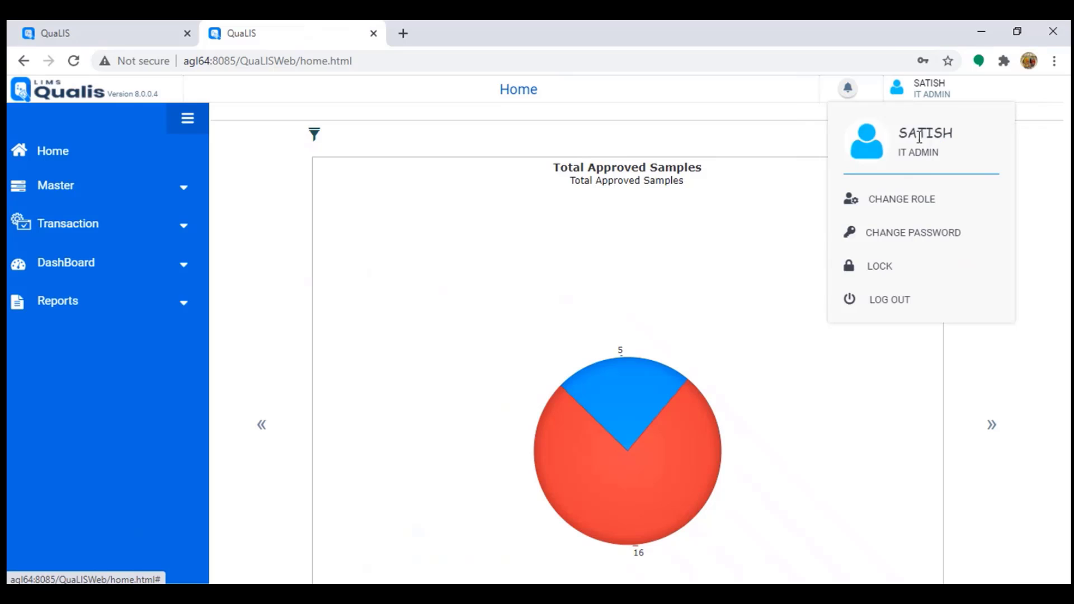
{"action": "left_click", "coordinate": [917, 205]}
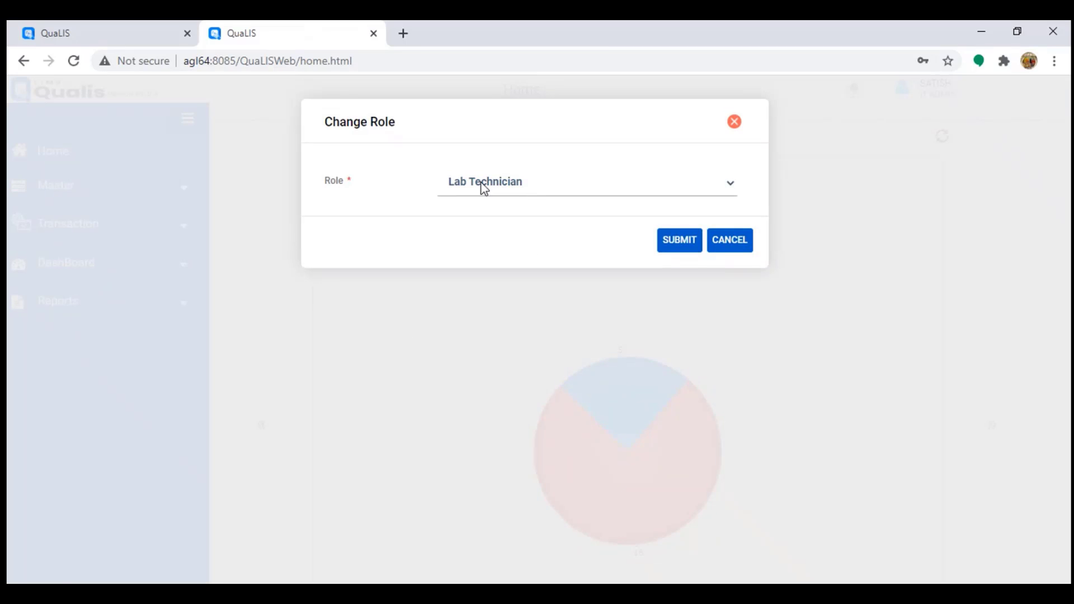
{"action": "left_click", "coordinate": [679, 241]}
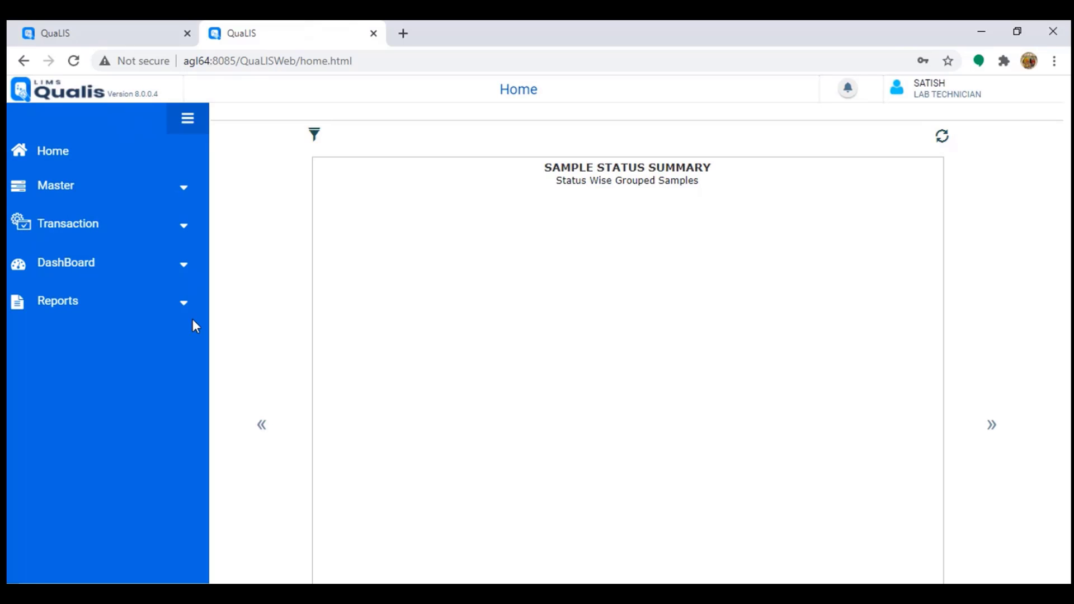
Step: Open the Lab Technician's My Jobs list and check the notifications in the analyst's session
{"action": "left_click", "coordinate": [99, 235]}
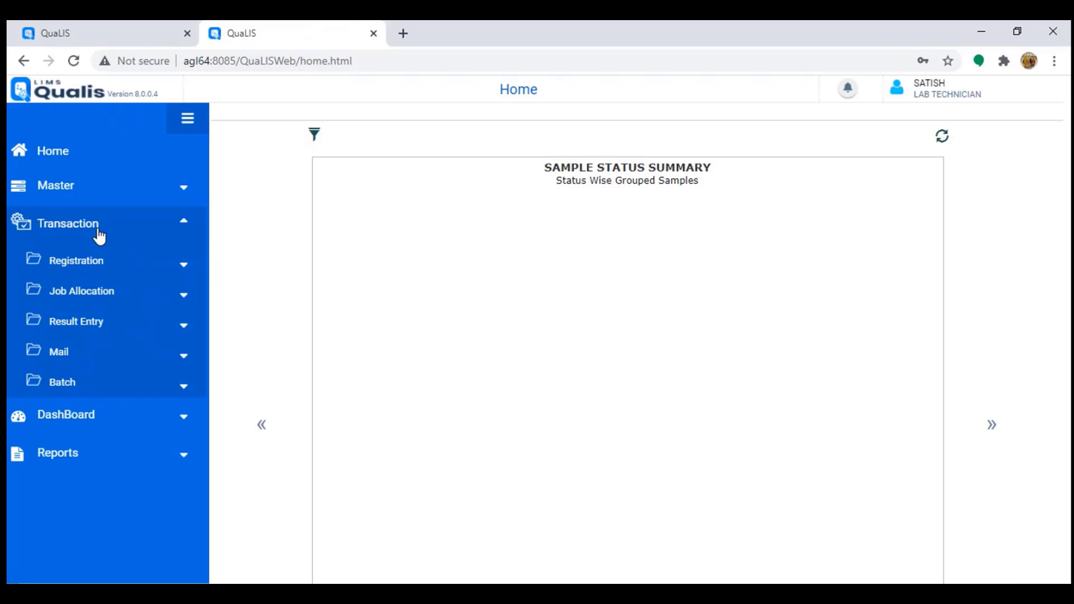
{"action": "left_click", "coordinate": [94, 292]}
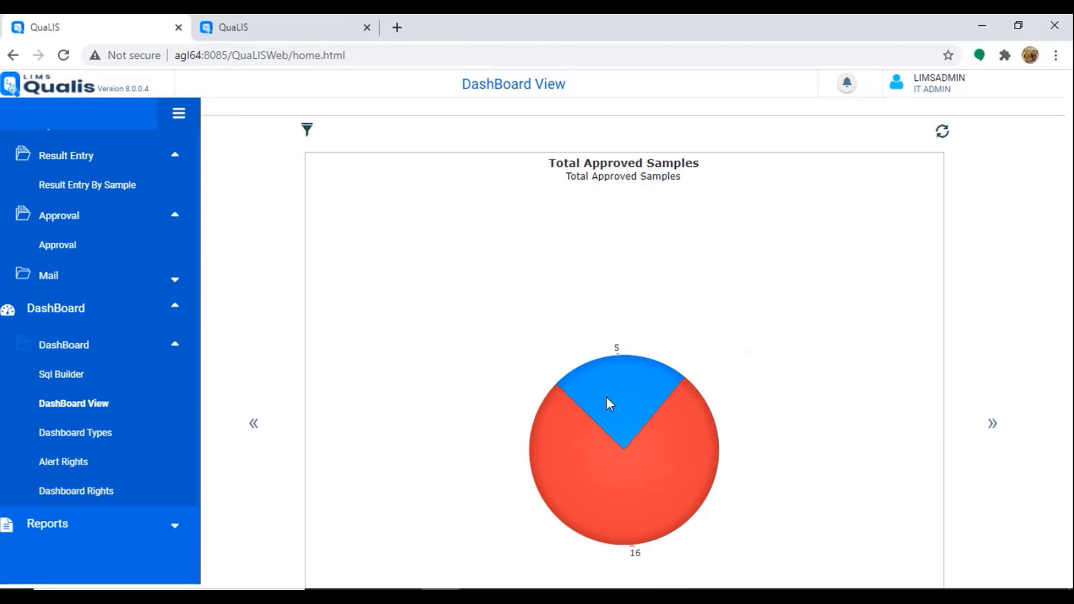
{"action": "left_click", "coordinate": [293, 29]}
{"action": "left_click", "coordinate": [846, 85]}
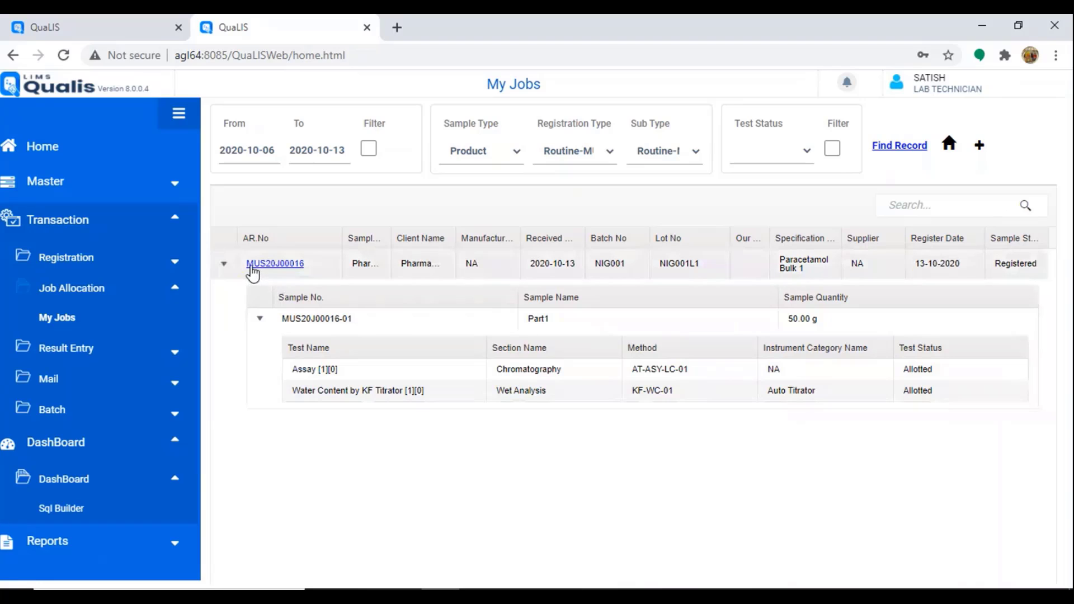
Step: Select both MUS20J00016 tests, Assay by HPLC and Water Content by KF Titrator, and accept them
{"action": "left_click", "coordinate": [296, 266]}
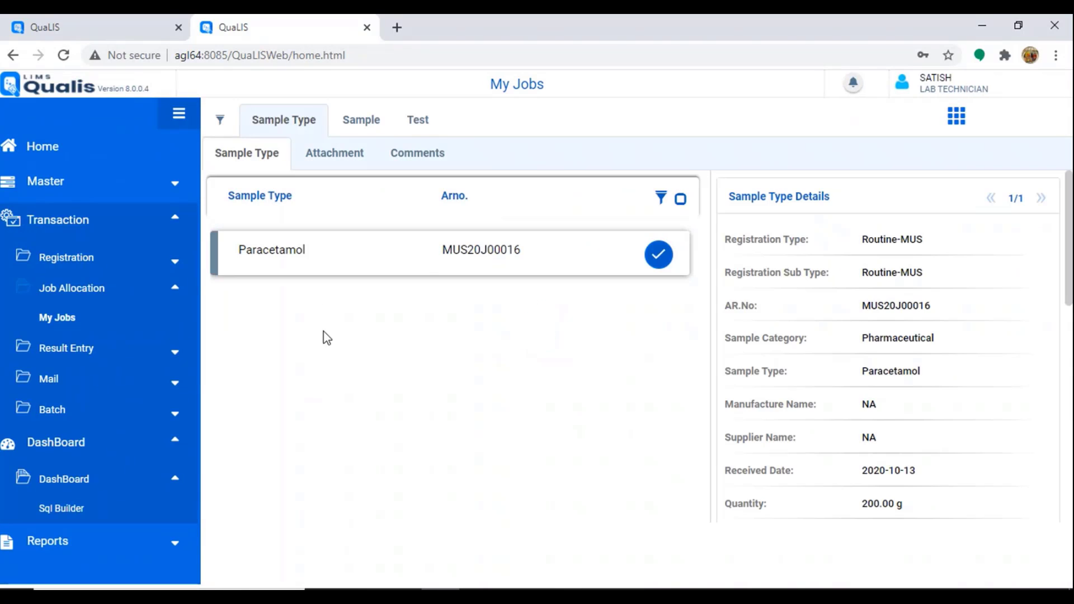
{"action": "left_click", "coordinate": [372, 124]}
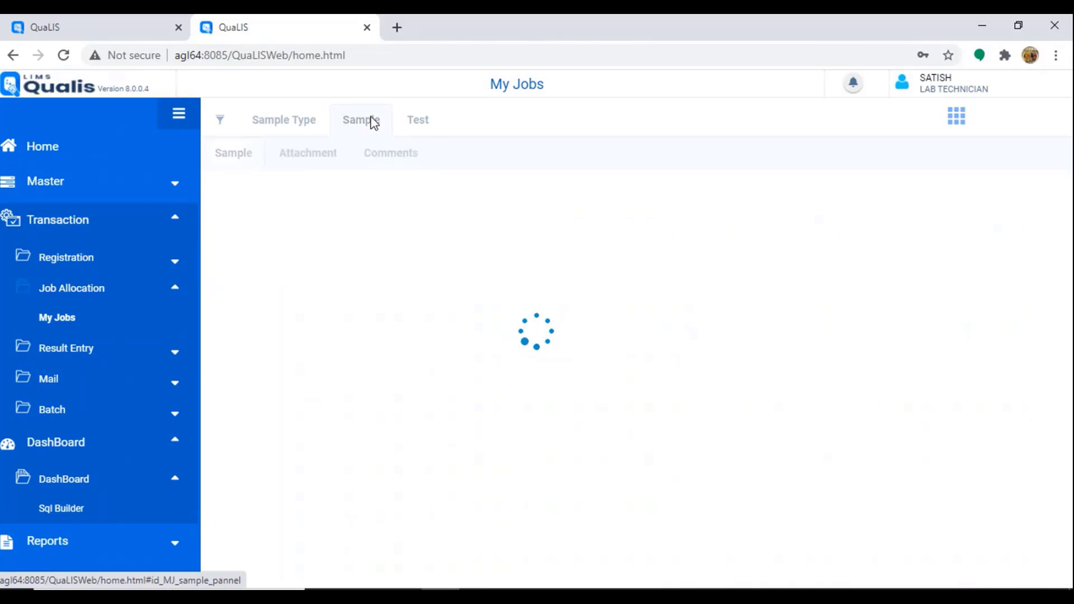
{"action": "left_click", "coordinate": [425, 131]}
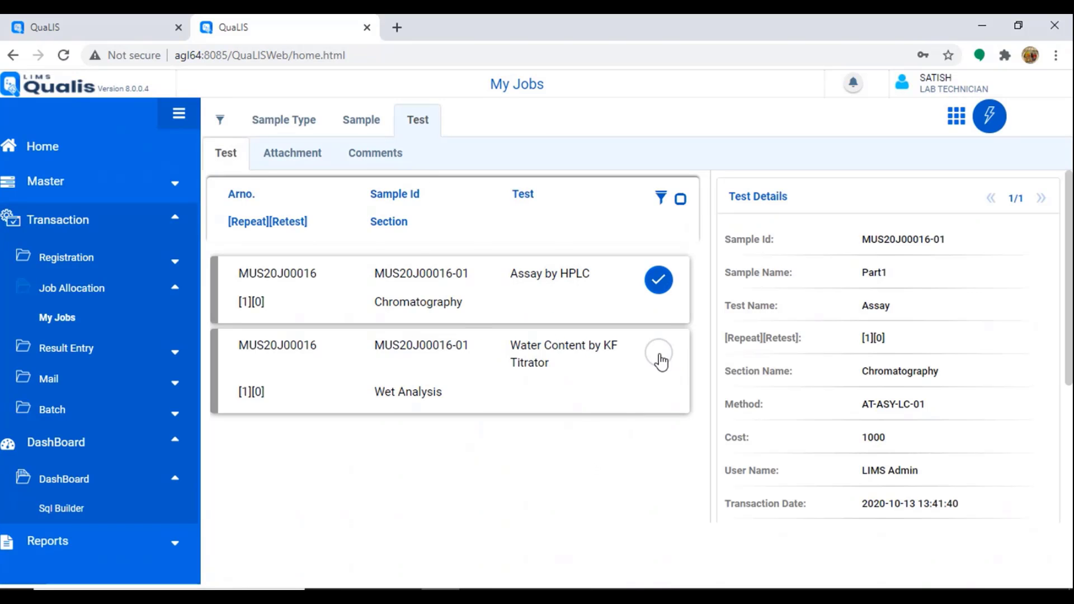
{"action": "left_click", "coordinate": [659, 355]}
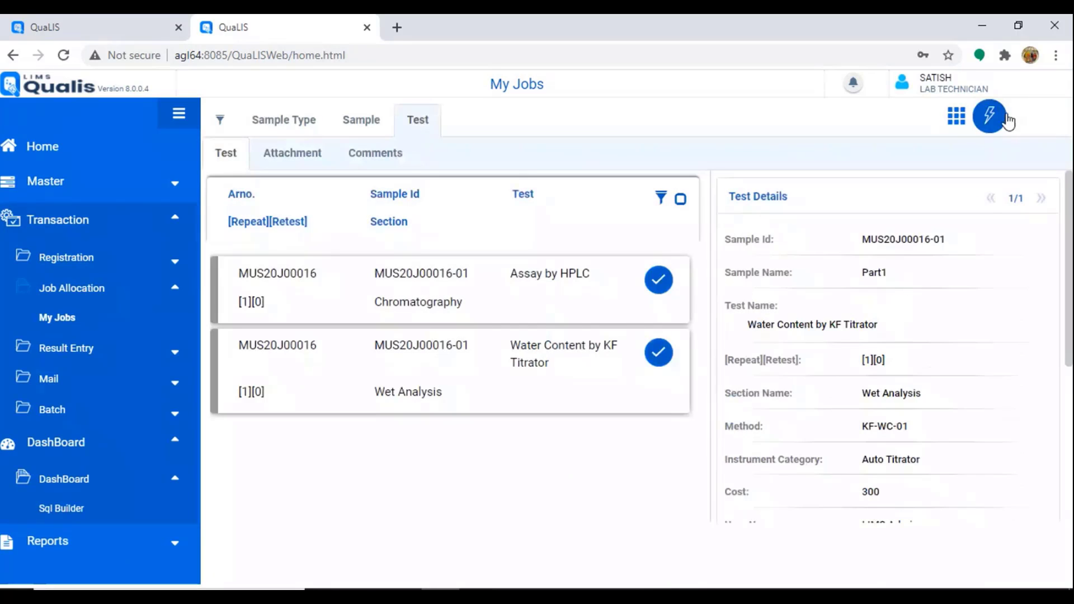
{"action": "left_click", "coordinate": [988, 134]}
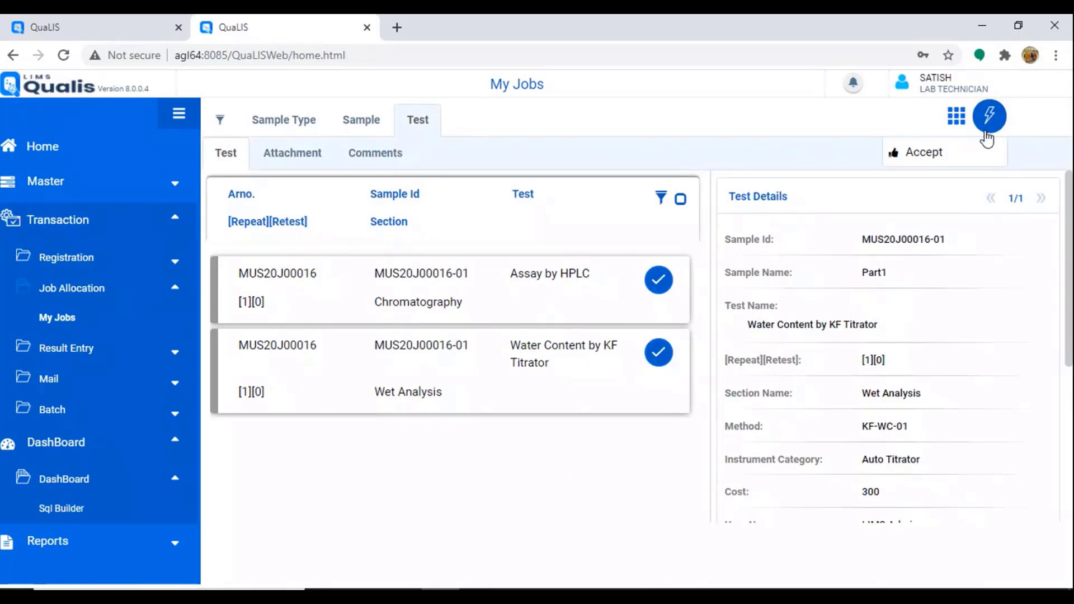
{"action": "left_click", "coordinate": [931, 161]}
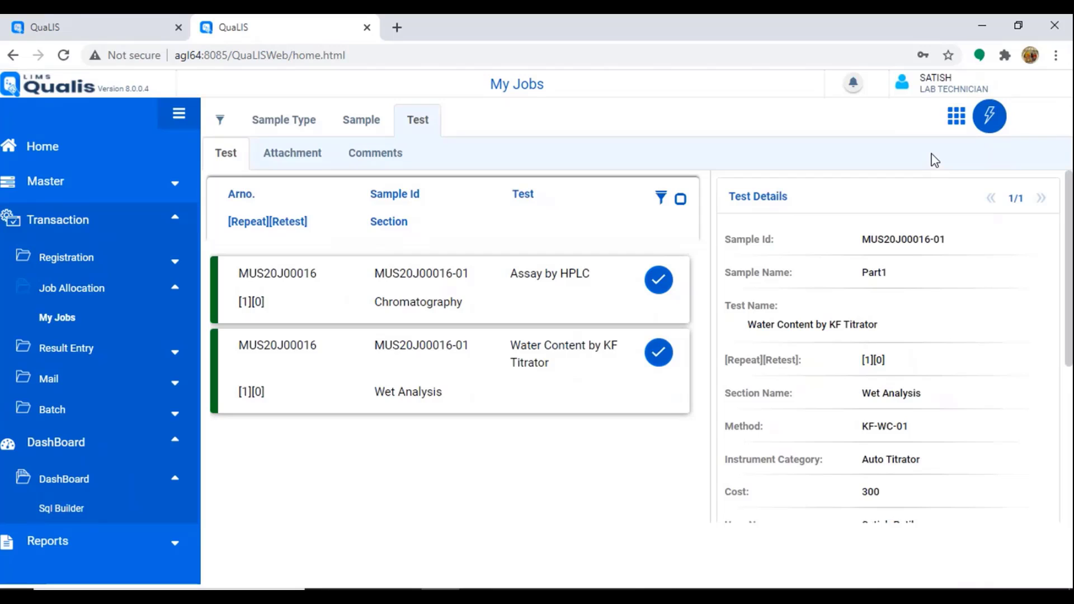
{"action": "left_click", "coordinate": [107, 338]}
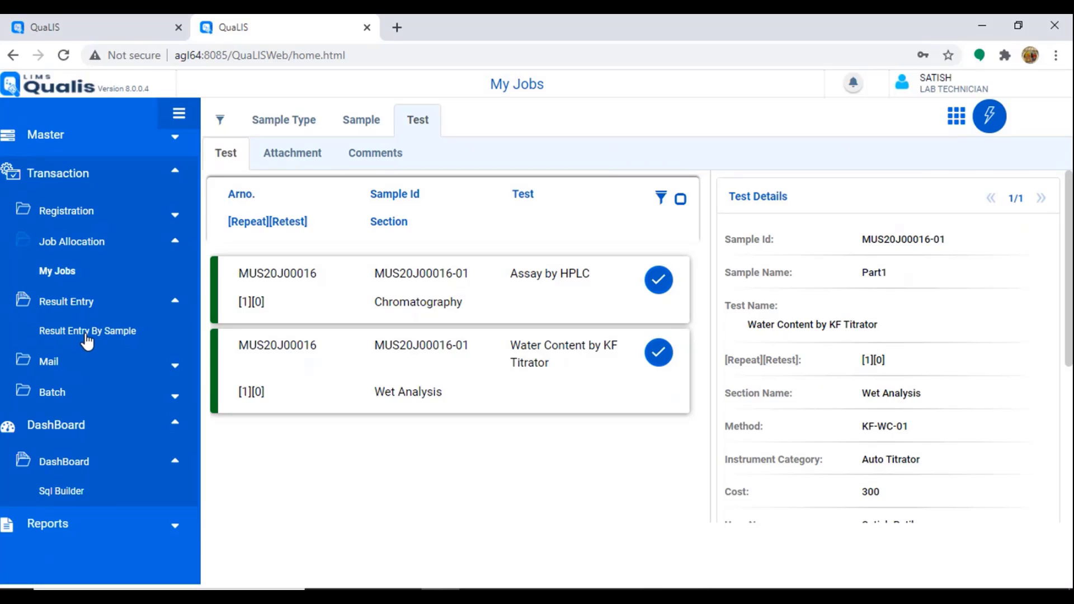
Step: Open sample MUS20J00016 in Result Entry By Sample, select both tests and choose Test Initiation
{"action": "left_click", "coordinate": [87, 333]}
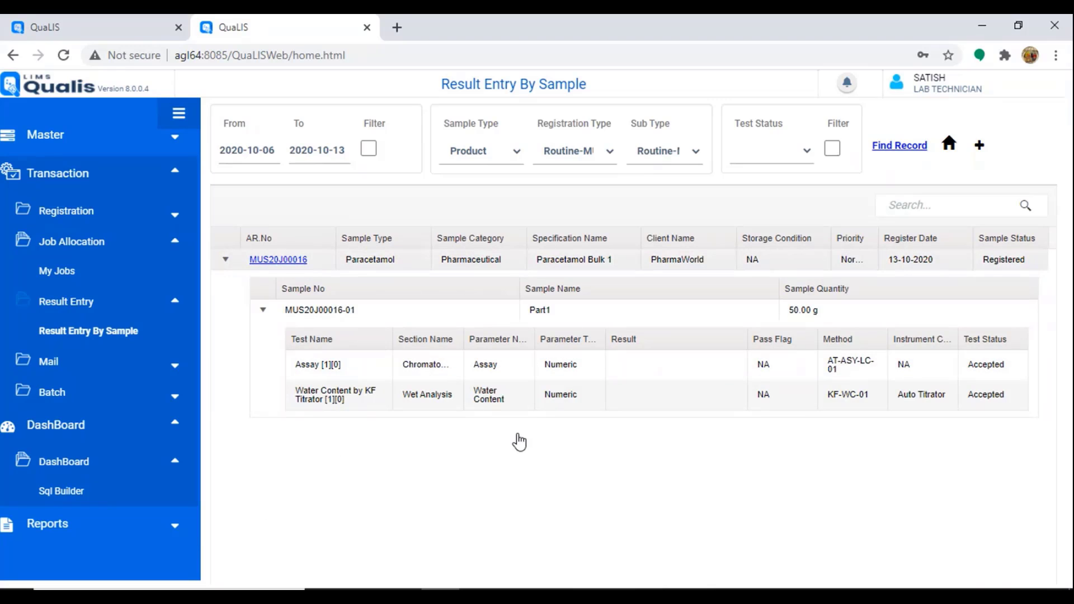
{"action": "left_click", "coordinate": [540, 407]}
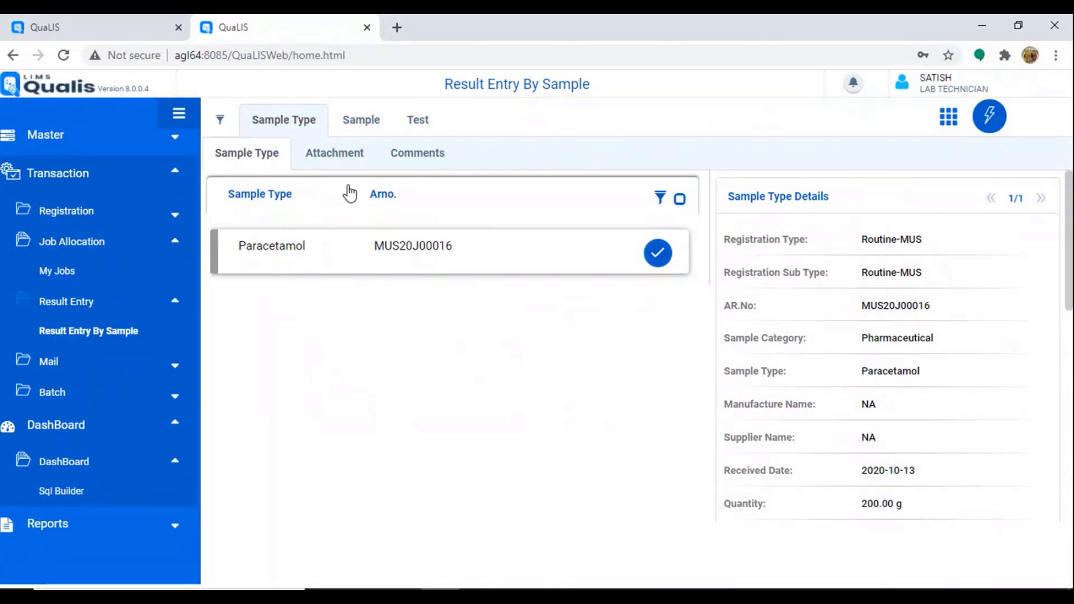
{"action": "left_click", "coordinate": [424, 126]}
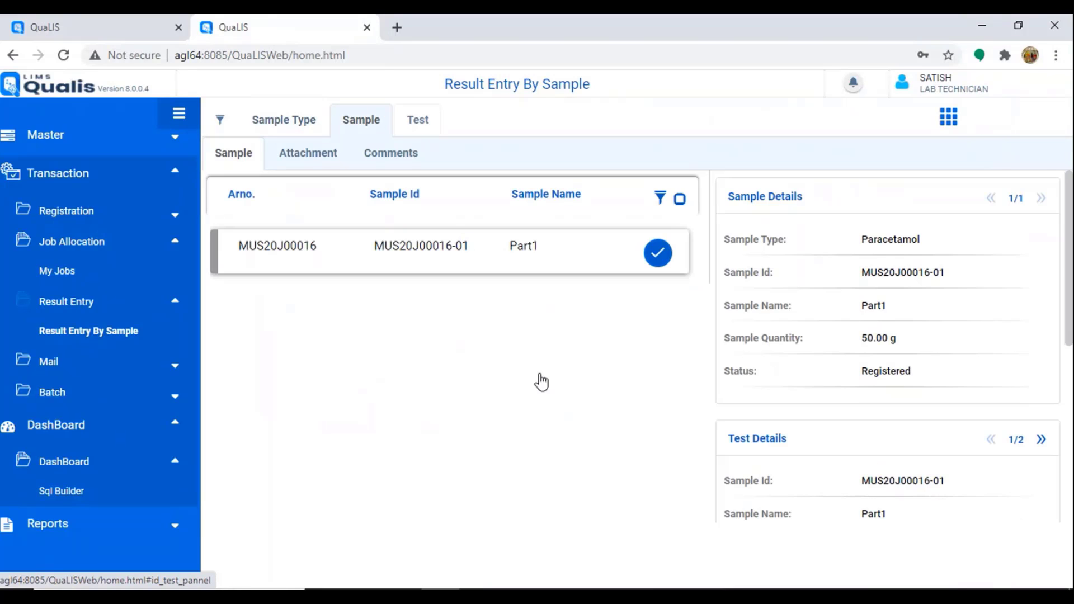
{"action": "left_click", "coordinate": [654, 352]}
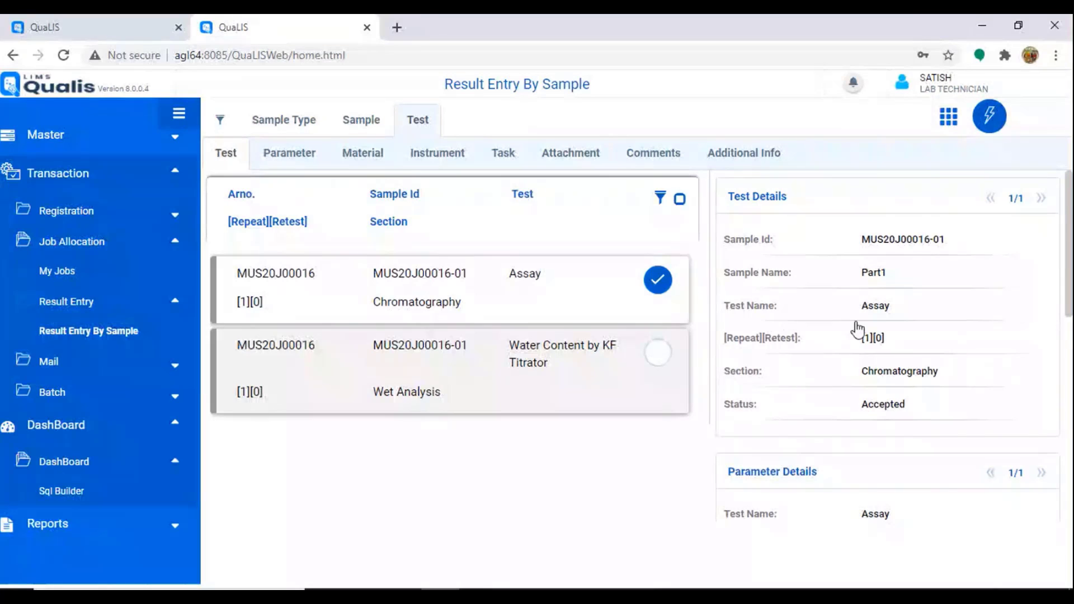
{"action": "left_click", "coordinate": [989, 116]}
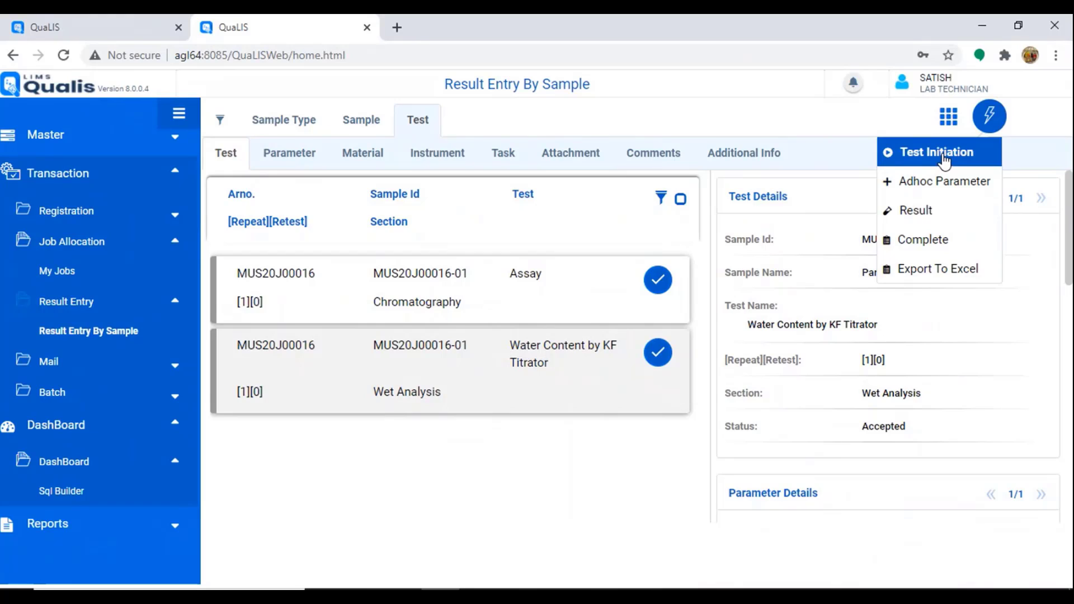
{"action": "left_click", "coordinate": [945, 161]}
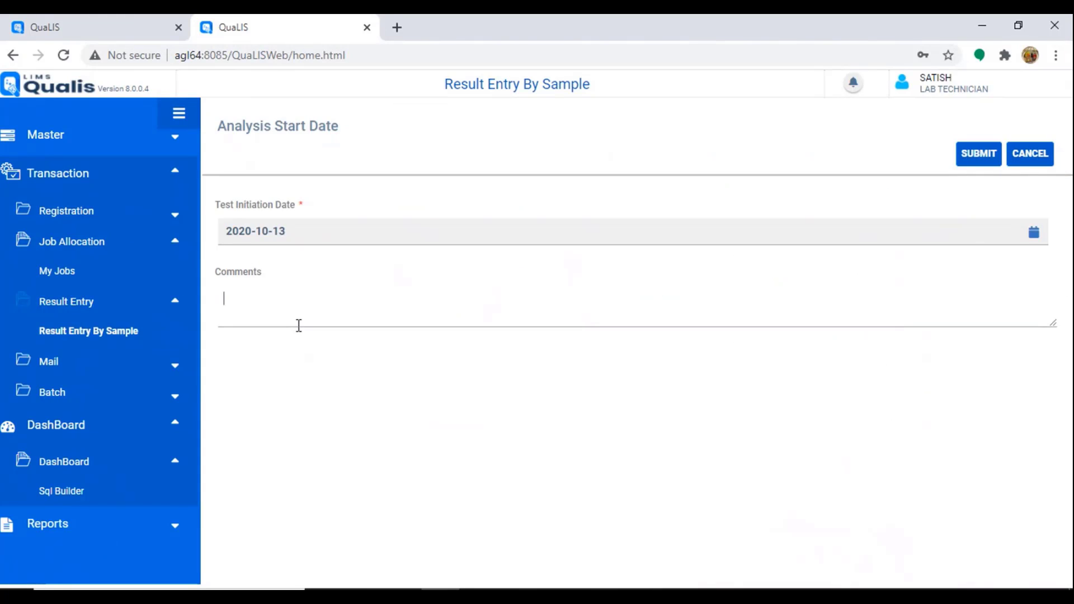
Step: Enter the comment 'Testing started' for initiating both MUS20J00016 tests on 2020-10-13
{"action": "type", "text": "Testing started"}
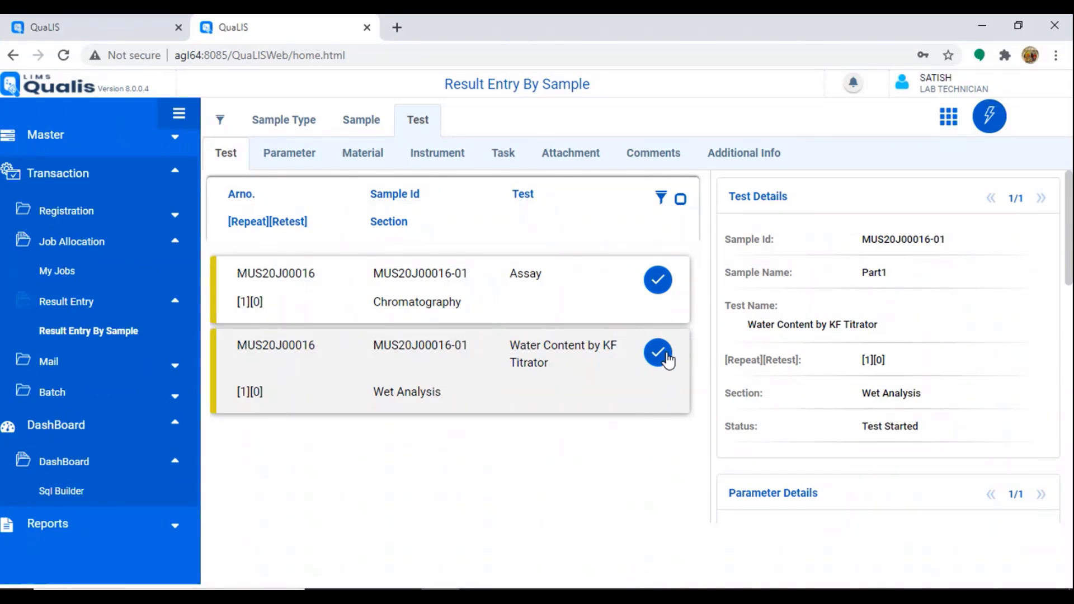
Step: Enter and save an Assay result of 89.55 for sample MUS20J00016-01
{"action": "left_click", "coordinate": [658, 280]}
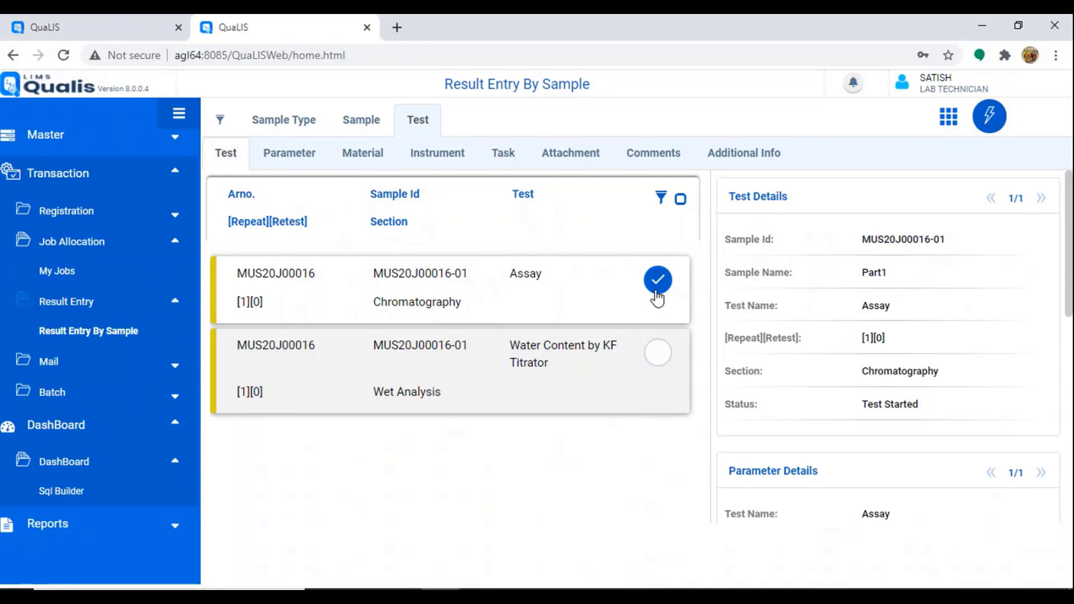
{"action": "left_click", "coordinate": [990, 131]}
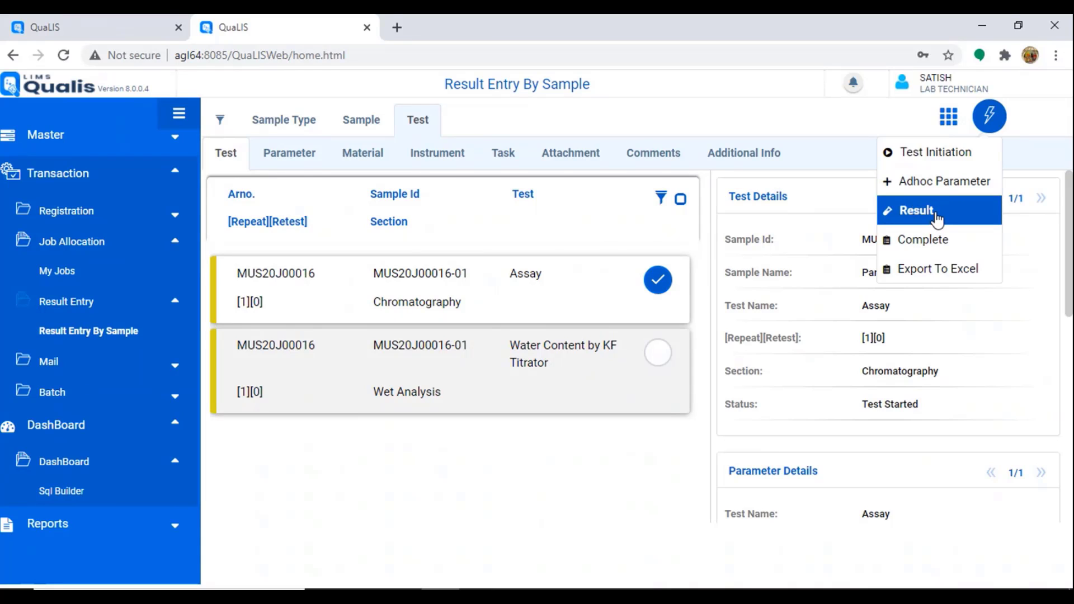
{"action": "left_click", "coordinate": [937, 219]}
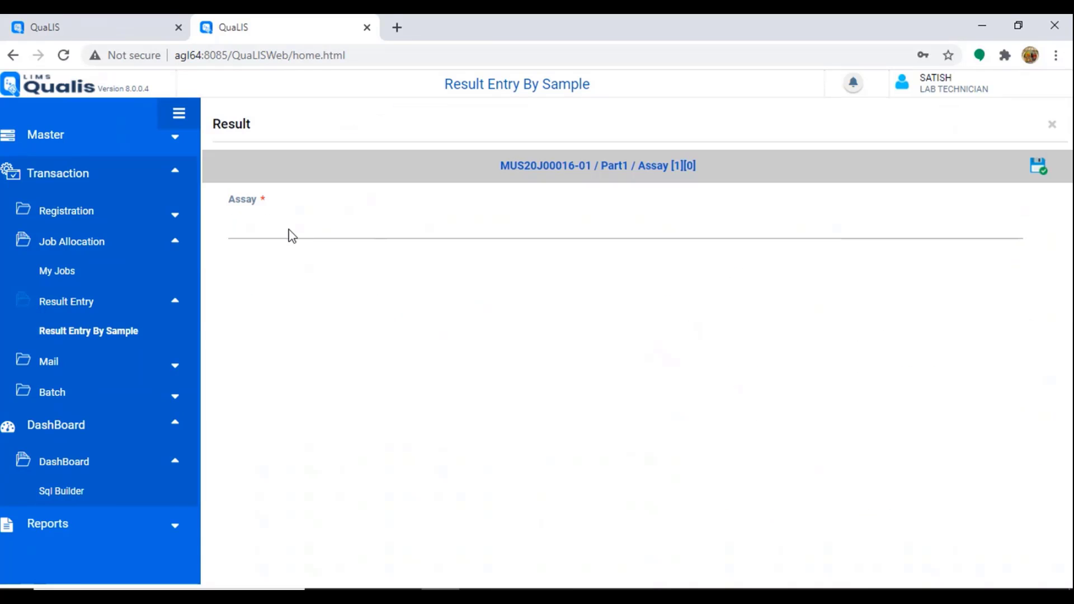
{"action": "left_click", "coordinate": [280, 228]}
{"action": "type", "text": "89.55"}
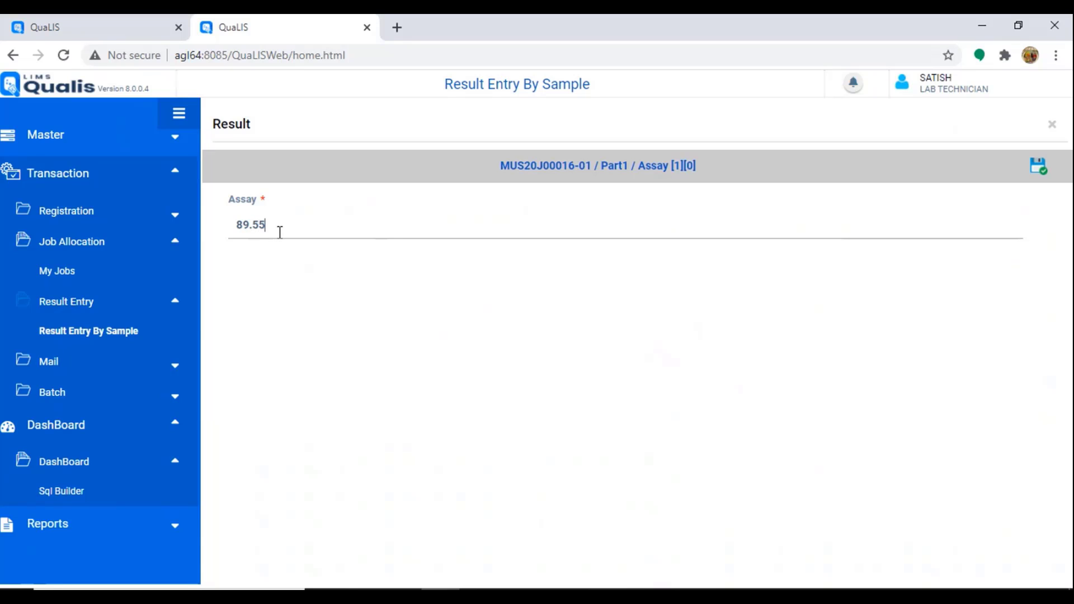
{"action": "left_click", "coordinate": [1038, 169]}
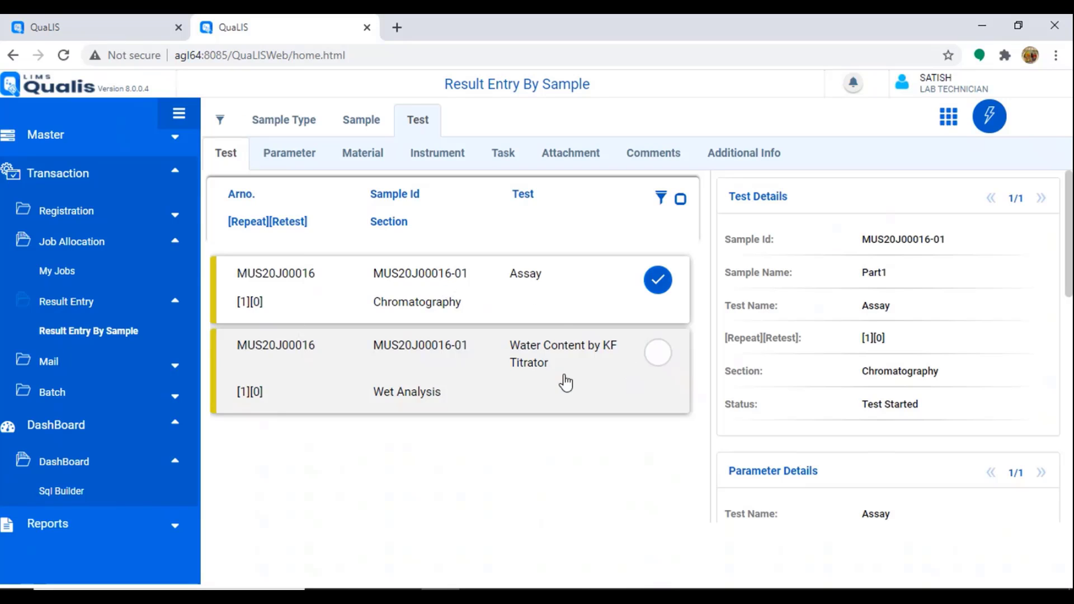
{"action": "scroll", "coordinate": [869, 380], "scroll_direction": "down", "scroll_amount": 3}
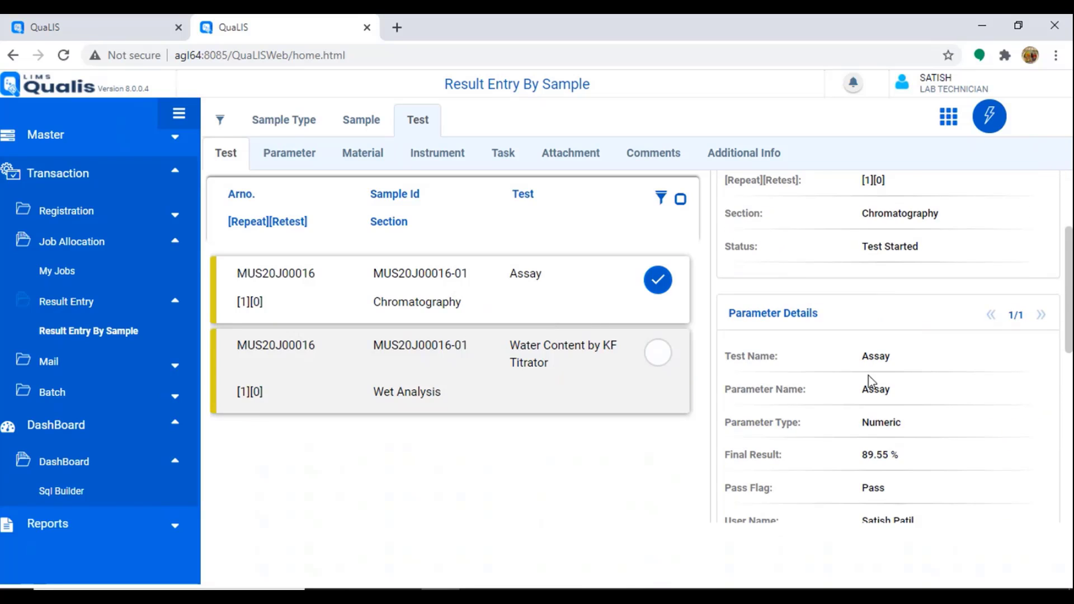
Step: Review the Assay Final Result and Pass Flag, then select the Water Content by KF Titrator test
{"action": "scroll", "coordinate": [869, 381], "scroll_direction": "down", "scroll_amount": 2}
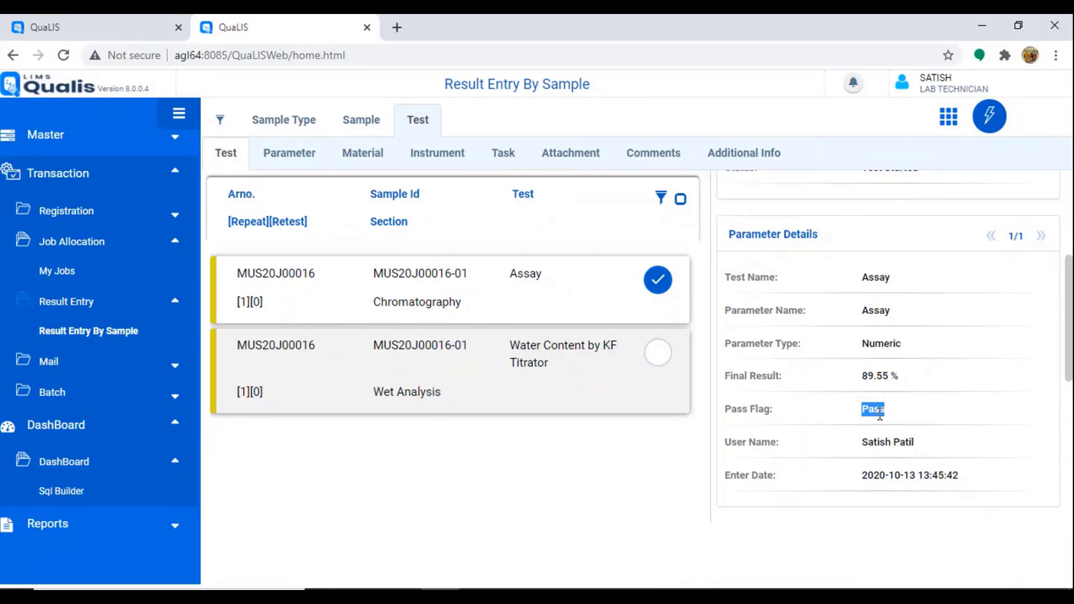
{"action": "scroll", "coordinate": [890, 418], "scroll_direction": "up", "scroll_amount": 4}
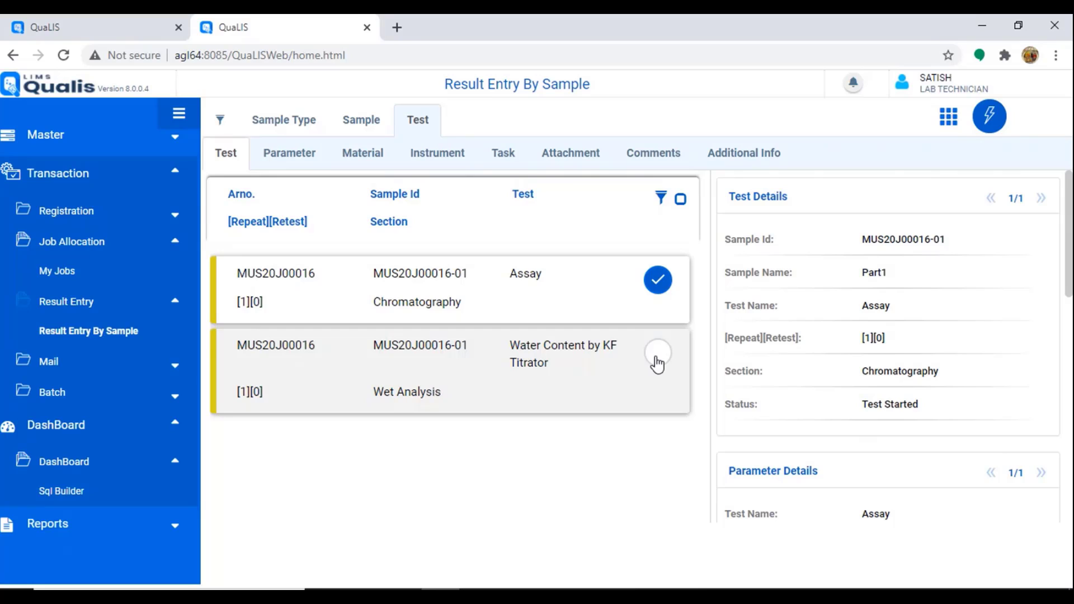
{"action": "left_click", "coordinate": [657, 356]}
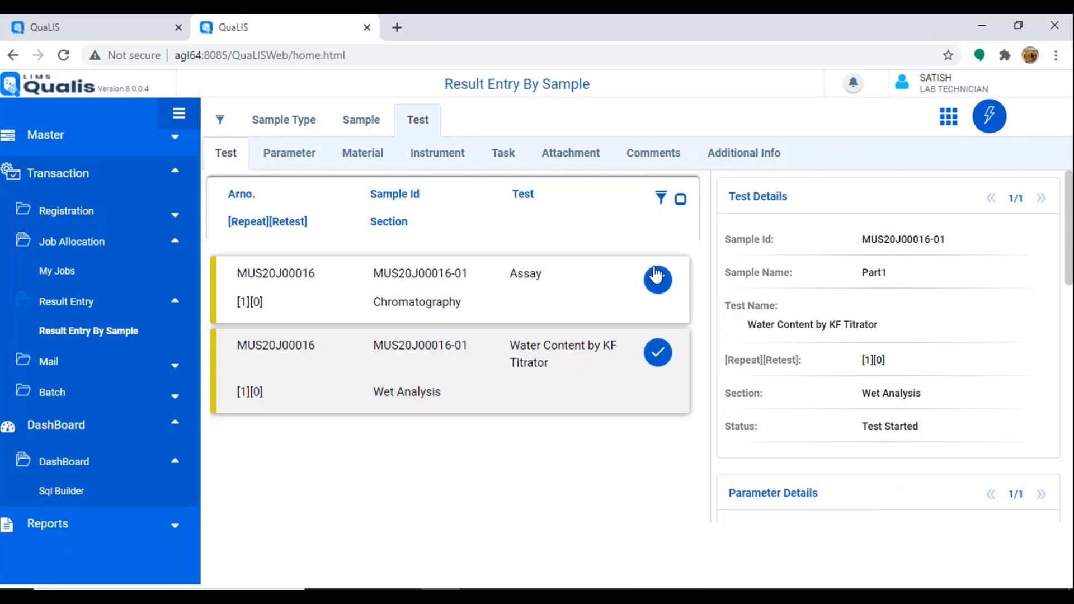
{"action": "scroll", "coordinate": [906, 347], "scroll_direction": "down", "scroll_amount": 4}
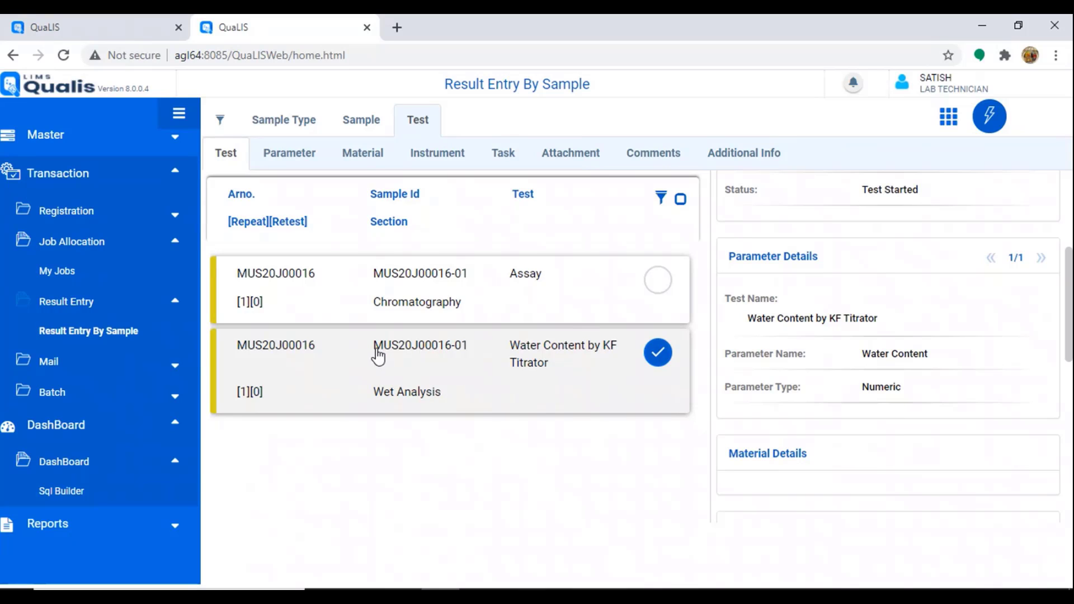
Step: Highlight sample id MUS20J00016-01, reselect the Water Content test, and open a new browser tab
{"action": "left_click_drag", "start_coordinate": [376, 352], "coordinate": [422, 357]}
{"action": "left_click_drag", "start_coordinate": [447, 351], "coordinate": [471, 358]}
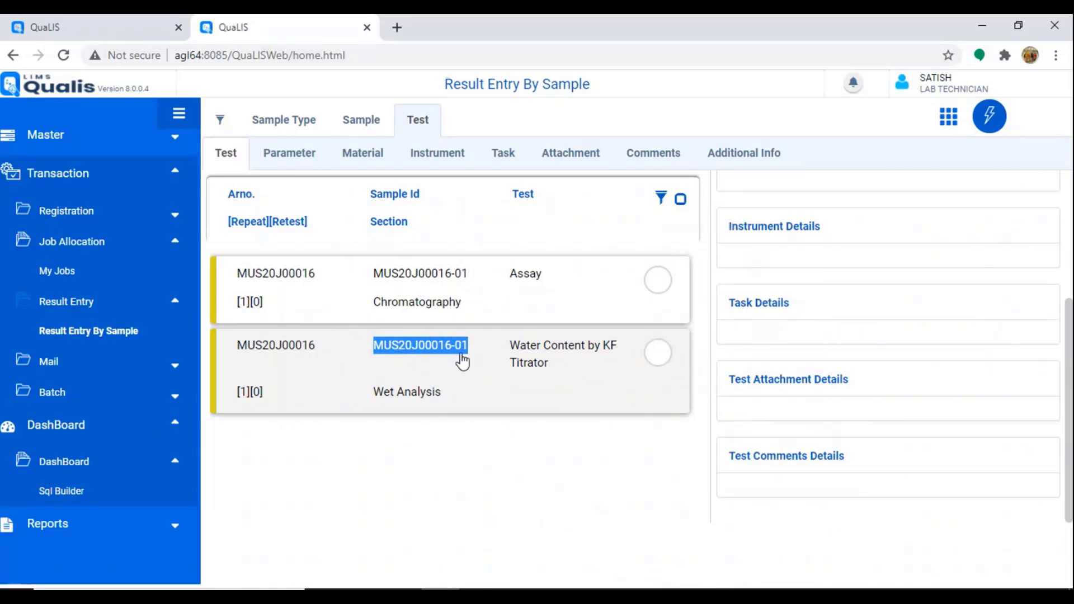
{"action": "left_click", "coordinate": [651, 354]}
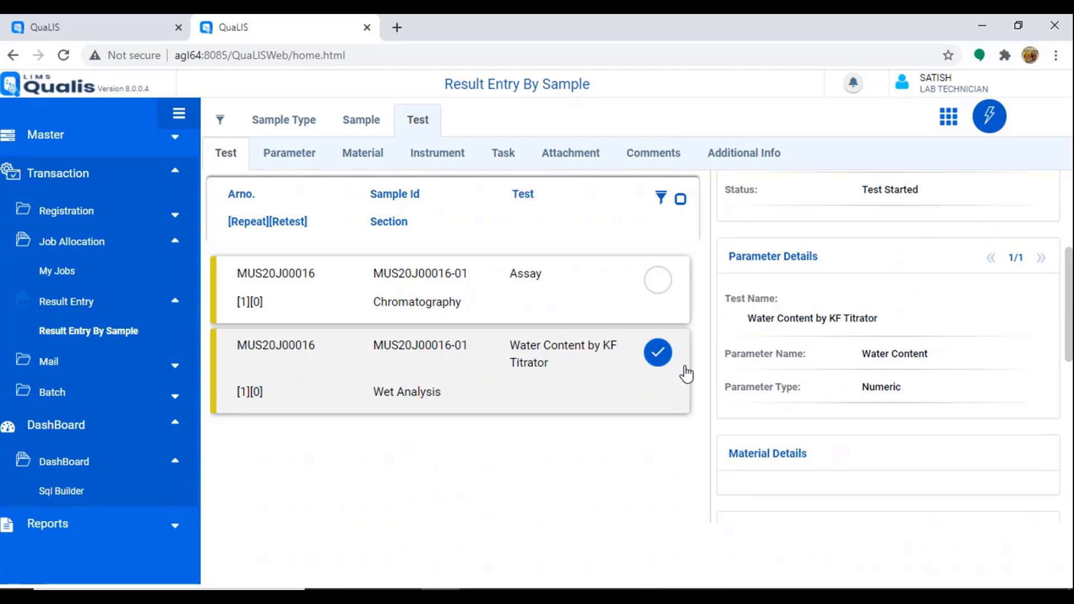
{"action": "left_click", "coordinate": [397, 27]}
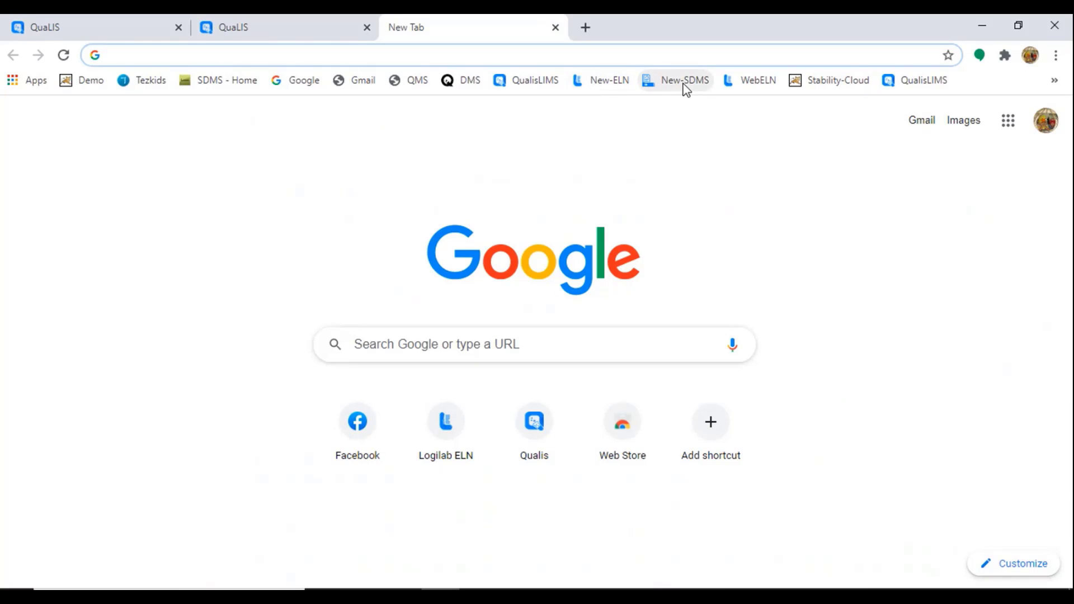
Step: Log in to Logilab ELN with the analyst account and sync the LIMS task orders
{"action": "left_click", "coordinate": [598, 80]}
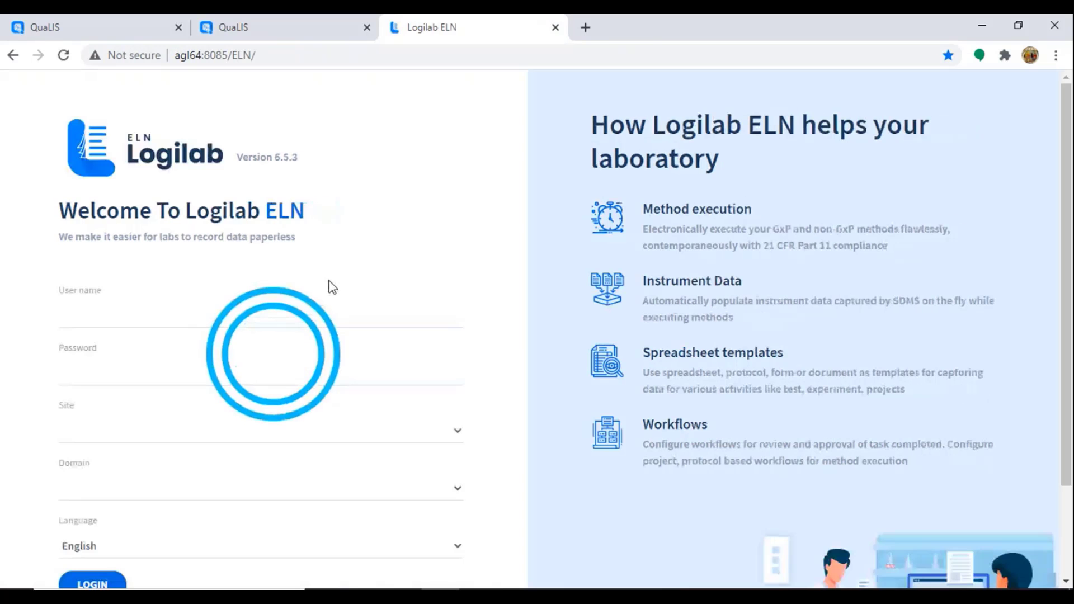
{"action": "left_click", "coordinate": [74, 316]}
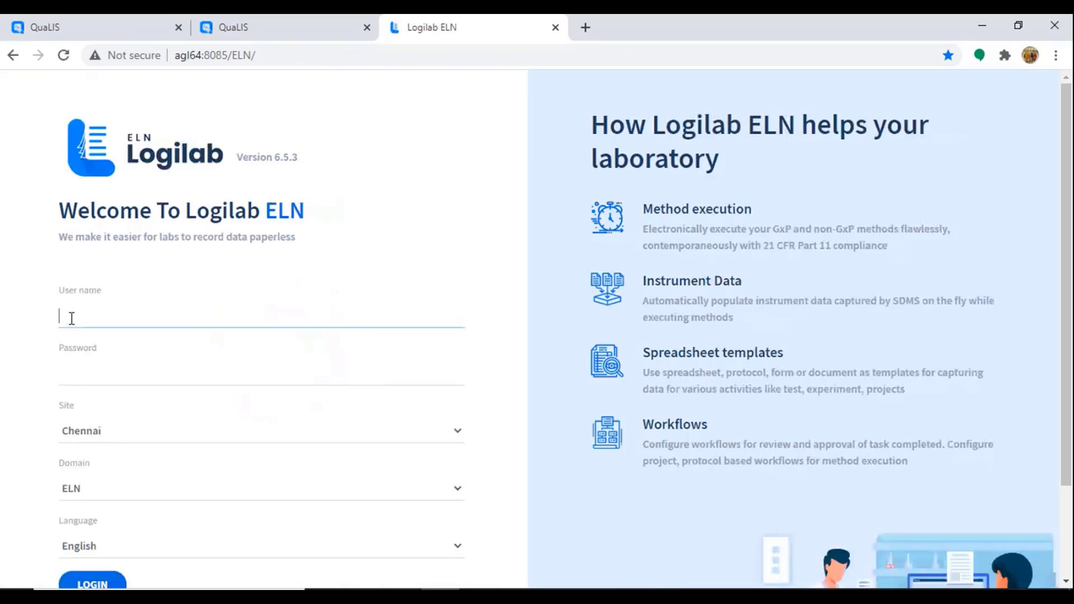
{"action": "type", "text": "analyst01"}
{"action": "key", "text": "Return"}
{"action": "left_click", "coordinate": [34, 238]}
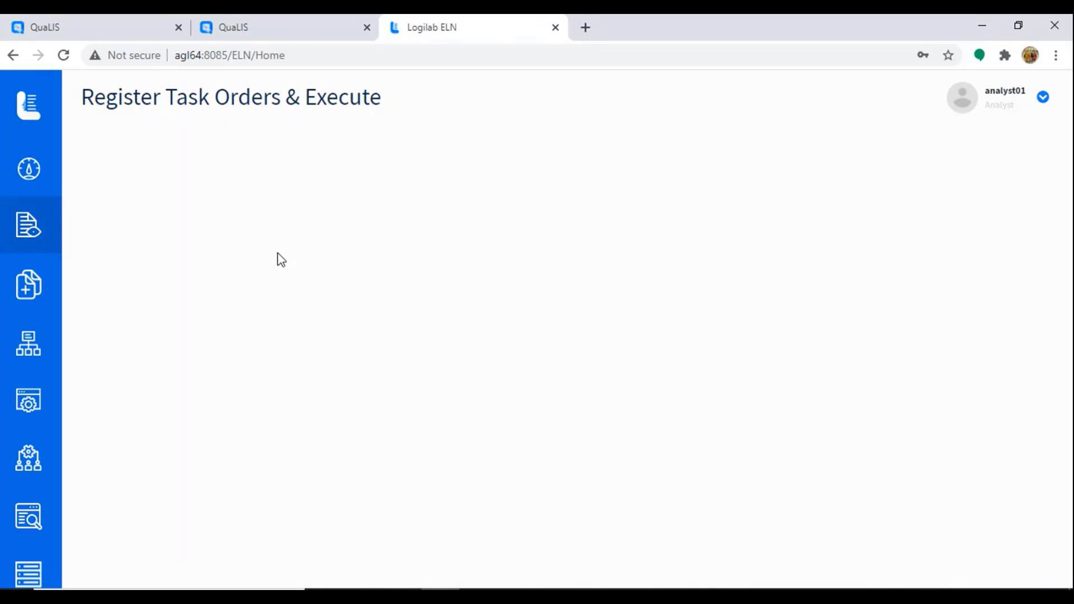
{"action": "left_click", "coordinate": [207, 198]}
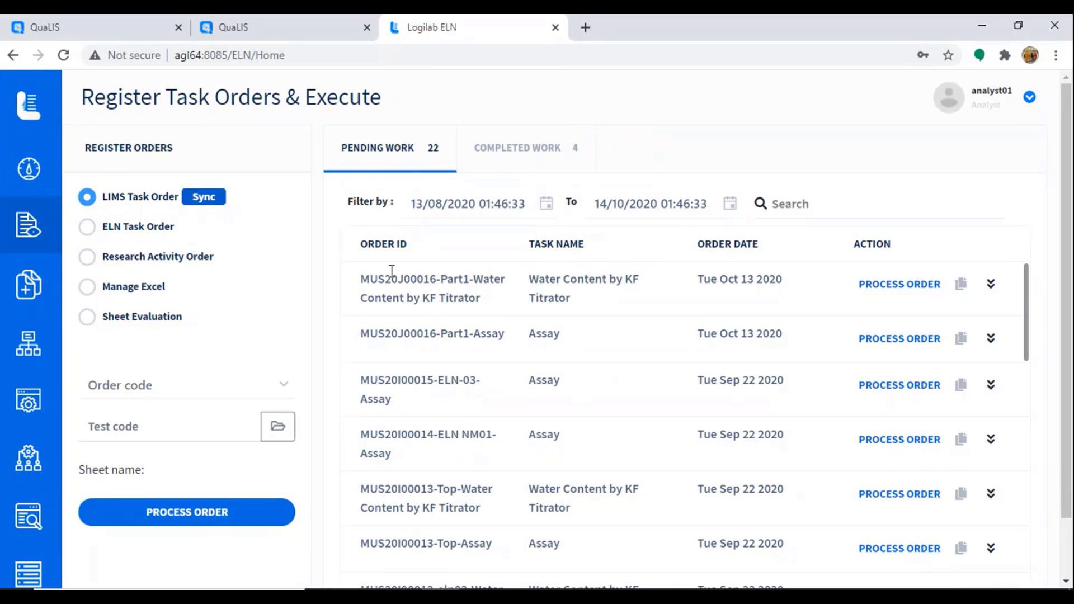
Step: Glance at the Qualis tab, then process the MUS20J00016-Part1 Water Content order in the ELN
{"action": "left_click", "coordinate": [291, 29]}
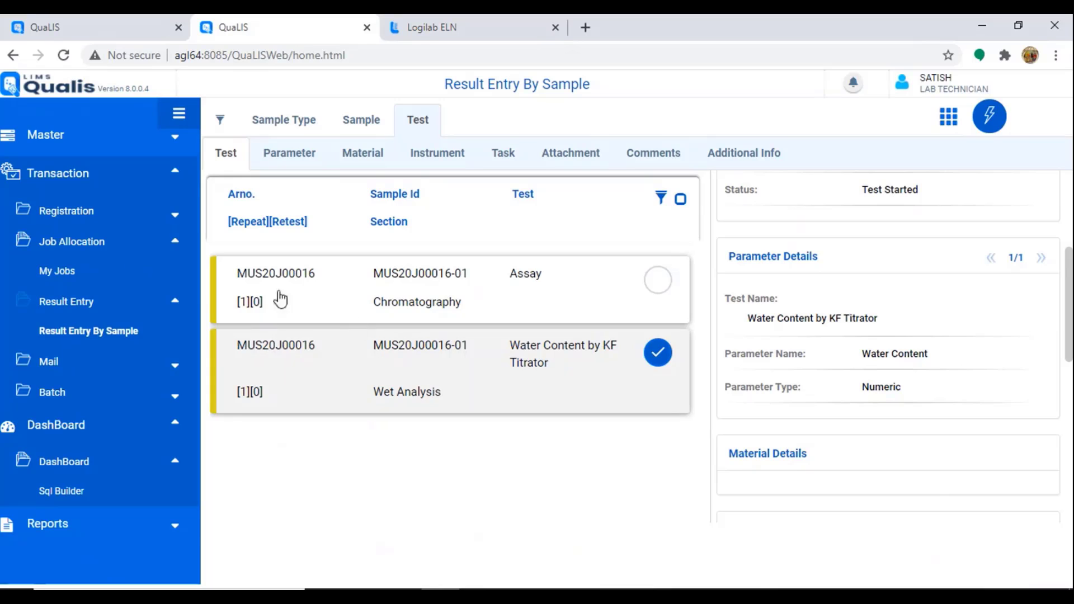
{"action": "left_click", "coordinate": [465, 34]}
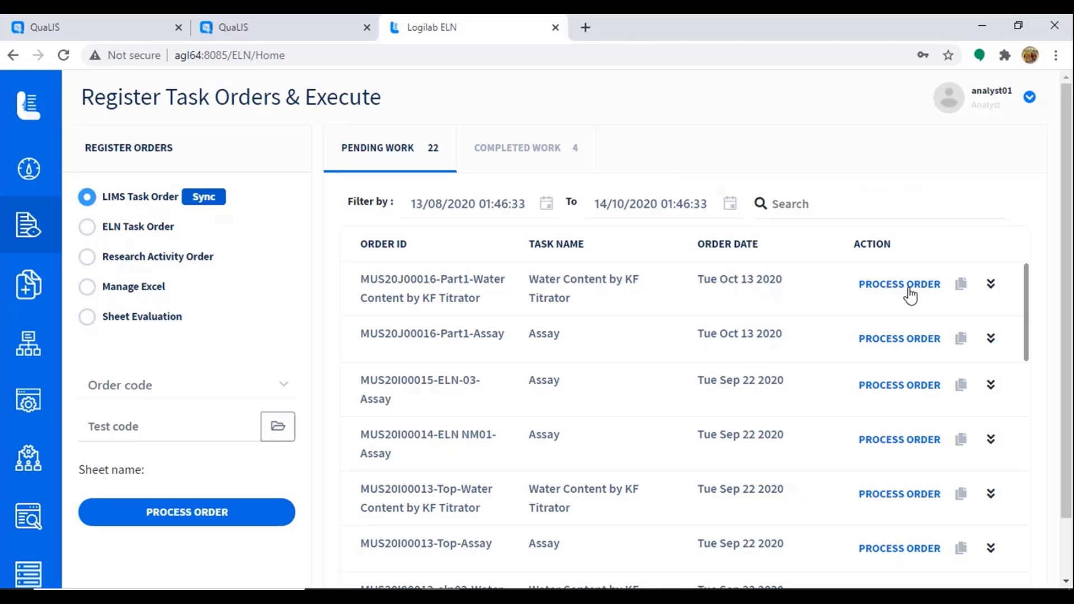
{"action": "left_click", "coordinate": [887, 291]}
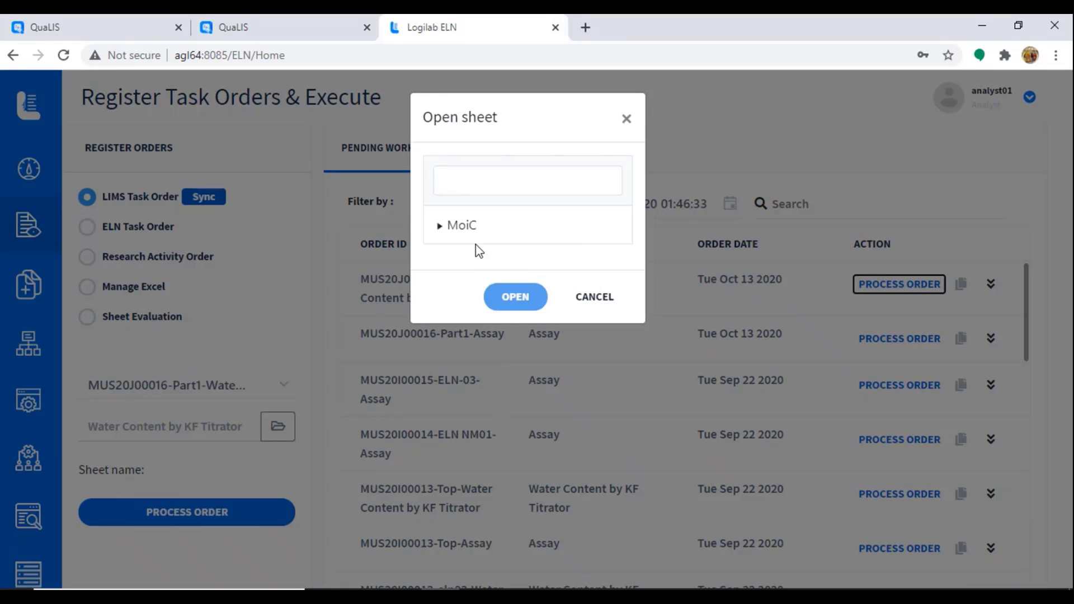
Step: Open the MoiC sheet for the water content order
{"action": "left_click", "coordinate": [472, 225]}
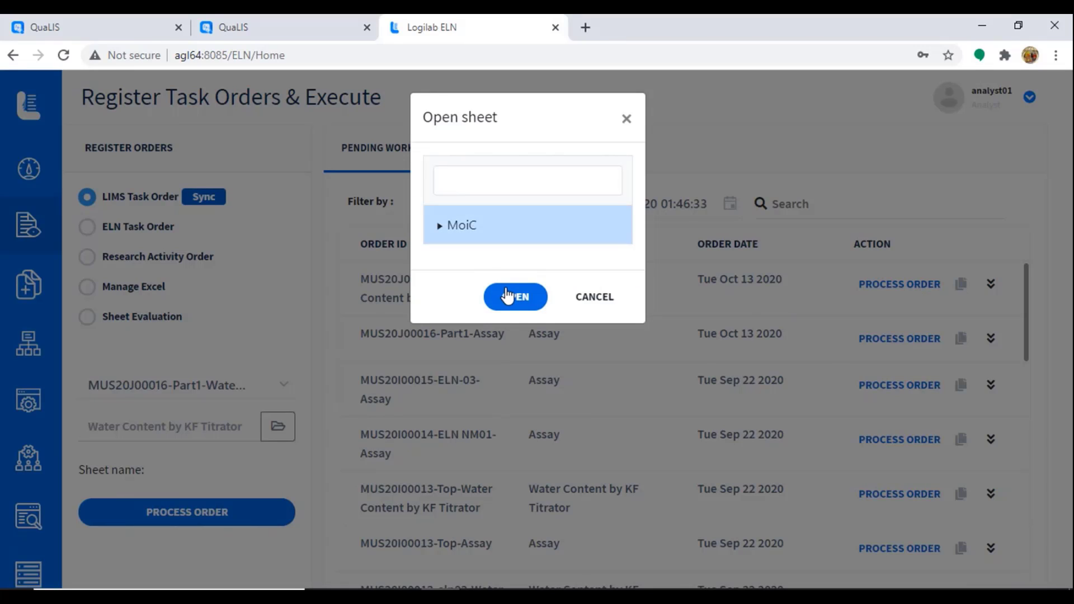
{"action": "left_click", "coordinate": [513, 297]}
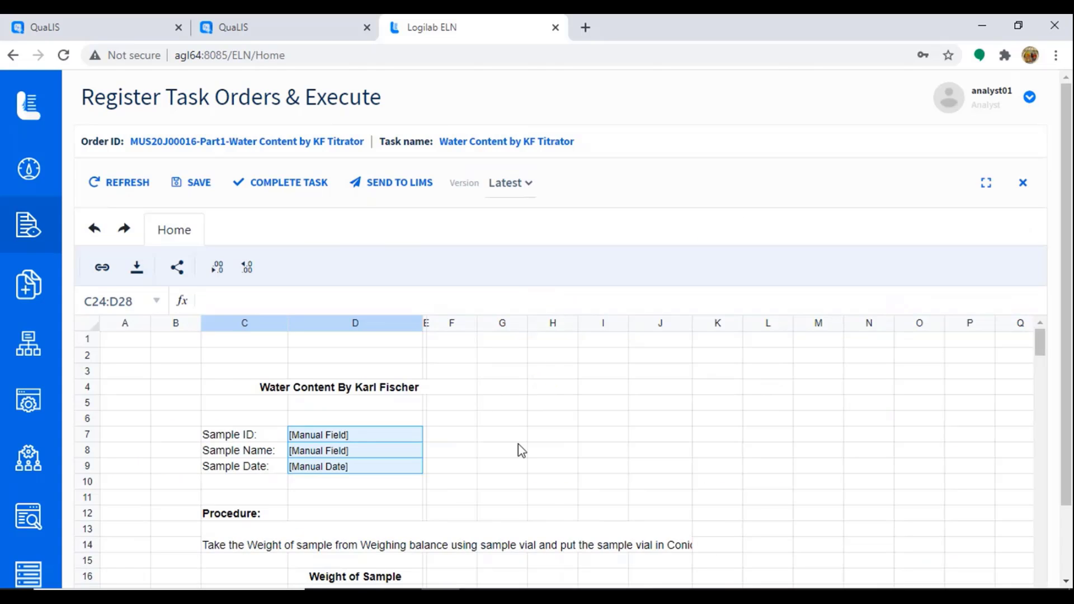
{"action": "scroll", "coordinate": [518, 444], "scroll_direction": "down", "scroll_amount": 5}
{"action": "scroll", "coordinate": [526, 445], "scroll_direction": "up", "scroll_amount": 2}
{"action": "scroll", "coordinate": [530, 443], "scroll_direction": "up", "scroll_amount": 4}
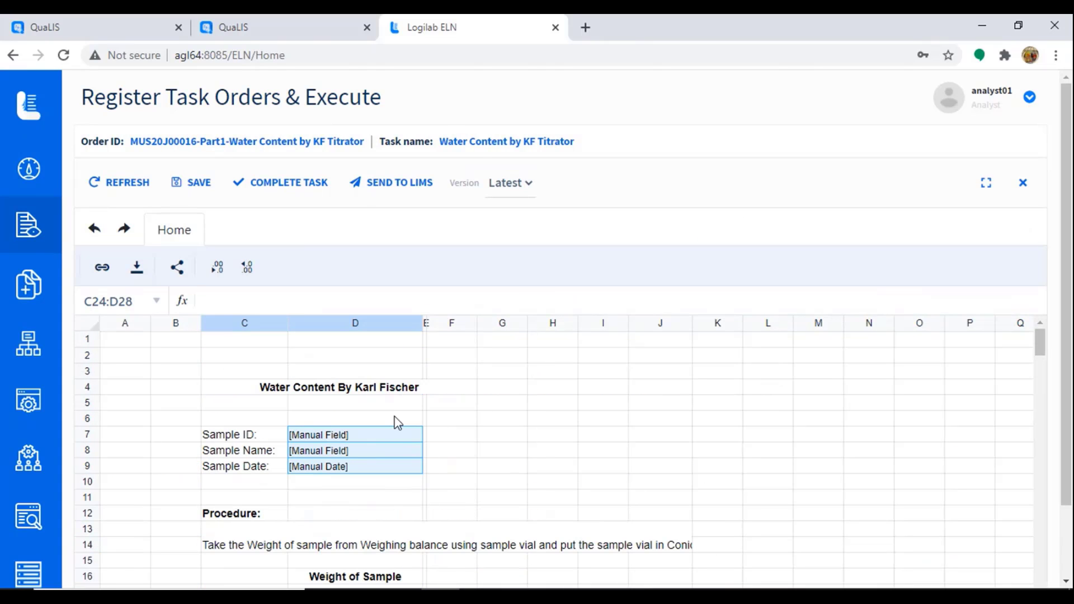
Step: Enter 'aa' as Sample ID and Sample Name, and set the Sample Date to October 13, 2020
{"action": "left_click", "coordinate": [370, 435]}
{"action": "type", "text": "aa"}
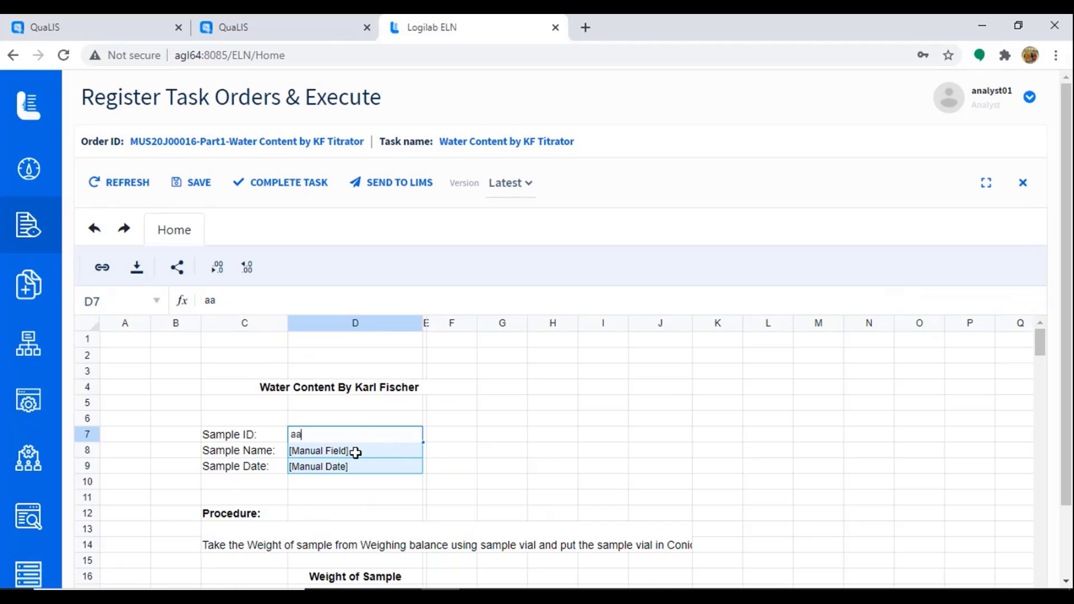
{"action": "key", "text": "Return"}
{"action": "type", "text": "aa"}
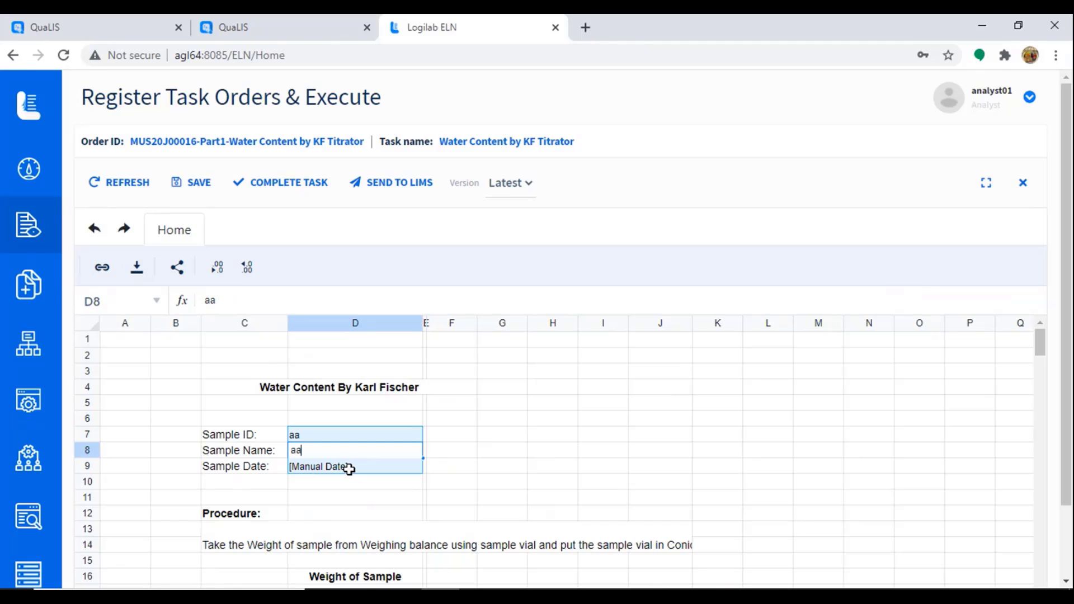
{"action": "key", "text": "Return"}
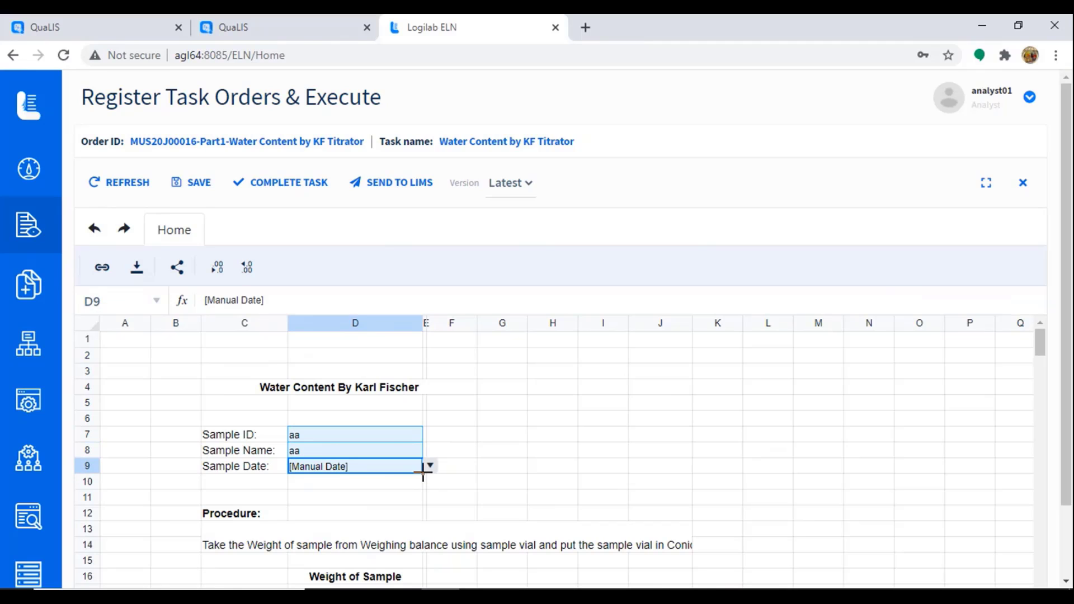
{"action": "left_click", "coordinate": [431, 467]}
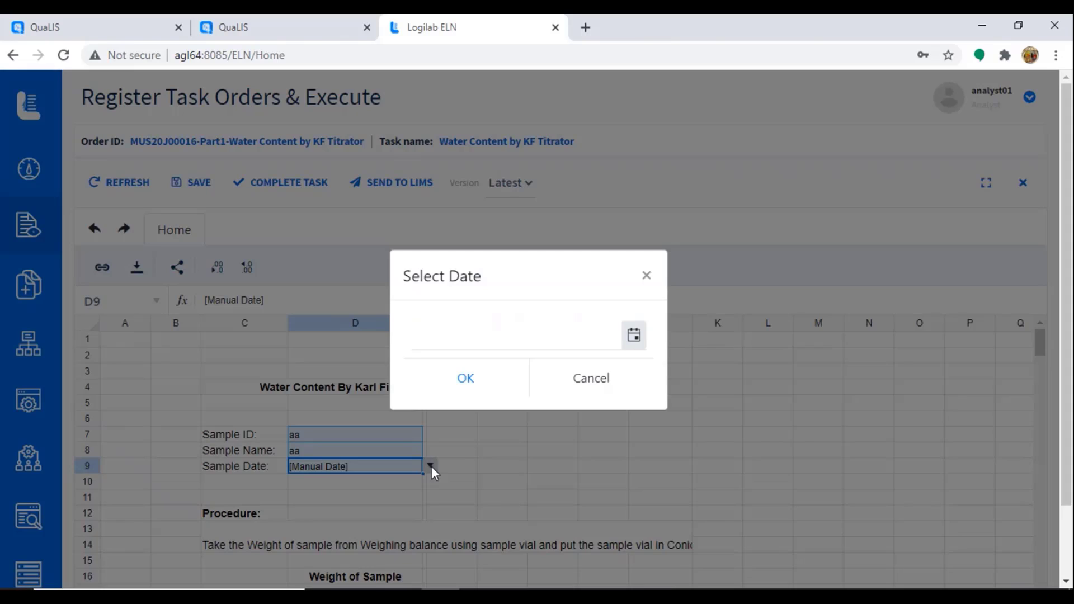
{"action": "left_click", "coordinate": [633, 335]}
{"action": "left_click", "coordinate": [491, 488]}
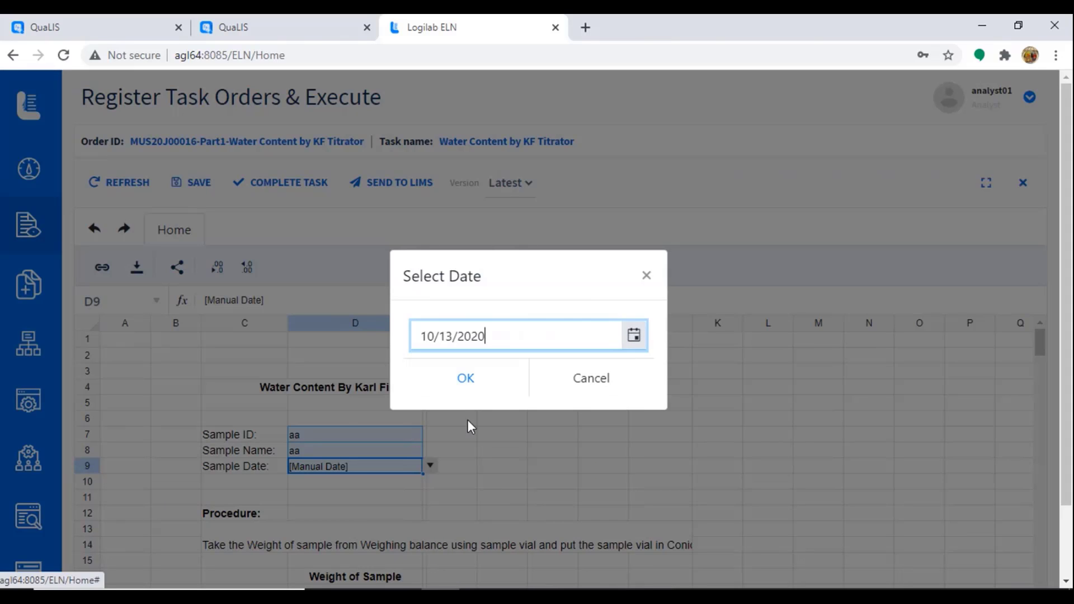
{"action": "left_click", "coordinate": [463, 376]}
Step: Enter replicate weights 1.22 and 1.223 in D18–D19 and type 1.324 for the third
{"action": "scroll", "coordinate": [597, 450], "scroll_direction": "down", "scroll_amount": 5}
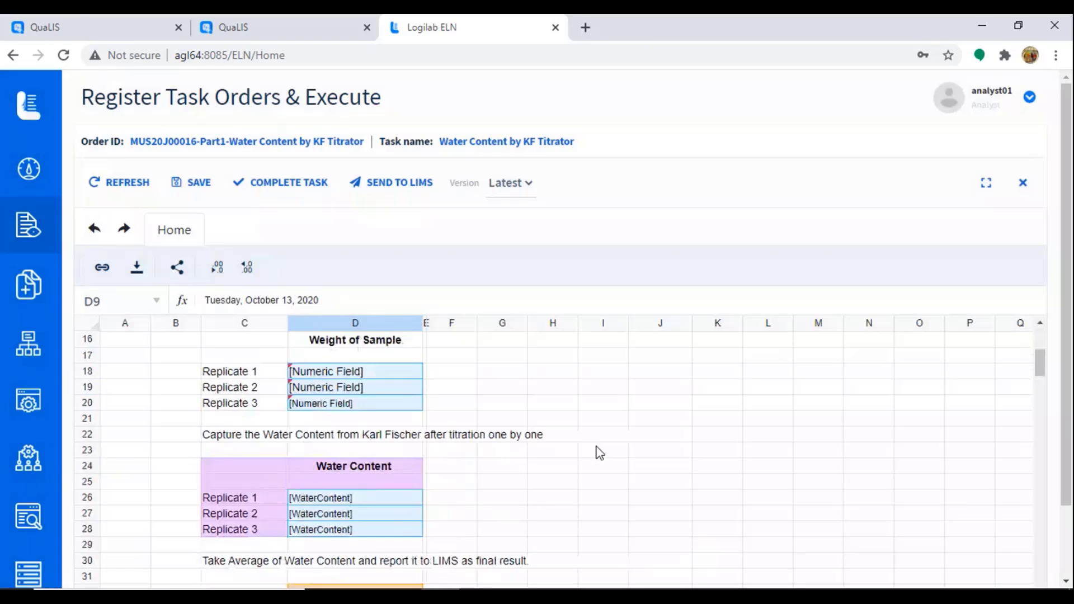
{"action": "scroll", "coordinate": [596, 451], "scroll_direction": "up", "scroll_amount": 2}
{"action": "left_click", "coordinate": [380, 453]}
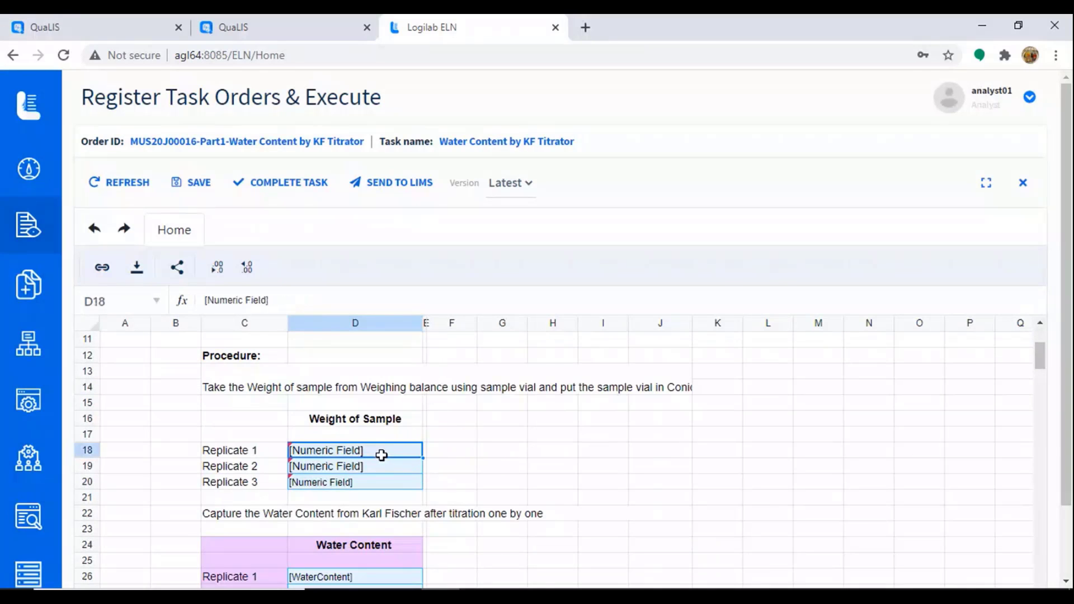
{"action": "type", "text": "1.22"}
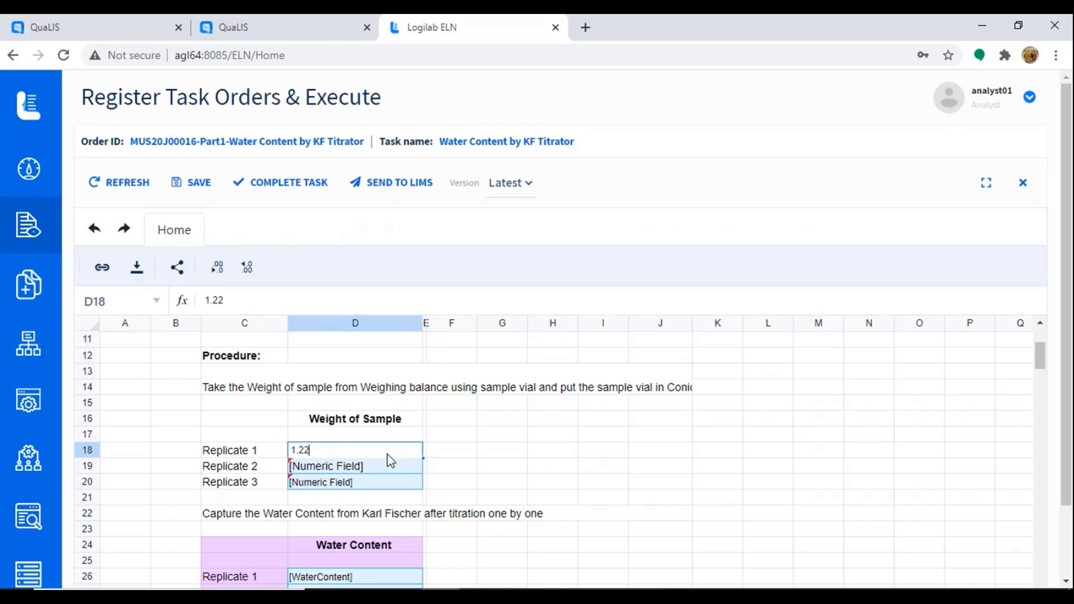
{"action": "key", "text": "Return"}
{"action": "type", "text": "1.223"}
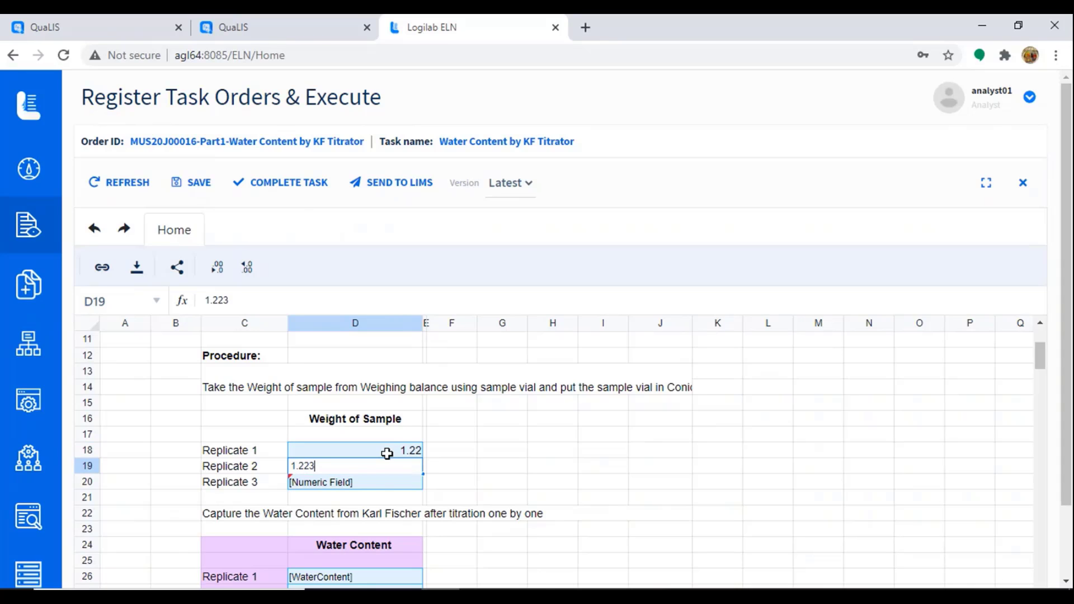
{"action": "key", "text": "Return"}
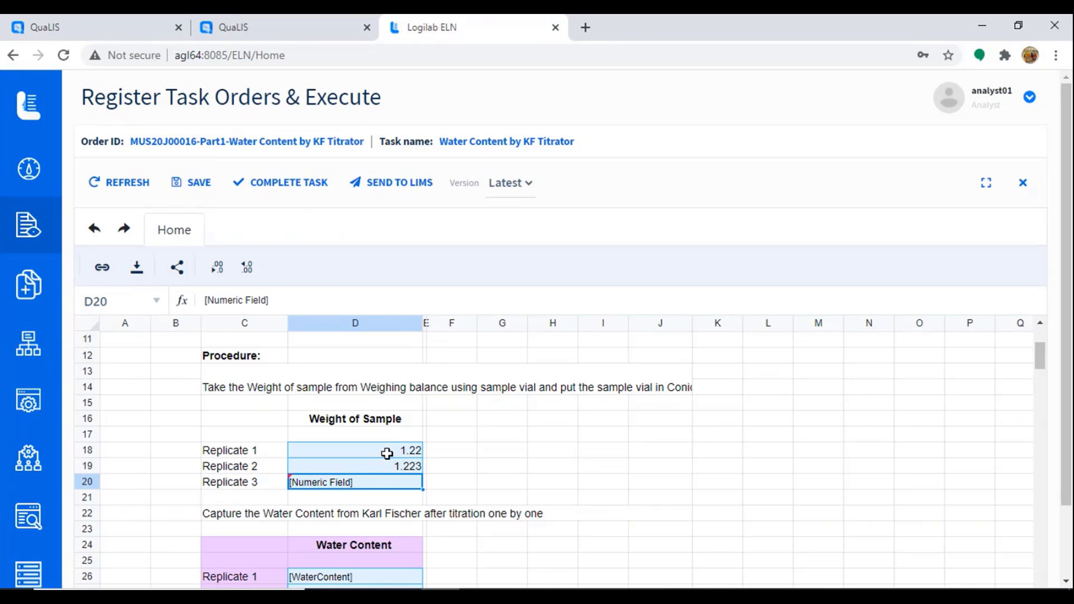
{"action": "type", "text": "."}
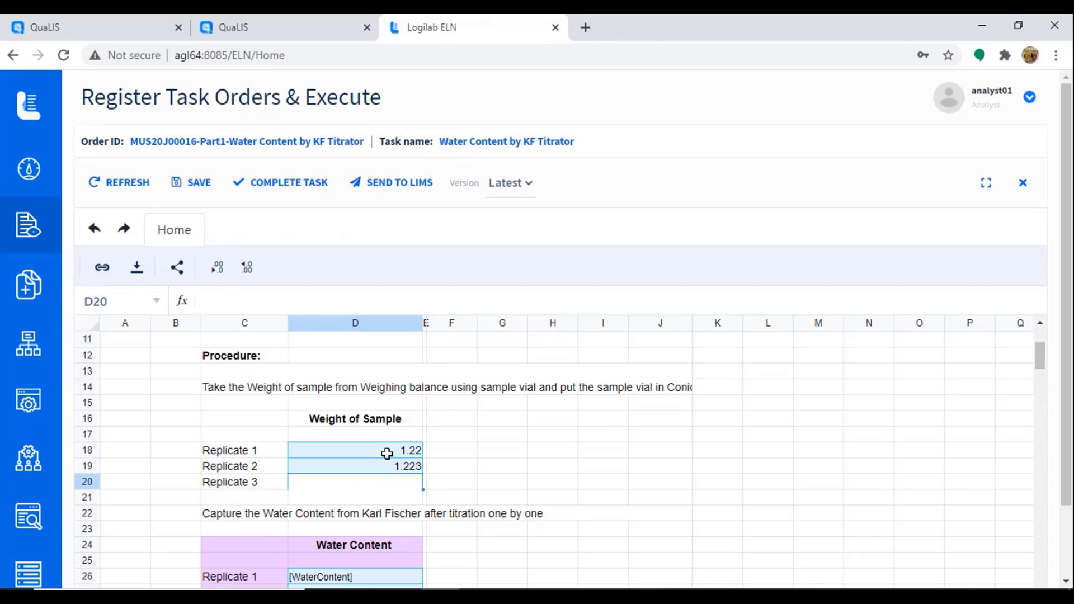
{"action": "type", "text": "1.324"}
Step: Commit 1.324 as the third replicate weight in D20, then switch to the Windows desktop
{"action": "key", "text": "Return"}
{"action": "scroll", "coordinate": [559, 464], "scroll_direction": "down", "scroll_amount": 3}
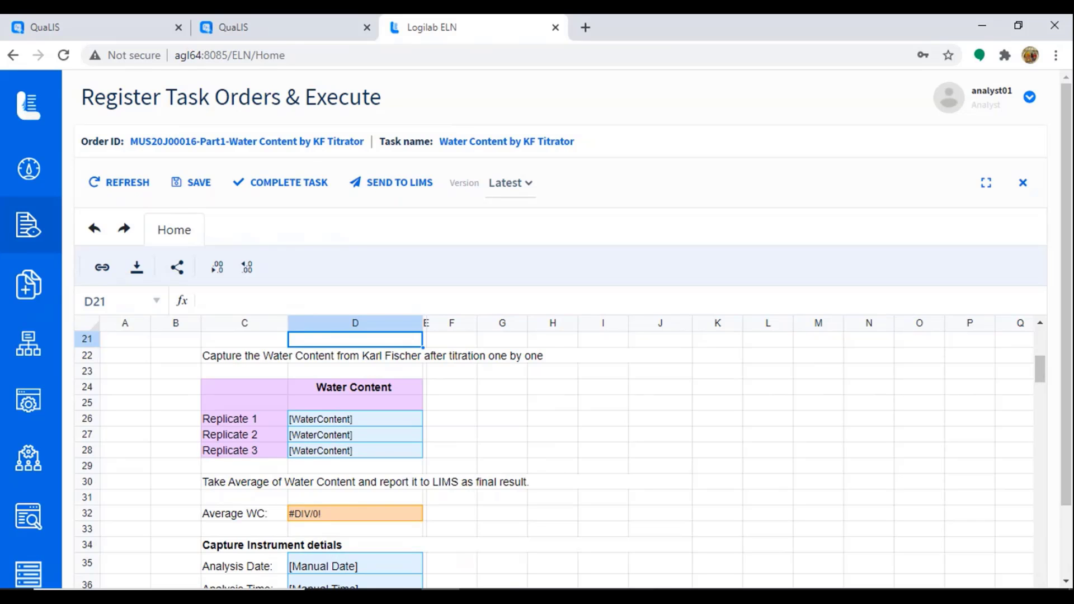
{"action": "left_click", "coordinate": [1072, 600]}
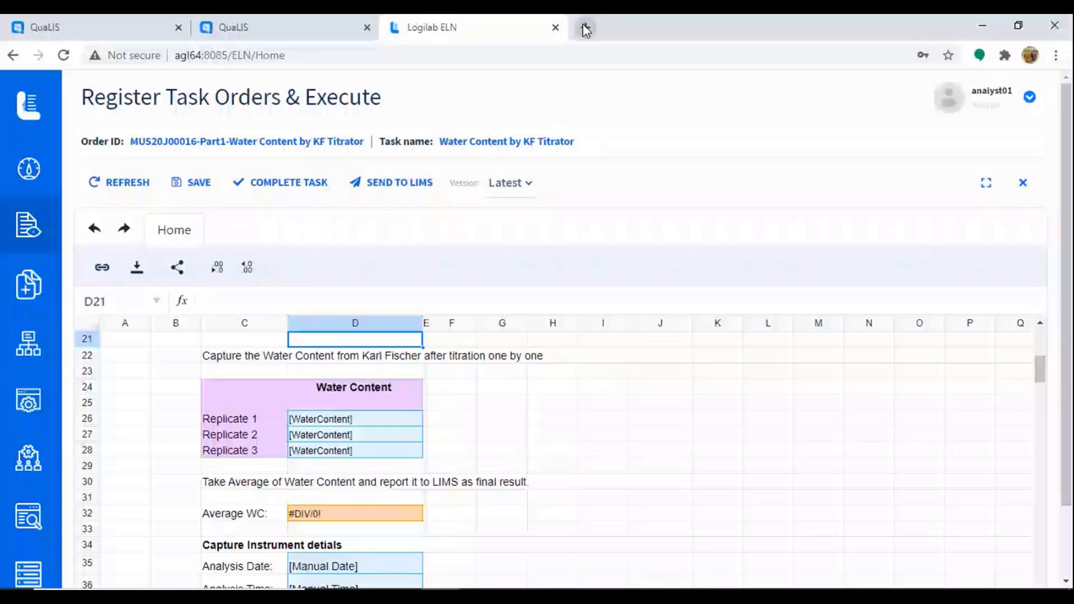
Step: Load Logilab SDMS in a new tab and expand FTP Data View in the sidebar
{"action": "left_click", "coordinate": [586, 28]}
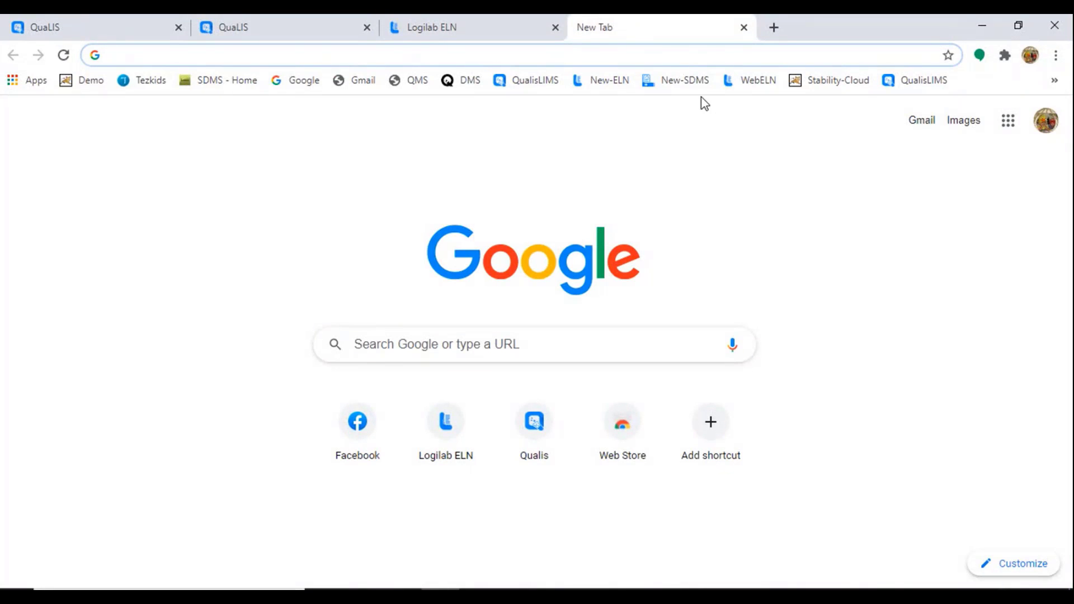
{"action": "left_click", "coordinate": [677, 81]}
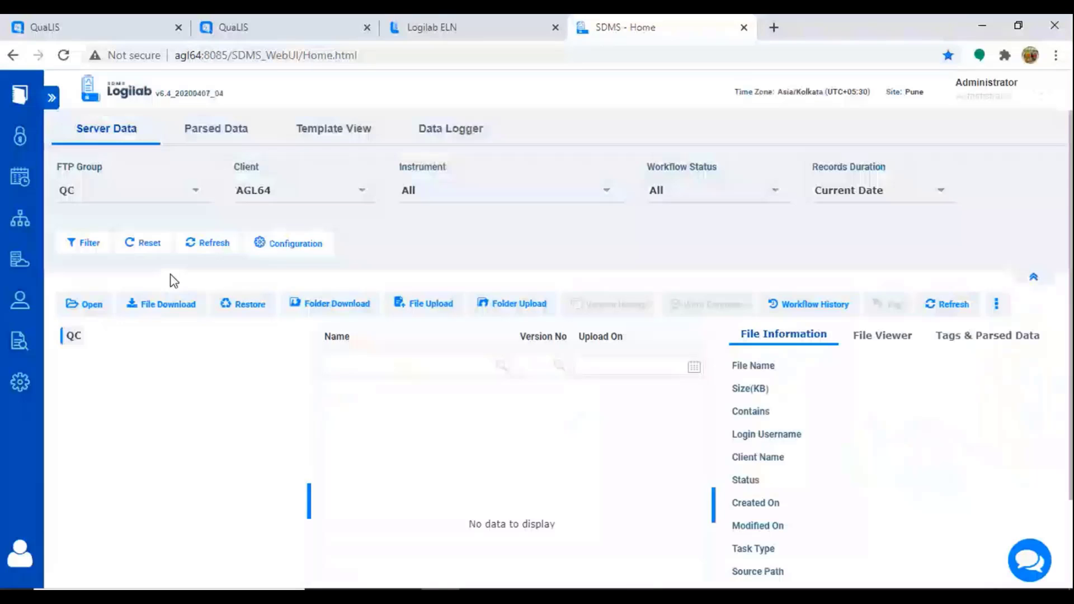
{"action": "left_click", "coordinate": [52, 98]}
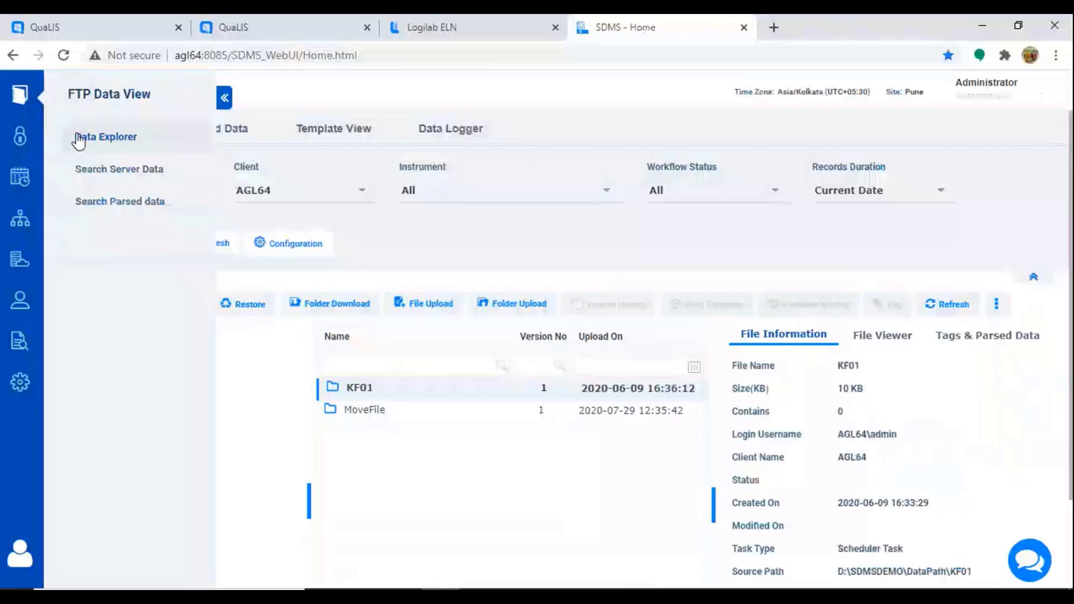
Step: On Instrument Lock and Tags, choose instrument I-001_KF and the MUS20J00016-Part1 water content order
{"action": "left_click", "coordinate": [19, 138]}
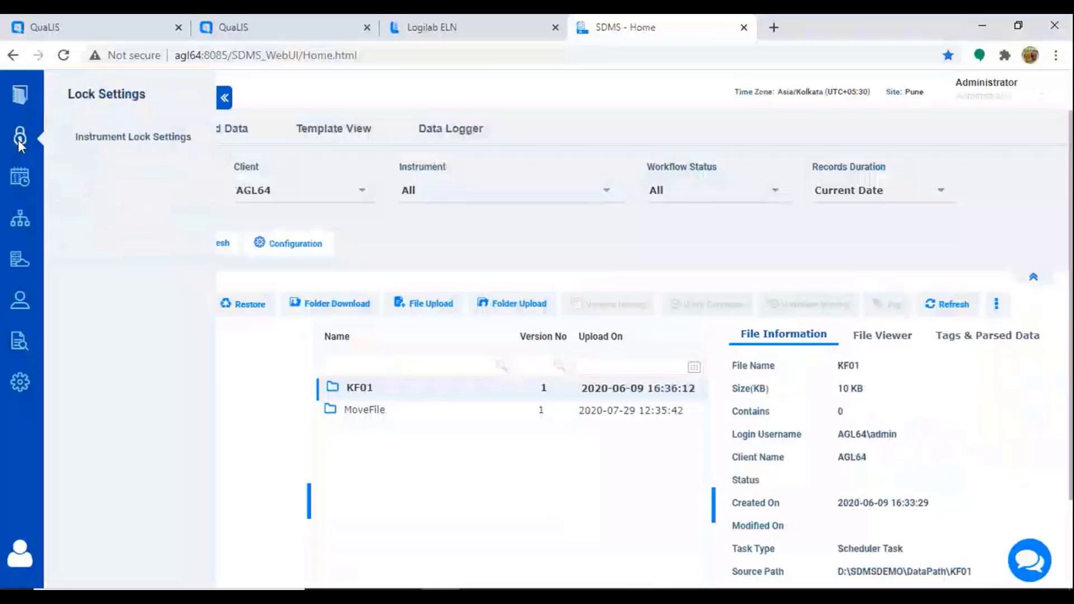
{"action": "left_click", "coordinate": [133, 141]}
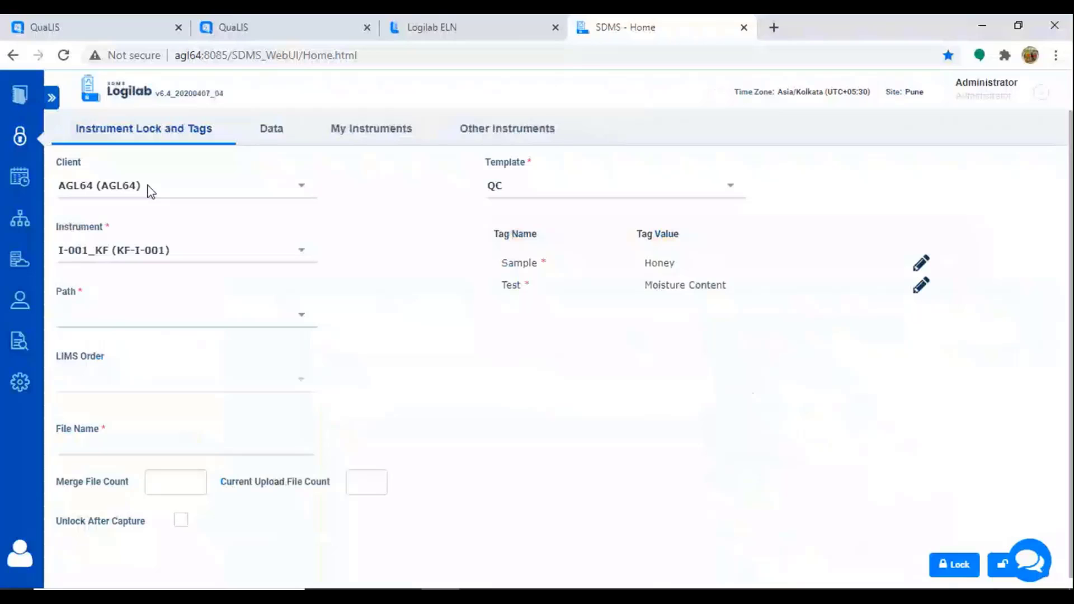
{"action": "left_click", "coordinate": [292, 255]}
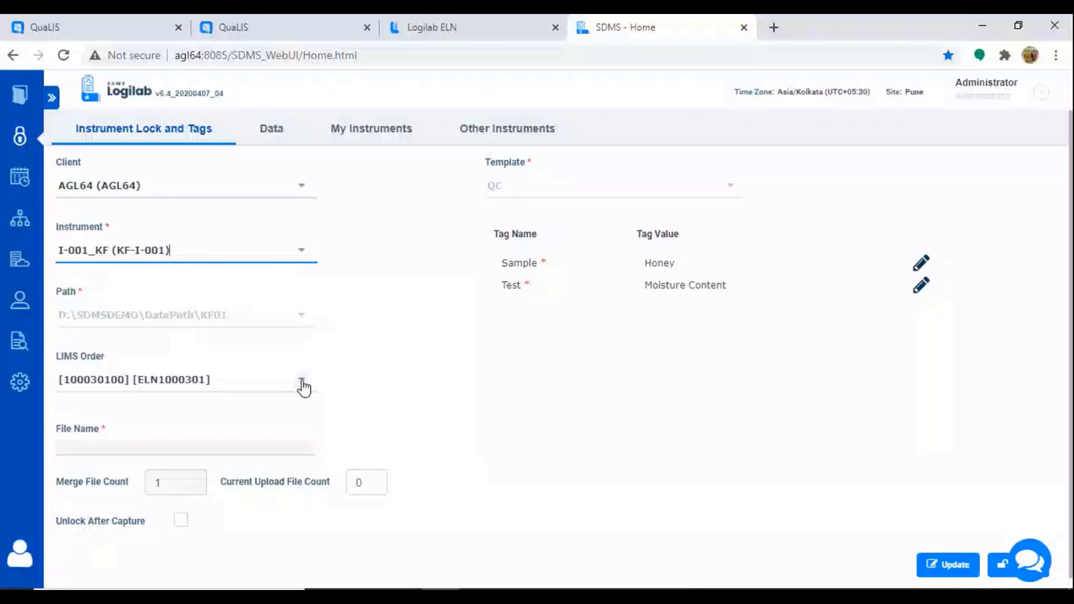
{"action": "left_click", "coordinate": [302, 383]}
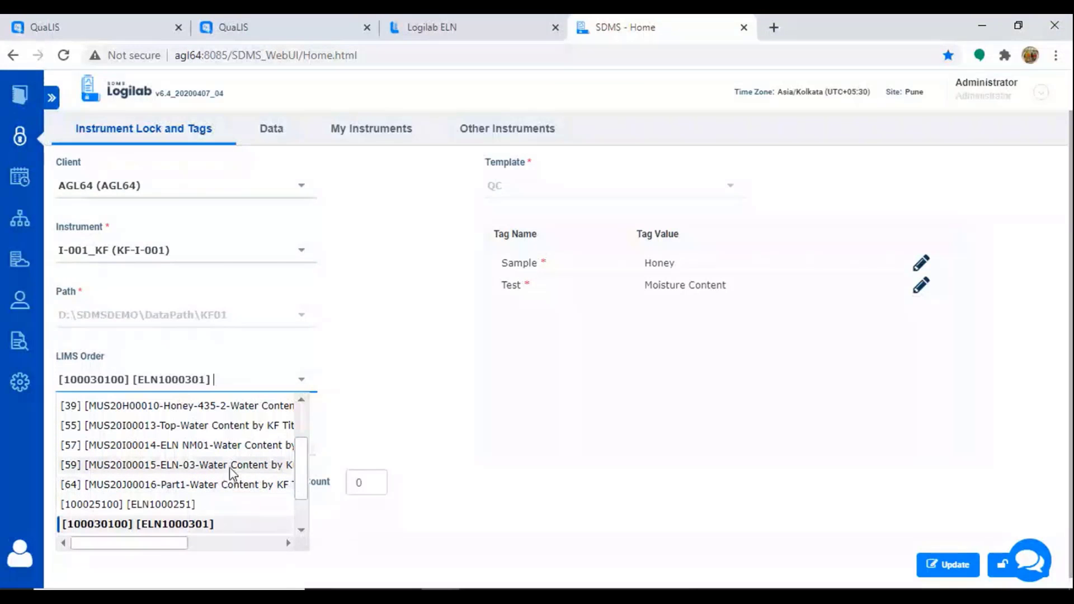
{"action": "scroll", "coordinate": [241, 481], "scroll_direction": "down", "scroll_amount": 1}
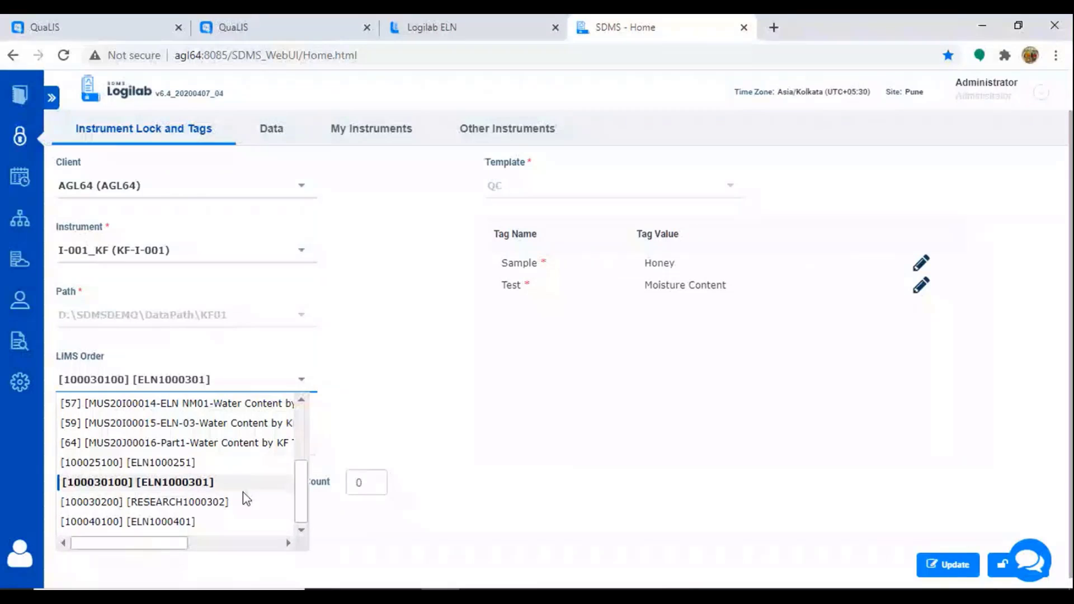
{"action": "scroll", "coordinate": [250, 490], "scroll_direction": "up", "scroll_amount": 3}
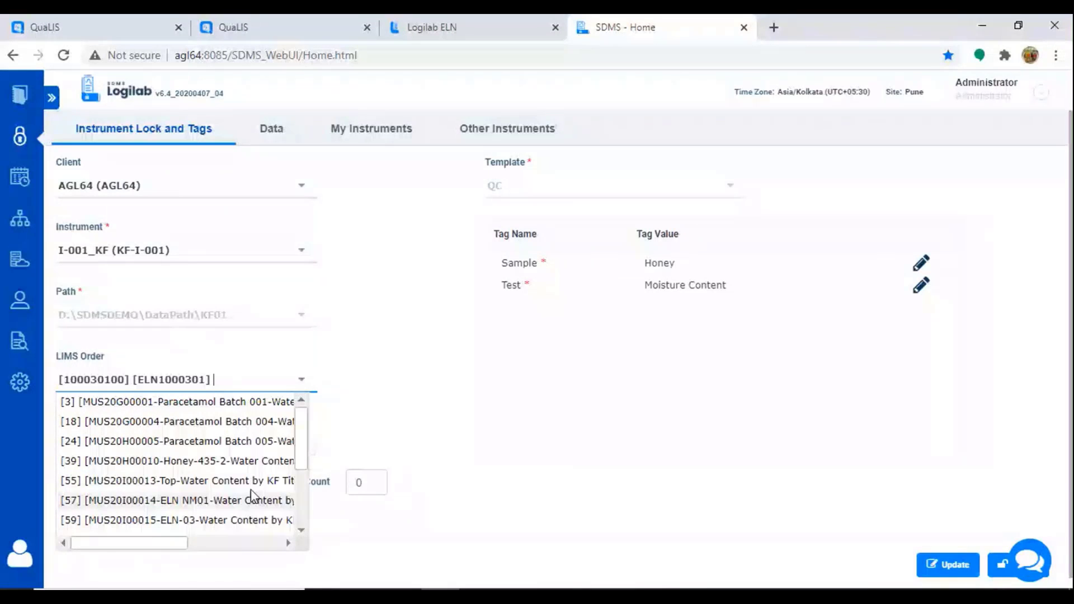
{"action": "scroll", "coordinate": [166, 462], "scroll_direction": "down", "scroll_amount": 2}
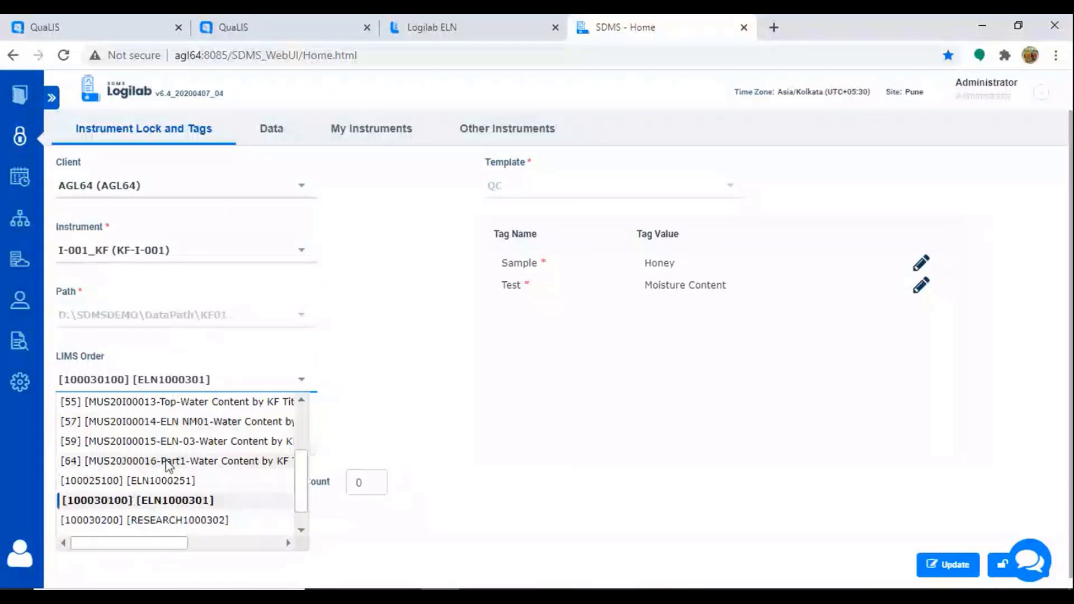
{"action": "left_click", "coordinate": [166, 461]}
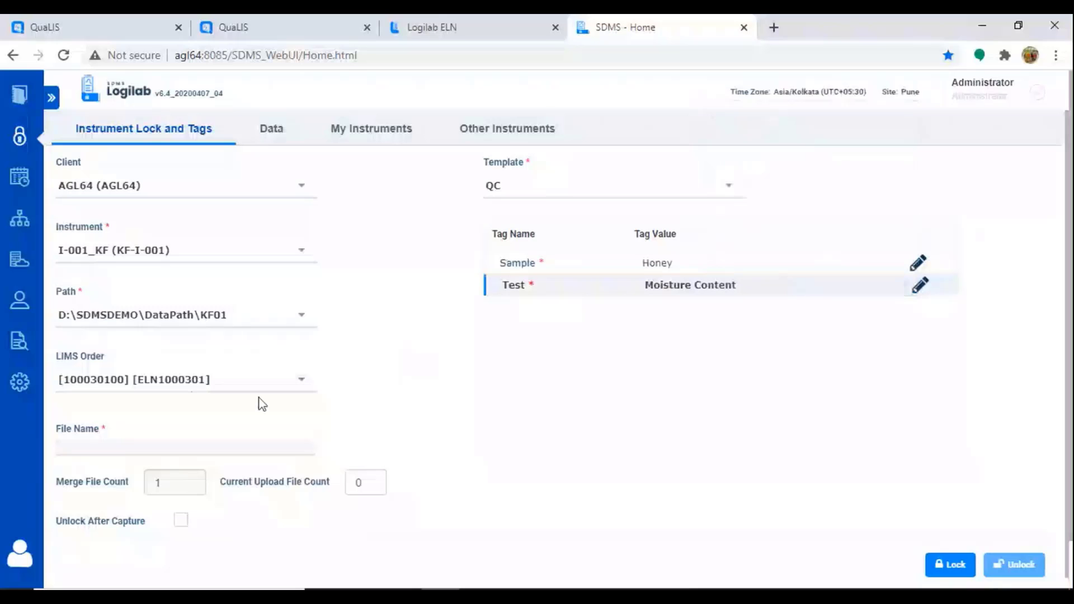
{"action": "left_click", "coordinate": [303, 380]}
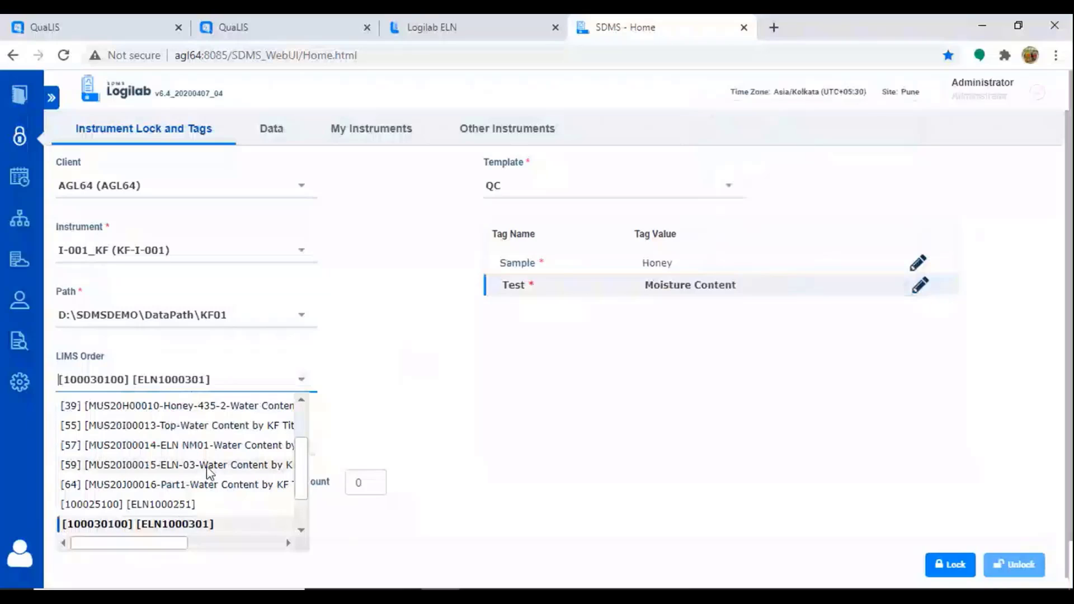
{"action": "left_click", "coordinate": [174, 484]}
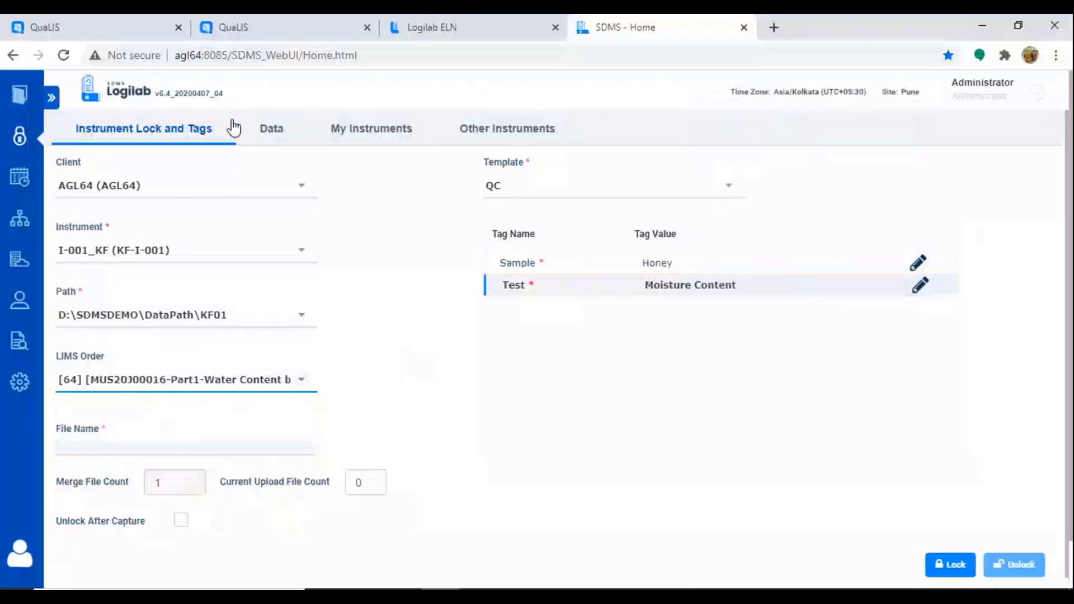
Step: Lock instrument KF-I-001 re-using the same tags, then view its captured-data page
{"action": "left_click", "coordinate": [267, 25]}
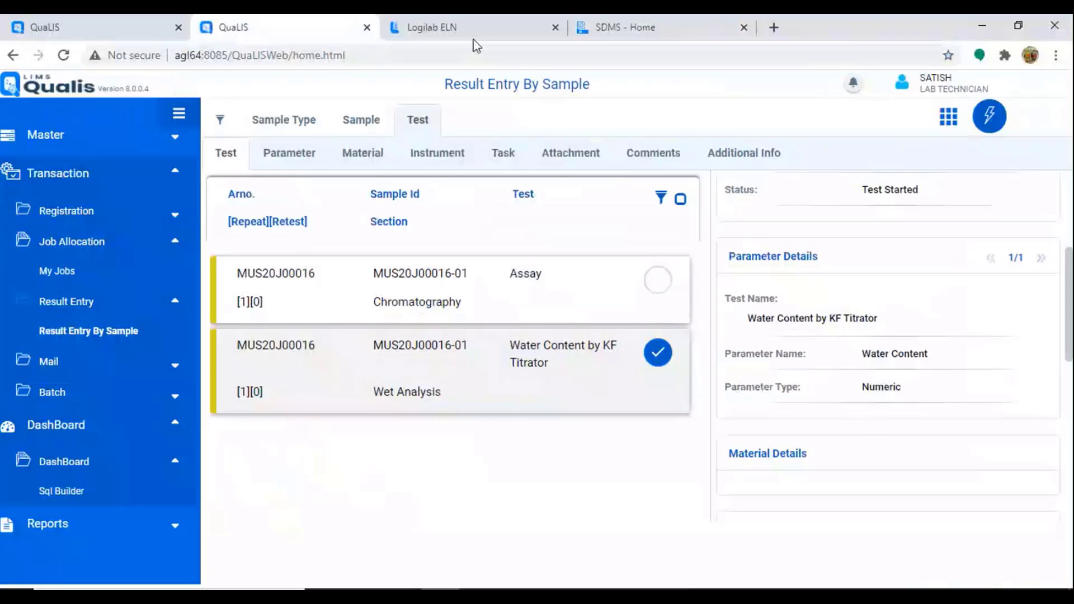
{"action": "left_click", "coordinate": [628, 31]}
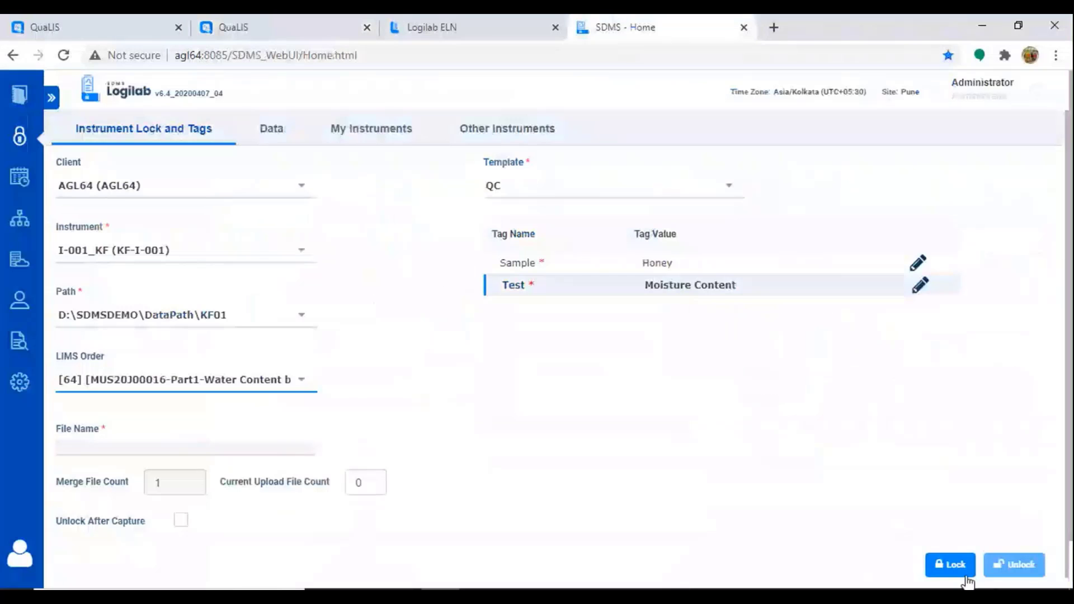
{"action": "left_click", "coordinate": [938, 554]}
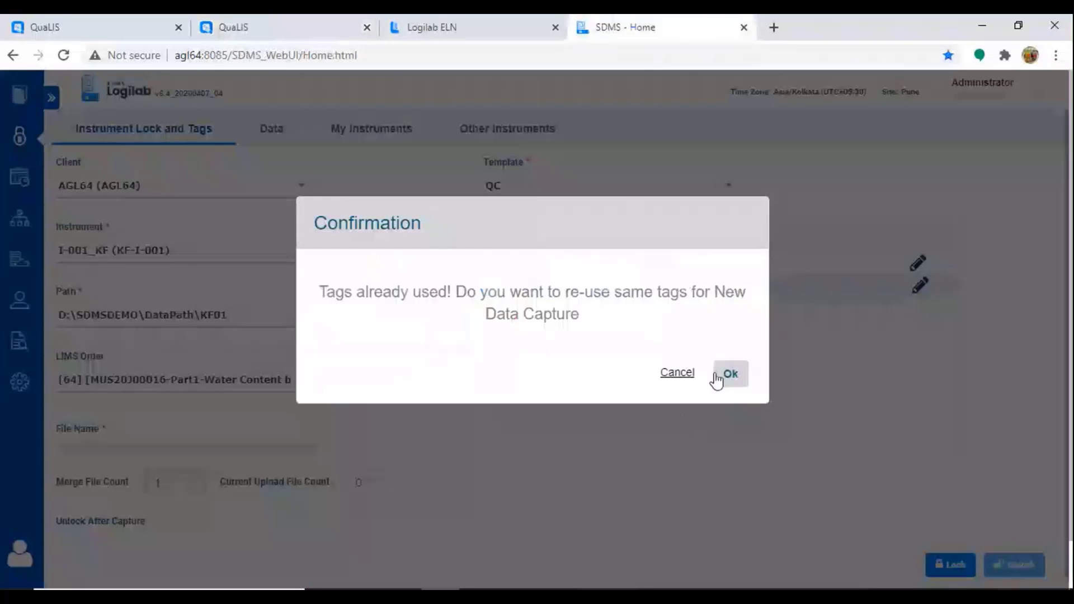
{"action": "left_click", "coordinate": [736, 379]}
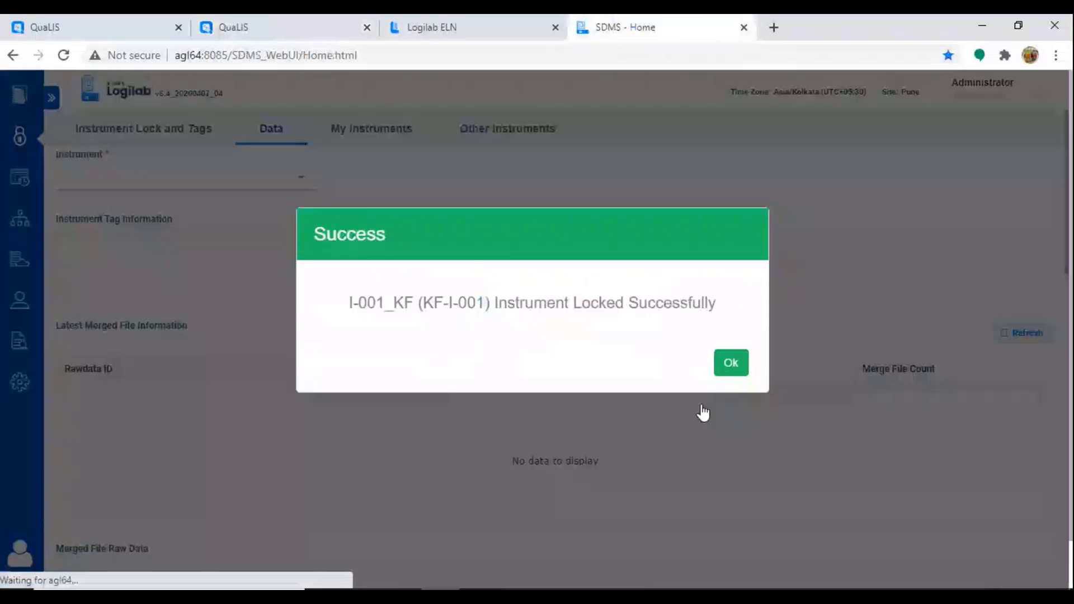
{"action": "left_click", "coordinate": [735, 370]}
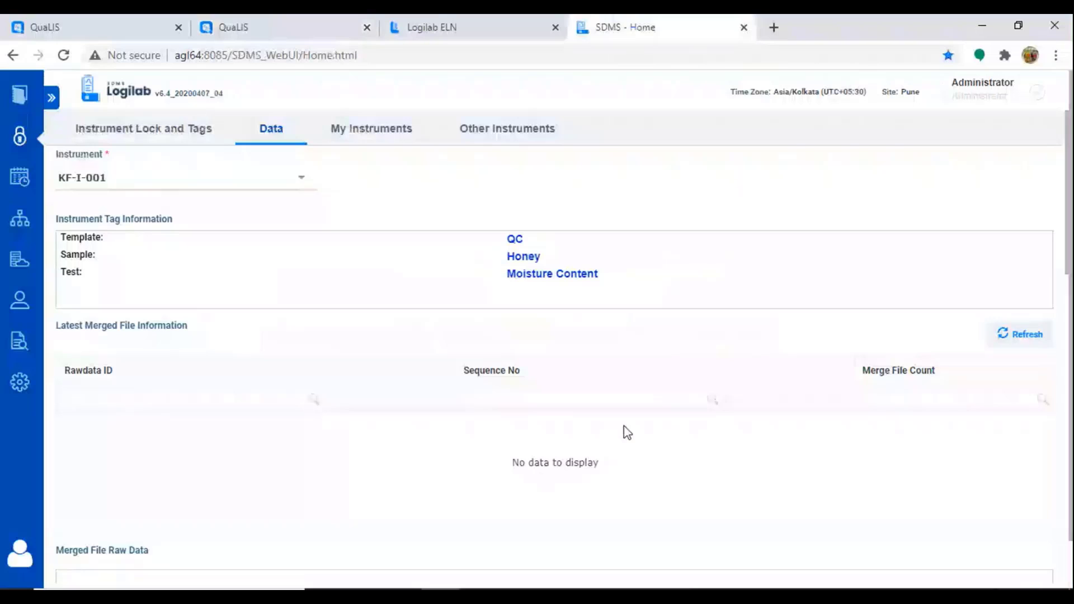
{"action": "scroll", "coordinate": [681, 448], "scroll_direction": "down", "scroll_amount": 3}
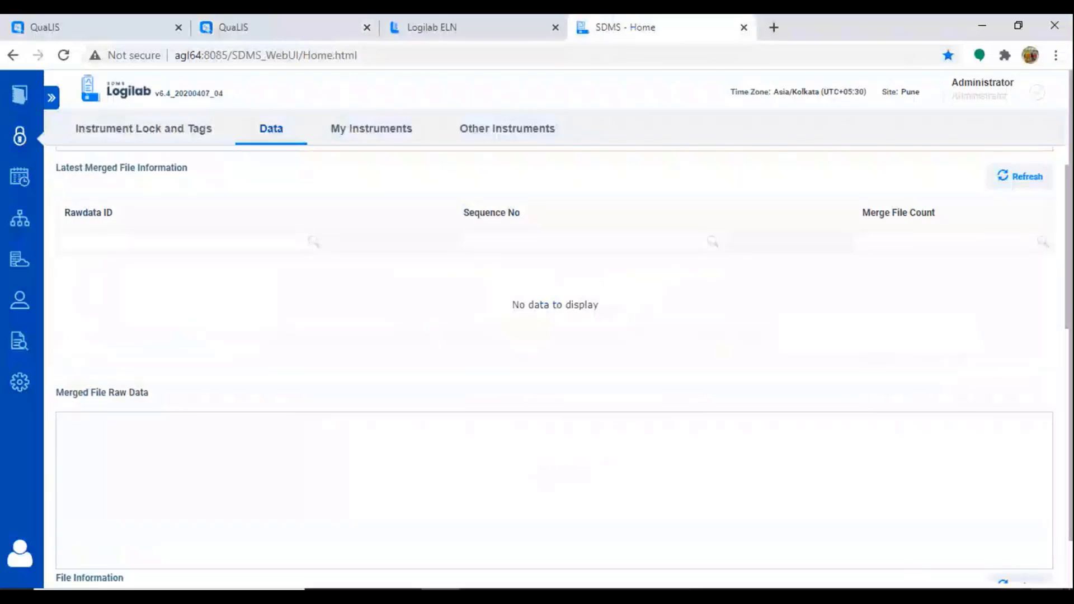
Step: Open D:\SDMSDEMO\DataPath\KF01 in File Explorer, then return to the SDMS page in the browser
{"action": "left_click", "coordinate": [1072, 600]}
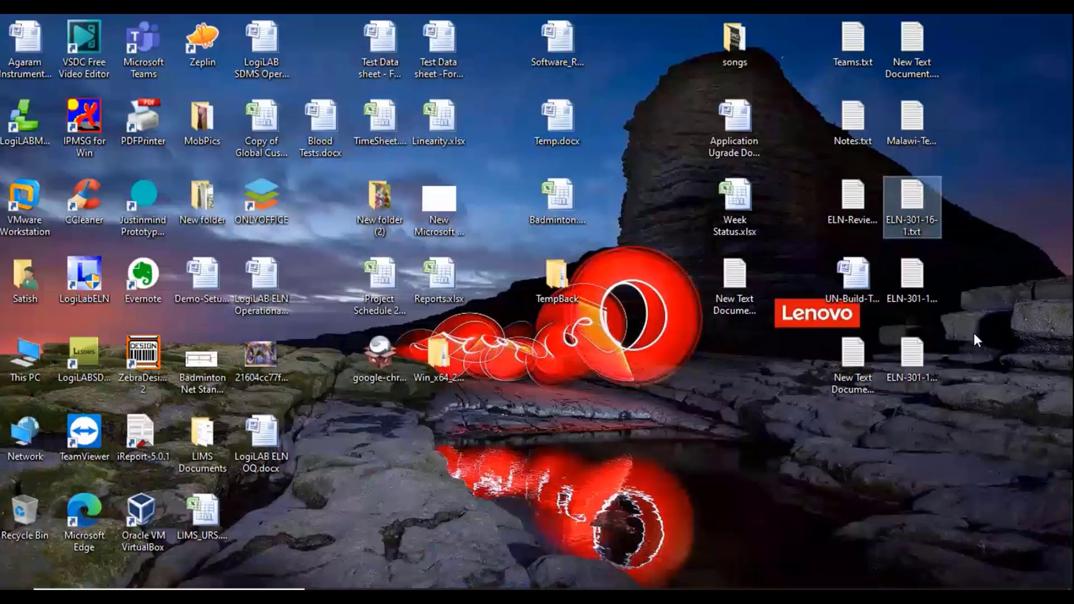
{"action": "left_click", "coordinate": [402, 595]}
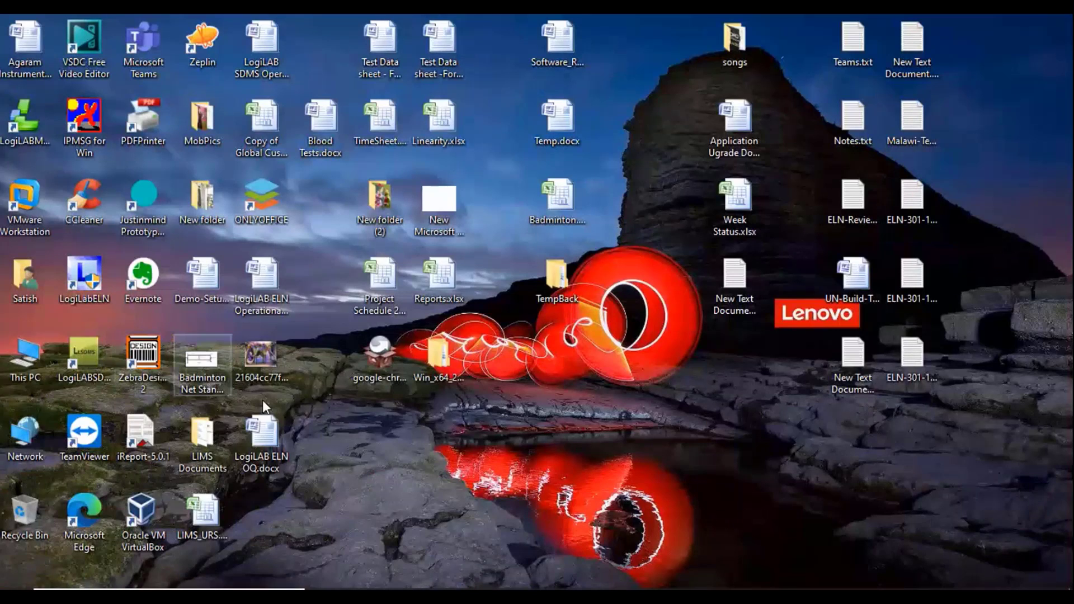
{"action": "left_click", "coordinate": [401, 595]}
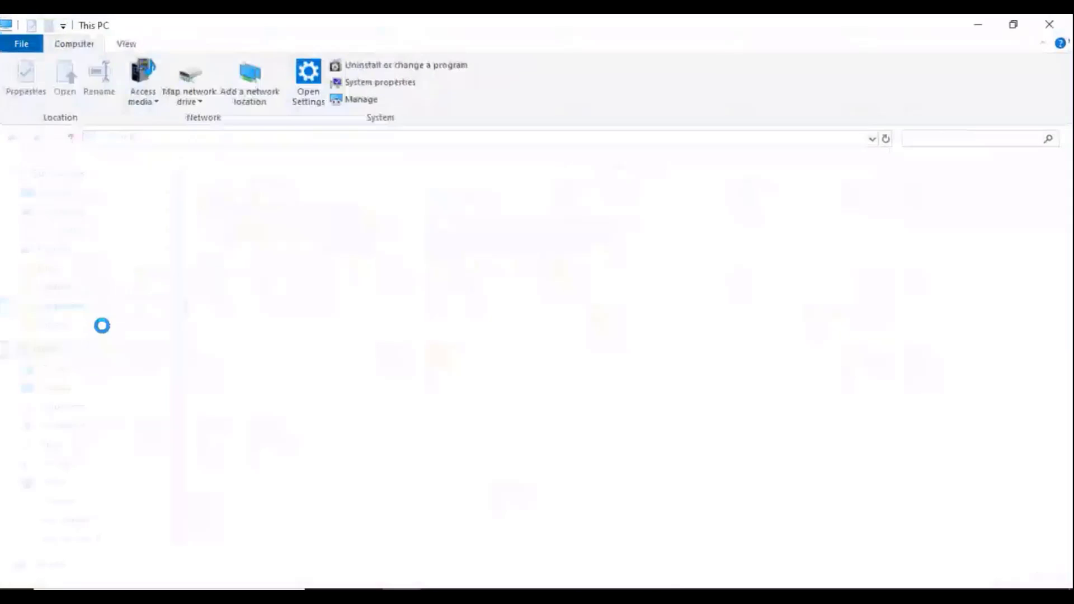
{"action": "left_click", "coordinate": [67, 521]}
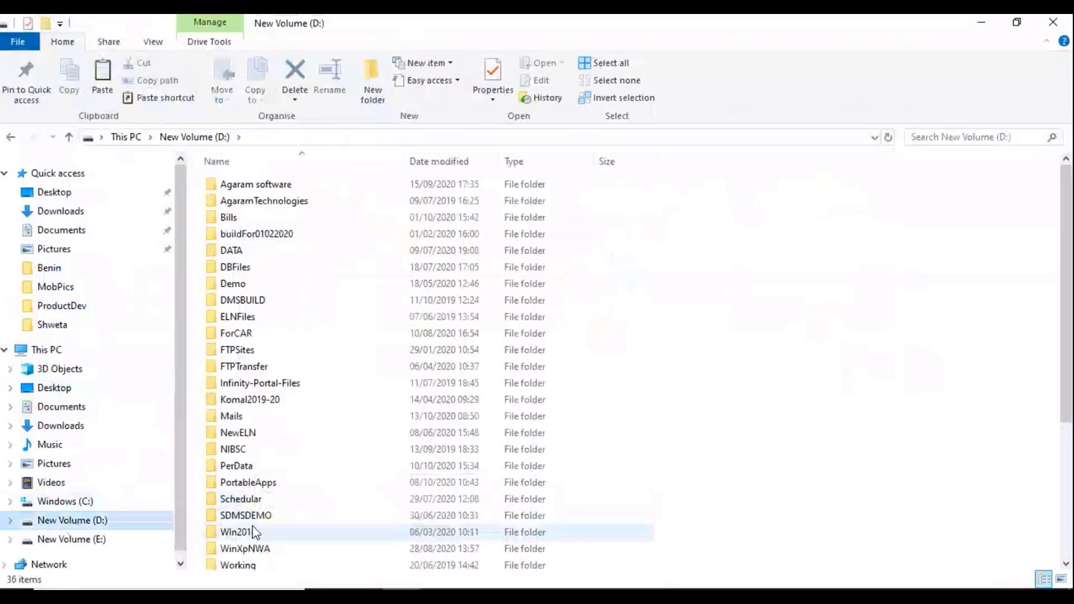
{"action": "double_click", "coordinate": [253, 515]}
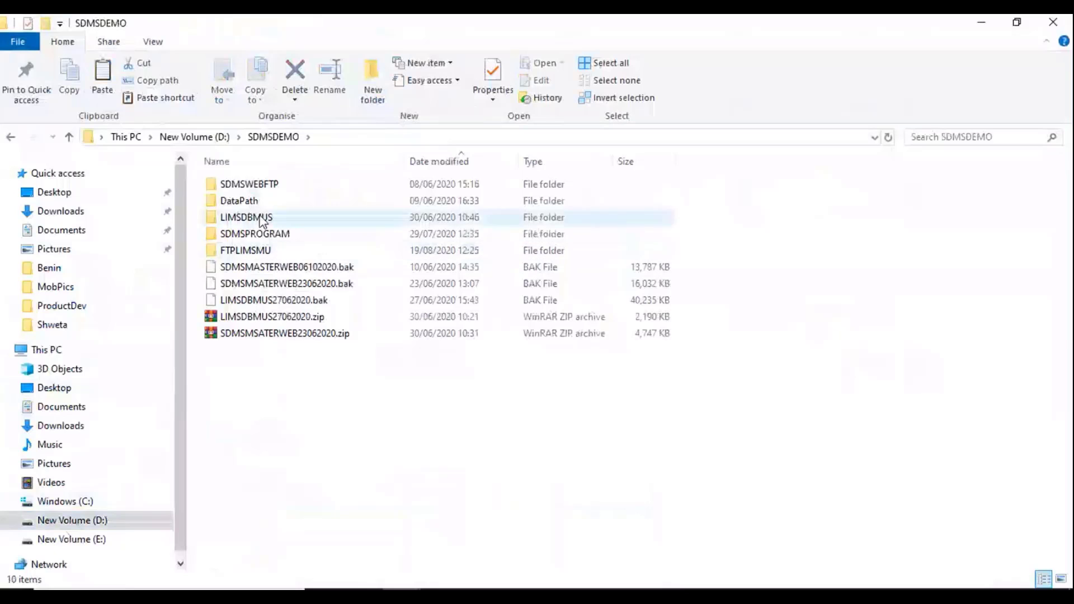
{"action": "double_click", "coordinate": [242, 200]}
{"action": "left_click", "coordinate": [238, 186]}
{"action": "double_click", "coordinate": [239, 186]}
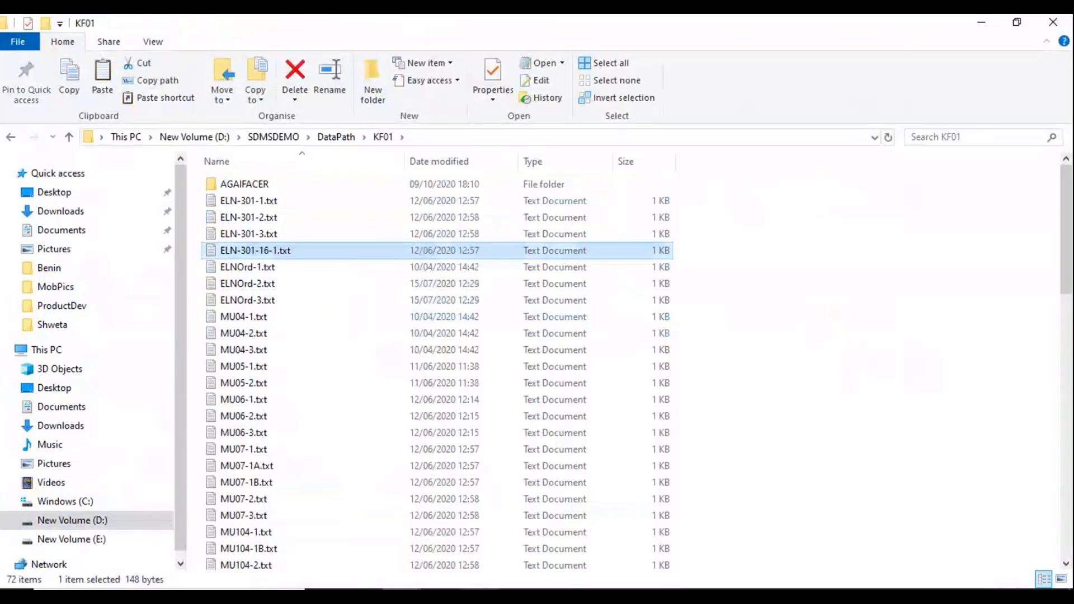
{"action": "mouse_move", "coordinate": [401, 596]}
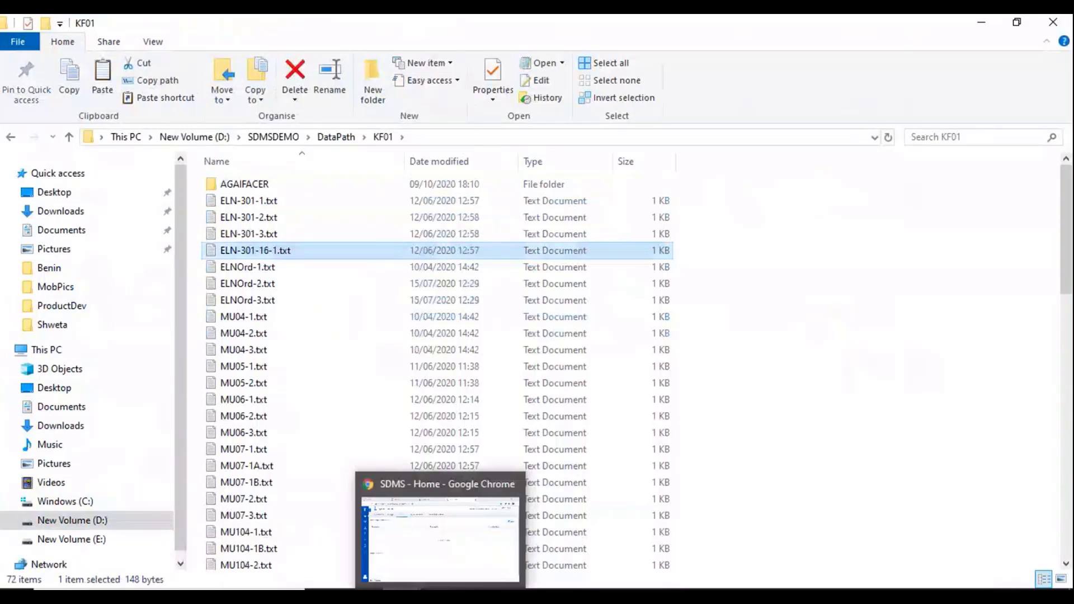
{"action": "left_click", "coordinate": [440, 596]}
Step: Refresh SDMS File Information to confirm ELN-301-16-1.txt uploaded, then scroll to the ELN replicates
{"action": "scroll", "coordinate": [823, 473], "scroll_direction": "down", "scroll_amount": 3}
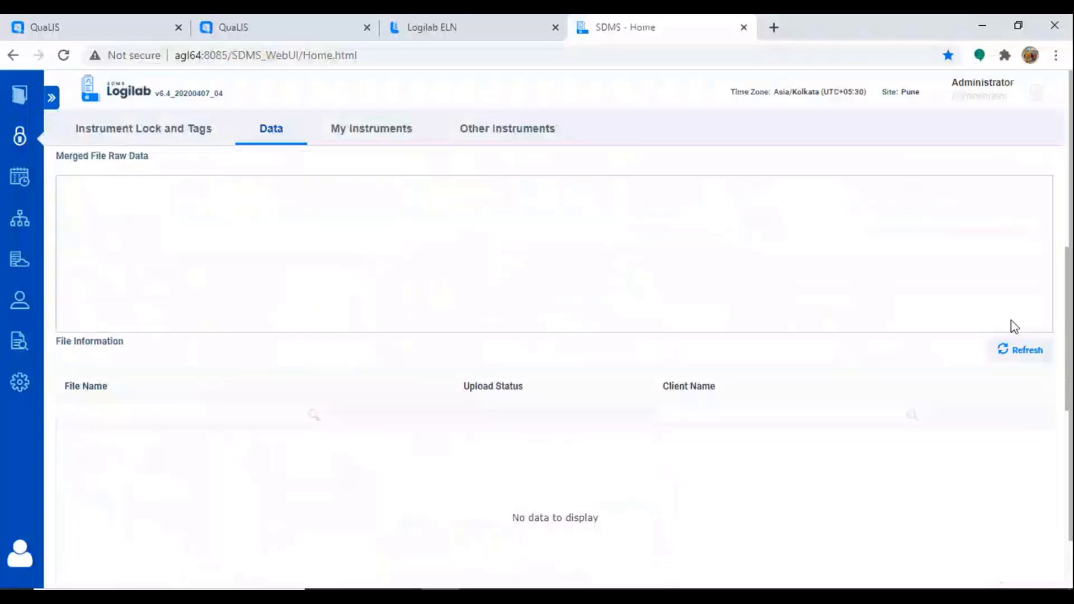
{"action": "left_click", "coordinate": [1025, 355]}
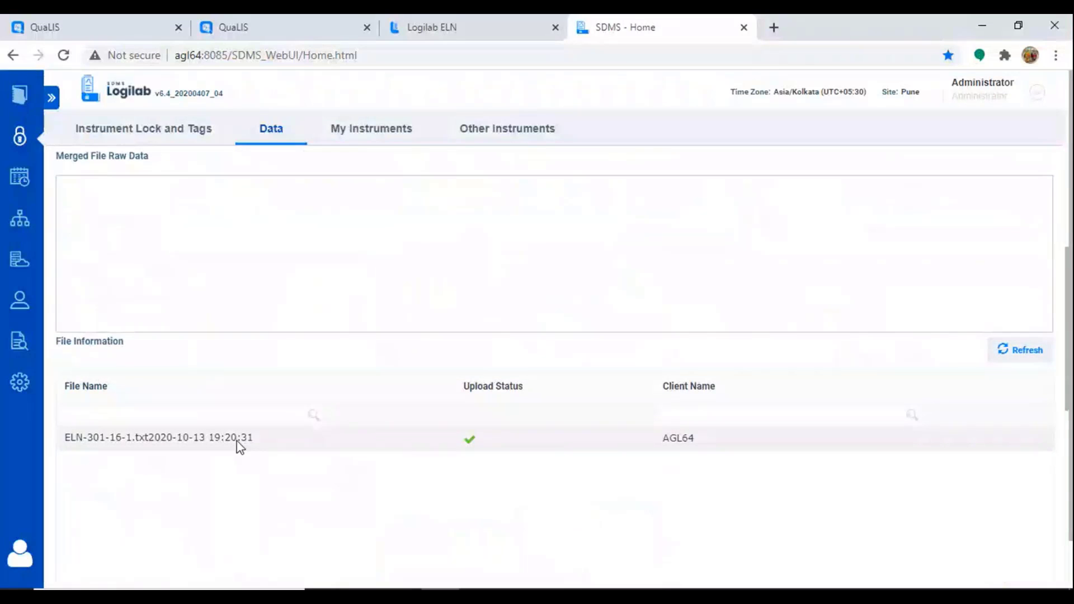
{"action": "left_click", "coordinate": [475, 30]}
{"action": "scroll", "coordinate": [569, 452], "scroll_direction": "down", "scroll_amount": 2}
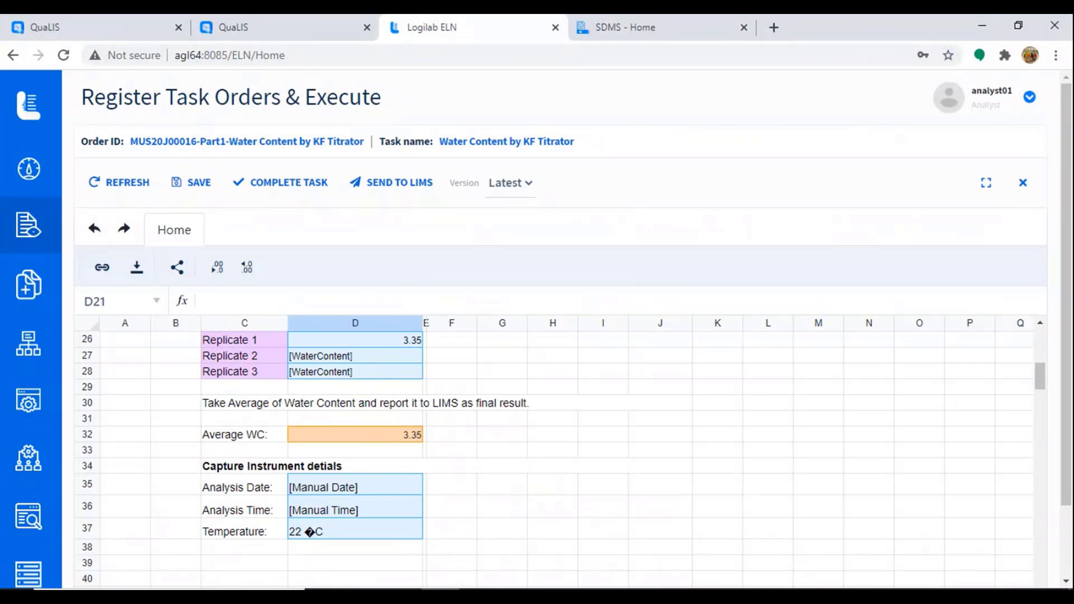
Step: Paste a copy into the KF01 folder to create ELN-301-16-2.txt
{"action": "key", "text": "super+d"}
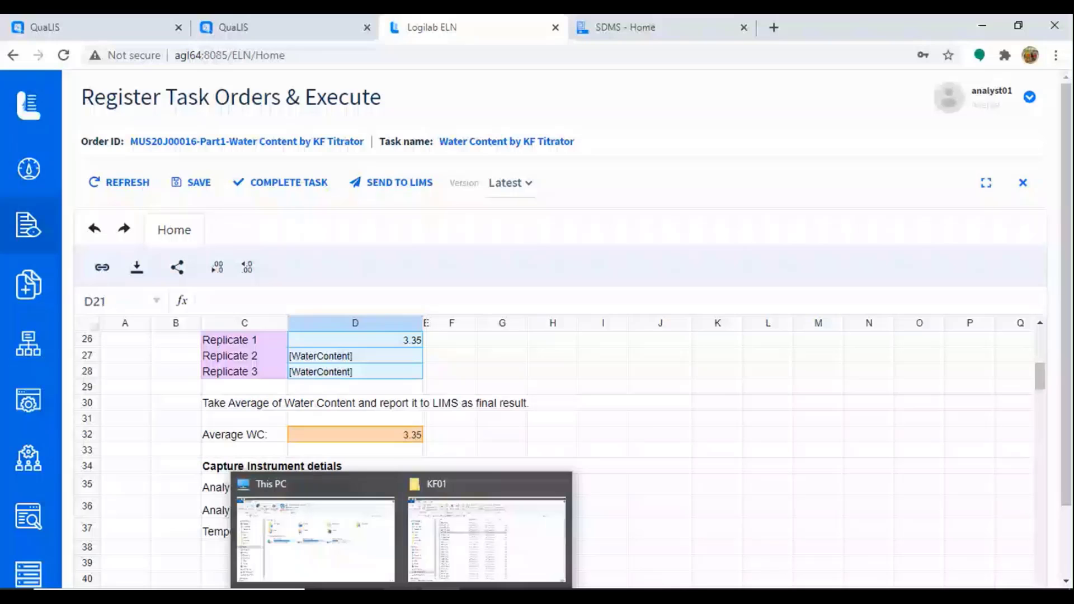
{"action": "left_click", "coordinate": [453, 485]}
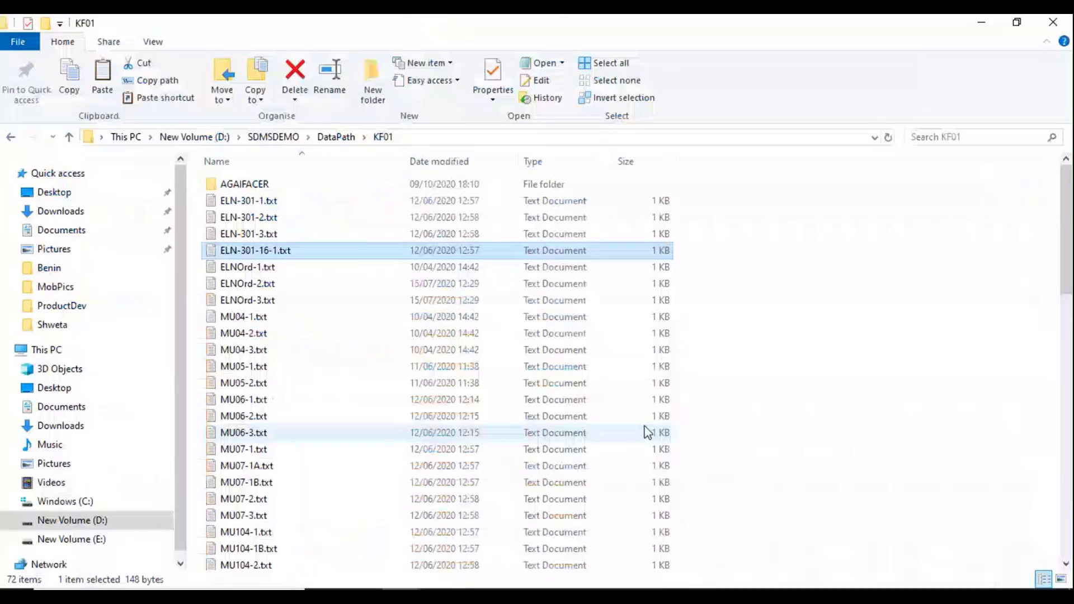
{"action": "left_click", "coordinate": [811, 396]}
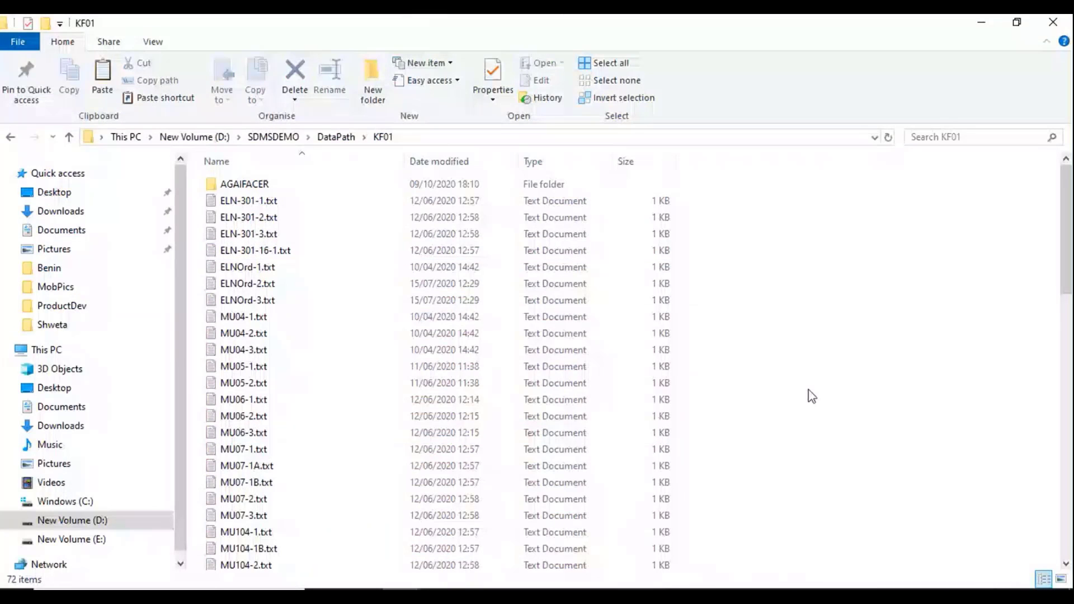
{"action": "key", "text": "ctrl+v"}
Step: Load Replicate 2 (3.96, average 3.655) into F27, then create ELN-301-16-3.txt in KF01
{"action": "left_click", "coordinate": [440, 591]}
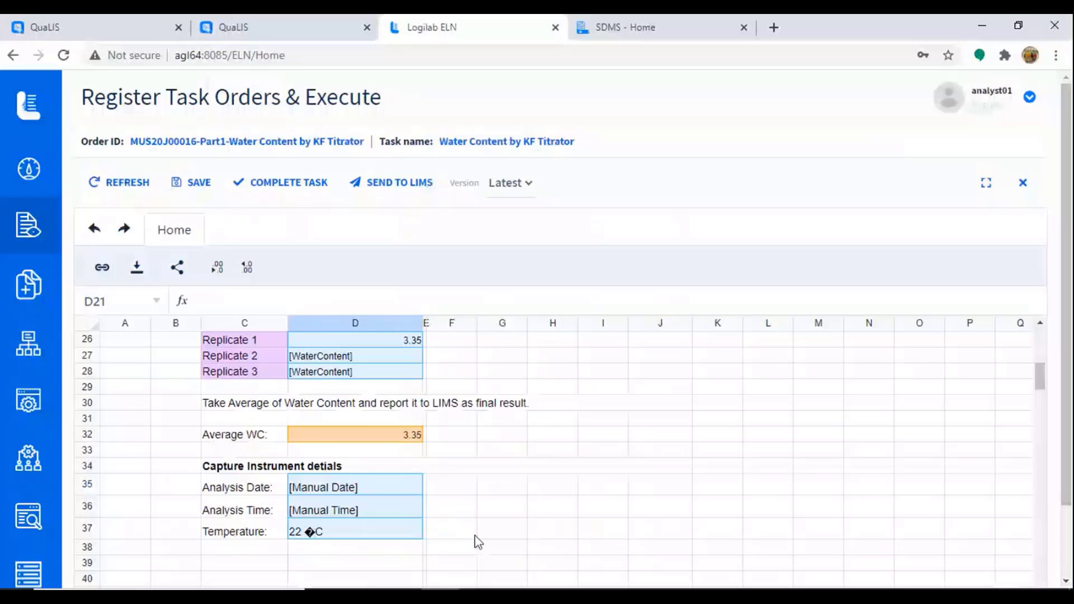
{"action": "left_click", "coordinate": [446, 356]}
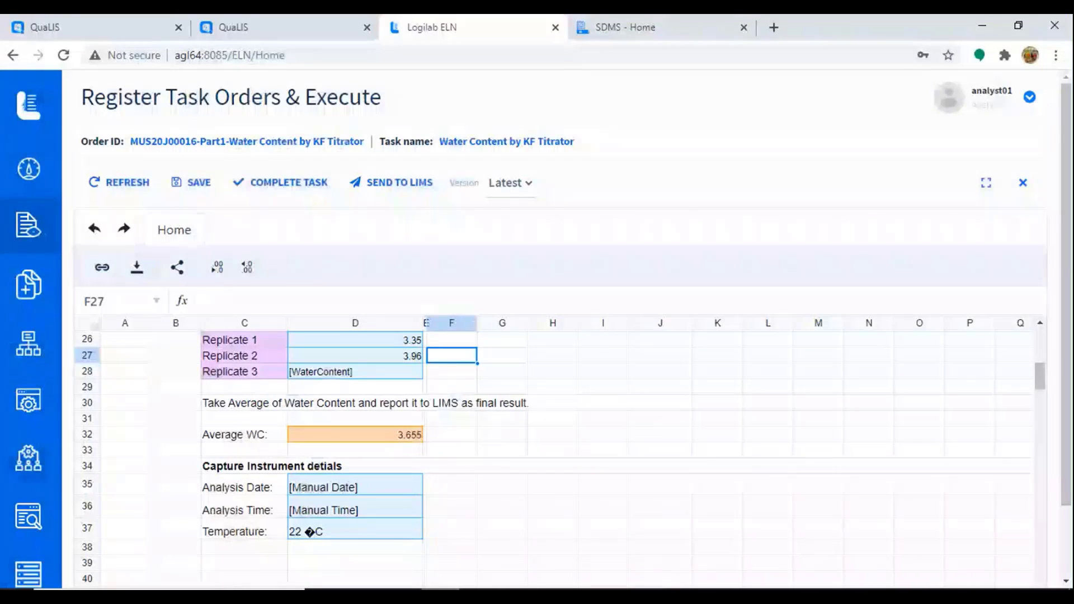
{"action": "left_click", "coordinate": [495, 478]}
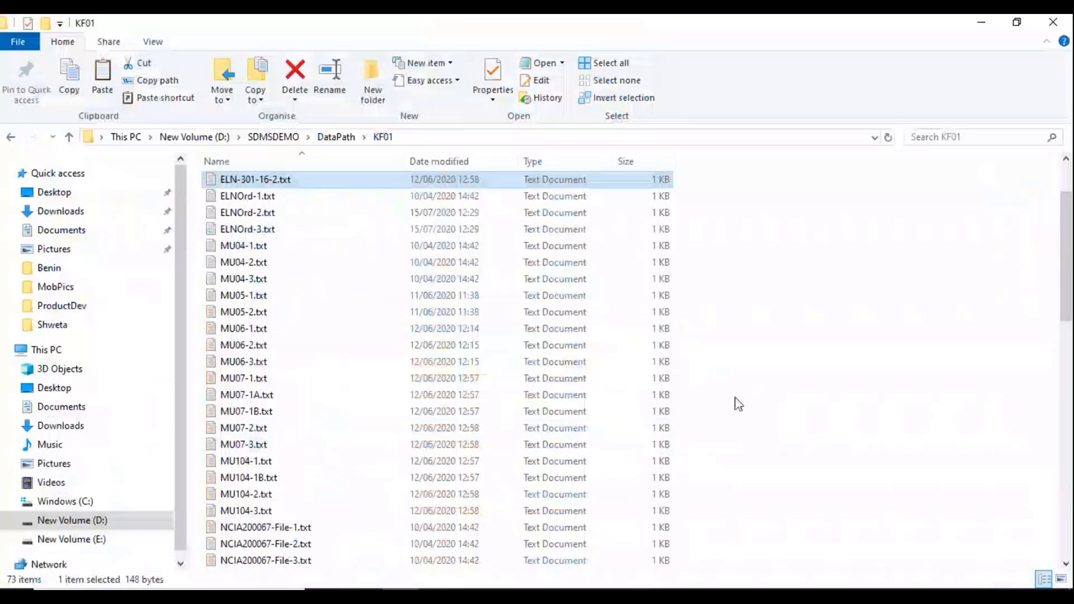
{"action": "key", "text": "ctrl+v"}
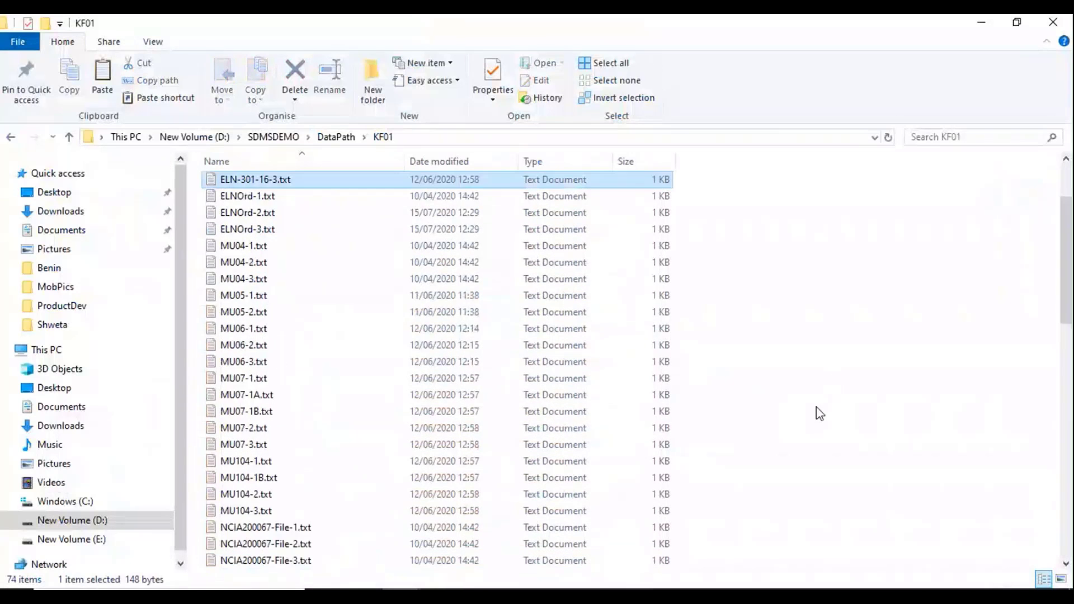
Step: Load Replicate 3 (4.41) into F28 and check the D32 average reads 3.9066666666667
{"action": "left_click", "coordinate": [981, 22]}
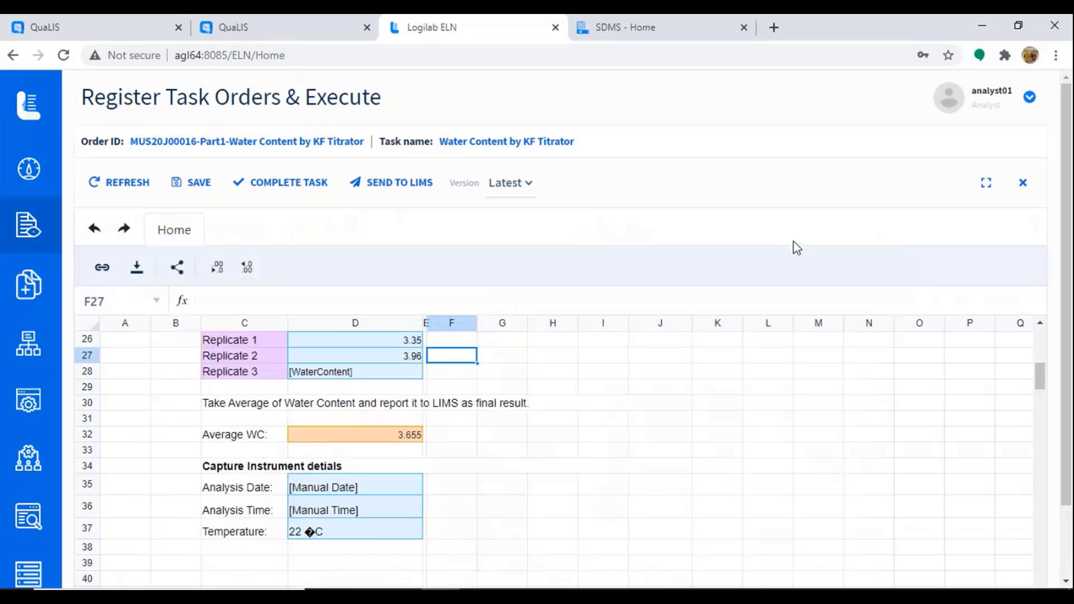
{"action": "left_click", "coordinate": [454, 373]}
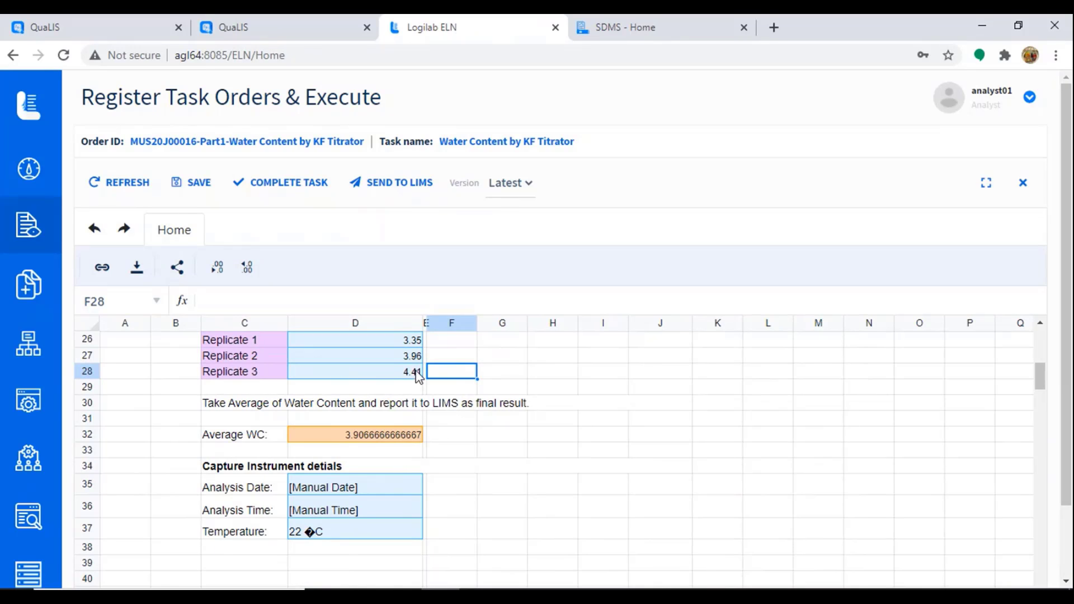
{"action": "left_click", "coordinate": [368, 440]}
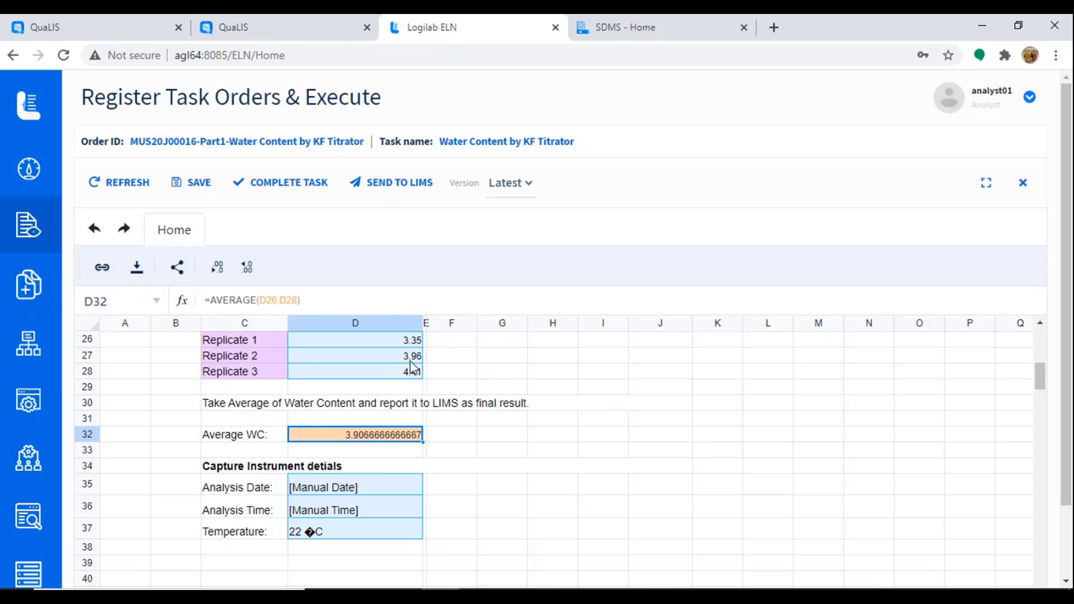
{"action": "scroll", "coordinate": [439, 358], "scroll_direction": "up", "scroll_amount": 8}
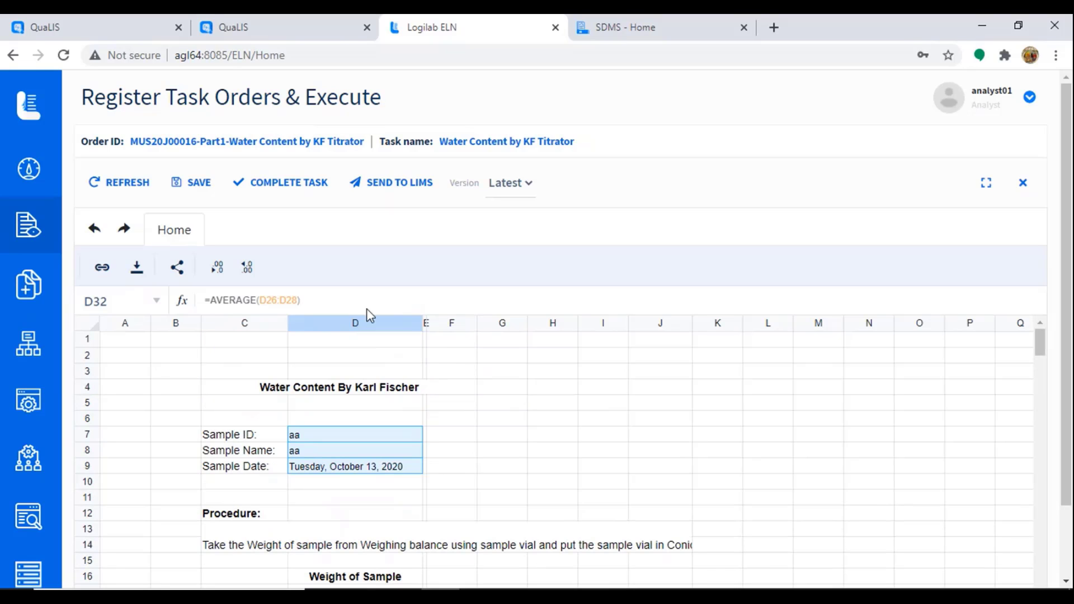
Step: Save the worksheet and submit a send-to-LIMS request signed with the password and comment 'Sent to LIMS'
{"action": "left_click", "coordinate": [202, 183]}
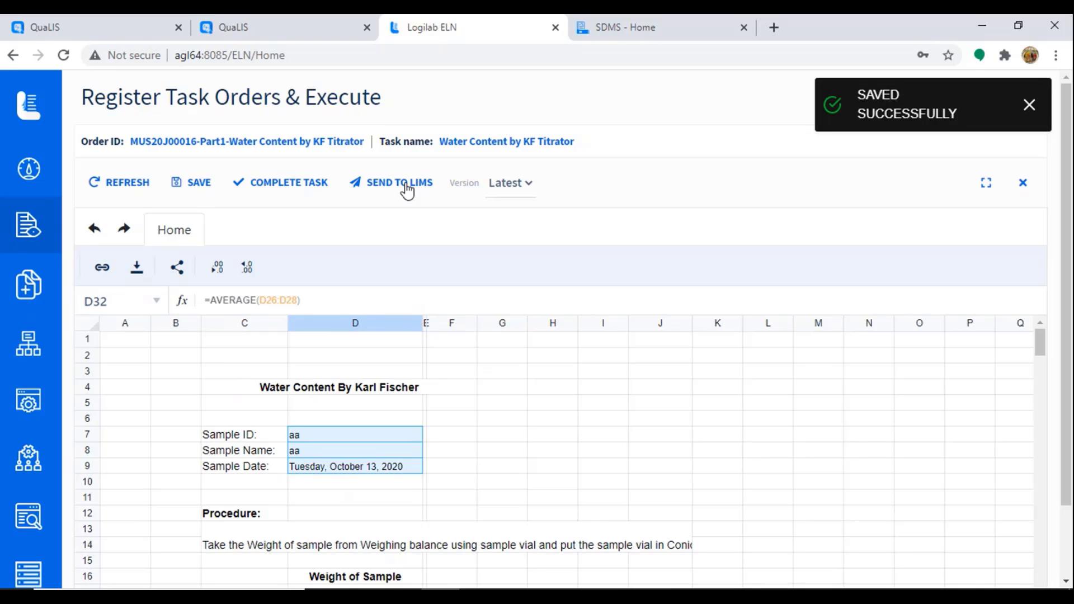
{"action": "left_click", "coordinate": [407, 190]}
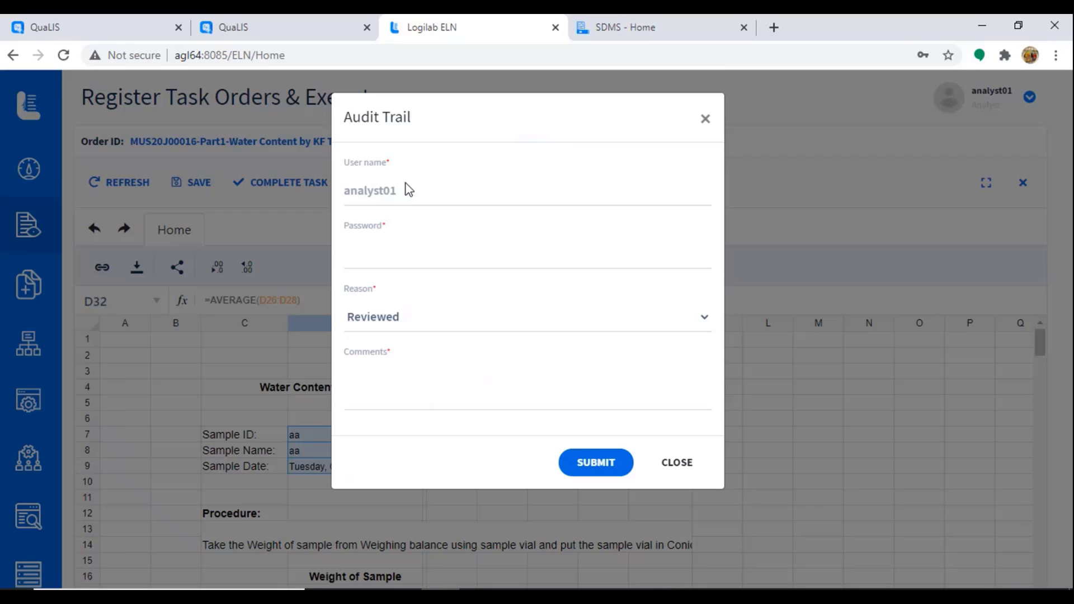
{"action": "left_click", "coordinate": [369, 253]}
{"action": "type", "text": "****"}
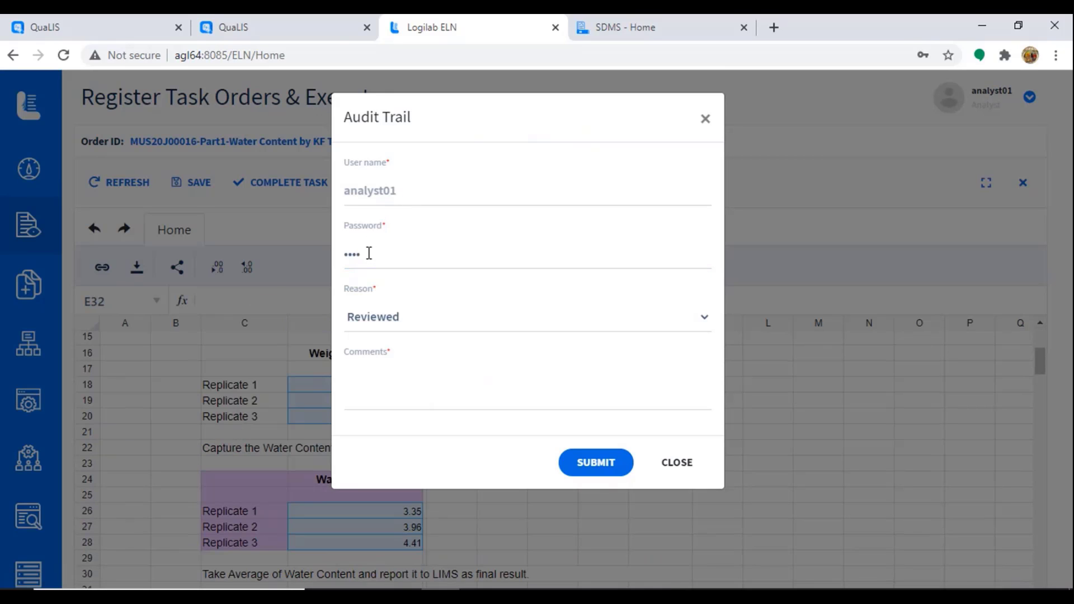
{"action": "left_click_drag", "start_coordinate": [369, 253], "coordinate": [300, 254]}
{"action": "type", "text": "**"}
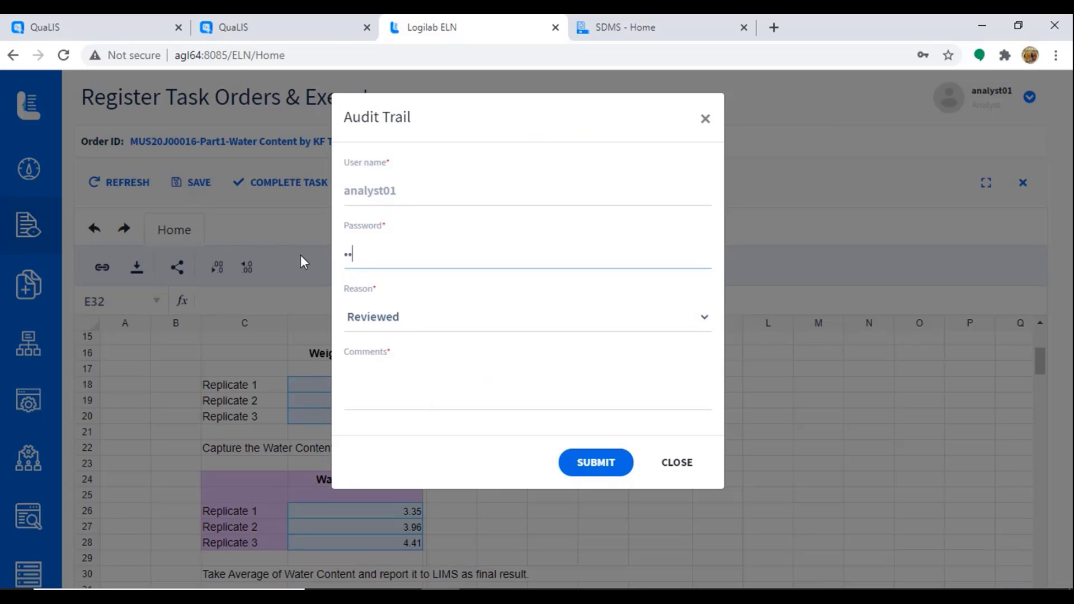
{"action": "type", "text": "***"}
{"action": "key", "text": "Tab"}
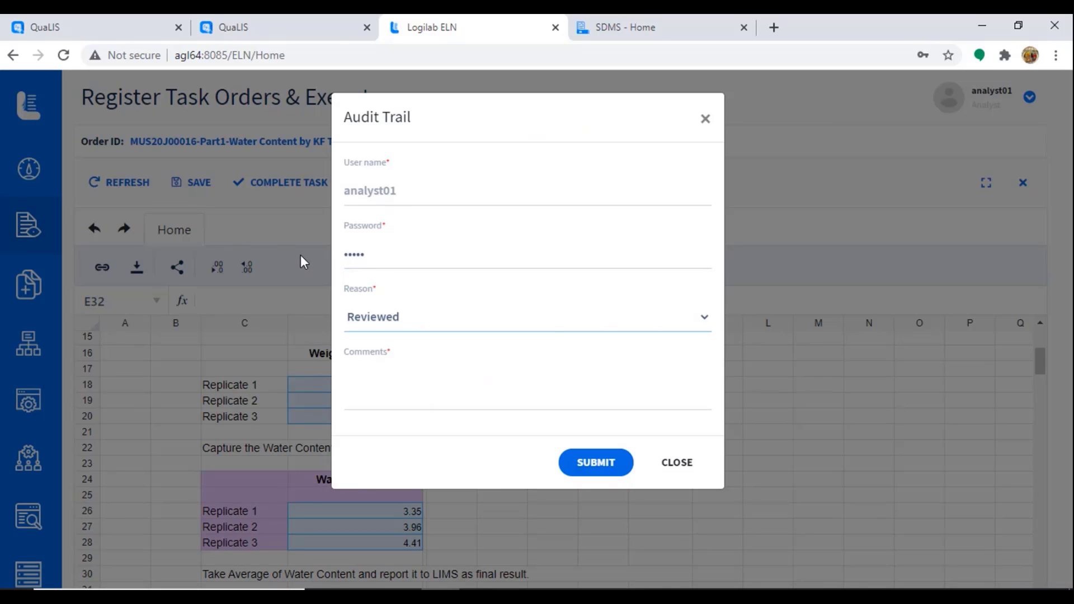
{"action": "key", "text": "Tab"}
{"action": "type", "text": "Sen"}
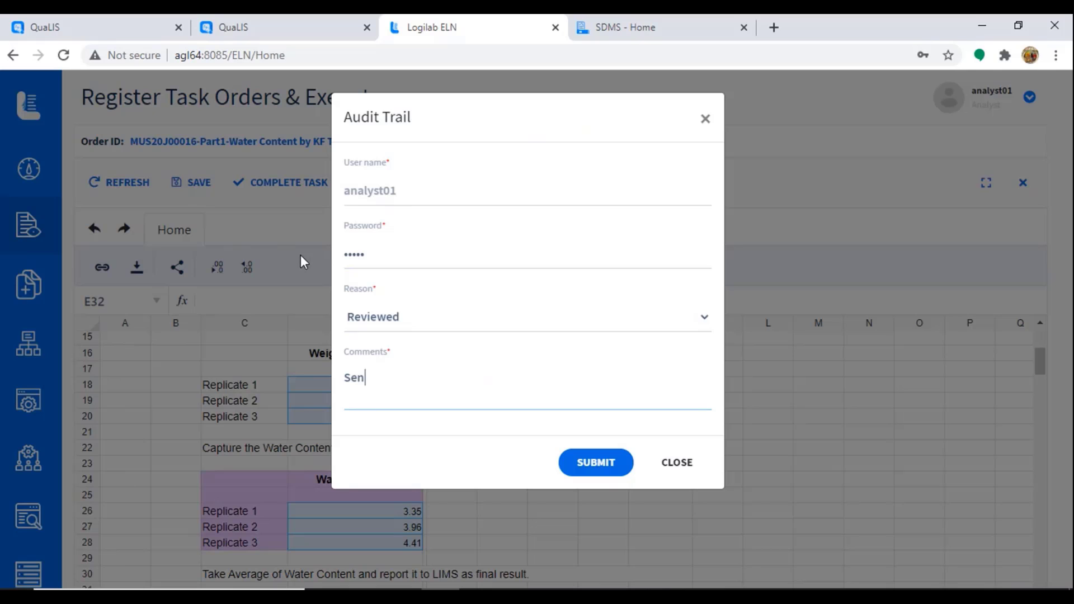
{"action": "type", "text": "t to LIMS"}
{"action": "left_click", "coordinate": [608, 466]}
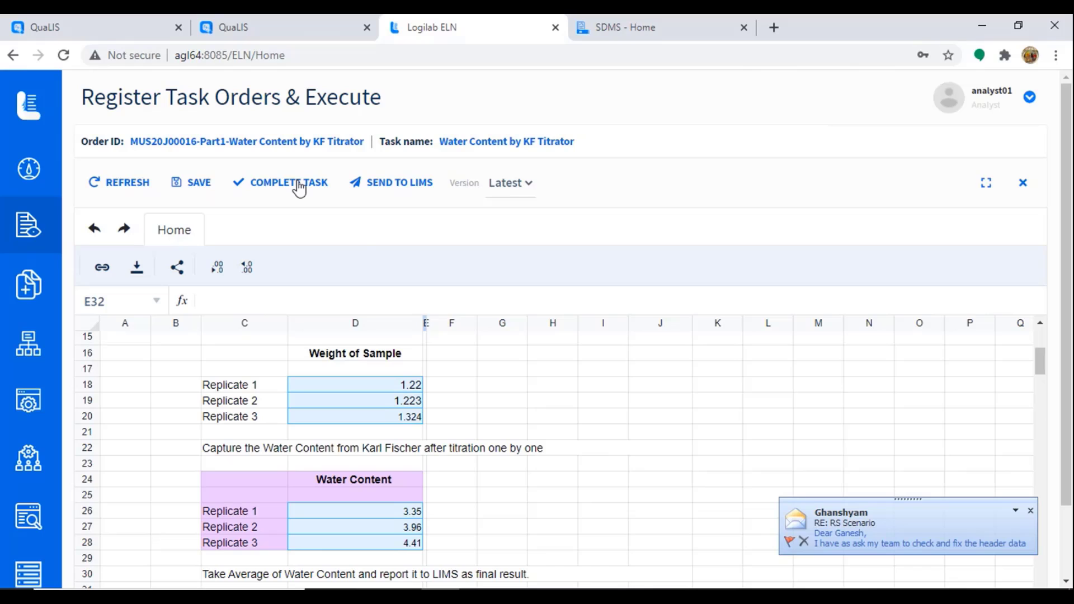
Step: Complete the water content task and send results to LIMS, signing the audit record with password and comment
{"action": "left_click", "coordinate": [300, 189]}
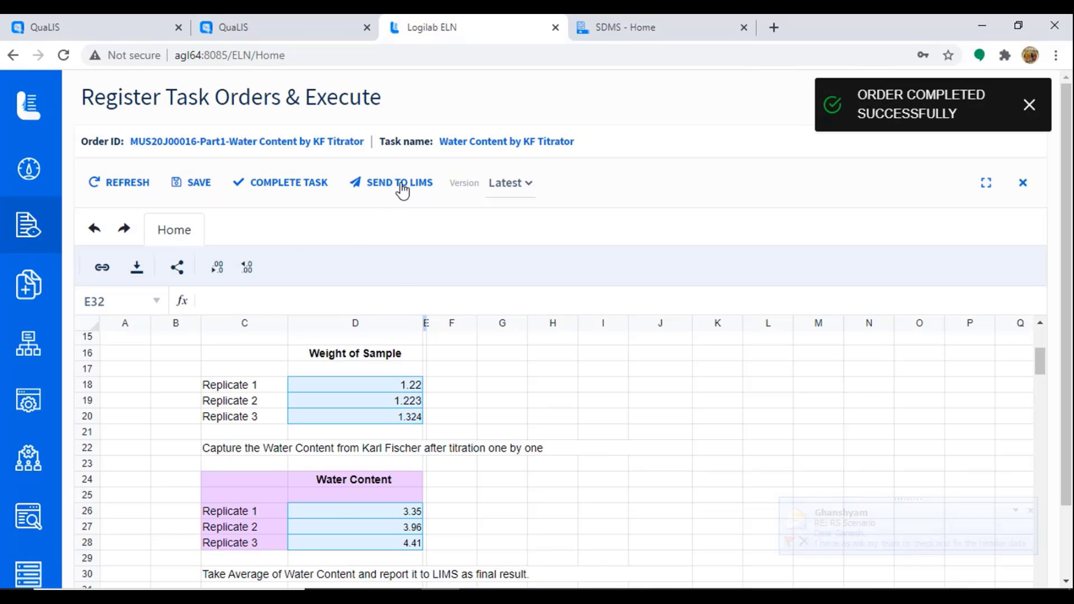
{"action": "left_click", "coordinate": [401, 189]}
{"action": "left_click", "coordinate": [466, 260]}
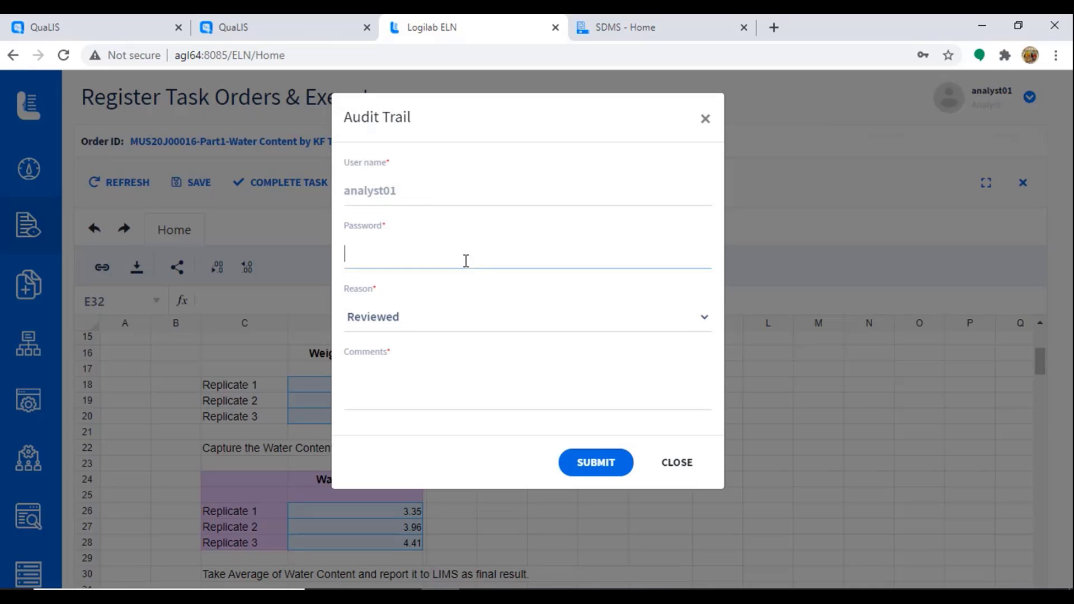
{"action": "type", "text": "•••••"}
{"action": "key", "text": "Tab"}
{"action": "key", "text": "Tab"}
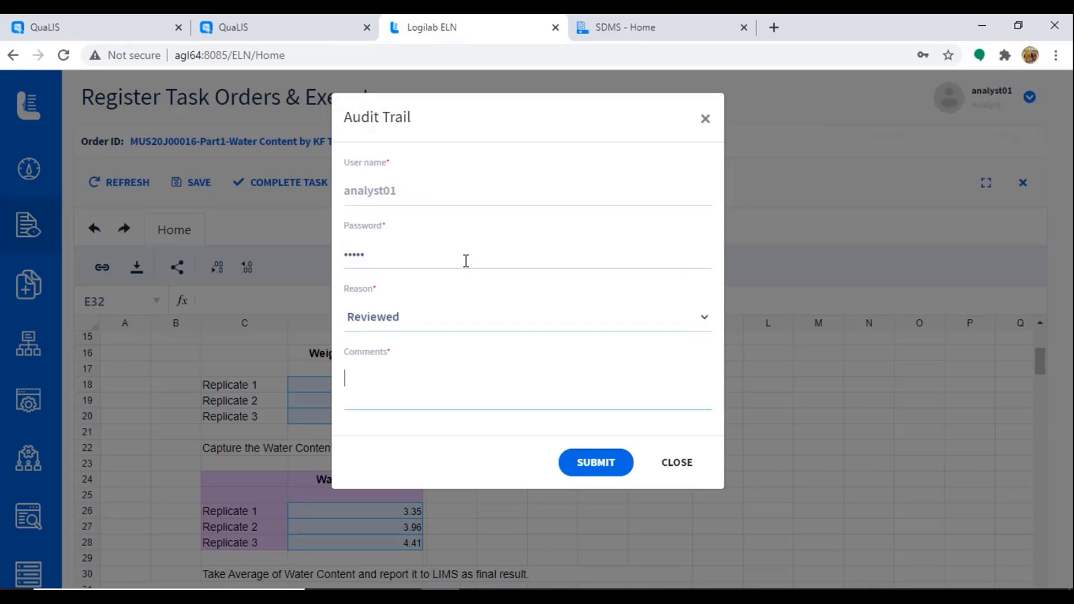
{"action": "type", "text": "admin"}
{"action": "left_click", "coordinate": [596, 462]}
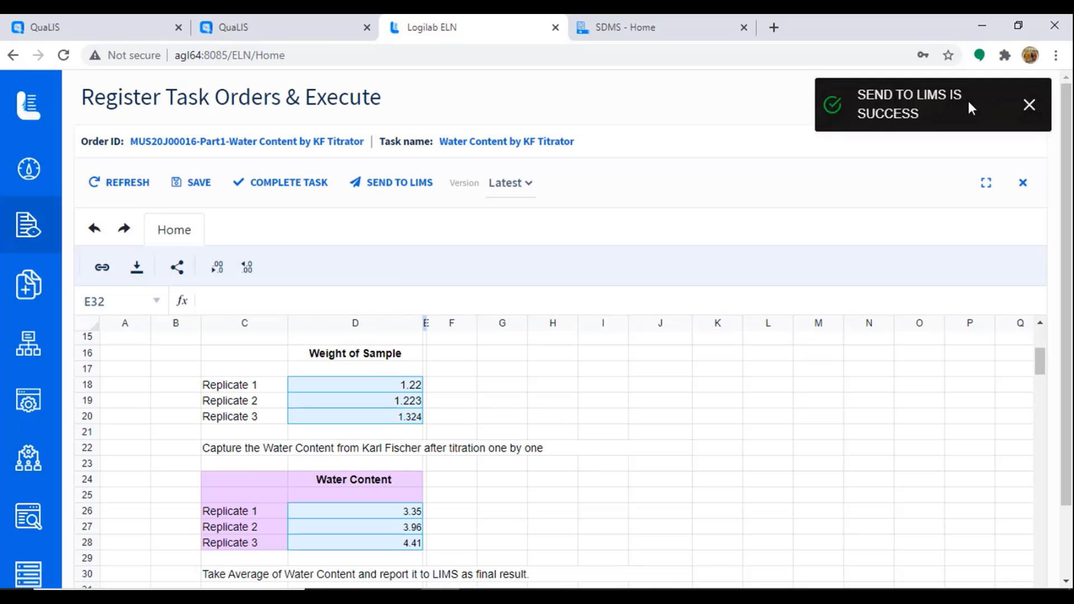
Step: Compare the Water Content final result 3.91 % with the ELN average, then reselect Assay and open the action menu
{"action": "left_click", "coordinate": [277, 32]}
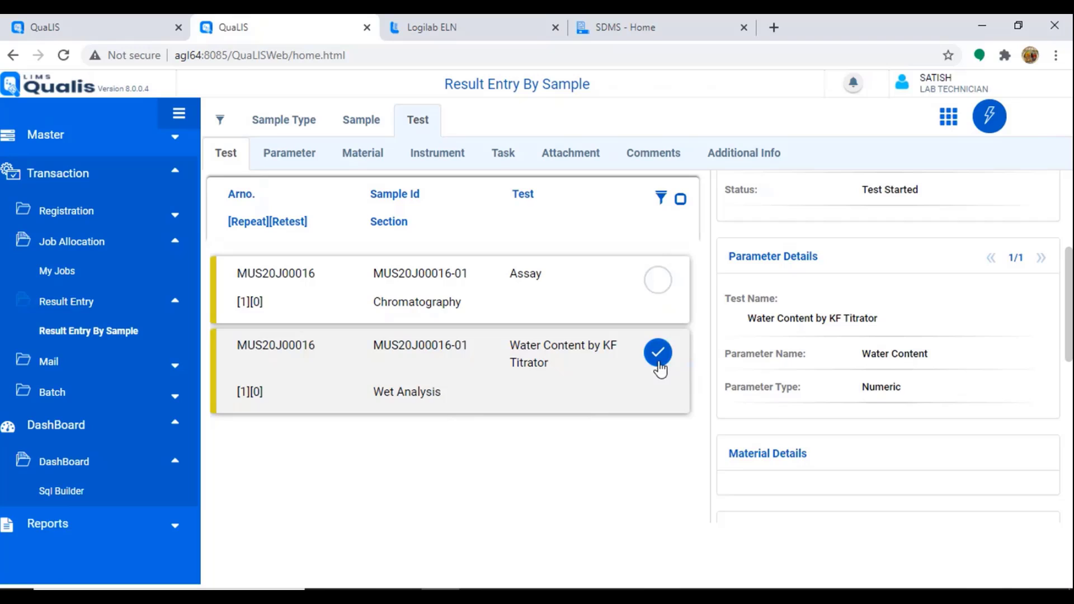
{"action": "left_click", "coordinate": [660, 297]}
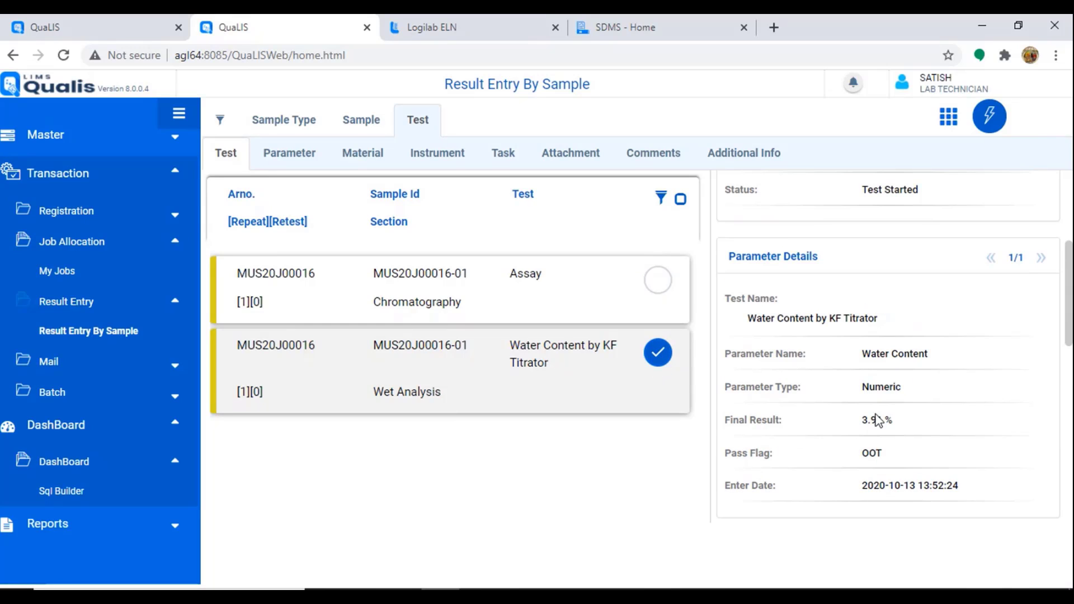
{"action": "triple_click", "coordinate": [872, 420]}
{"action": "left_click", "coordinate": [489, 28]}
{"action": "scroll", "coordinate": [434, 479], "scroll_direction": "down", "scroll_amount": 3}
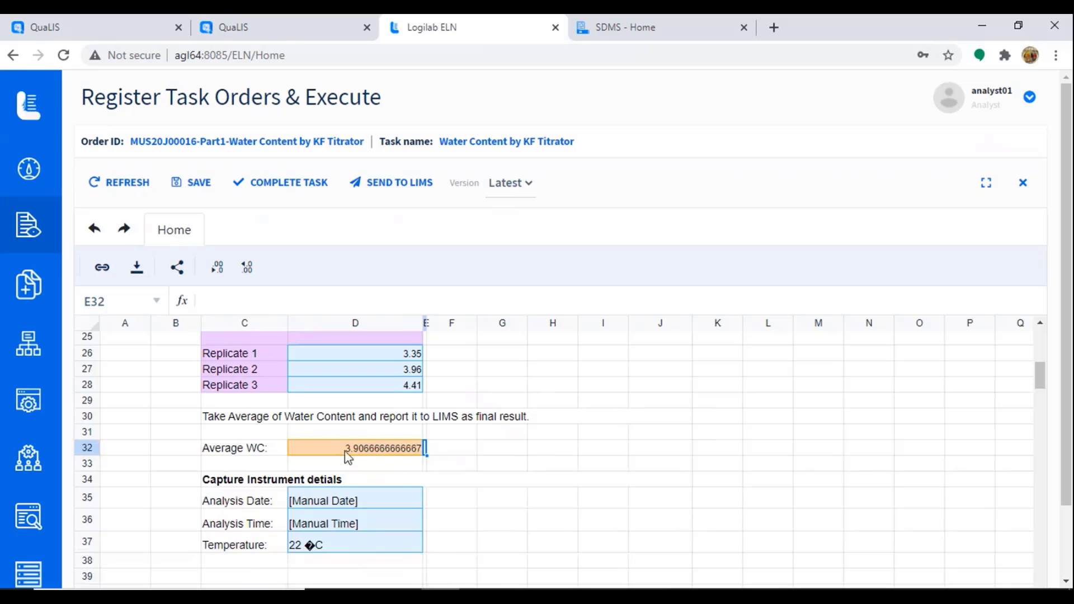
{"action": "left_click", "coordinate": [297, 29]}
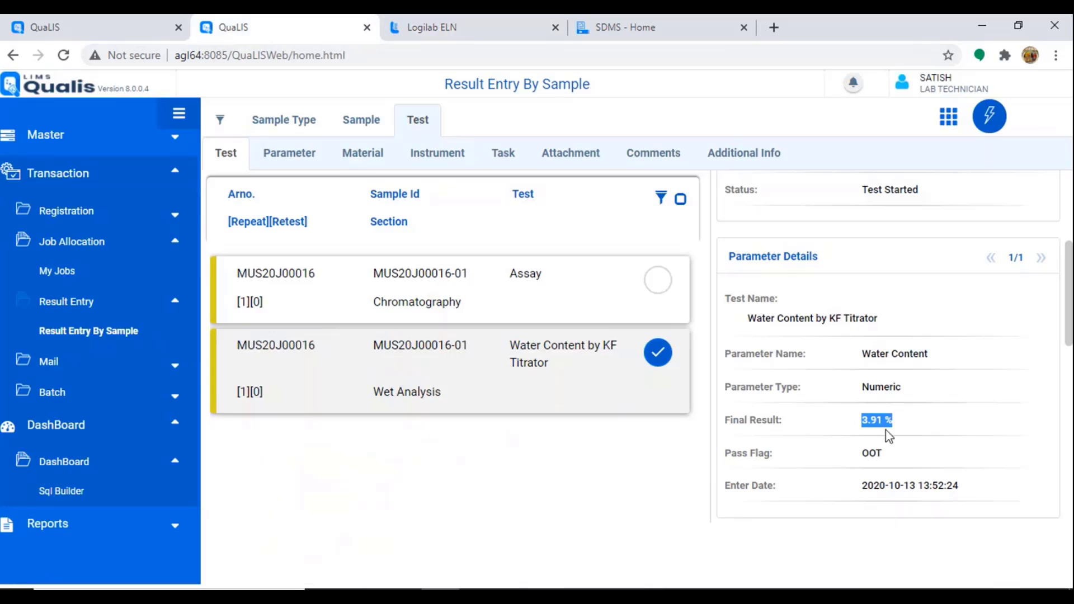
{"action": "left_click", "coordinate": [656, 282]}
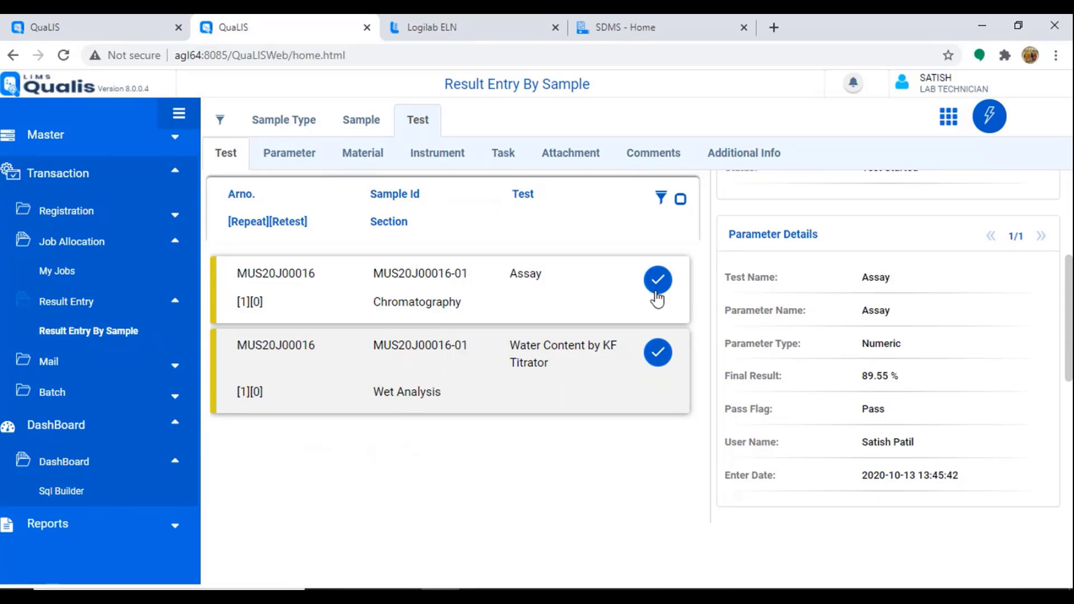
{"action": "left_click", "coordinate": [988, 117]}
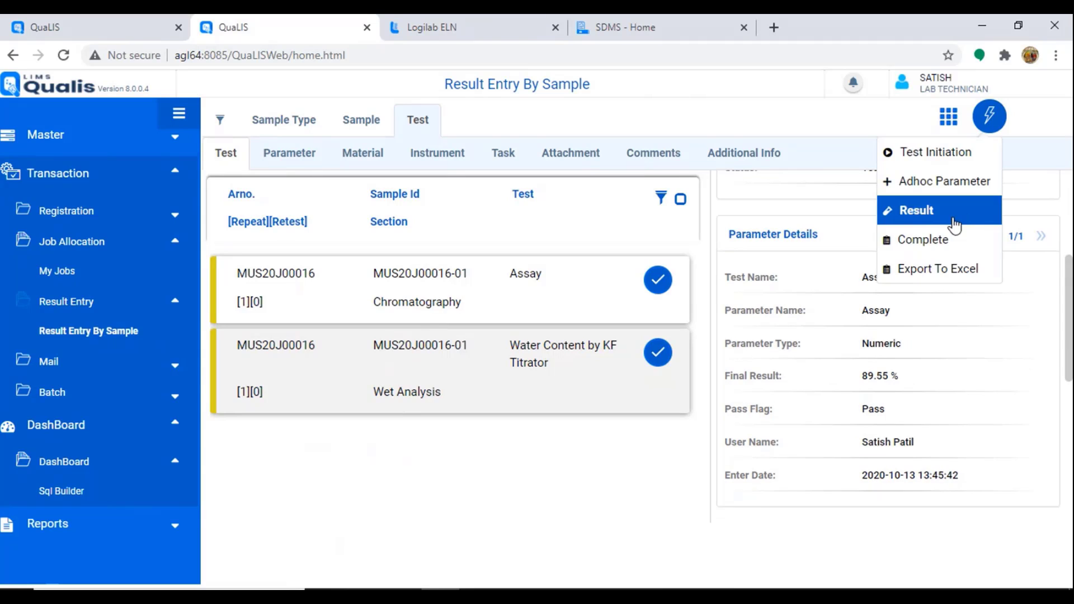
Step: Complete both selected tests, leaving Assay at 89.55 %, Pass
{"action": "left_click", "coordinate": [943, 244]}
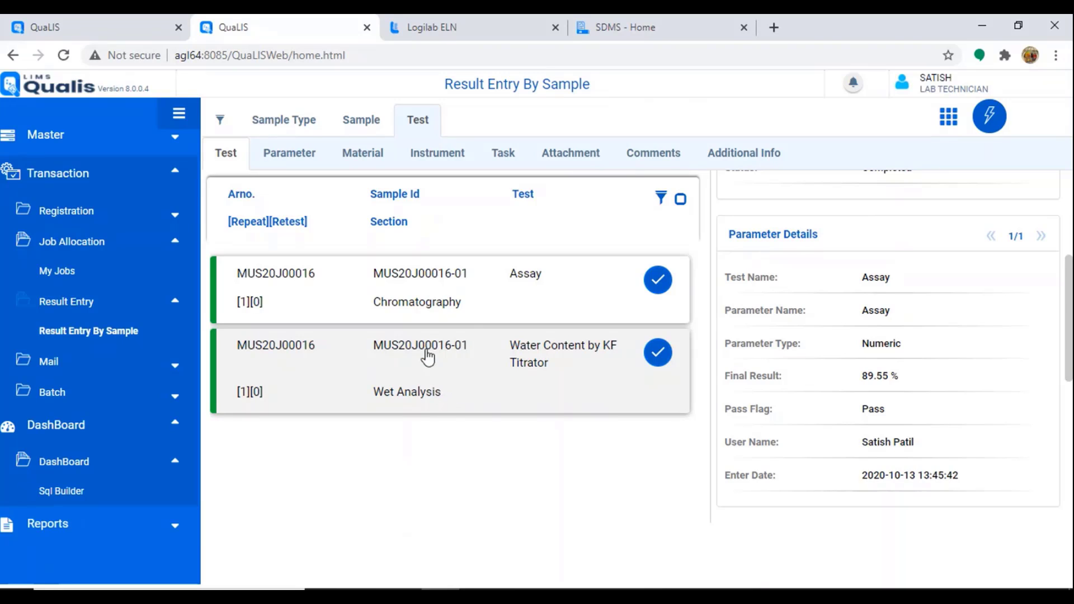
{"action": "scroll", "coordinate": [178, 371], "scroll_direction": "up", "scroll_amount": 1}
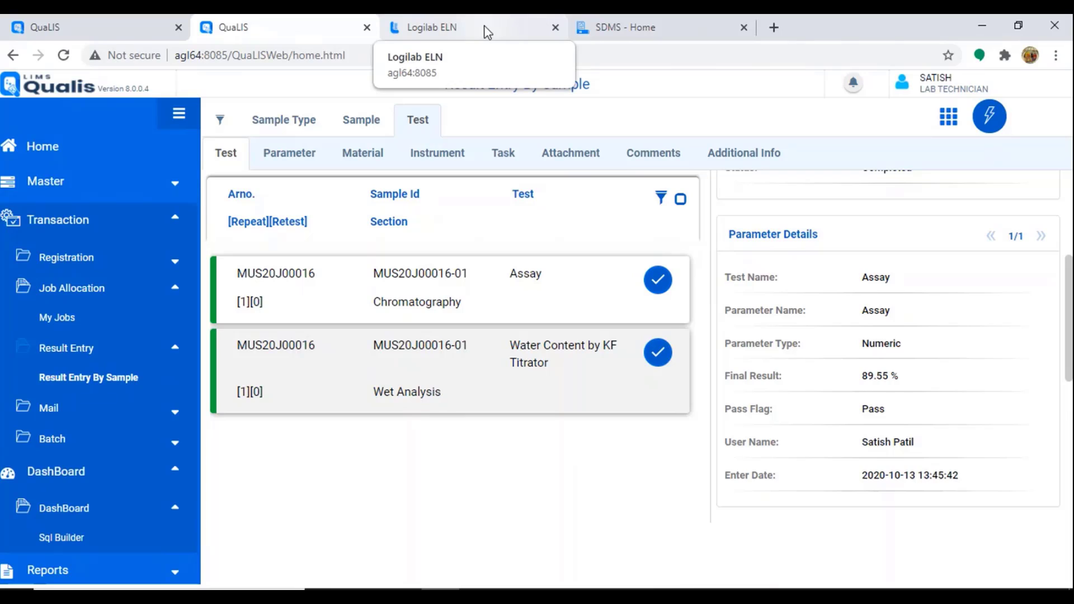
Step: Change the user role to Scientific Officer
{"action": "left_click", "coordinate": [990, 130]}
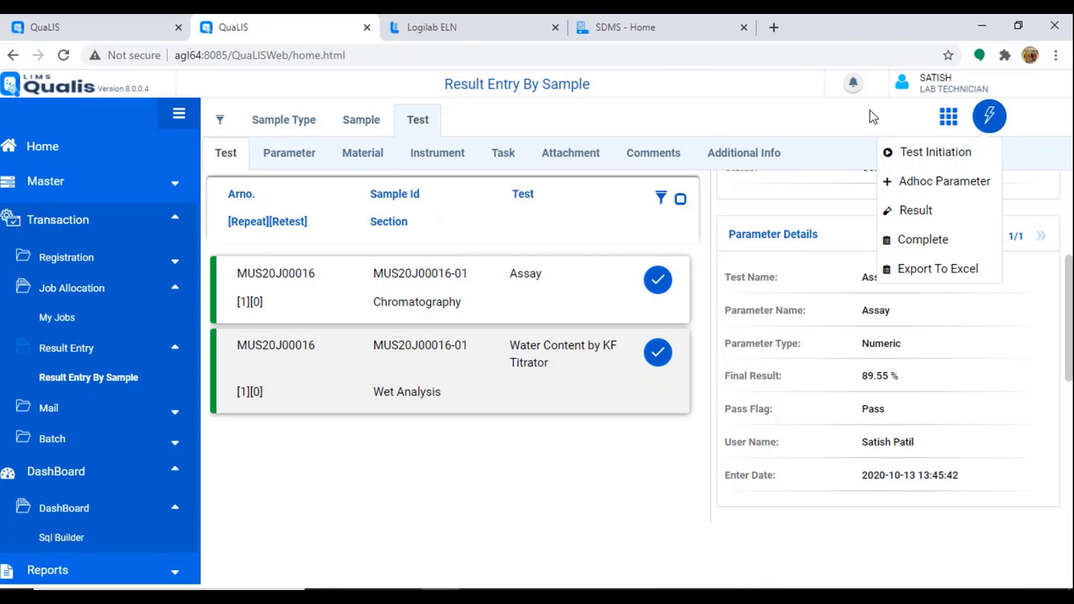
{"action": "left_click", "coordinate": [902, 91]}
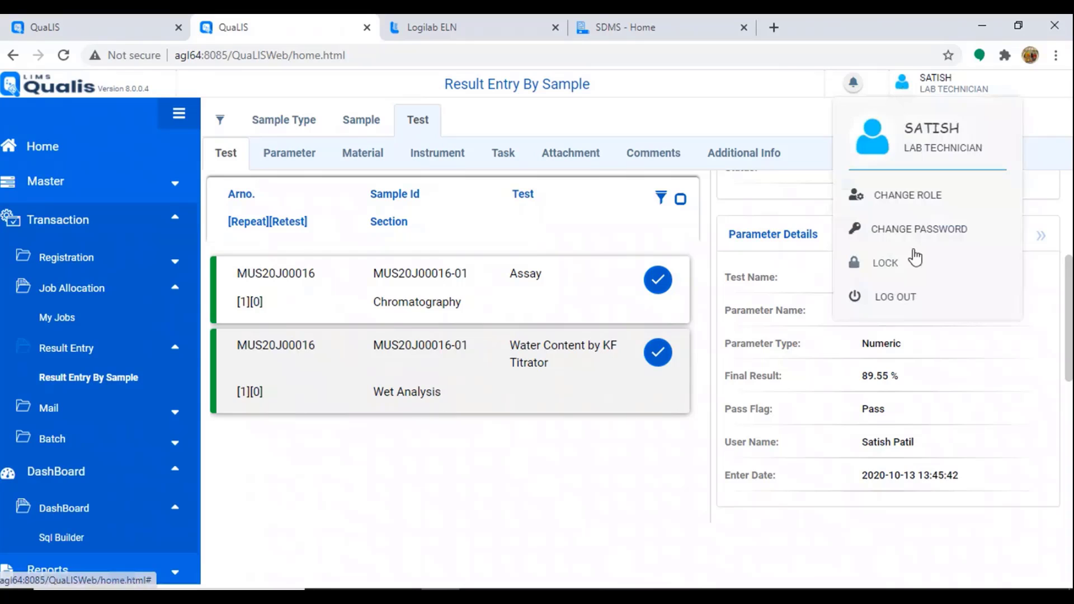
{"action": "left_click", "coordinate": [909, 196]}
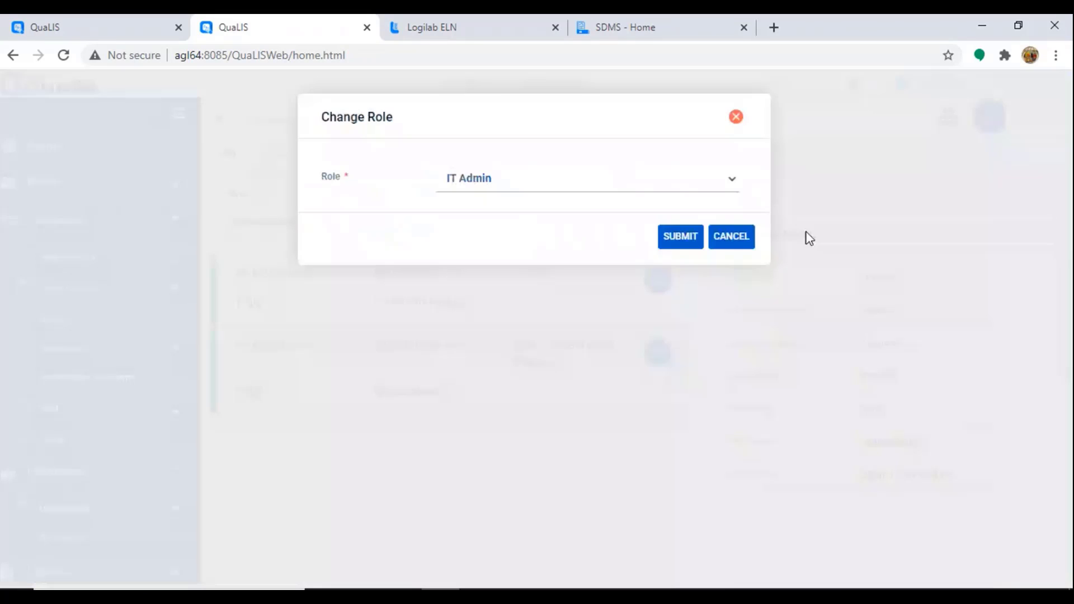
{"action": "left_click", "coordinate": [509, 178]}
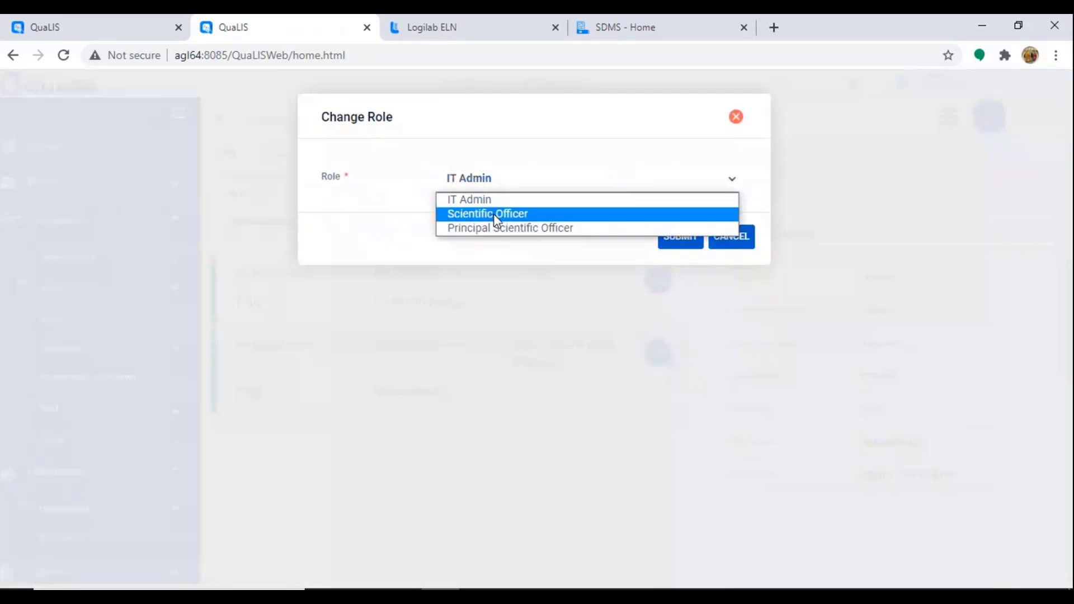
{"action": "left_click", "coordinate": [497, 215]}
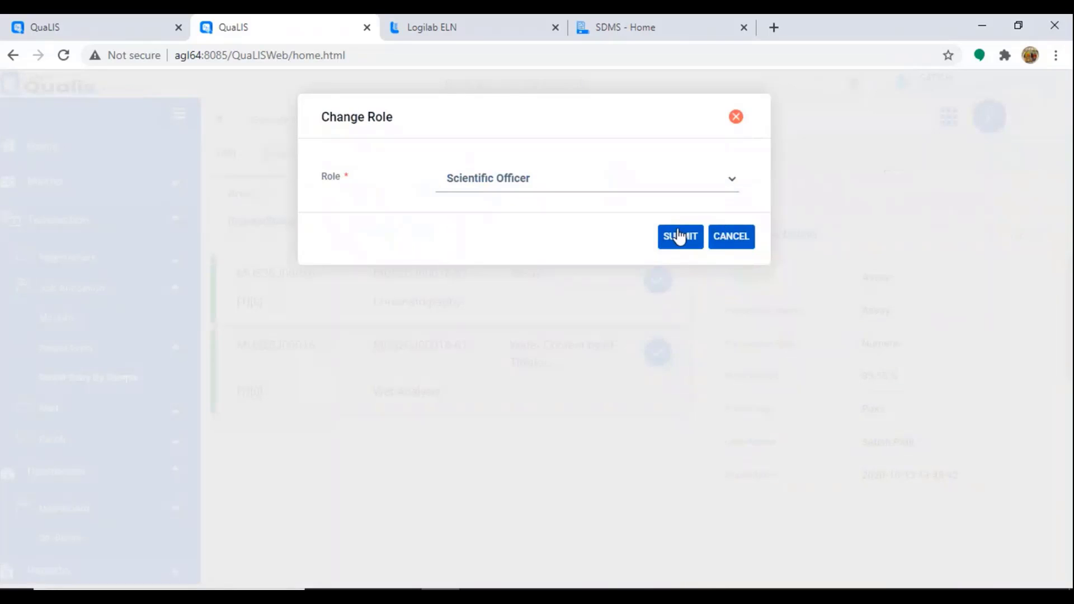
{"action": "left_click", "coordinate": [679, 236]}
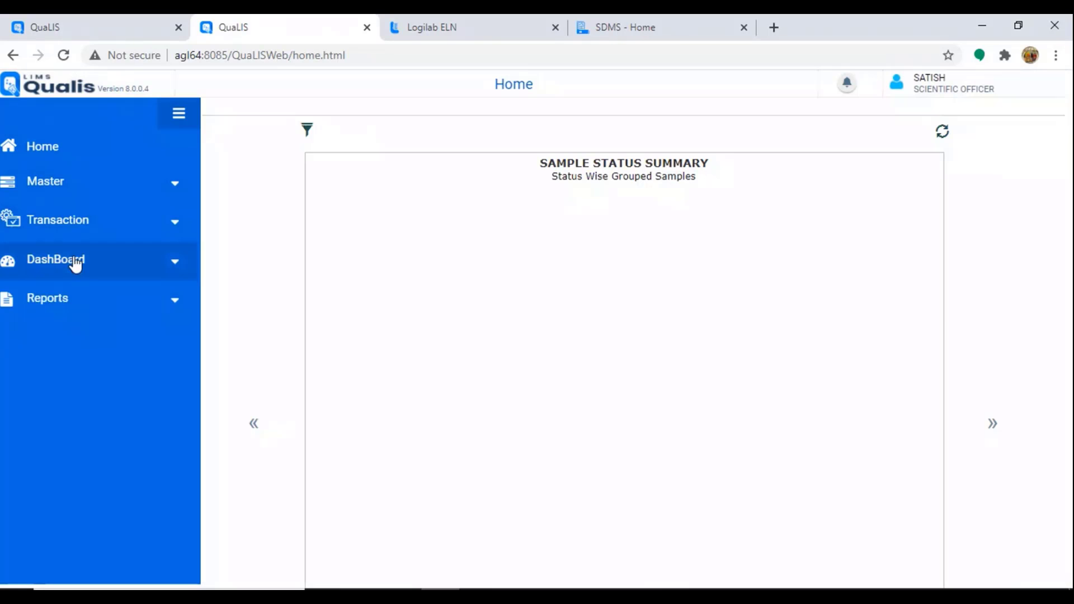
Step: Open Transaction > Approval and confirm MUS20J00016-01's Assay and Water Content tests are Completed
{"action": "left_click", "coordinate": [91, 237]}
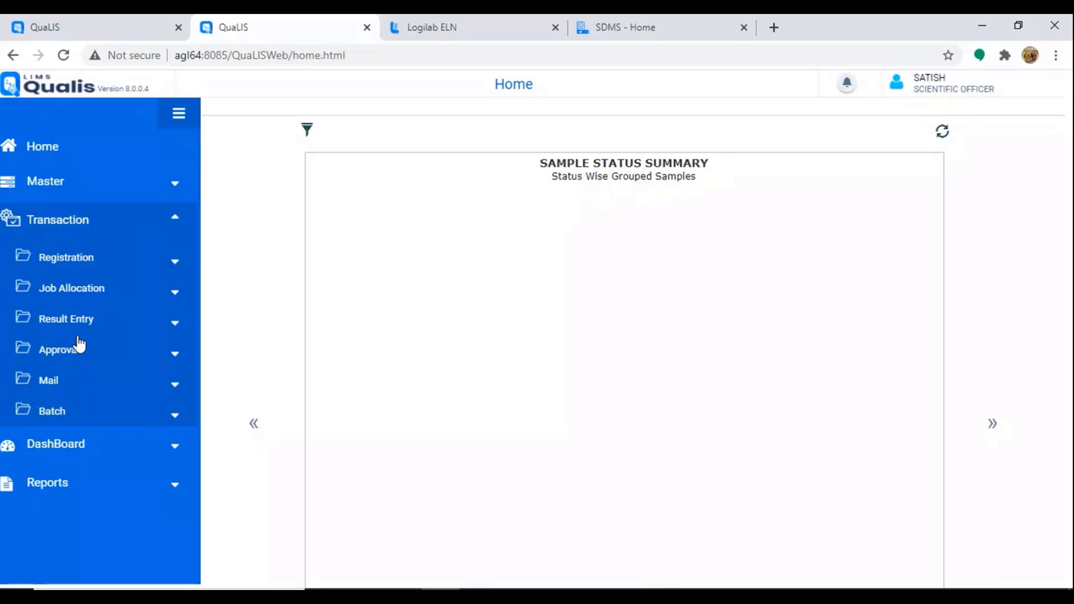
{"action": "left_click", "coordinate": [69, 352]}
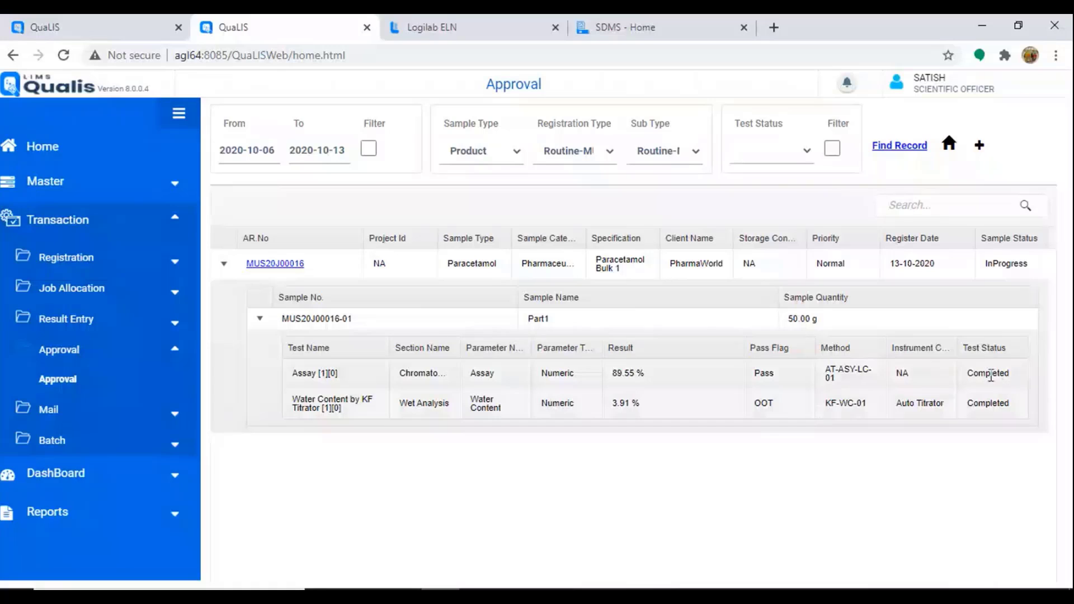
{"action": "left_click_drag", "start_coordinate": [971, 373], "coordinate": [1026, 405]}
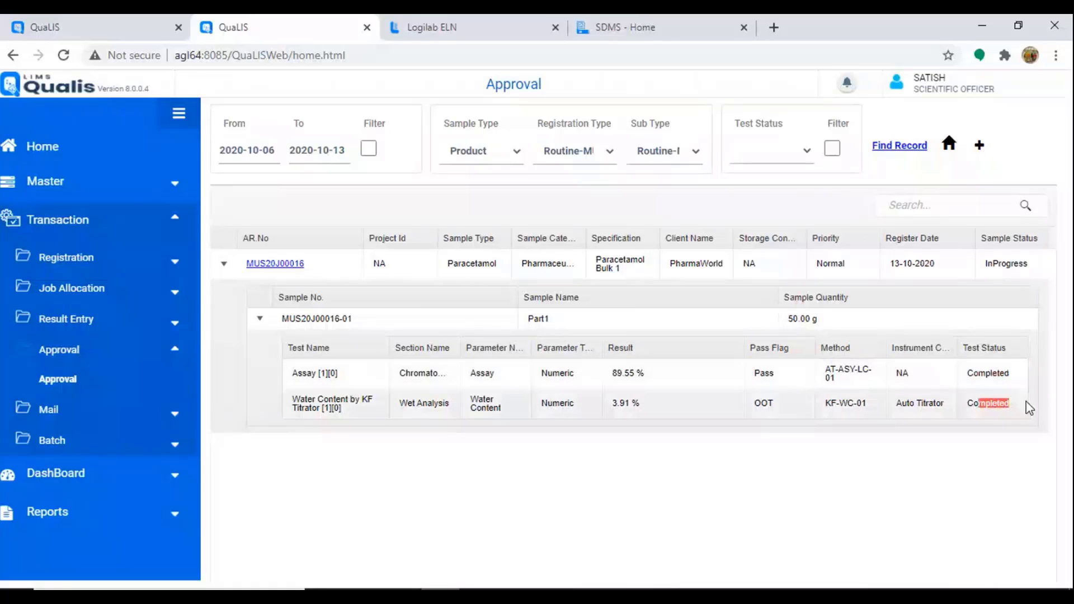
Step: Open MUS20J00016 and review its Sample, Test, Material and Task tabs
{"action": "left_click", "coordinate": [276, 264]}
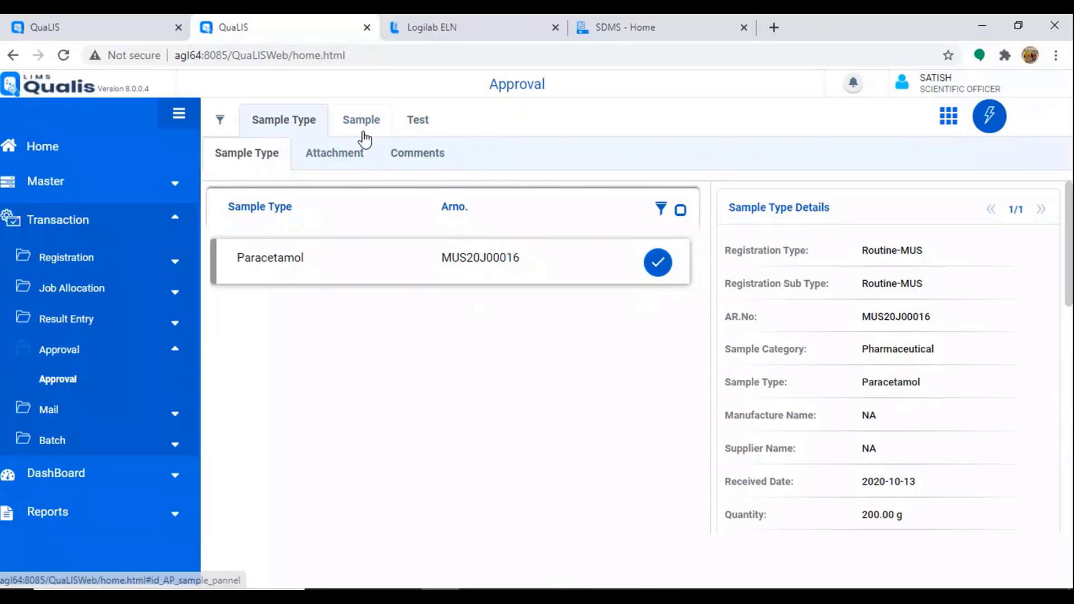
{"action": "left_click", "coordinate": [423, 126]}
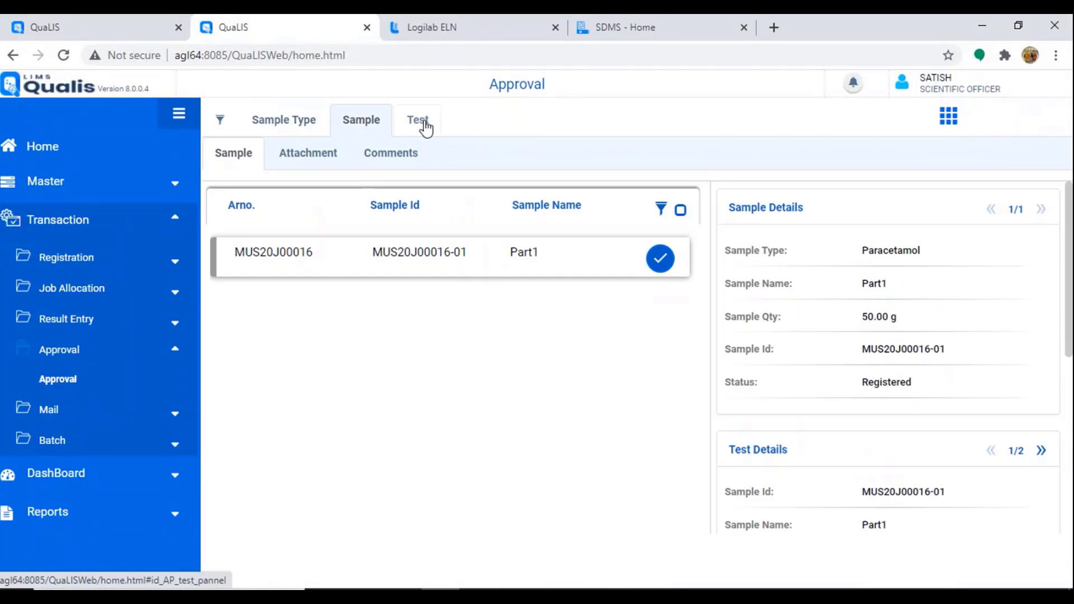
{"action": "left_click", "coordinate": [425, 127]}
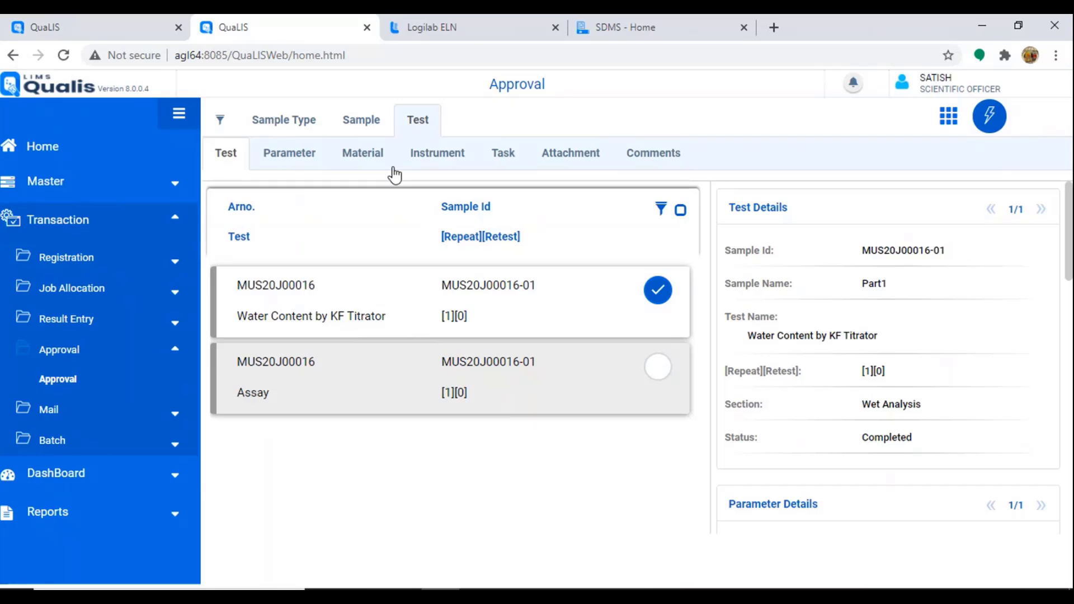
{"action": "left_click", "coordinate": [364, 161]}
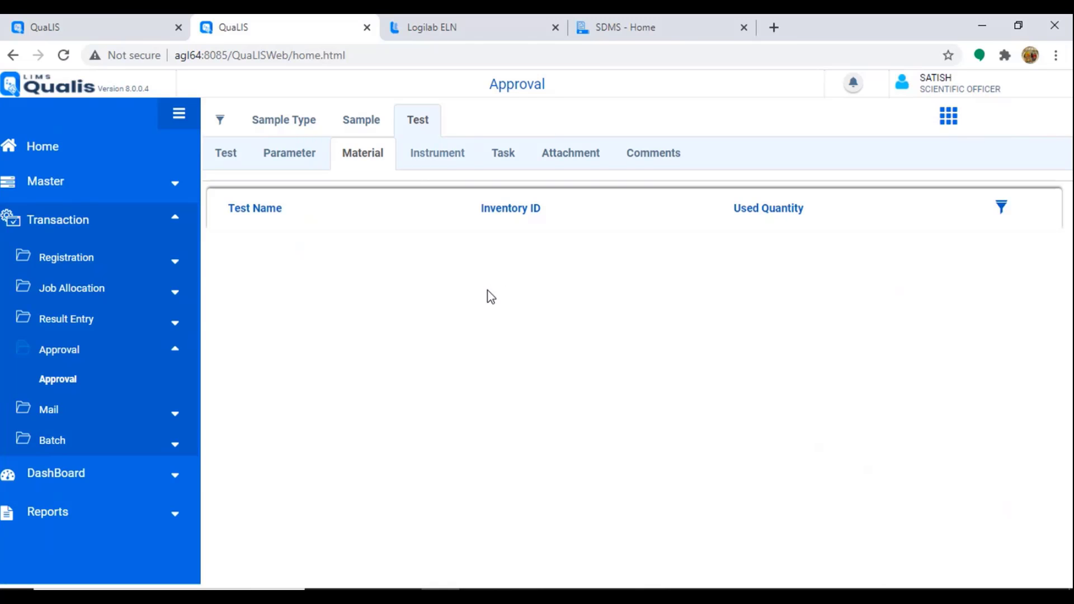
{"action": "left_click", "coordinate": [507, 159]}
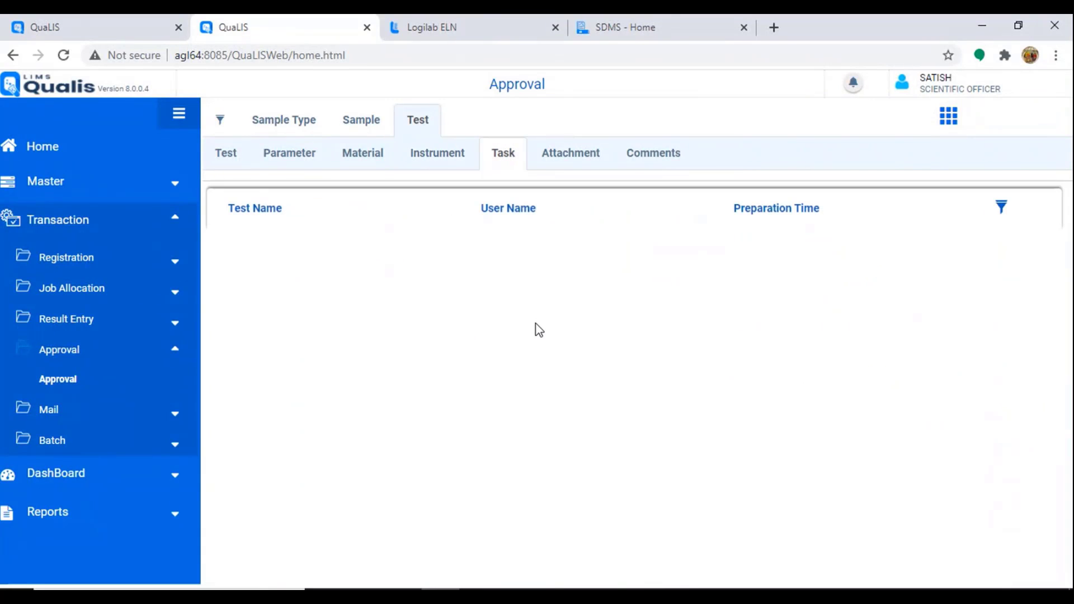
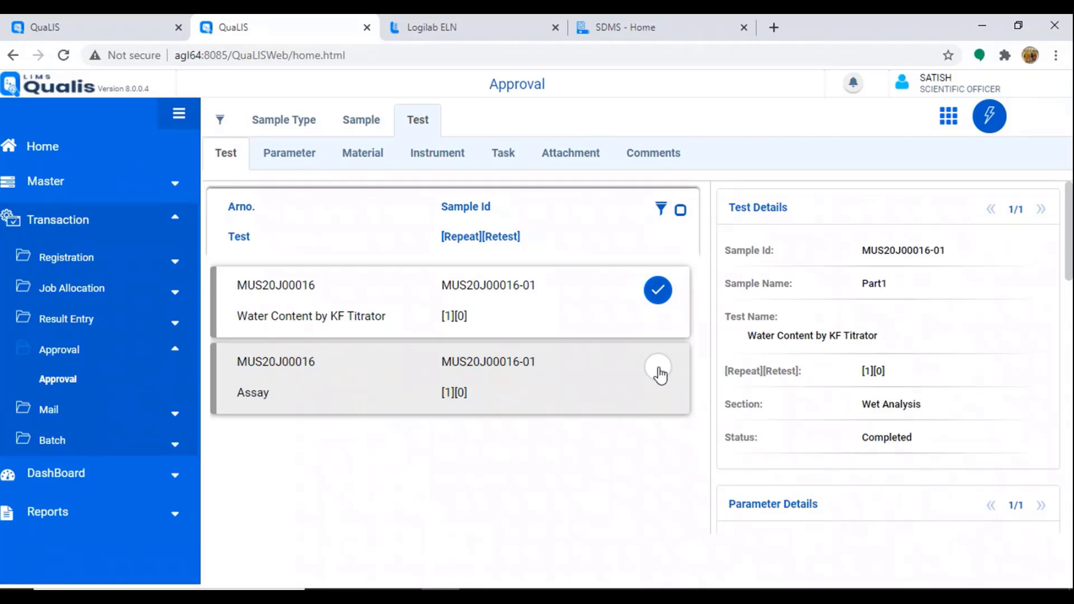
Step: Mark the Assay and Water Content tests Reviewed, e-signing with the comment 'OK'
{"action": "left_click", "coordinate": [679, 410]}
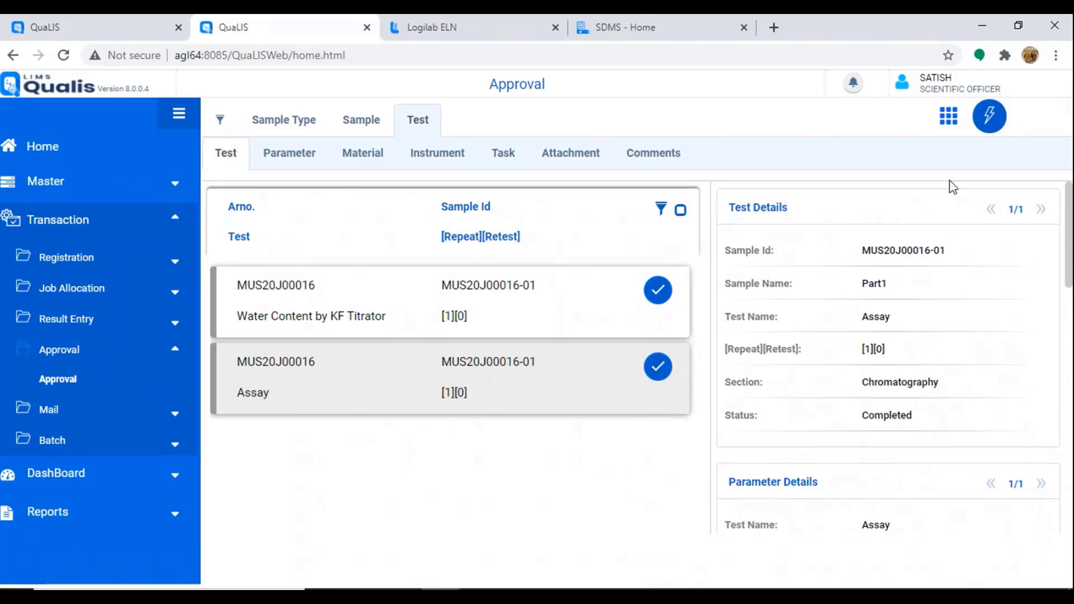
{"action": "left_click", "coordinate": [990, 133]}
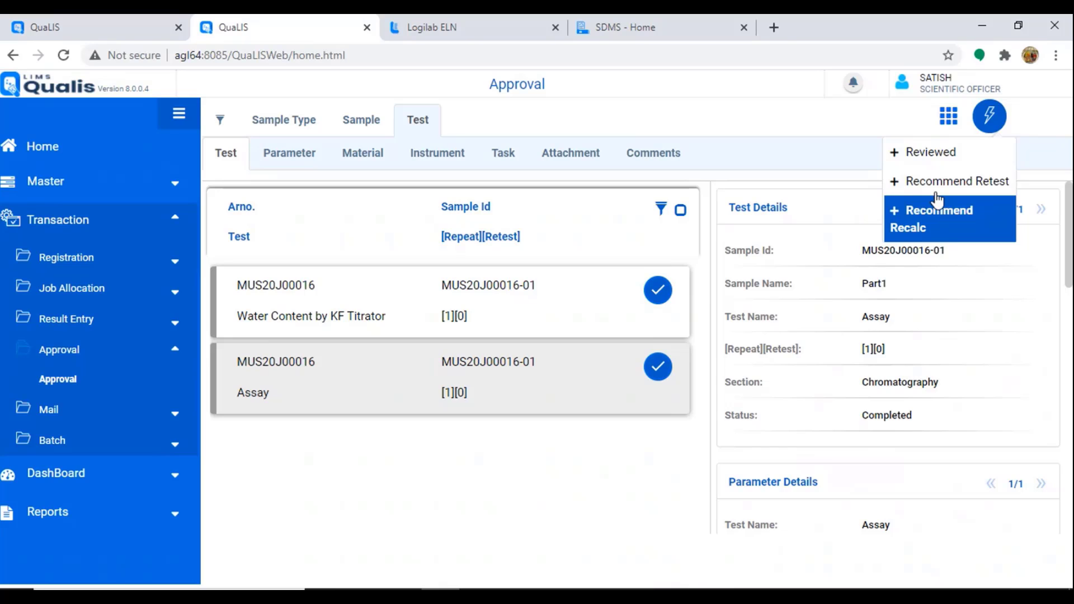
{"action": "left_click", "coordinate": [931, 161]}
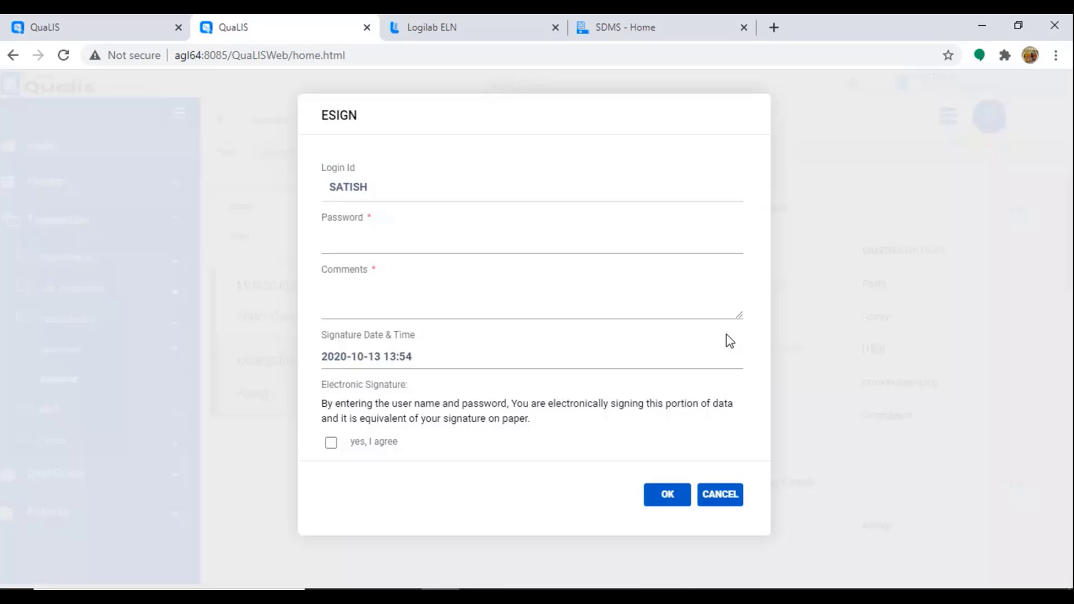
{"action": "left_click", "coordinate": [339, 245]}
{"action": "type", "text": "•••••"}
{"action": "key", "text": "Tab"}
{"action": "type", "text": "OK"}
{"action": "key", "text": "Tab"}
{"action": "key", "text": "space"}
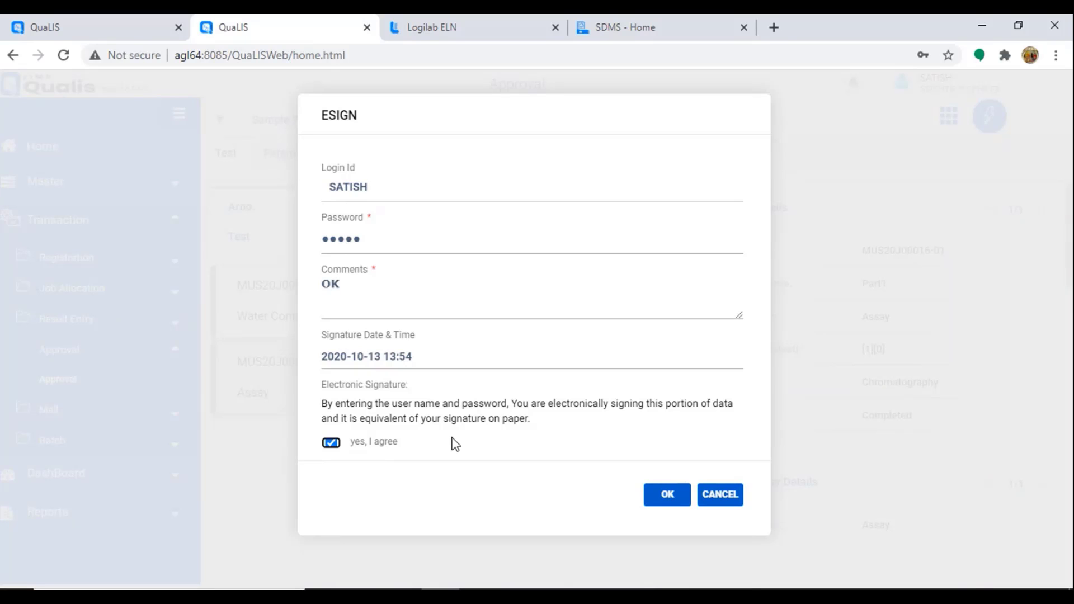
{"action": "left_click_drag", "start_coordinate": [403, 243], "coordinate": [198, 269]}
{"action": "type", "text": "•••"}
{"action": "left_click", "coordinate": [666, 494]}
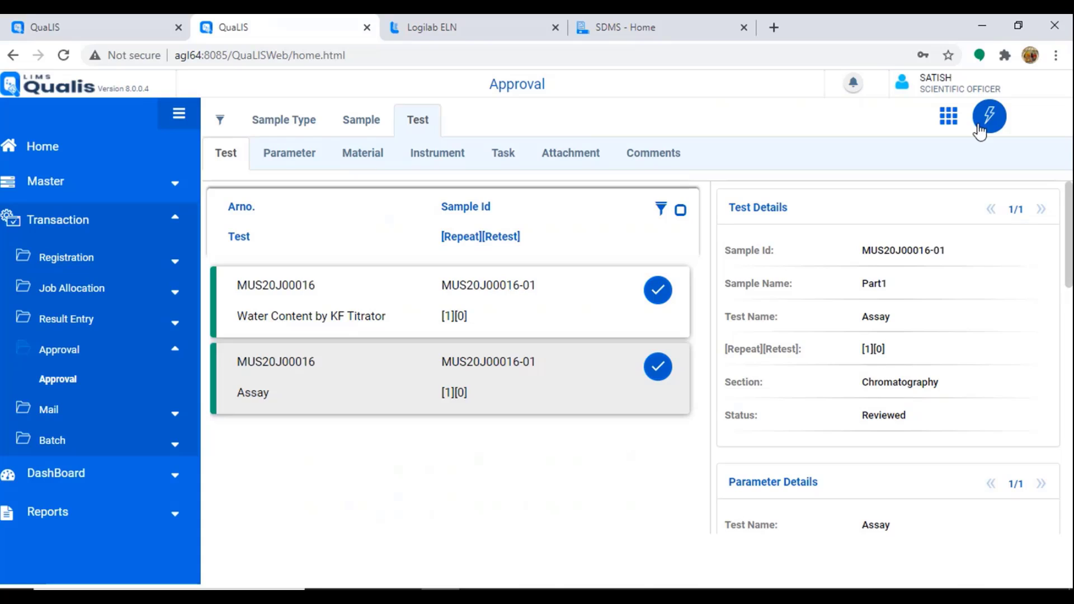
Step: Change the user role to Principal Scientific Officer
{"action": "left_click", "coordinate": [980, 129]}
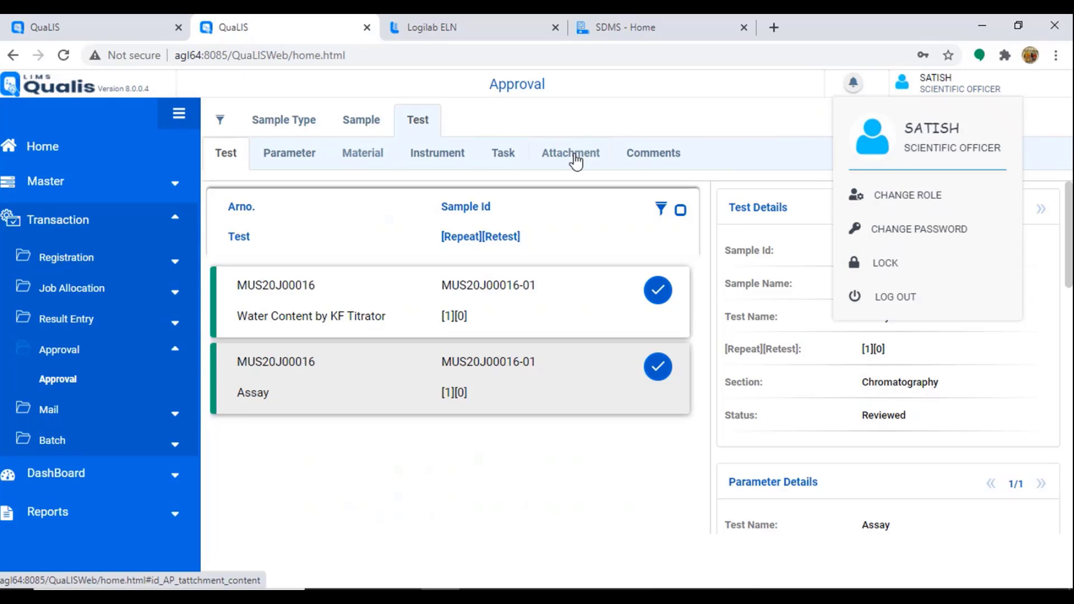
{"action": "left_click", "coordinate": [582, 429]}
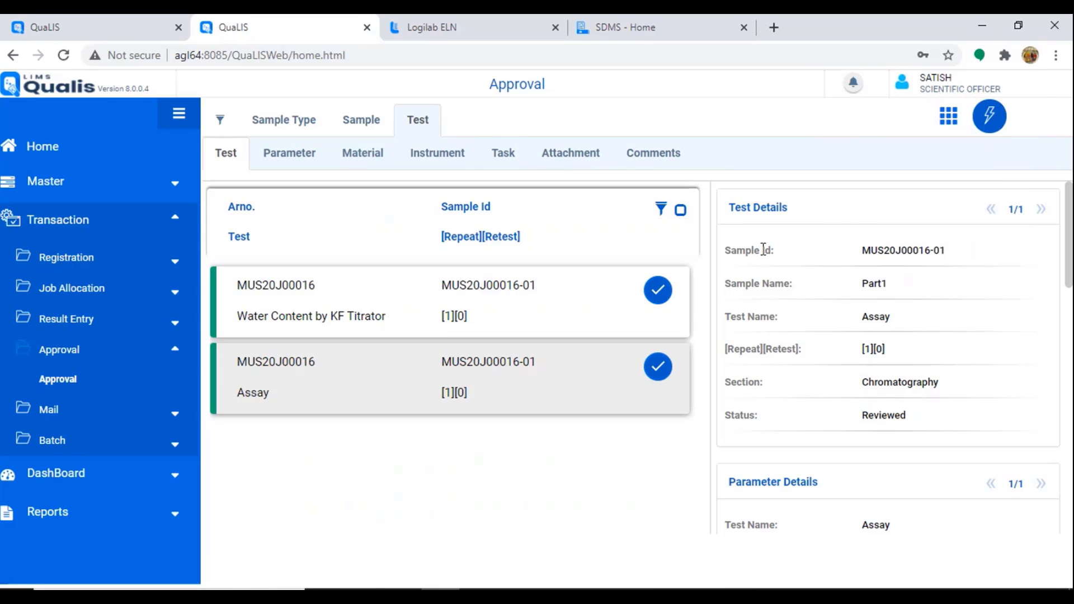
{"action": "left_click", "coordinate": [904, 87]}
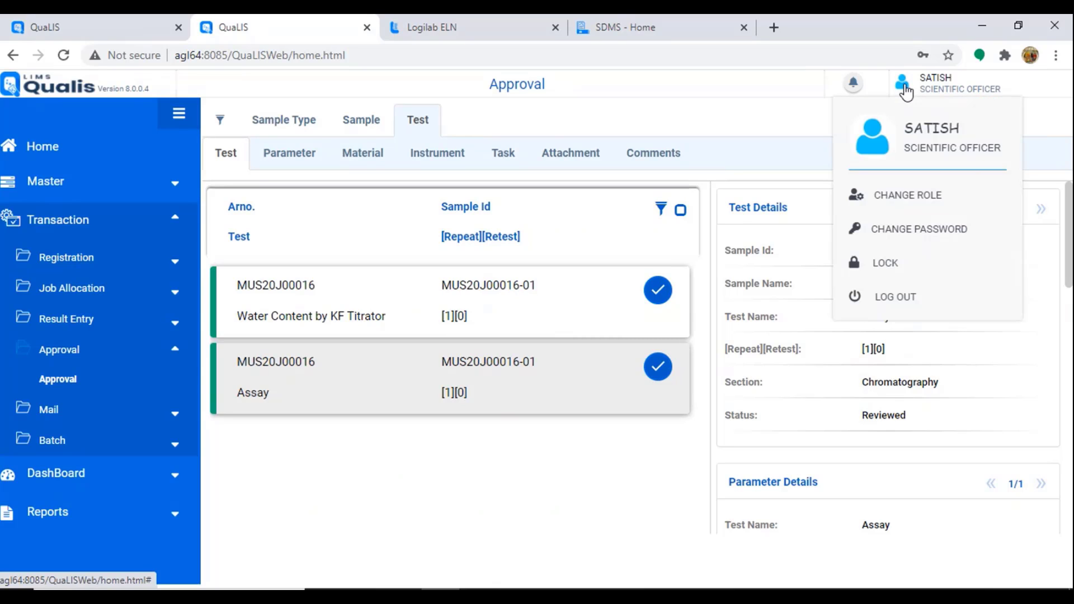
{"action": "left_click", "coordinate": [894, 195]}
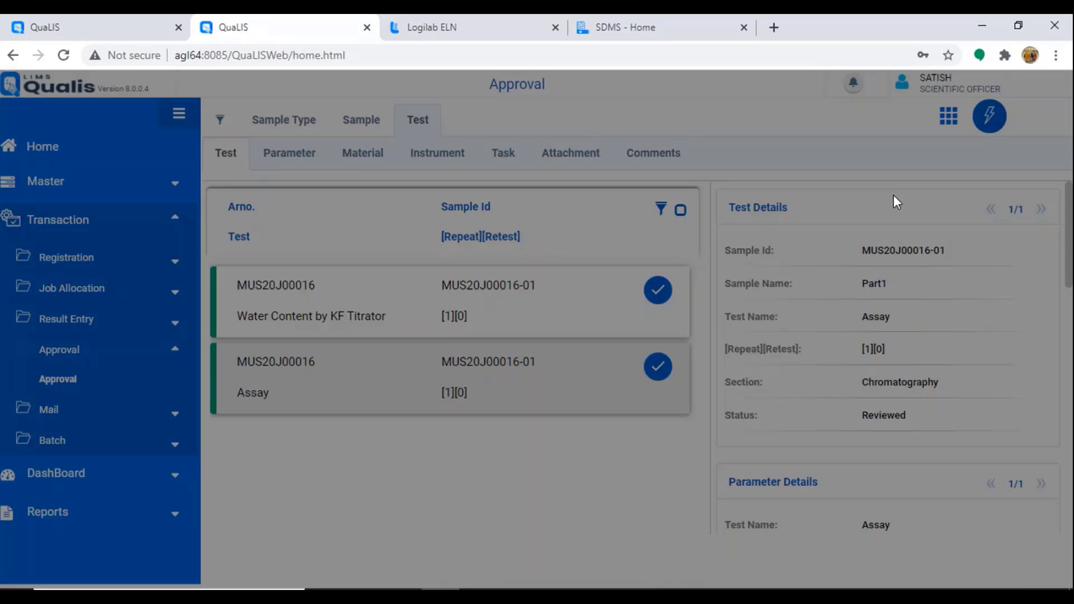
{"action": "left_click", "coordinate": [560, 178]}
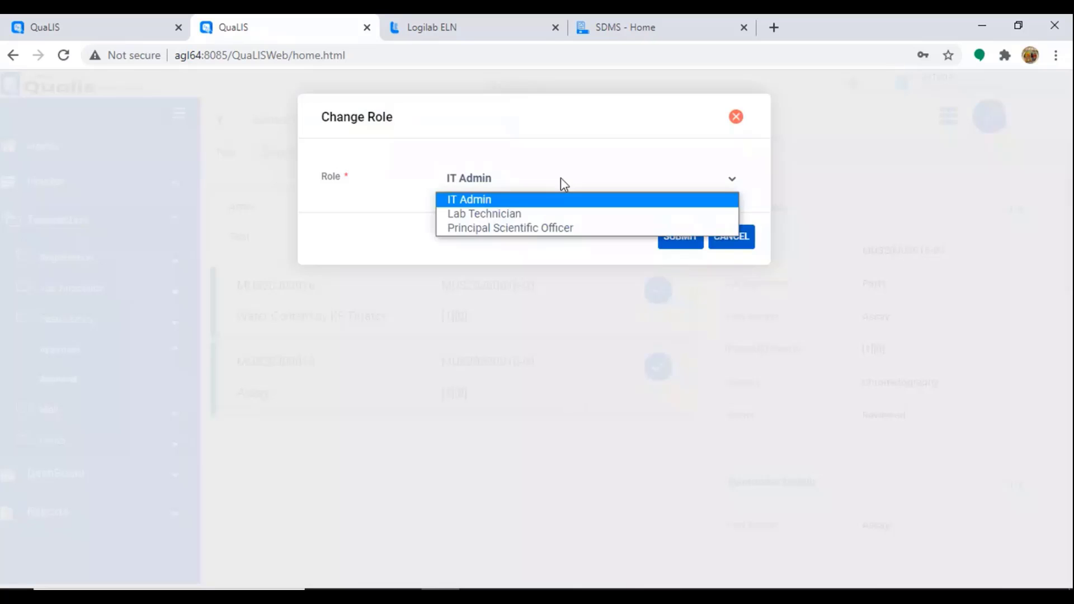
{"action": "left_click", "coordinate": [495, 229]}
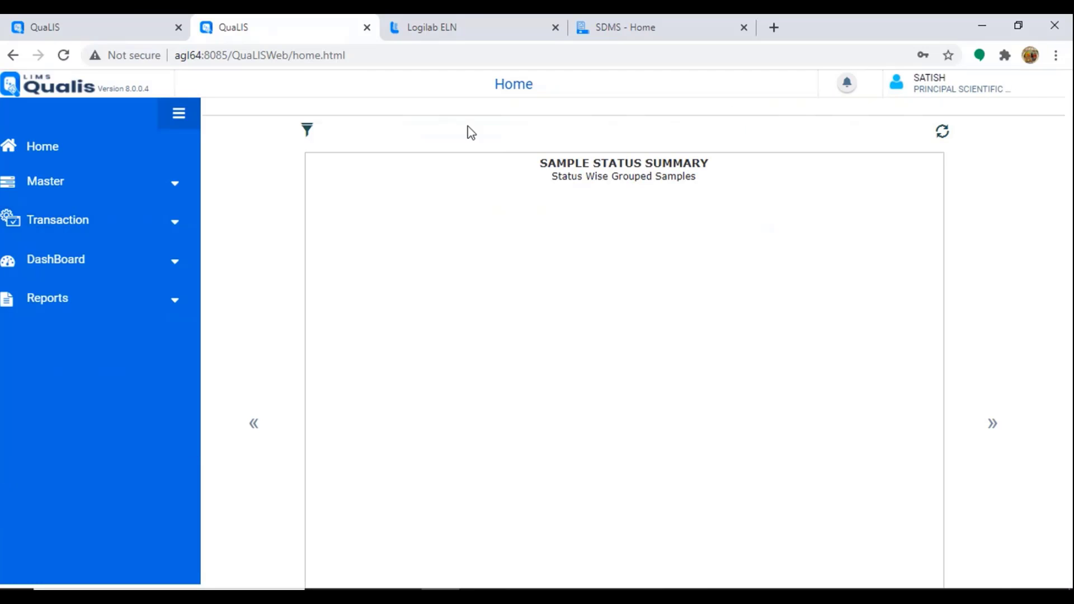
Step: Switch the role back to Scientific Officer
{"action": "left_click", "coordinate": [901, 90]}
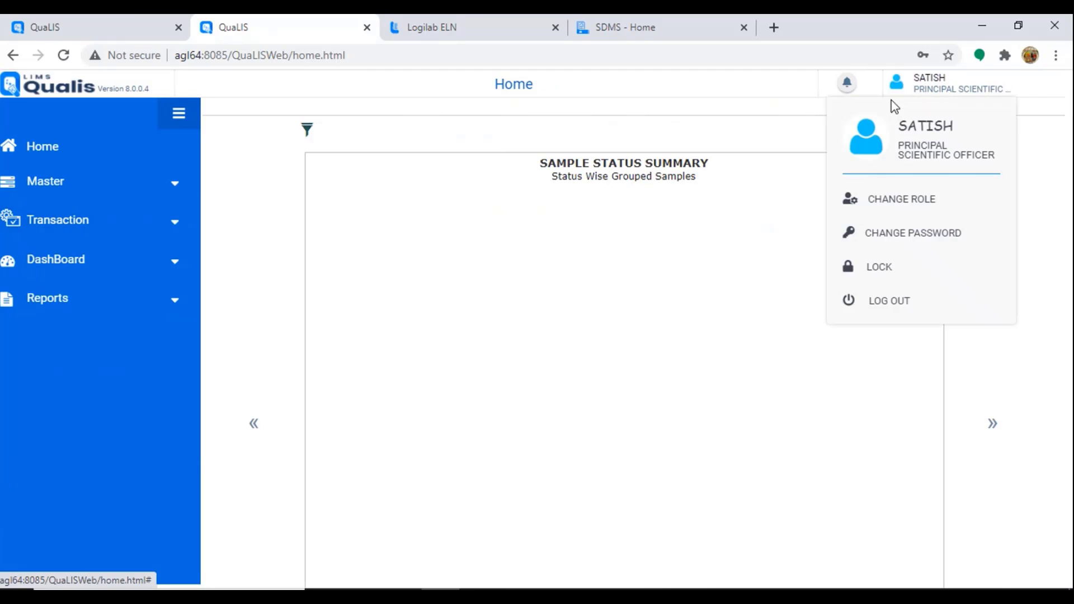
{"action": "left_click", "coordinate": [905, 200]}
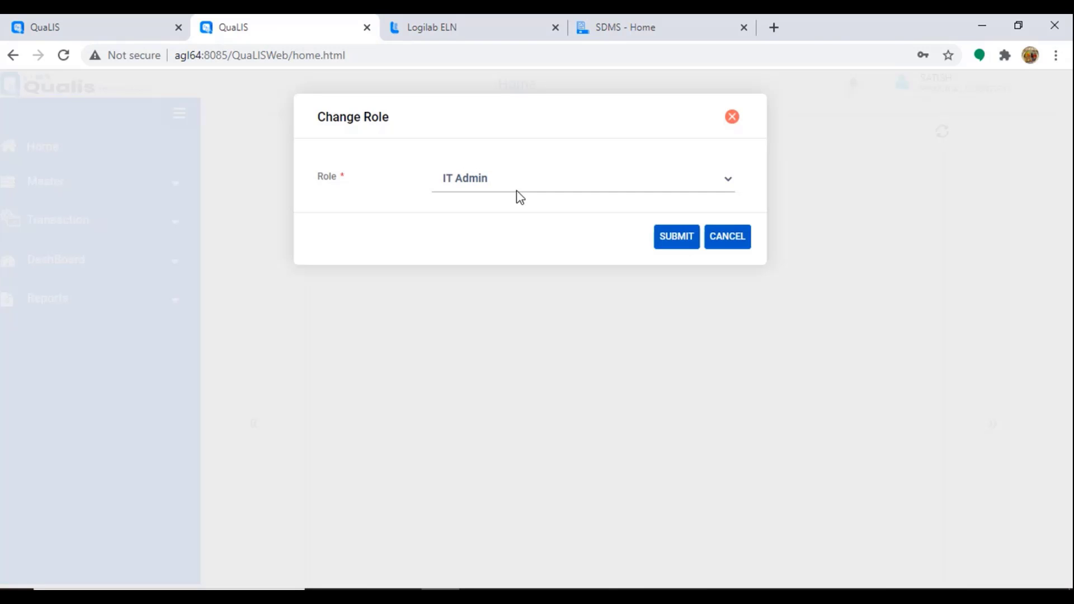
{"action": "left_click", "coordinate": [510, 189]}
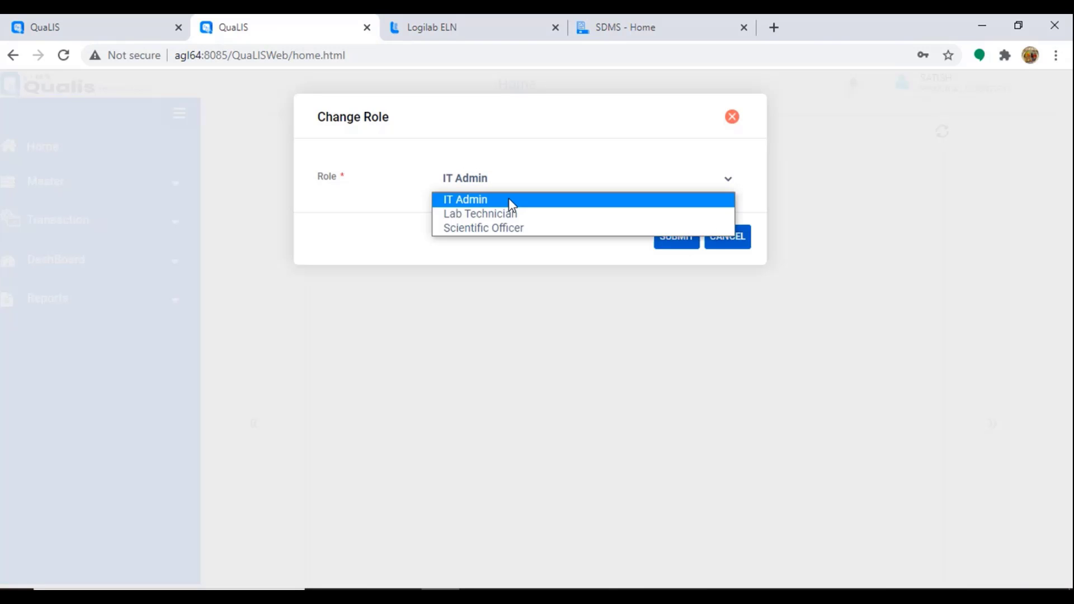
{"action": "left_click", "coordinate": [678, 233]}
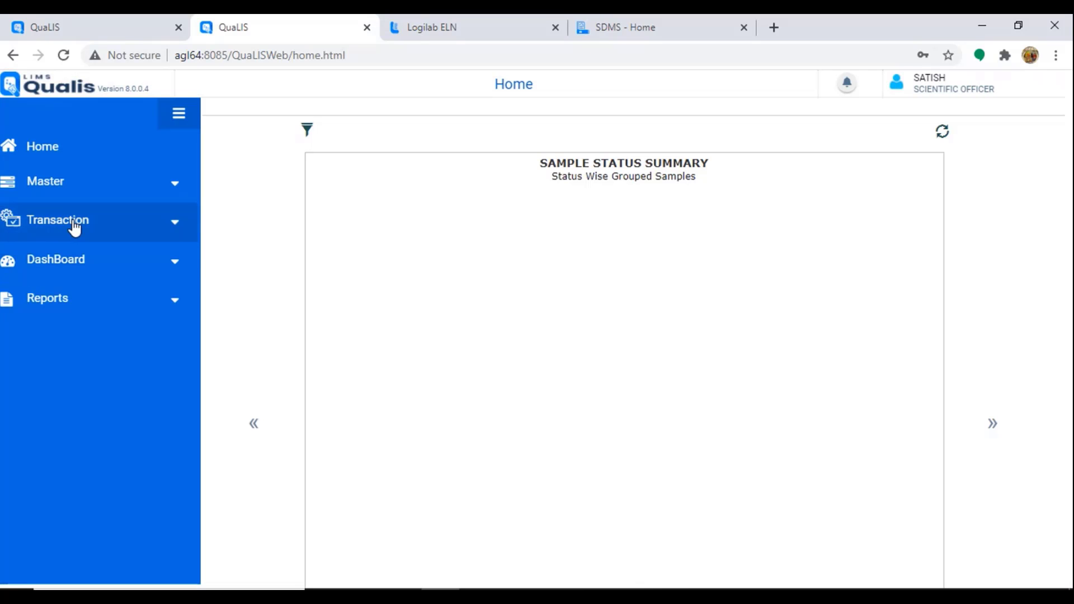
{"action": "left_click", "coordinate": [74, 223]}
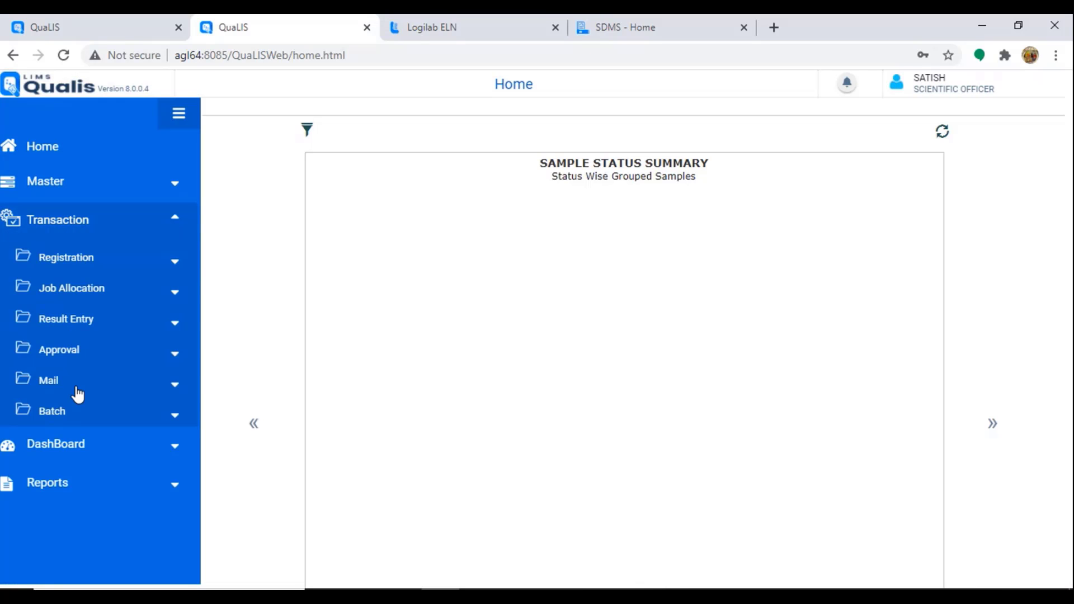
Step: In Approval, load the pending sample and start a new sample type comment
{"action": "left_click", "coordinate": [72, 358]}
{"action": "left_click", "coordinate": [134, 388]}
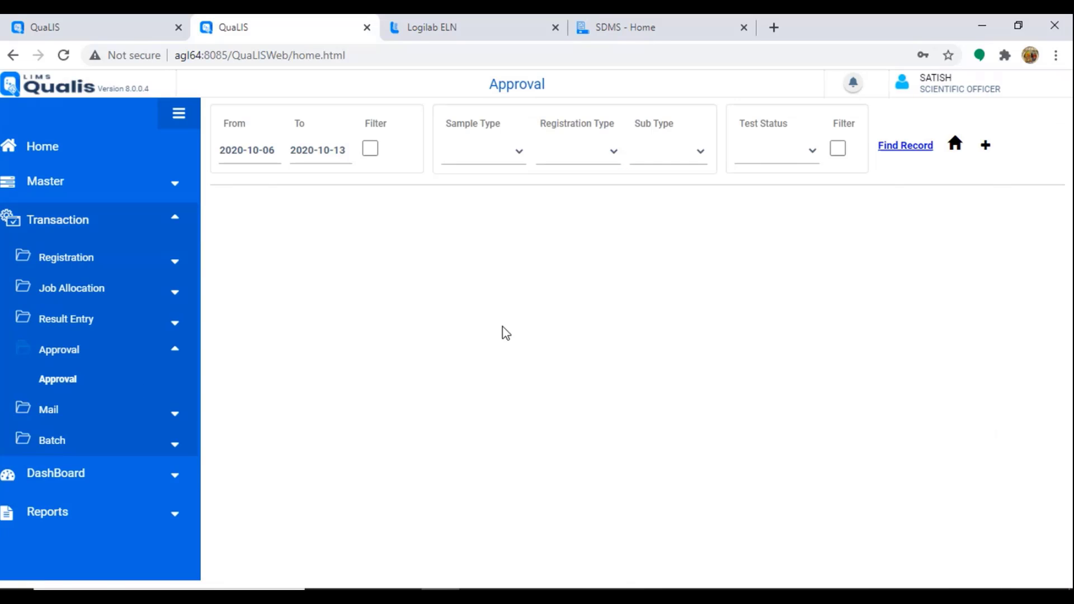
{"action": "left_click", "coordinate": [907, 146]}
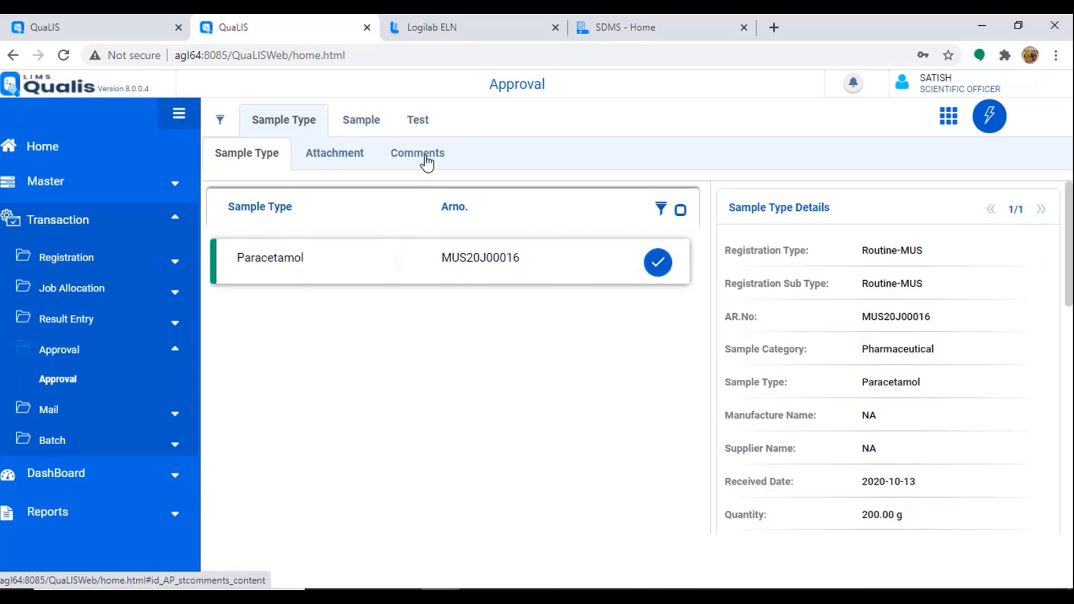
{"action": "left_click", "coordinate": [421, 160]}
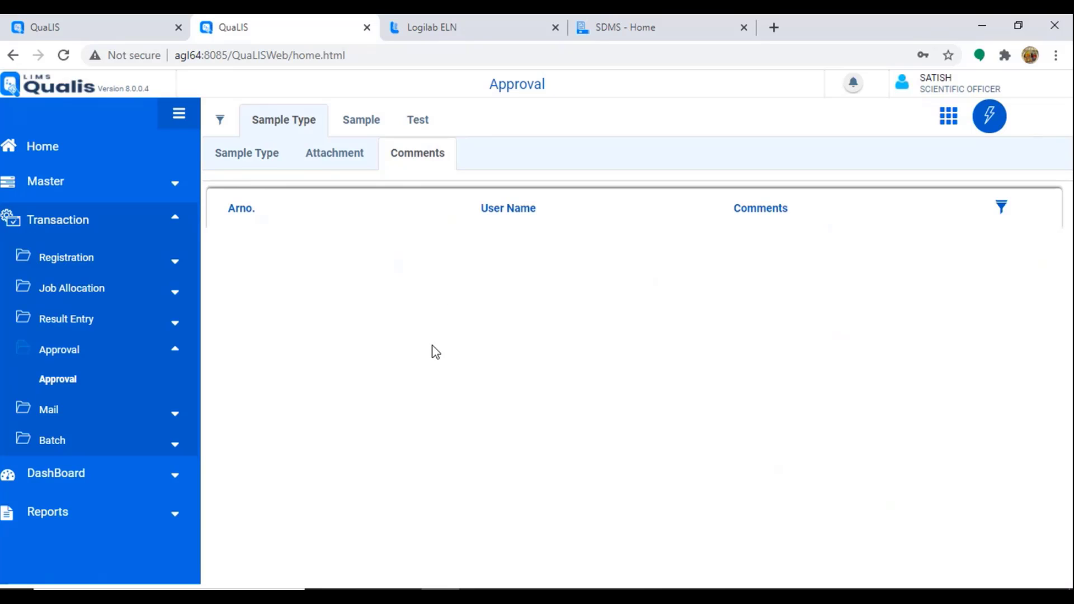
{"action": "left_click", "coordinate": [988, 116]}
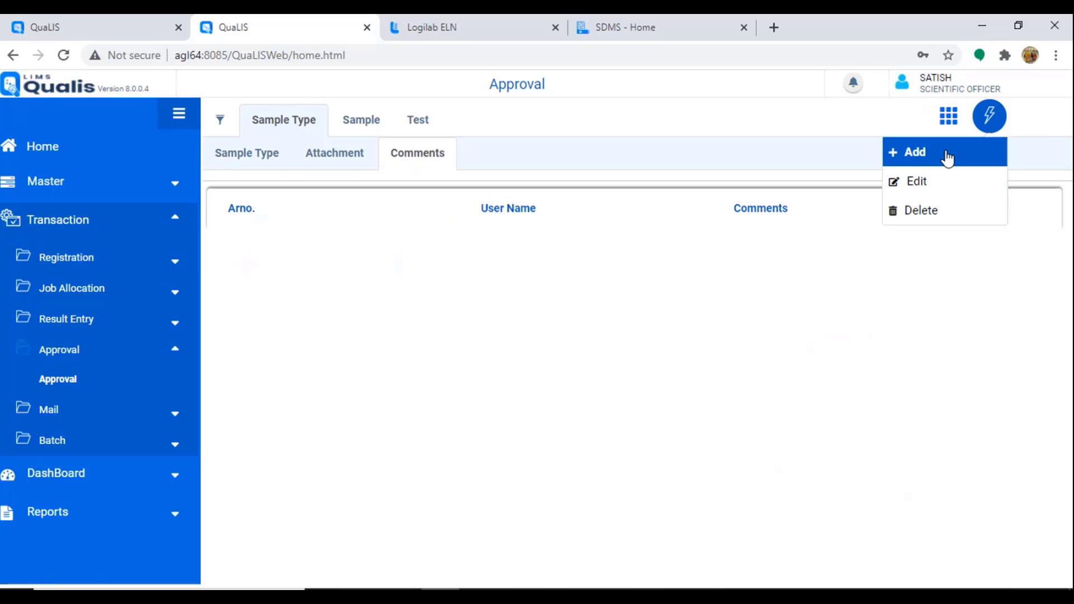
{"action": "left_click", "coordinate": [947, 158]}
Step: Enter the comment text 'All tests and attachments are satisfactory', correcting typos along the way
{"action": "left_click", "coordinate": [341, 245]}
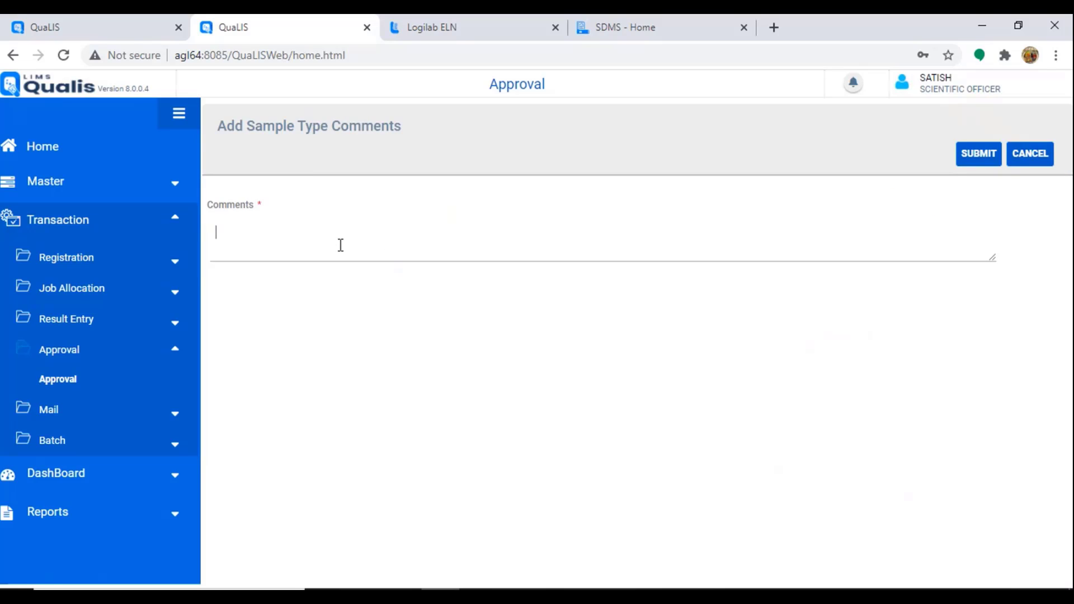
{"action": "type", "text": "All te4sts anmd"}
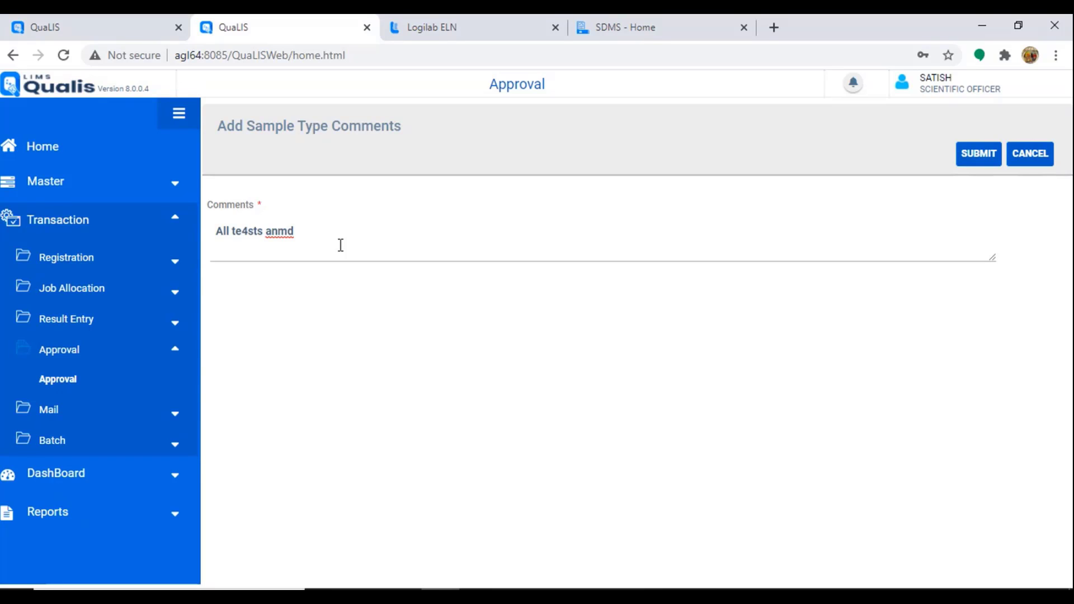
{"action": "key", "text": "BackSpace"}
{"action": "key", "text": "BackSpace"}
{"action": "key", "text": "BackSpace"}
{"action": "key", "text": "BackSpace"}
{"action": "key", "text": "BackSpace"}
{"action": "key", "text": "BackSpace"}
{"action": "key", "text": "BackSpace"}
{"action": "key", "text": "BackSpace"}
{"action": "key", "text": "BackSpace"}
{"action": "type", "text": "ste"}
{"action": "key", "text": "BackSpace"}
{"action": "type", "text": "sm a"}
{"action": "key", "text": "BackSpace"}
{"action": "key", "text": "BackSpace"}
{"action": "key", "text": "BackSpace"}
{"action": "type", "text": "ma"}
{"action": "key", "text": "BackSpace"}
{"action": "key", "text": "BackSpace"}
{"action": "type", "text": "and attachm"}
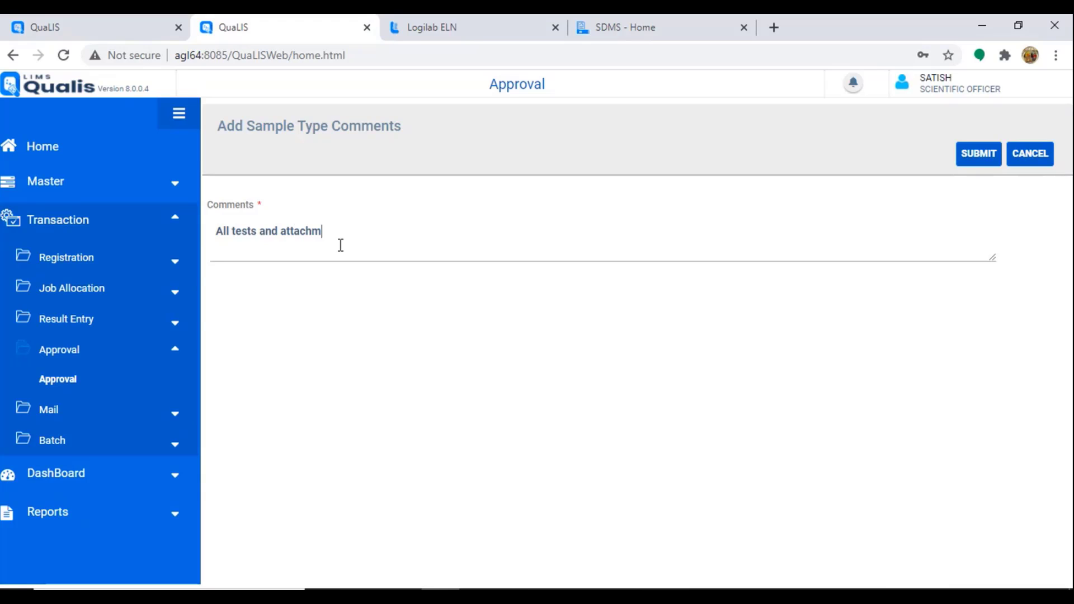
{"action": "type", "text": "ents are satisfactory"}
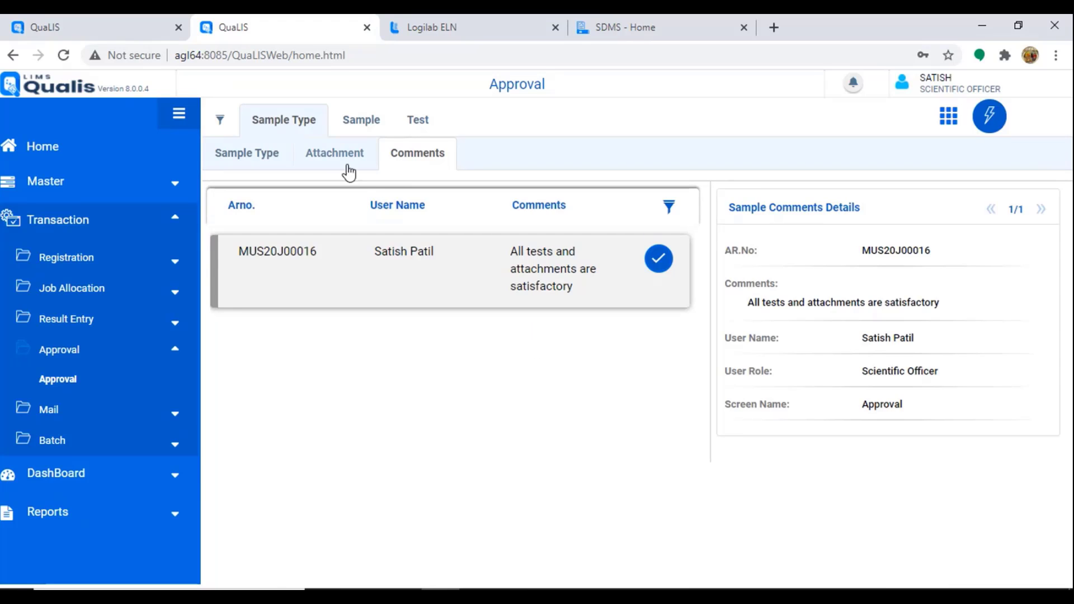
Step: Change the user role to Principal Scientific Officer
{"action": "left_click", "coordinate": [906, 85]}
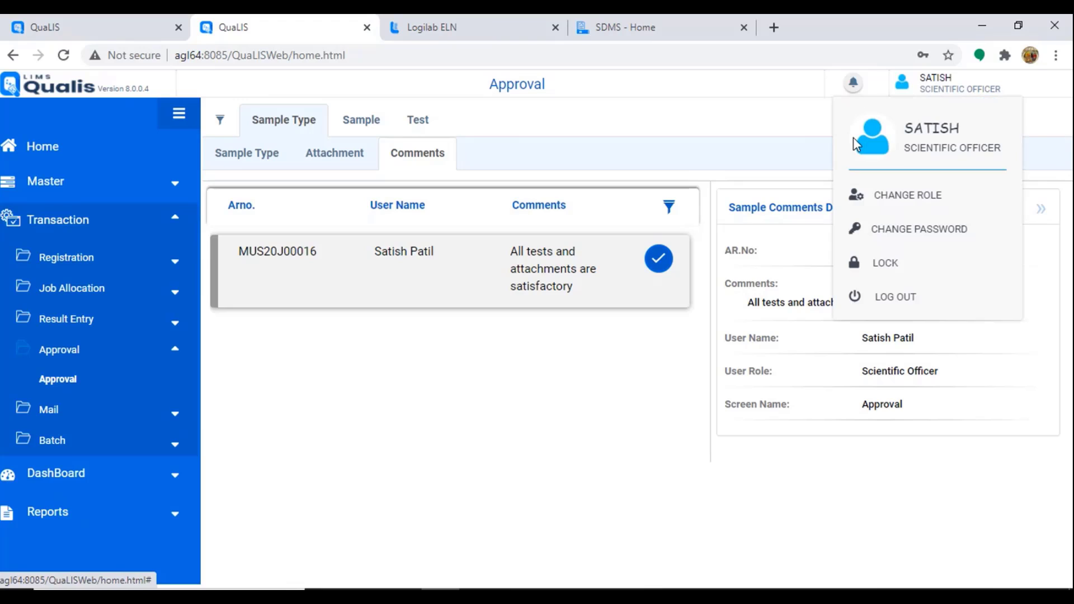
{"action": "left_click", "coordinate": [913, 200]}
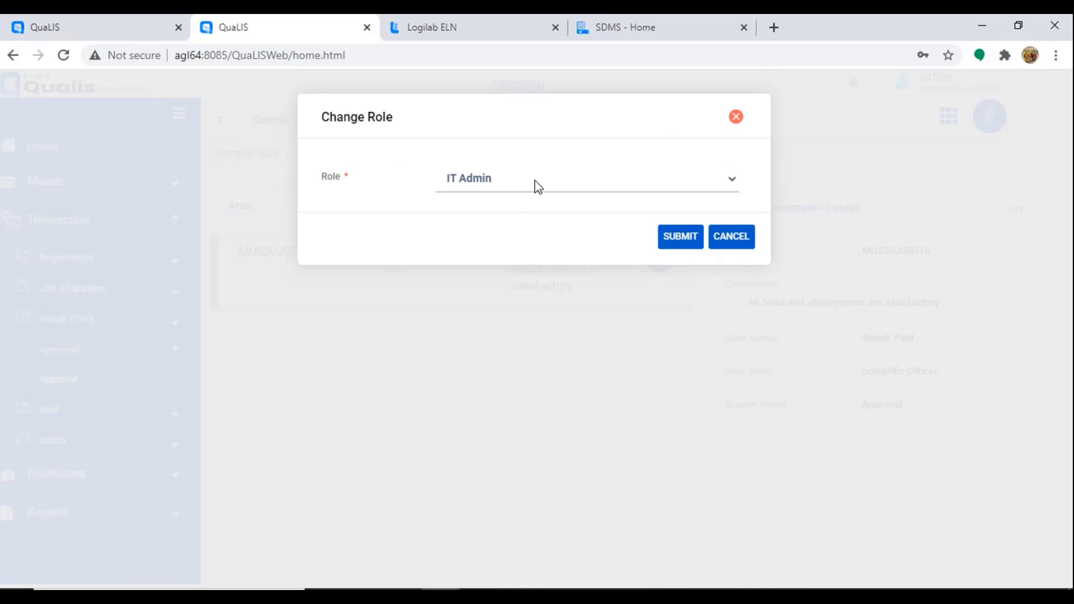
{"action": "left_click", "coordinate": [532, 180]}
{"action": "left_click", "coordinate": [621, 232]}
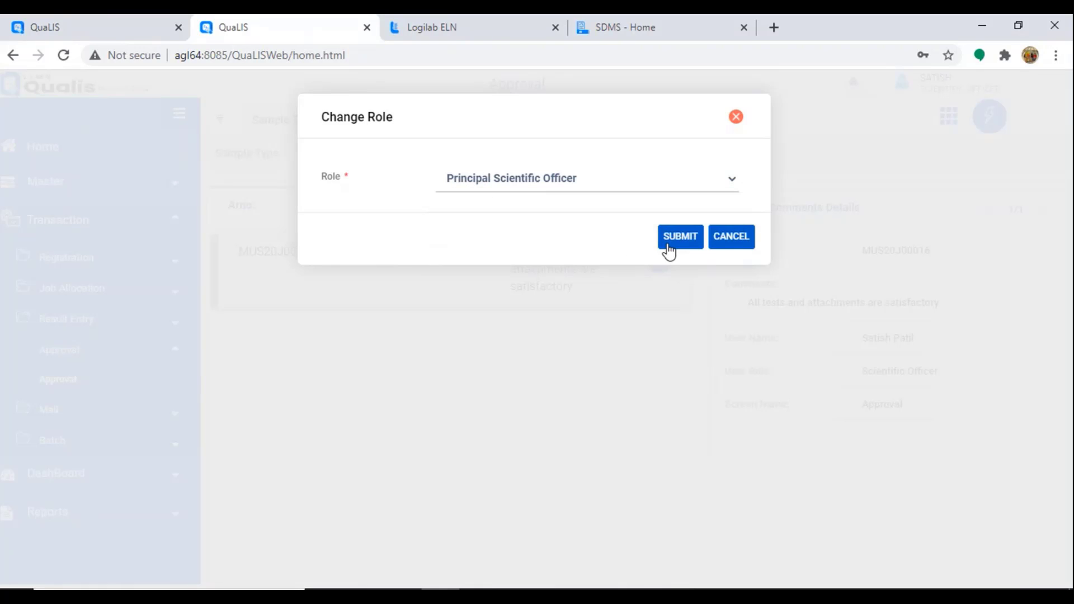
{"action": "left_click", "coordinate": [677, 237]}
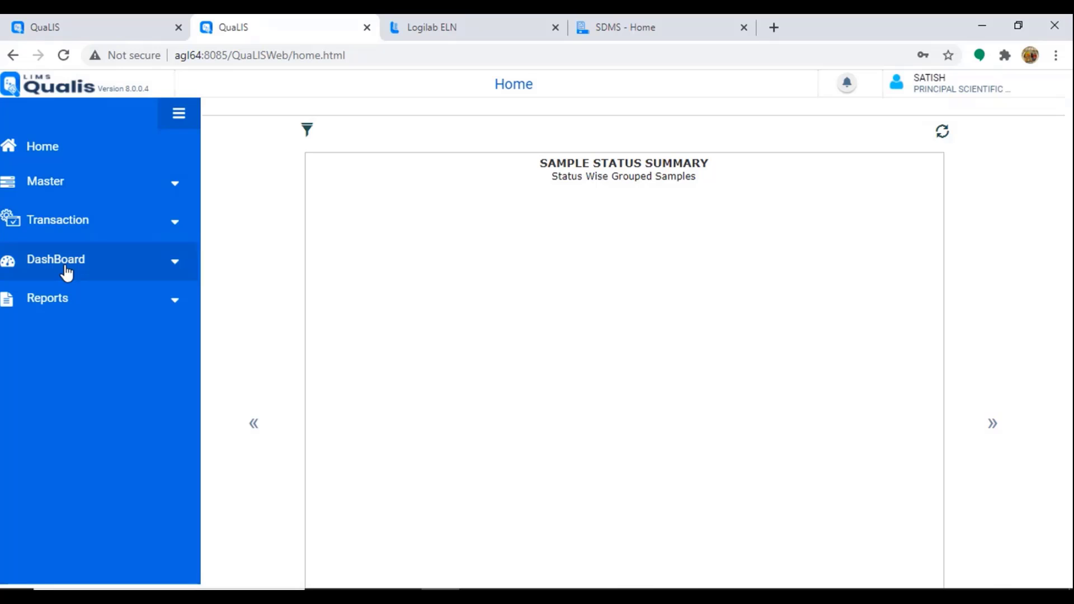
Step: Open the Approval record and check both MUS20J00016-01 tests show Reviewed
{"action": "left_click", "coordinate": [71, 230]}
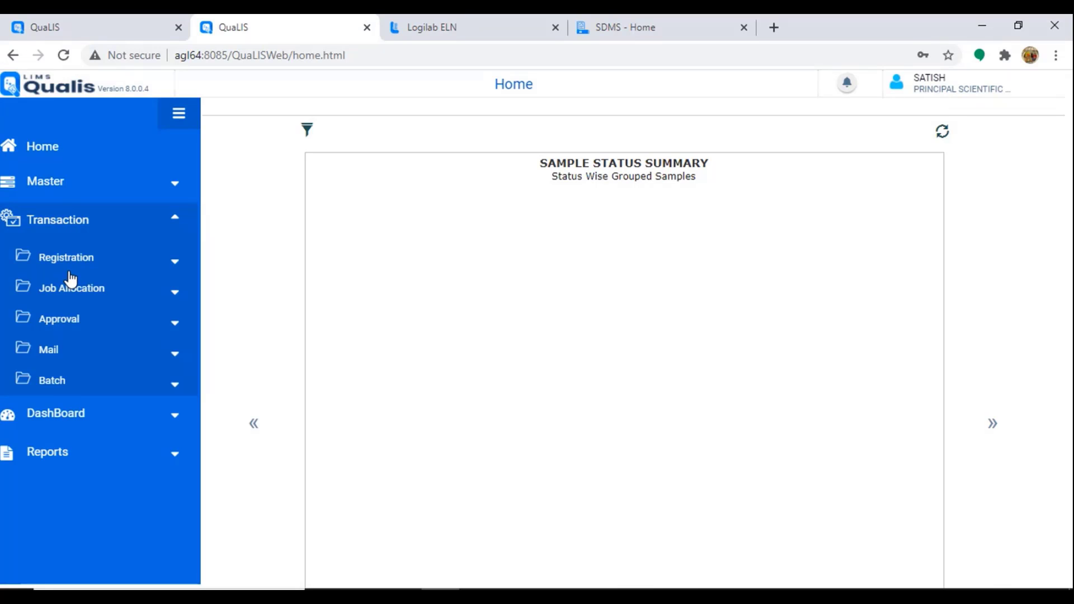
{"action": "left_click", "coordinate": [70, 330]}
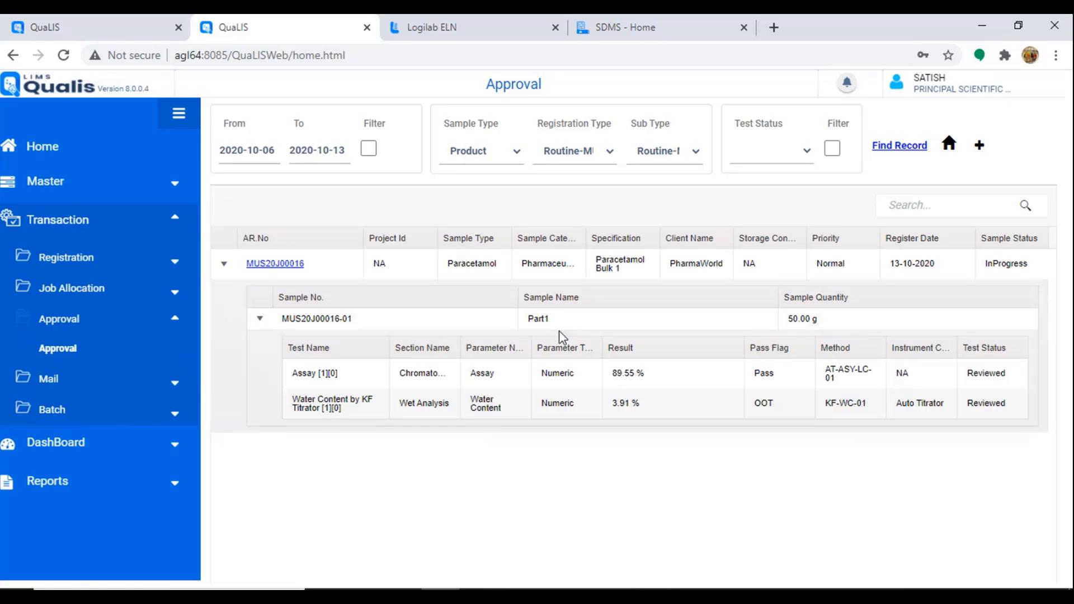
{"action": "double_click", "coordinate": [969, 374]}
{"action": "left_click_drag", "start_coordinate": [968, 403], "coordinate": [1024, 408]}
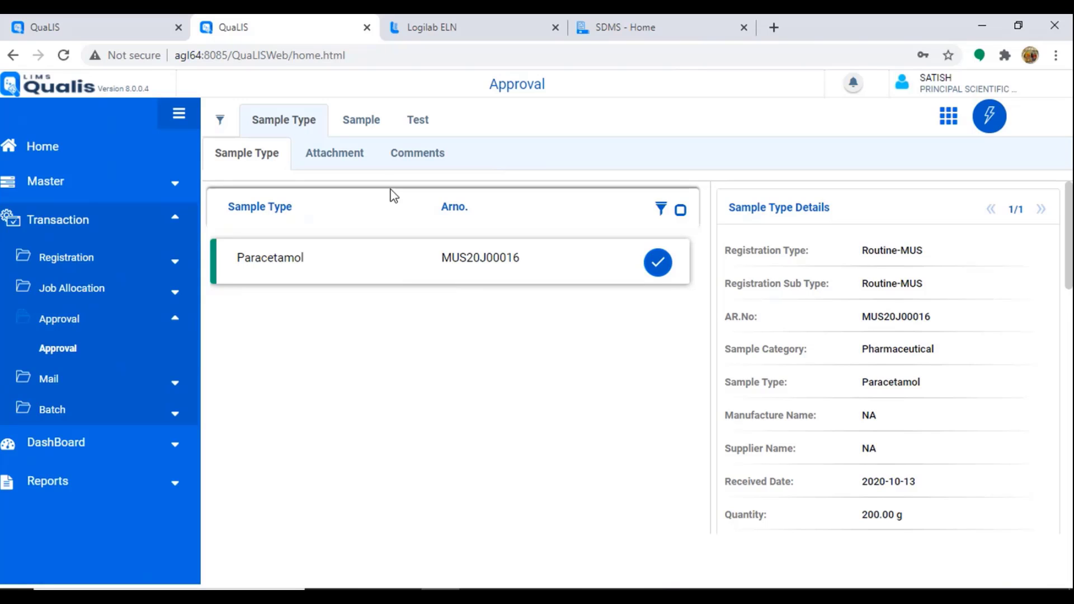
Step: Check the reviewer's comment on the sample in the Comments tab
{"action": "left_click", "coordinate": [430, 152]}
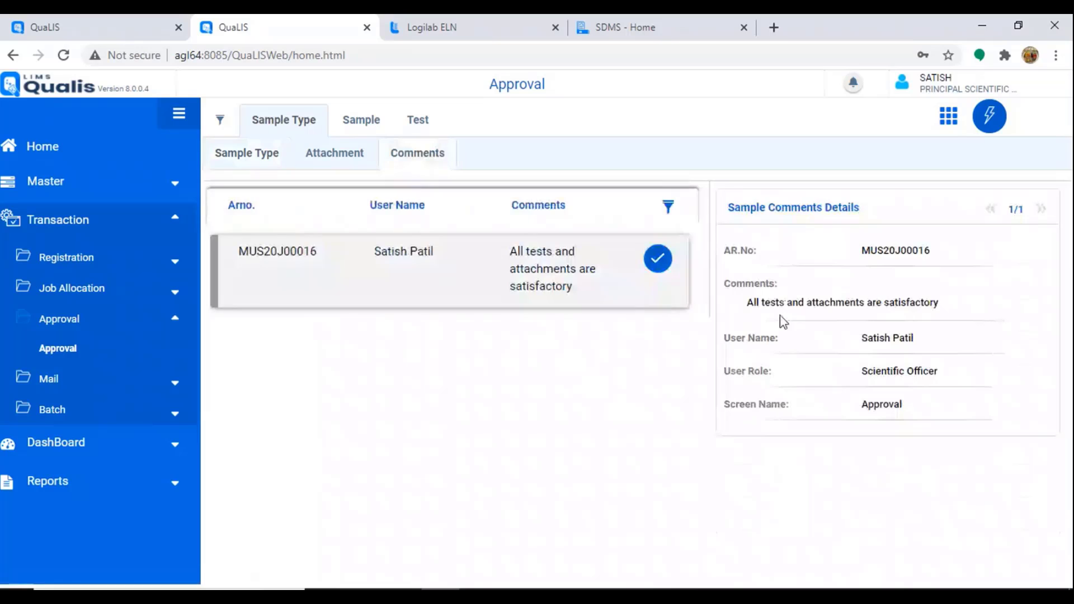
{"action": "left_click_drag", "start_coordinate": [511, 253], "coordinate": [579, 290]}
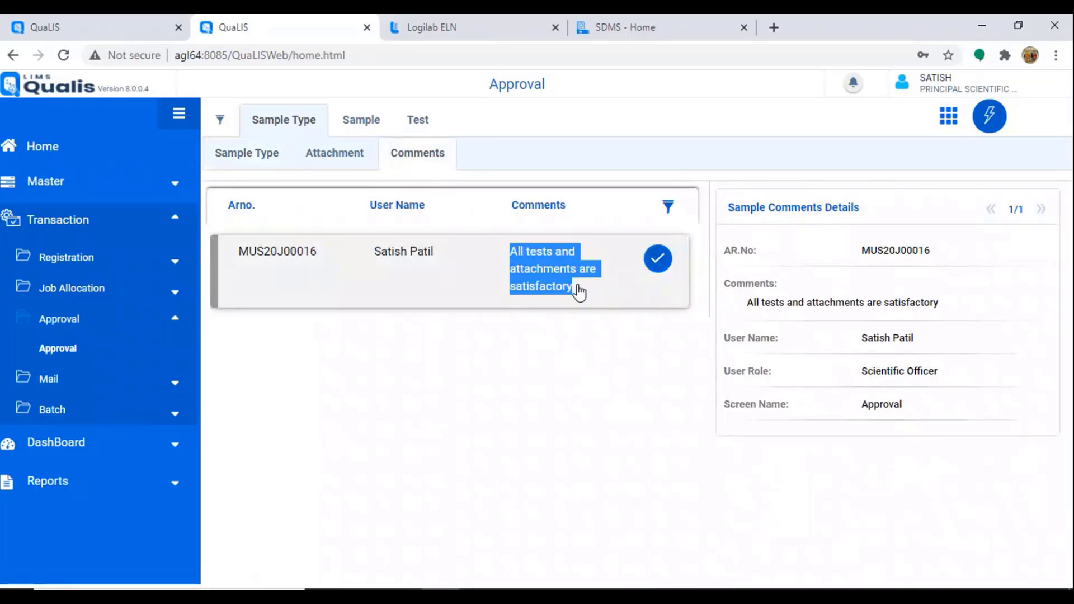
{"action": "left_click", "coordinate": [651, 269]}
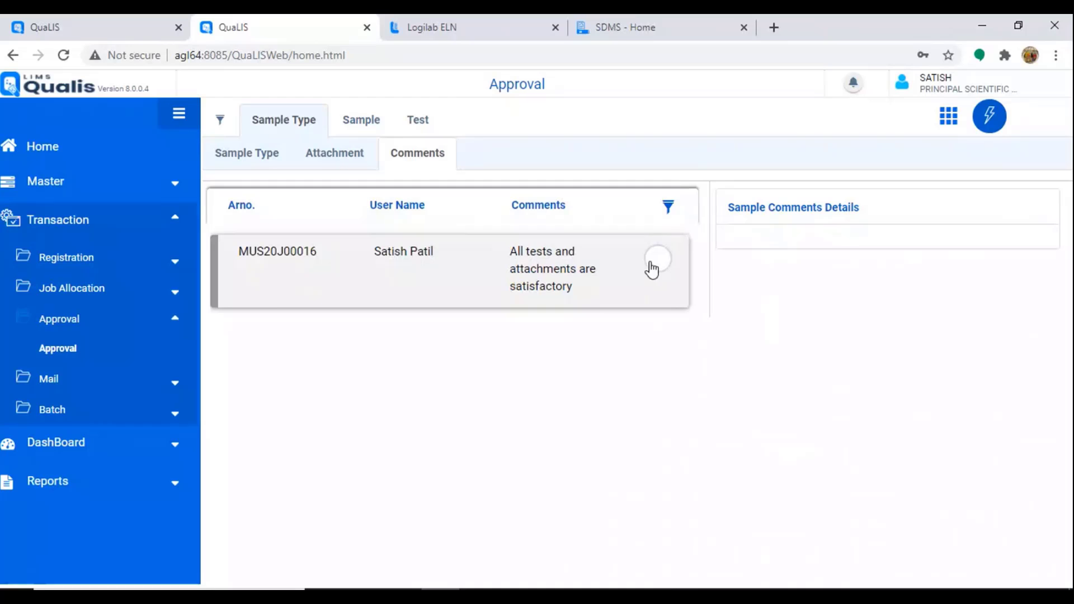
Step: Select the Assay test alongside Water Content and bring up the test actions
{"action": "left_click", "coordinate": [420, 128]}
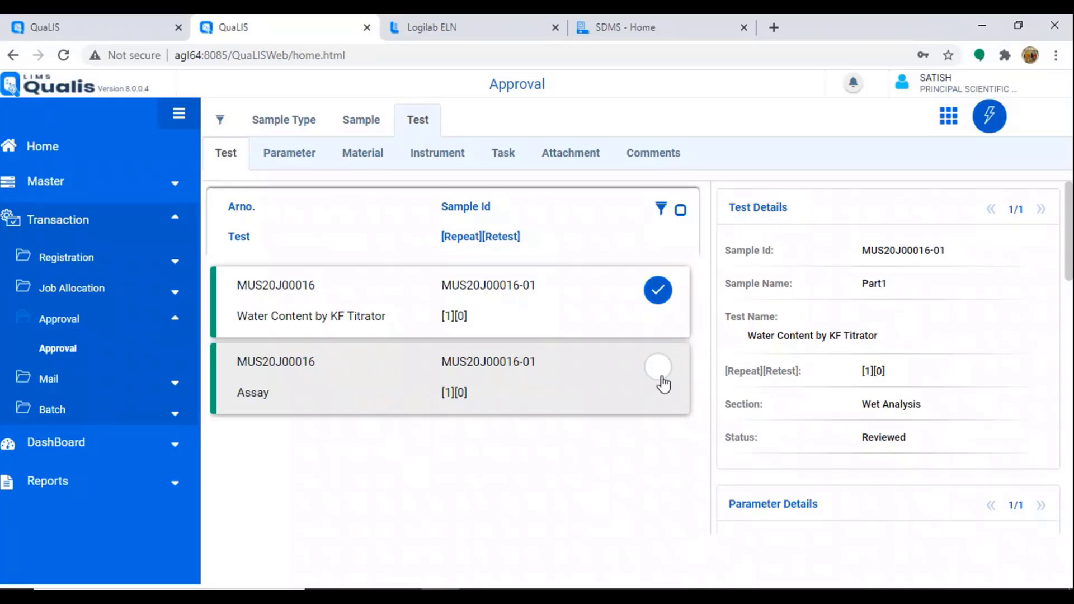
{"action": "left_click", "coordinate": [657, 366]}
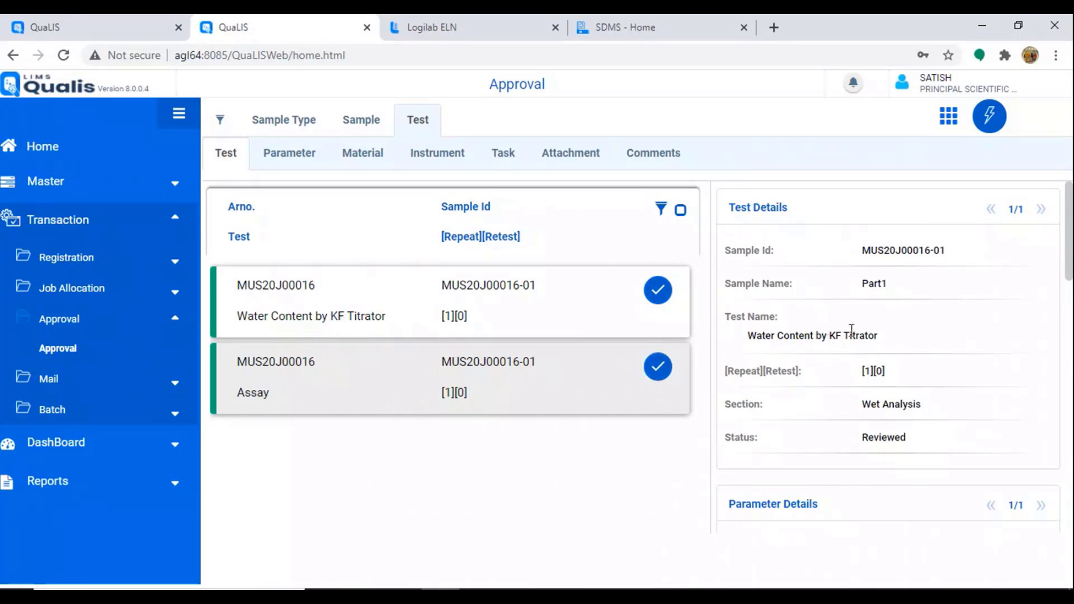
{"action": "left_click", "coordinate": [989, 117]}
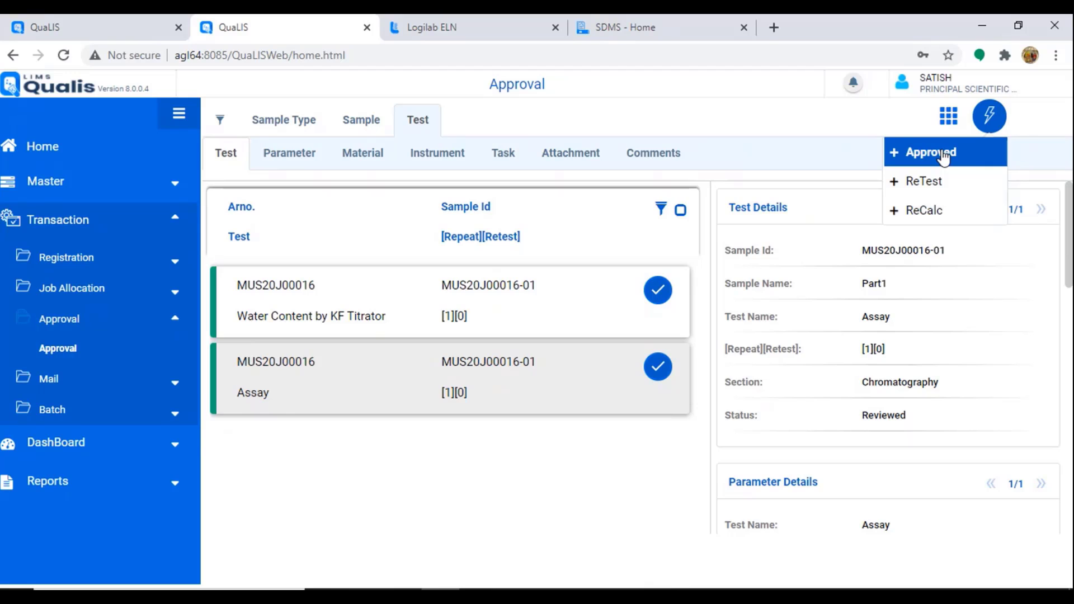
Step: Approve the Assay and Water Content tests, e-signing with the comment 'approved'
{"action": "left_click", "coordinate": [944, 158]}
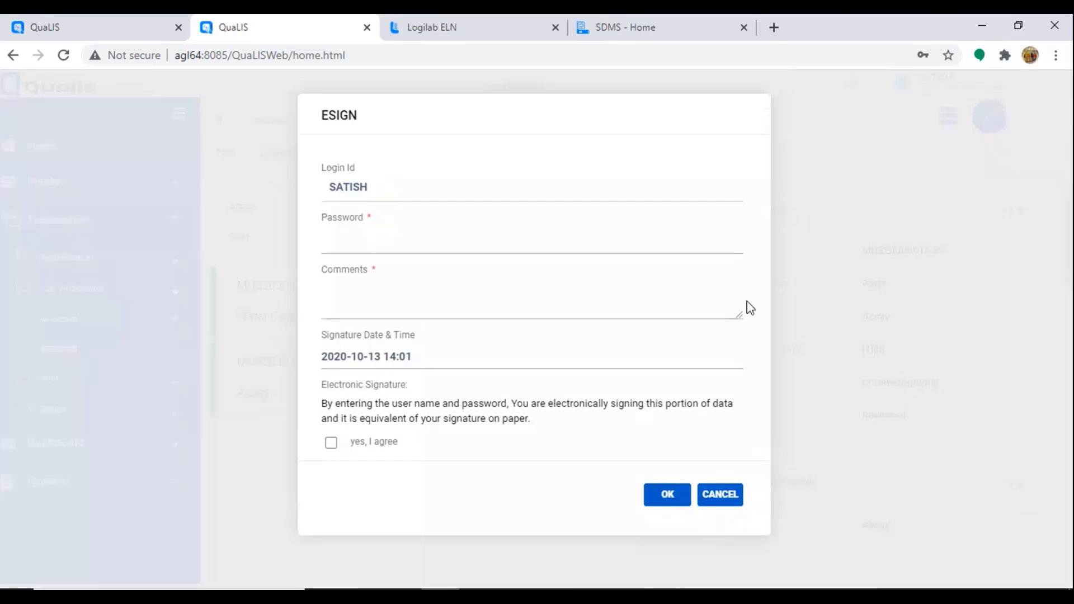
{"action": "left_click", "coordinate": [376, 240]}
{"action": "key", "text": "Tab"}
{"action": "type", "text": "approved"}
{"action": "left_click", "coordinate": [344, 446]}
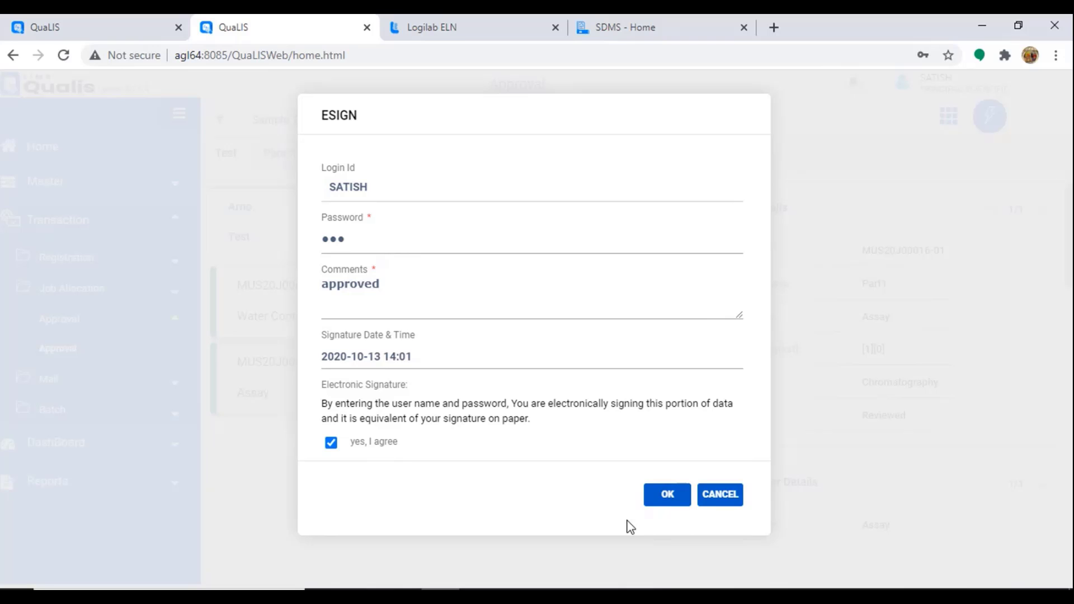
{"action": "left_click", "coordinate": [668, 502]}
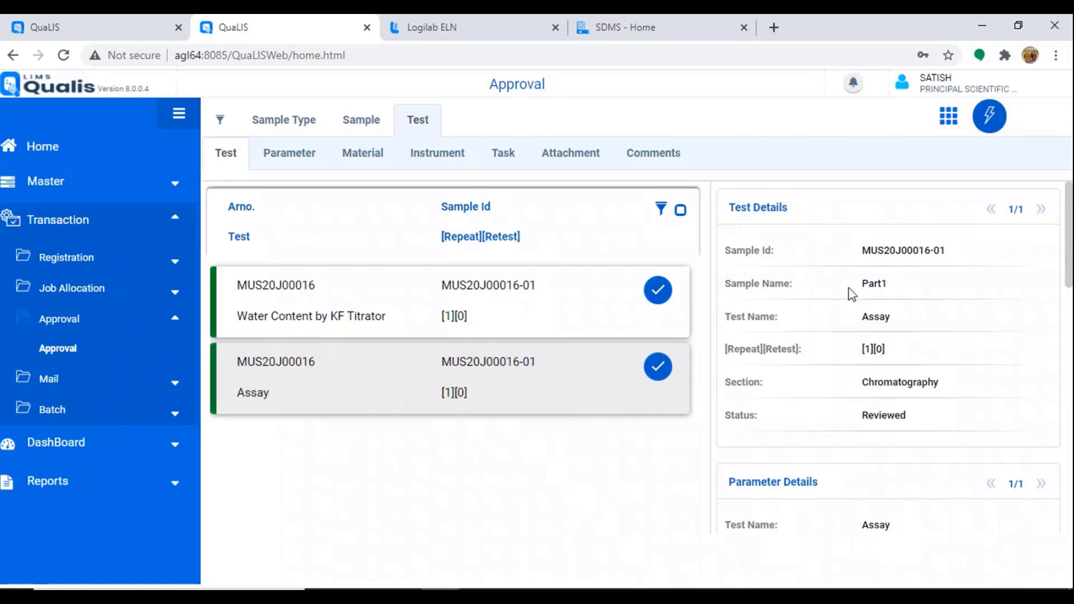
Step: Release Paracetamol sample MUS20J00016, e-signing with the comment 'released'
{"action": "left_click", "coordinate": [989, 117]}
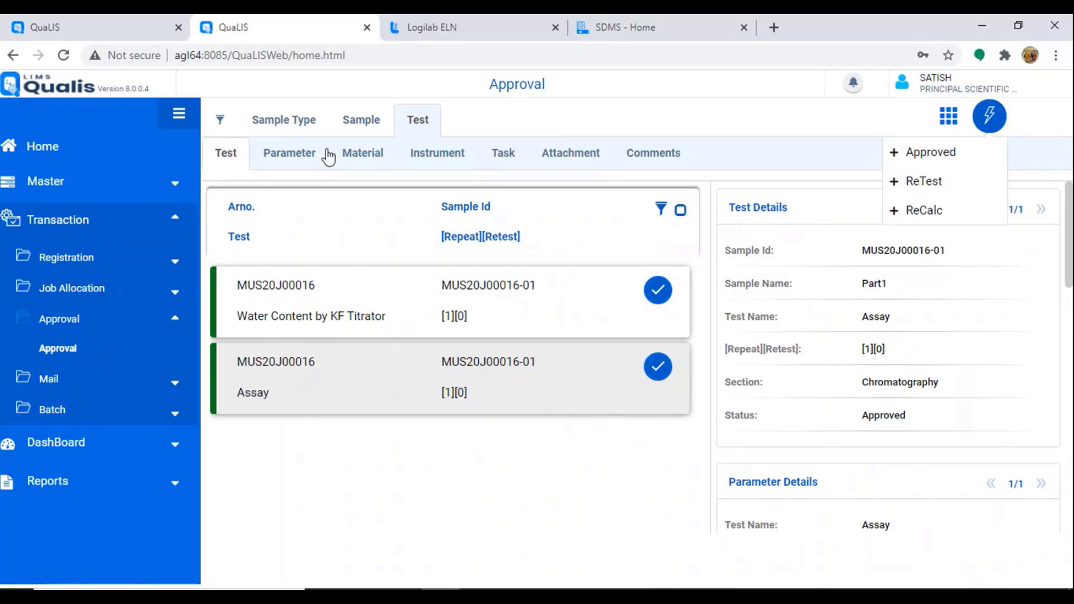
{"action": "left_click", "coordinate": [270, 122]}
{"action": "left_click", "coordinate": [989, 115]}
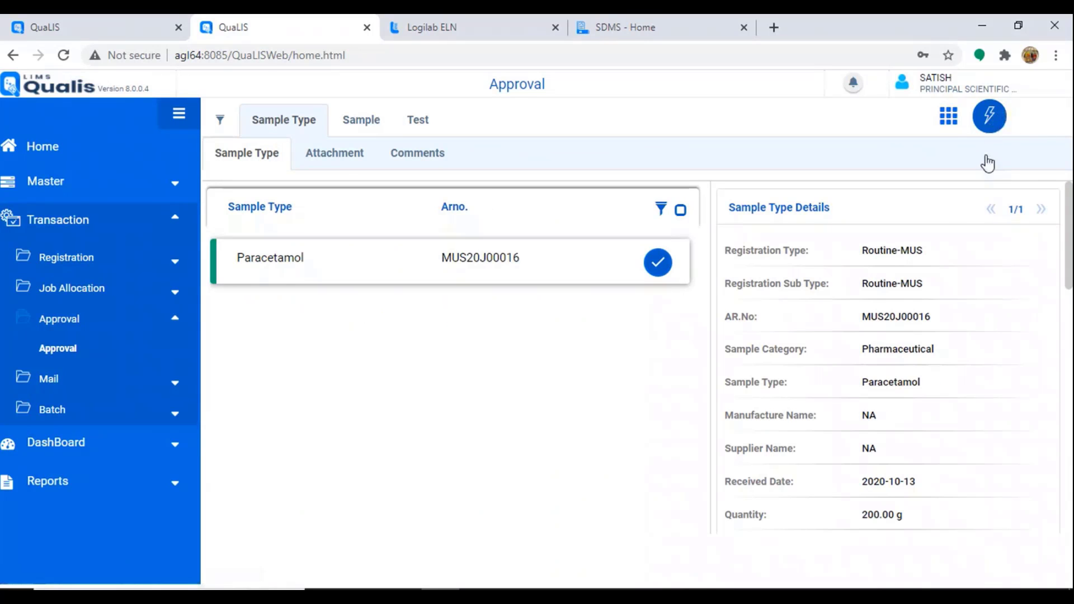
{"action": "left_click", "coordinate": [950, 189]}
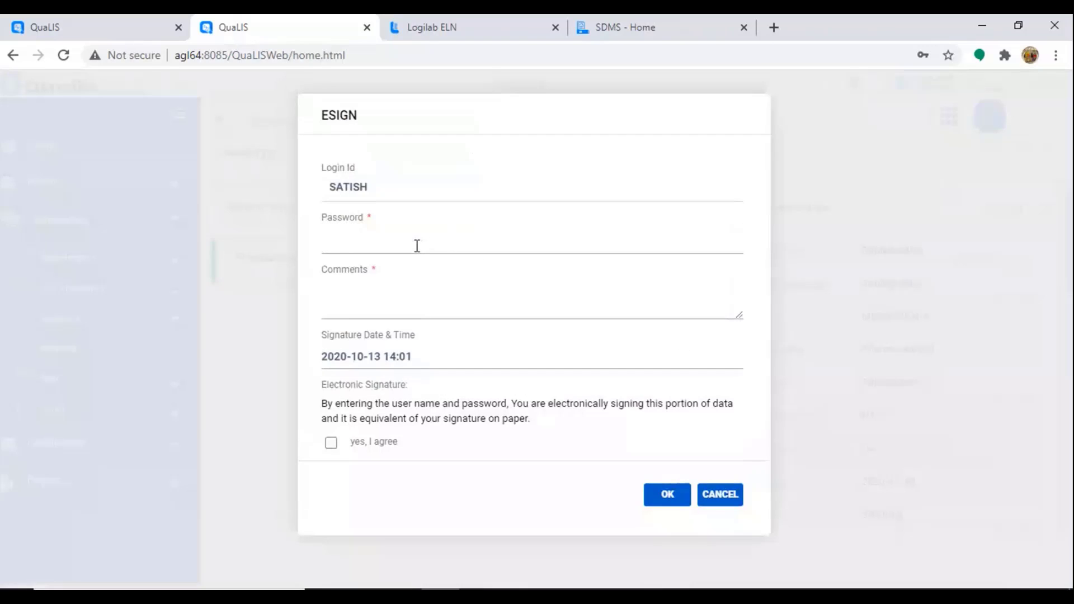
{"action": "key", "text": "Tab"}
{"action": "left_click", "coordinate": [332, 443]}
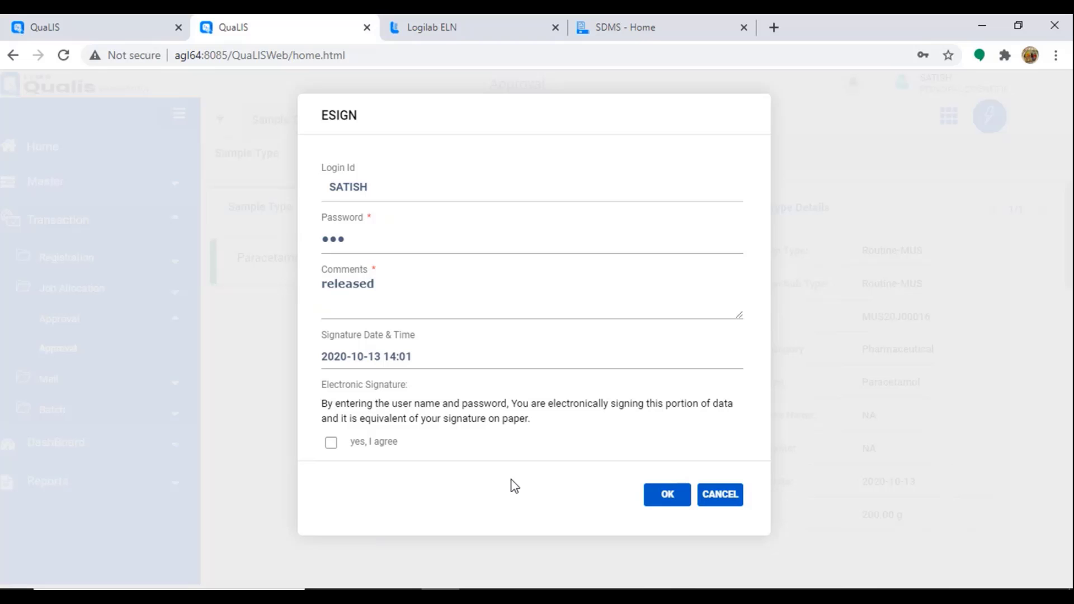
{"action": "left_click", "coordinate": [668, 502]}
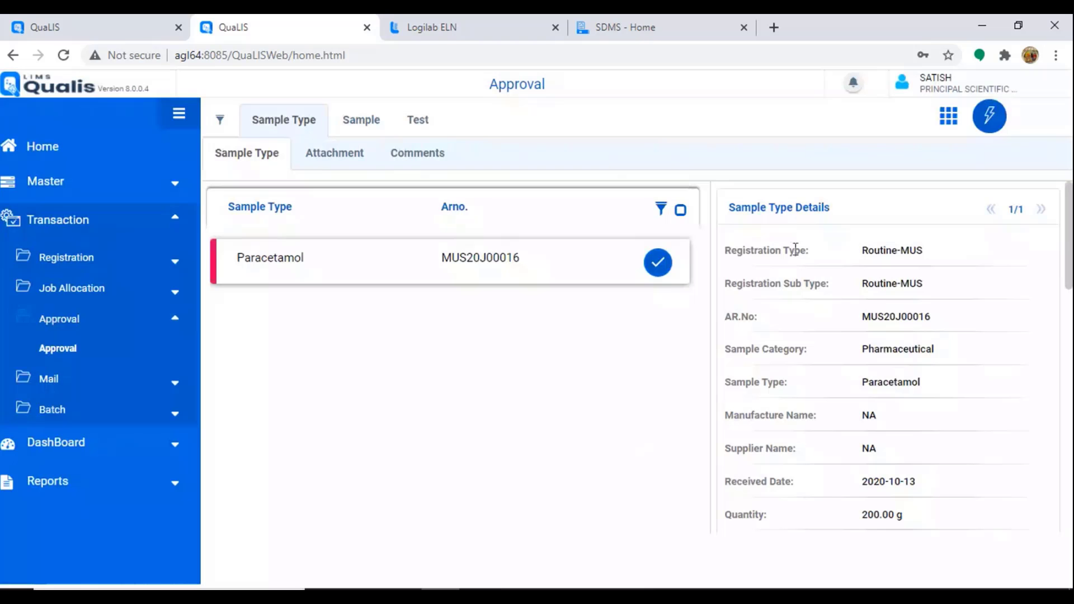
Step: Open the released sample's action menu and look through its options
{"action": "left_click", "coordinate": [989, 118]}
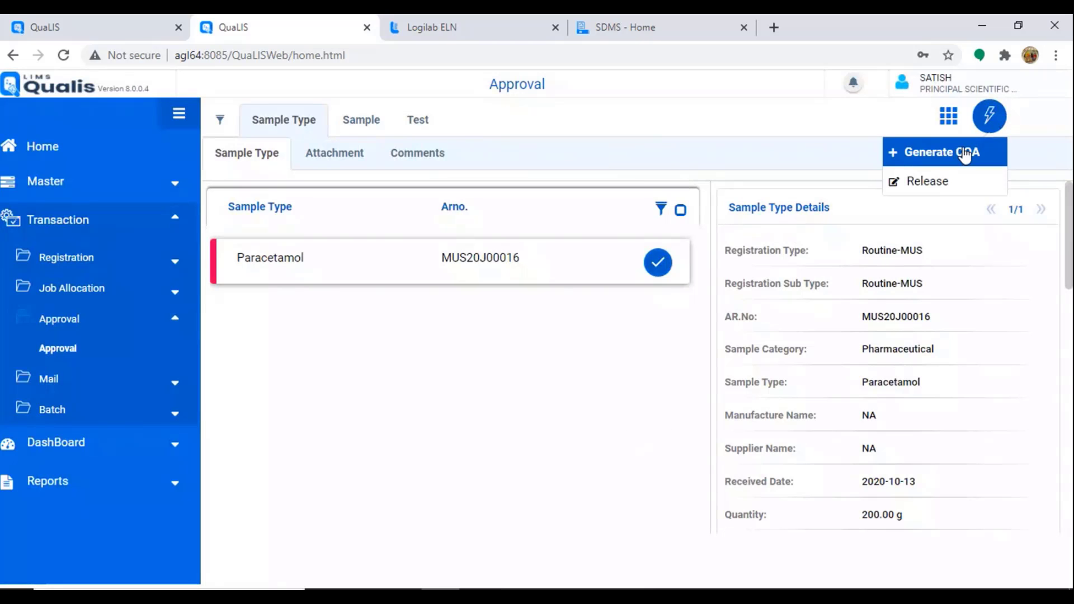
{"action": "scroll", "coordinate": [902, 504], "scroll_direction": "down", "scroll_amount": 5}
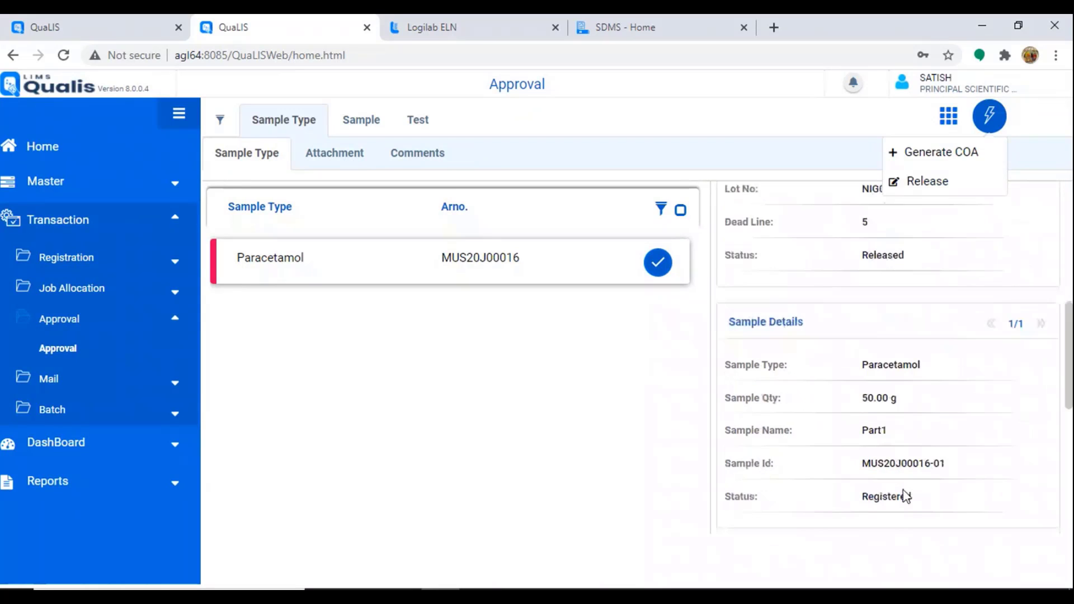
{"action": "scroll", "coordinate": [905, 495], "scroll_direction": "up", "scroll_amount": 5}
{"action": "scroll", "coordinate": [903, 493], "scroll_direction": "down", "scroll_amount": 5}
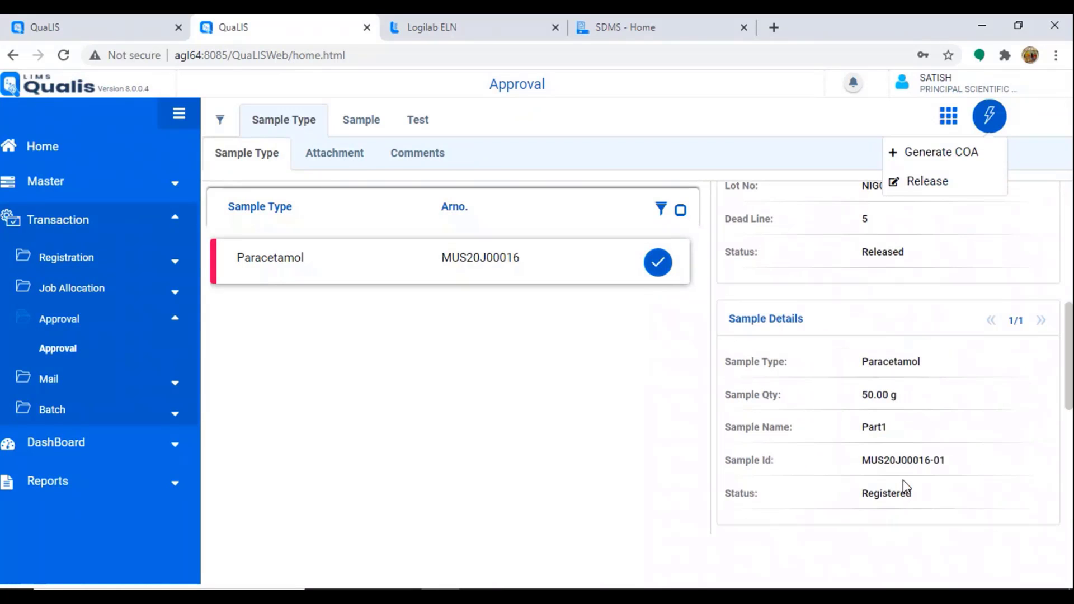
Step: Create the COA section report as Sample Wise, commented 'Report is verified and prepared'
{"action": "left_click", "coordinate": [941, 156]}
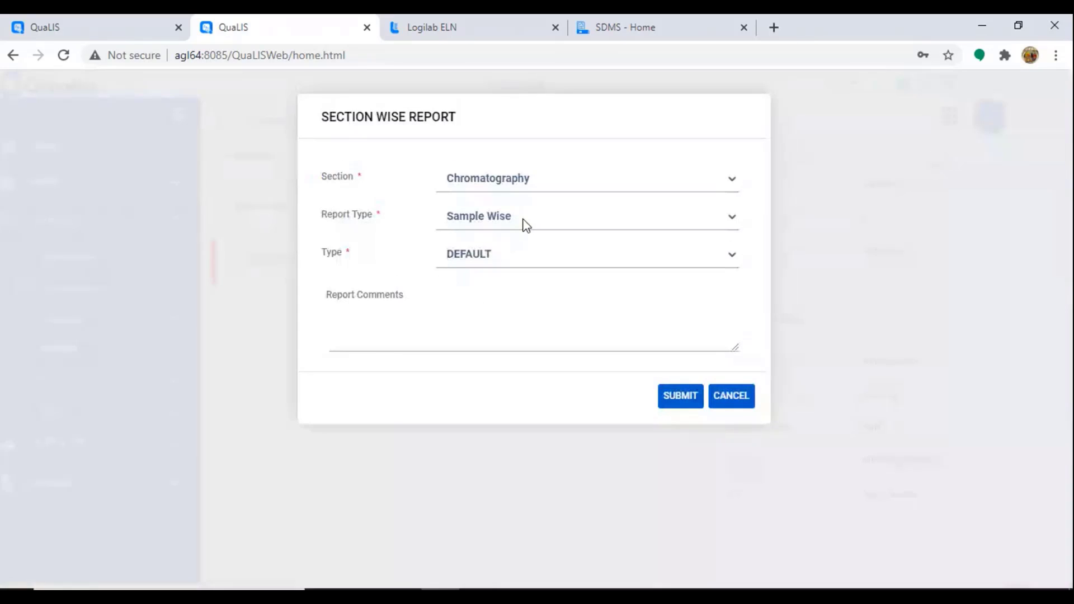
{"action": "left_click", "coordinate": [523, 220]}
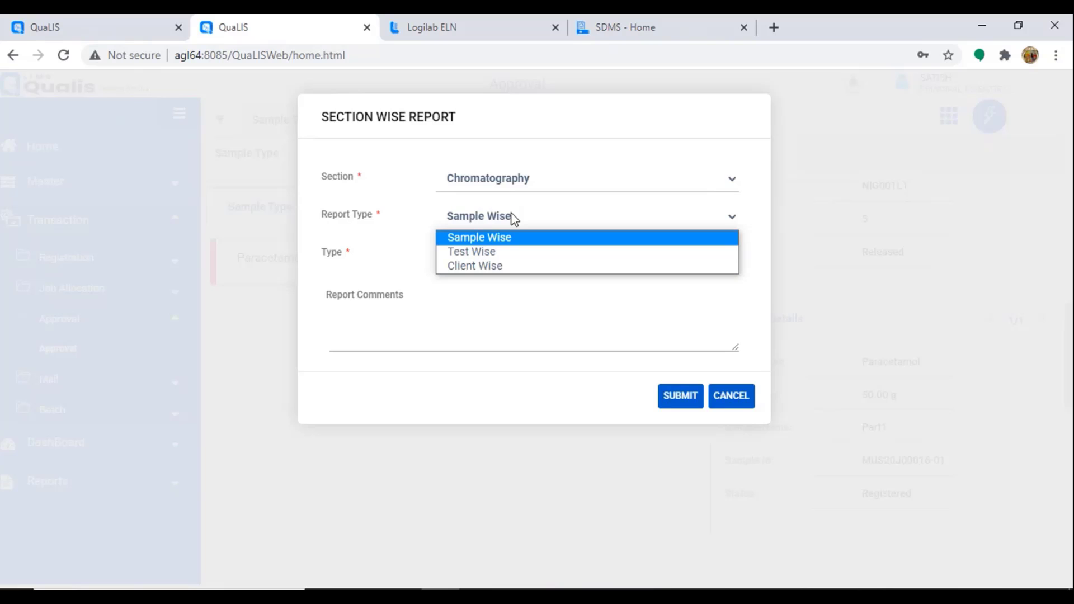
{"action": "left_click", "coordinate": [505, 254]}
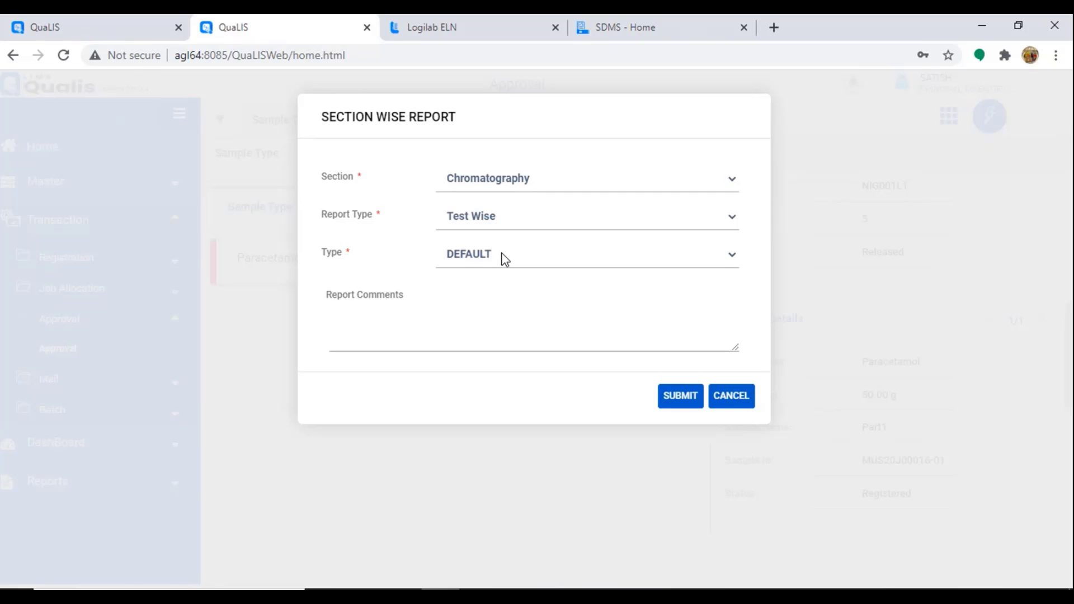
{"action": "left_click", "coordinate": [509, 216]}
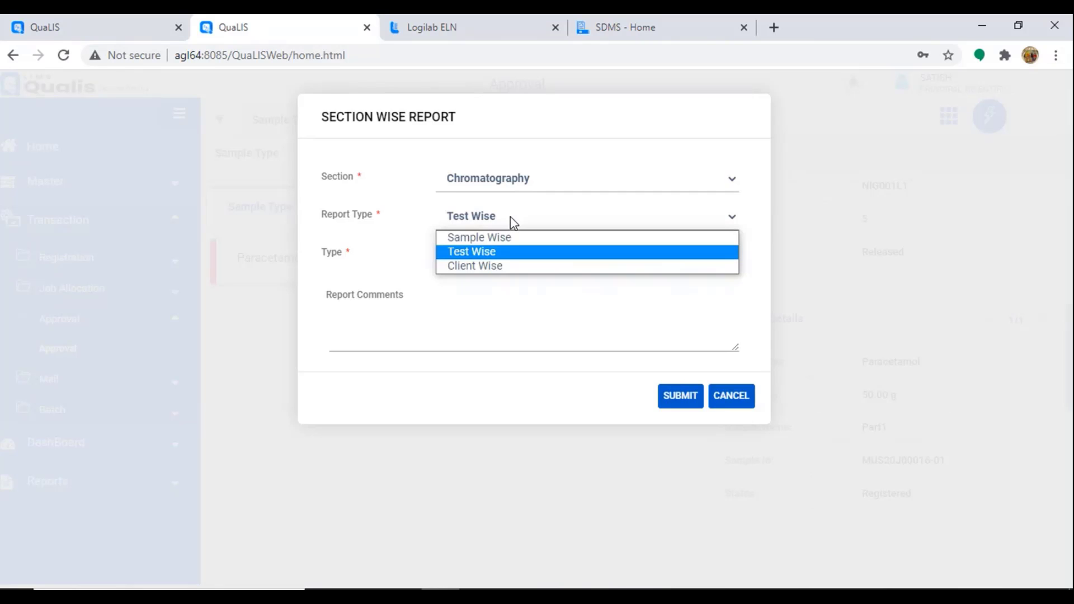
{"action": "left_click", "coordinate": [501, 268]}
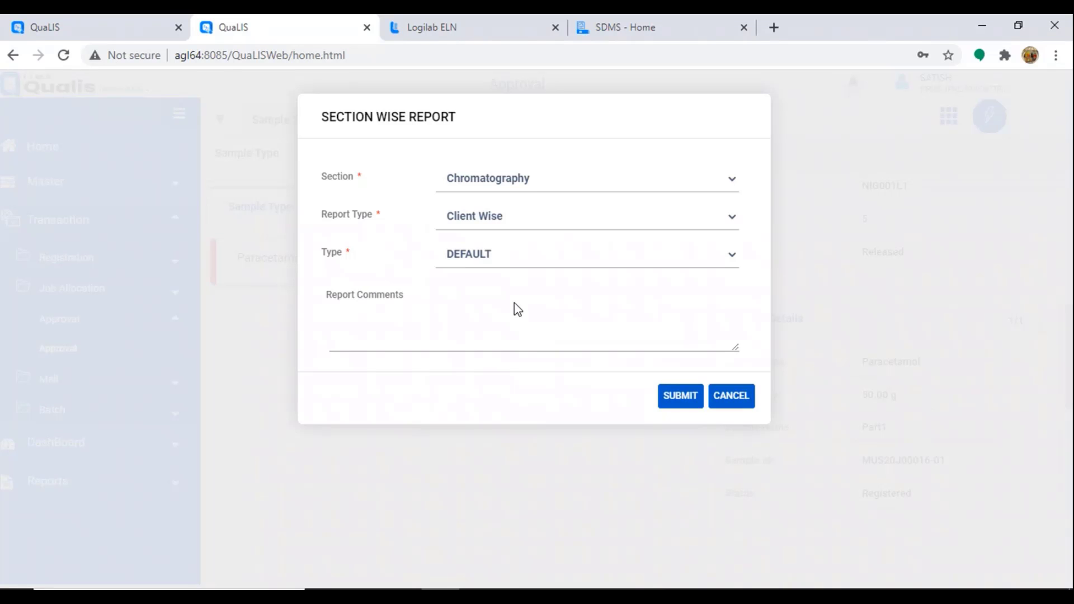
{"action": "left_click", "coordinate": [531, 221]}
{"action": "left_click", "coordinate": [502, 239]}
{"action": "left_click", "coordinate": [394, 321]}
{"action": "type", "text": "Repor"}
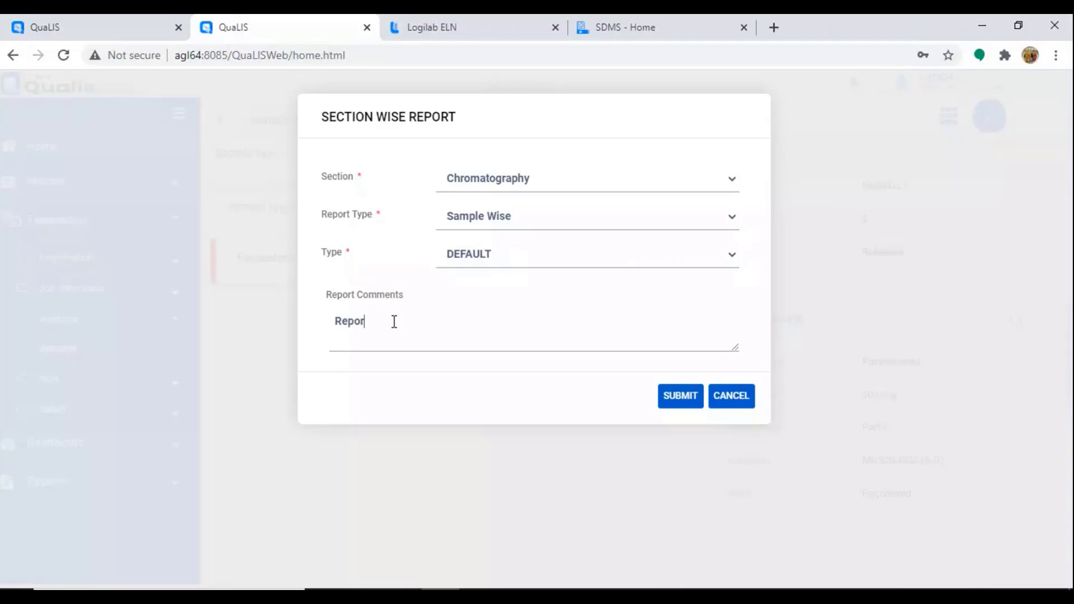
{"action": "type", "text": "t is verified and prepared"}
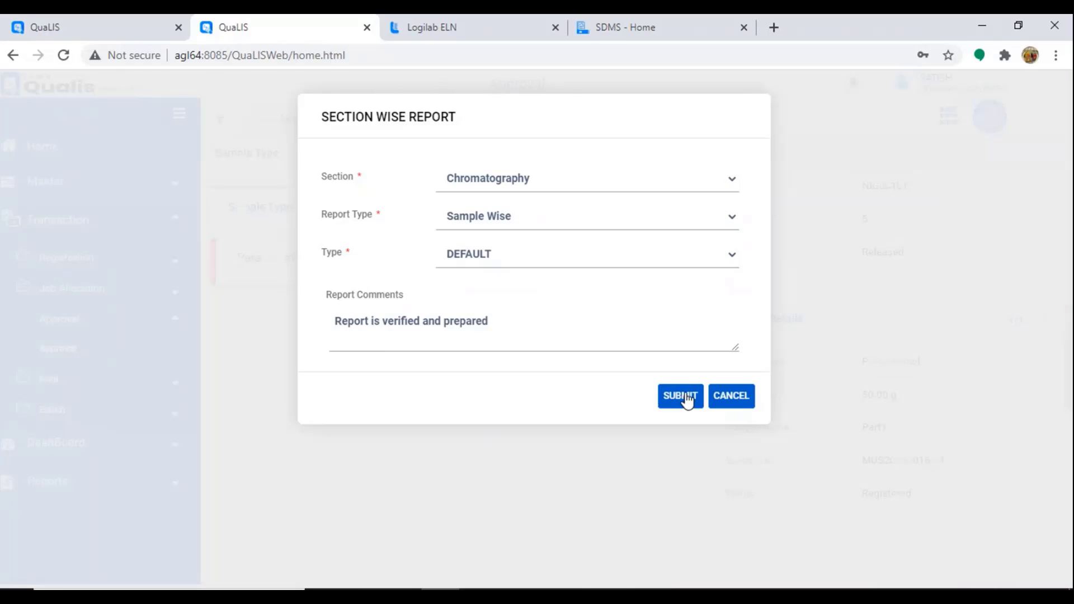
{"action": "left_click", "coordinate": [687, 398]}
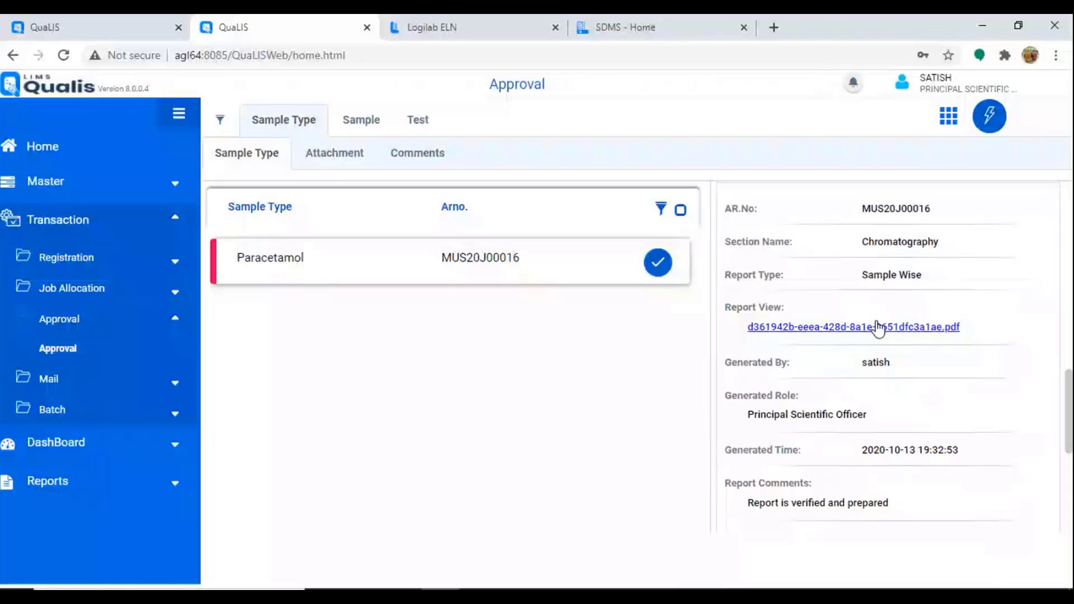
Step: Open the report PDF and check its ministry header and report number
{"action": "left_click", "coordinate": [878, 328]}
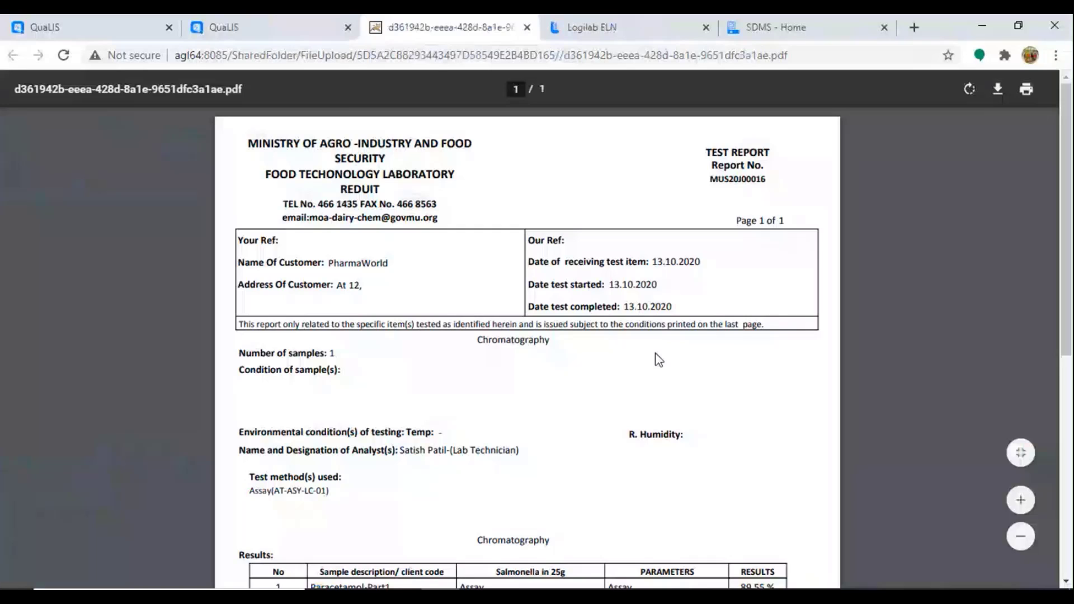
{"action": "scroll", "coordinate": [659, 360], "scroll_direction": "down", "scroll_amount": 3}
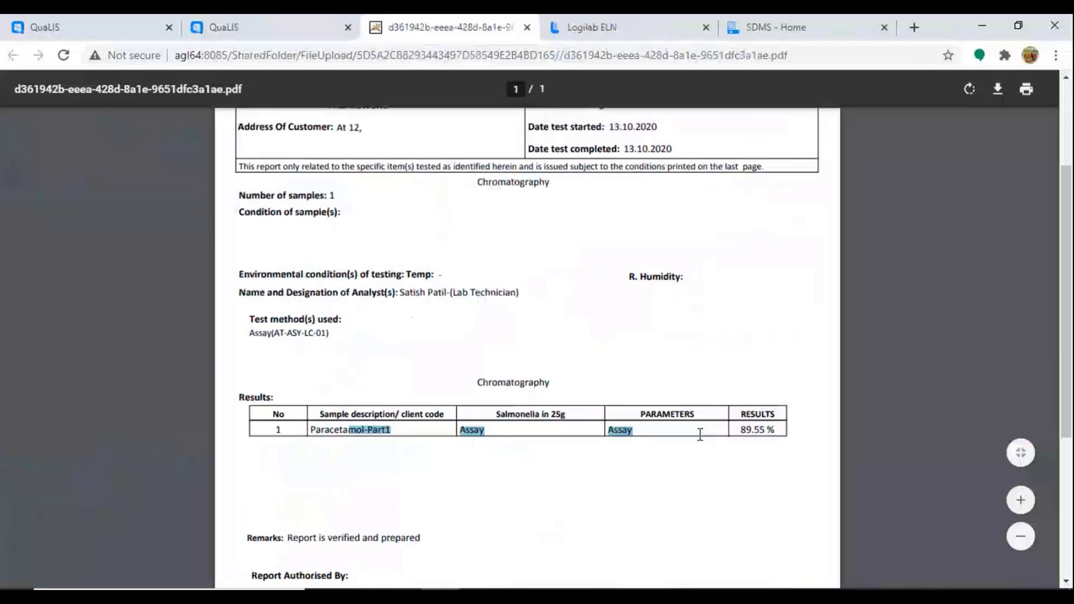
{"action": "left_click_drag", "start_coordinate": [700, 434], "coordinate": [762, 434]}
{"action": "scroll", "coordinate": [762, 434], "scroll_direction": "up", "scroll_amount": 2}
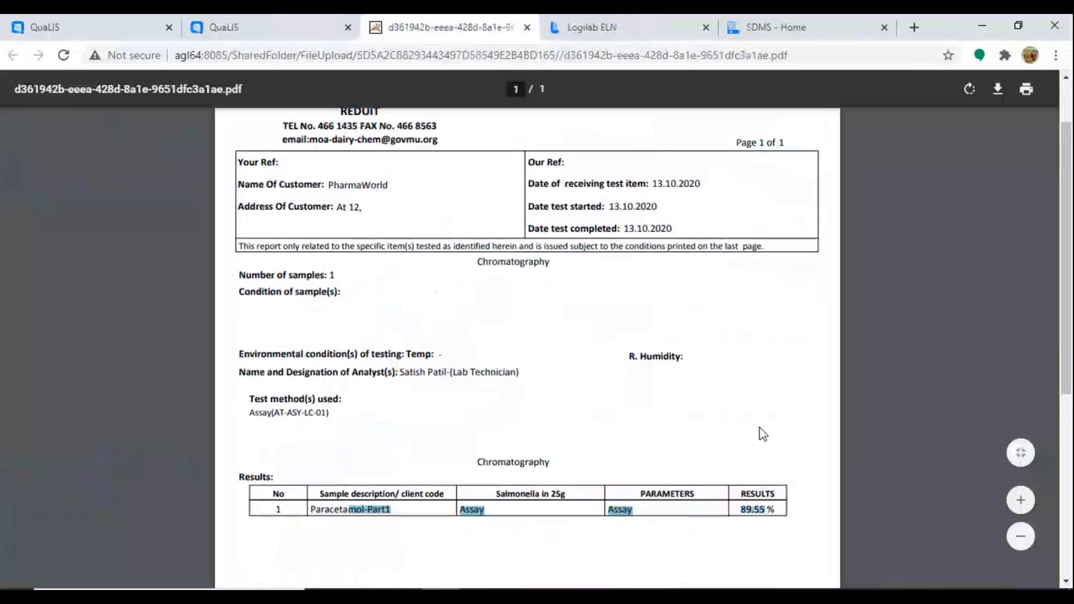
{"action": "scroll", "coordinate": [763, 433], "scroll_direction": "up", "scroll_amount": 2}
{"action": "left_click_drag", "start_coordinate": [280, 144], "coordinate": [718, 184]}
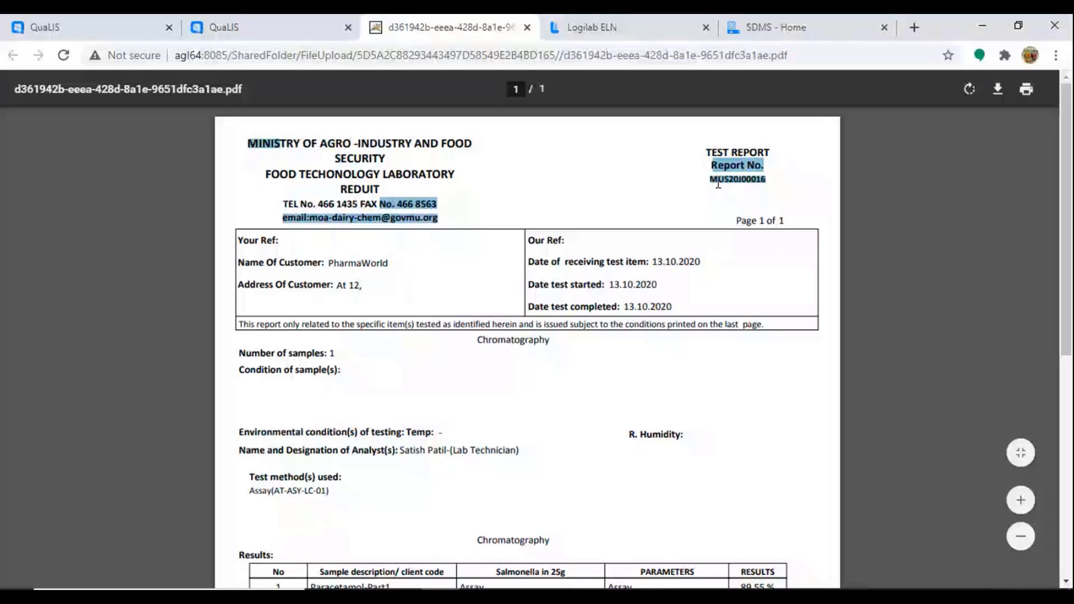
{"action": "scroll", "coordinate": [442, 387], "scroll_direction": "down", "scroll_amount": 10}
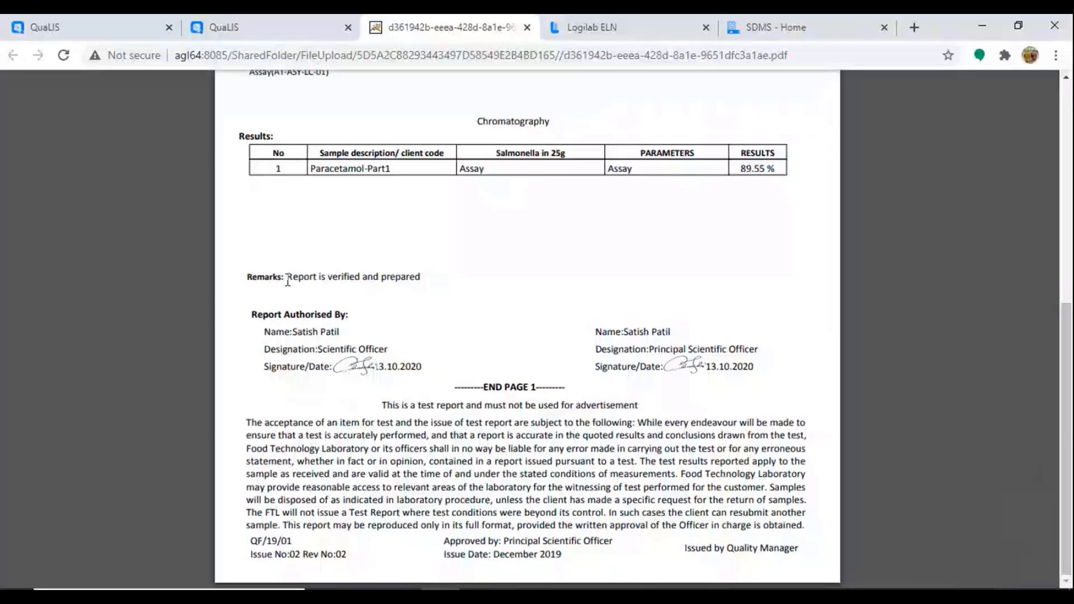
Step: Review the Remarks comment and the Assay result of 89.55 %
{"action": "left_click_drag", "start_coordinate": [287, 281], "coordinate": [337, 280]}
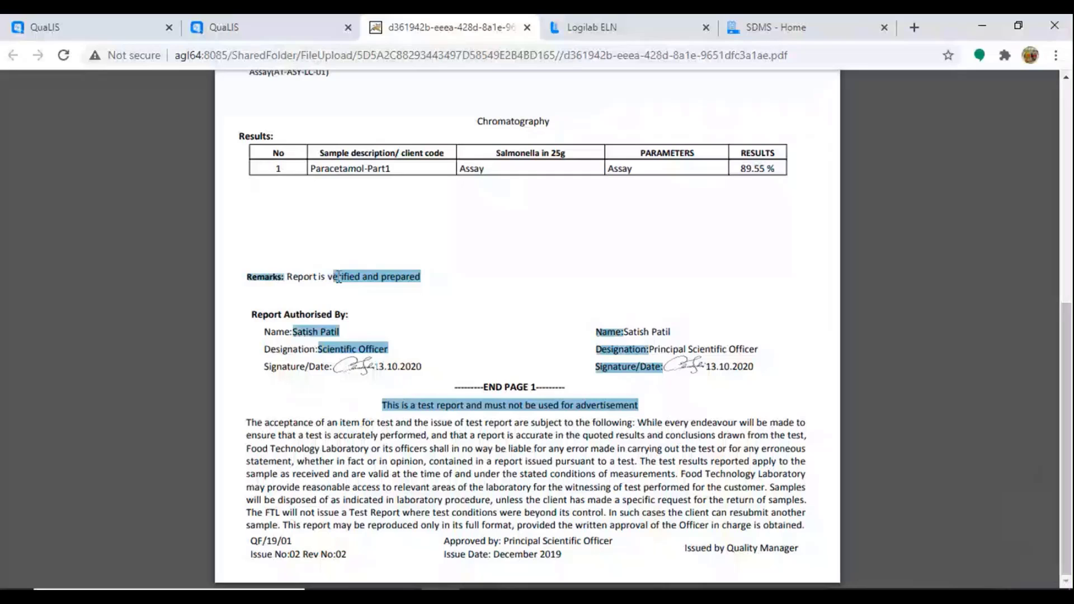
{"action": "left_click", "coordinate": [394, 275]}
{"action": "left_click_drag", "start_coordinate": [418, 276], "coordinate": [288, 277]}
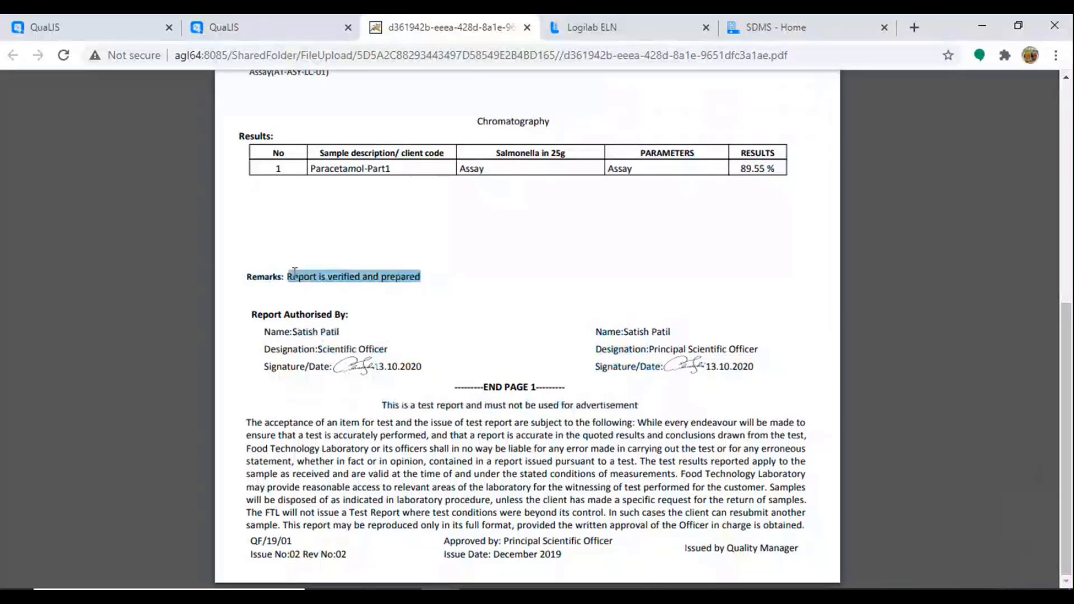
{"action": "scroll", "coordinate": [643, 370], "scroll_direction": "up", "scroll_amount": 8}
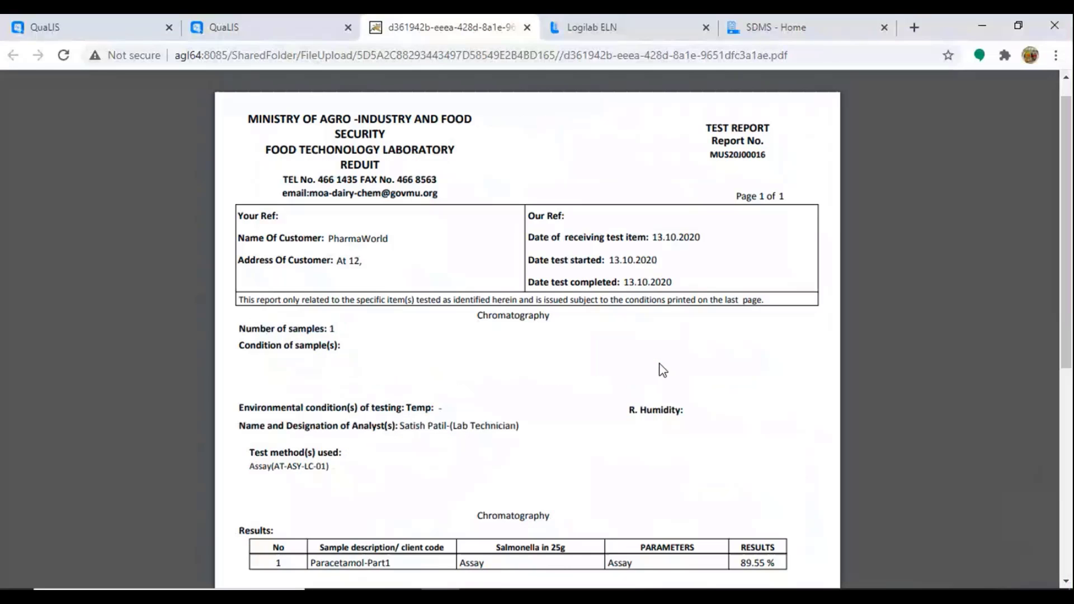
Step: Close the report PDF tab
{"action": "left_click", "coordinate": [526, 28]}
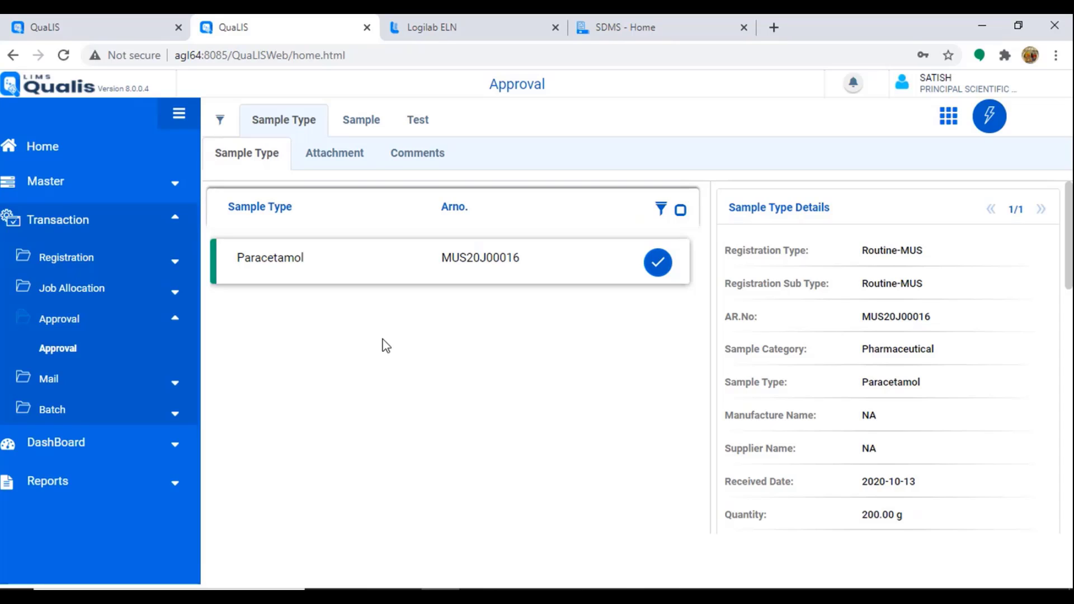
Step: Unlock the IT admin session with the account password
{"action": "left_click", "coordinate": [78, 34]}
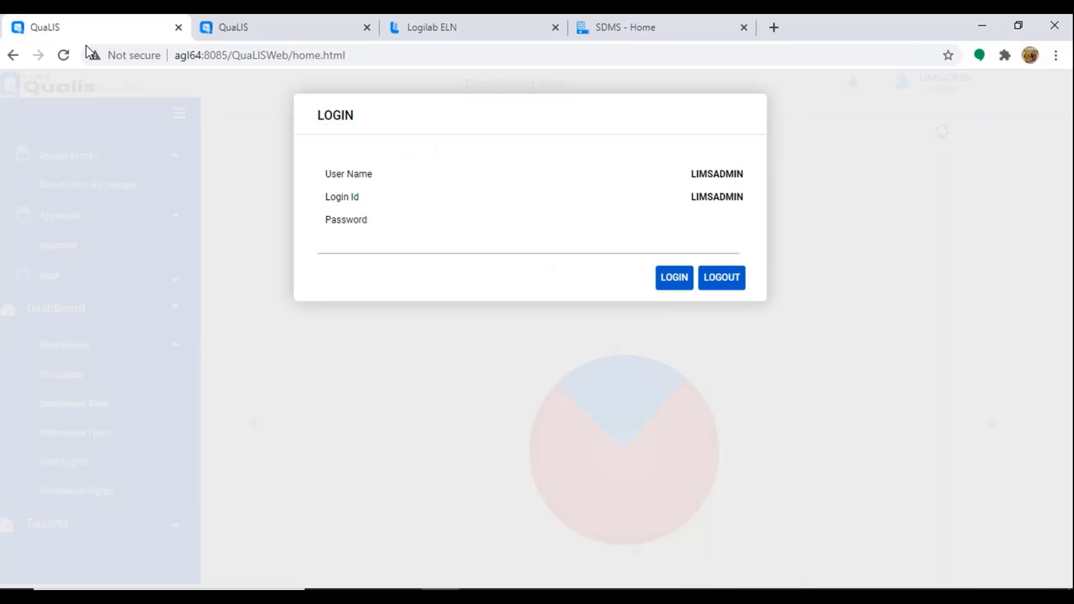
{"action": "left_click", "coordinate": [344, 243]}
{"action": "type", "text": "•••••"}
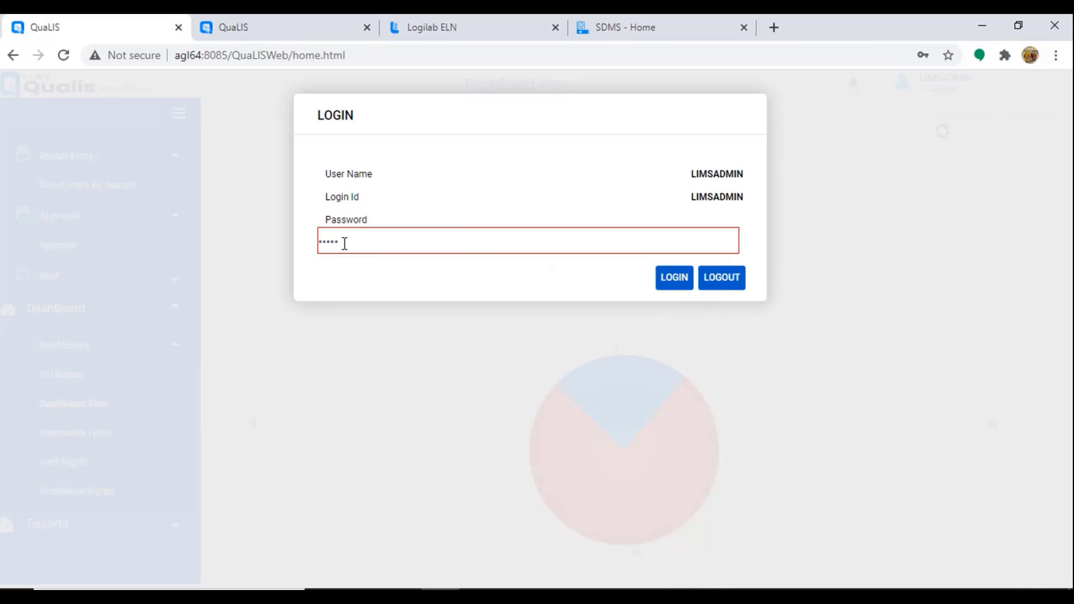
{"action": "left_click_drag", "start_coordinate": [366, 245], "coordinate": [293, 243]}
{"action": "scroll", "coordinate": [155, 366], "scroll_direction": "up", "scroll_amount": 1}
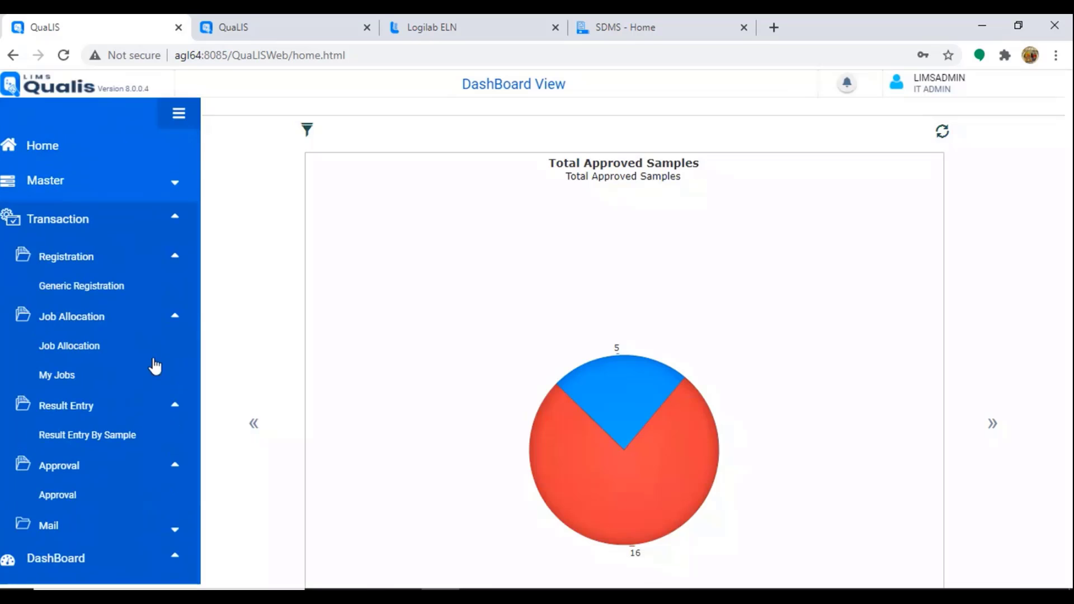
Step: Look up COA_Chromatography in Master > Report Config > Report Designer, then return to Approval
{"action": "left_click", "coordinate": [98, 191]}
{"action": "scroll", "coordinate": [98, 413], "scroll_direction": "down", "scroll_amount": 3}
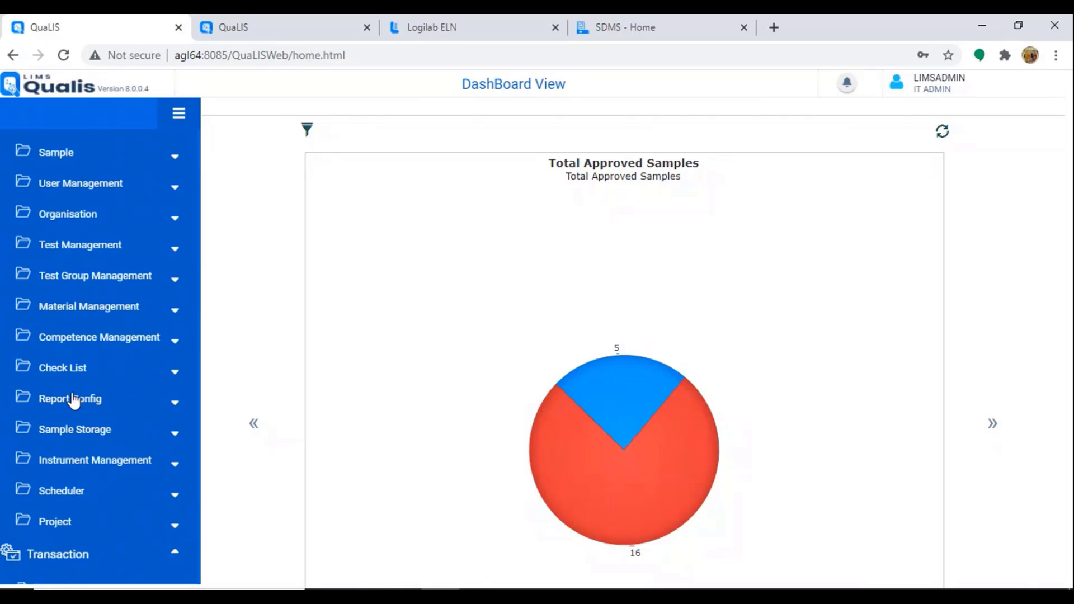
{"action": "left_click", "coordinate": [78, 412]}
{"action": "left_click", "coordinate": [81, 430]}
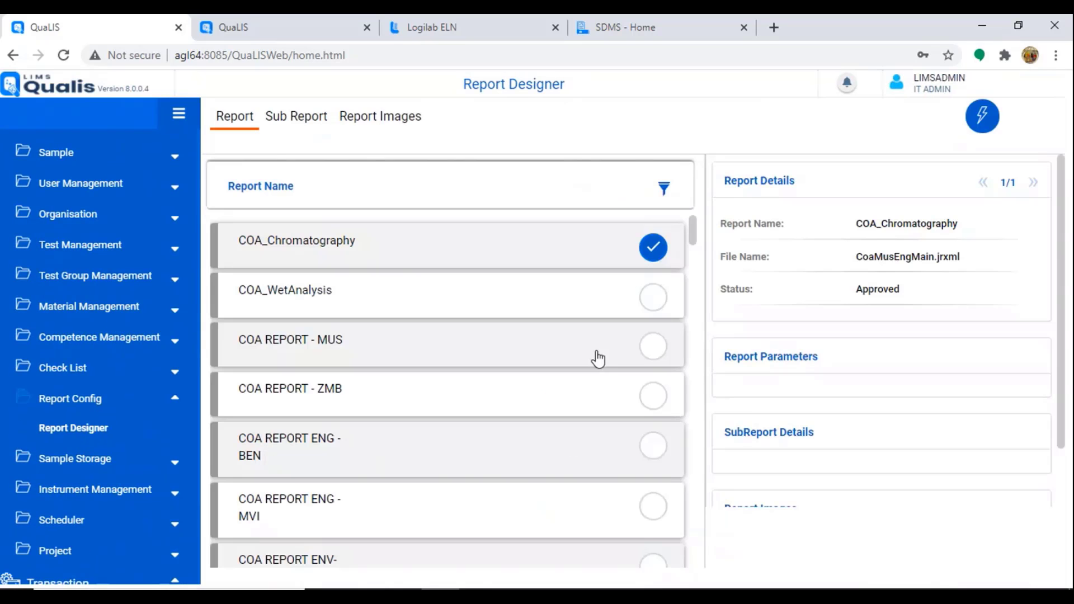
{"action": "left_click", "coordinate": [982, 117]}
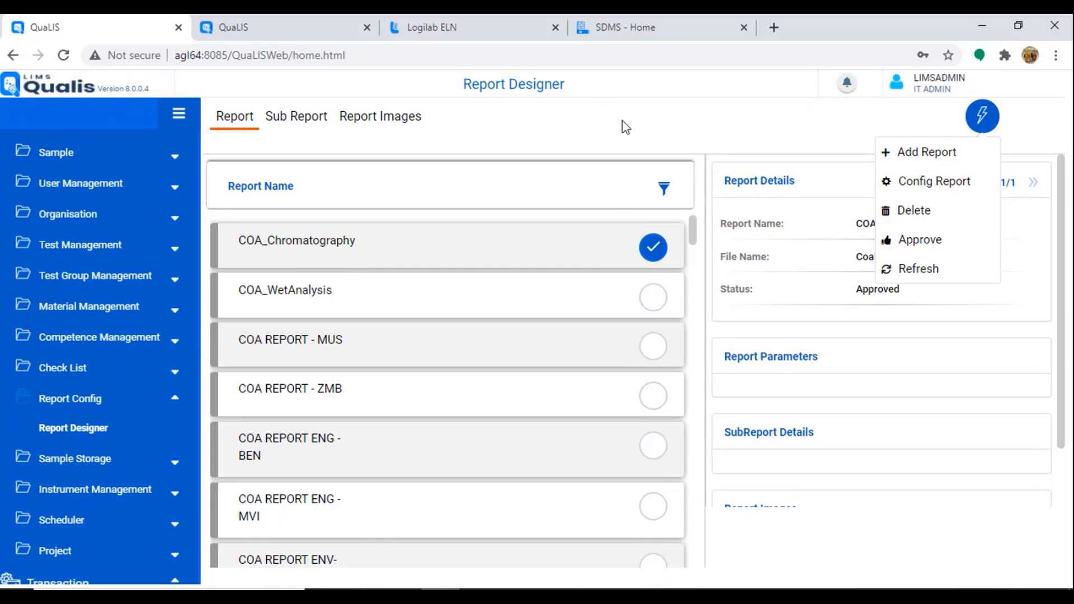
{"action": "left_click", "coordinate": [302, 32]}
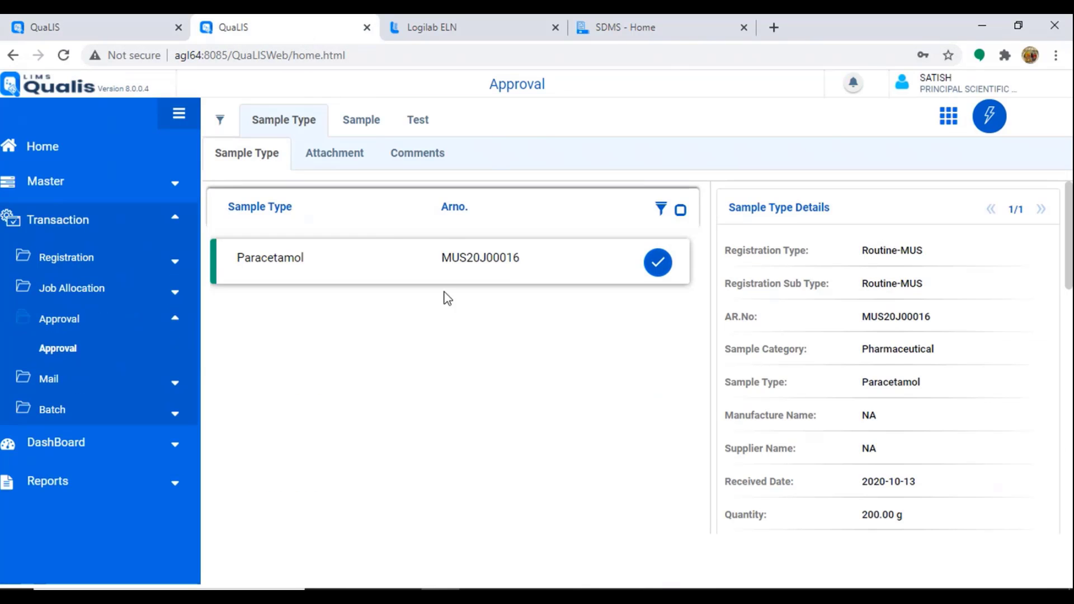